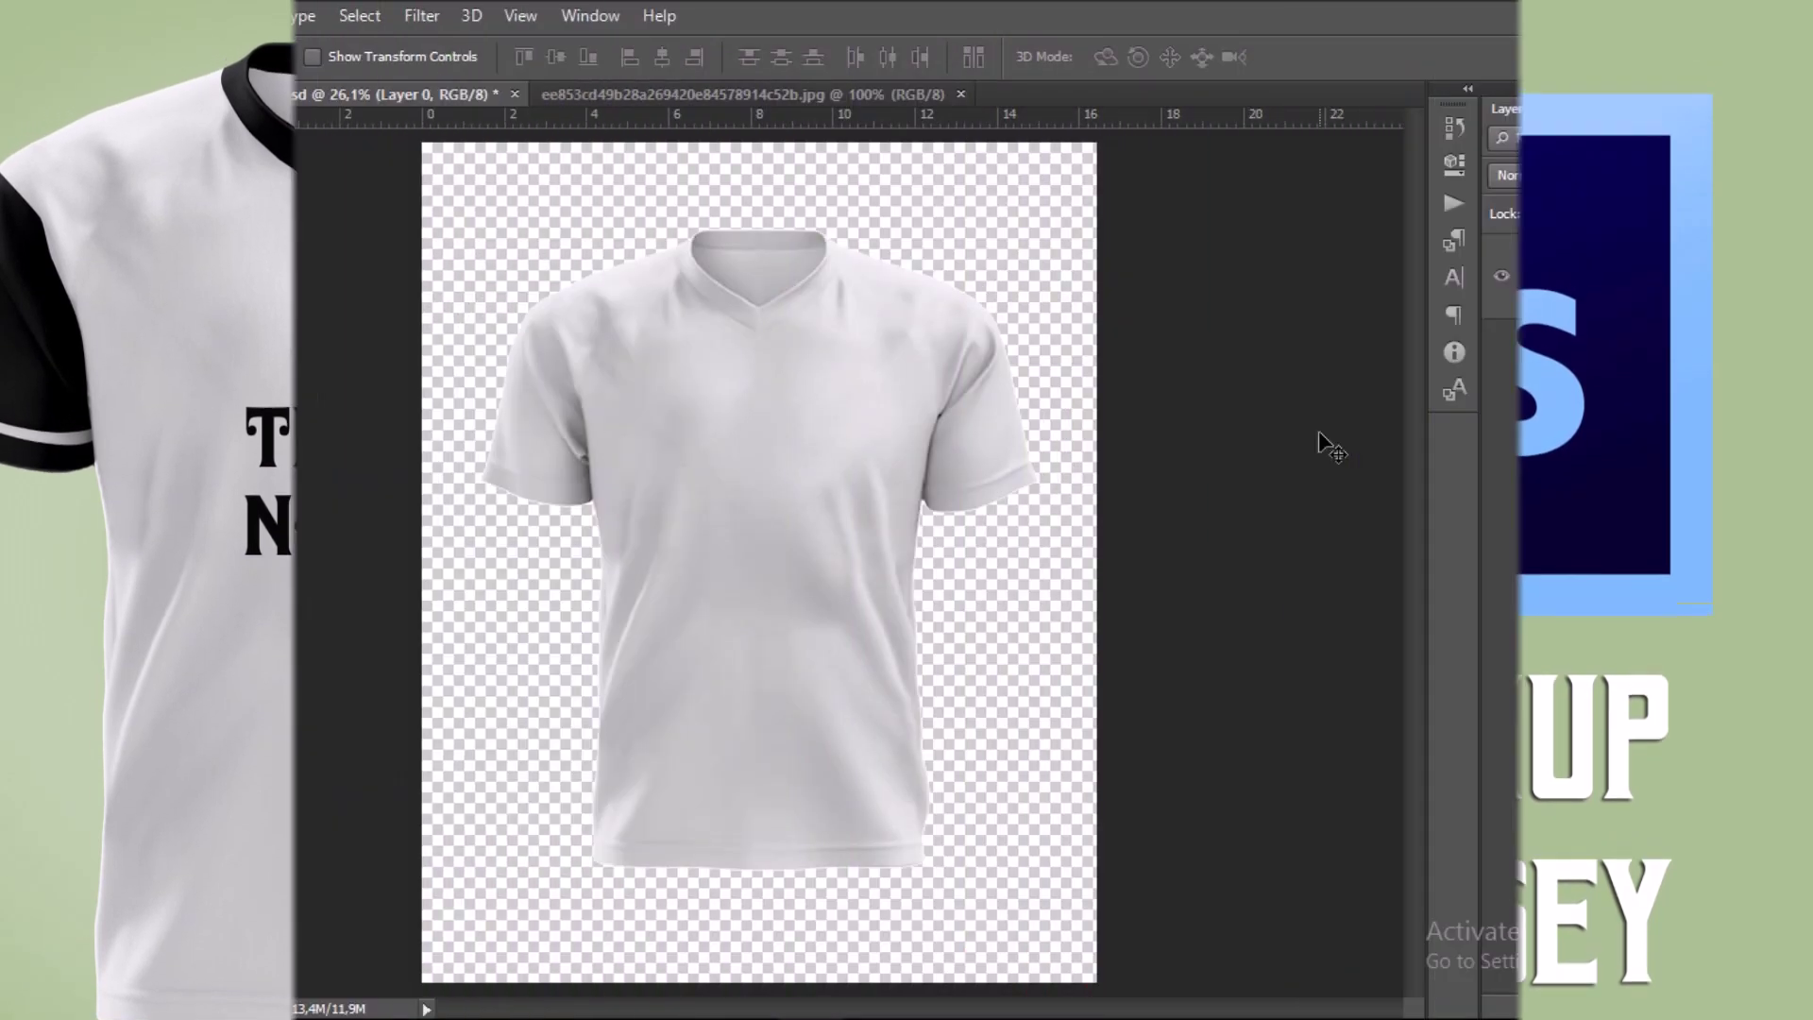
Add a dark grey Solid Color fill layer and move it below the shirt layer.
mouse_move(963, 421)
mouse_down()
mouse_move(890, 440)
mouse_move(901, 418)
mouse_up()
click(1654, 1004)
click(1630, 430)
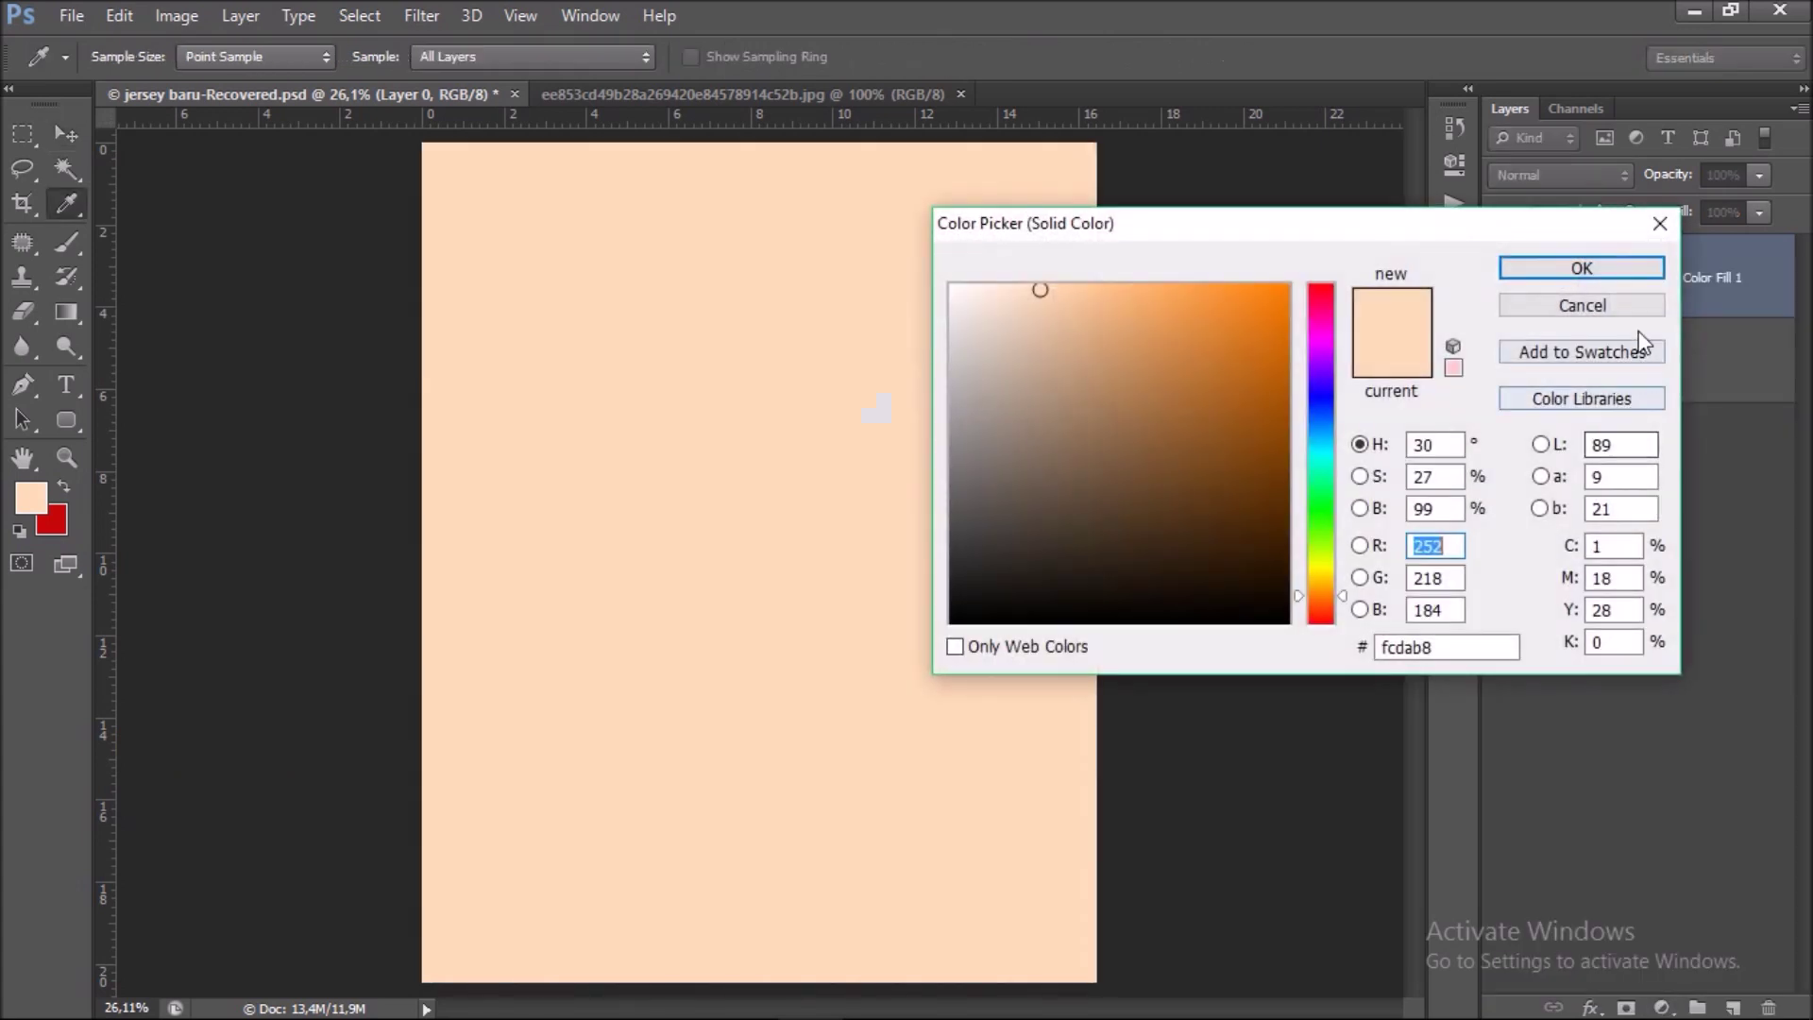
mouse_move(1015, 329)
mouse_down()
mouse_move(933, 371)
mouse_move(945, 546)
mouse_up()
click(1582, 268)
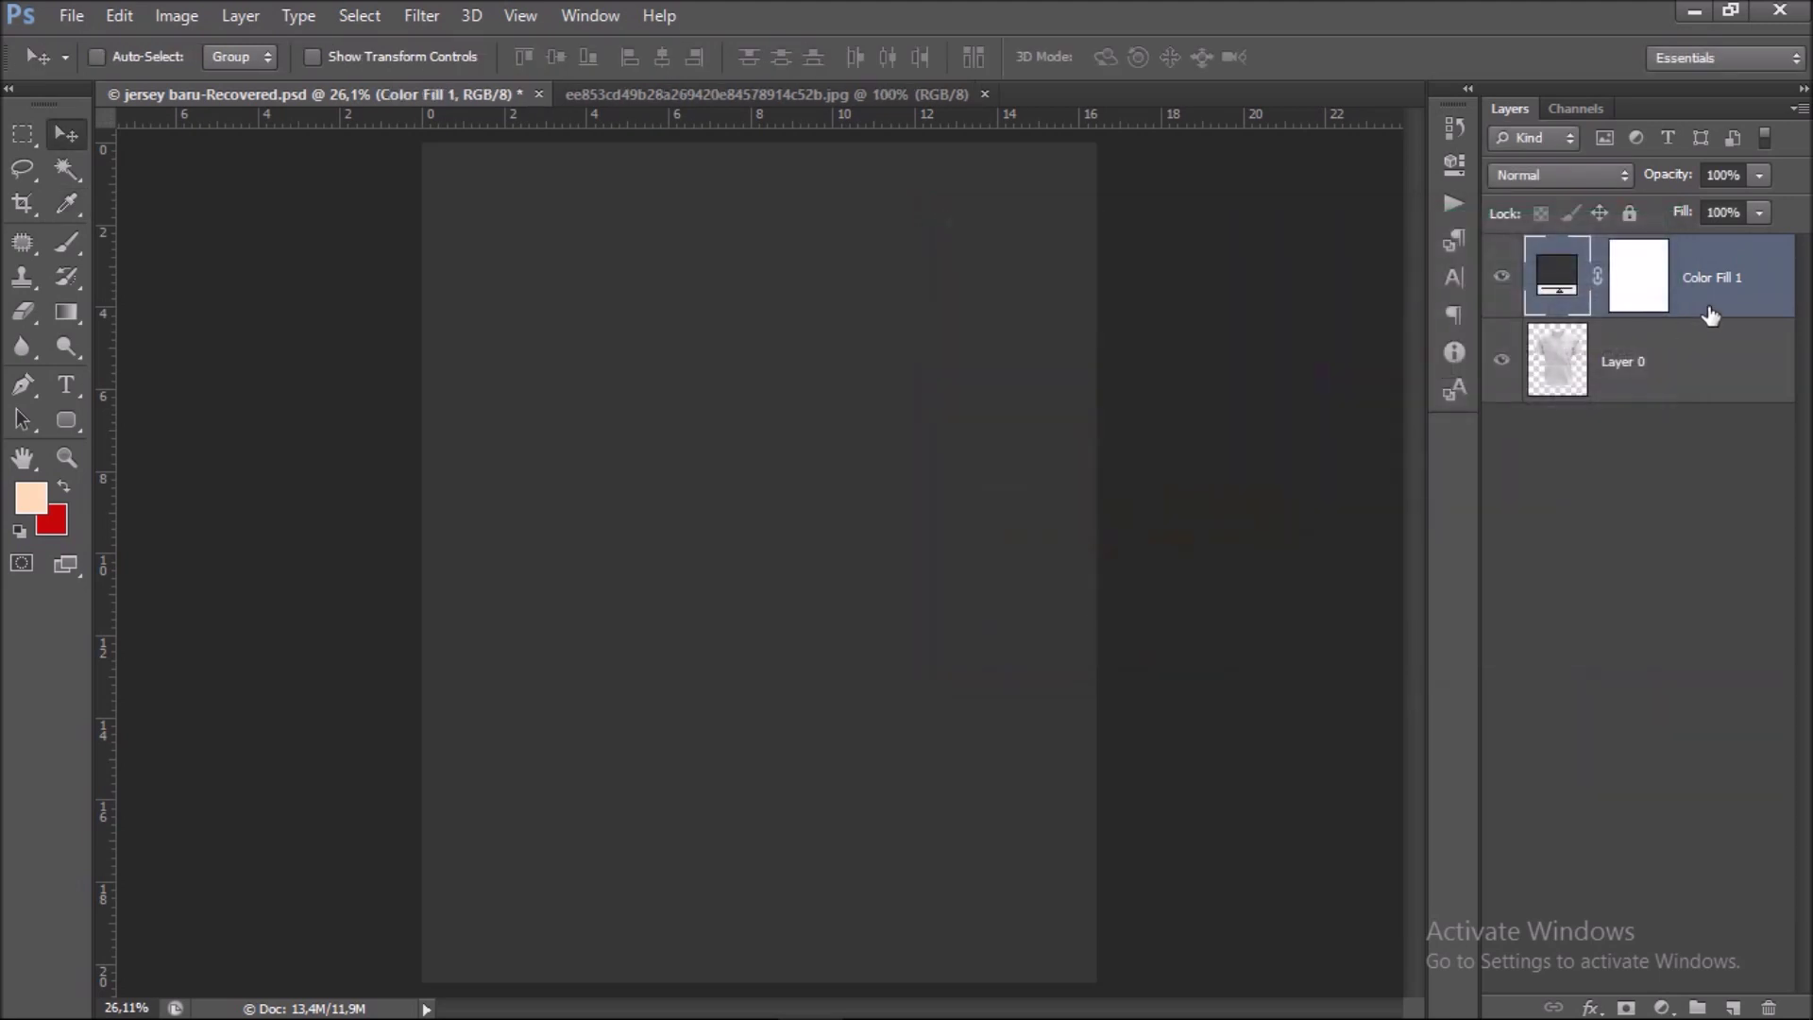
drag(1752, 316, 1760, 433)
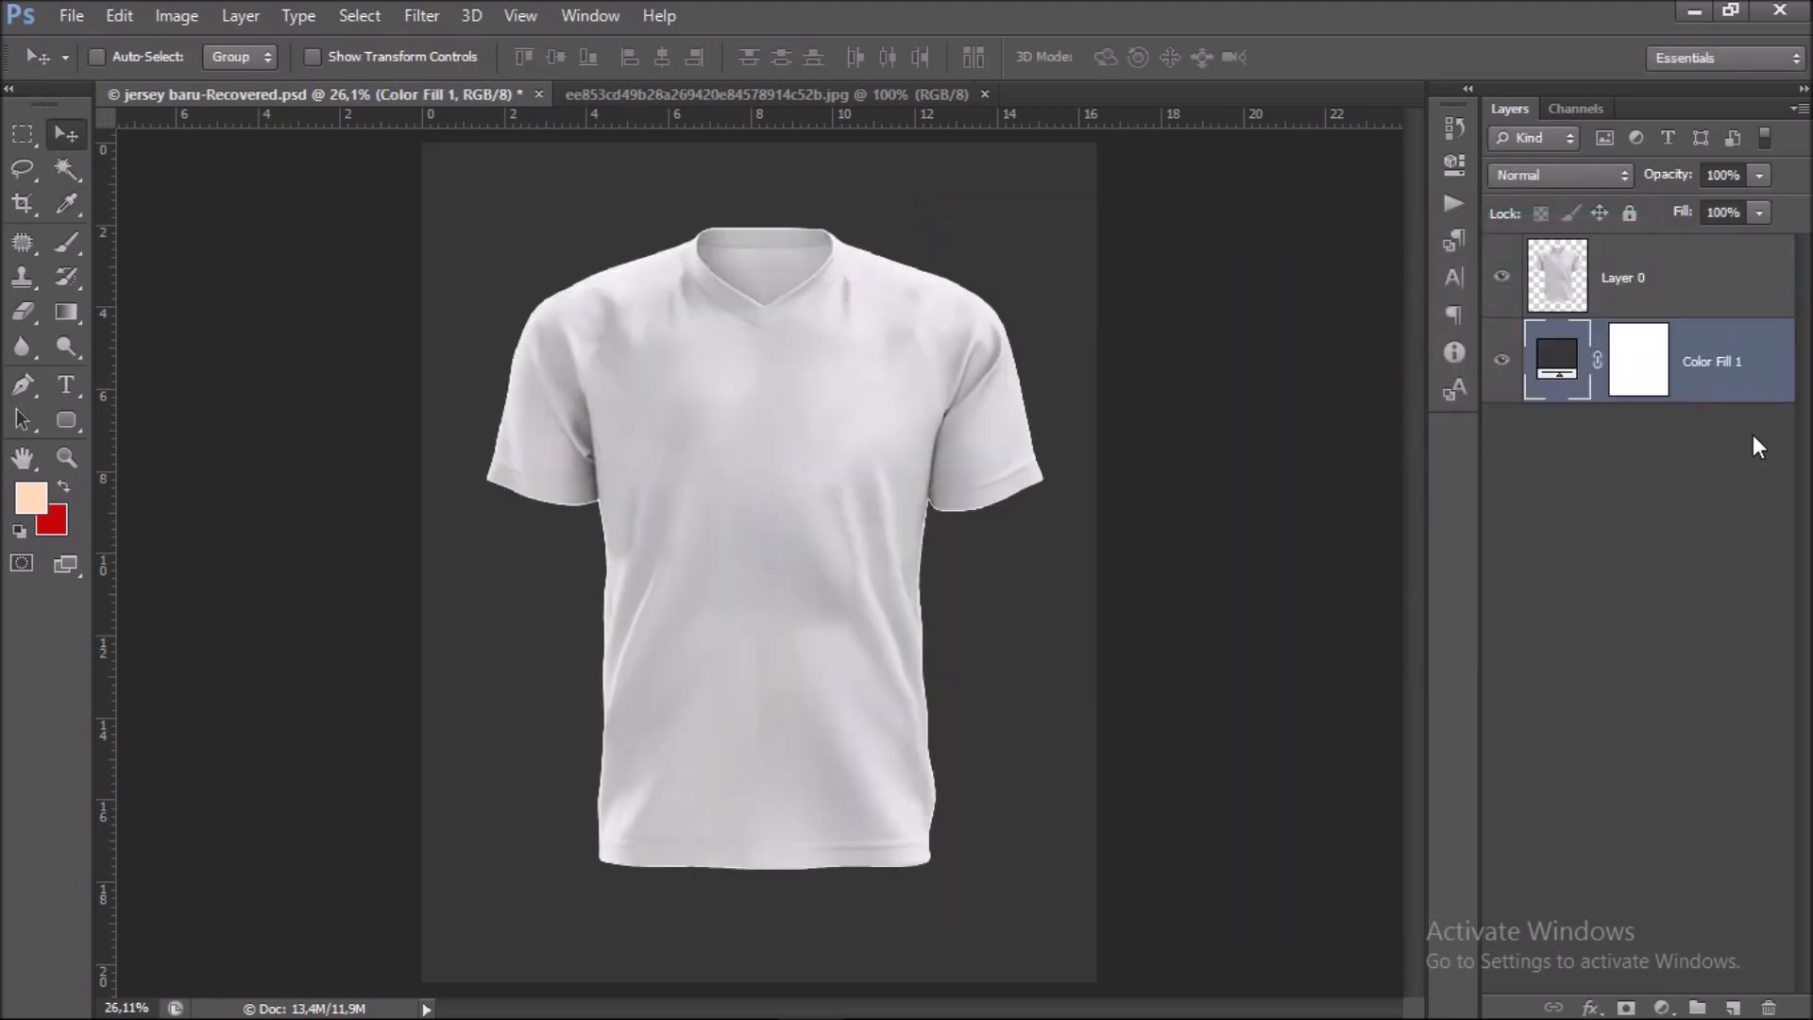
Choose the Pen tool, make Layer 0 active, and zoom in on the left sleeve.
scroll(882, 410, up, 2)
scroll(972, 388, up, 3)
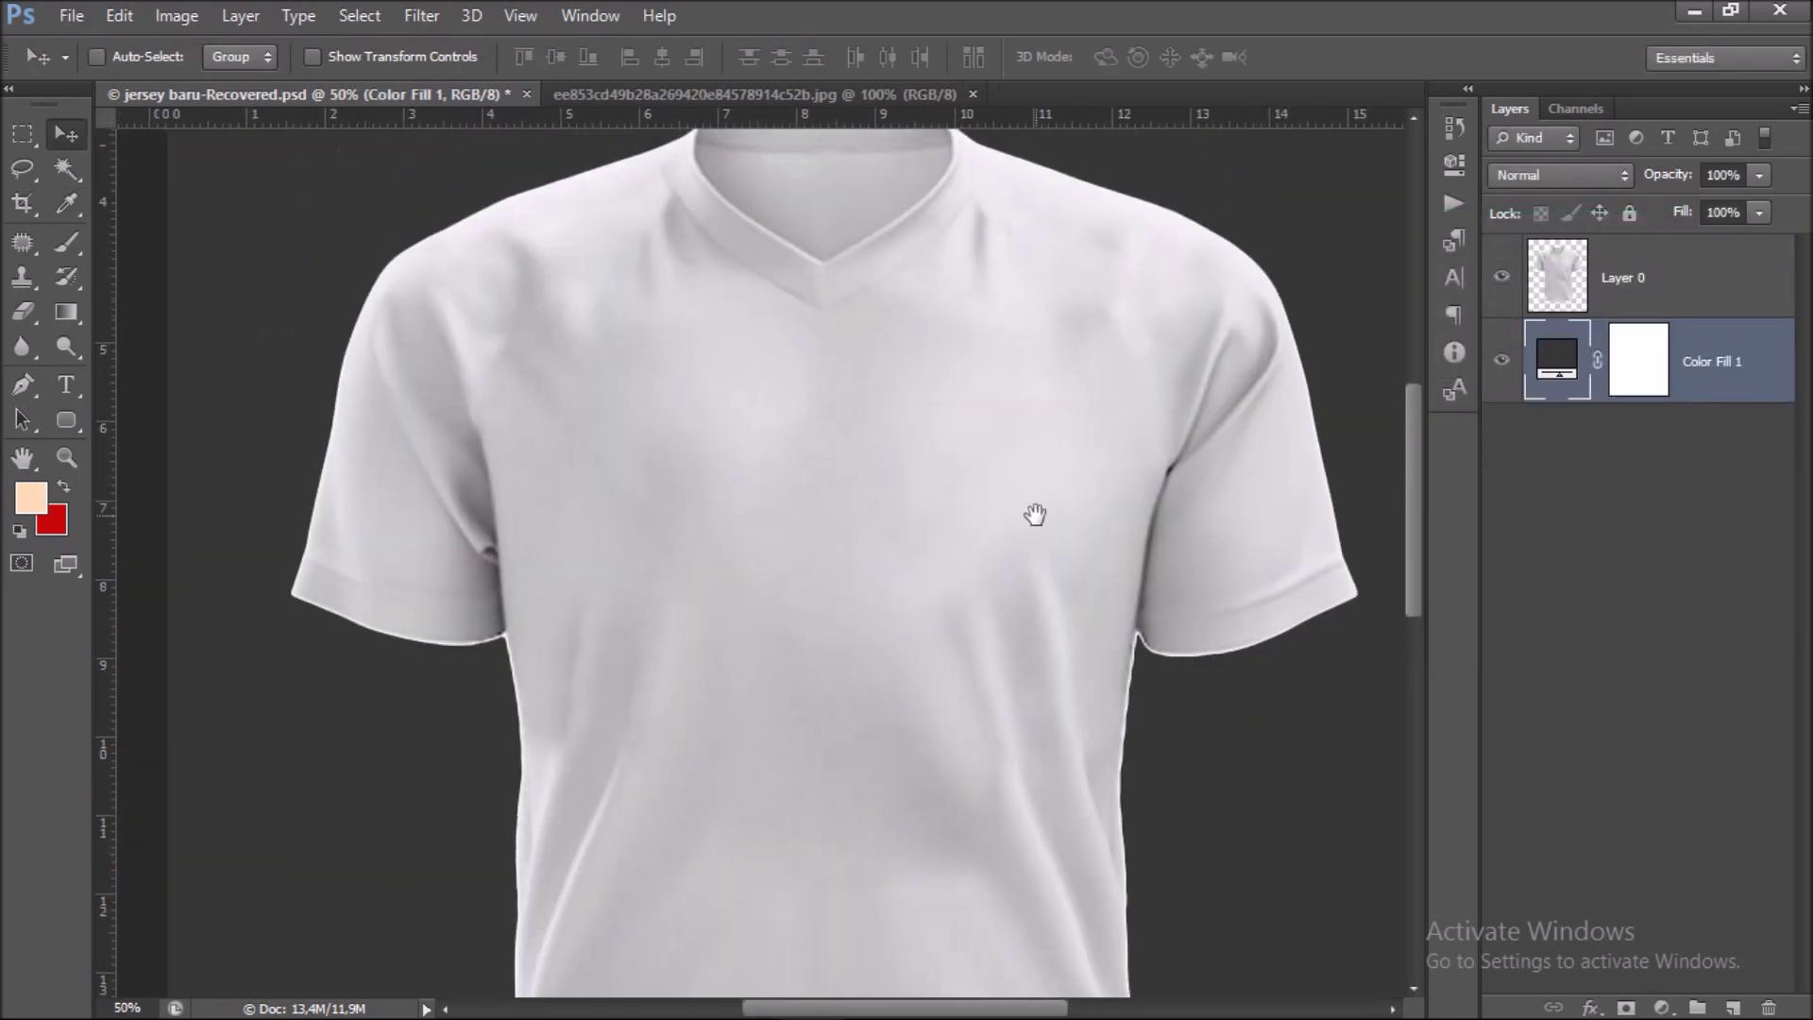
scroll(1054, 538, down, 1)
drag(963, 518, 954, 473)
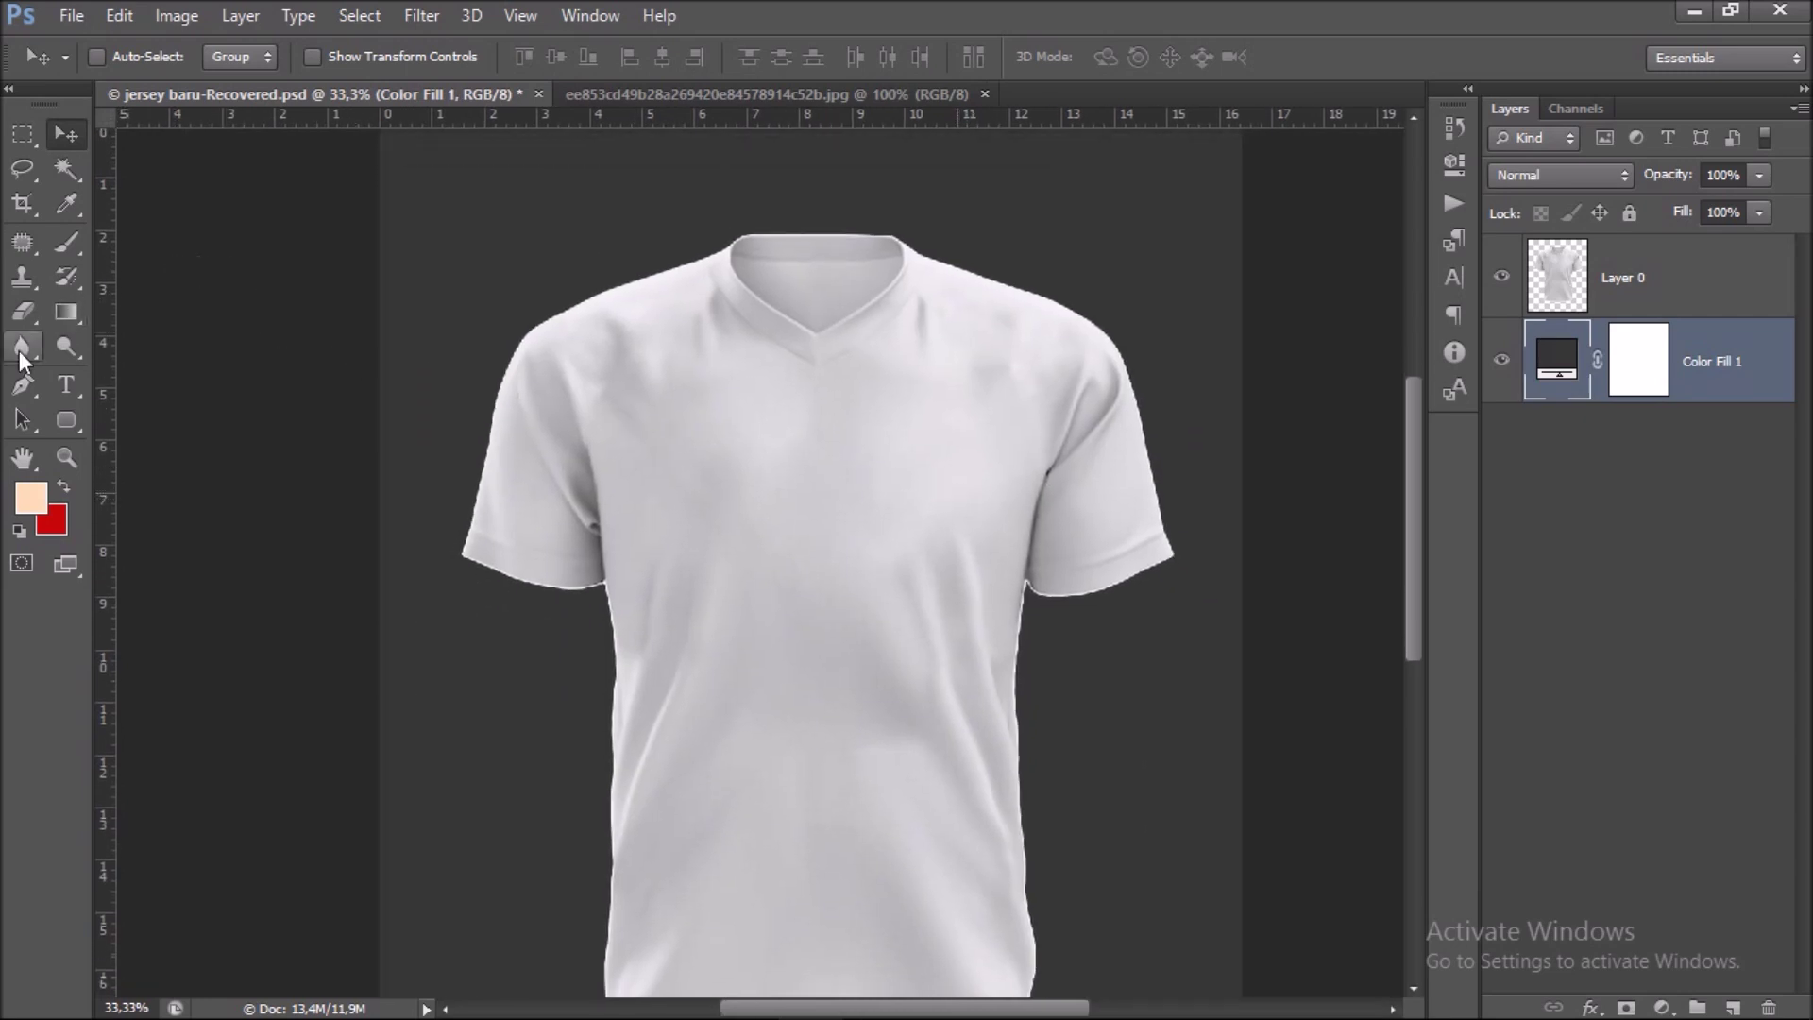
click(21, 383)
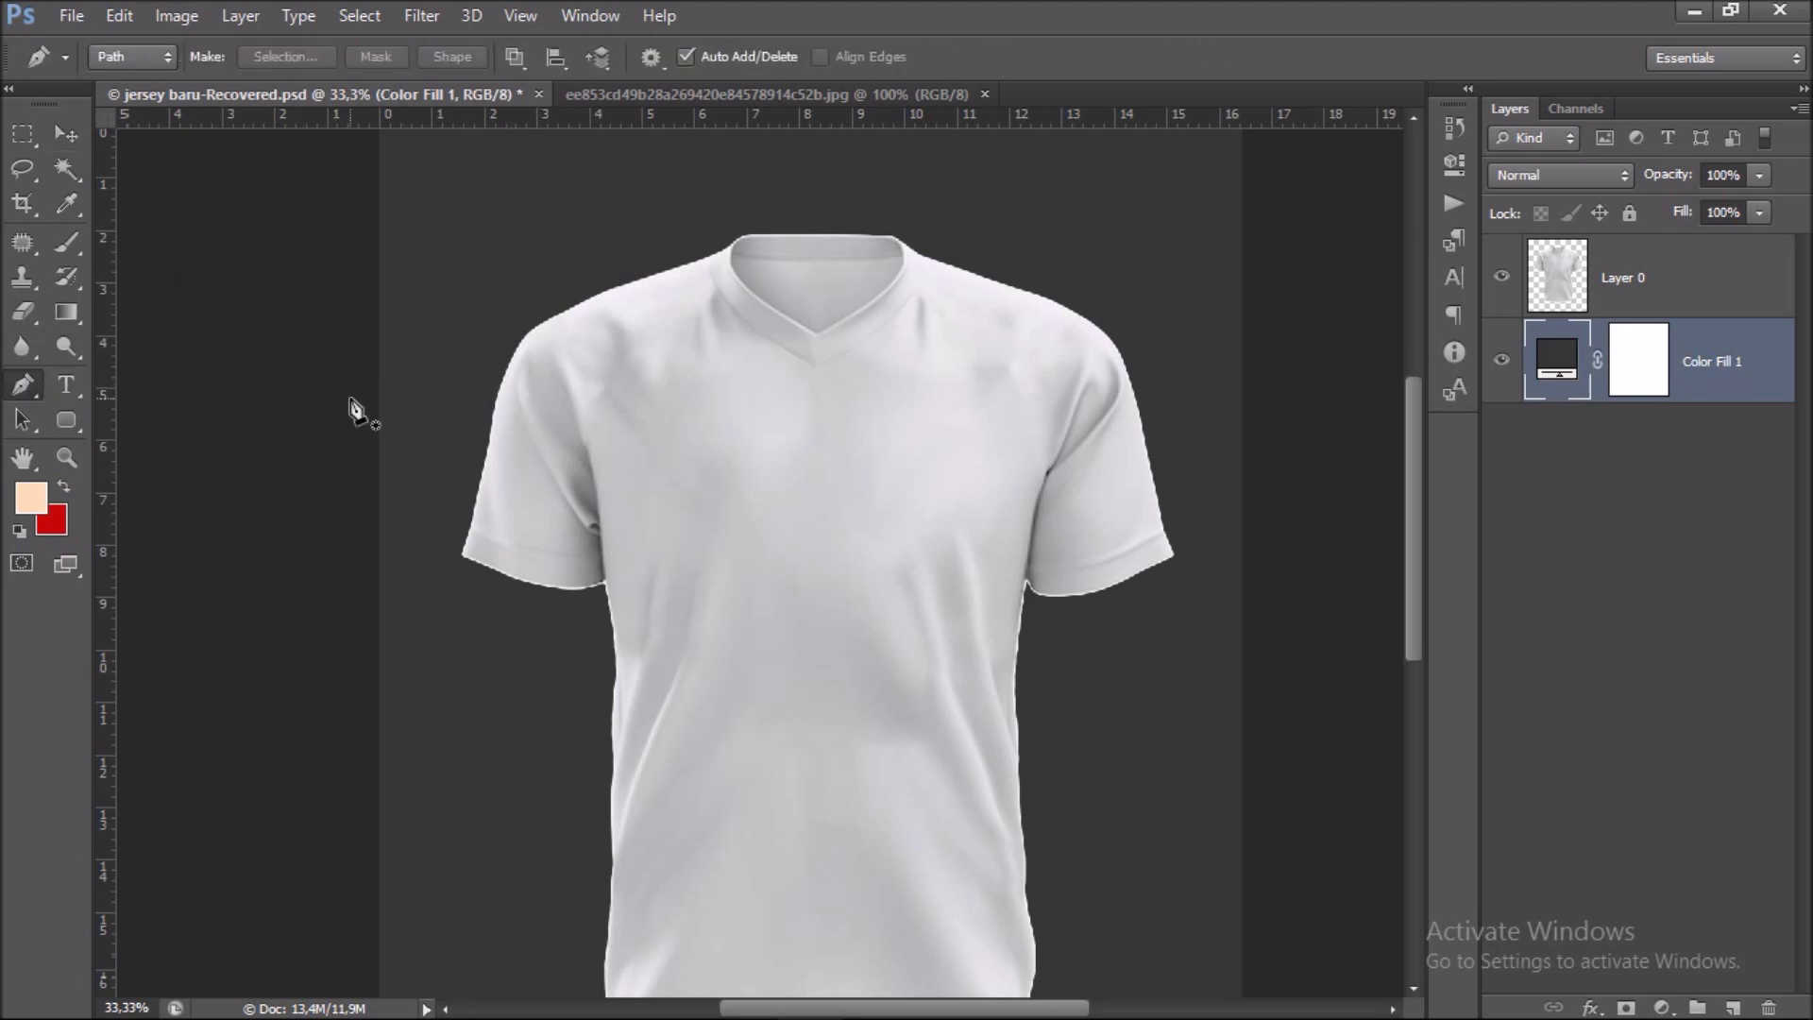
key(alt+bracketright)
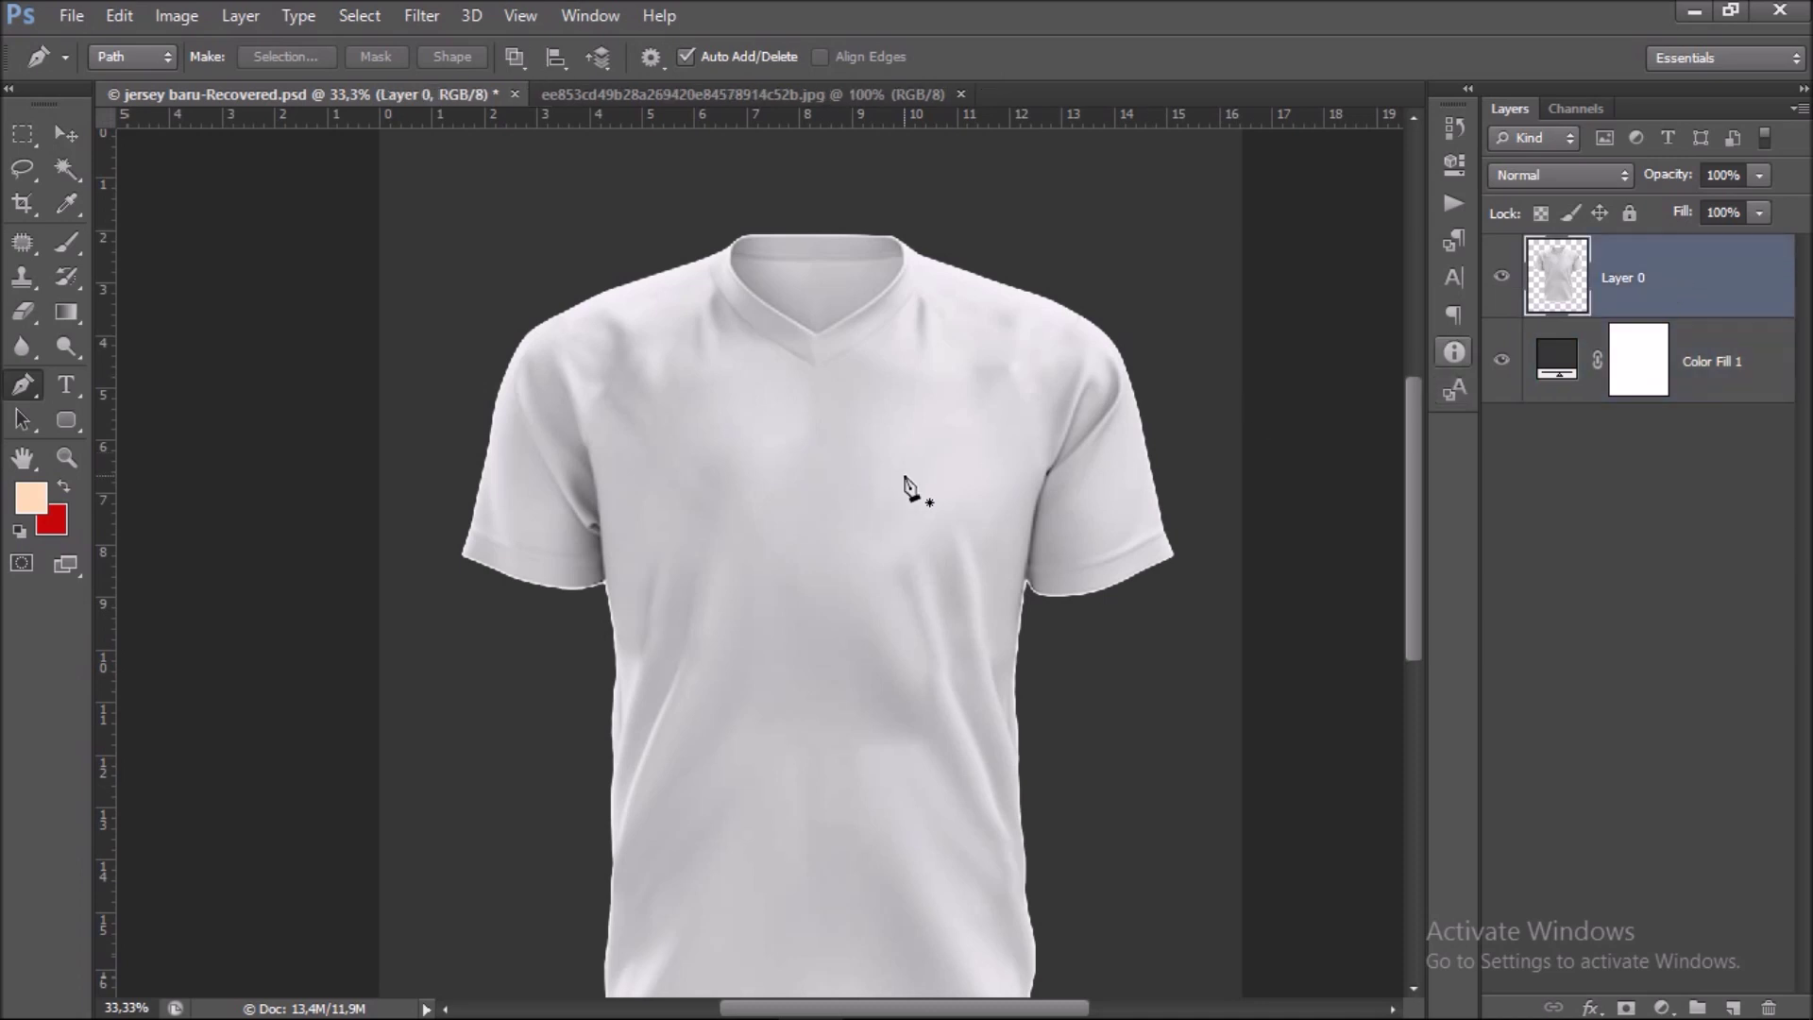
key(ctrl+plus)
key(ctrl+plus)
drag(591, 458, 751, 619)
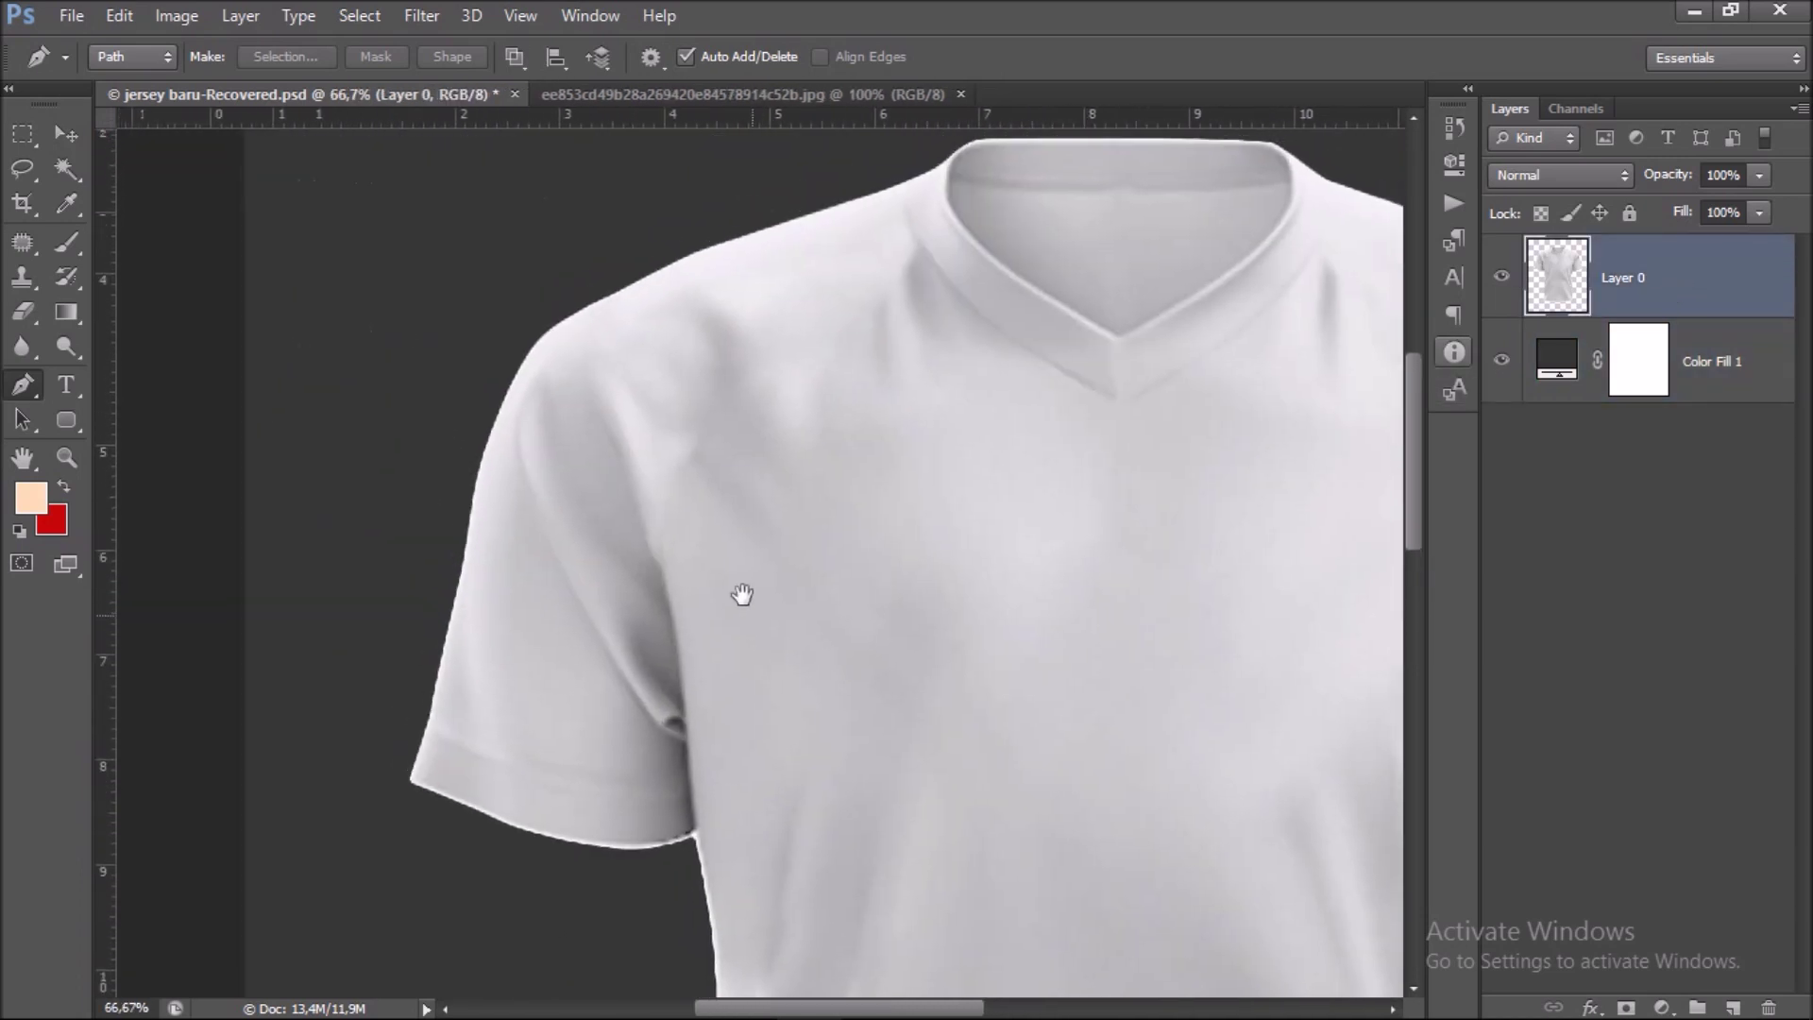
Trace the left sleeve path along the shoulder seam down to the underarm.
click(513, 328)
drag(605, 429, 612, 442)
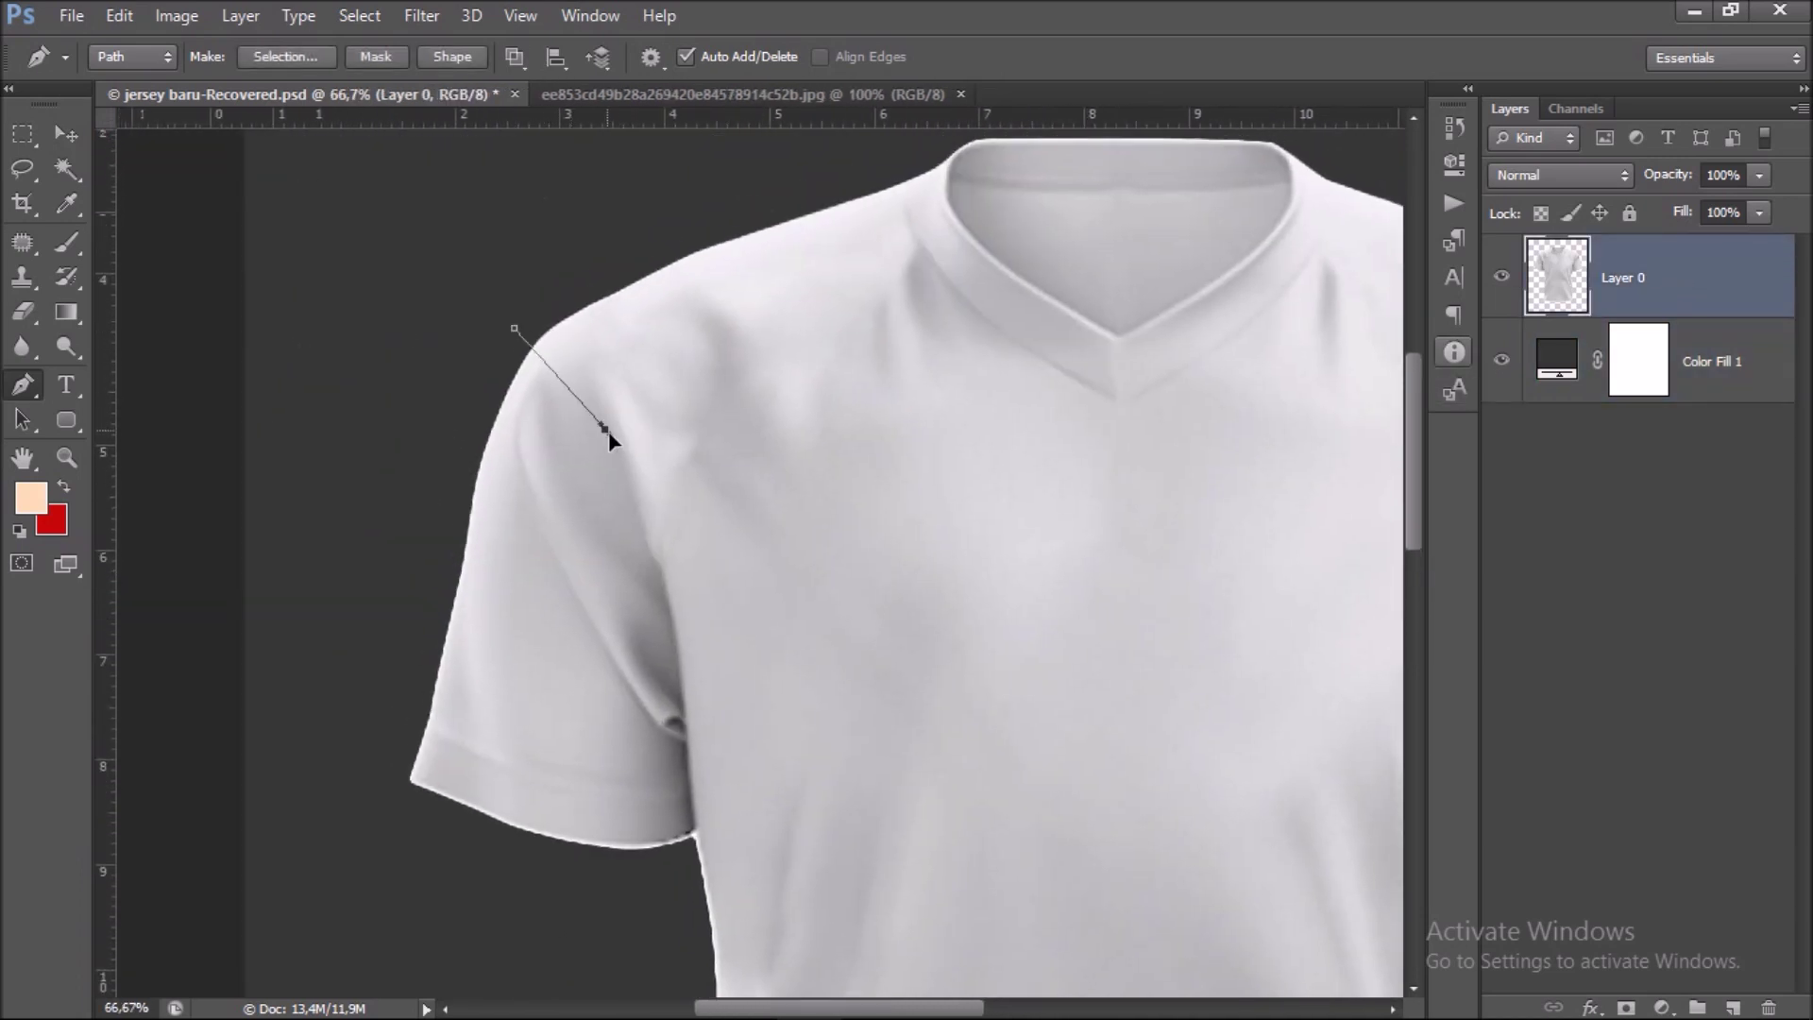
click(622, 495)
drag(650, 555, 660, 580)
scroll(661, 586, down, 4)
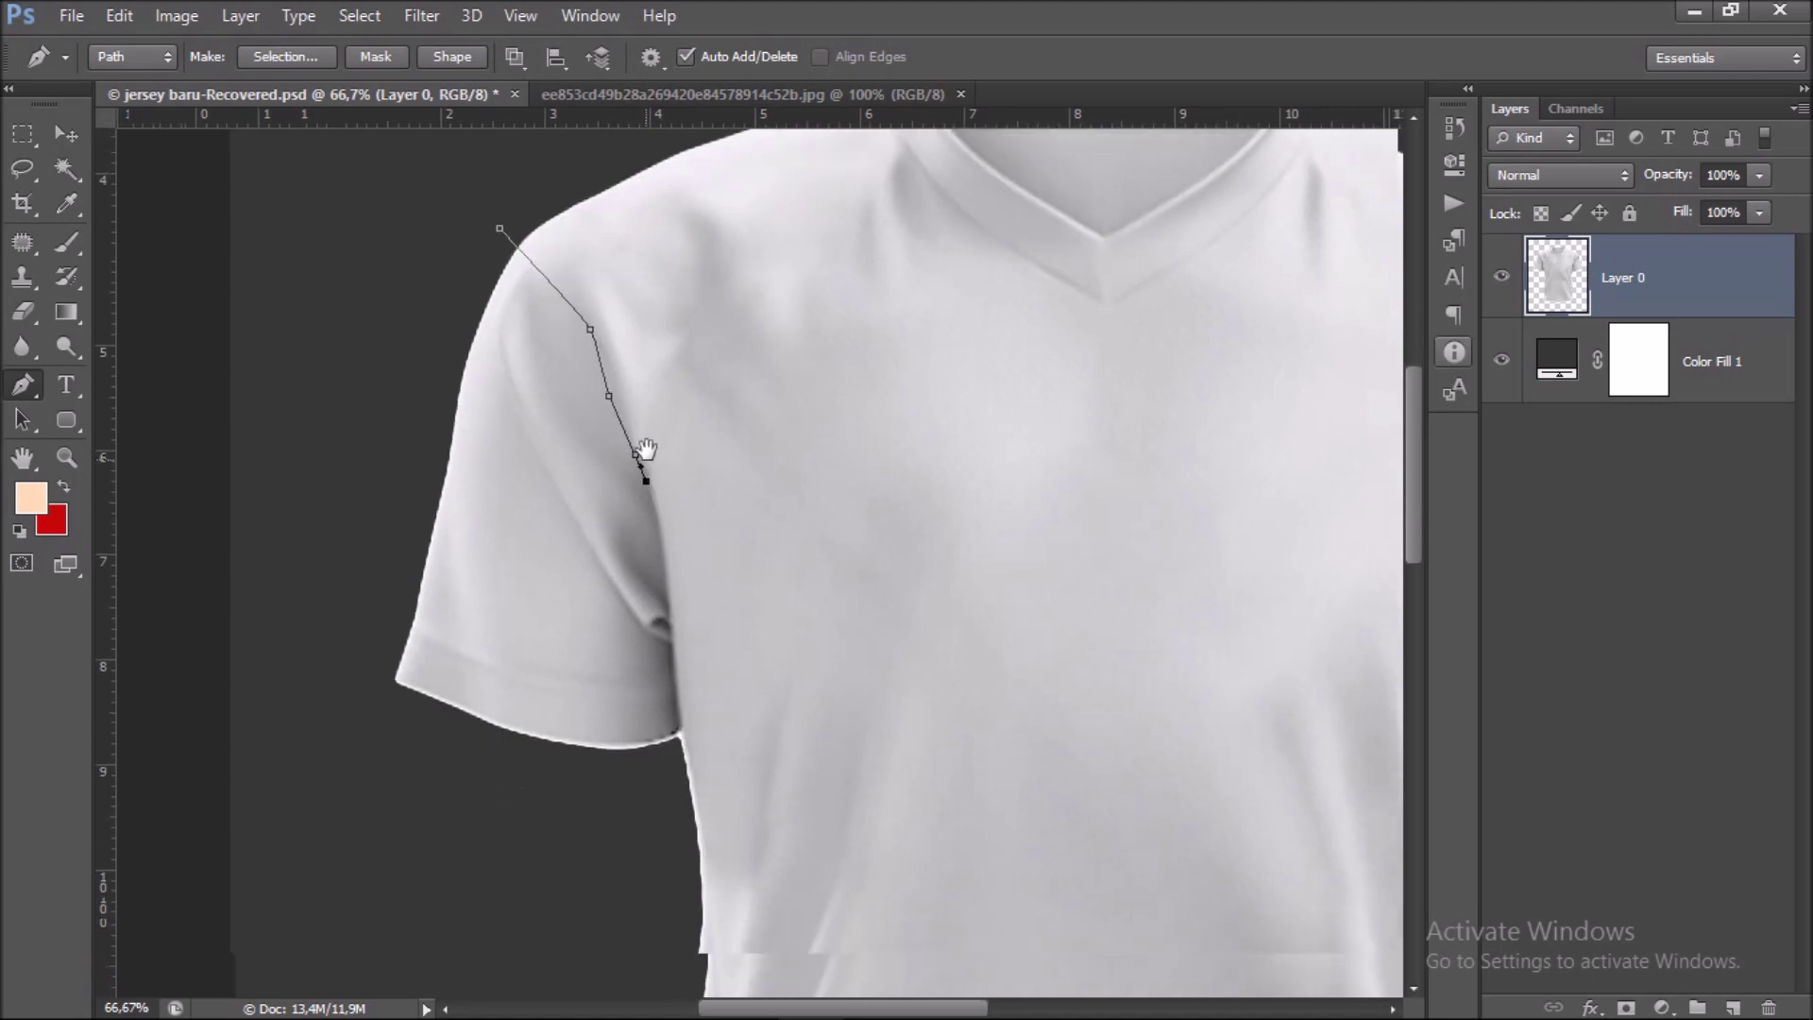
mouse_move(664, 546)
mouse_down()
mouse_move(666, 444)
mouse_move(657, 530)
mouse_up()
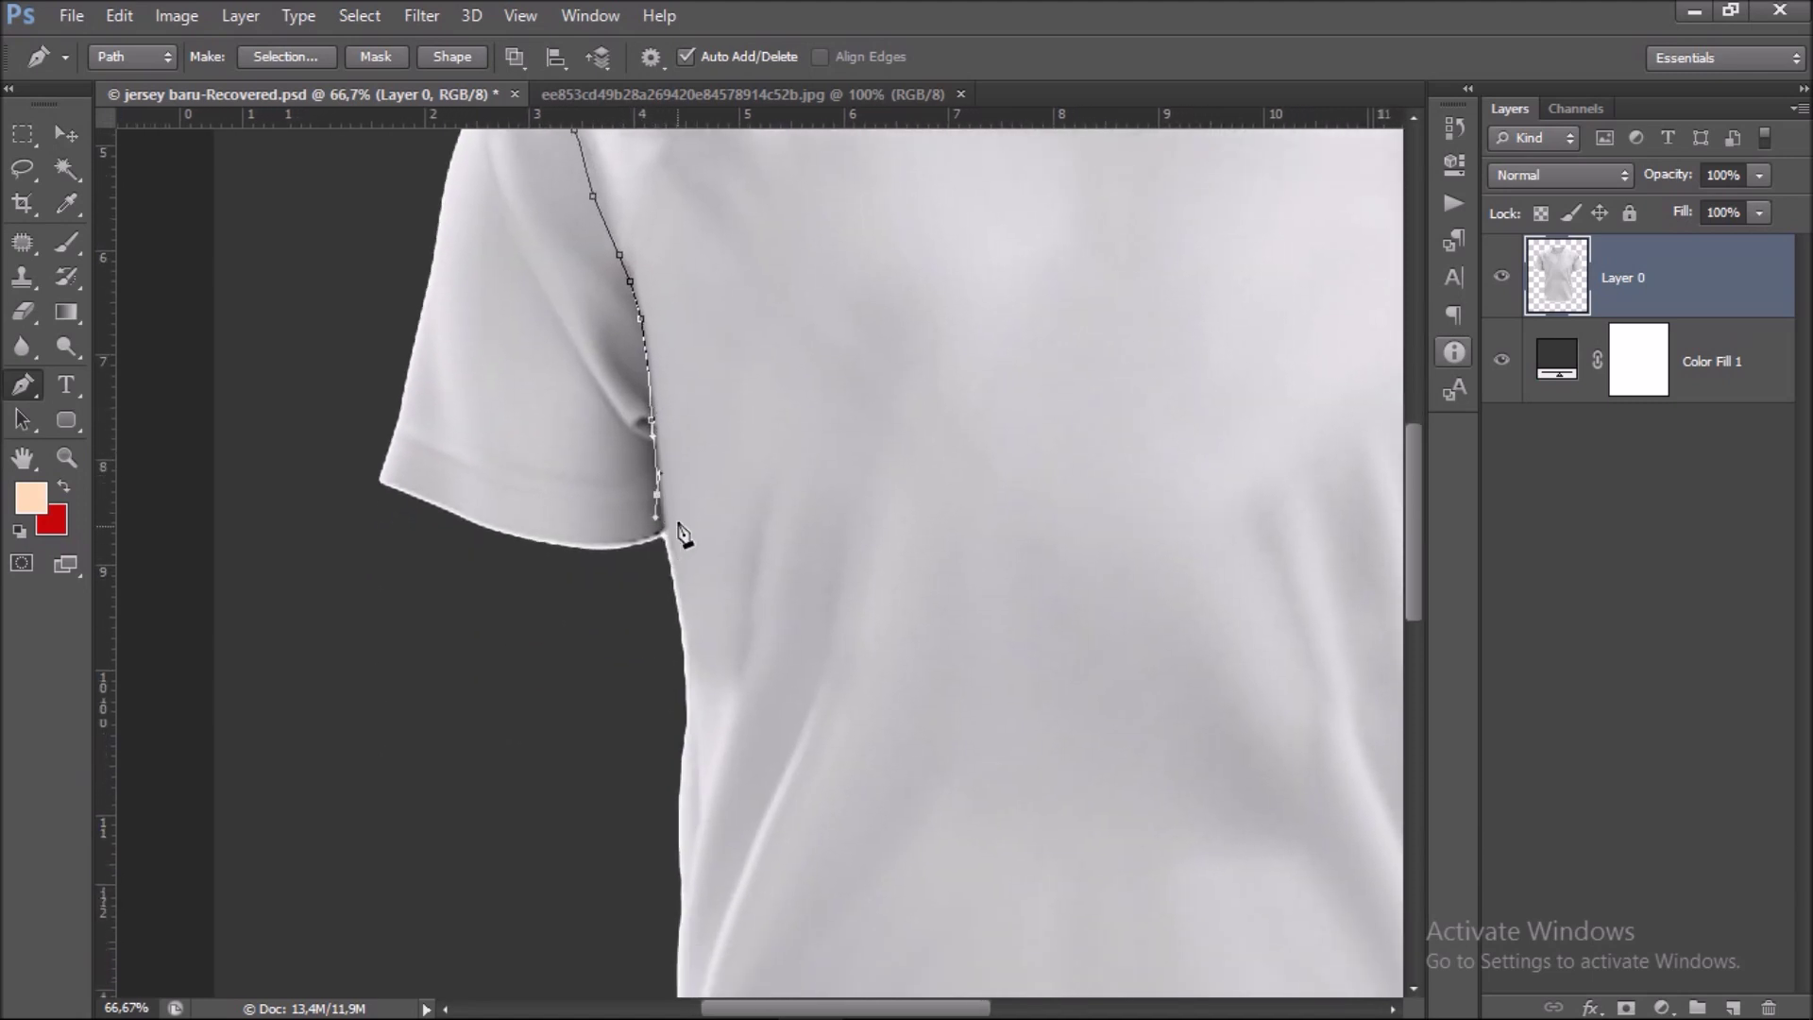
alt+click(658, 493)
click(665, 547)
drag(642, 588, 600, 591)
Trace around the sleeve's outer side and close the path at its start.
click(584, 640)
click(335, 570)
click(313, 527)
scroll(344, 604, up, 5)
drag(336, 420, 340, 394)
drag(375, 265, 398, 247)
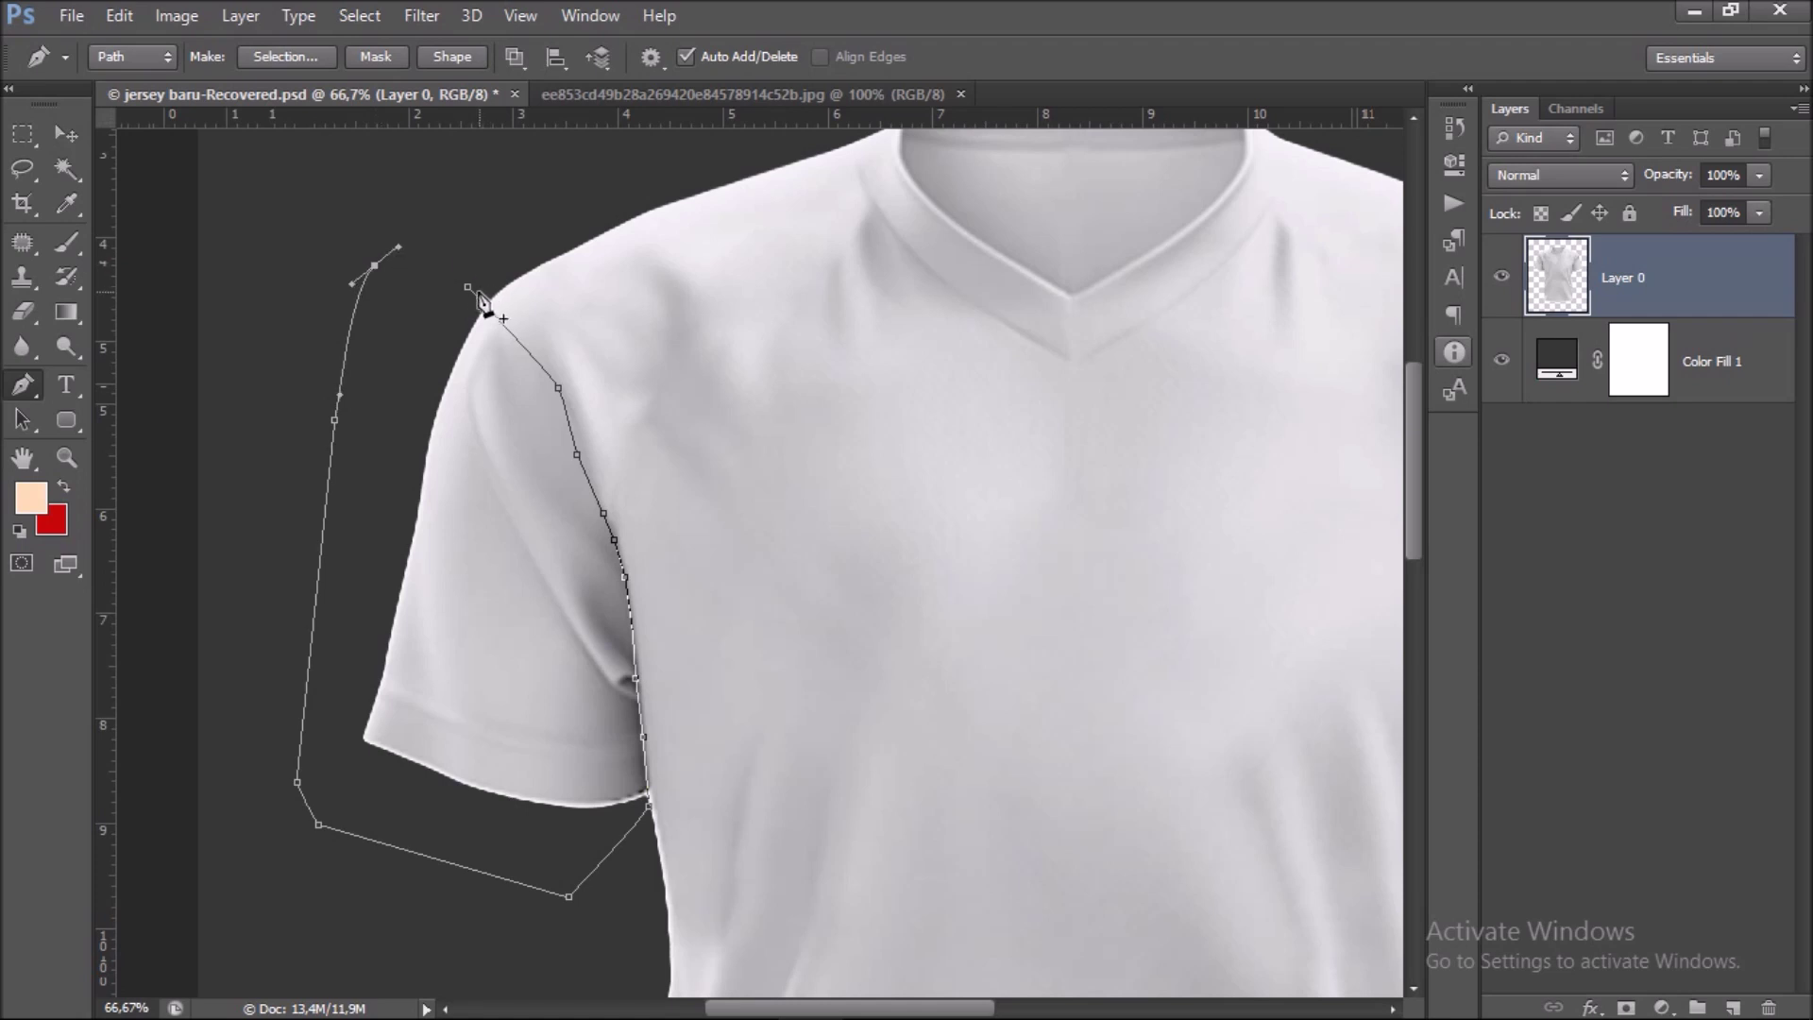
click(492, 313)
right_click(477, 354)
Turn the sleeve path into a selection and add a dark grey Solid Color fill.
click(614, 471)
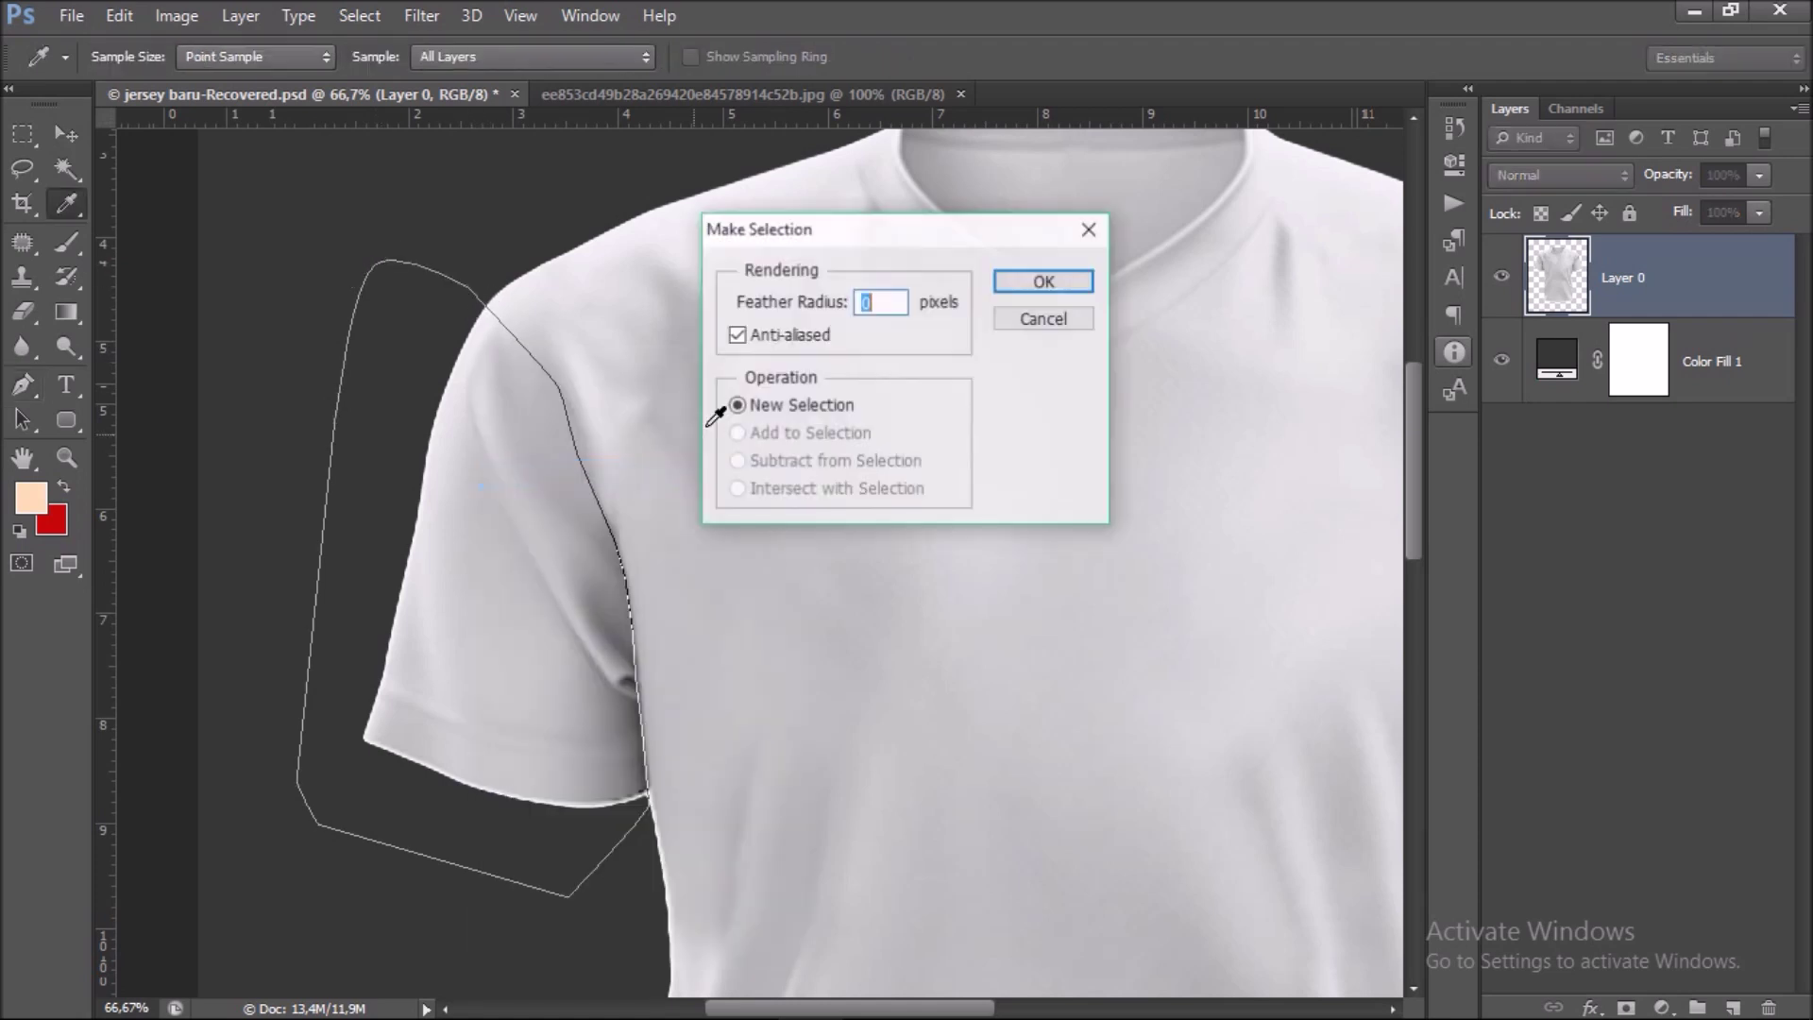
click(1047, 282)
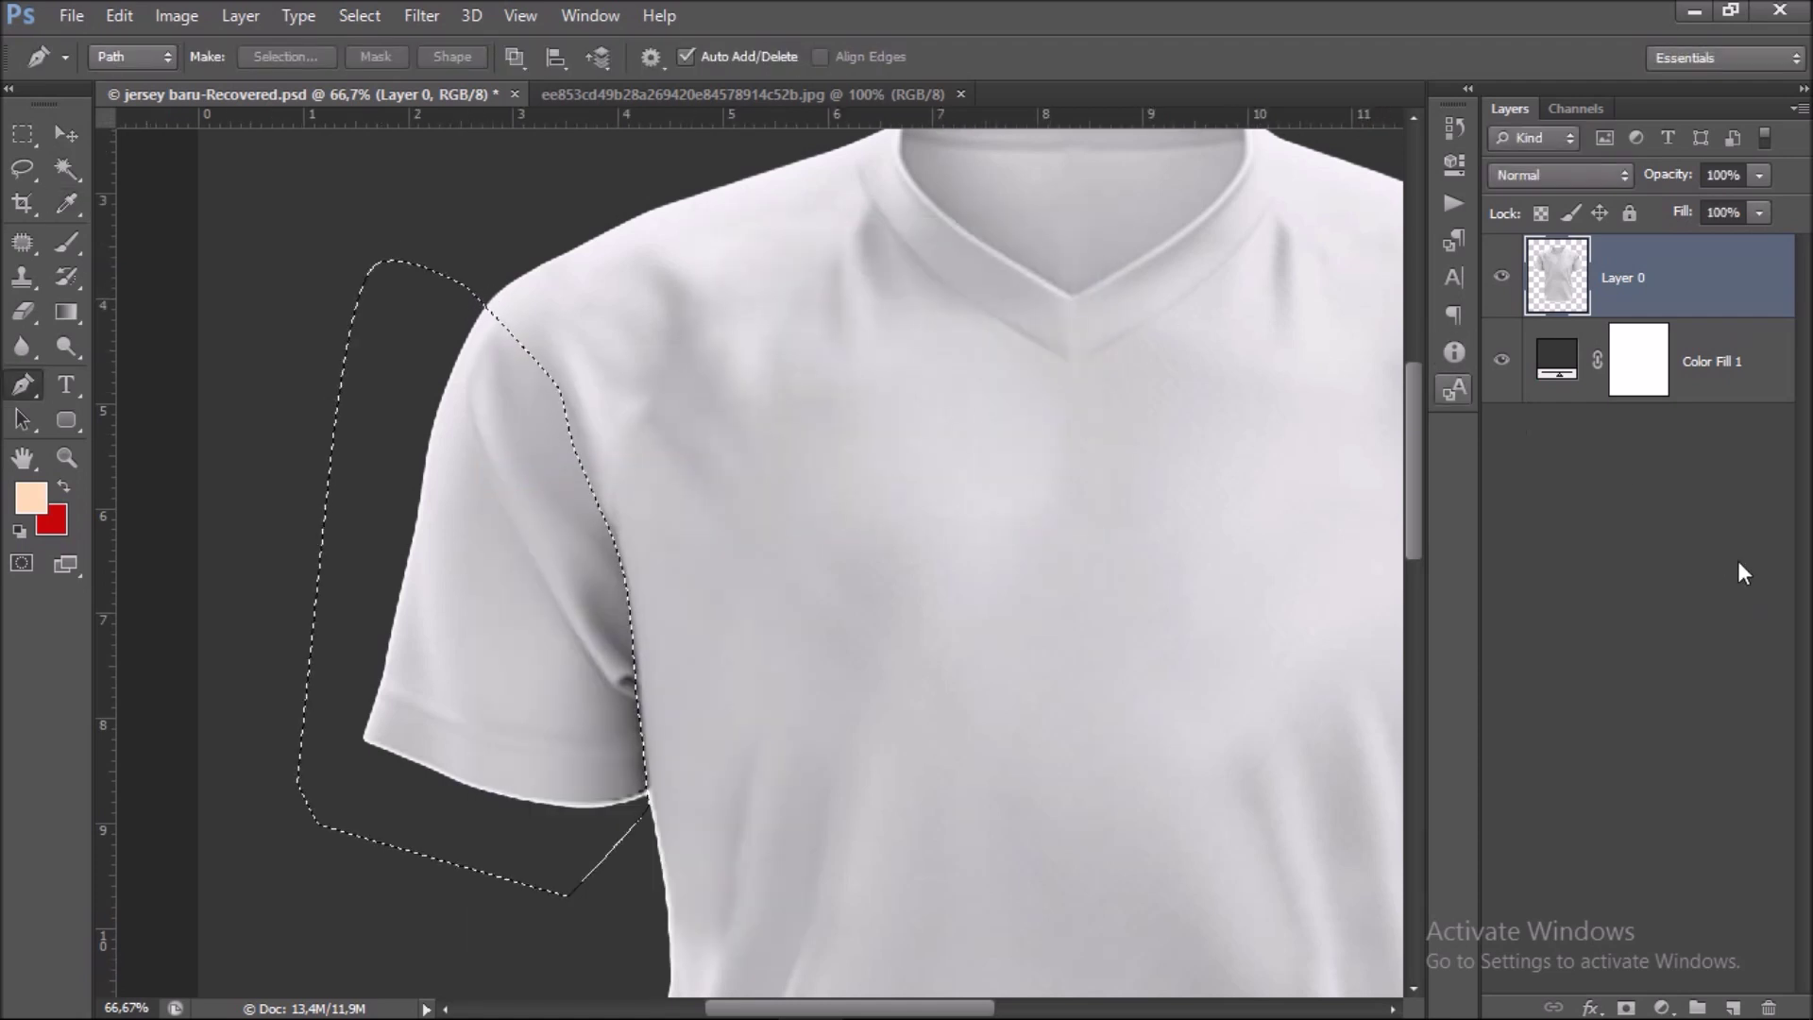
click(1661, 1007)
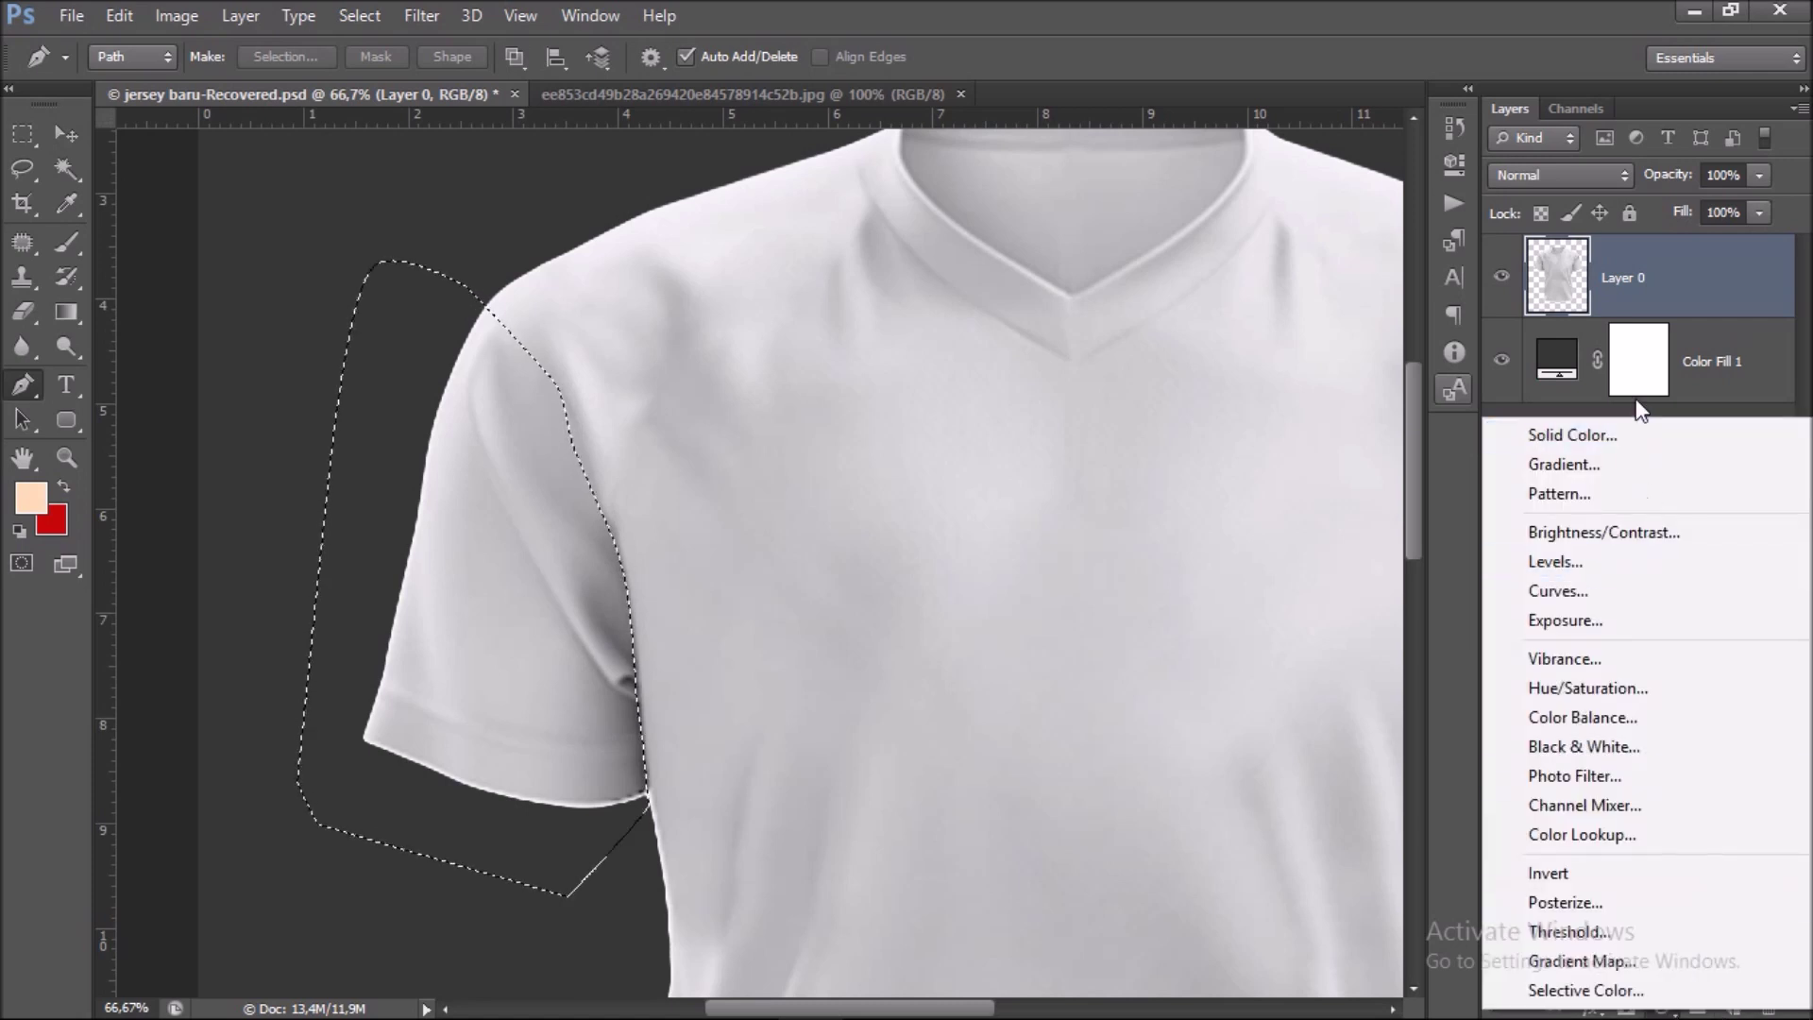
click(1634, 436)
click(377, 519)
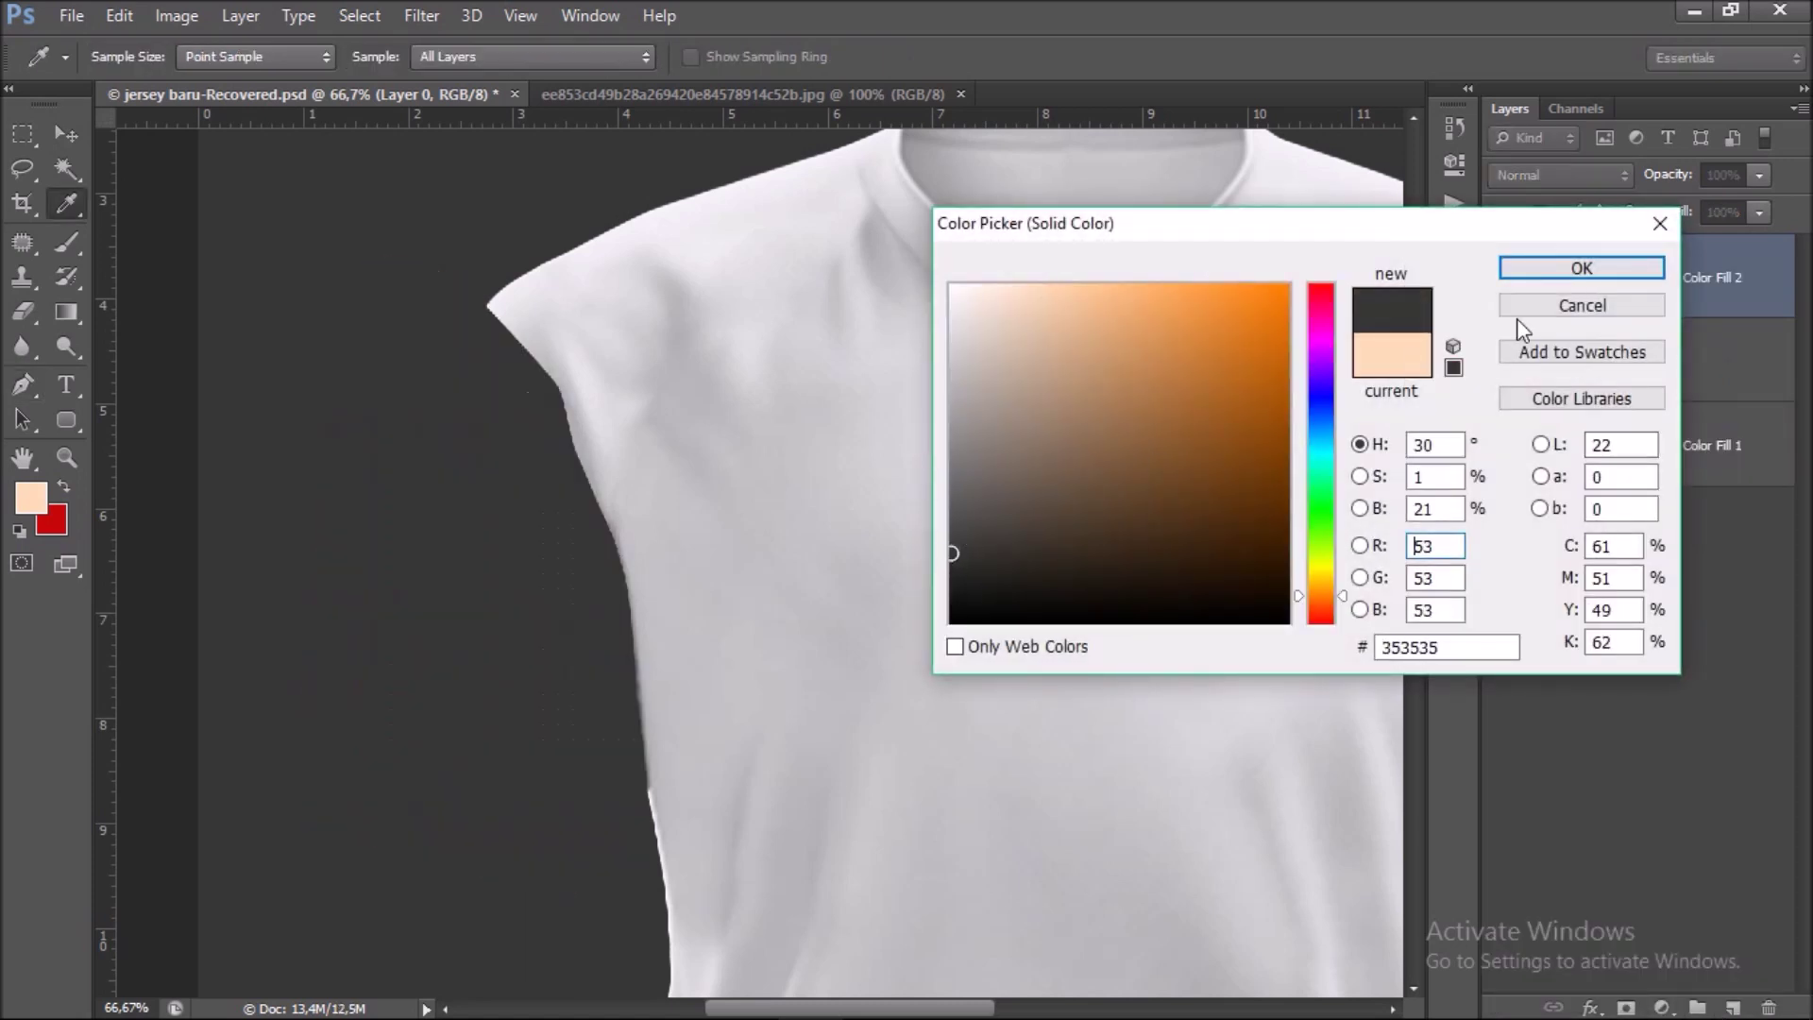
click(1626, 271)
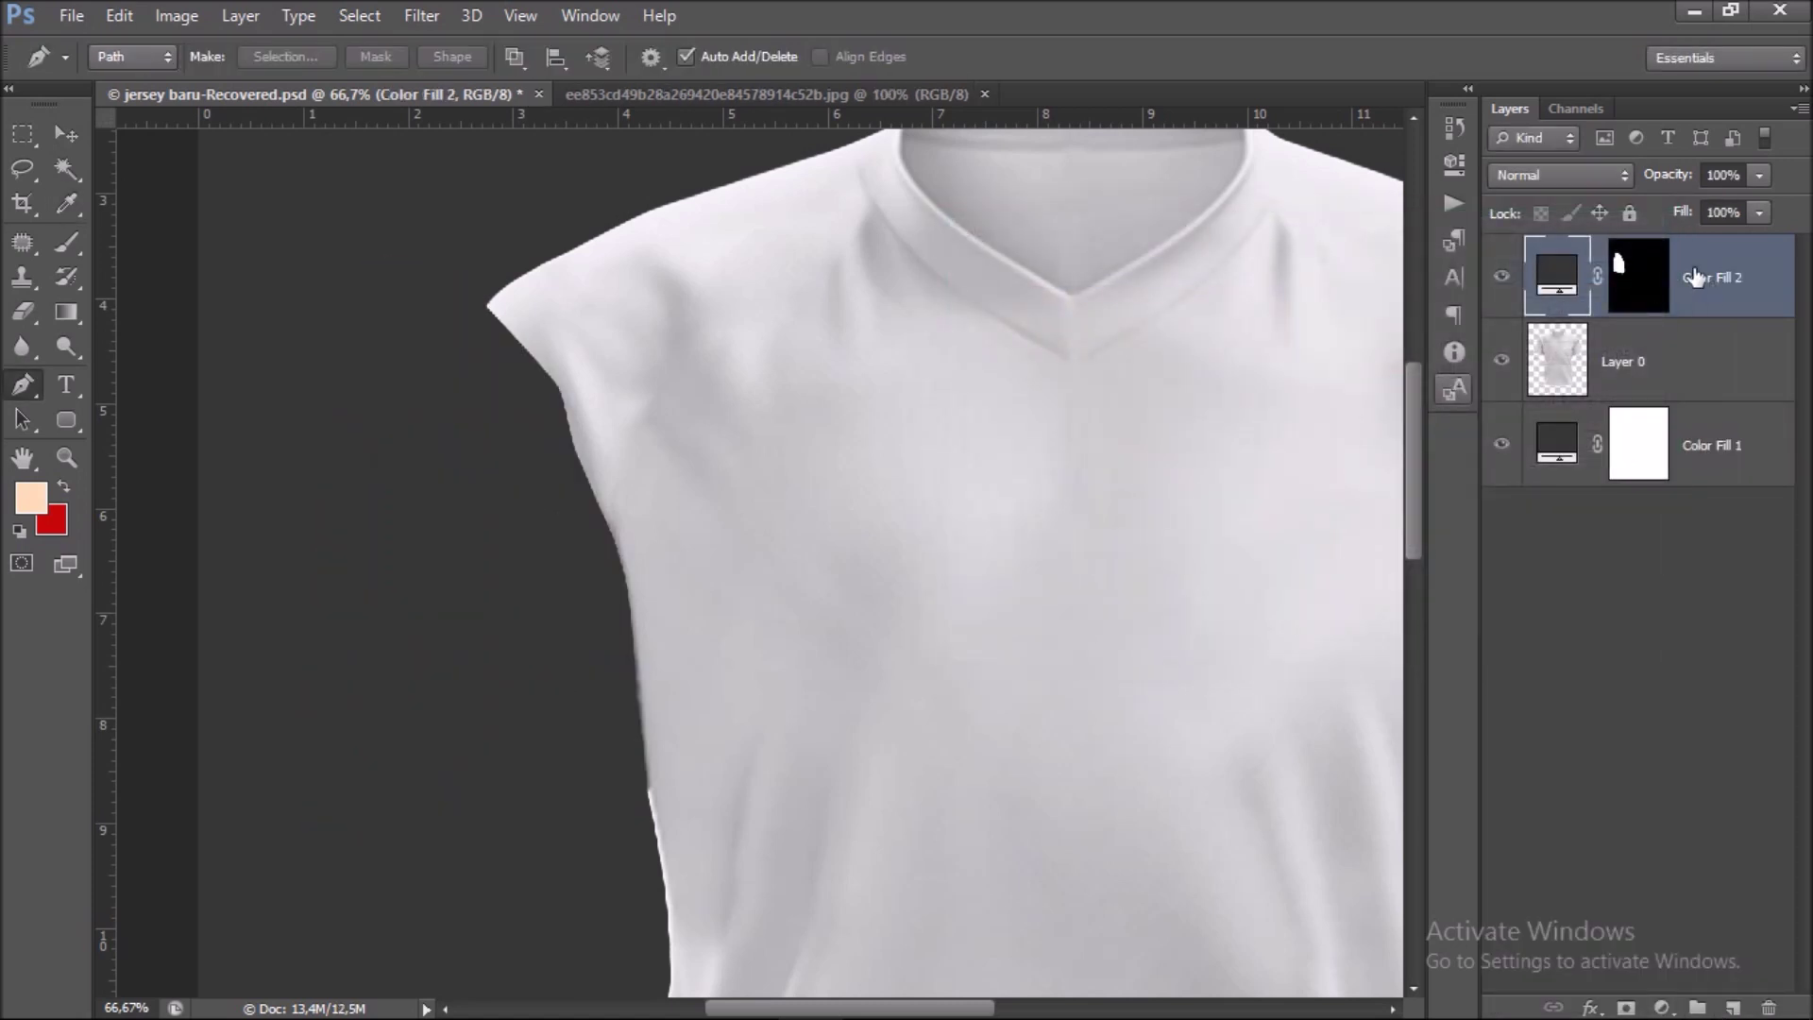
Set the sleeve fill to Linear Burn, recolour it #4c4c4c, and clip it to the shirt.
click(1606, 172)
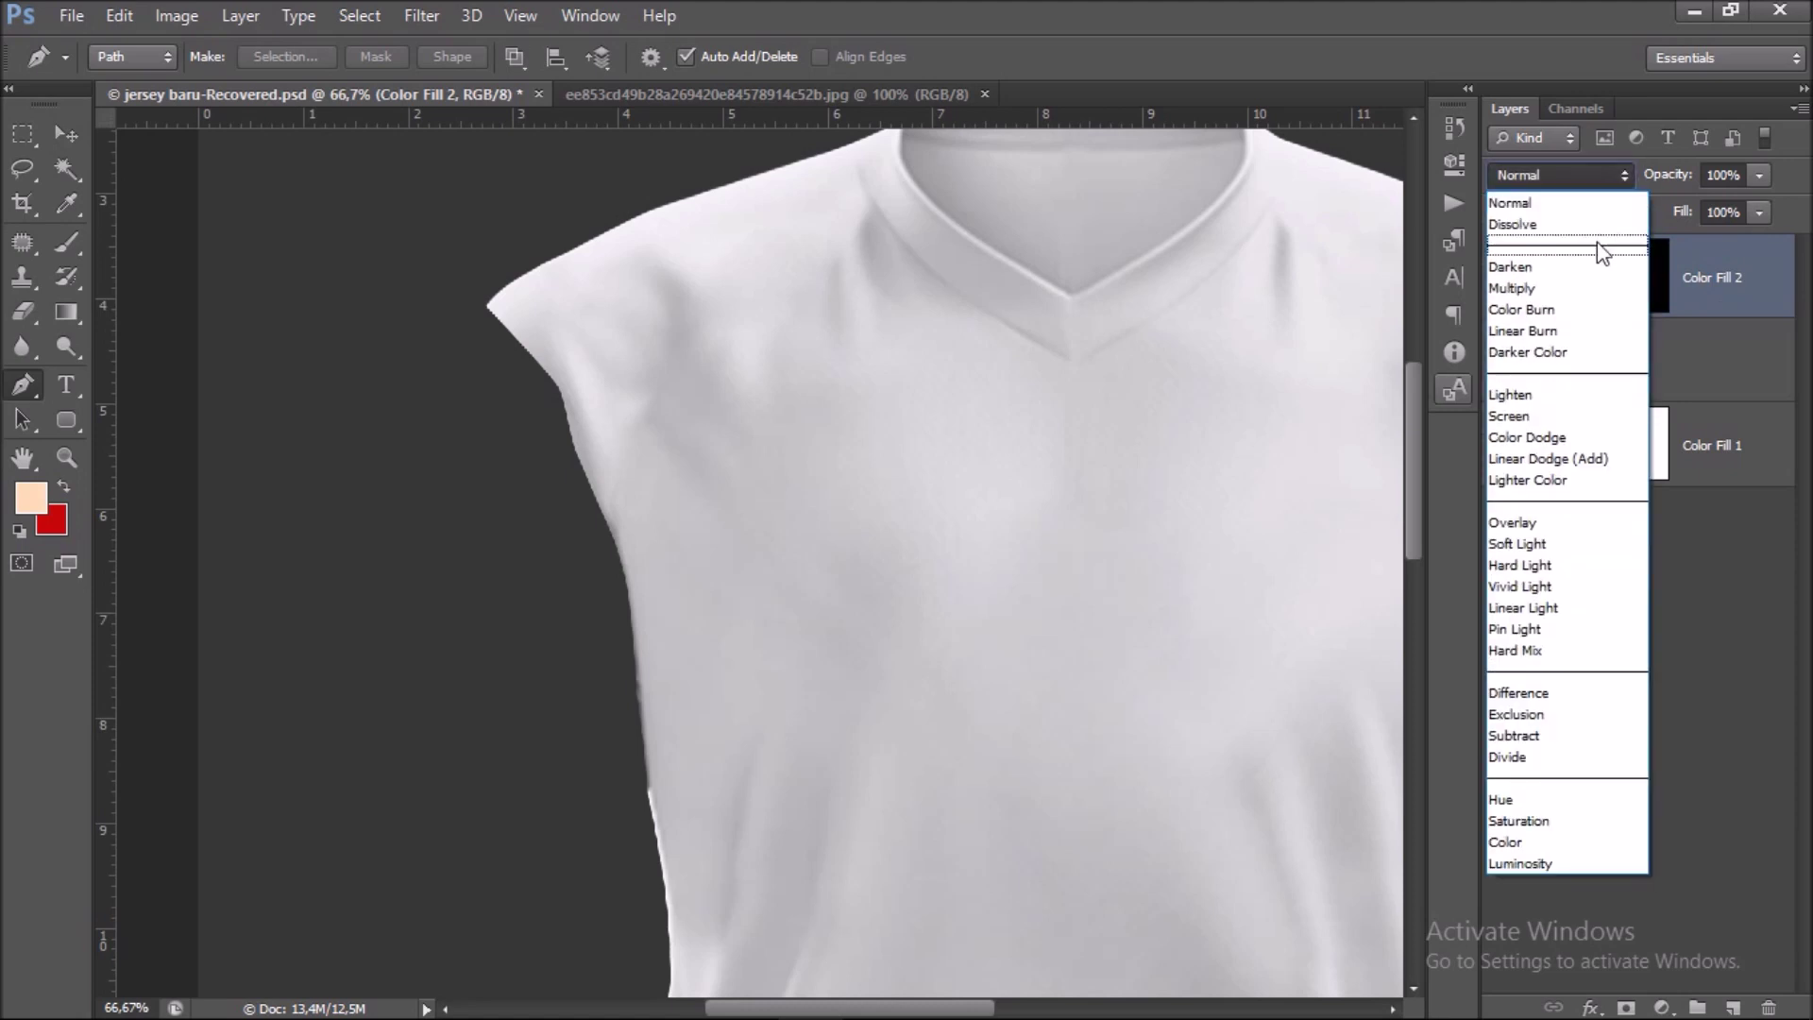
click(1569, 332)
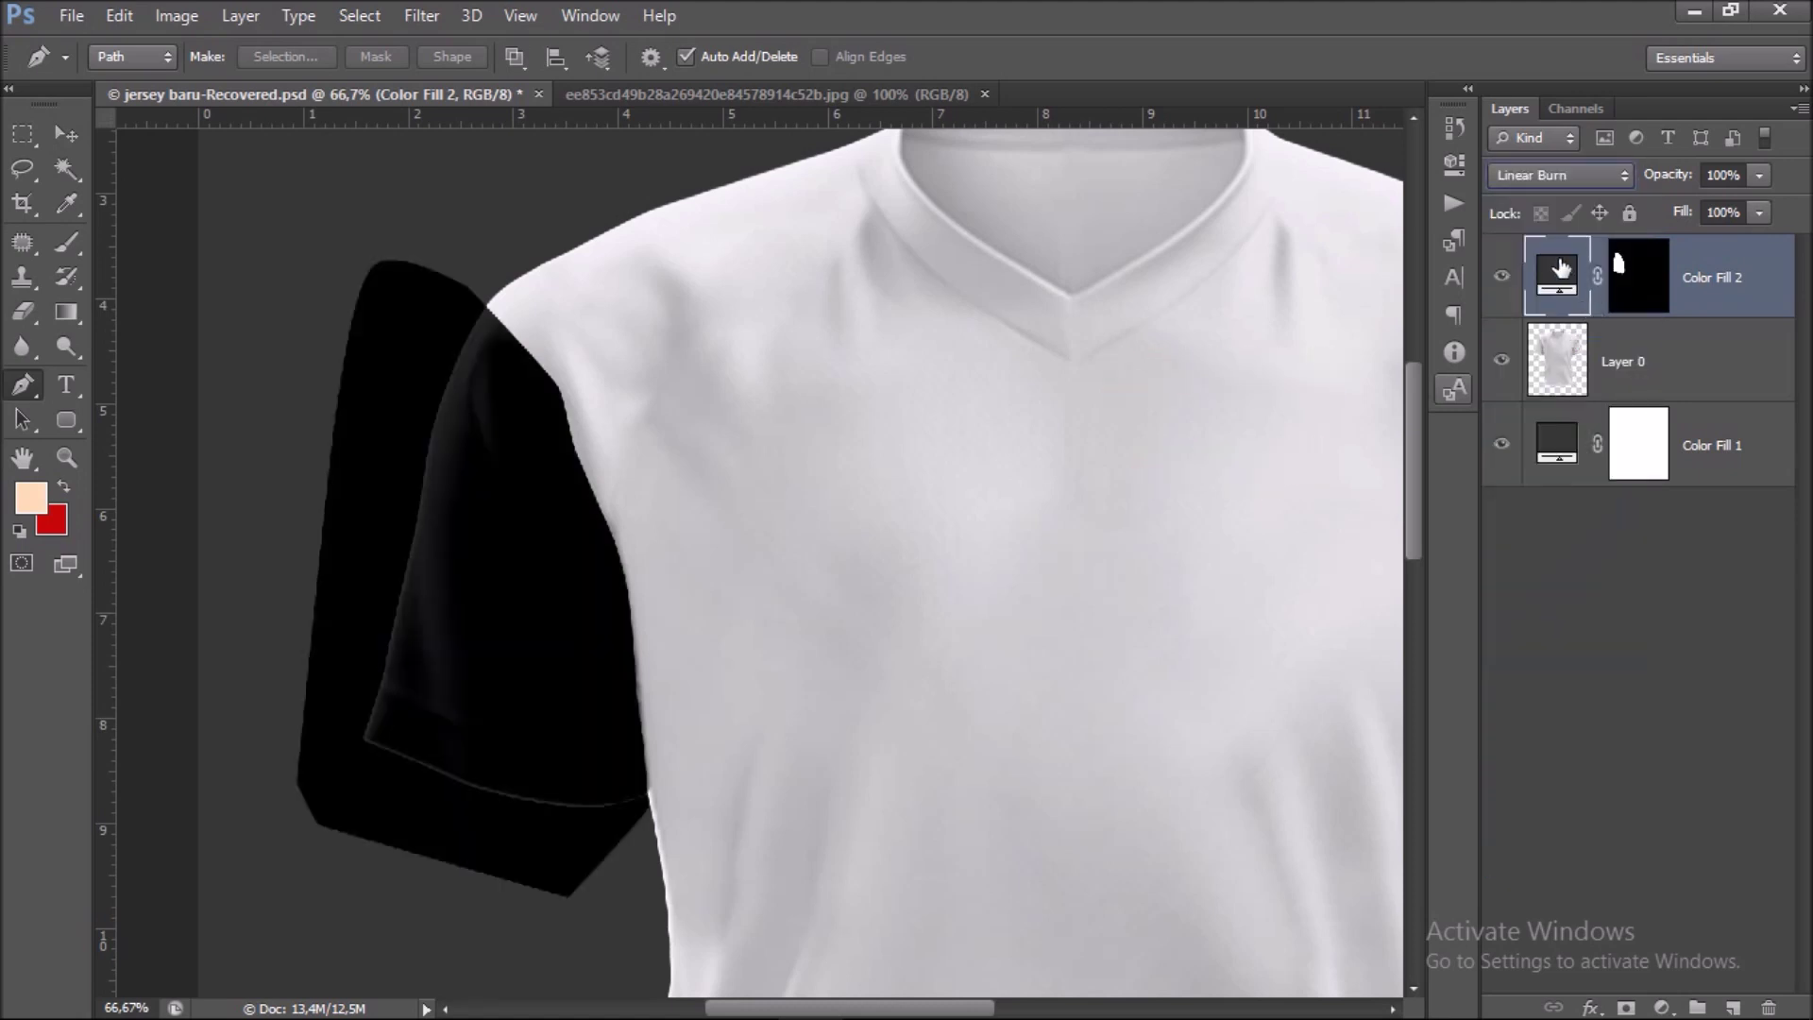
double_click(1561, 269)
drag(983, 518, 950, 522)
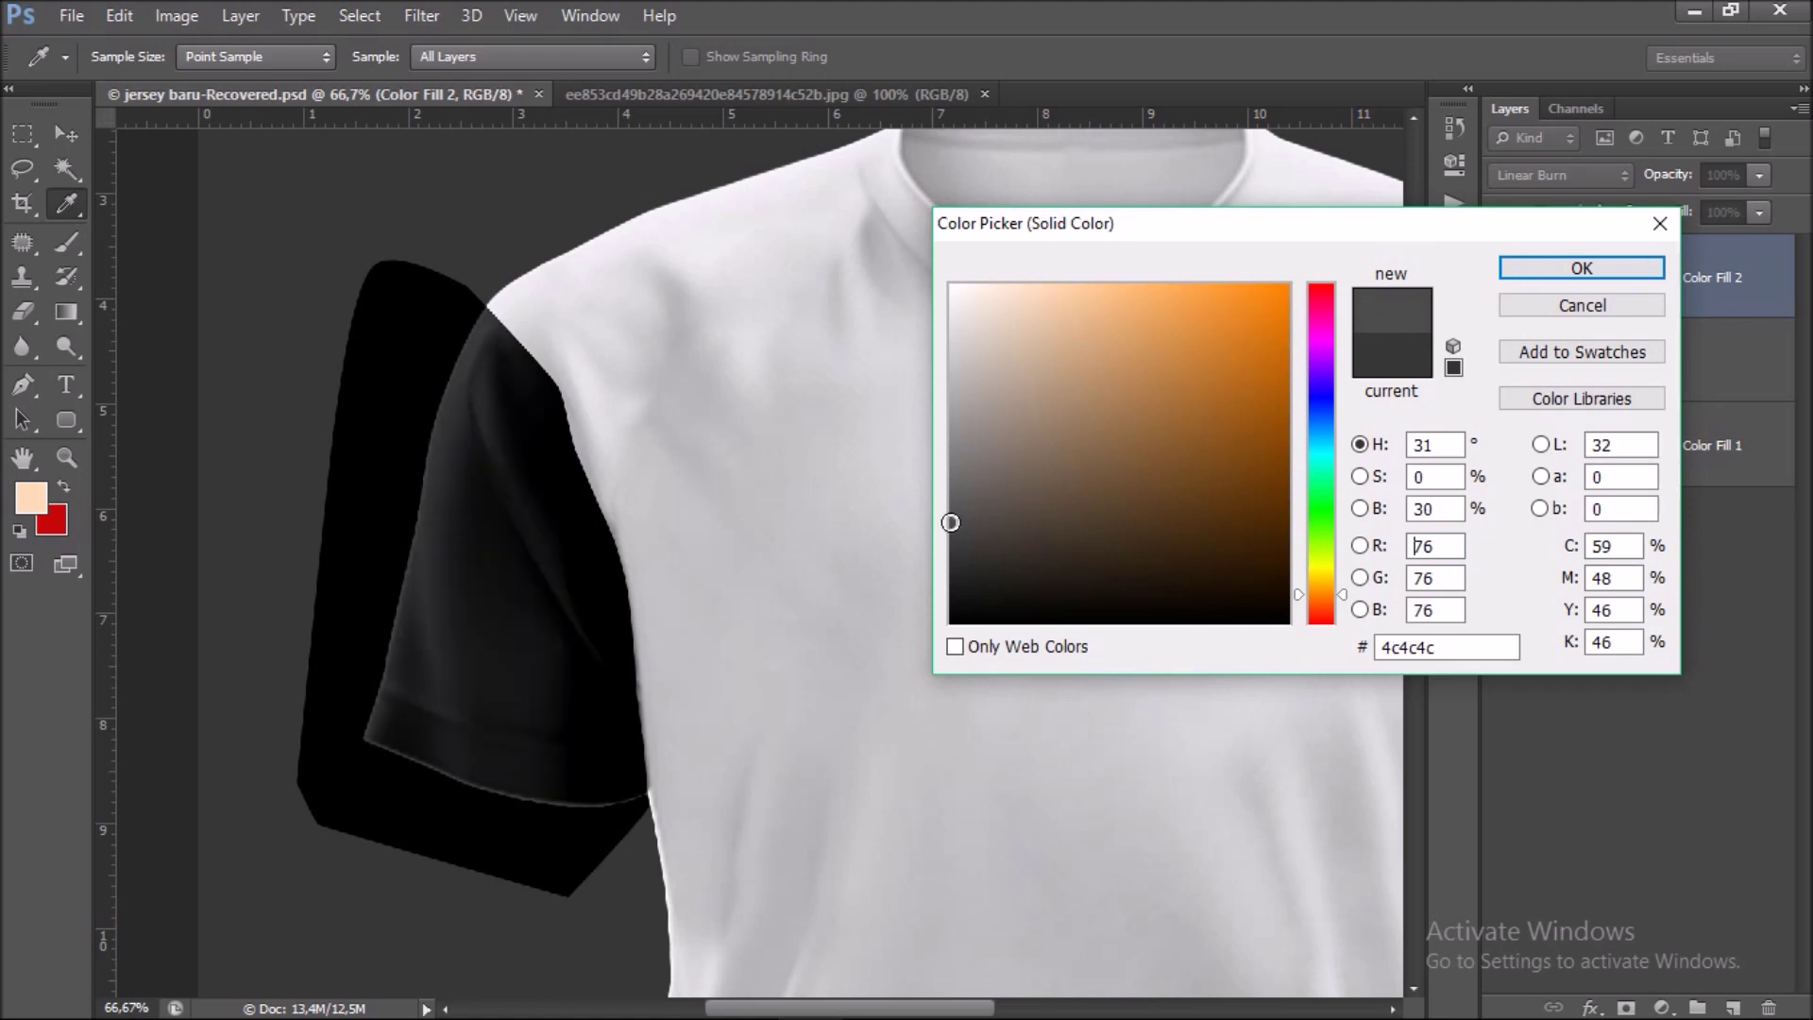
click(1611, 269)
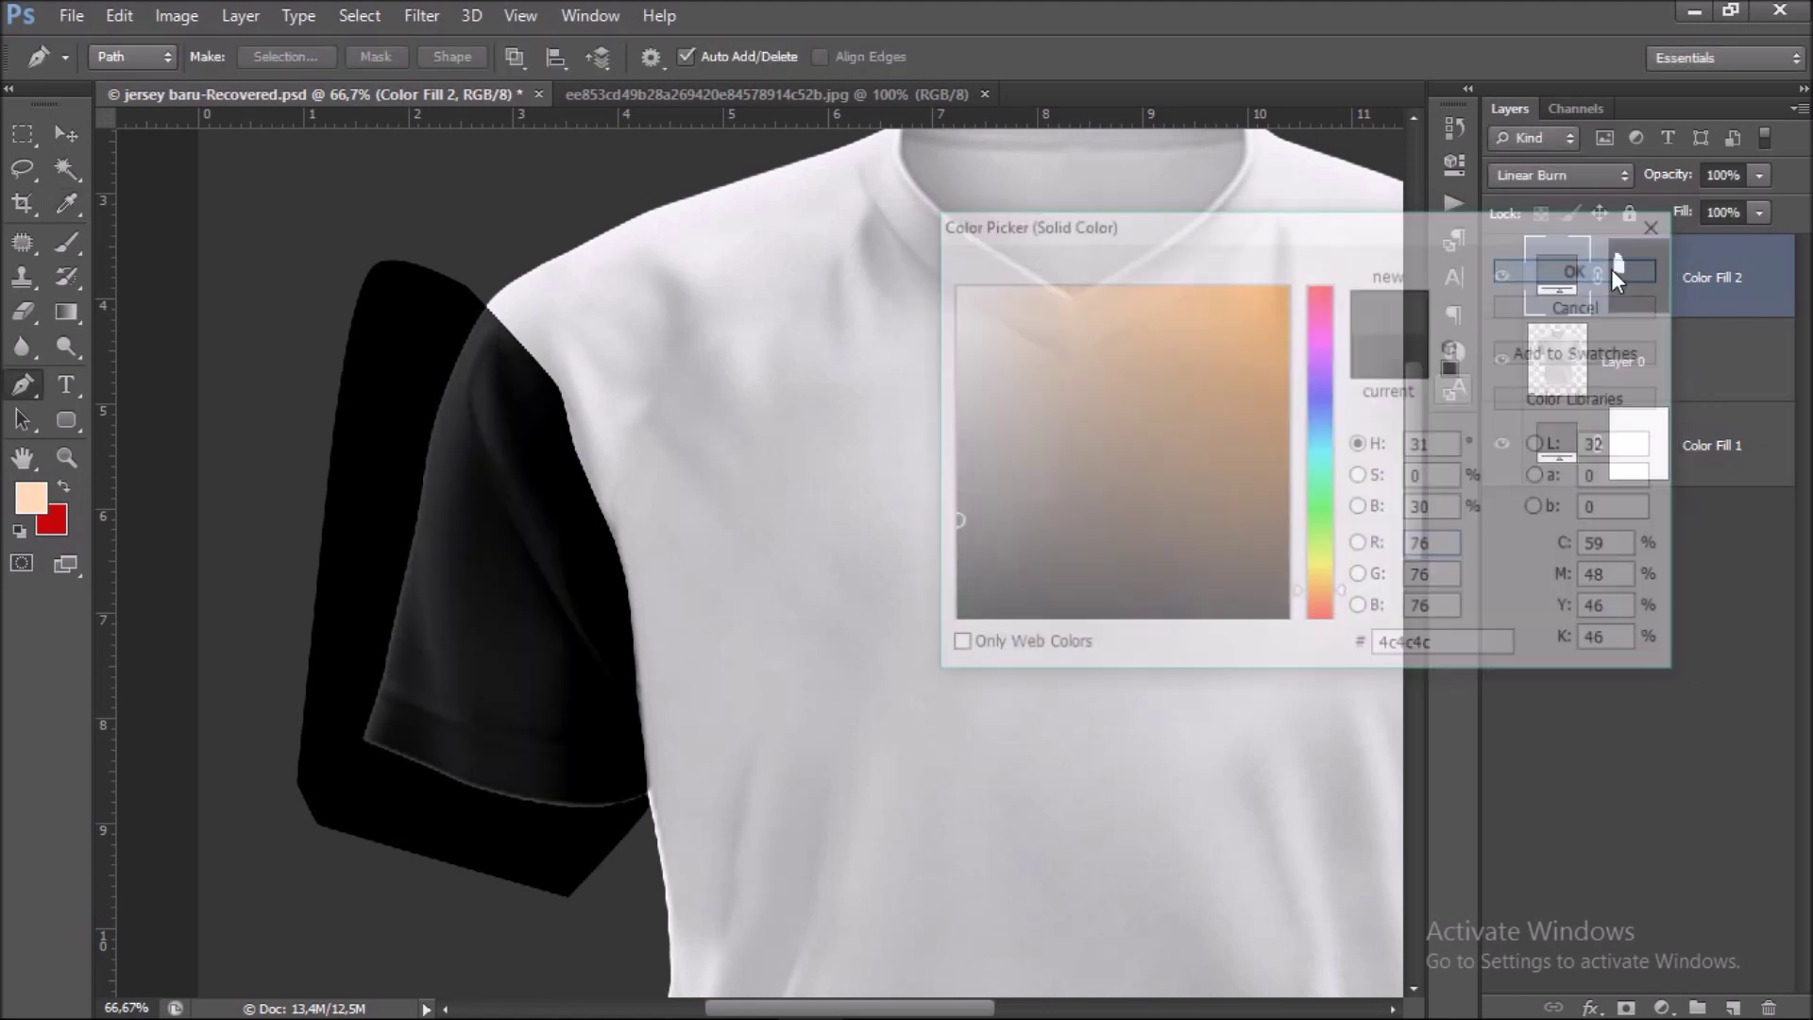
right_click(1734, 287)
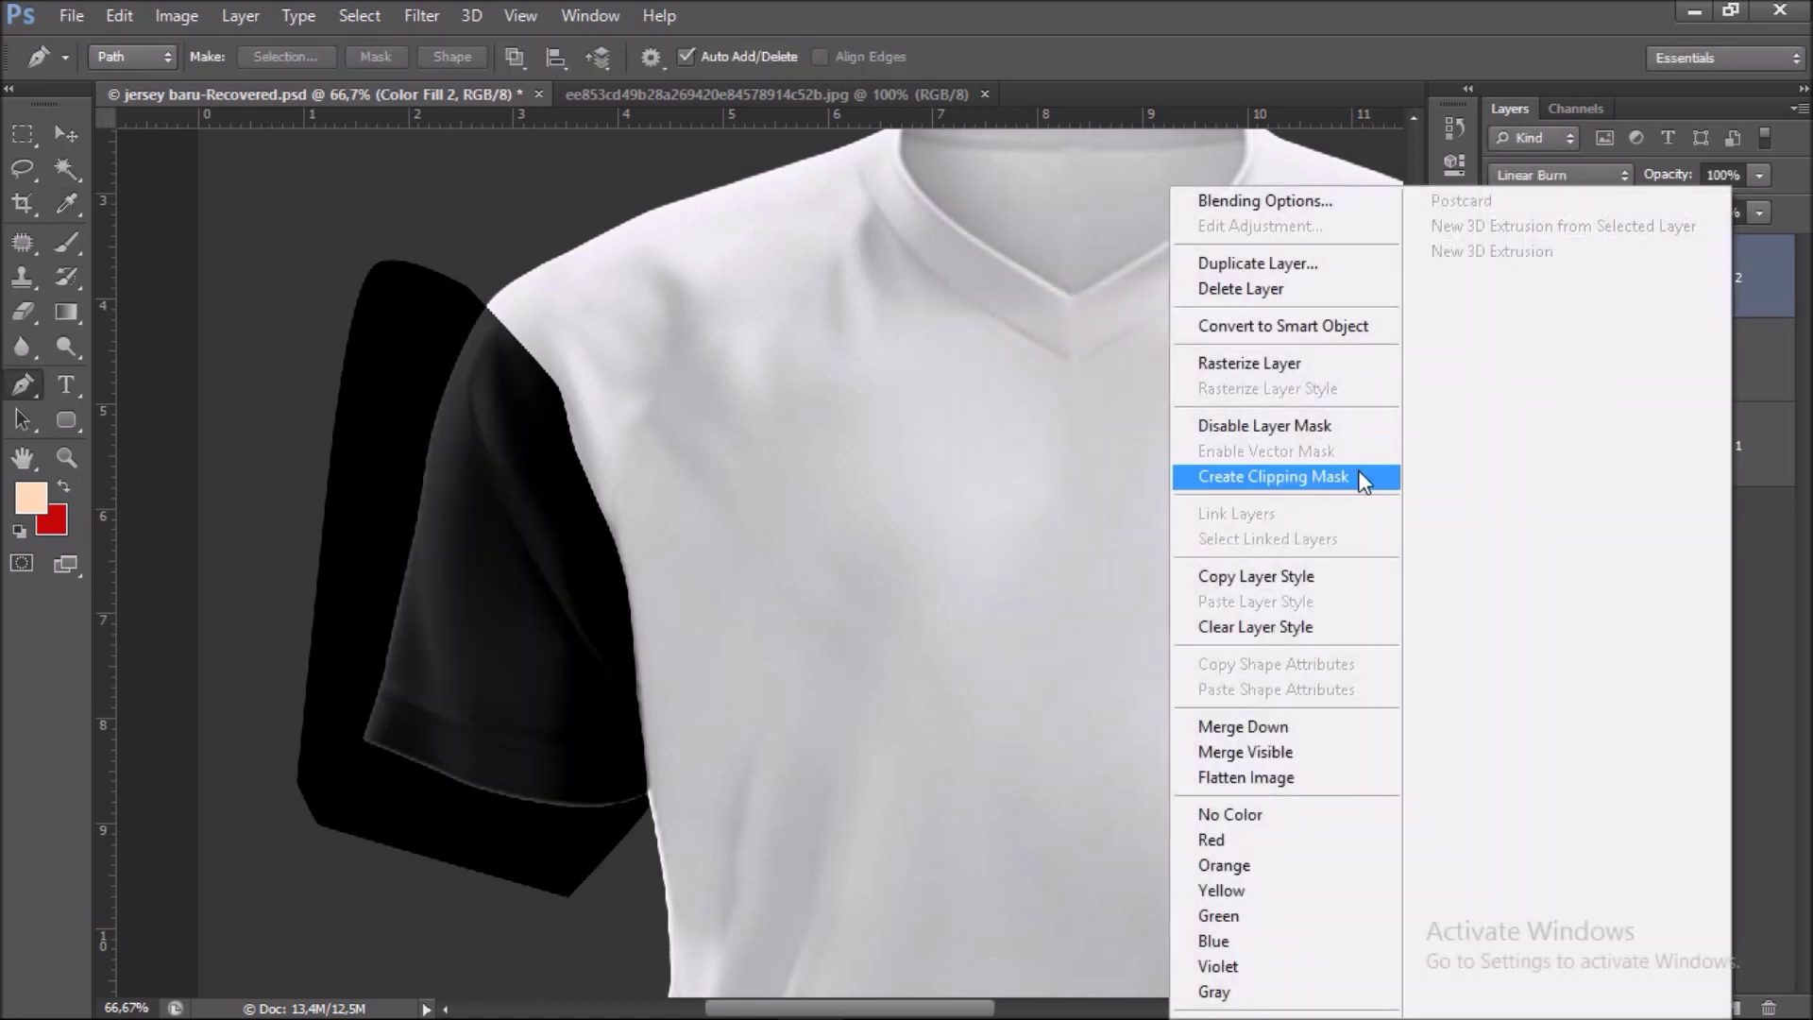
click(1364, 476)
Bring the right sleeve into view and make the shirt layer active.
mouse_move(1364, 486)
mouse_down()
mouse_move(1105, 434)
mouse_move(903, 347)
mouse_move(846, 348)
mouse_up()
drag(1000, 347, 859, 381)
click(1721, 361)
Pen-trace the right sleeve seam from the underarm up over the shoulder.
scroll(1194, 490, right, 1)
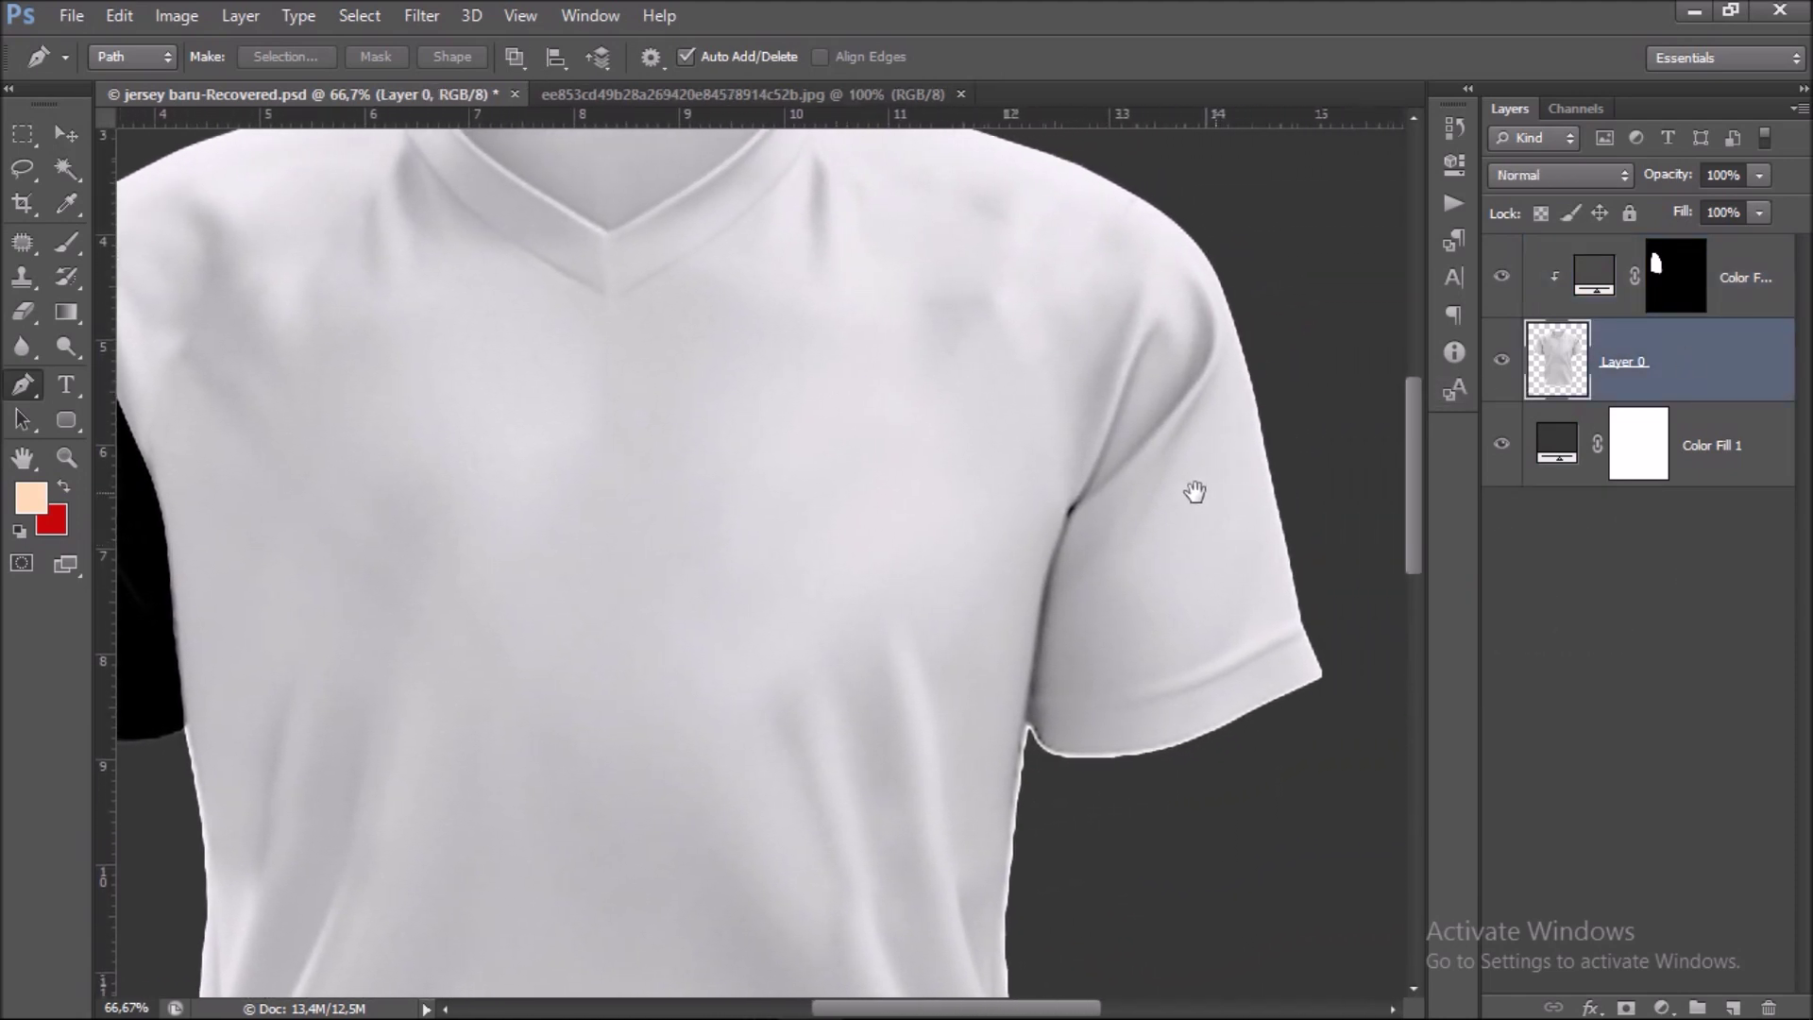
scroll(1146, 507, right, 2)
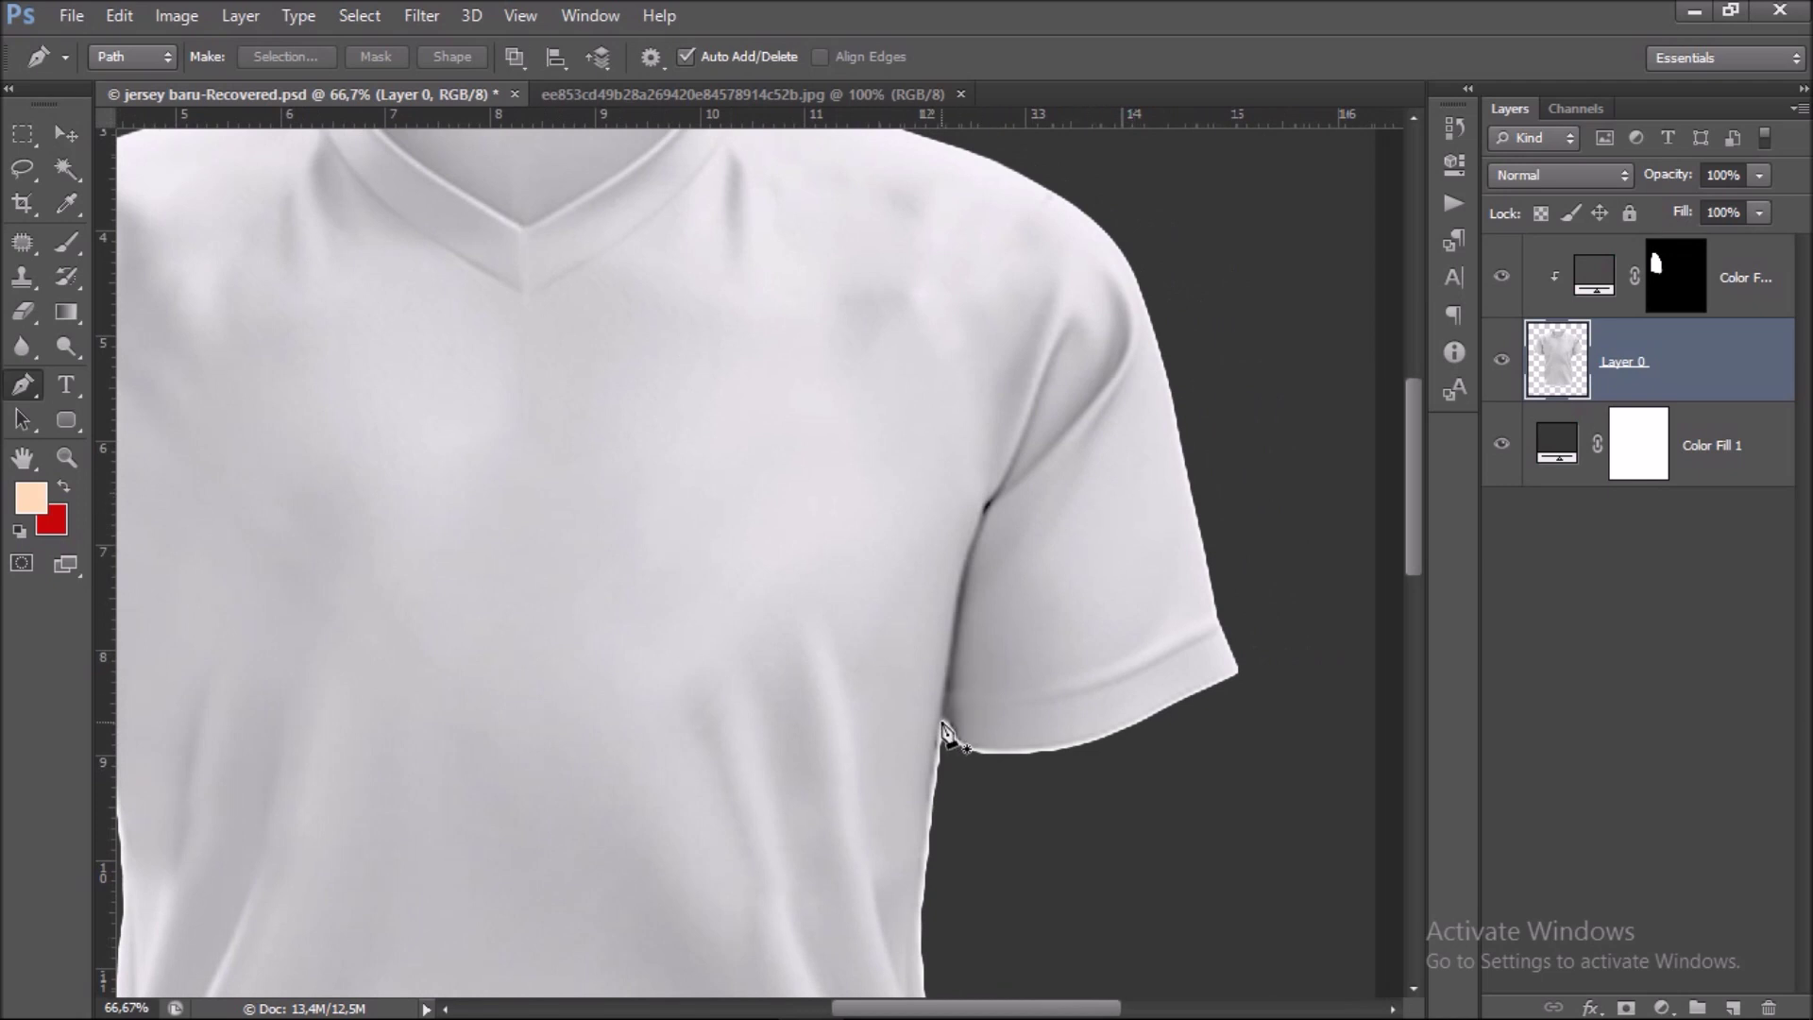
scroll(1029, 595, down, 1)
click(946, 676)
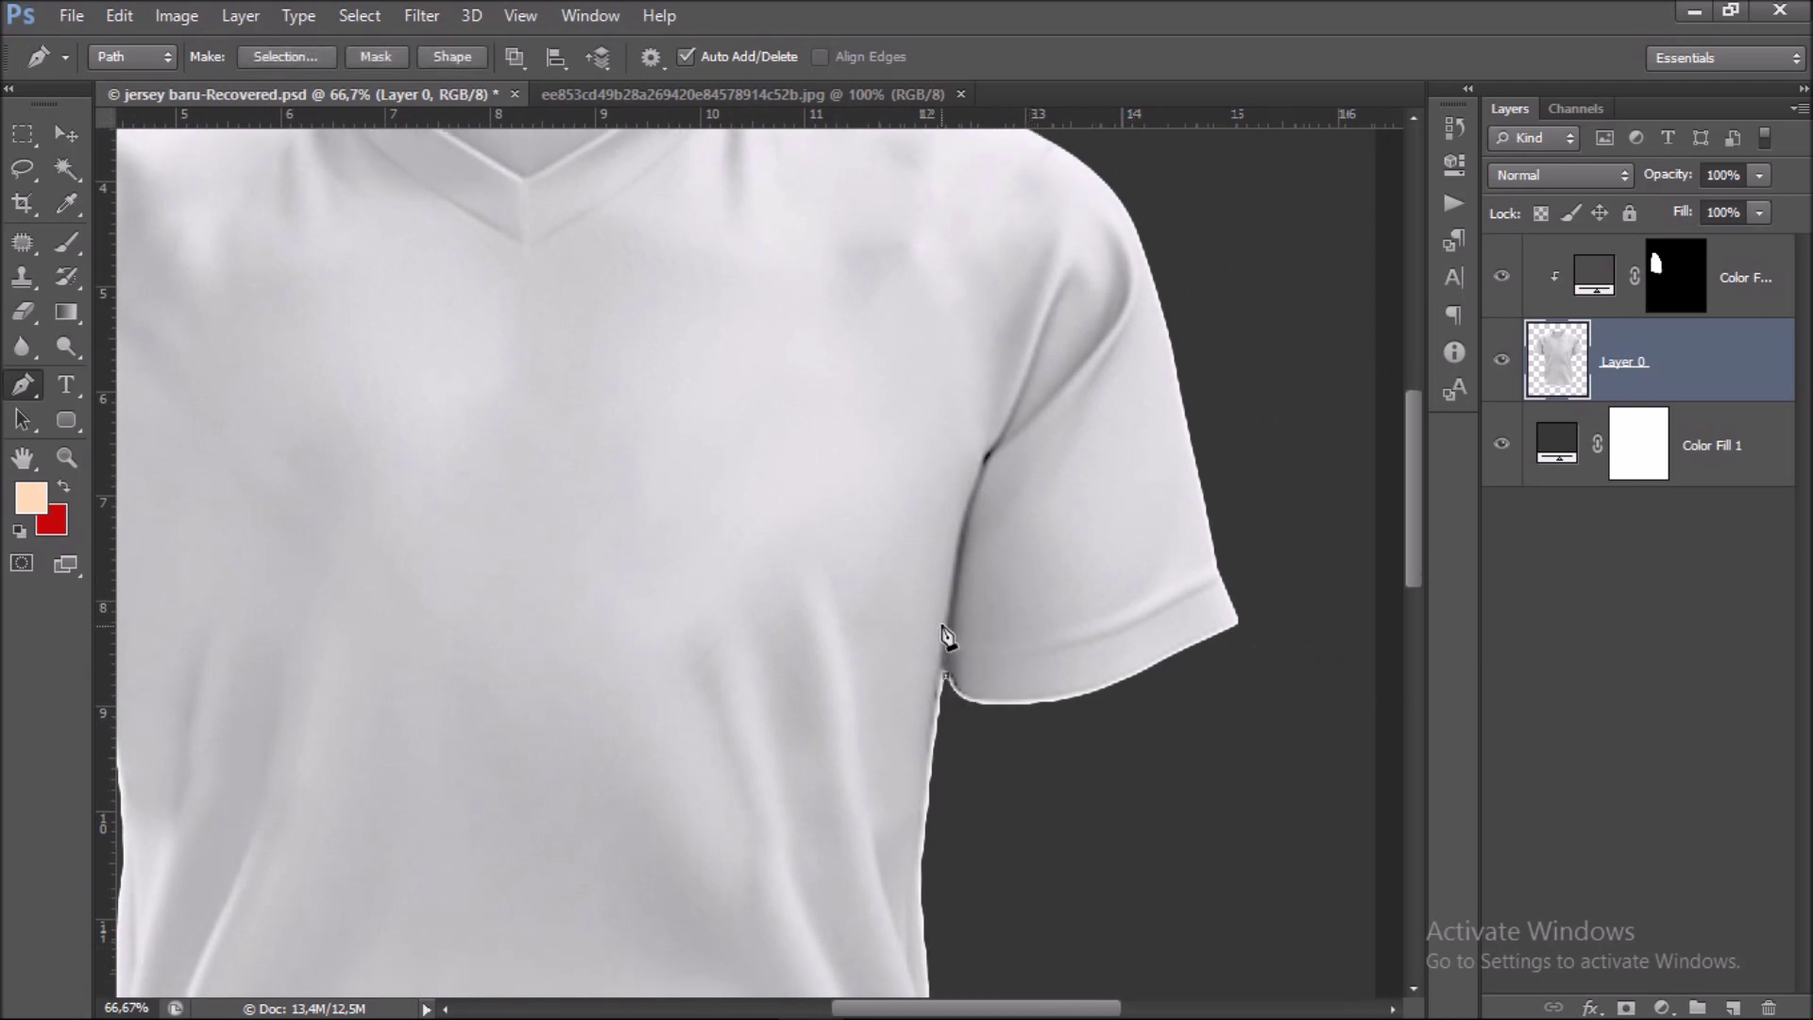
drag(955, 593, 958, 572)
drag(986, 461, 1007, 442)
scroll(1028, 397, up, 3)
drag(1006, 455, 1013, 445)
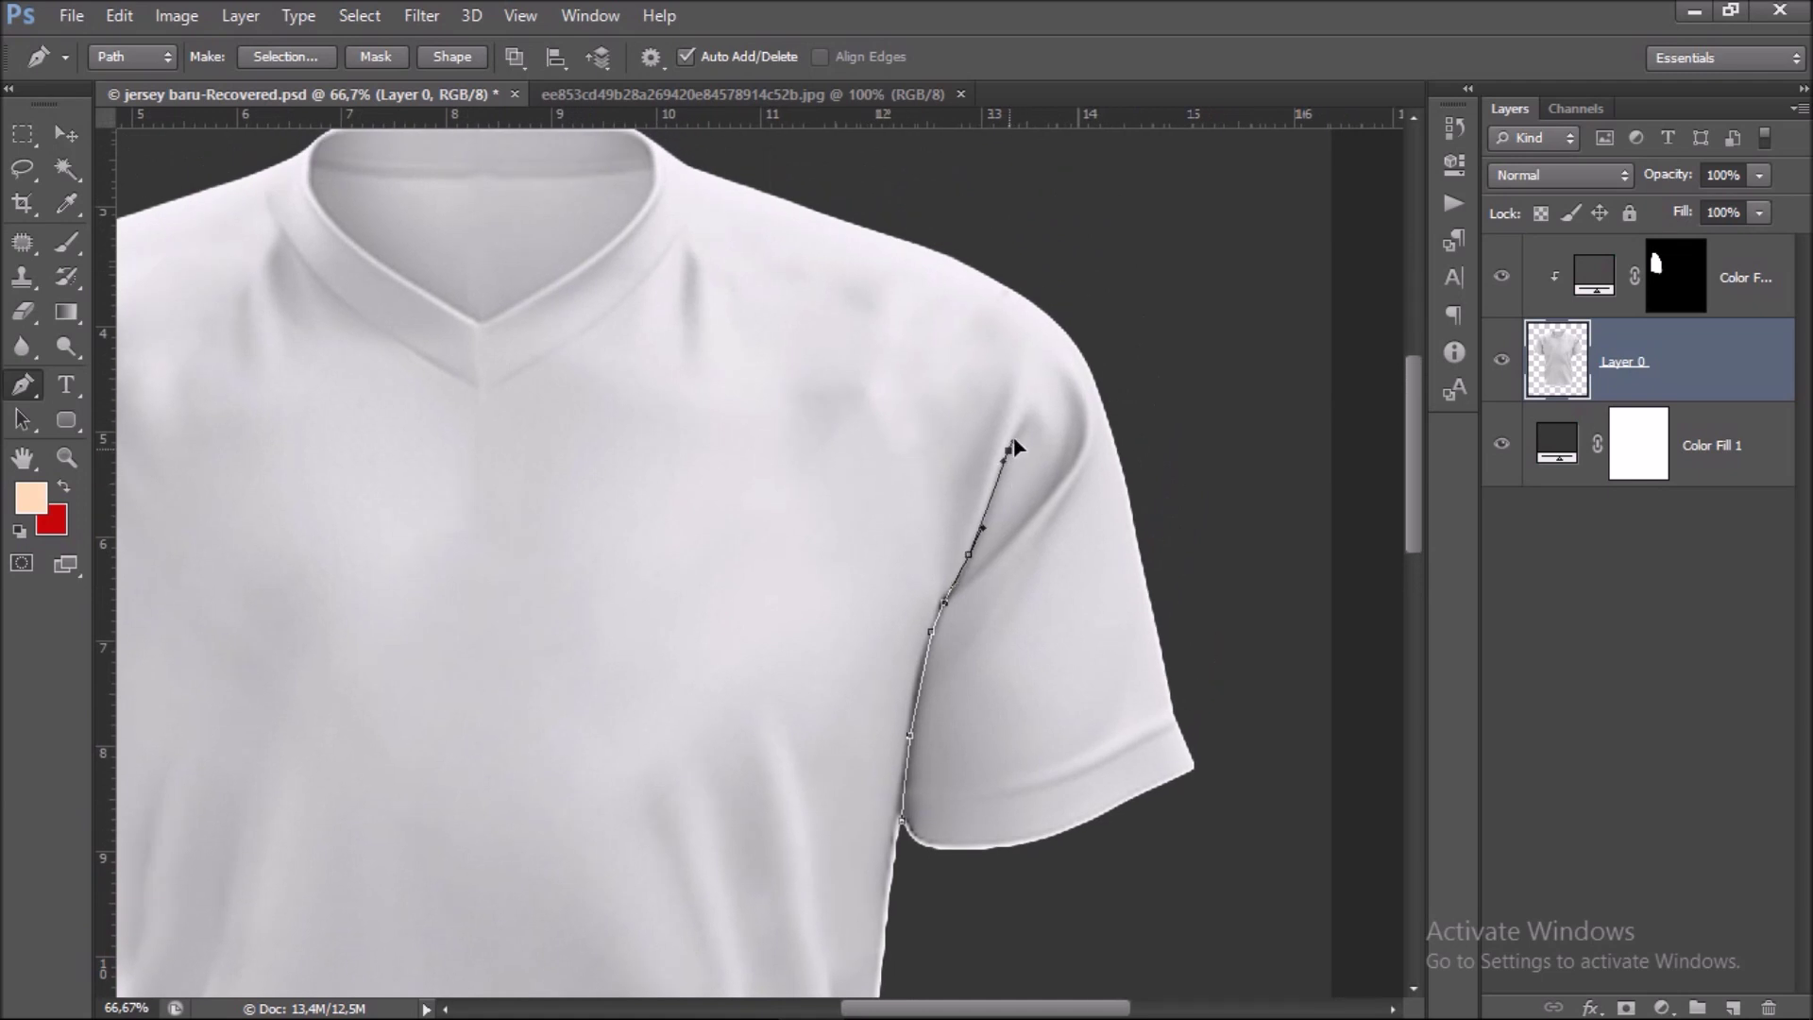
click(1029, 396)
click(1062, 335)
drag(1083, 314, 1101, 315)
Trace the right sleeve's outer edge, close the path, and make it a selection.
drag(1188, 354, 1178, 275)
click(1205, 369)
click(1221, 452)
click(1227, 508)
click(1226, 566)
mouse_move(1222, 656)
mouse_down()
mouse_move(1214, 547)
mouse_move(1212, 701)
mouse_up()
click(1128, 727)
click(946, 733)
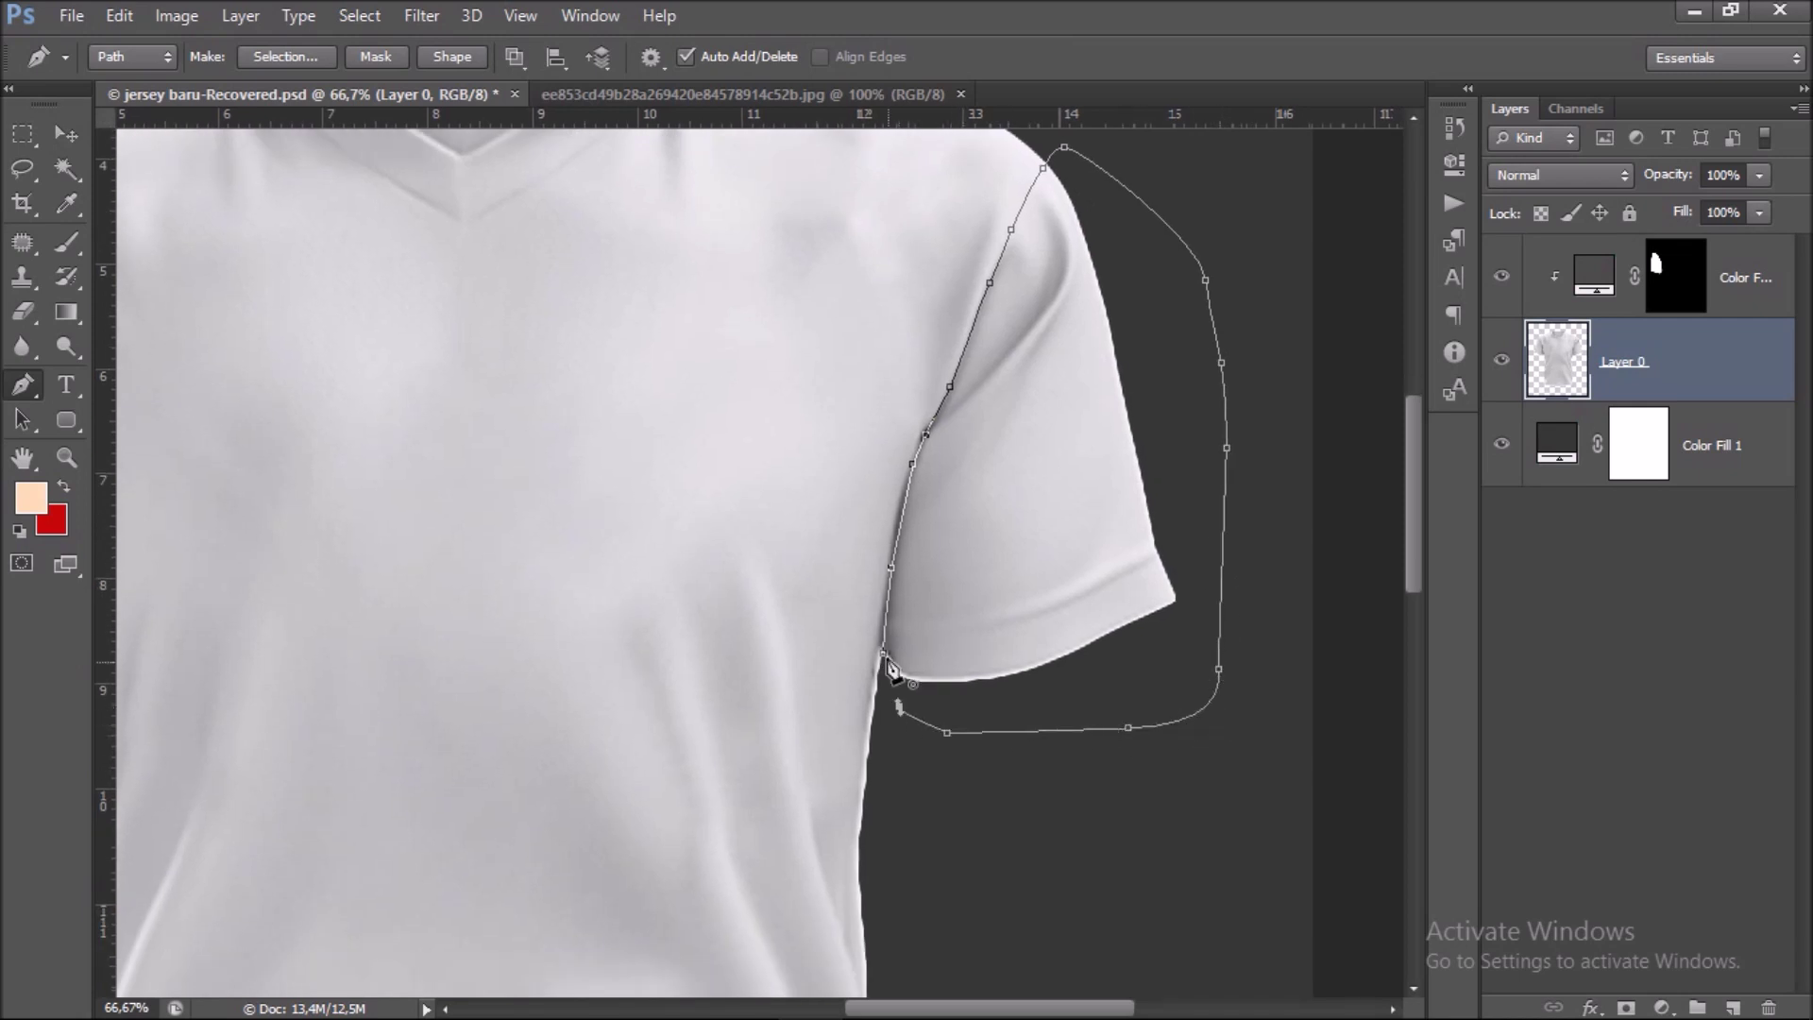
click(884, 653)
right_click(997, 515)
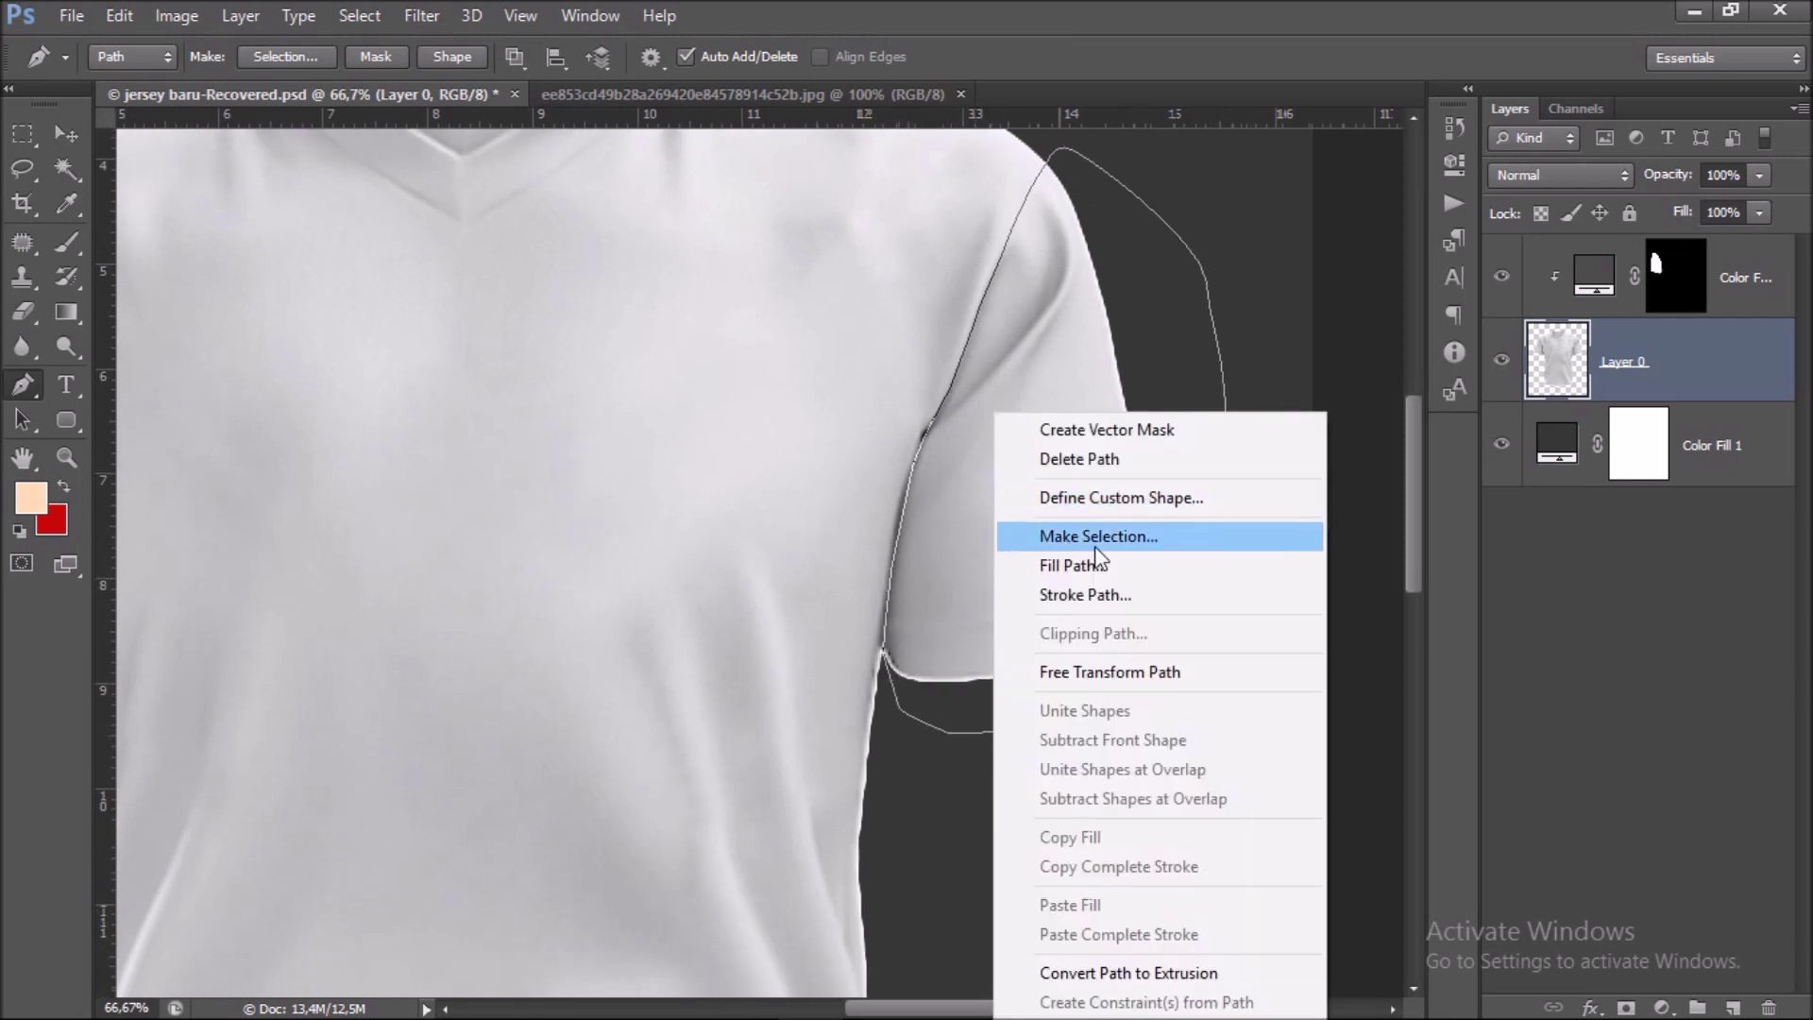
click(1048, 532)
click(1084, 281)
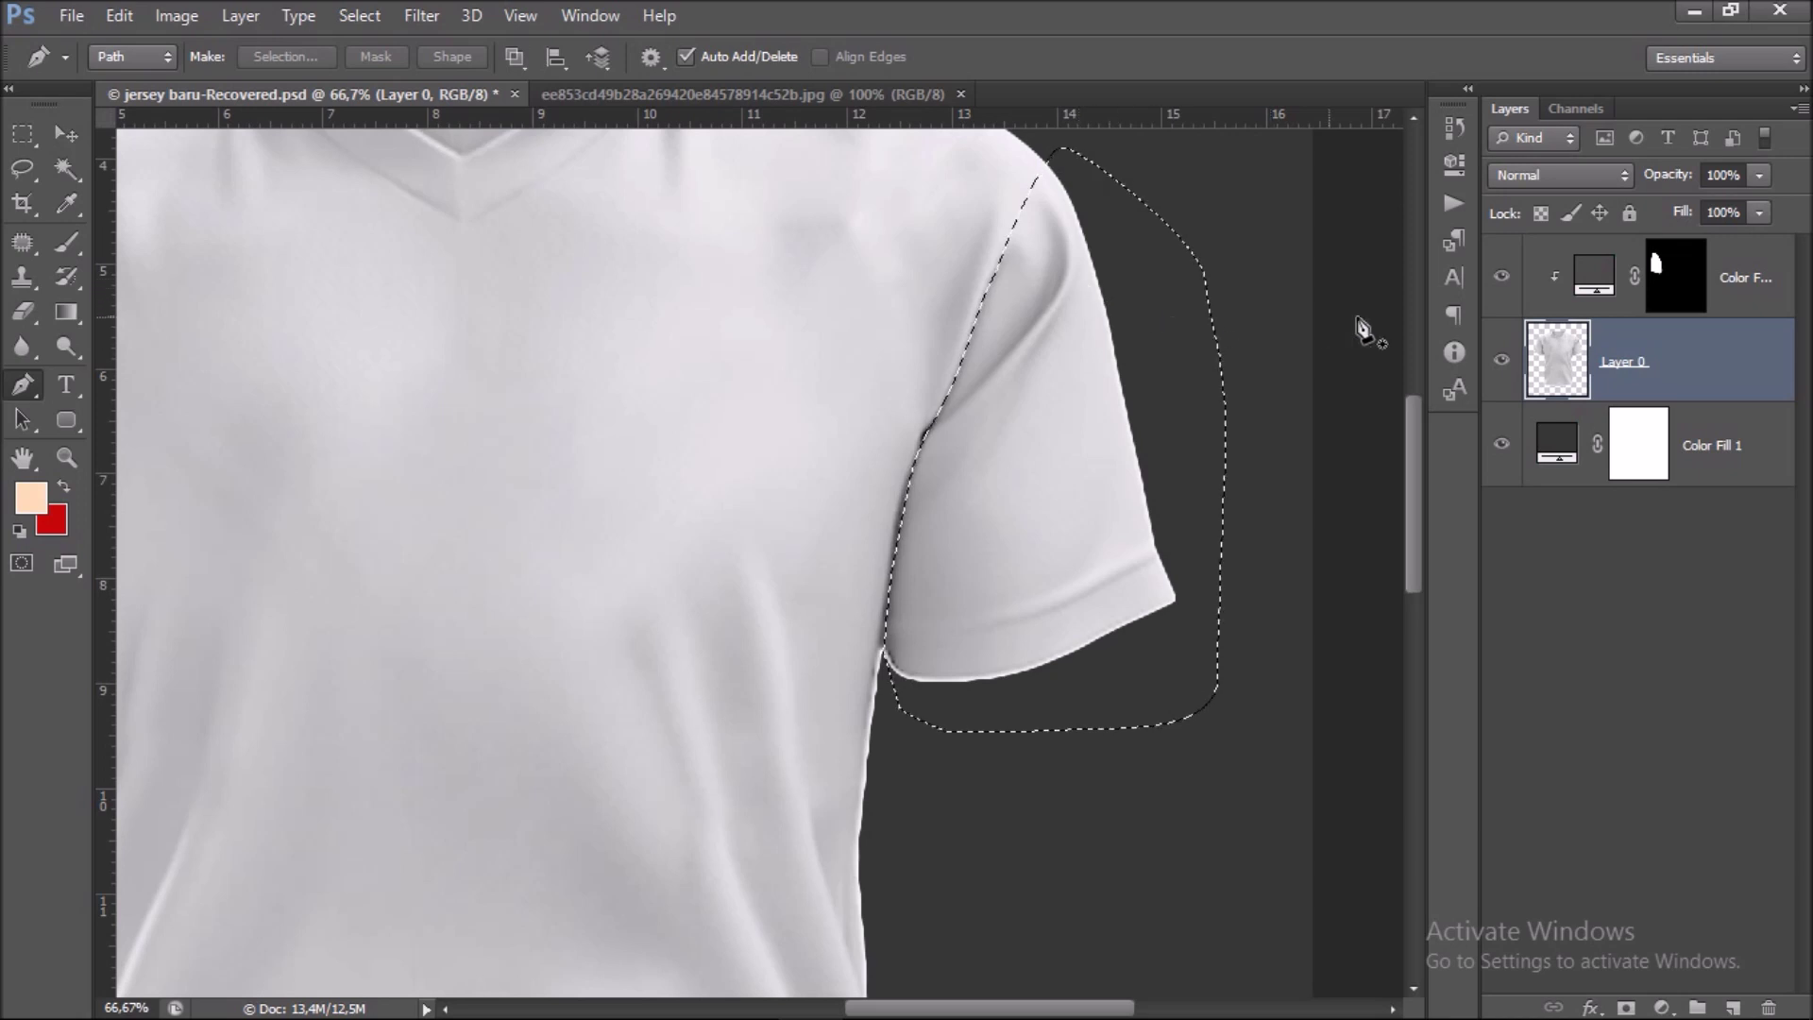
Paint white on the Color Fill 2 mask to darken the right sleeve, then deselect.
click(1678, 276)
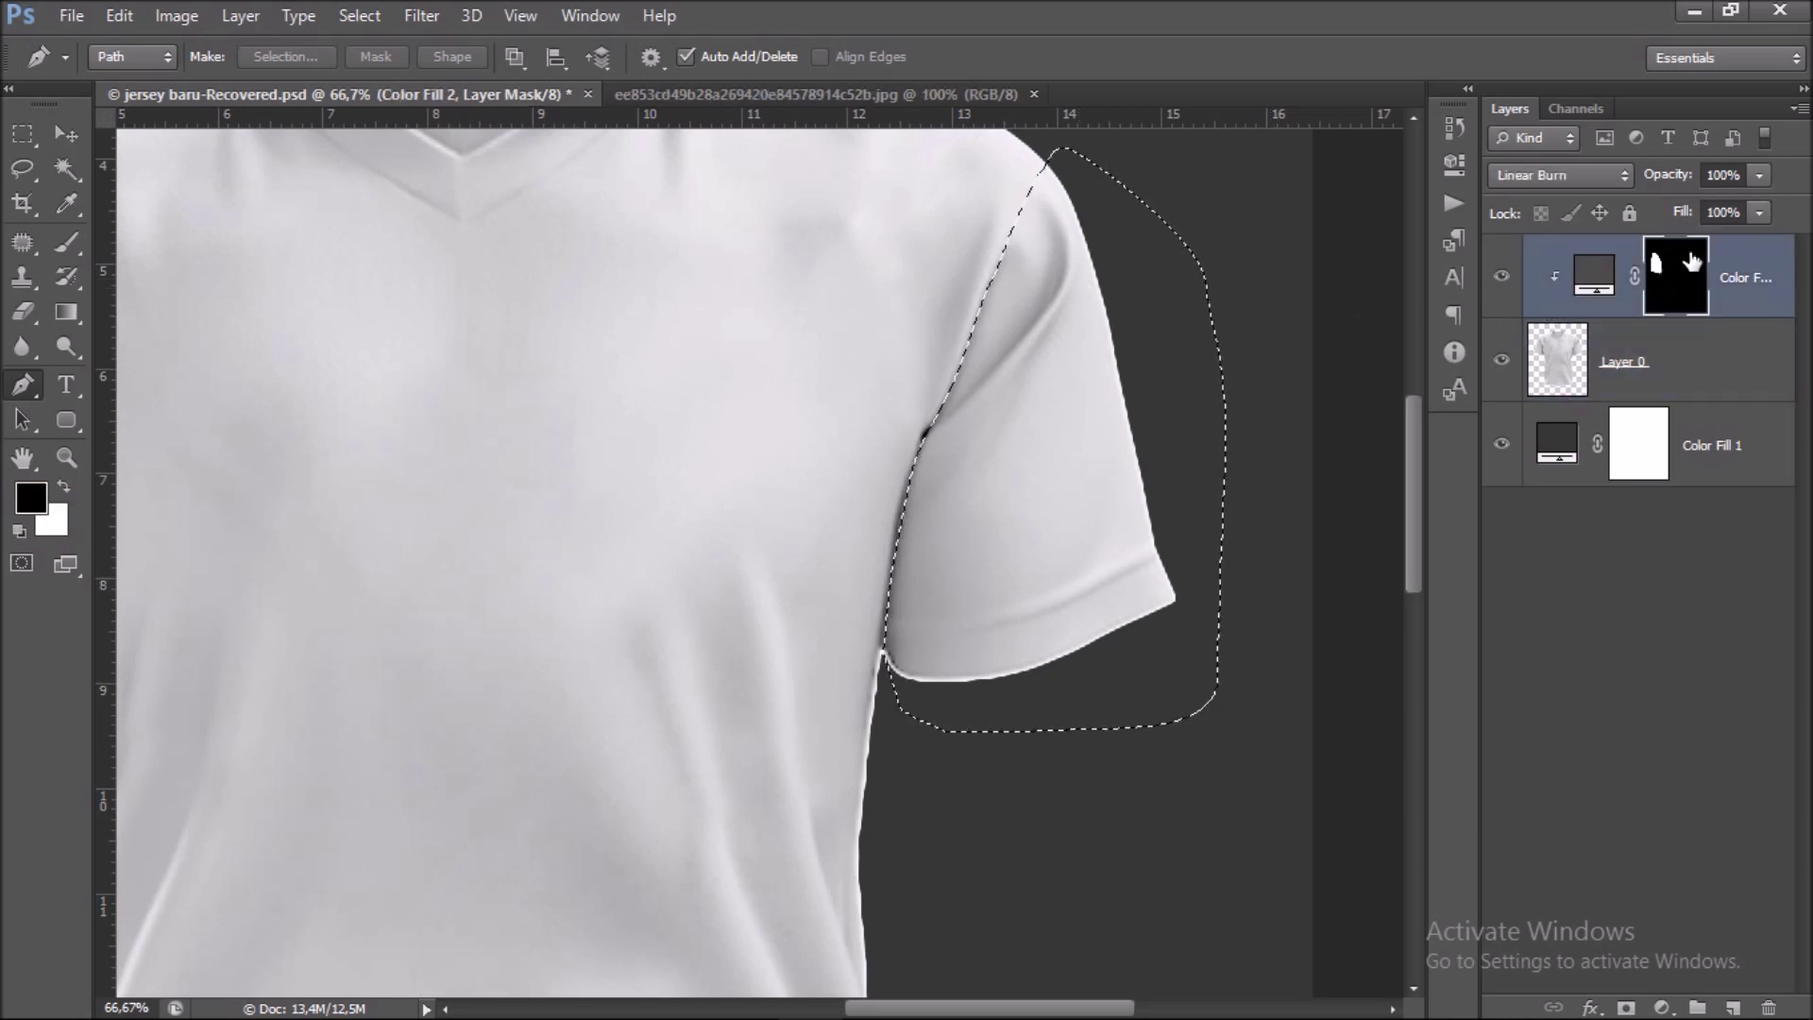
click(66, 243)
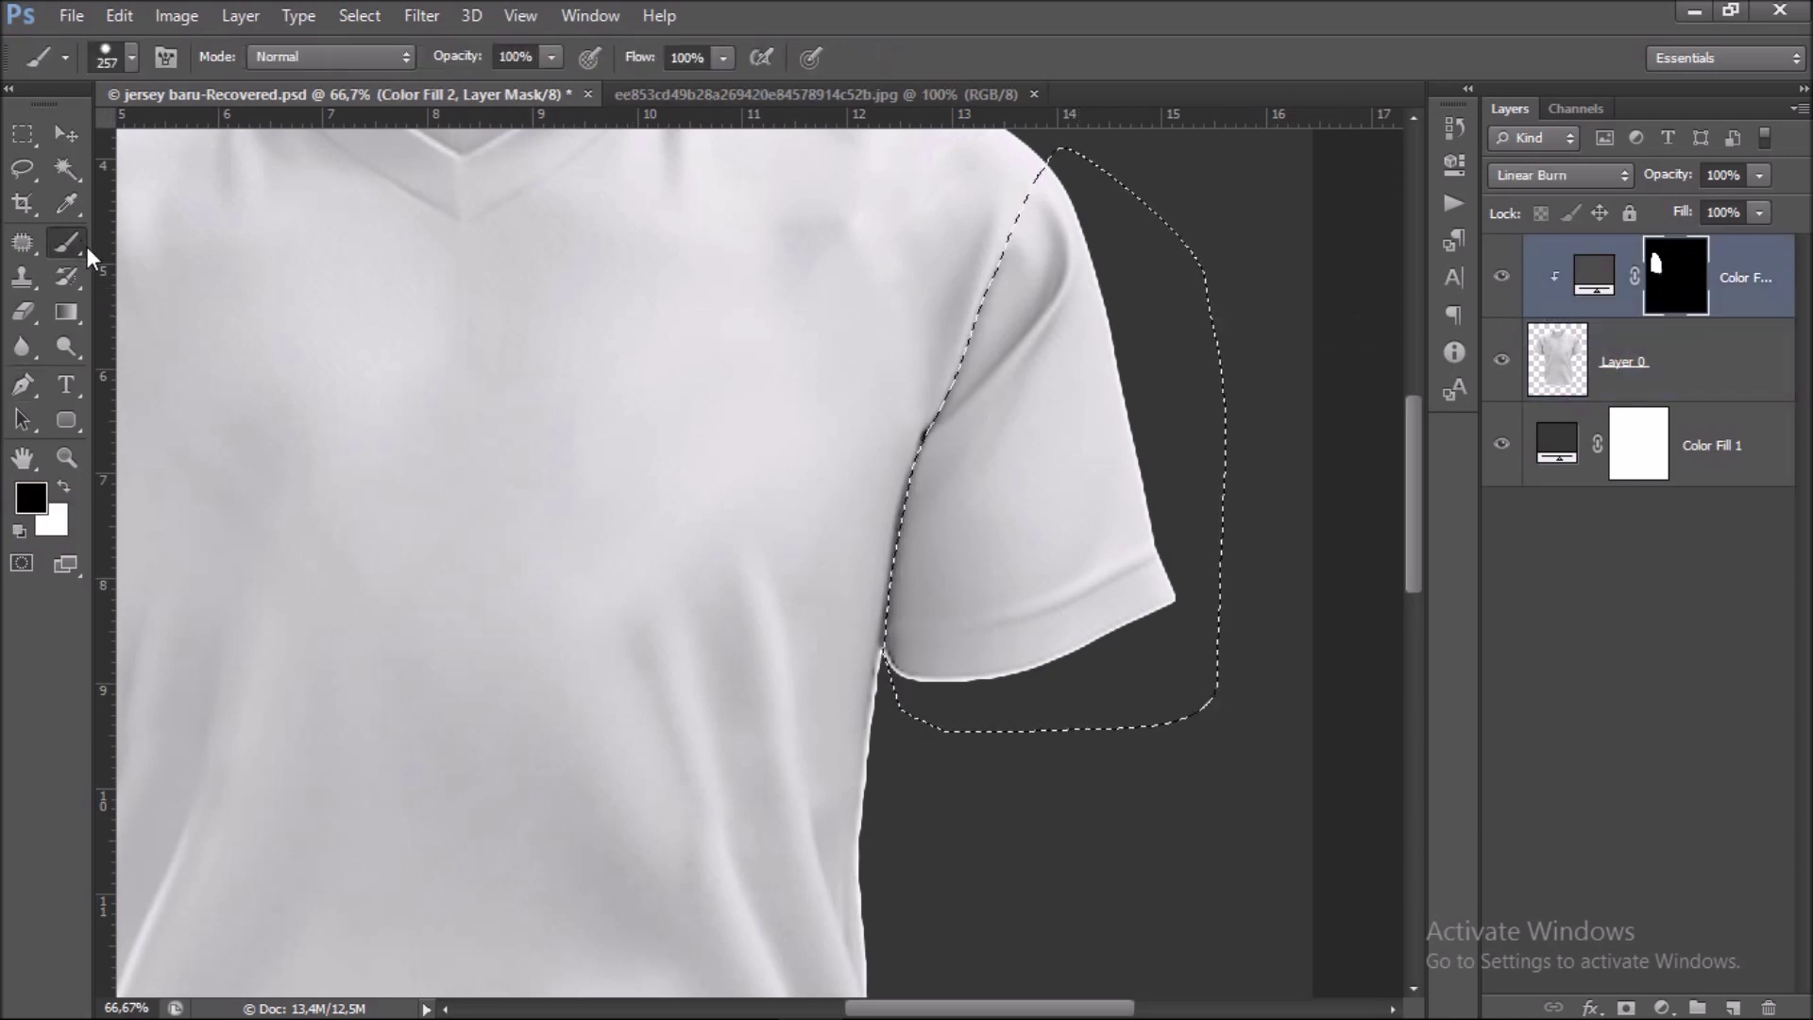
click(64, 488)
drag(944, 566, 987, 520)
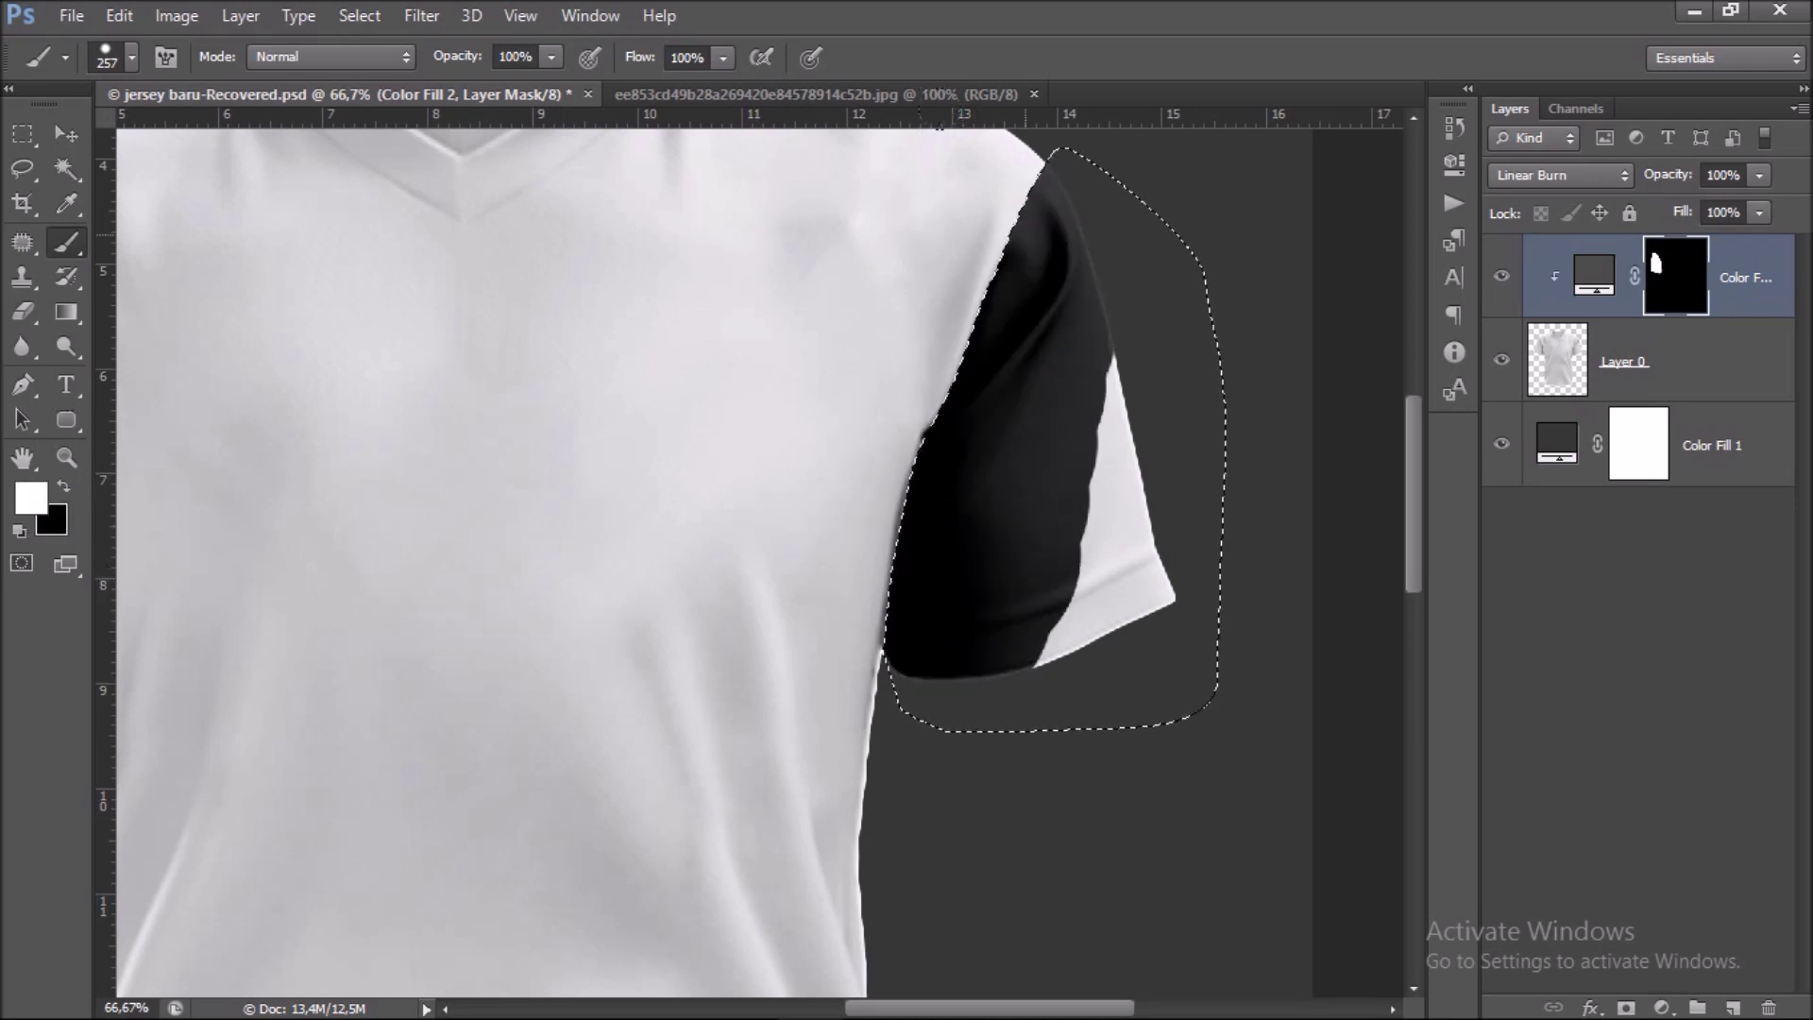
drag(898, 519, 1157, 538)
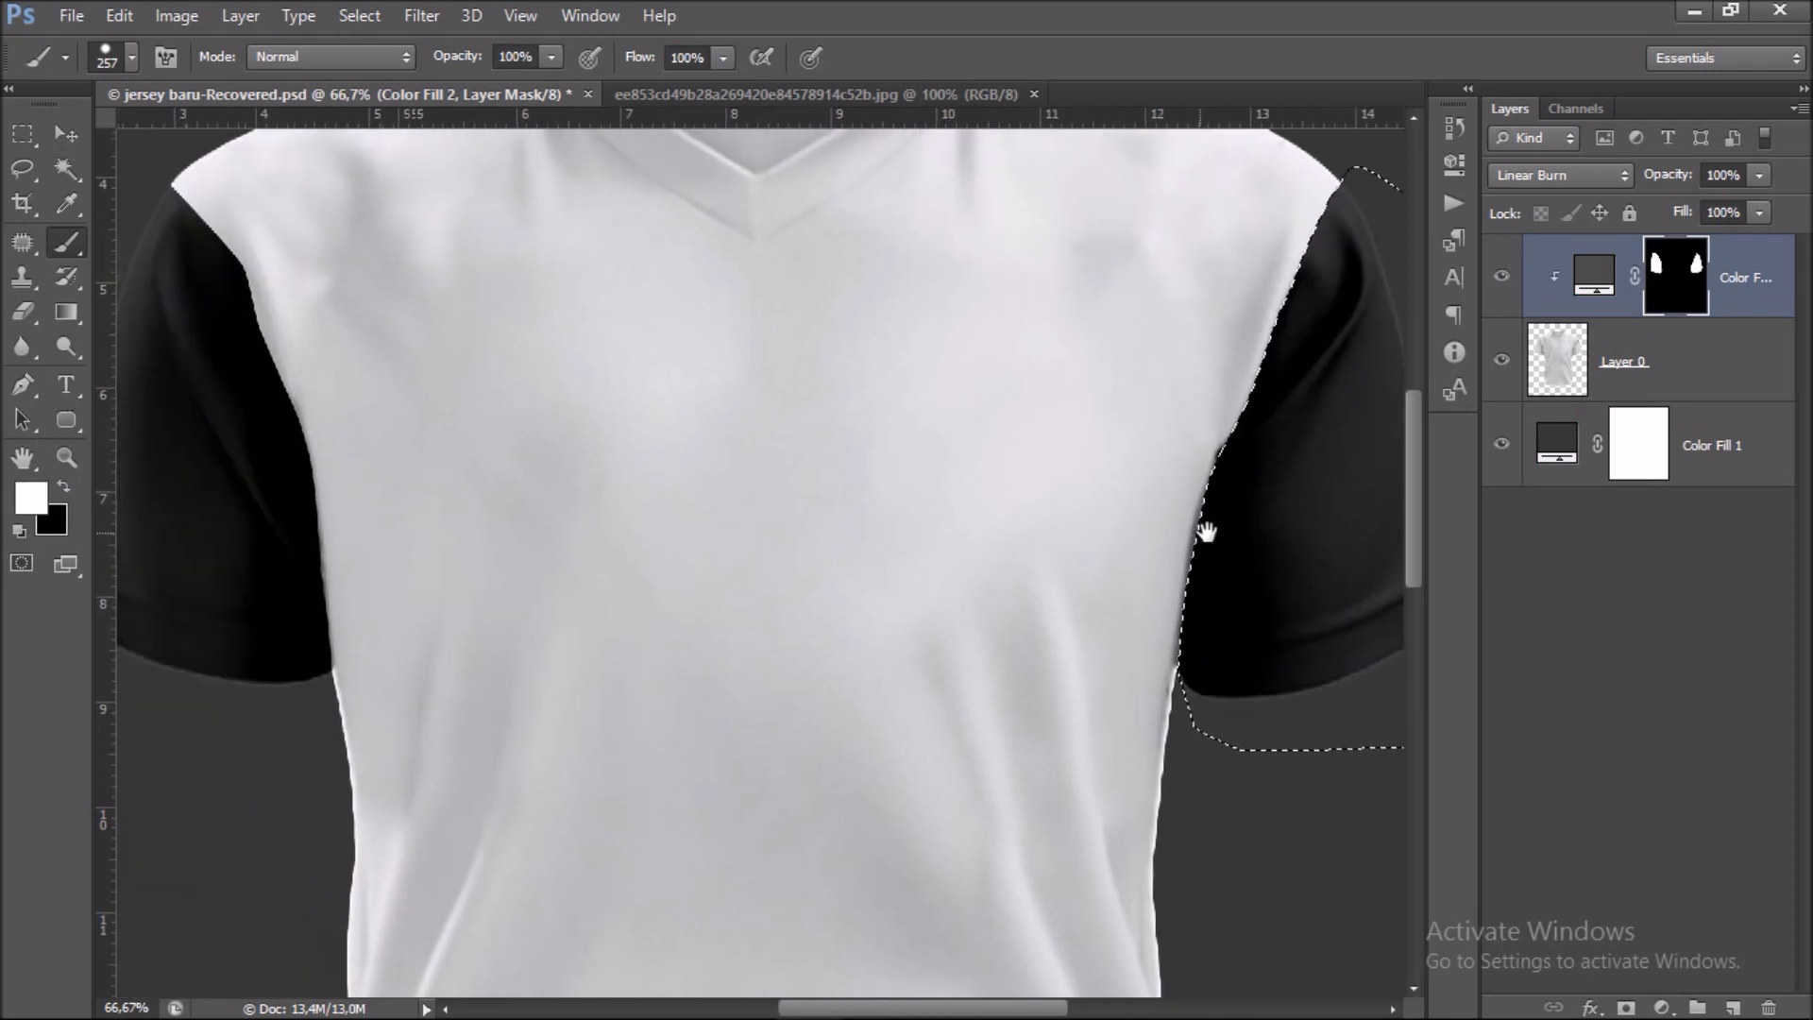
key(ctrl+d)
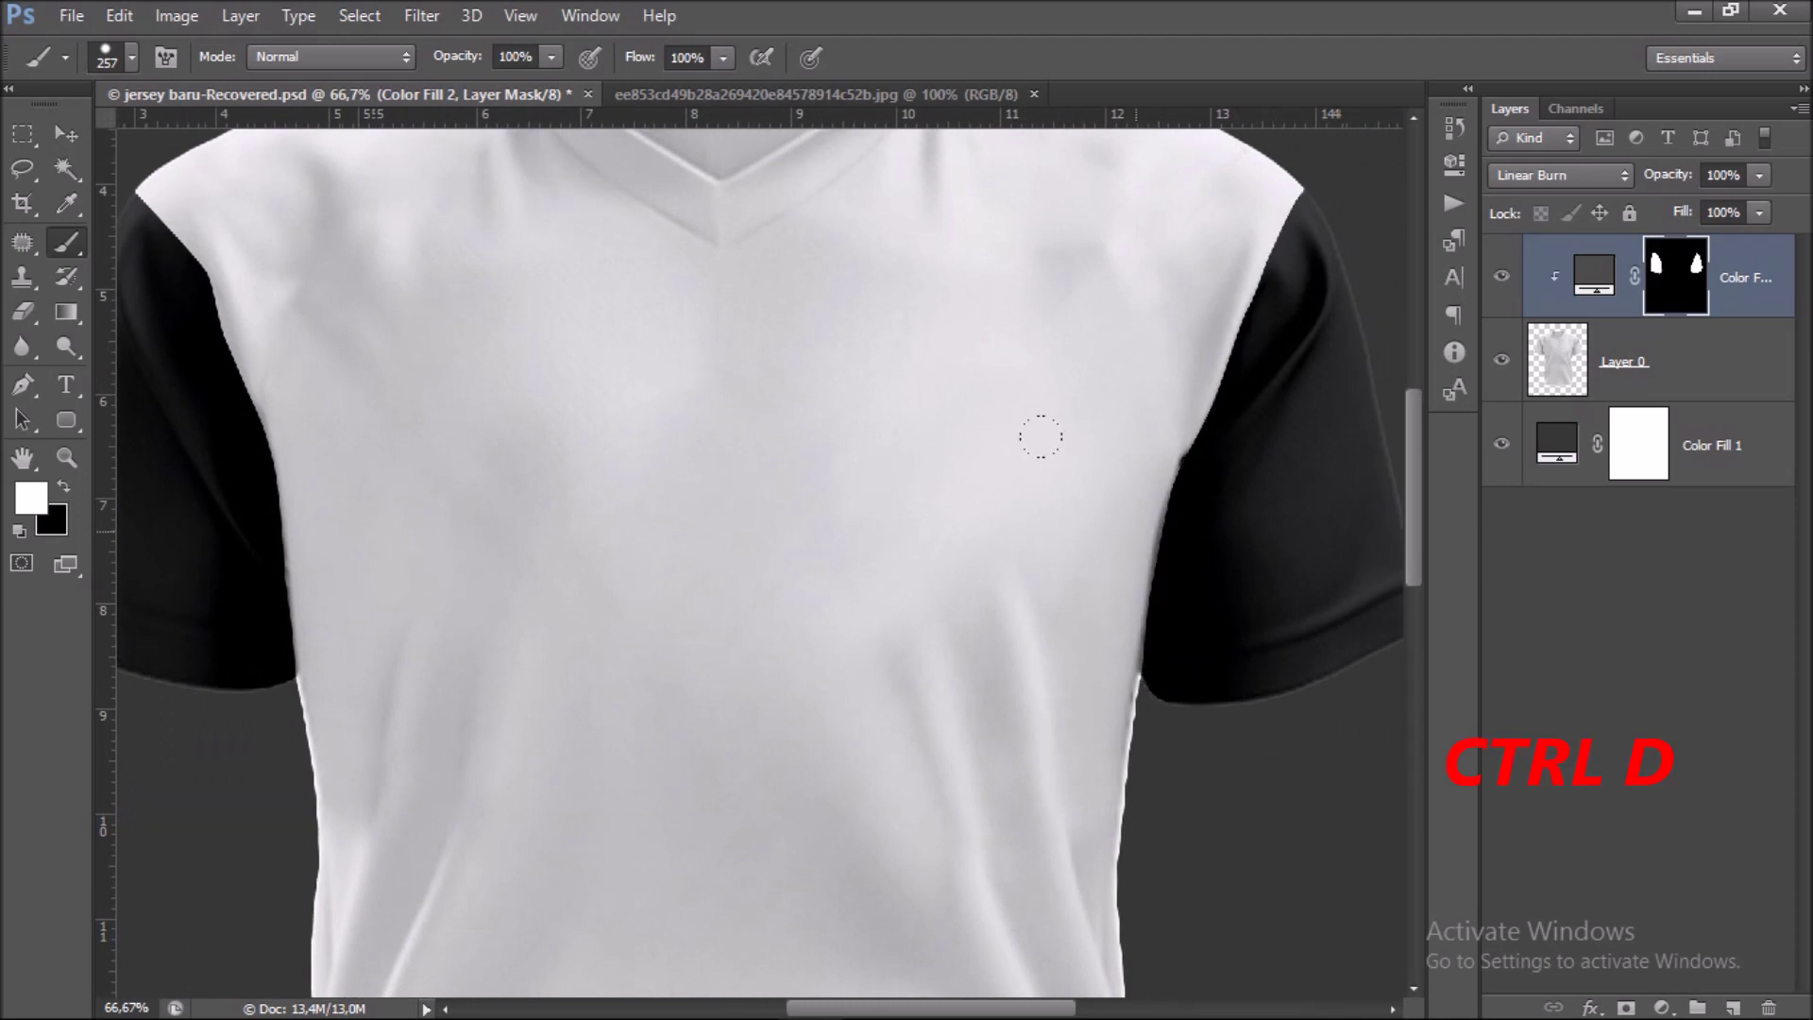
key(ctrl+0)
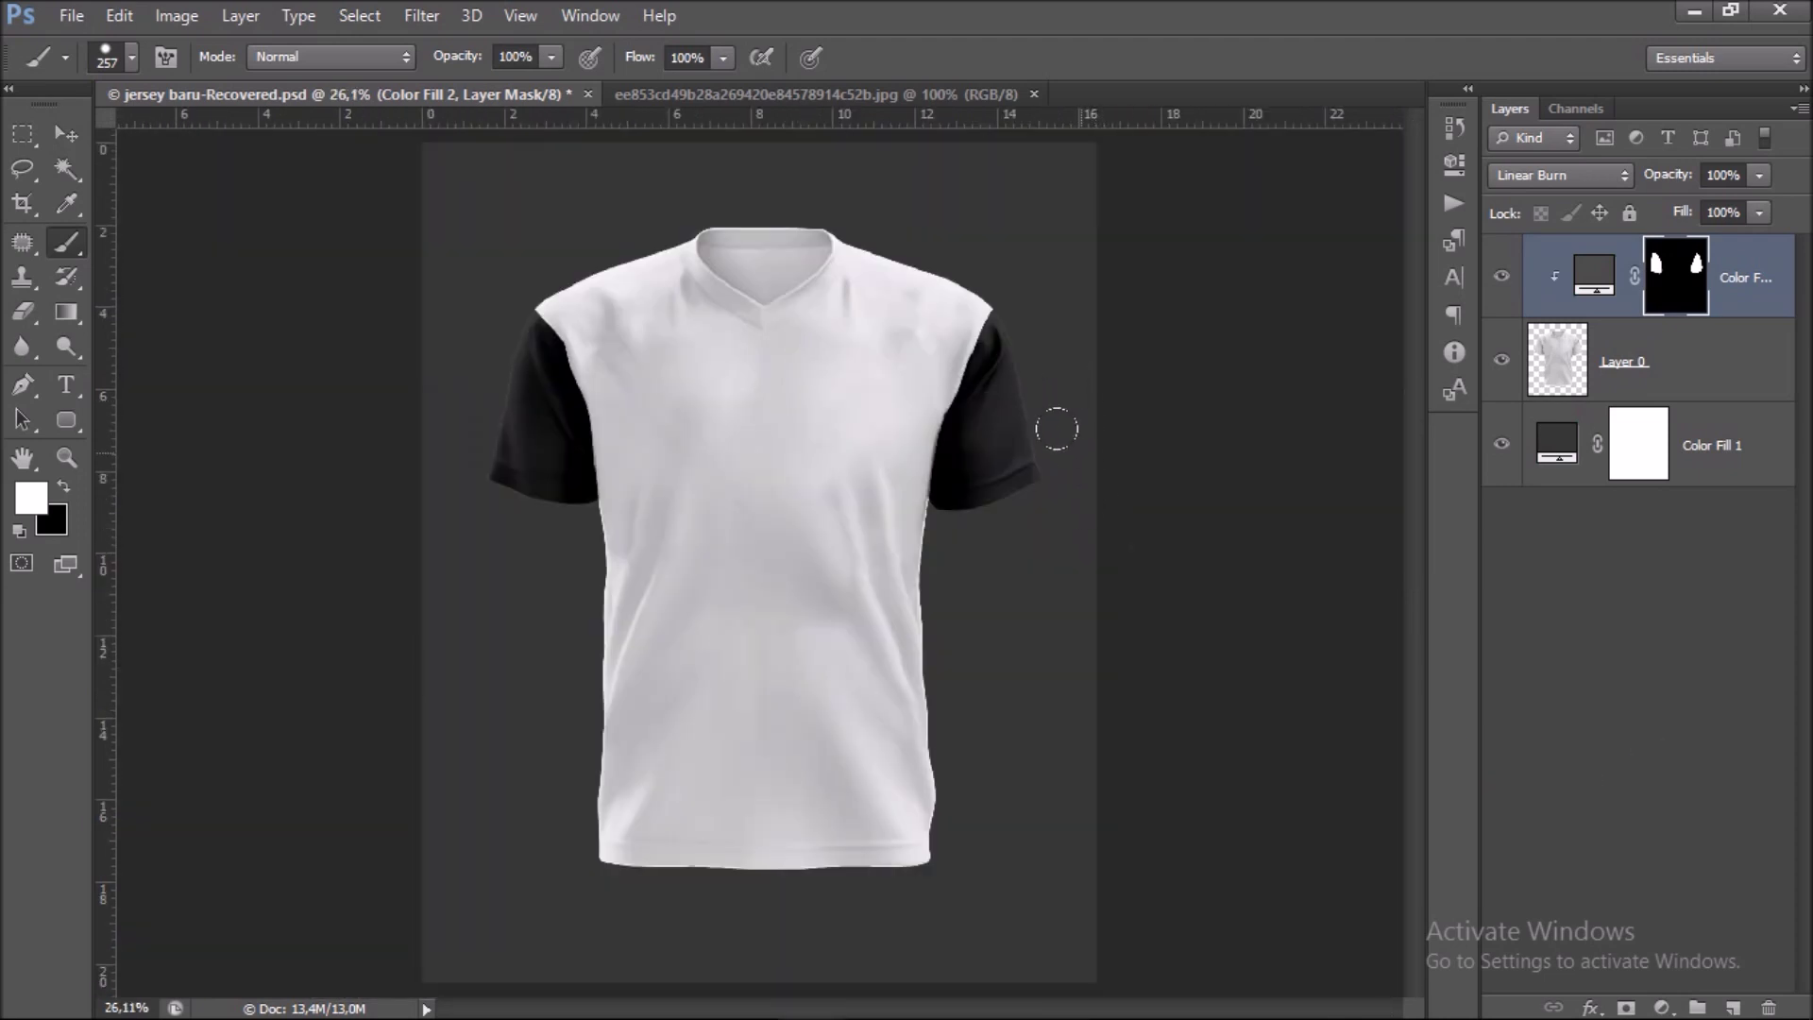
Zoom in on the left sleeve hem with the Pen tool and hide Color Fill 2.
key(ctrl+plus)
key(ctrl+plus)
scroll(570, 424, left, 3)
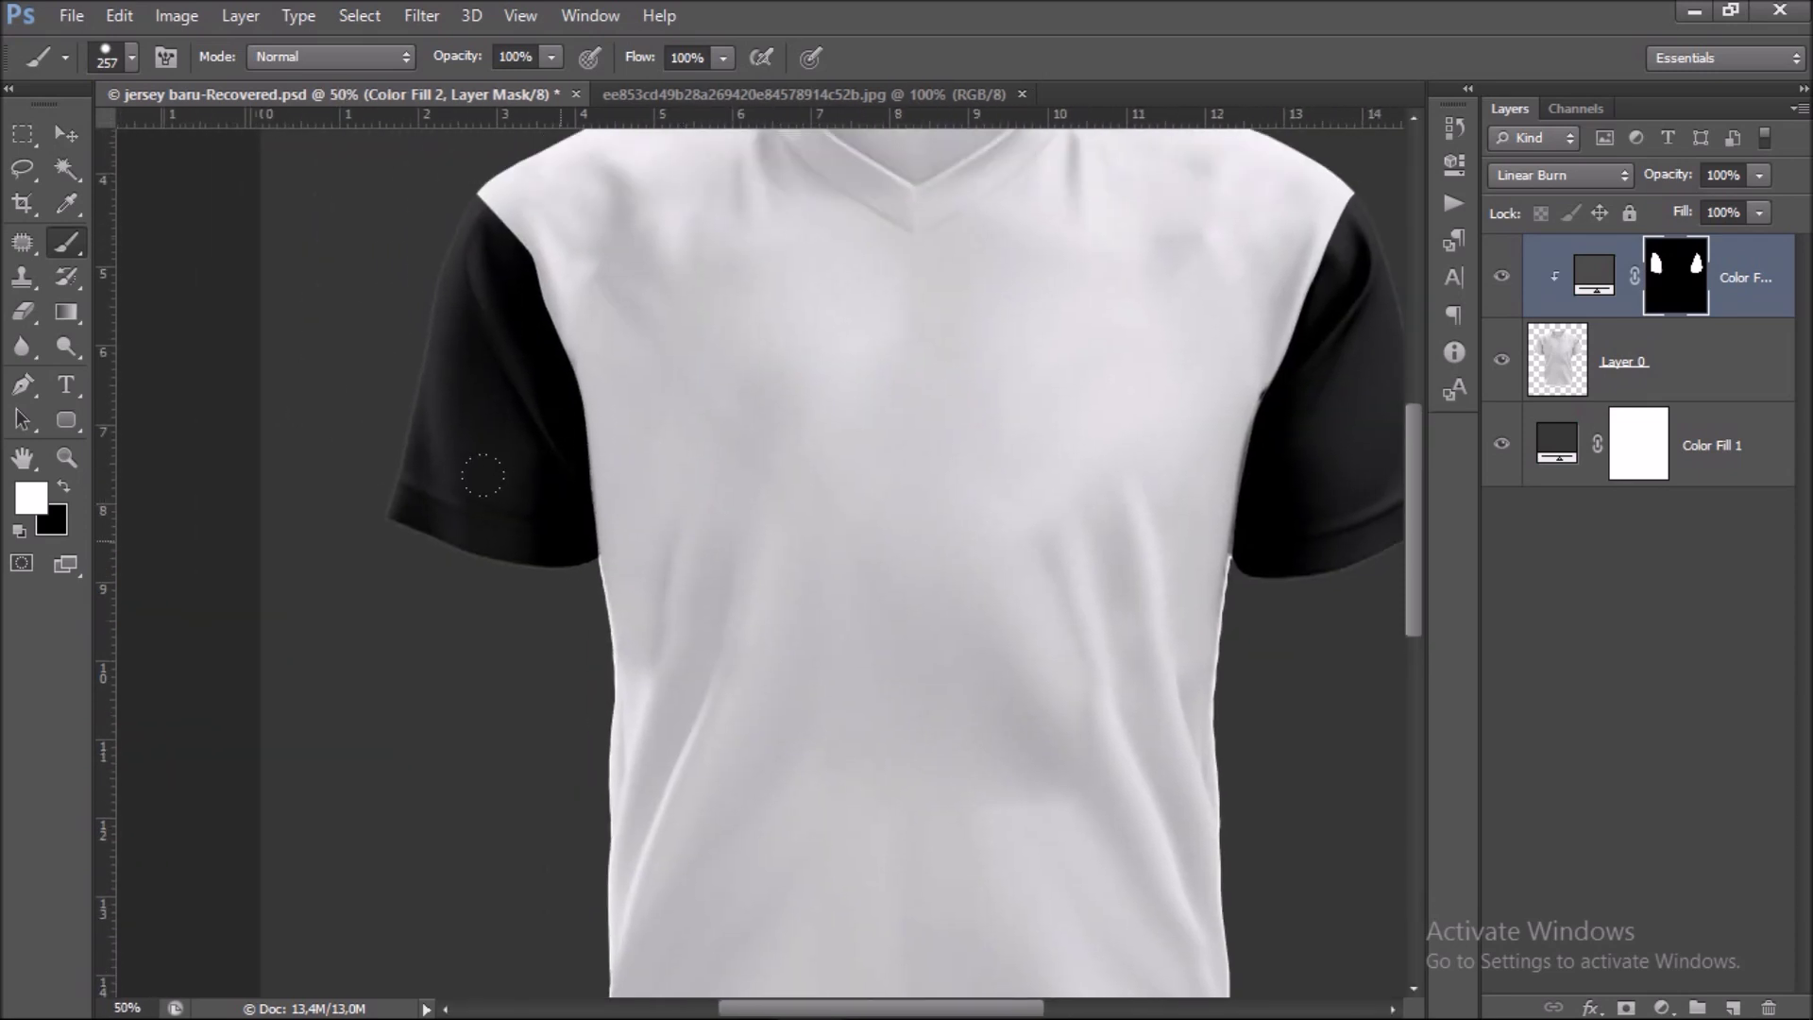
click(23, 383)
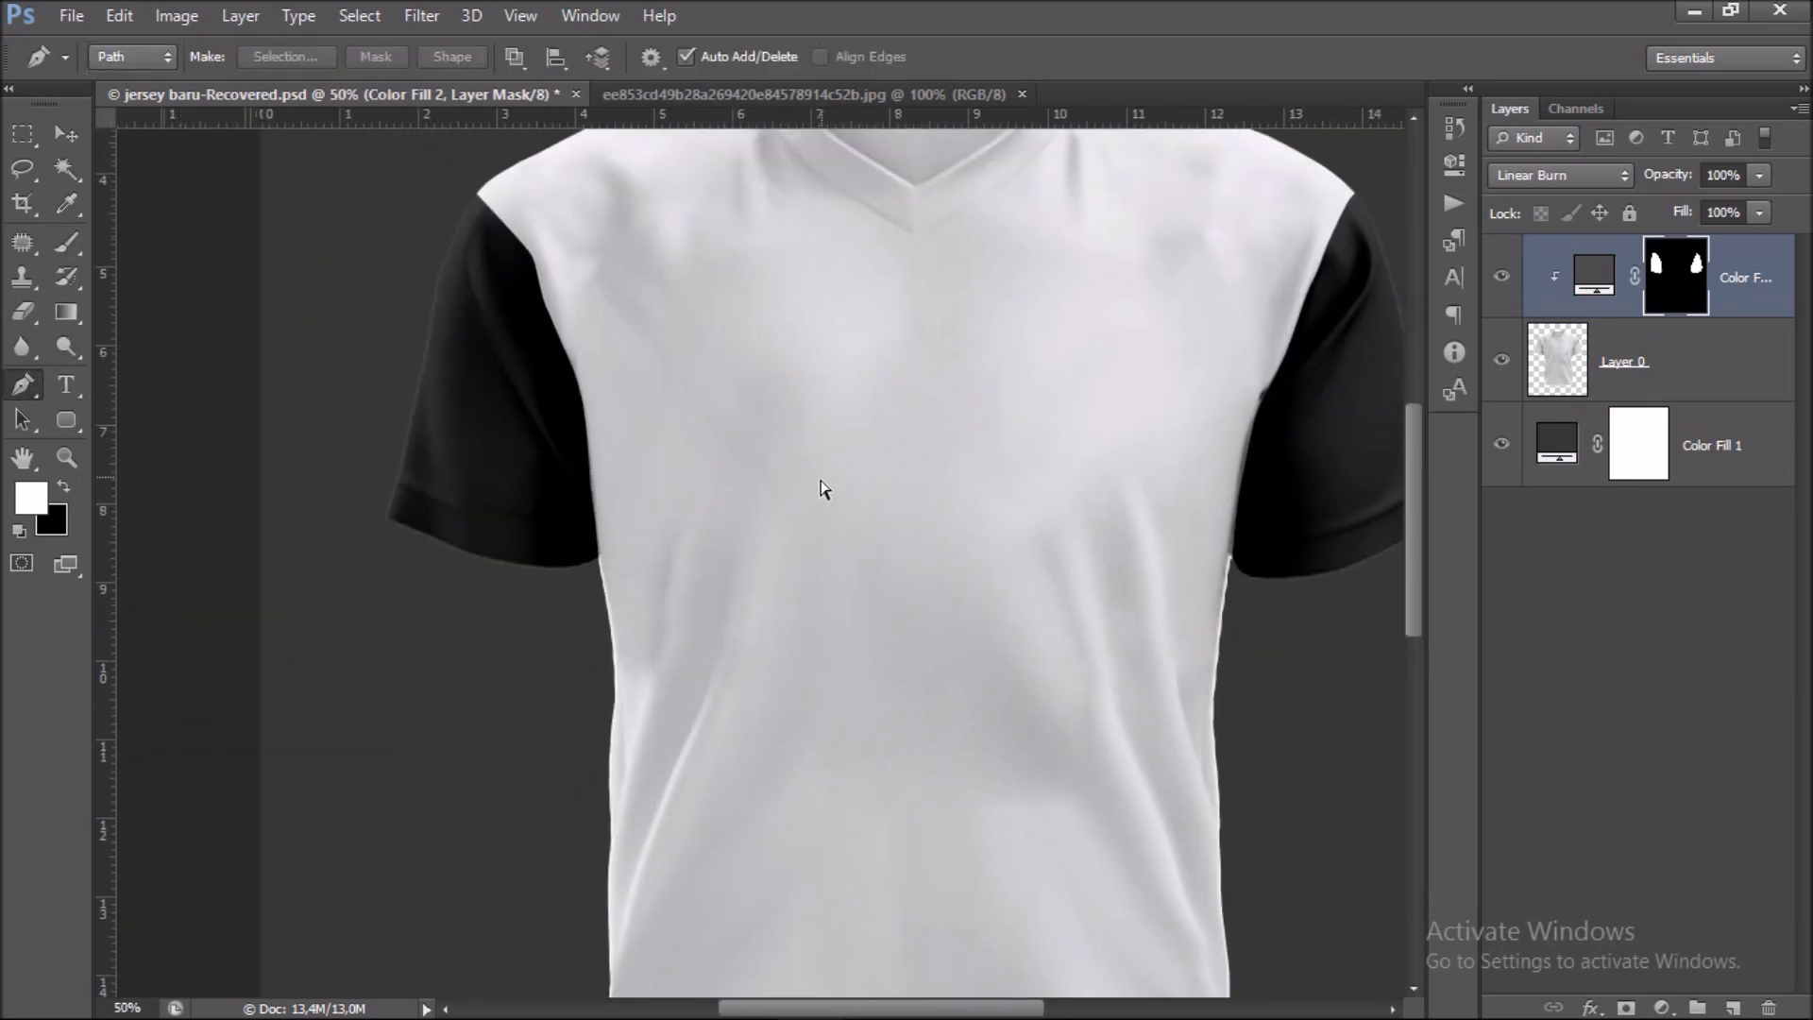
key(ctrl+plus)
key(ctrl+plus)
mouse_move(478, 515)
mouse_down()
mouse_move(746, 652)
mouse_move(871, 620)
mouse_up()
key(ctrl+plus)
scroll(729, 607, left, 3)
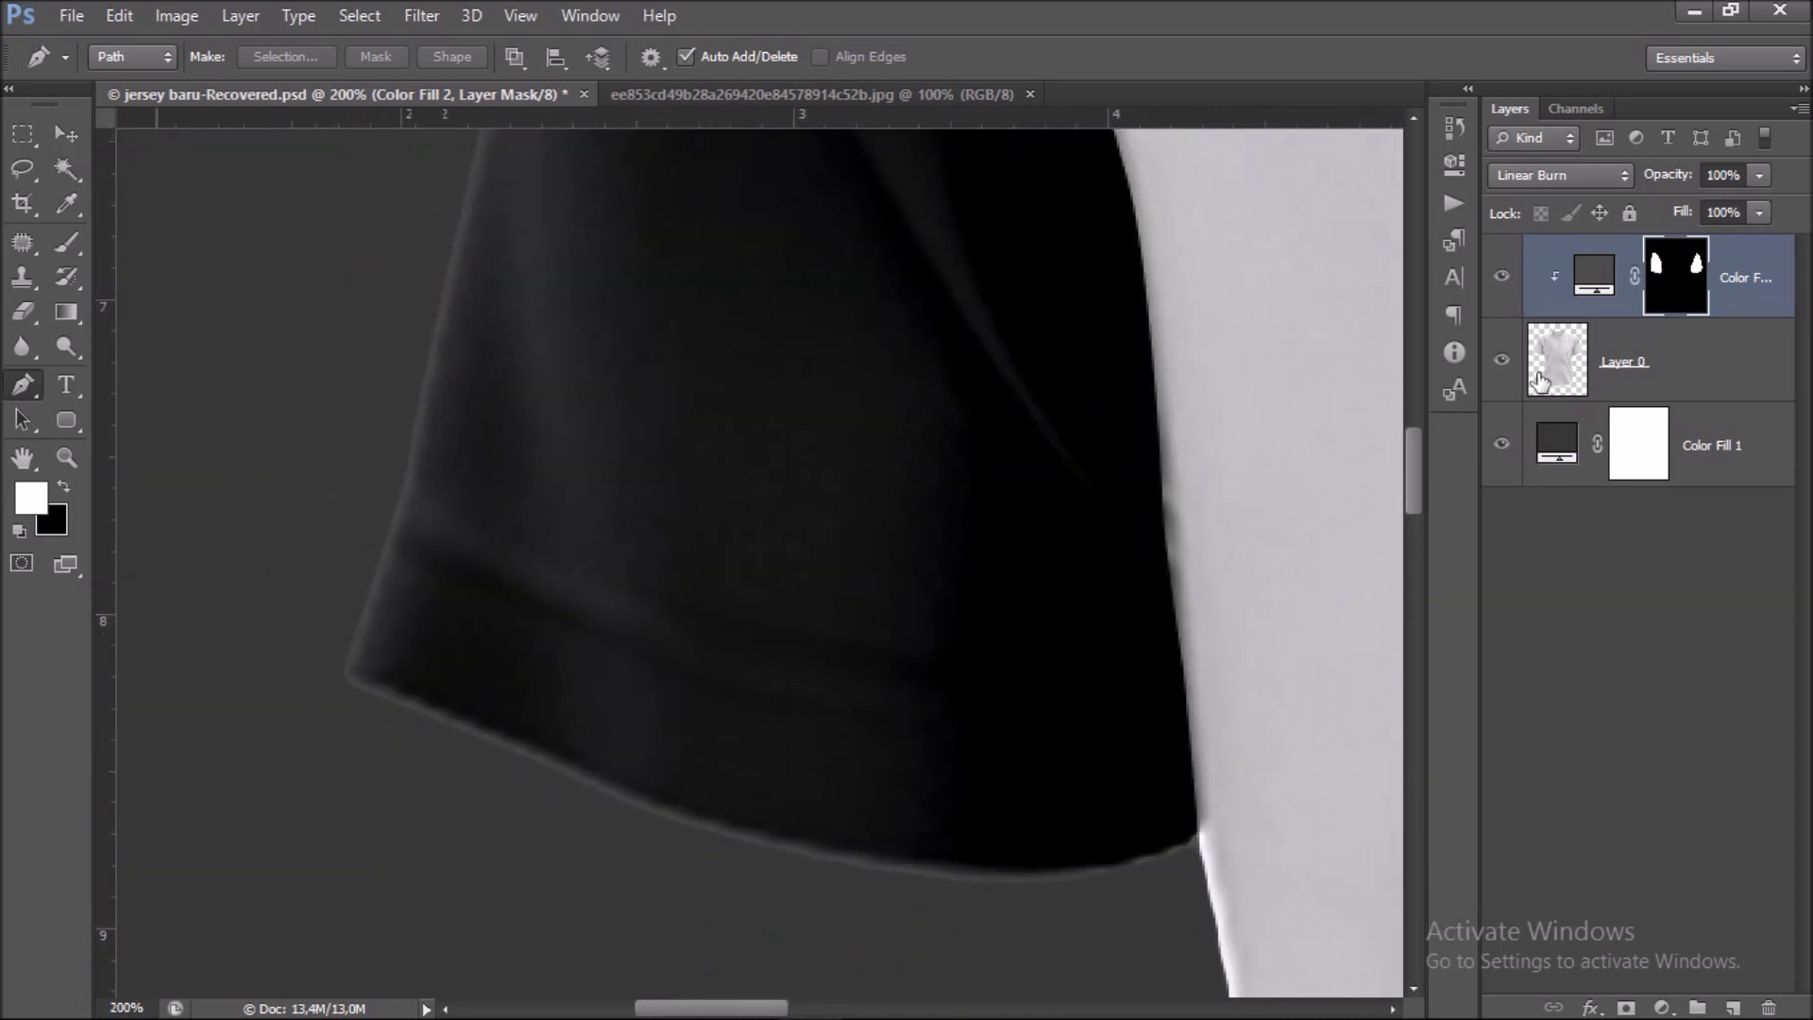
click(1502, 280)
drag(887, 547, 843, 487)
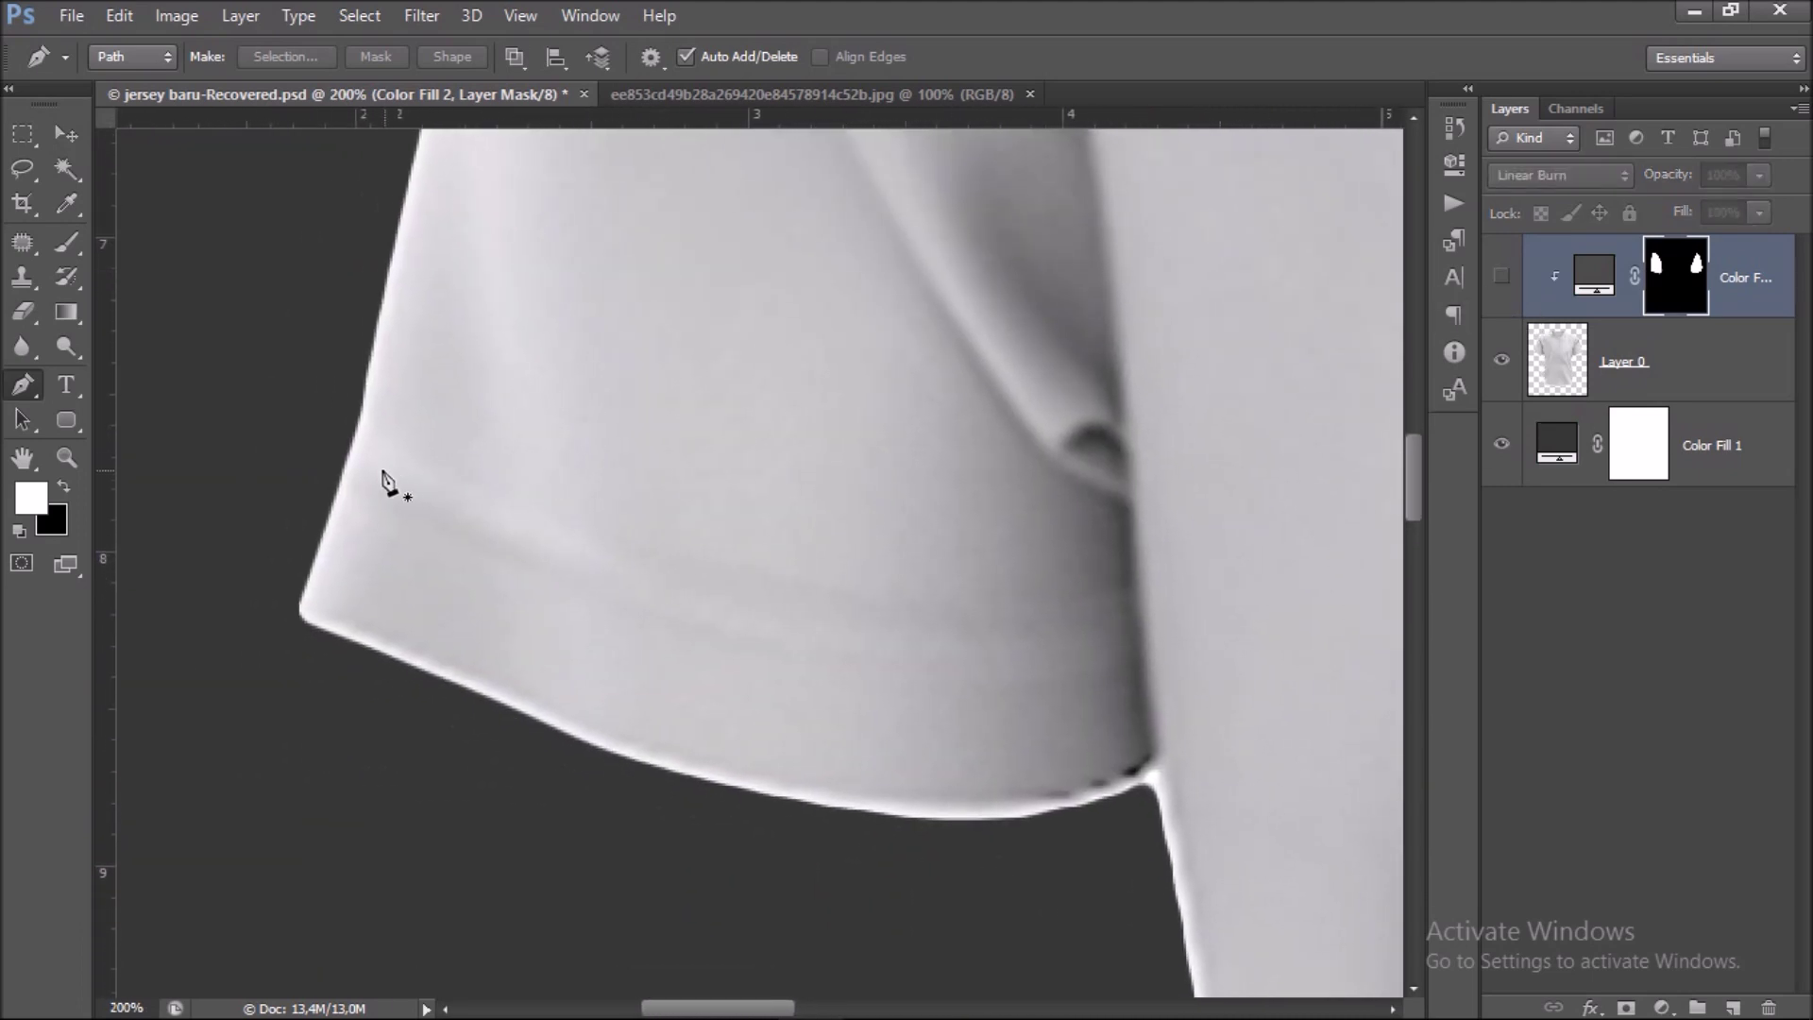
Trace a closed thin band path curving along the left sleeve hem.
click(349, 415)
drag(565, 527, 673, 564)
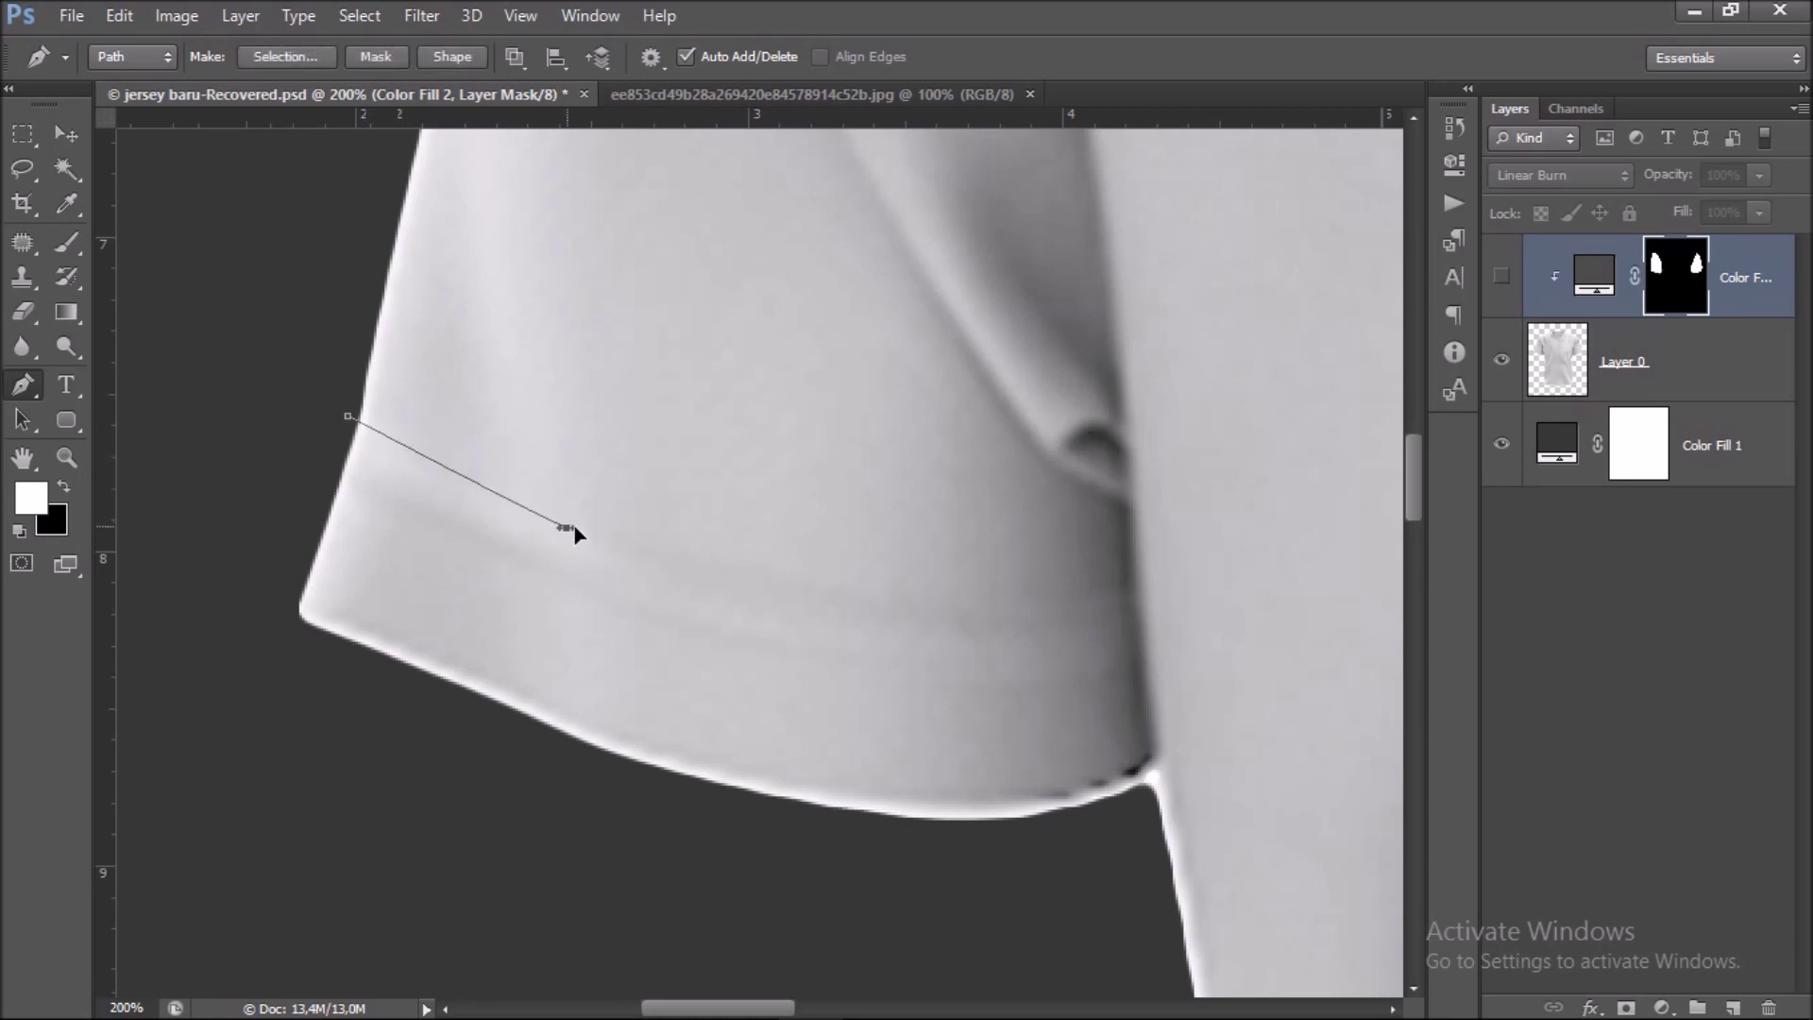
drag(785, 597, 876, 615)
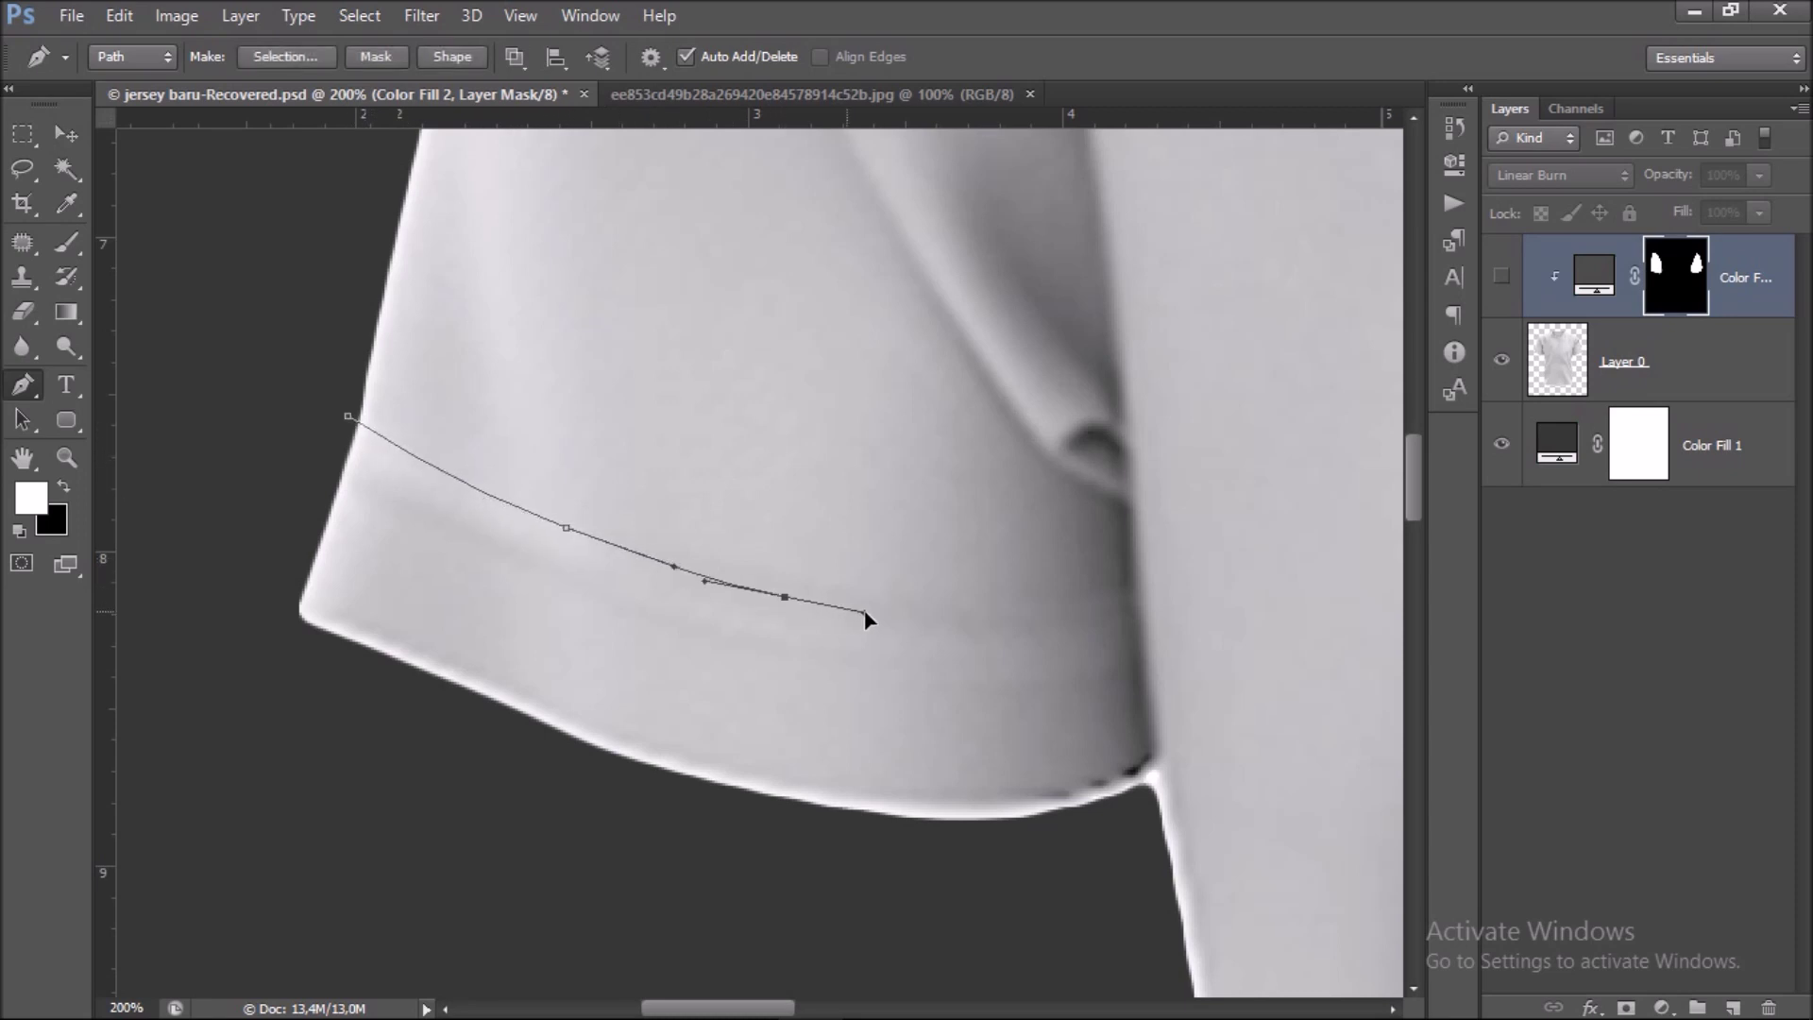
drag(1015, 621, 1029, 628)
click(1120, 608)
drag(958, 679, 902, 675)
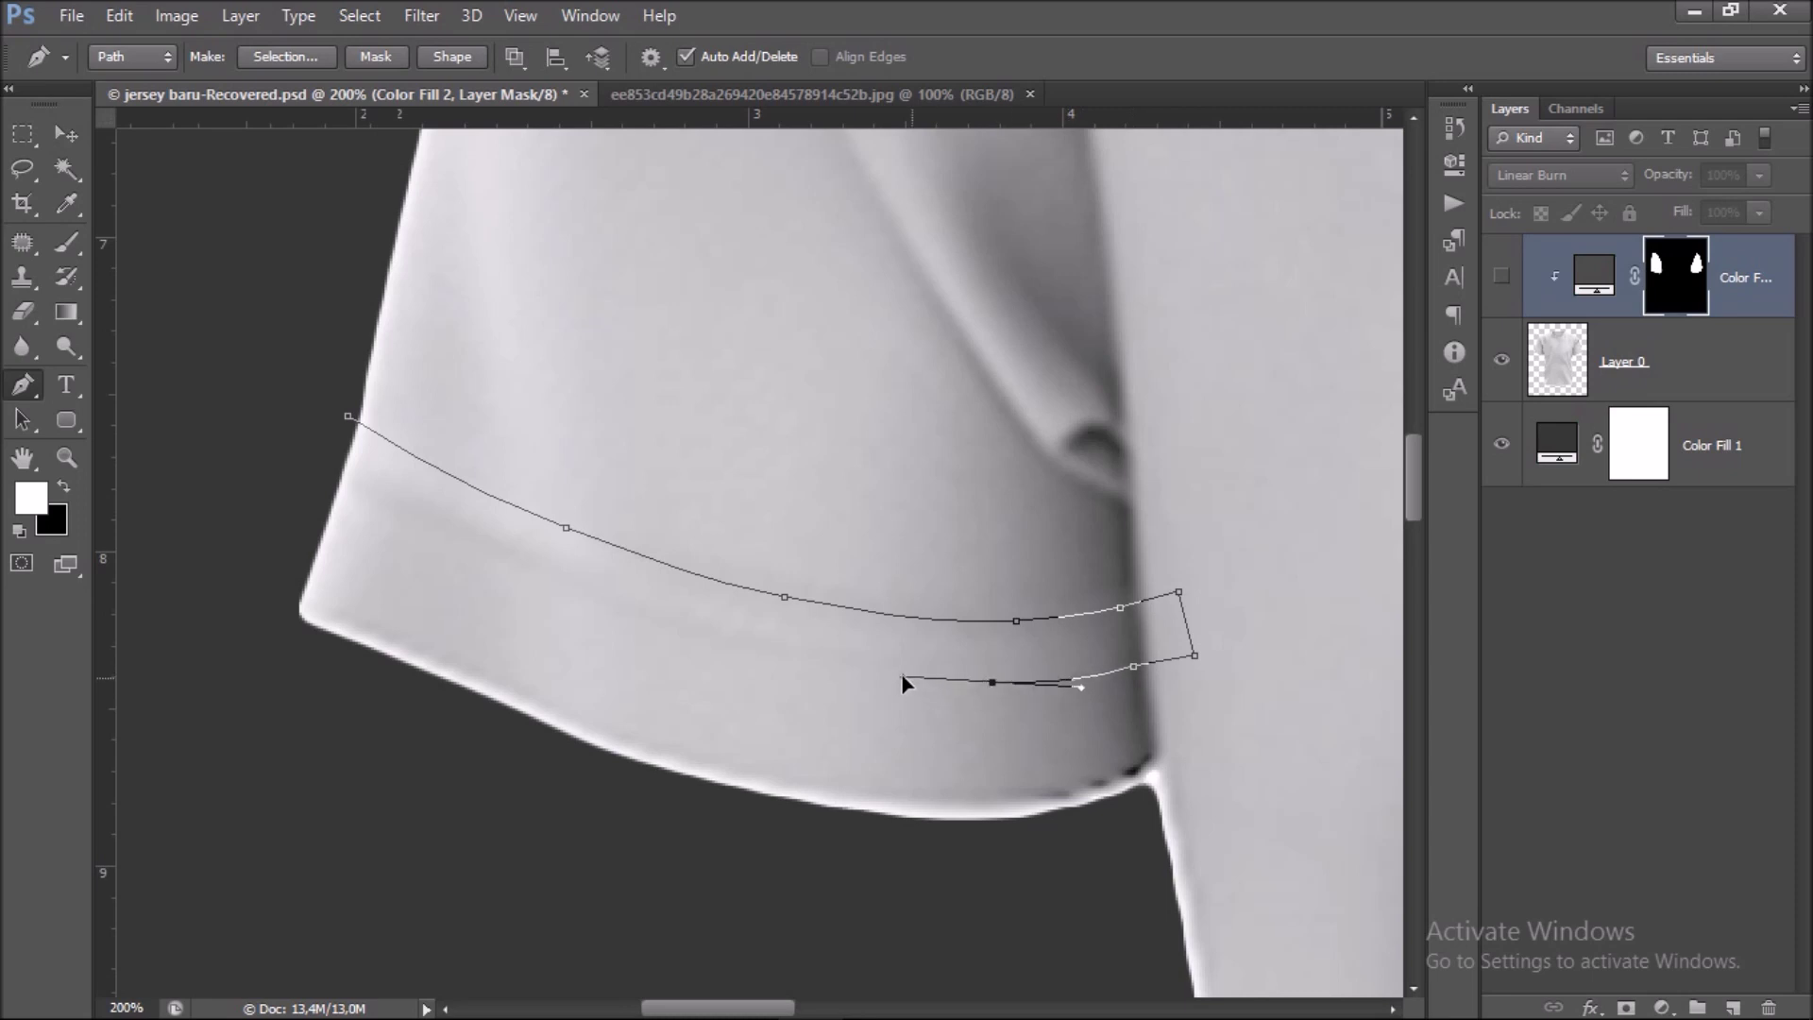
drag(709, 631, 610, 603)
drag(516, 551, 485, 537)
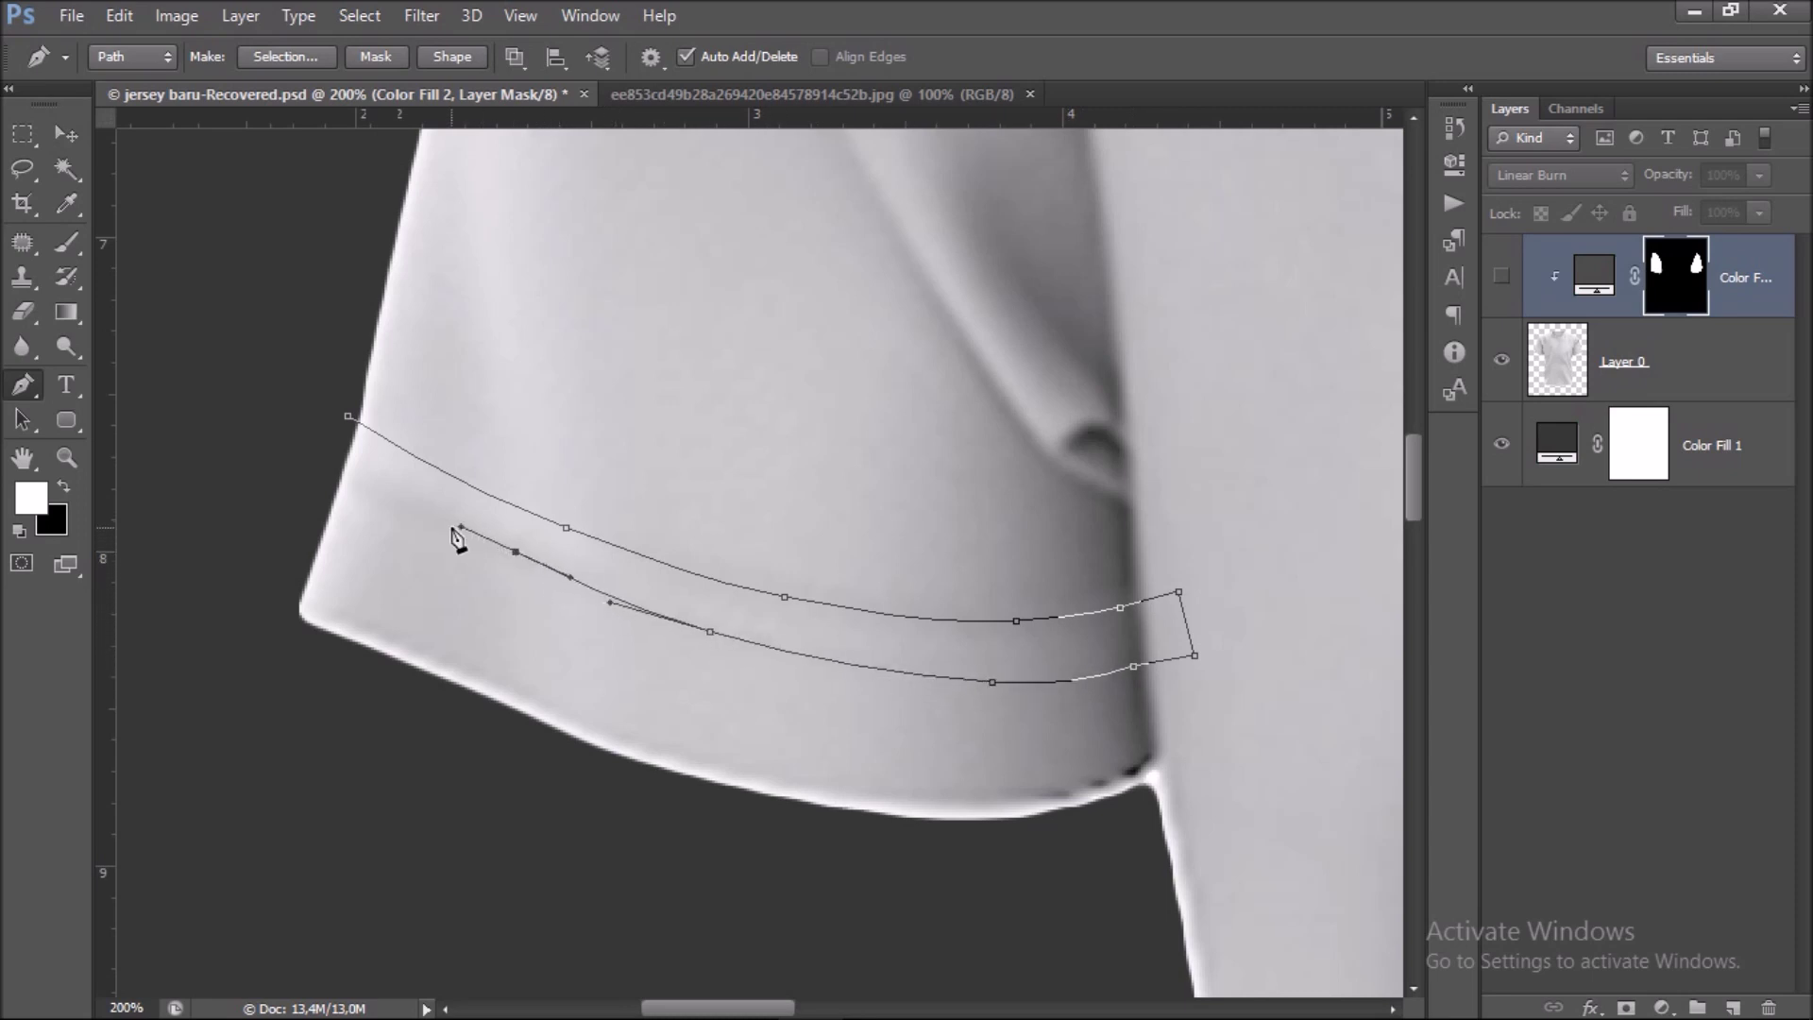
drag(351, 457, 332, 451)
click(348, 417)
Turn the band path into a selection, show Color Fill 2, and set a 90 px brush.
right_click(623, 562)
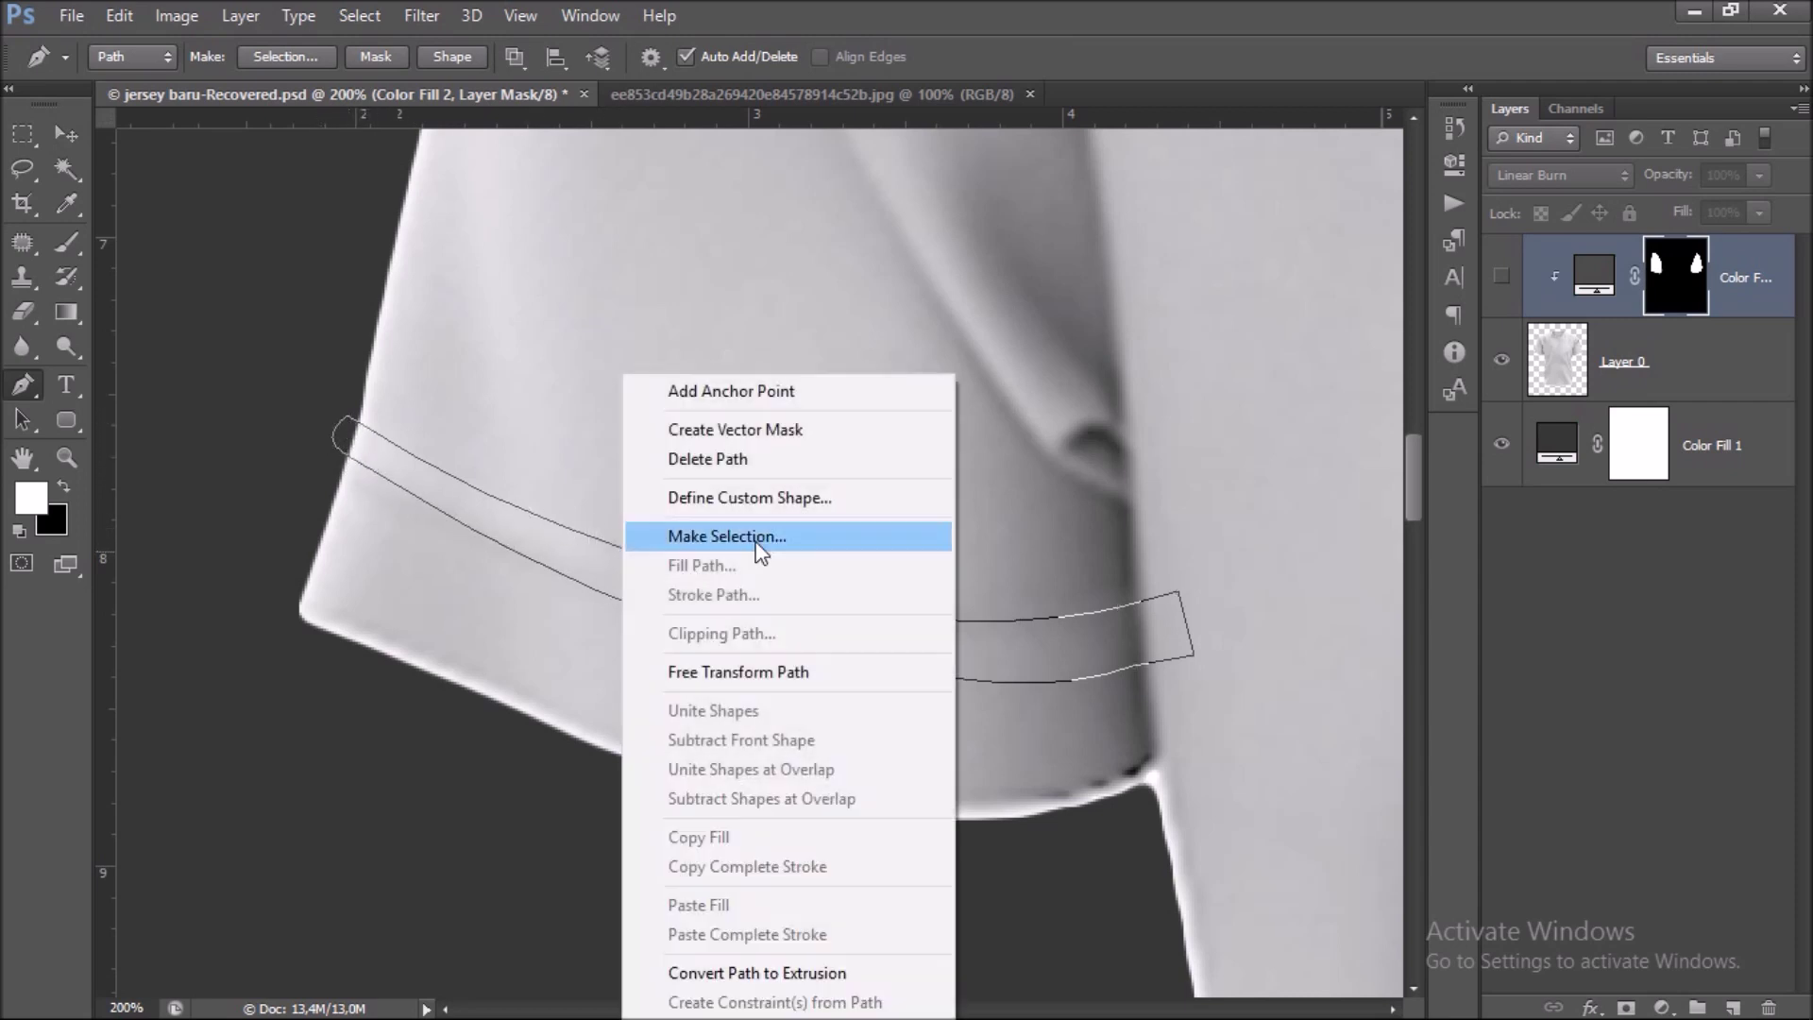
click(803, 535)
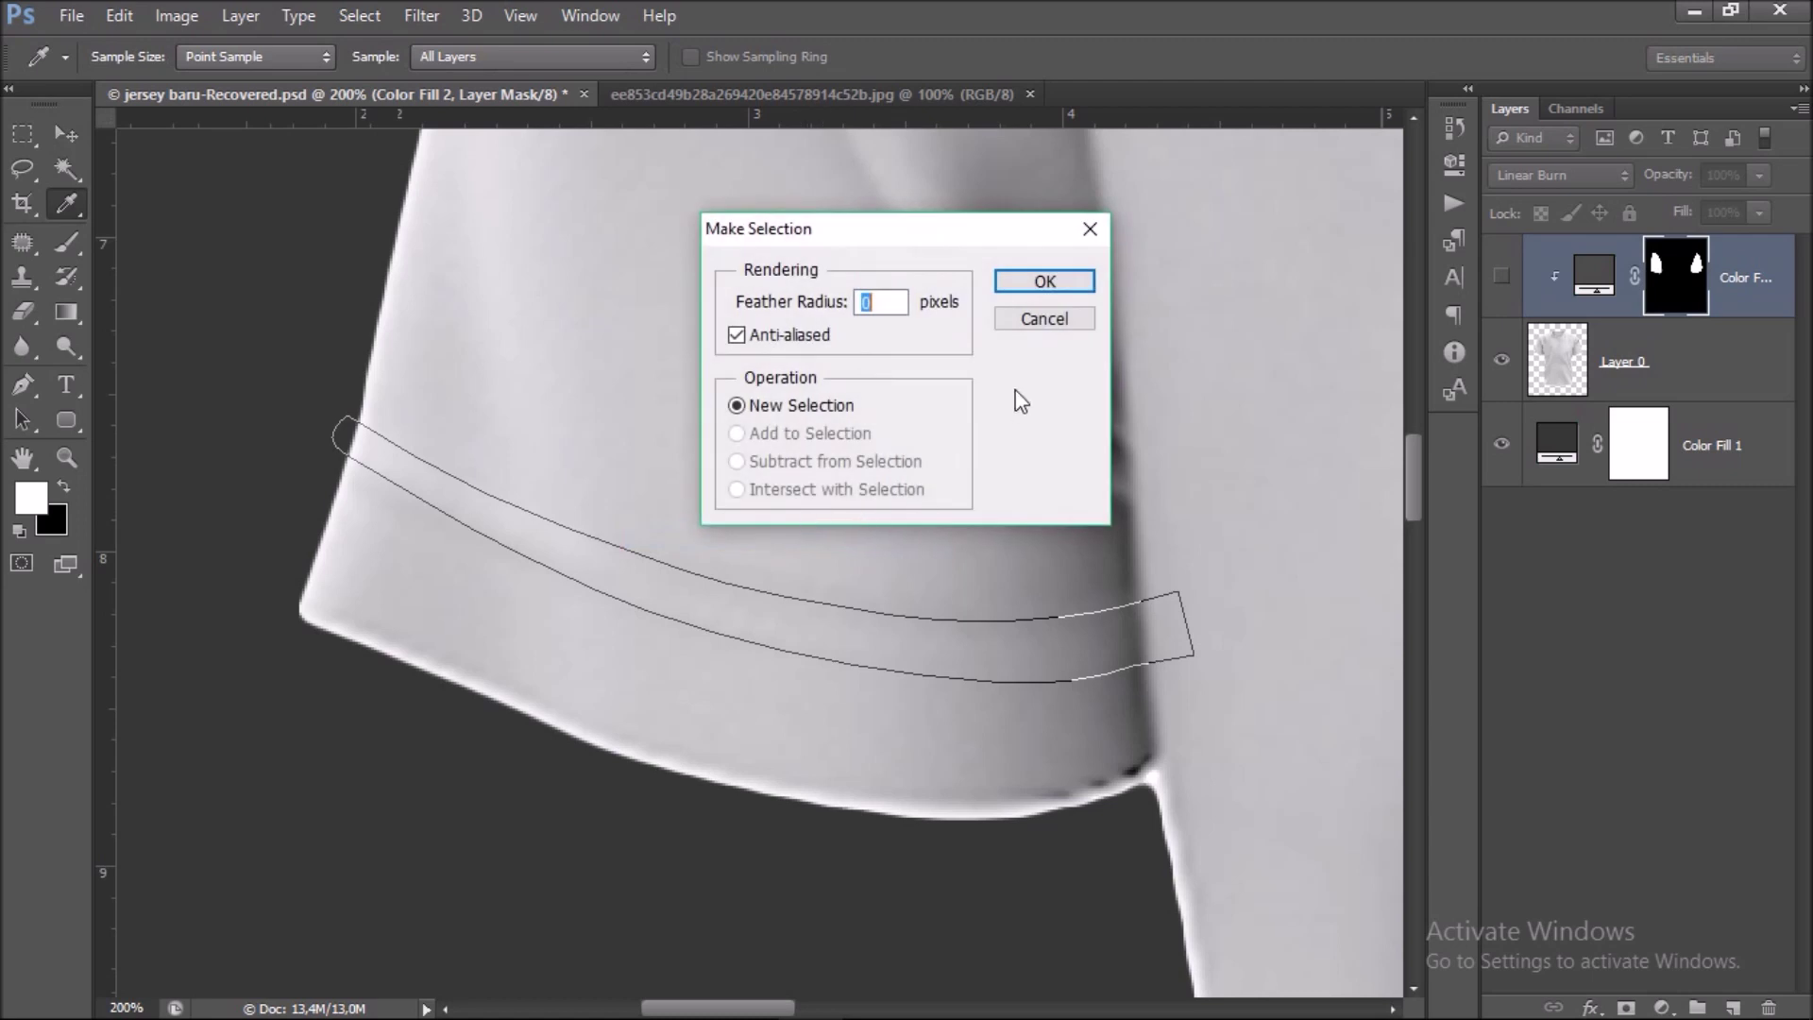
click(1039, 285)
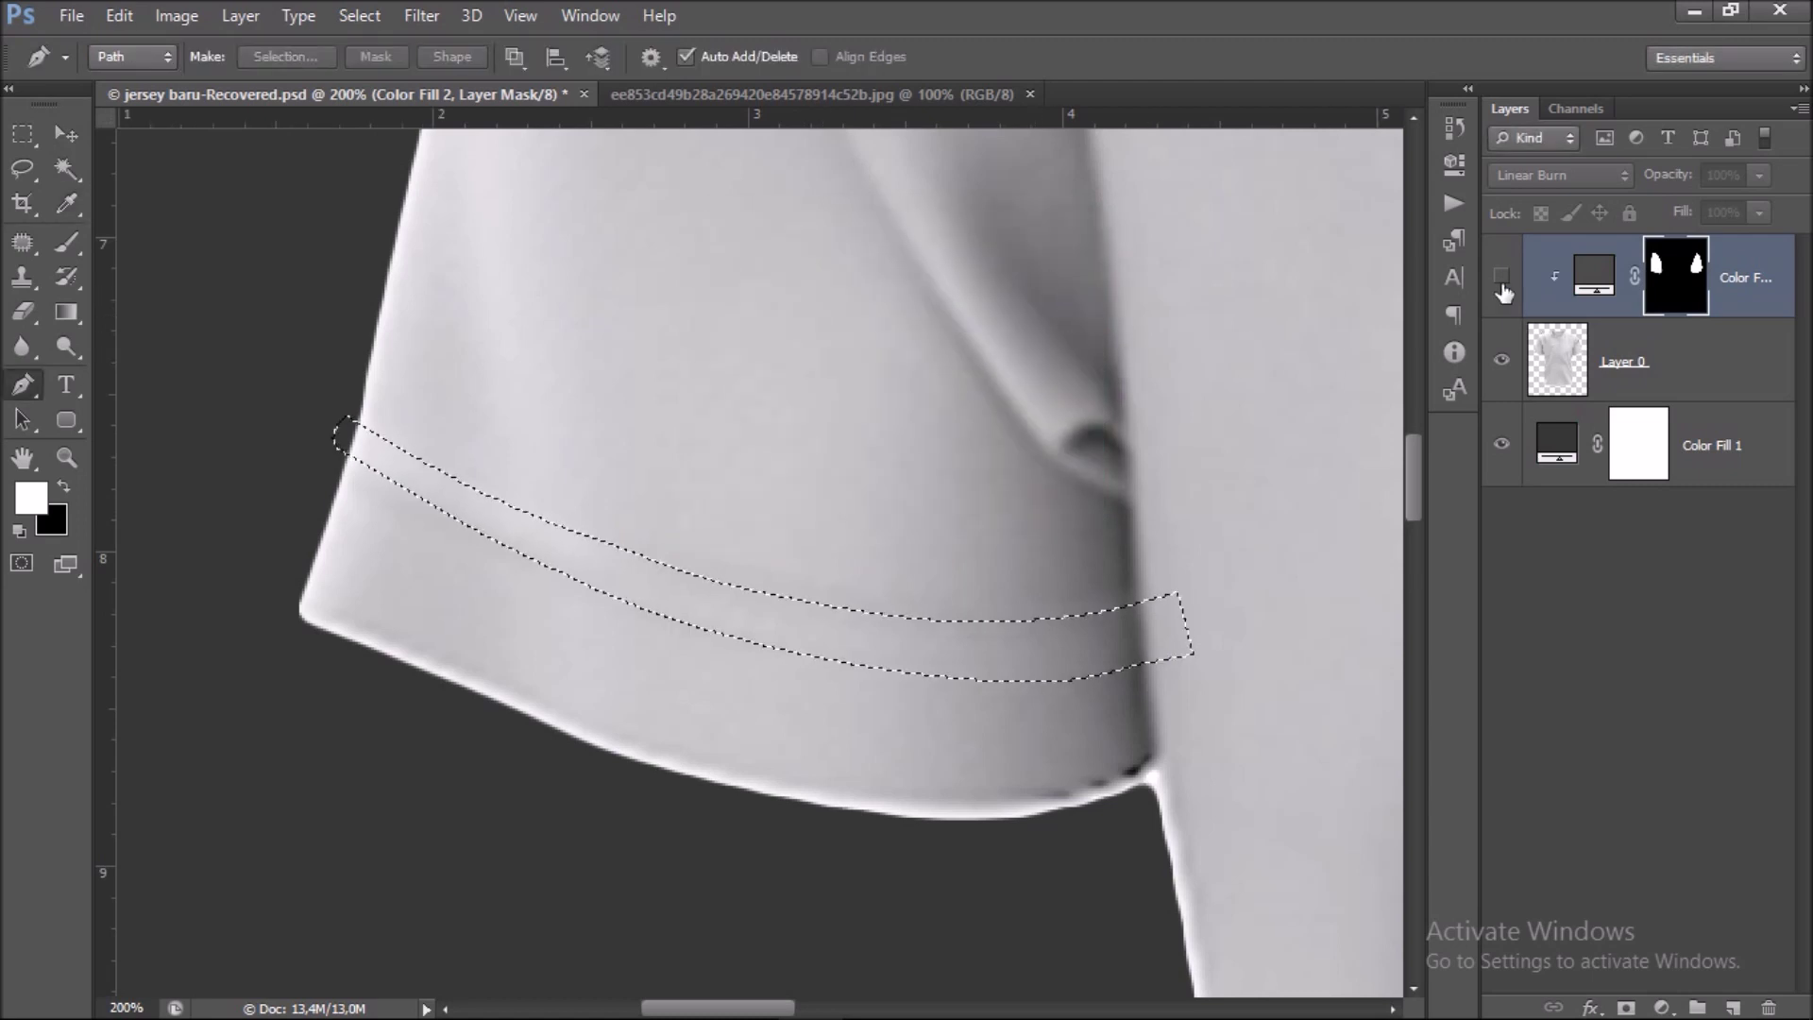
click(1500, 277)
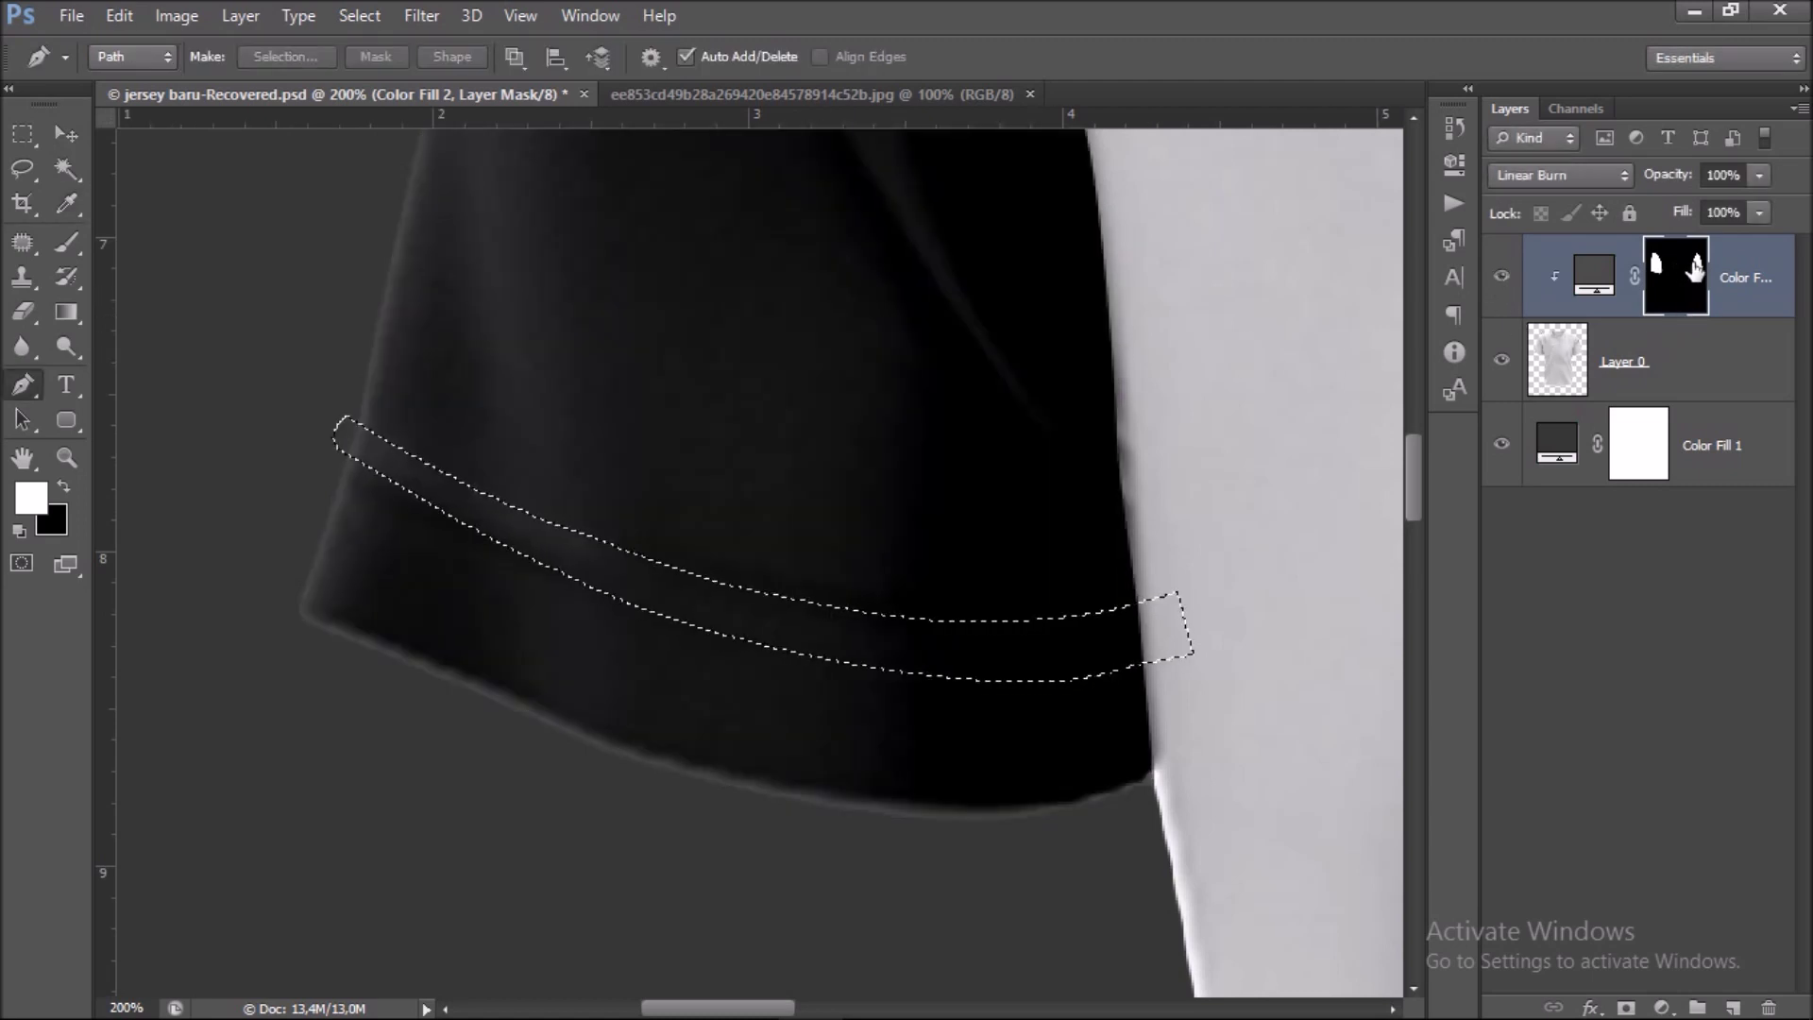
click(66, 243)
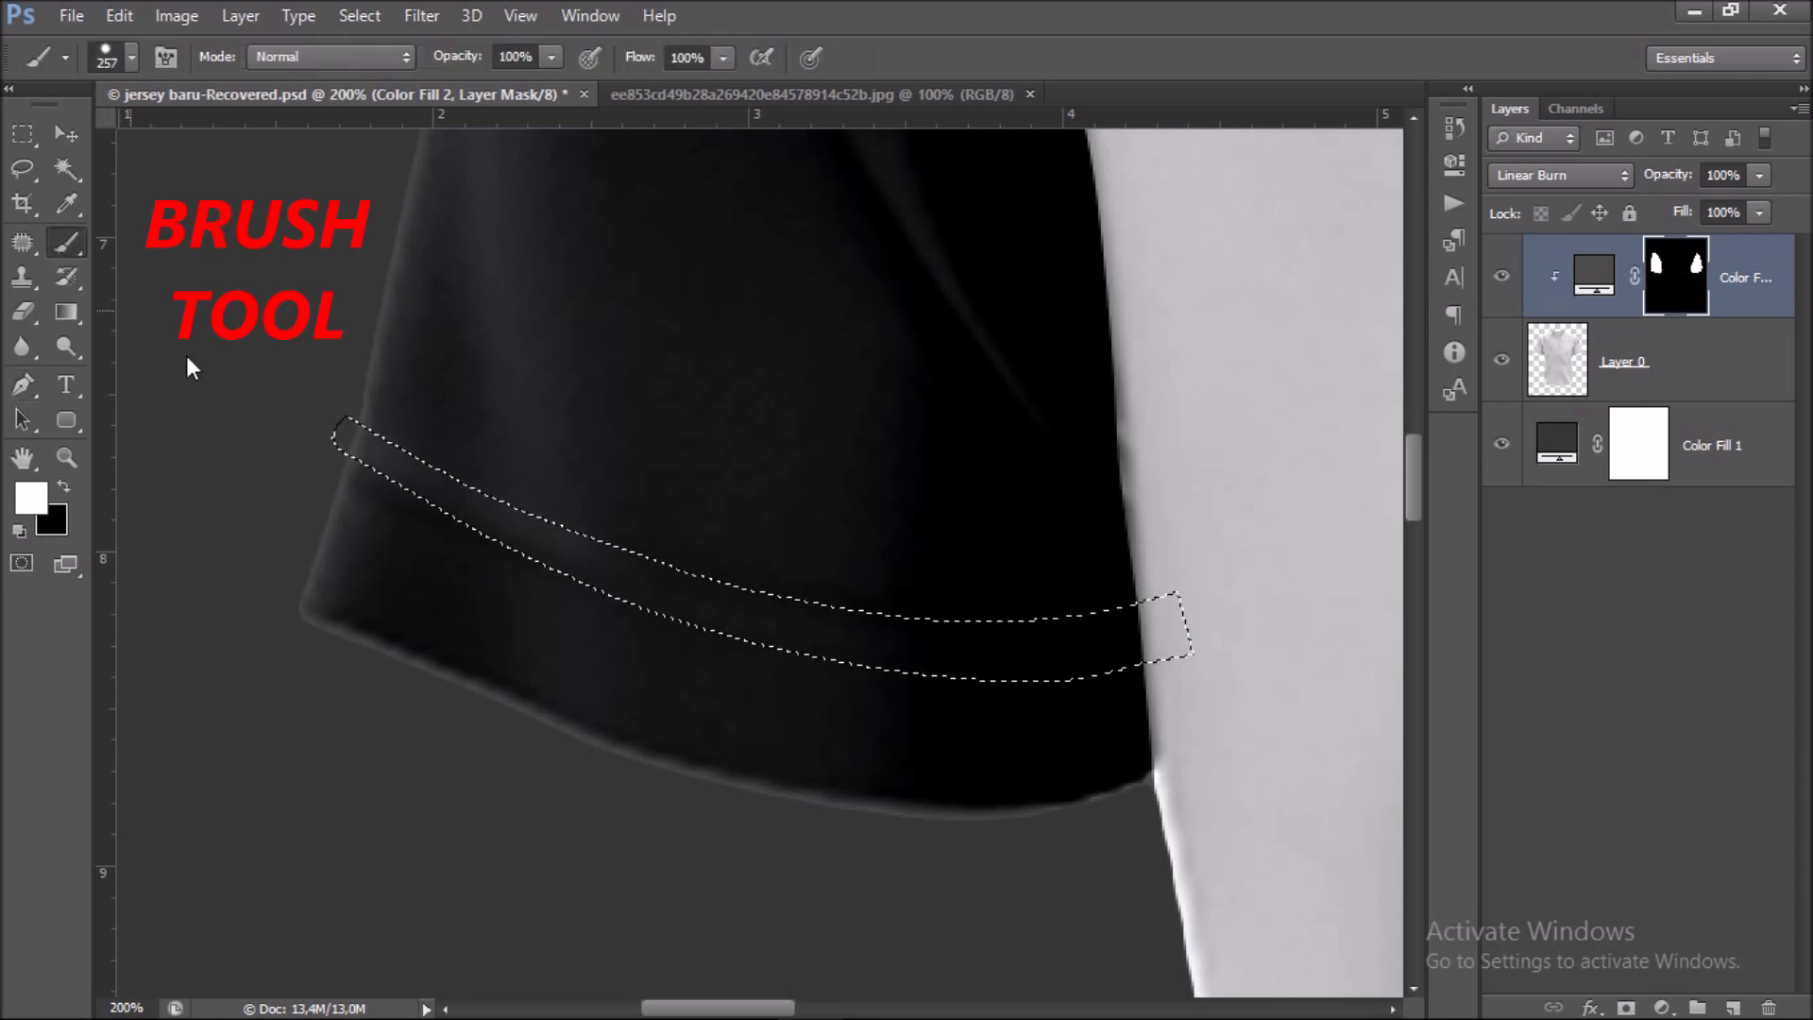
right_click(672, 453)
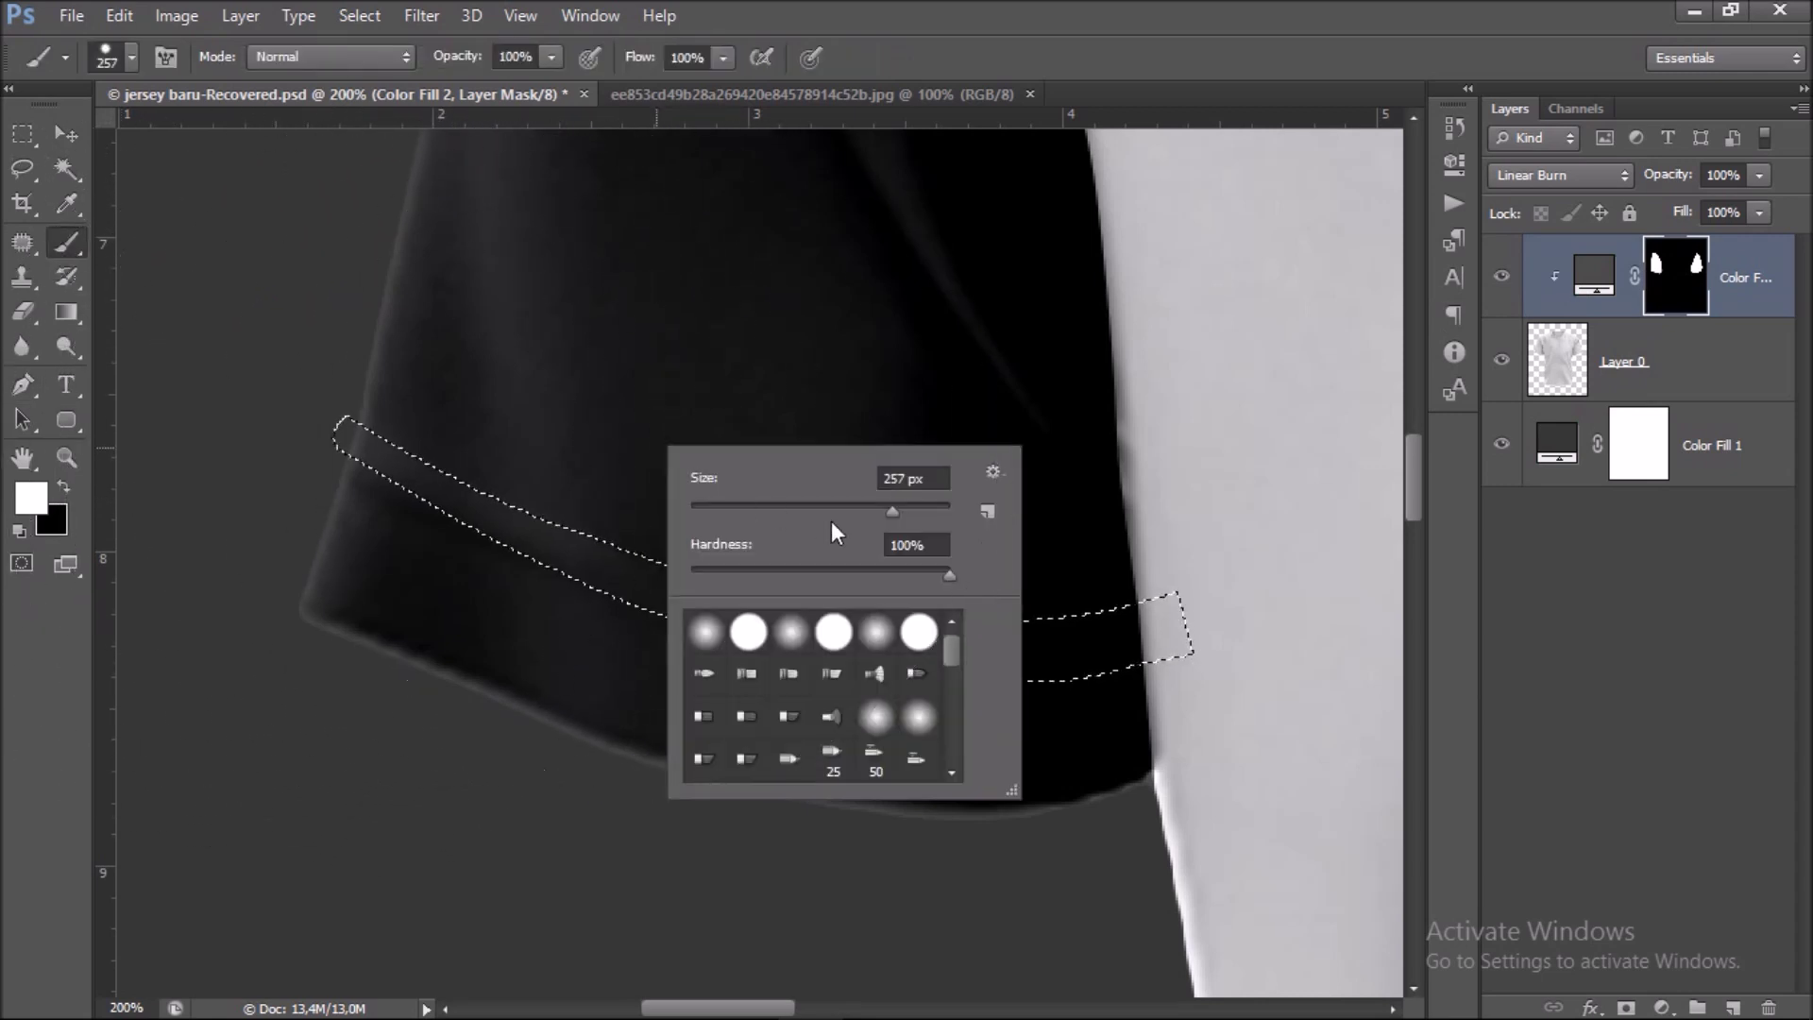
text(90)
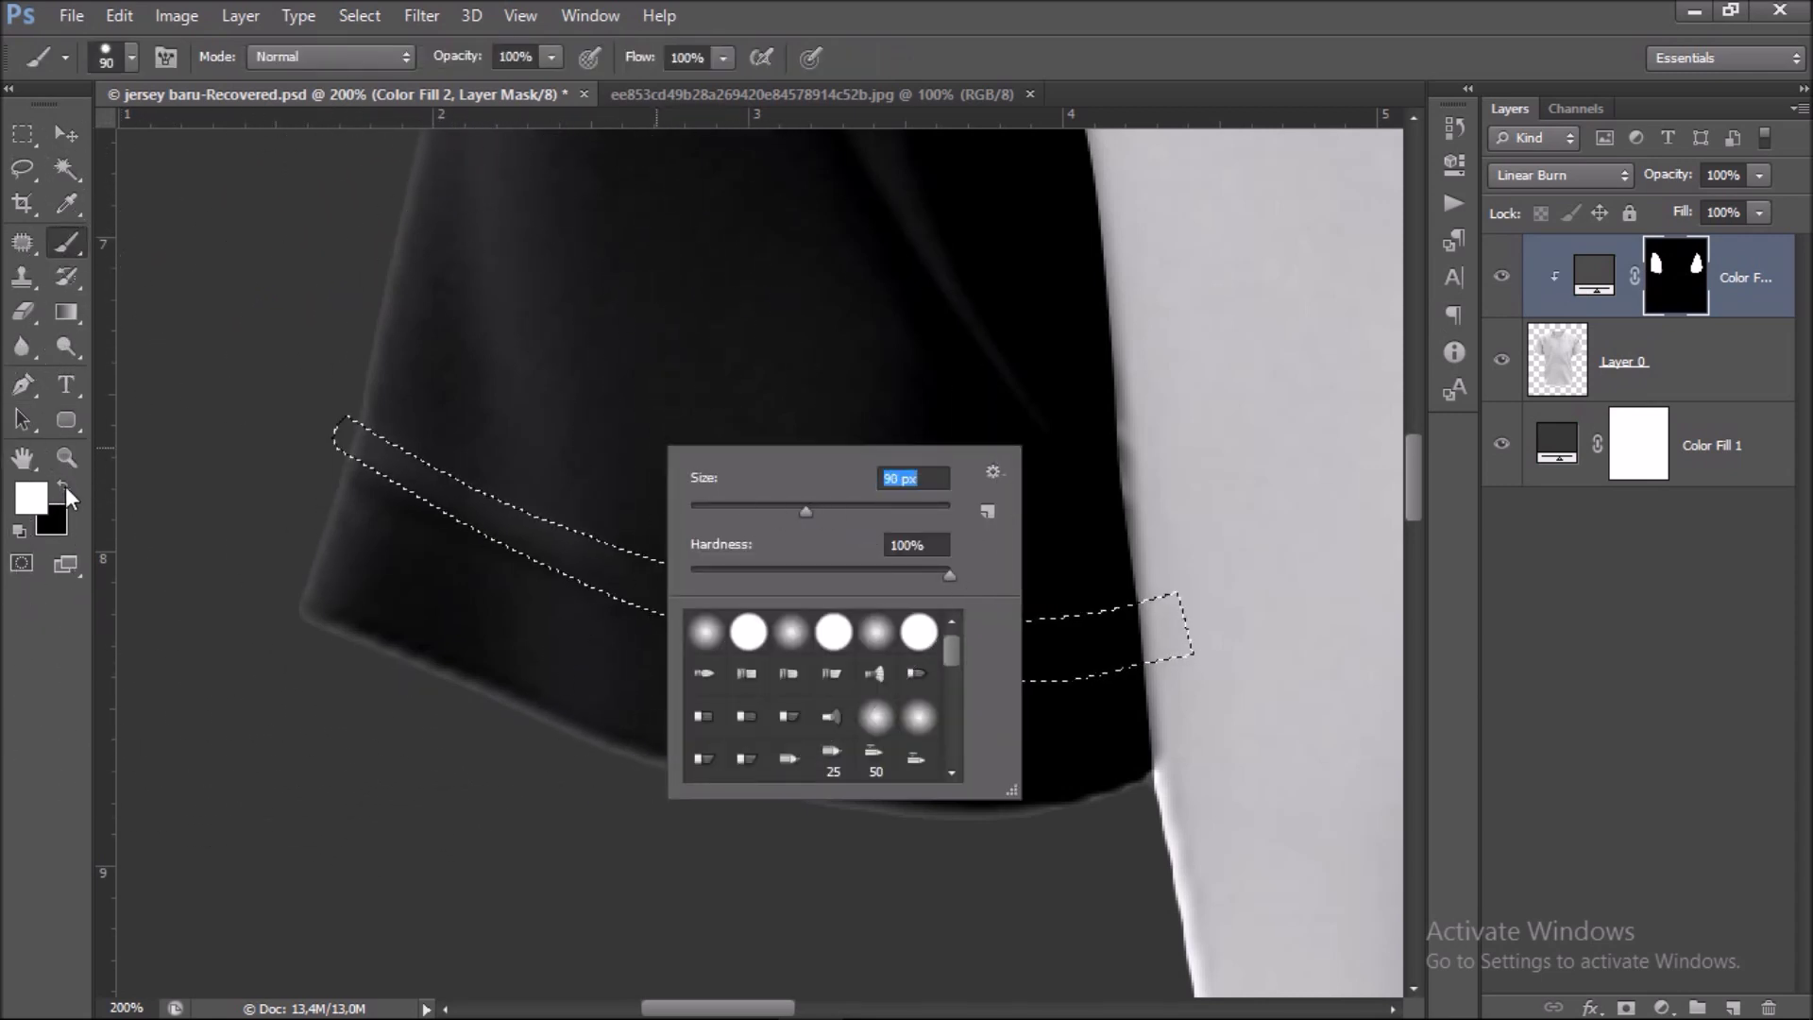
key(Return)
Paint black across the band on the fill mask to cut the white stripe, then deselect.
key(x)
drag(349, 437, 1161, 633)
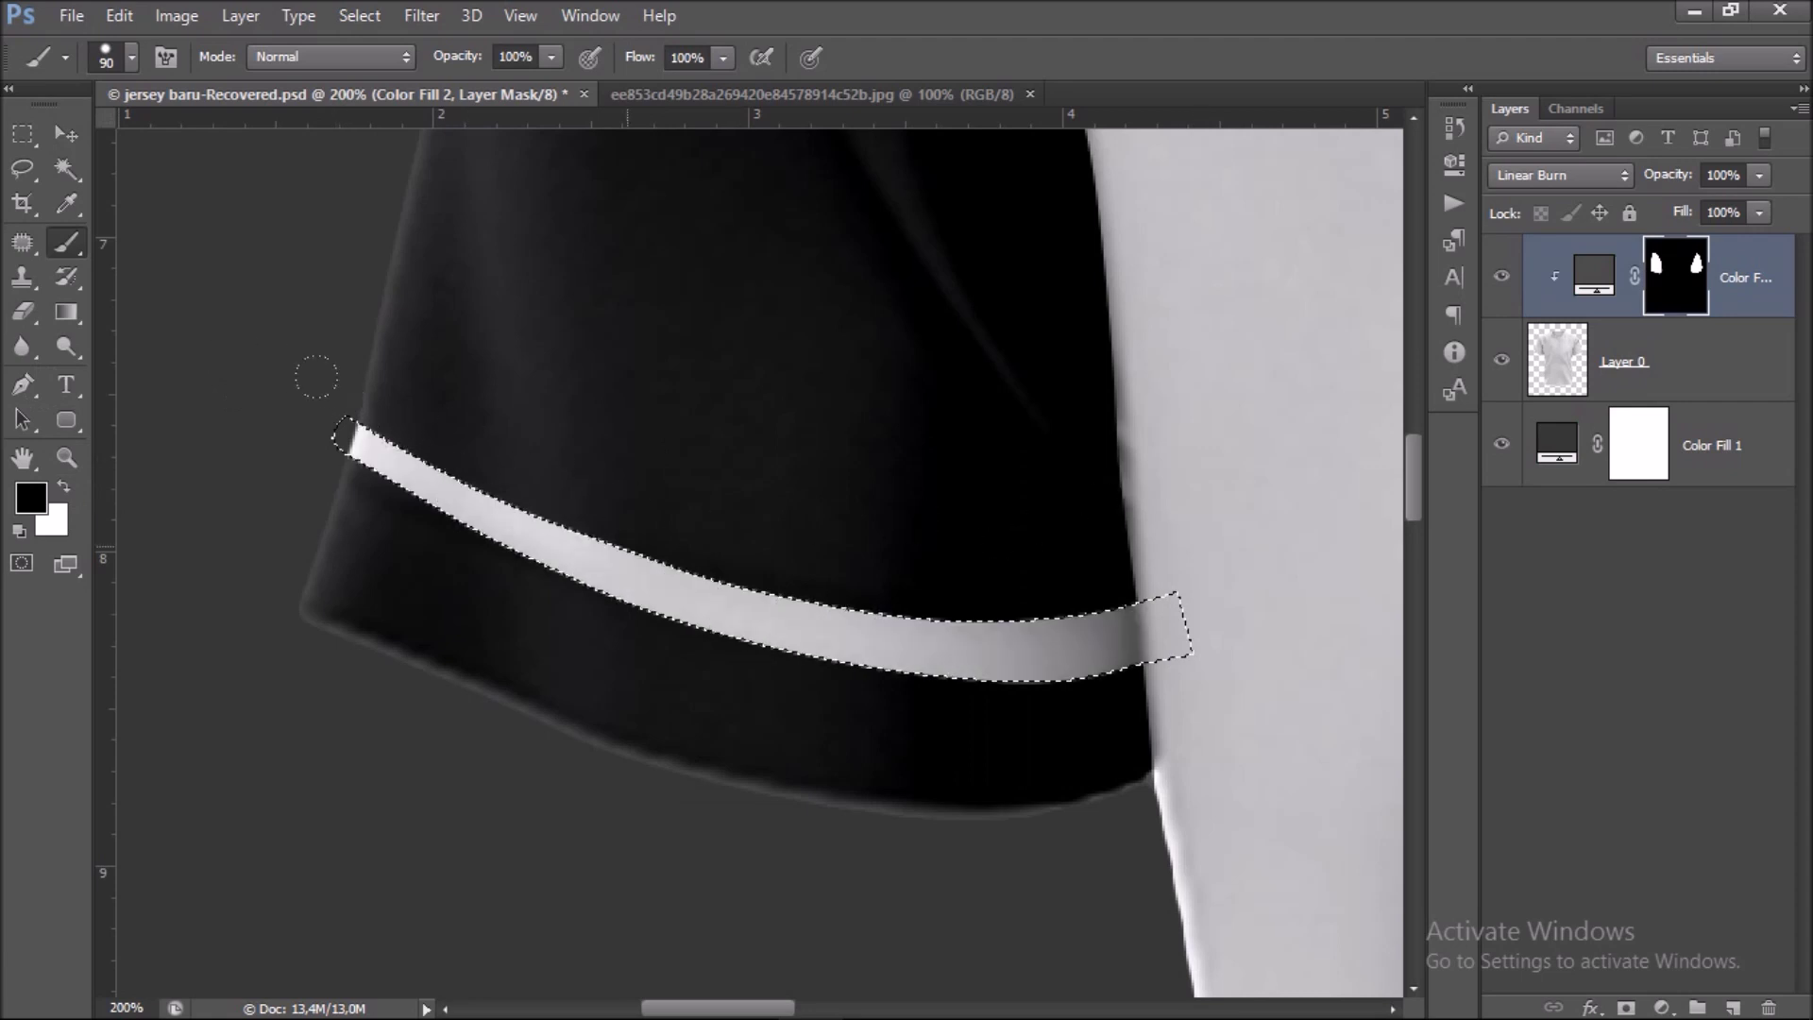
drag(749, 425, 643, 403)
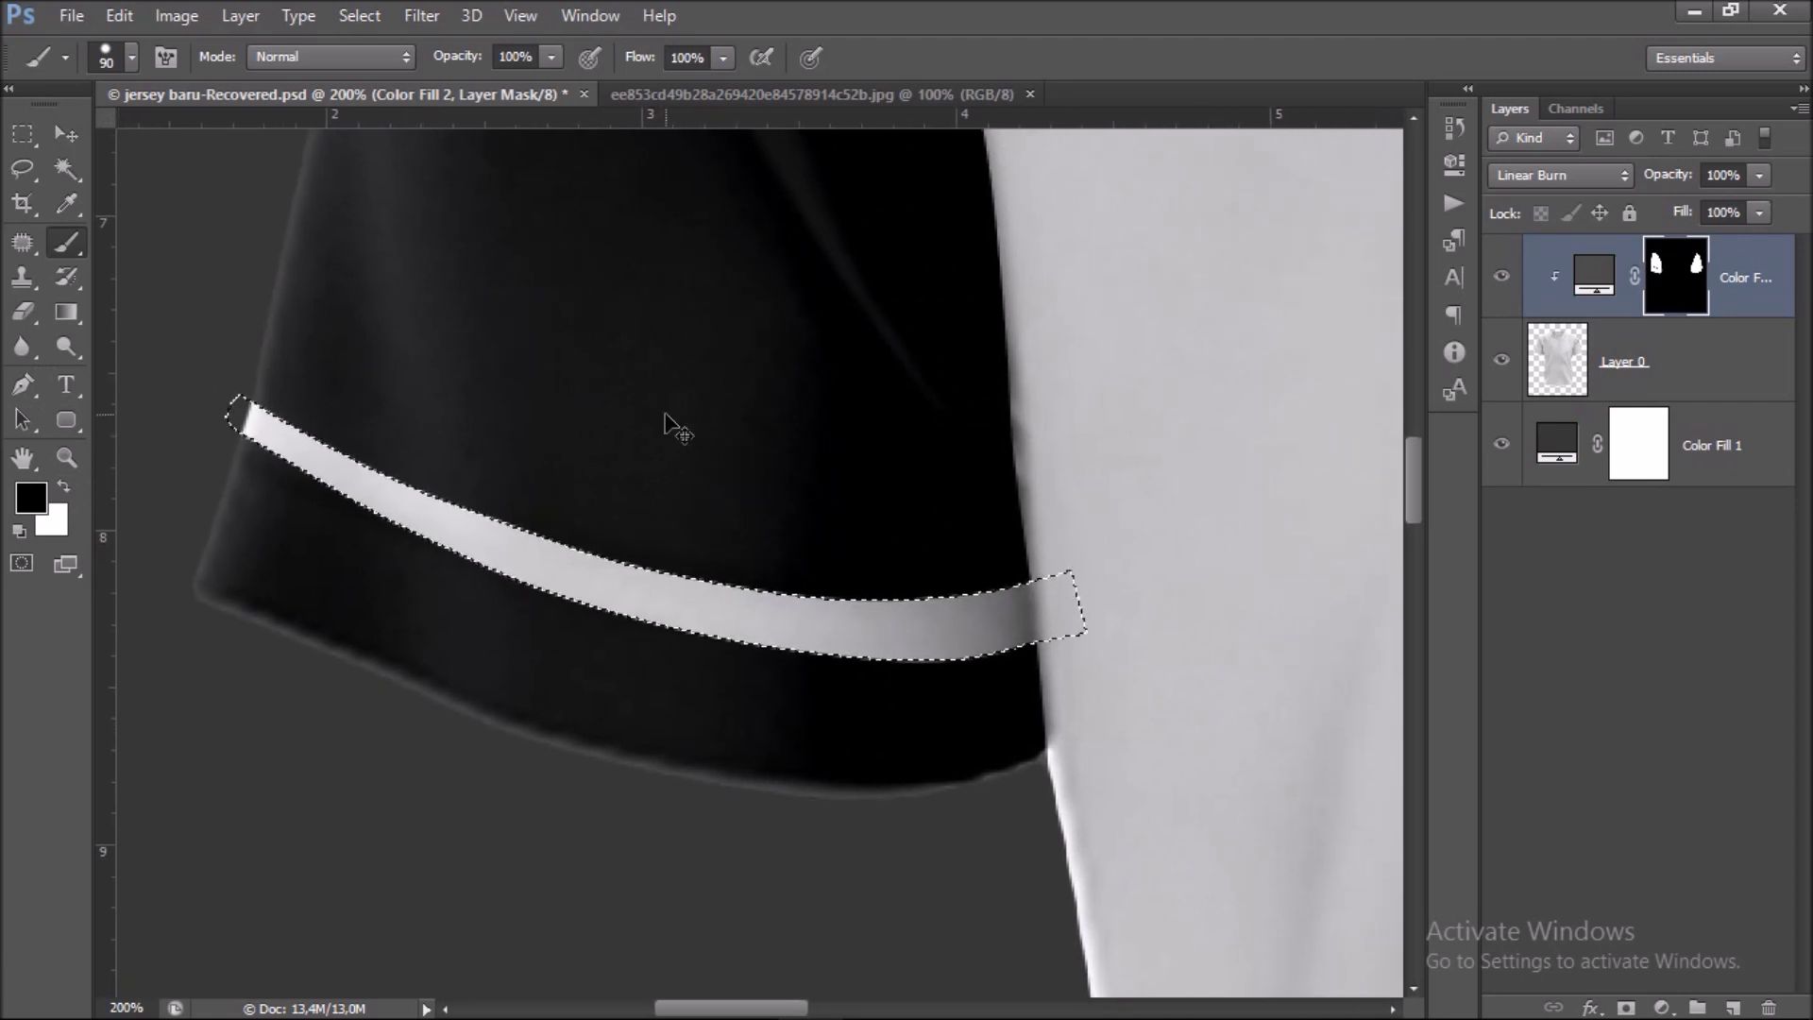
key(ctrl+d)
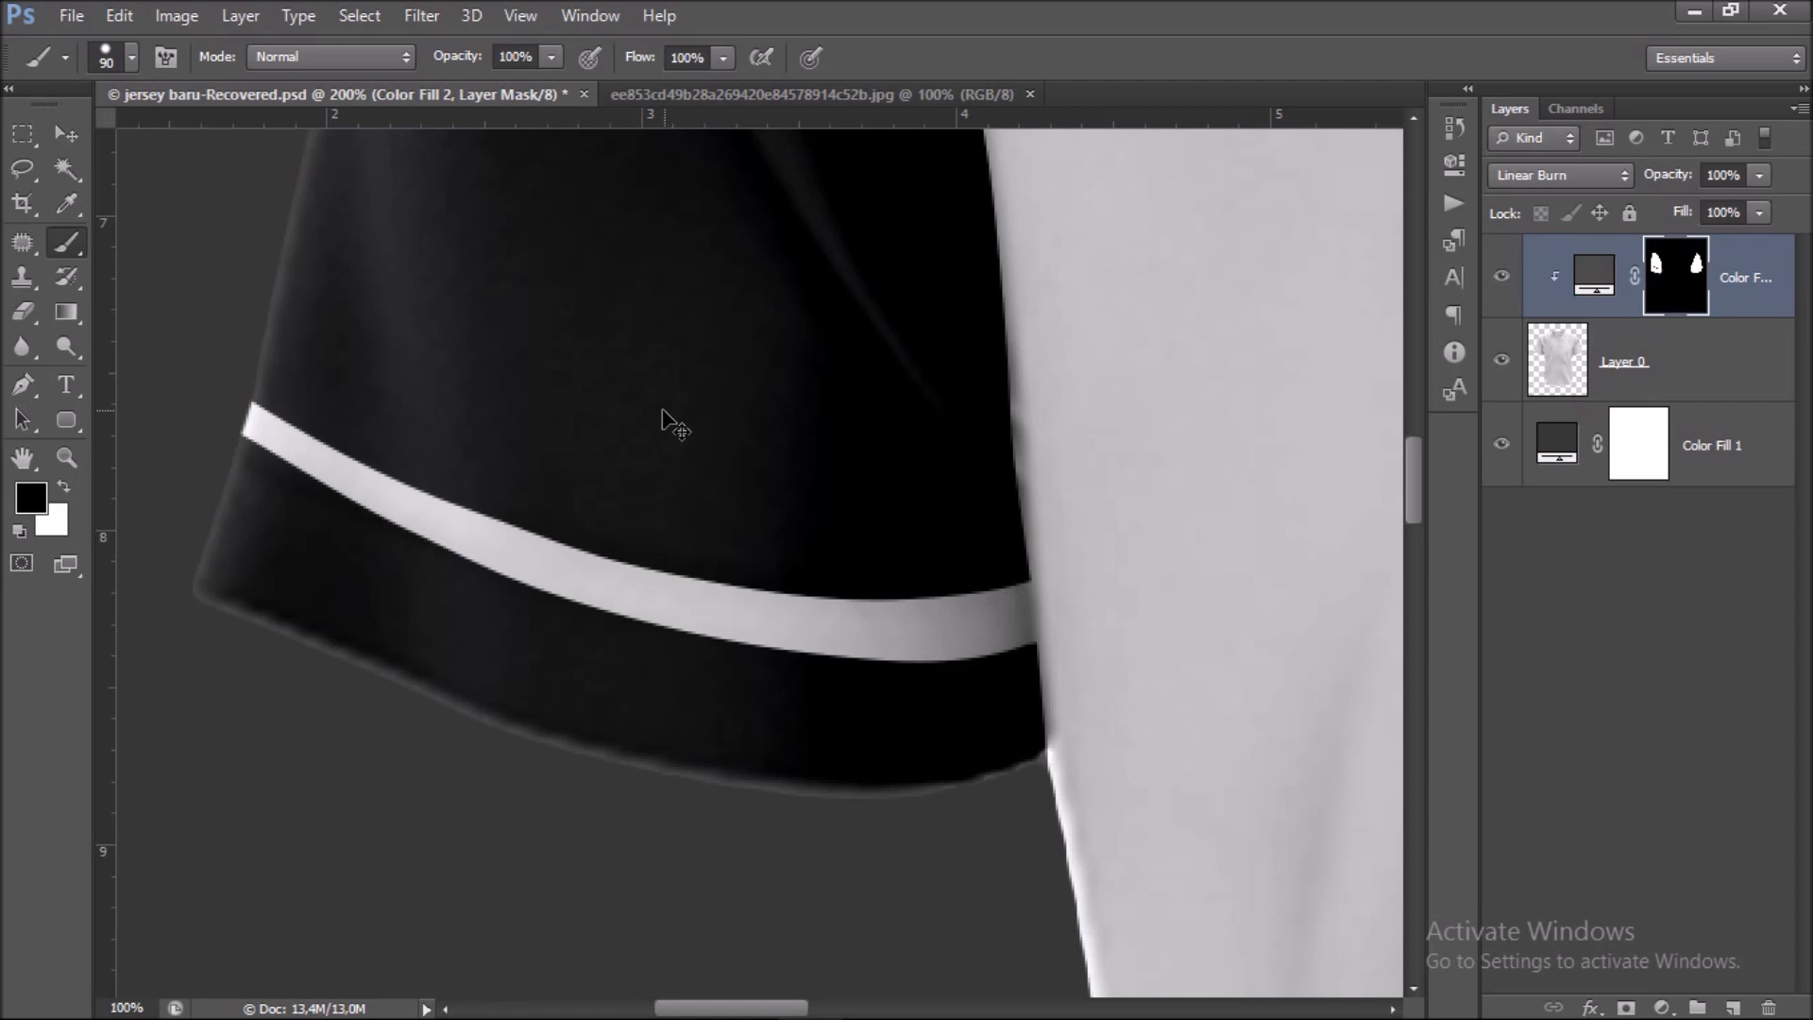
key(ctrl+minus)
key(ctrl+minus)
drag(819, 453, 610, 445)
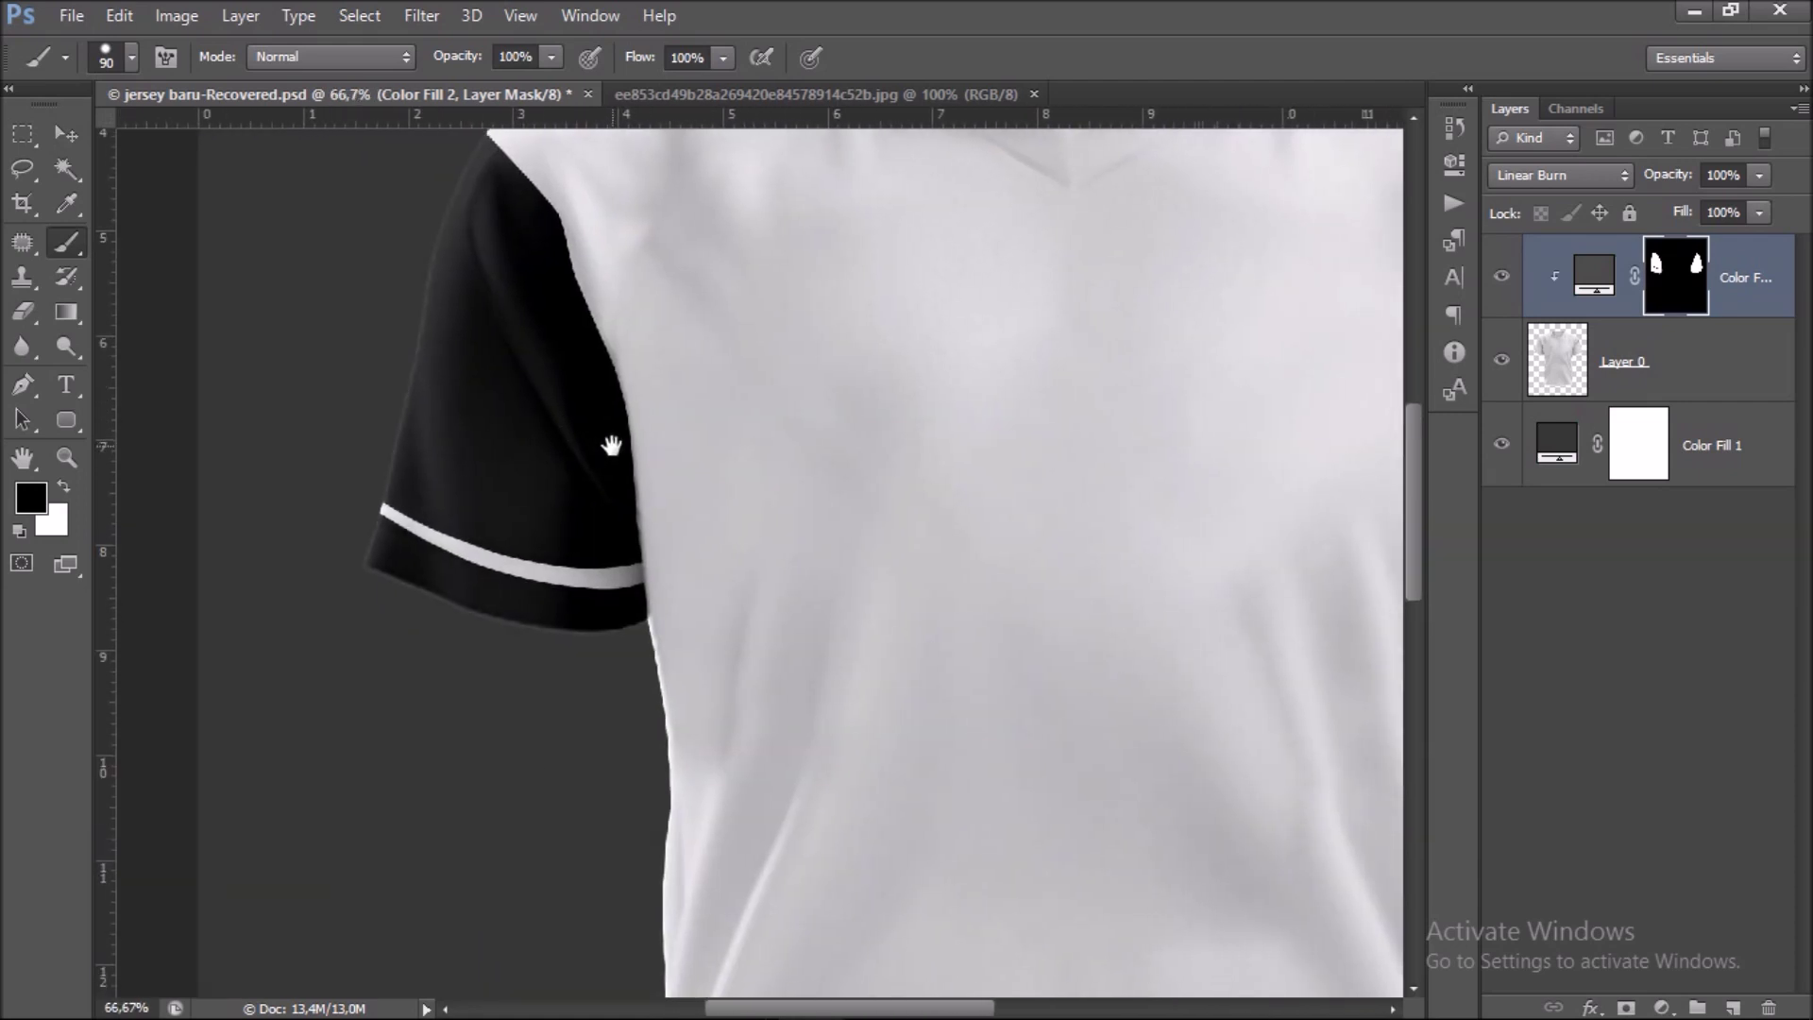
Zoom in on the right sleeve hem with the Pen tool and hide Color Fill 2.
click(29, 387)
scroll(1109, 496, right, 10)
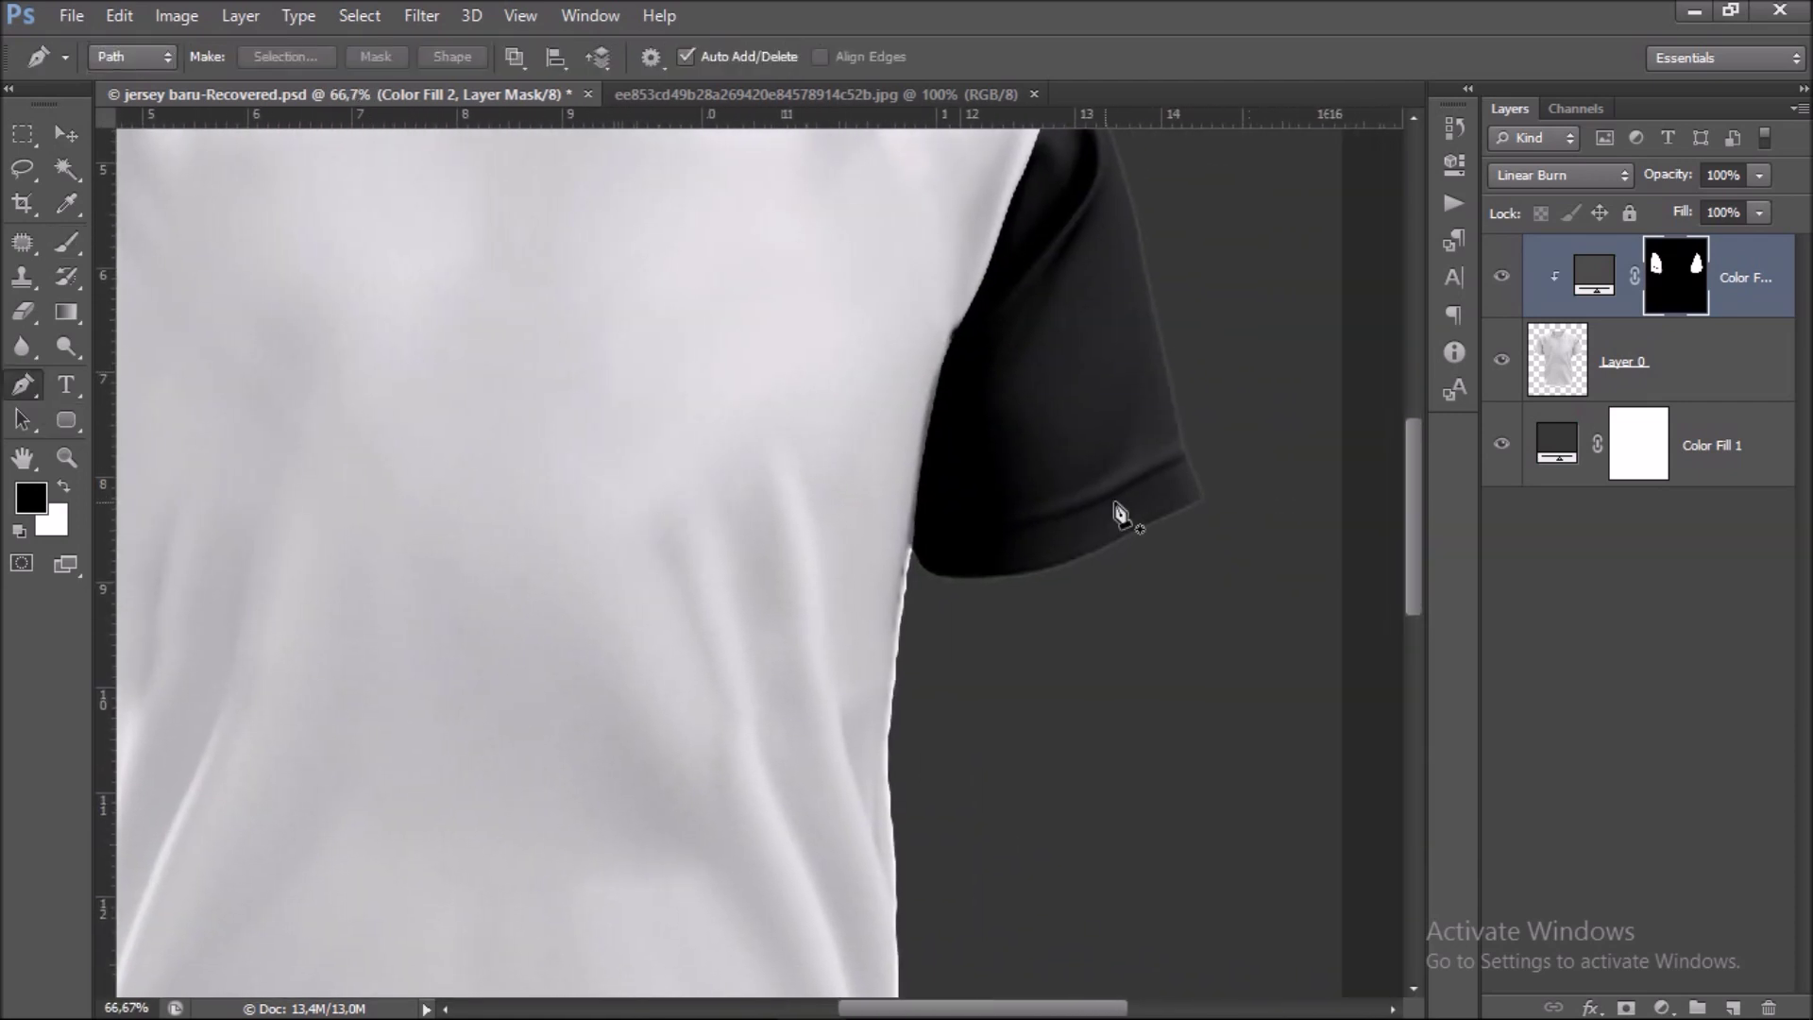
scroll(1361, 503, right, 2)
scroll(1361, 504, up, 1)
key(ctrl+plus)
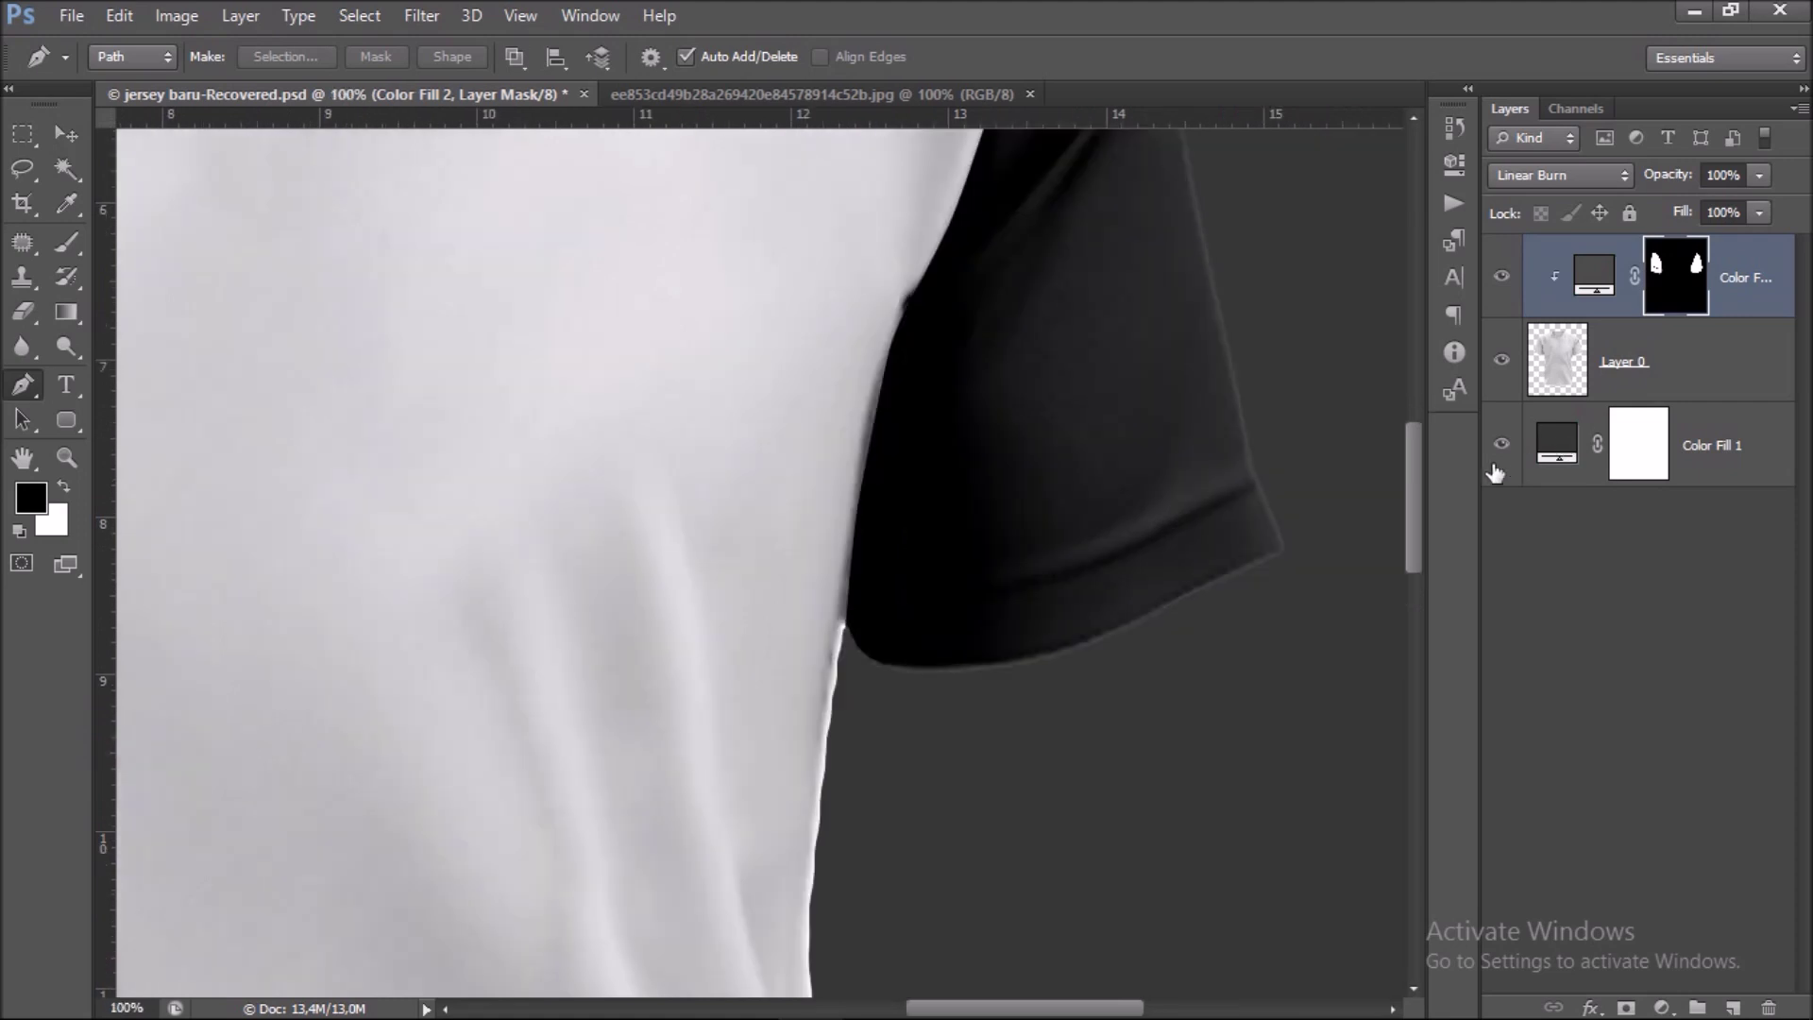
click(1501, 277)
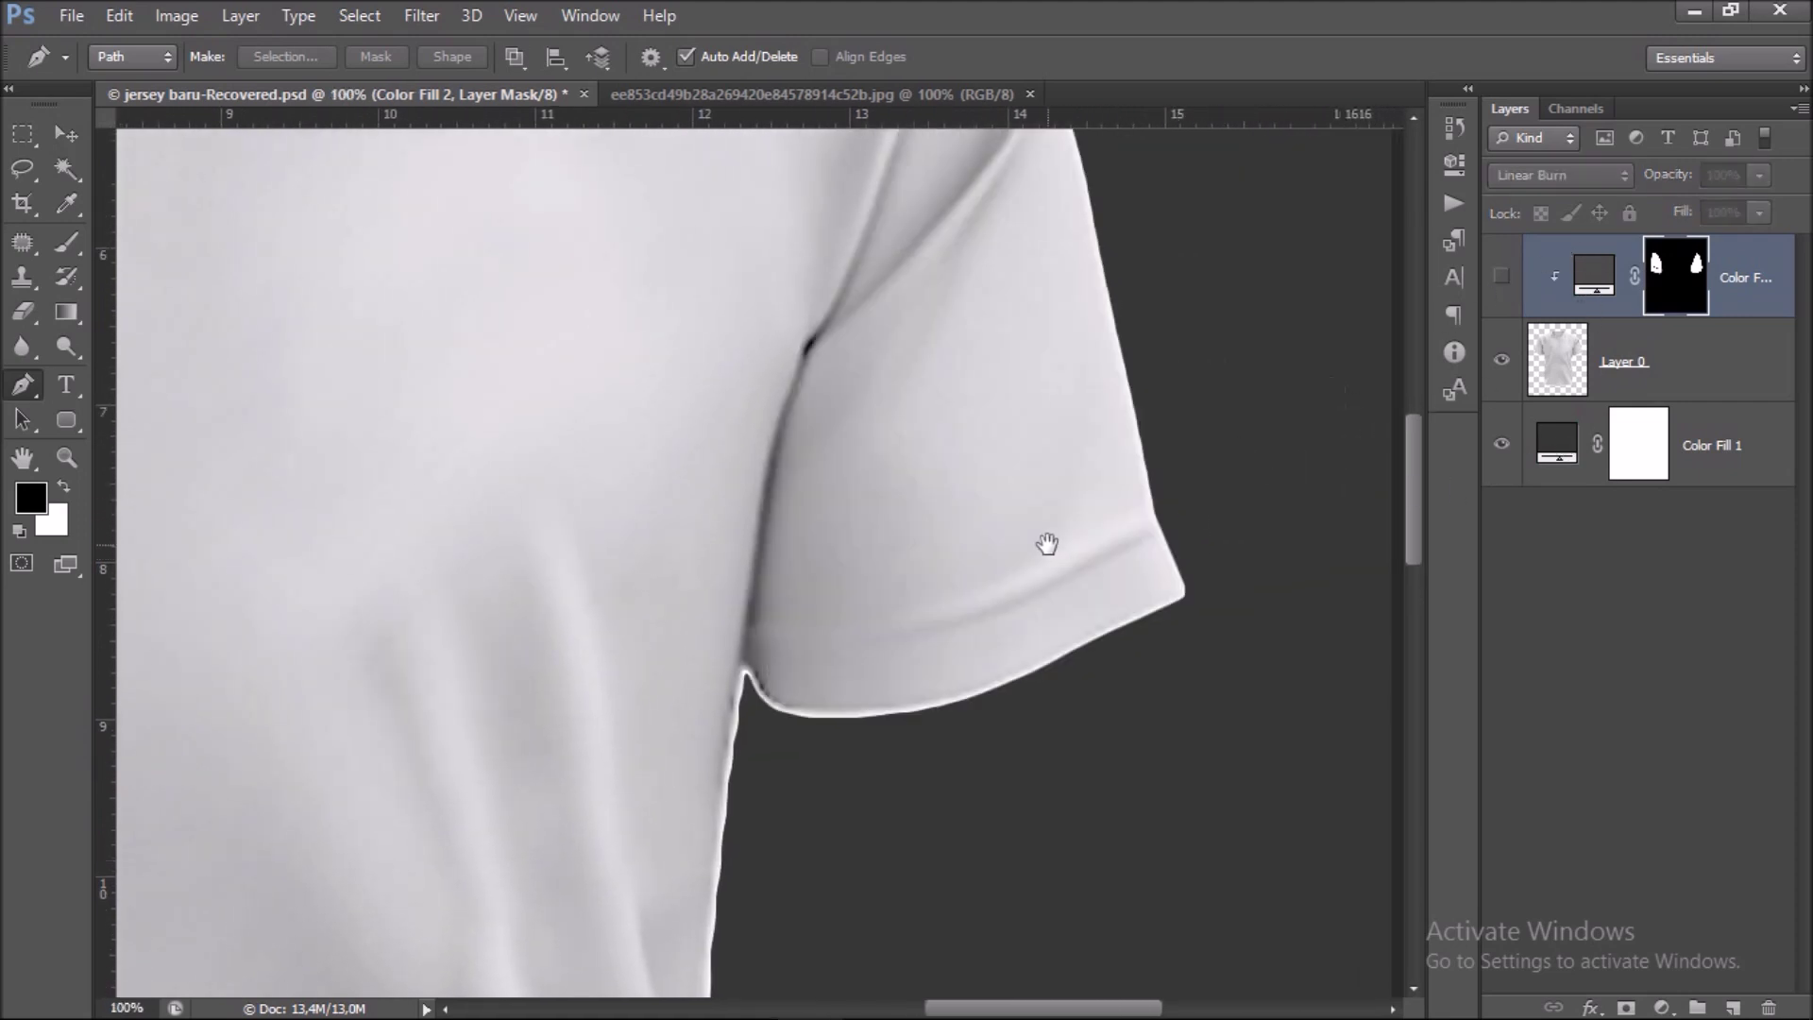
drag(1048, 538, 1167, 539)
Trace a closed band path along the right sleeve's cuff.
click(862, 618)
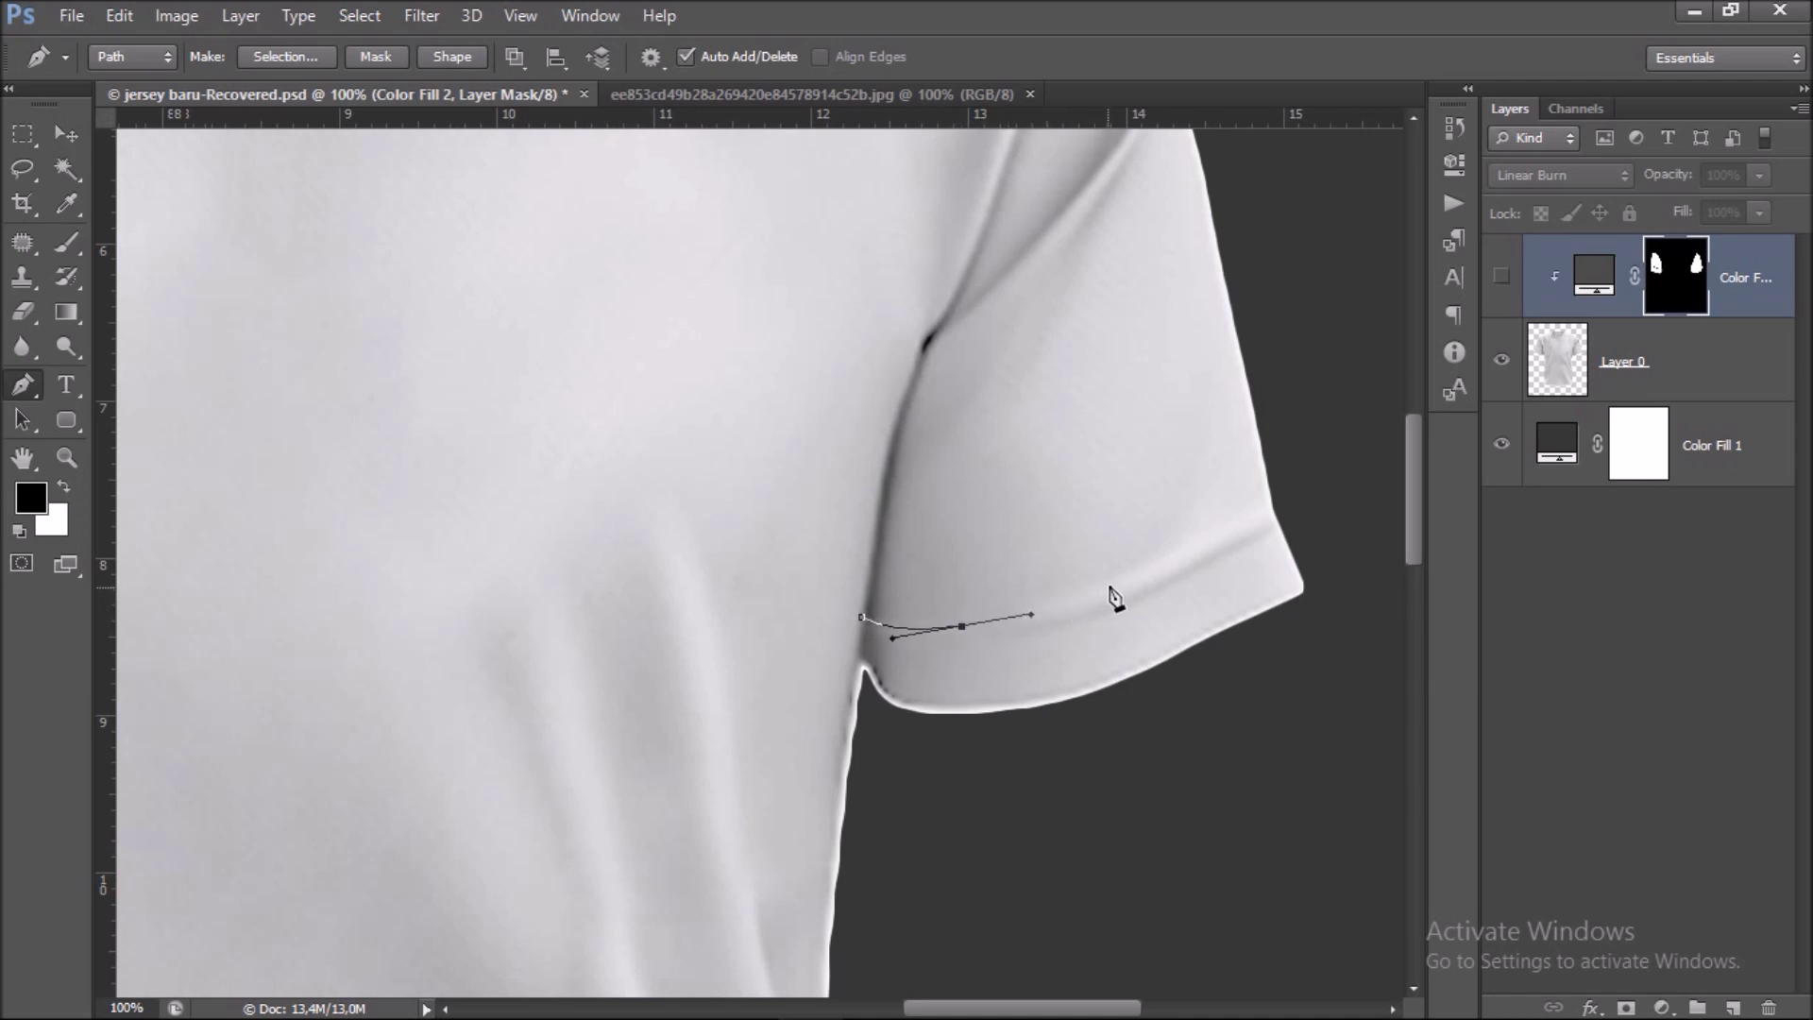
drag(1178, 563, 1177, 553)
mouse_move(1275, 491)
mouse_down()
mouse_move(1301, 480)
mouse_move(1352, 502)
mouse_up()
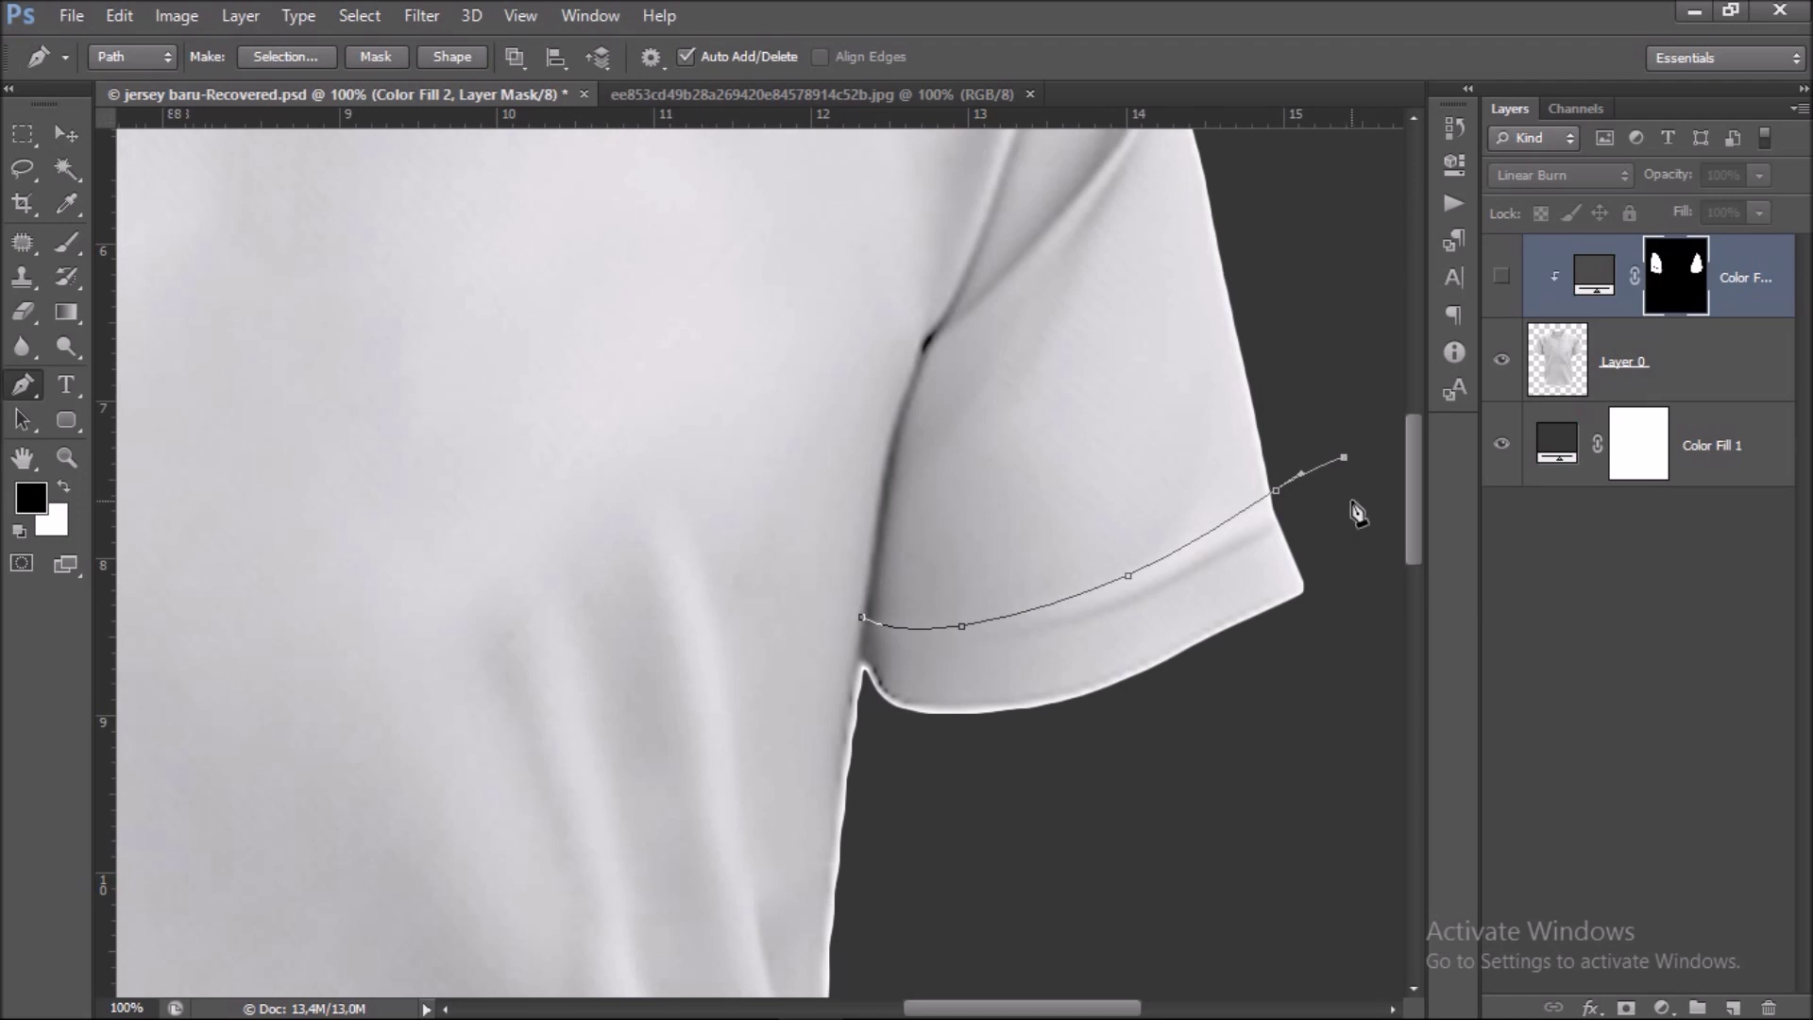
click(1296, 510)
drag(1187, 572, 1167, 585)
drag(912, 650, 900, 650)
click(843, 645)
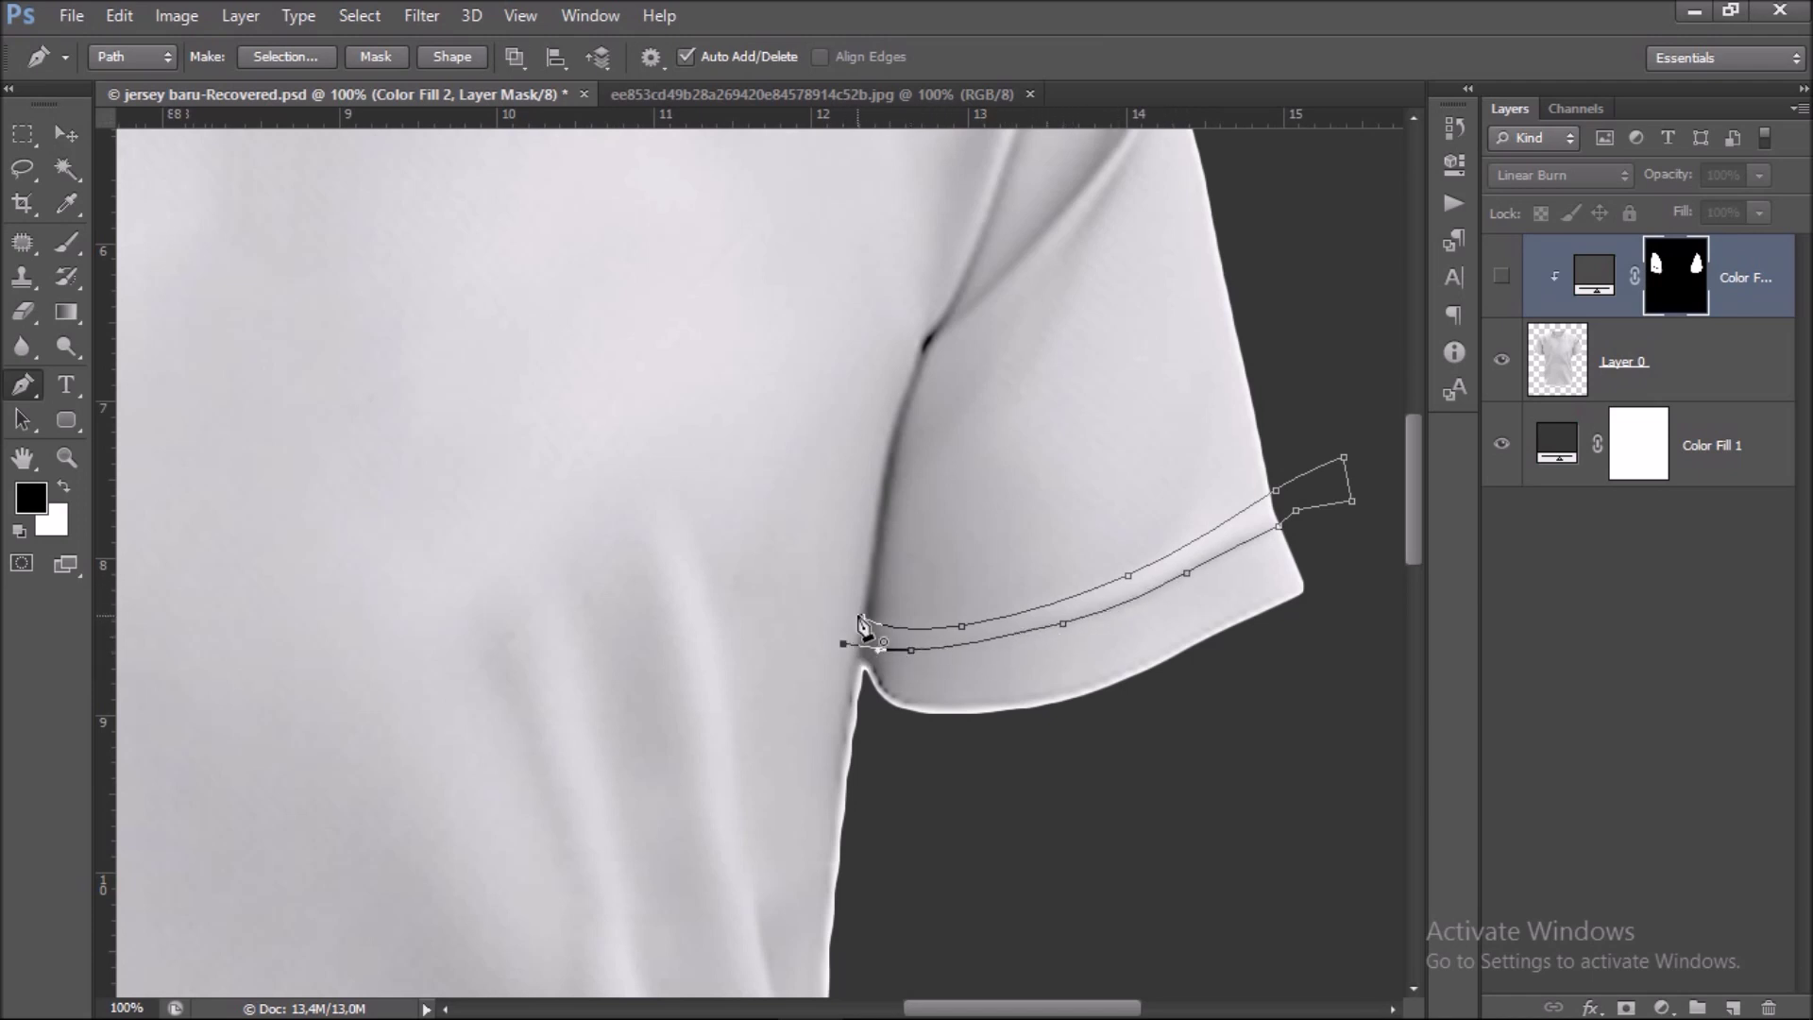
Make the band a selection, show Color Fill 2, and paint its mask to form the stripe.
right_click(914, 610)
click(1117, 127)
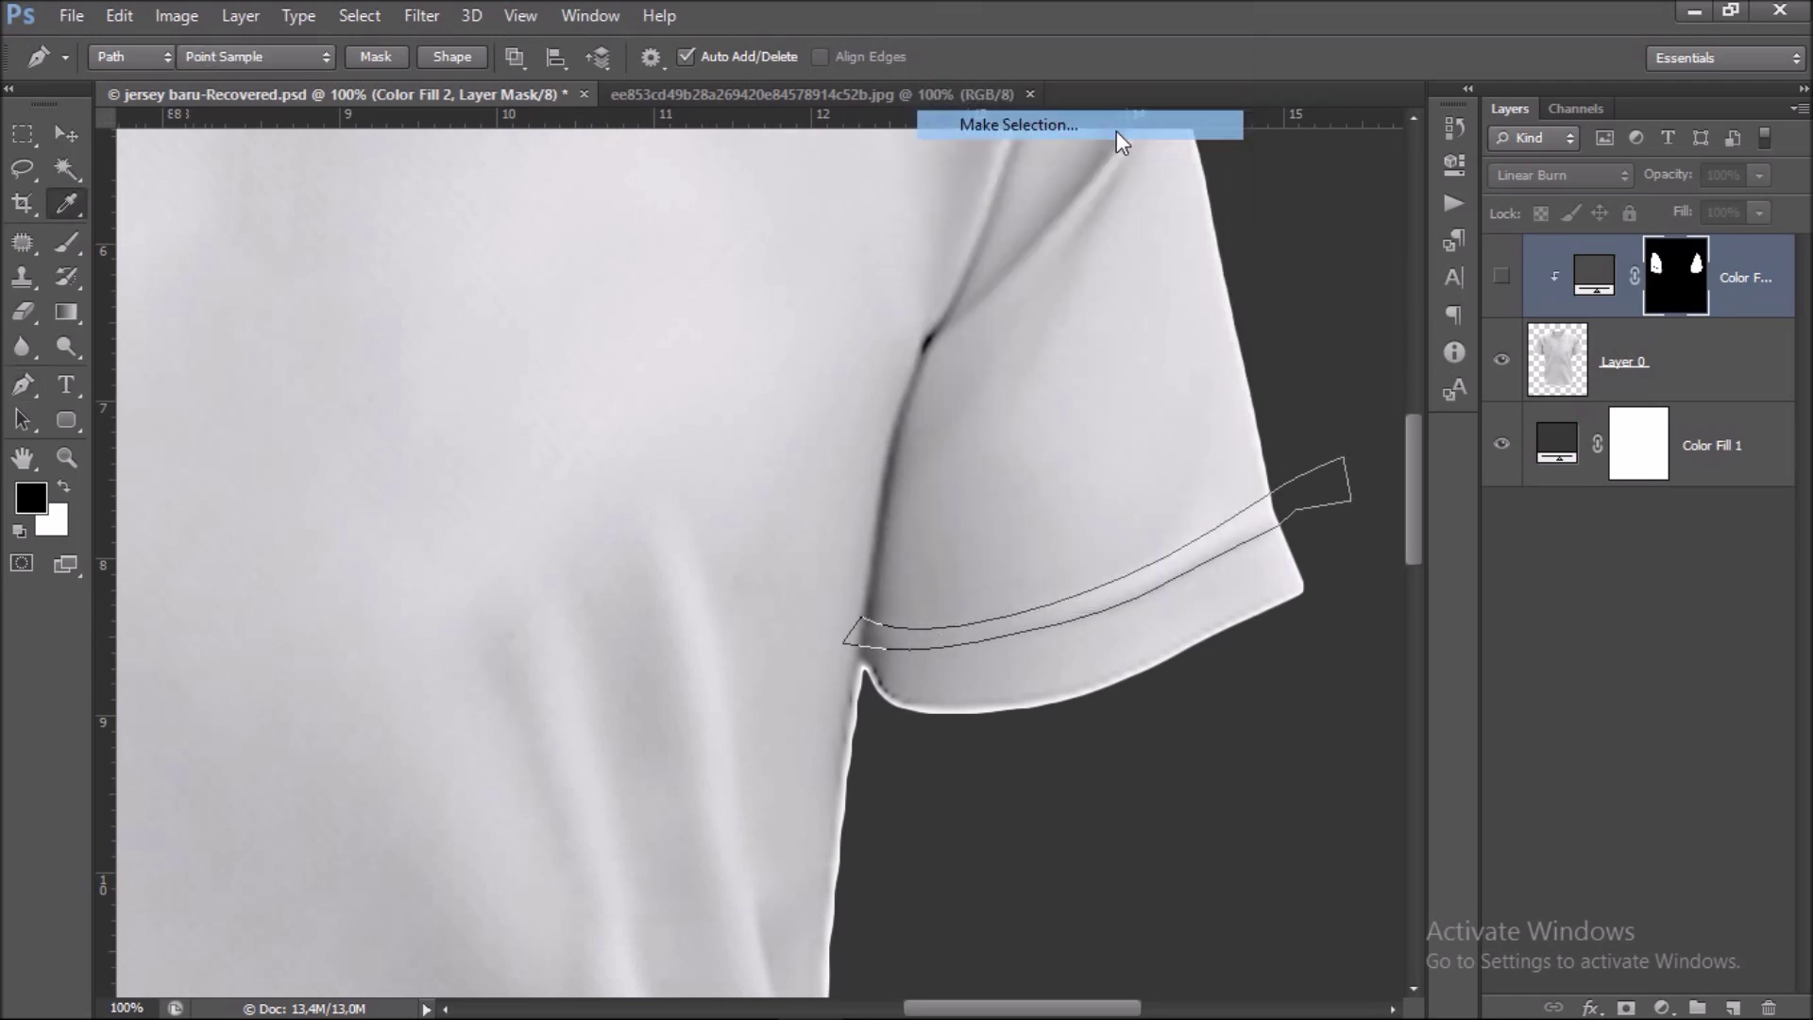
click(1067, 279)
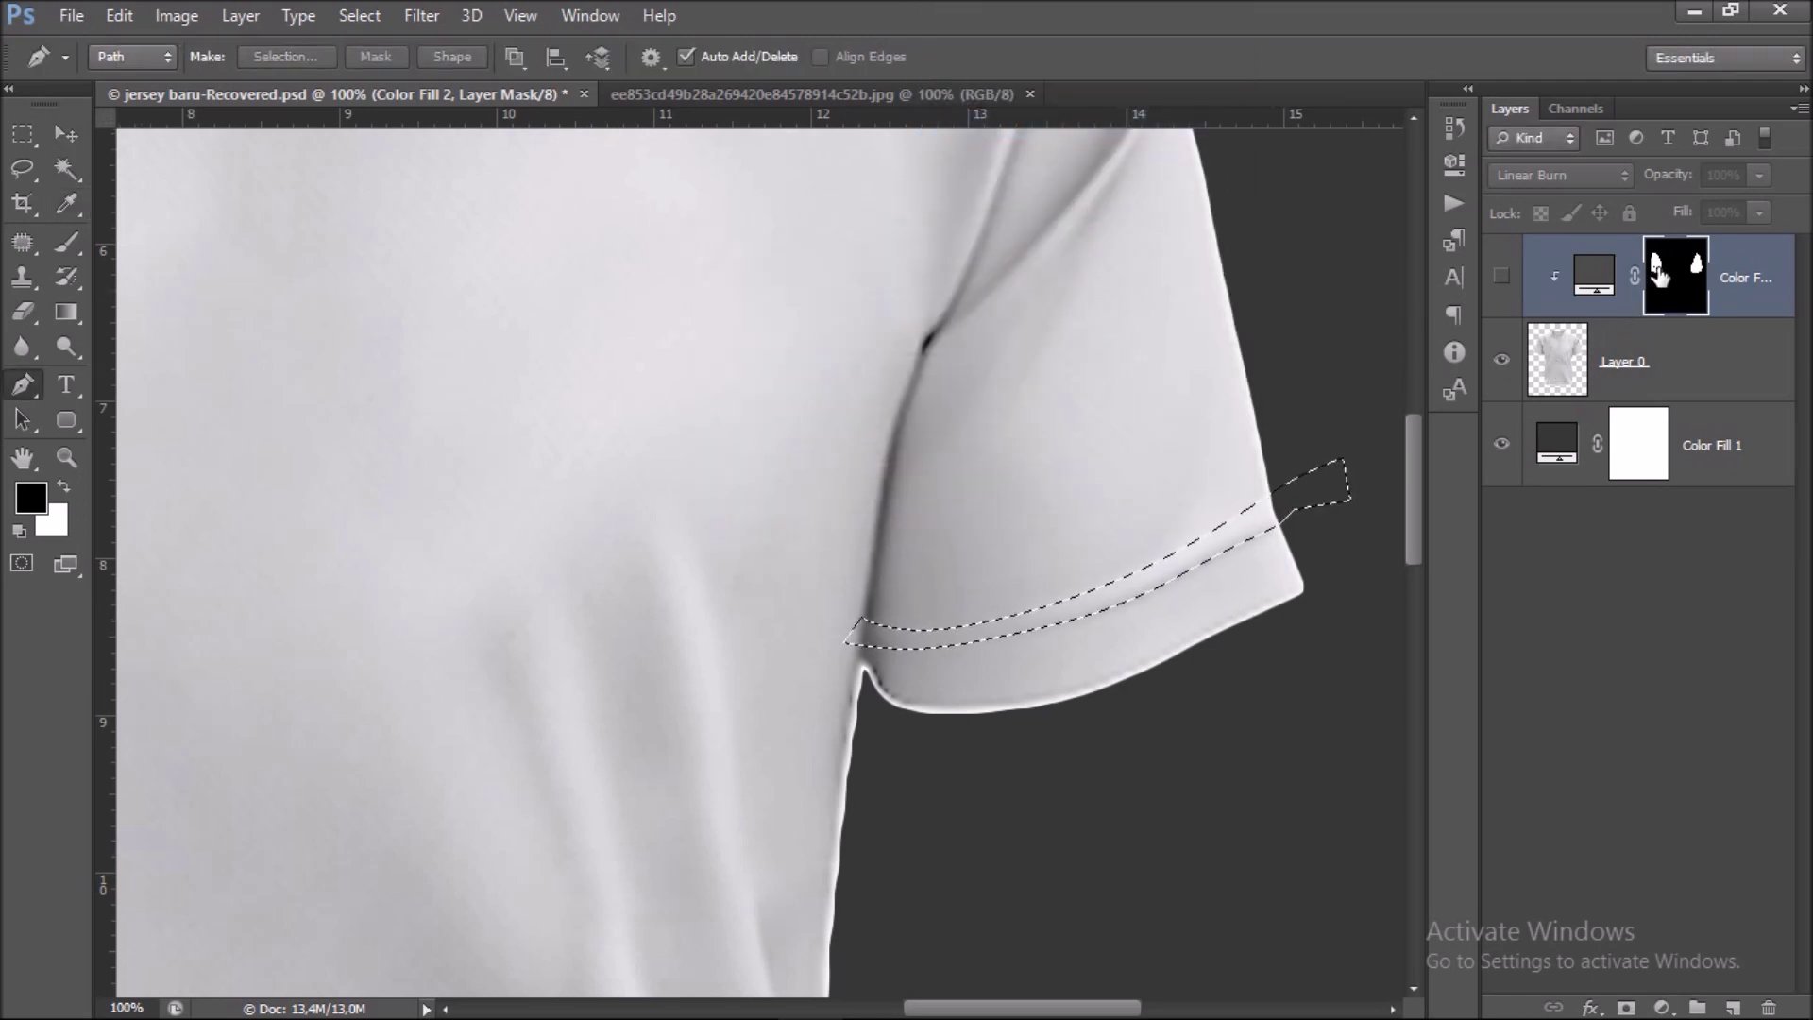
click(1501, 277)
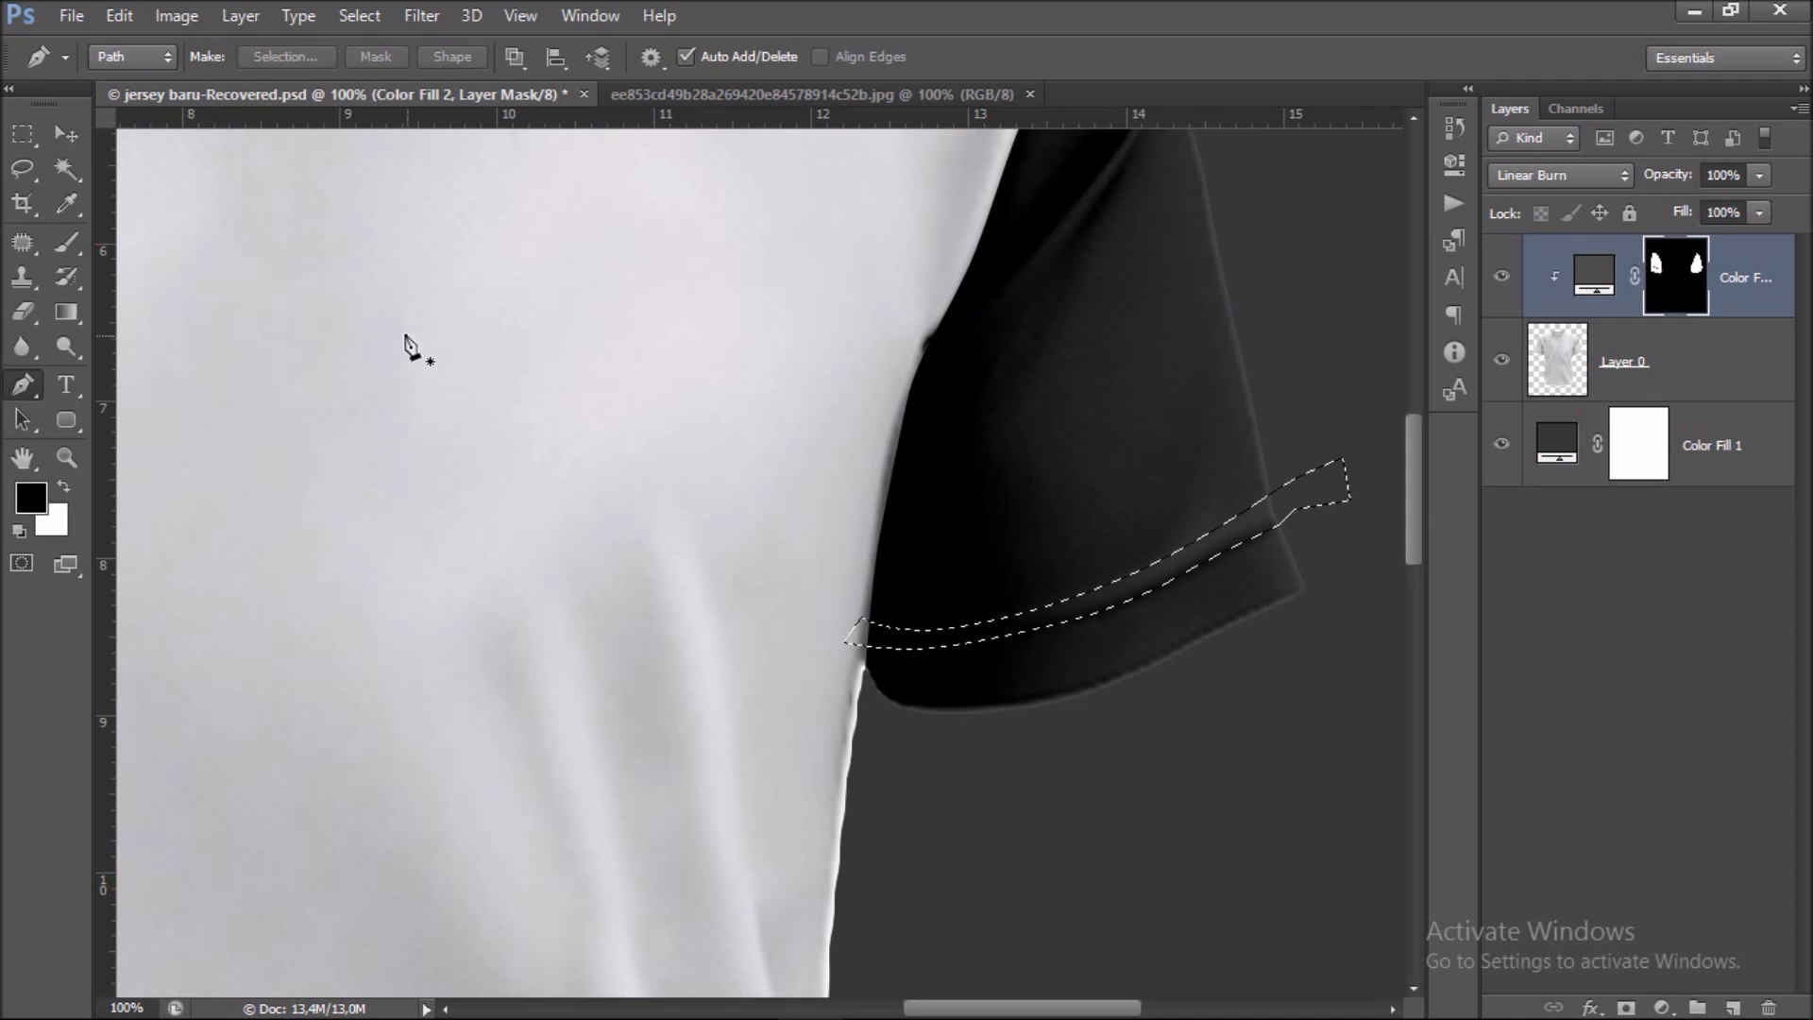
click(68, 249)
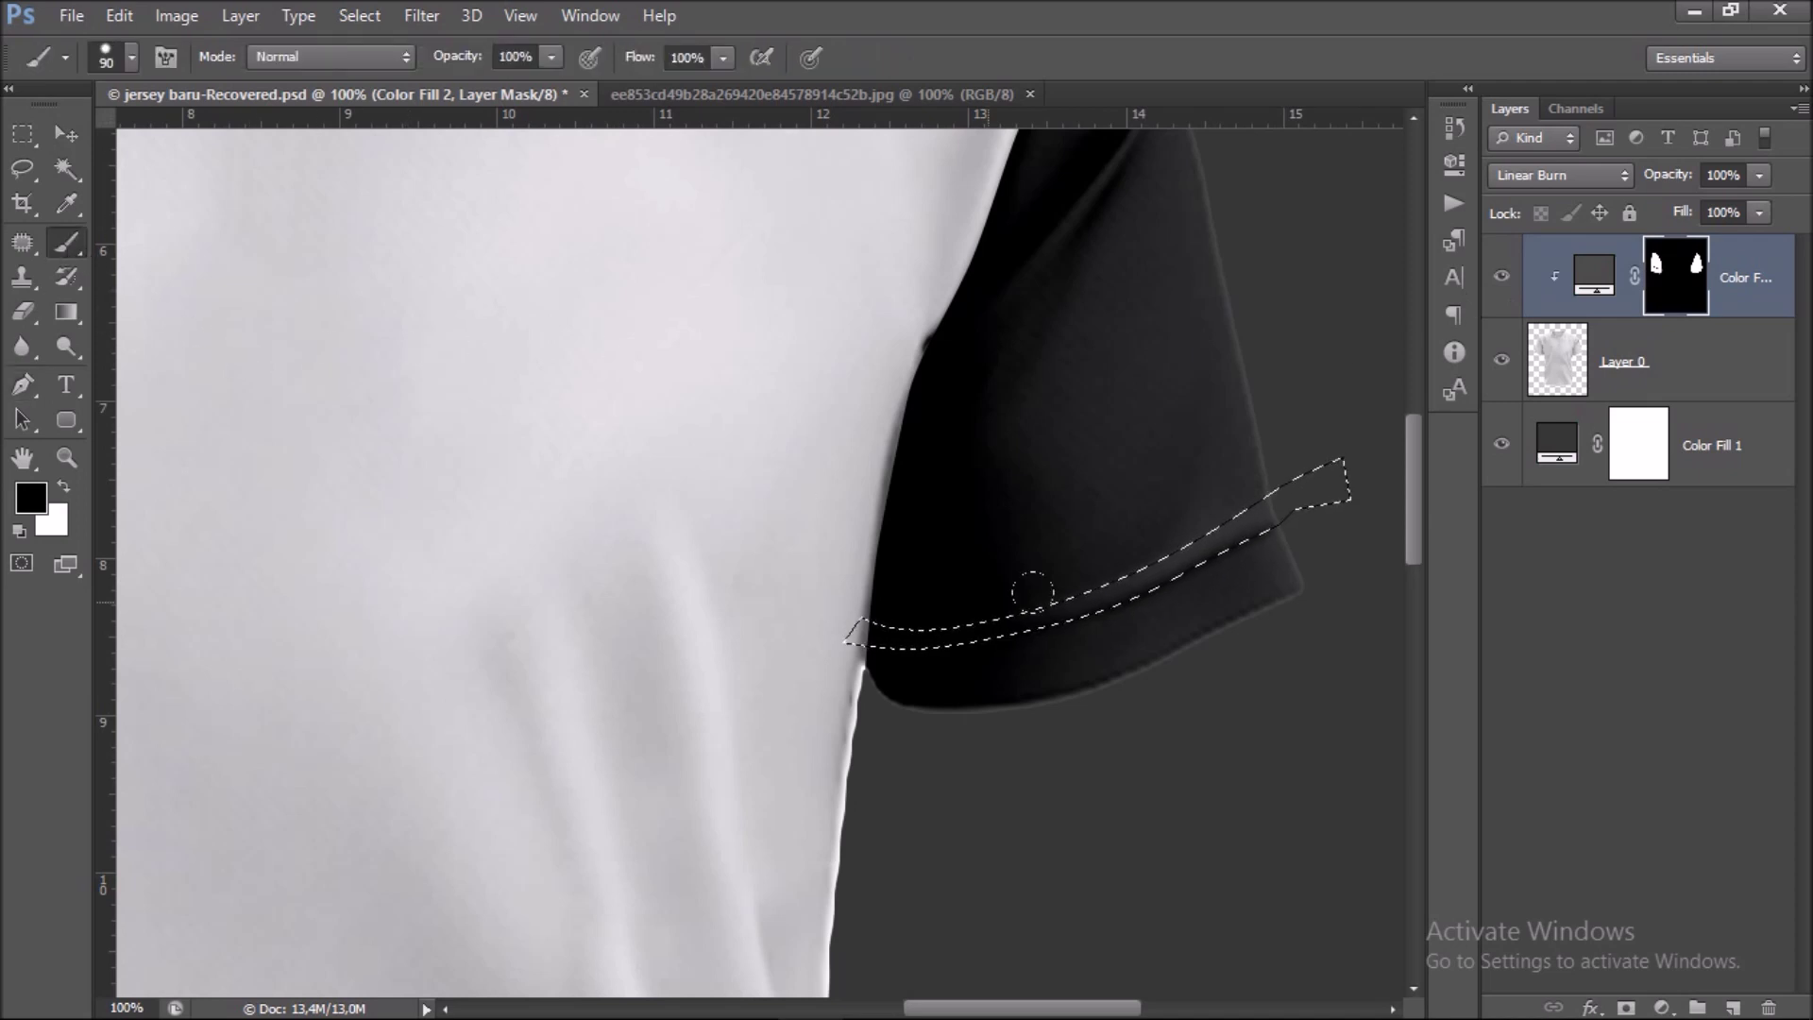
drag(864, 635, 1341, 477)
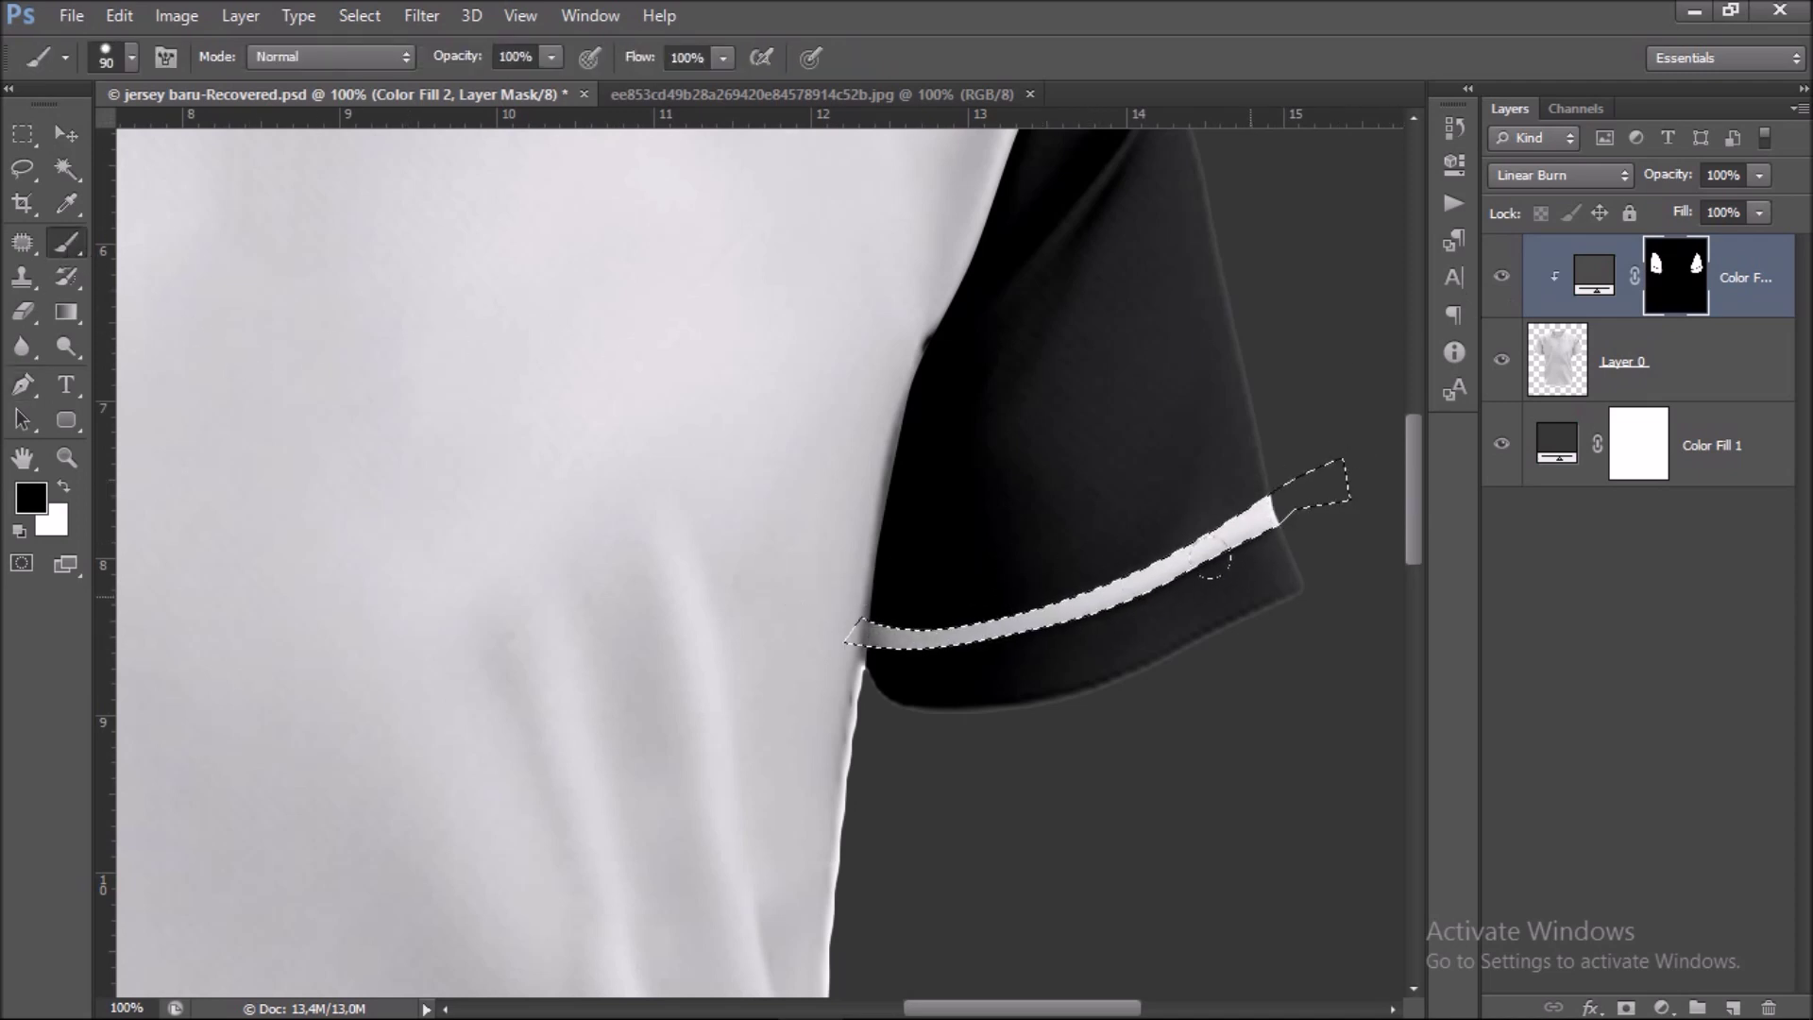
key(ctrl+minus)
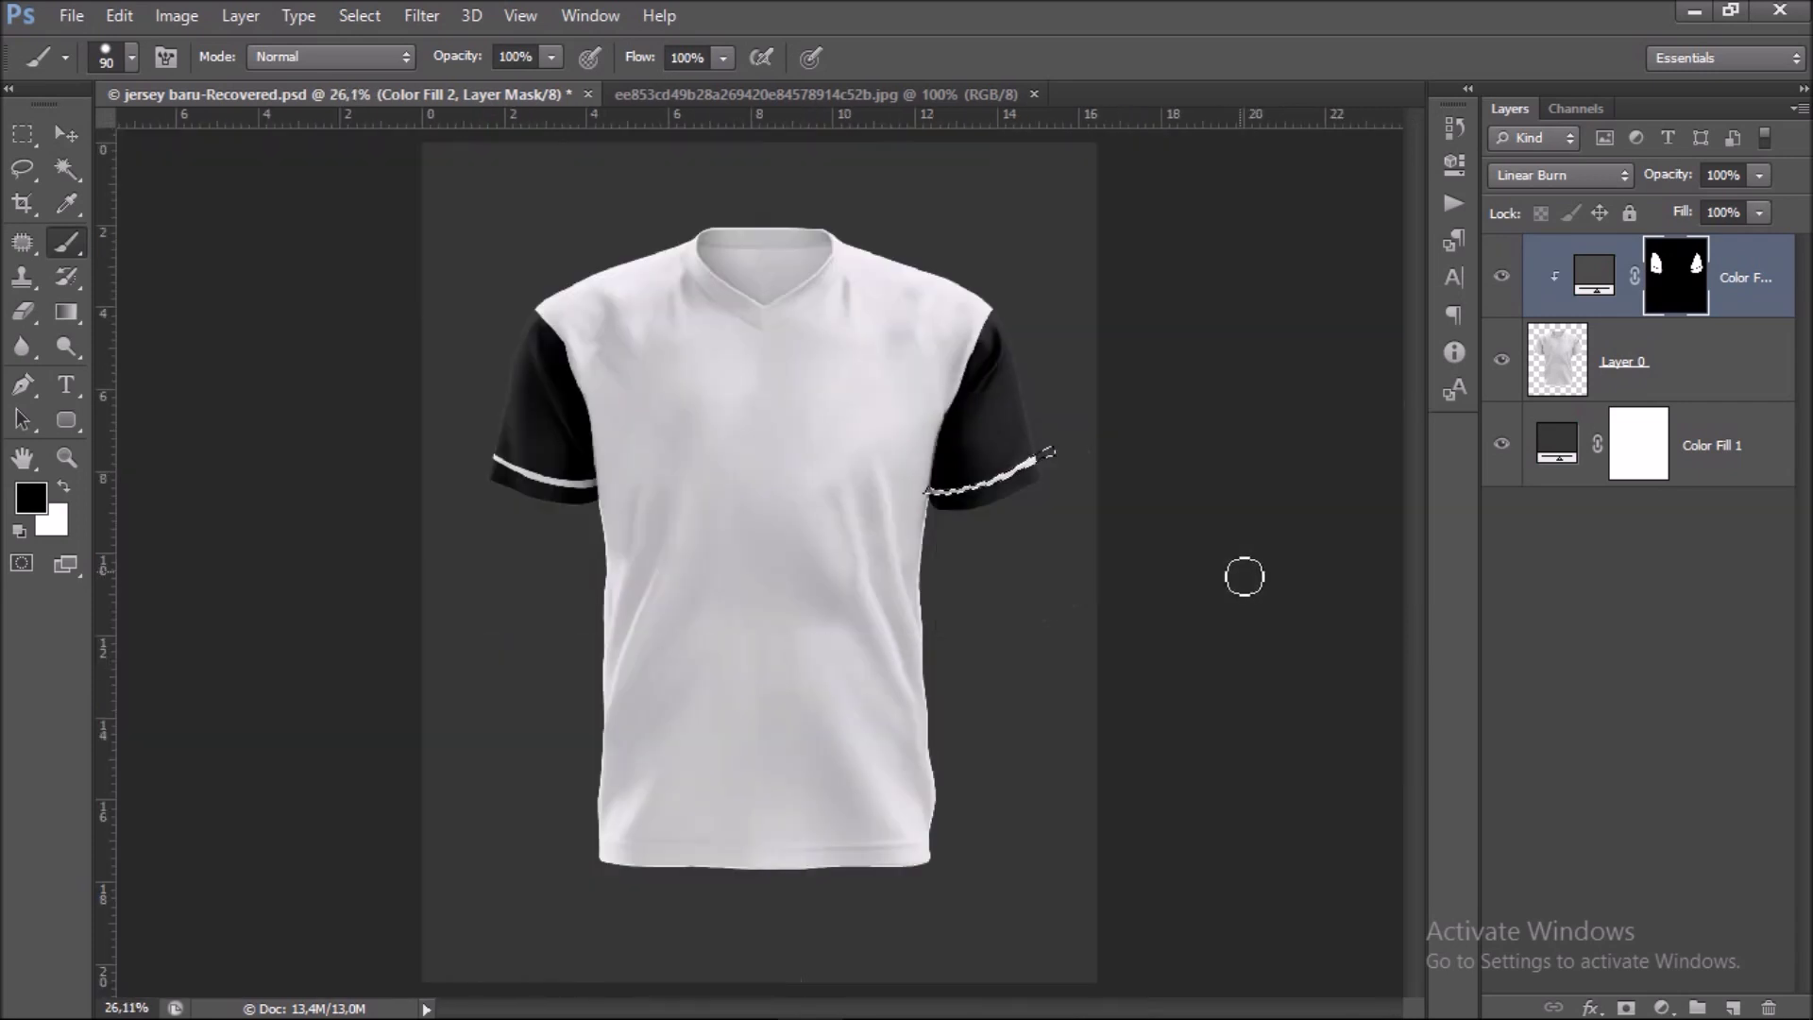
Deselect the sleeve band and zoom in three steps onto the V-neck collar.
key(ctrl+d)
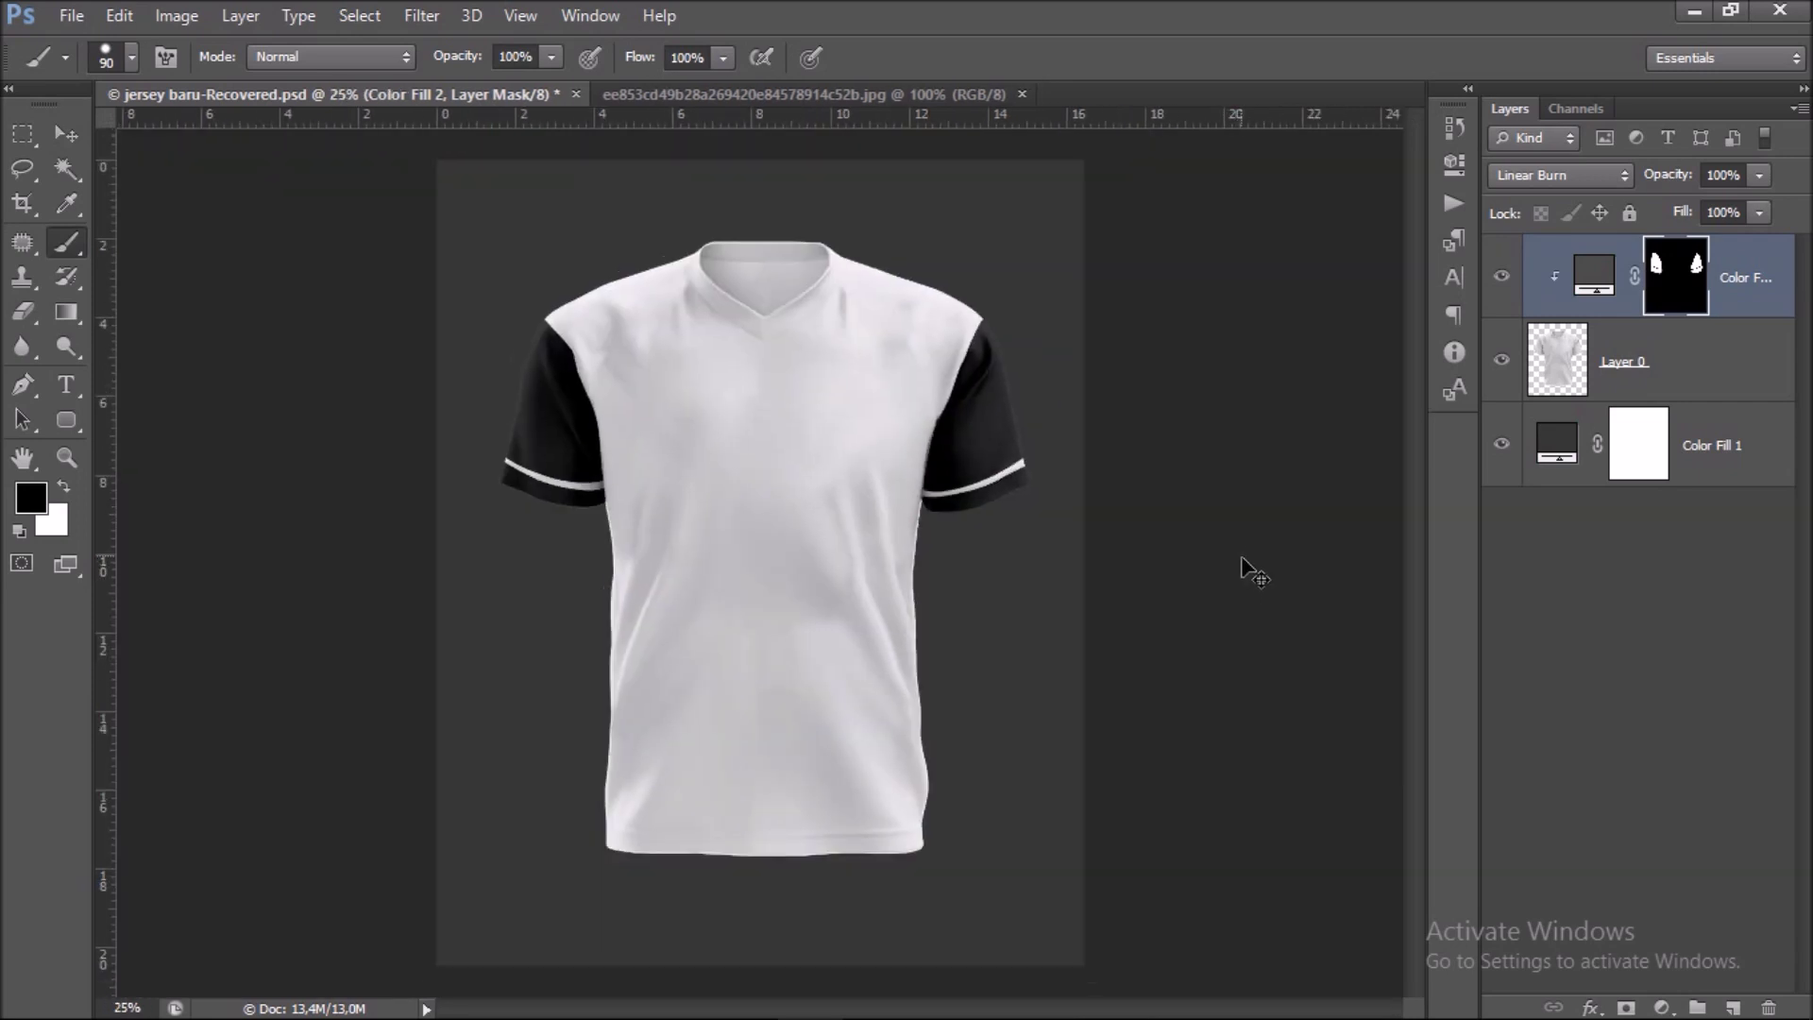
scroll(1228, 562, down, 2)
scroll(1053, 496, up, 1)
key(ctrl+plus)
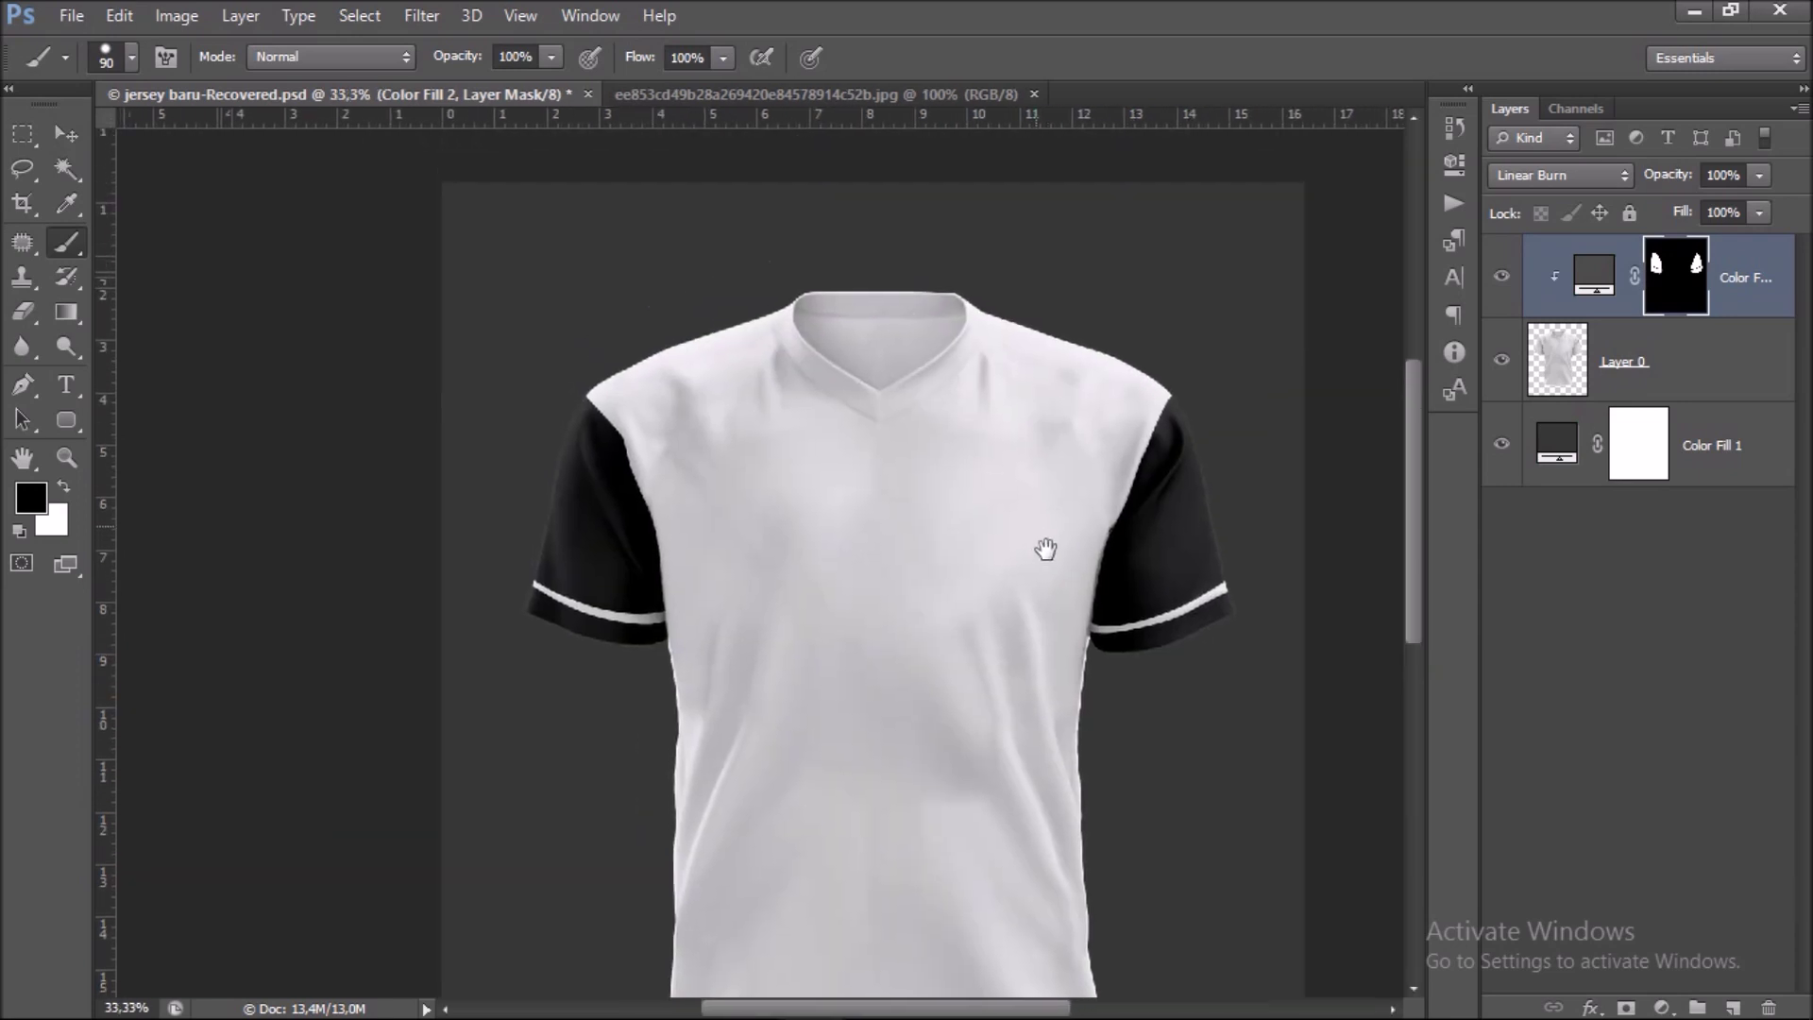
key(ctrl+plus)
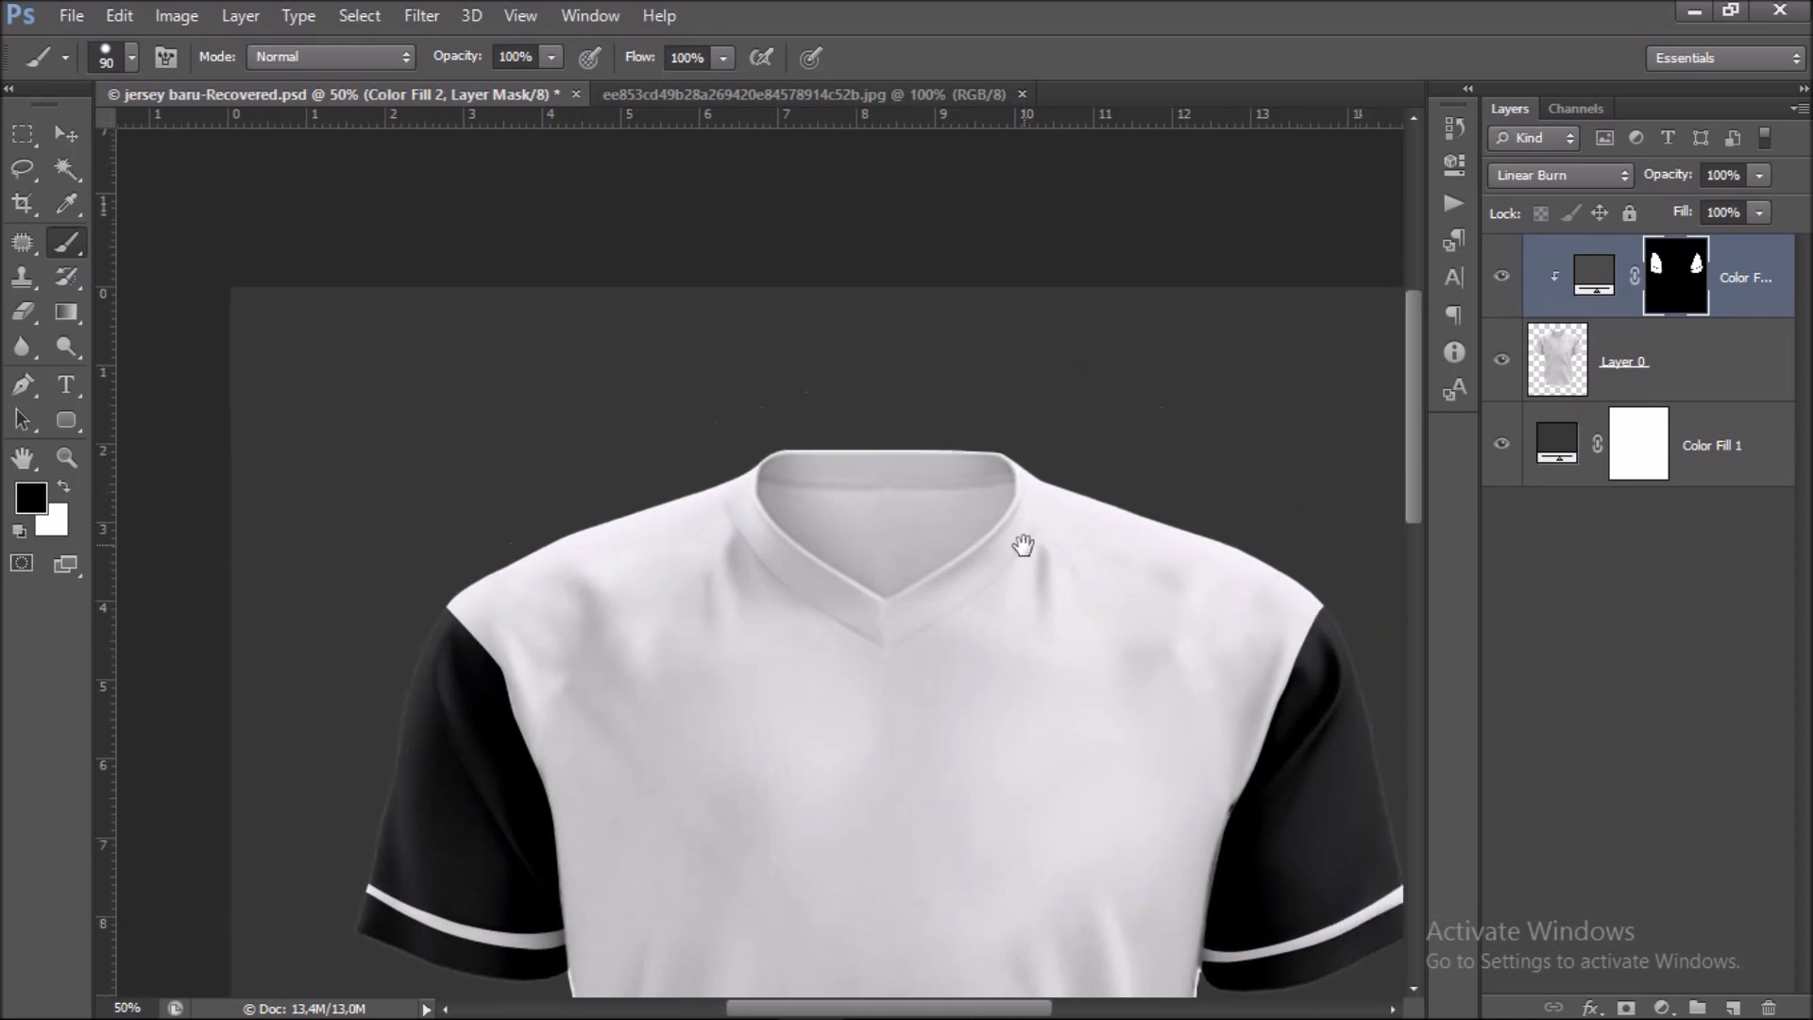
key(ctrl+plus)
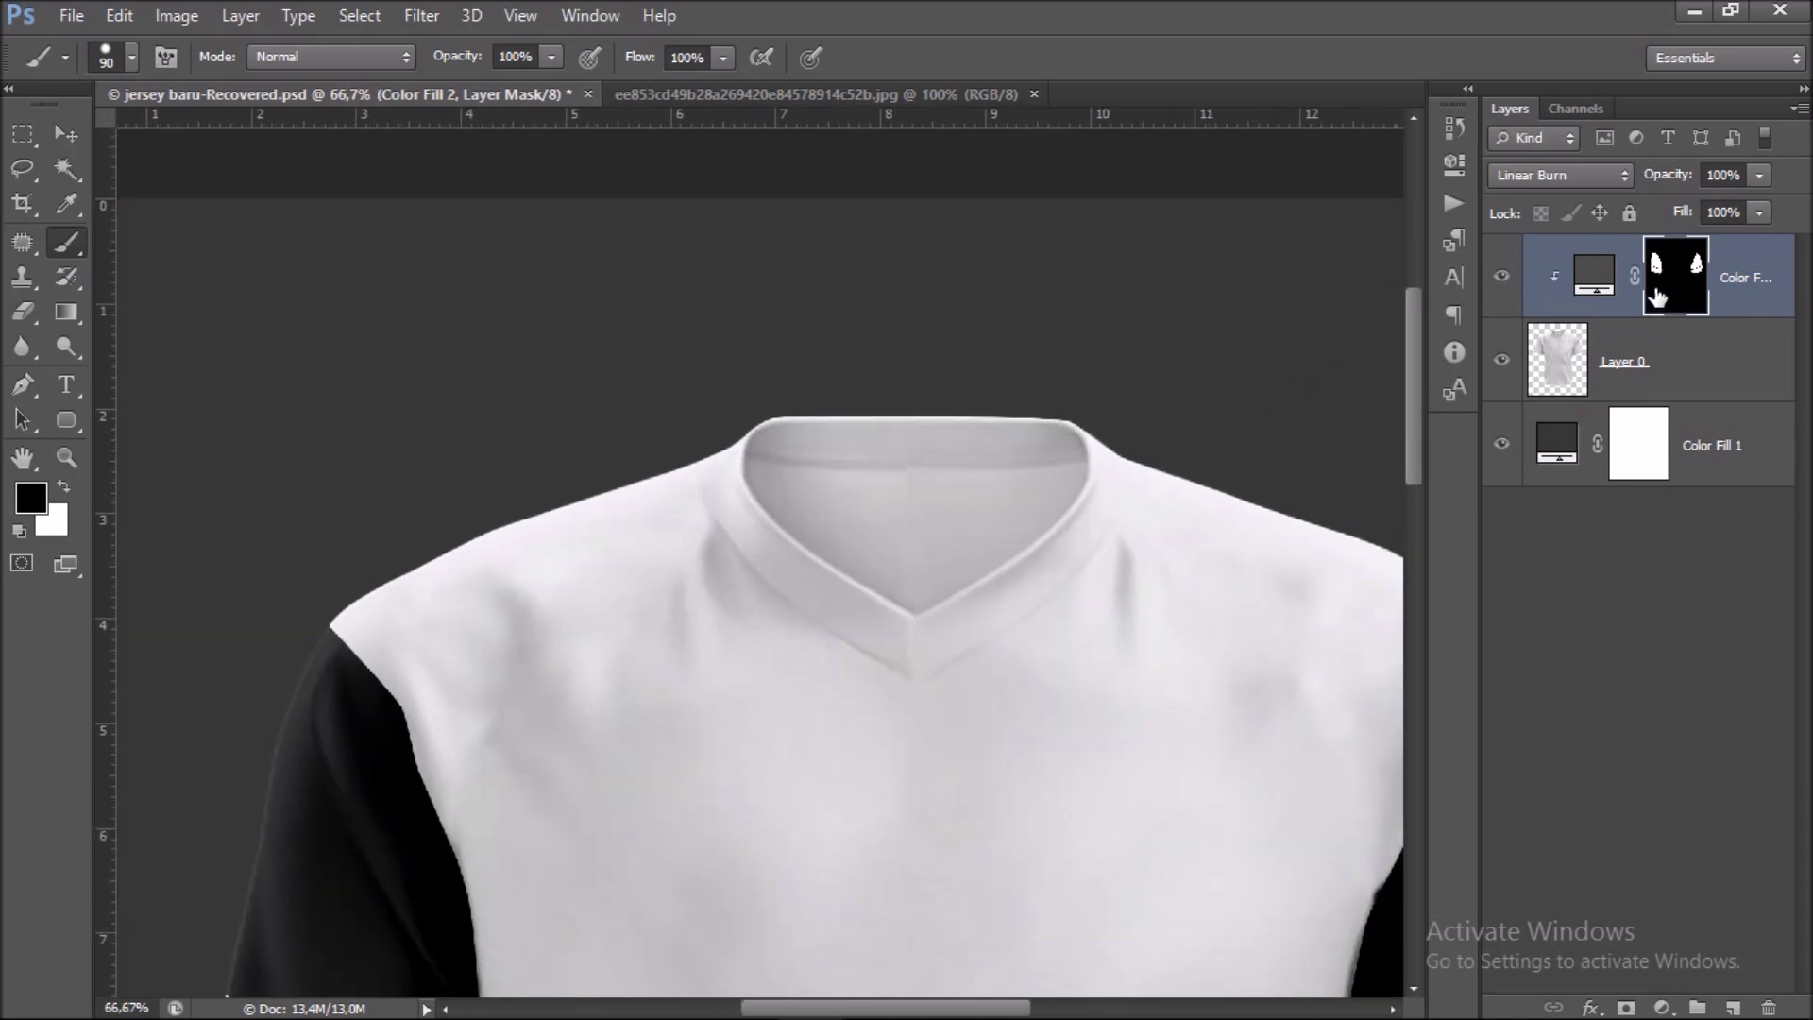
Pen-trace the collar's left side down to the bottom of the V-neck.
click(22, 384)
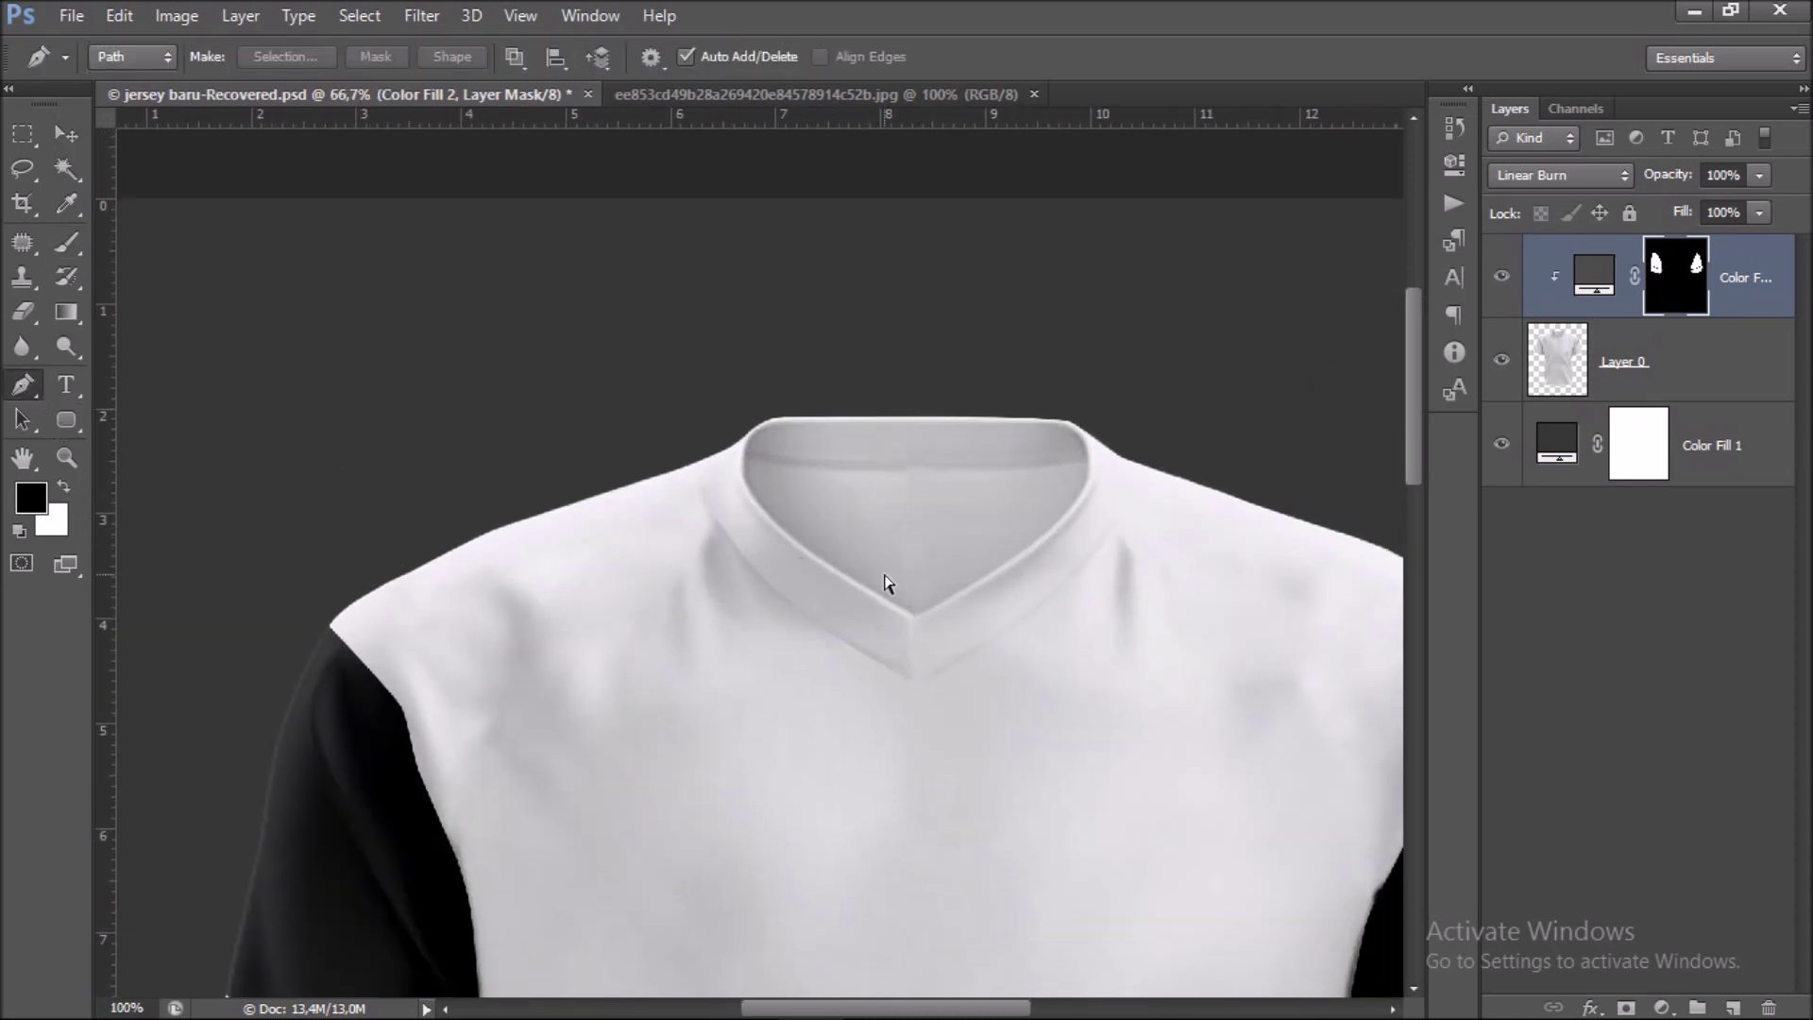
key(ctrl+plus)
click(689, 388)
drag(674, 461, 697, 510)
drag(745, 572, 761, 588)
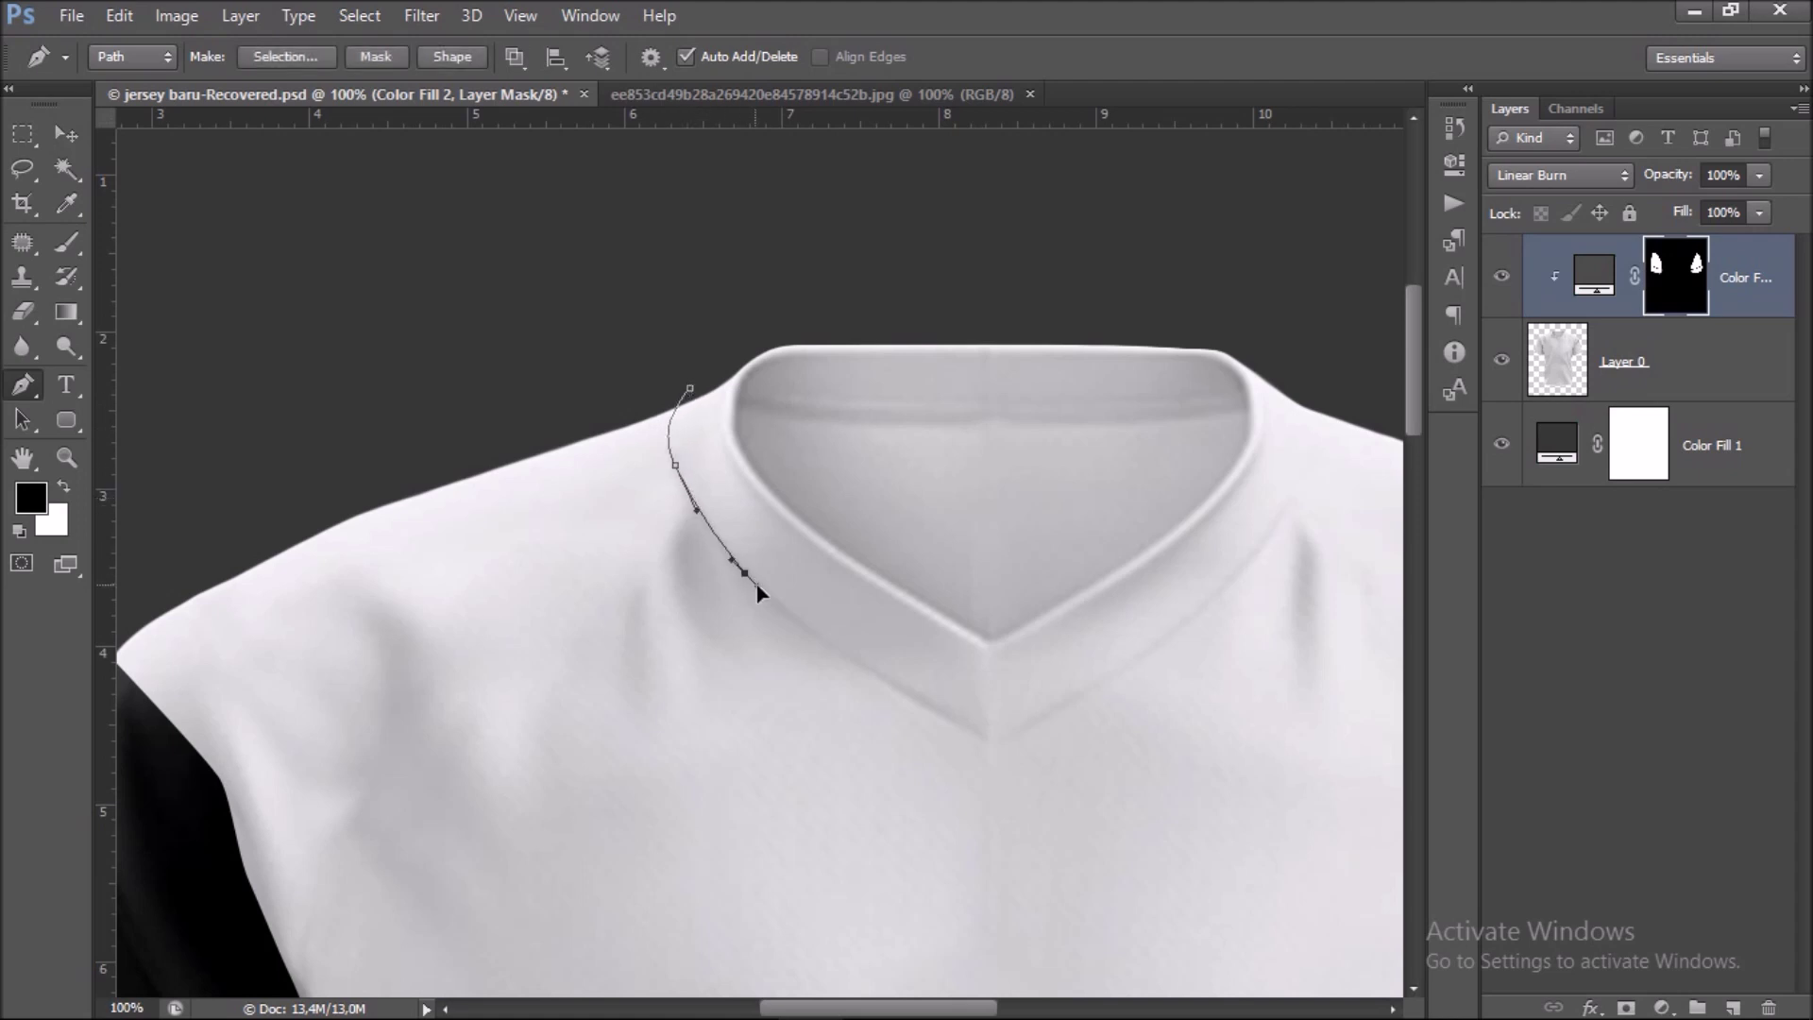
click(814, 636)
click(911, 708)
drag(992, 771, 850, 668)
click(842, 642)
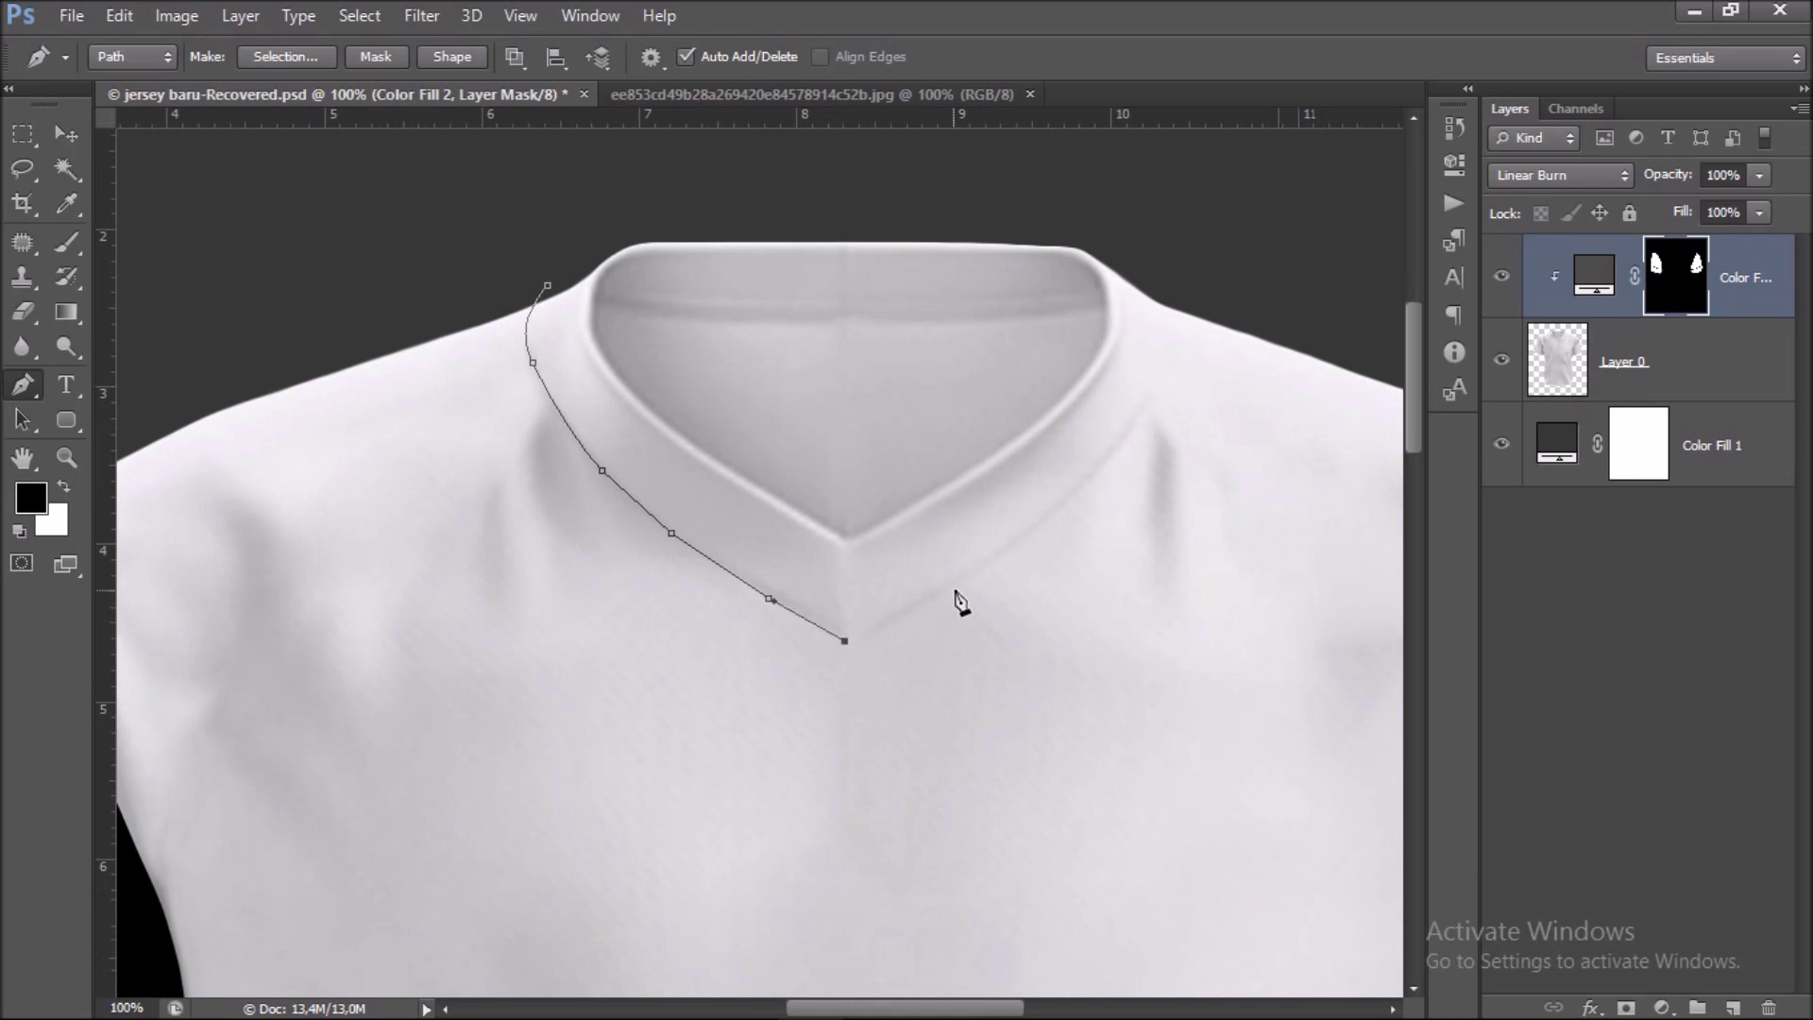
Continue the collar outline up the right side and over the top, closing it at the start.
drag(982, 567, 1001, 553)
drag(1106, 462, 1062, 605)
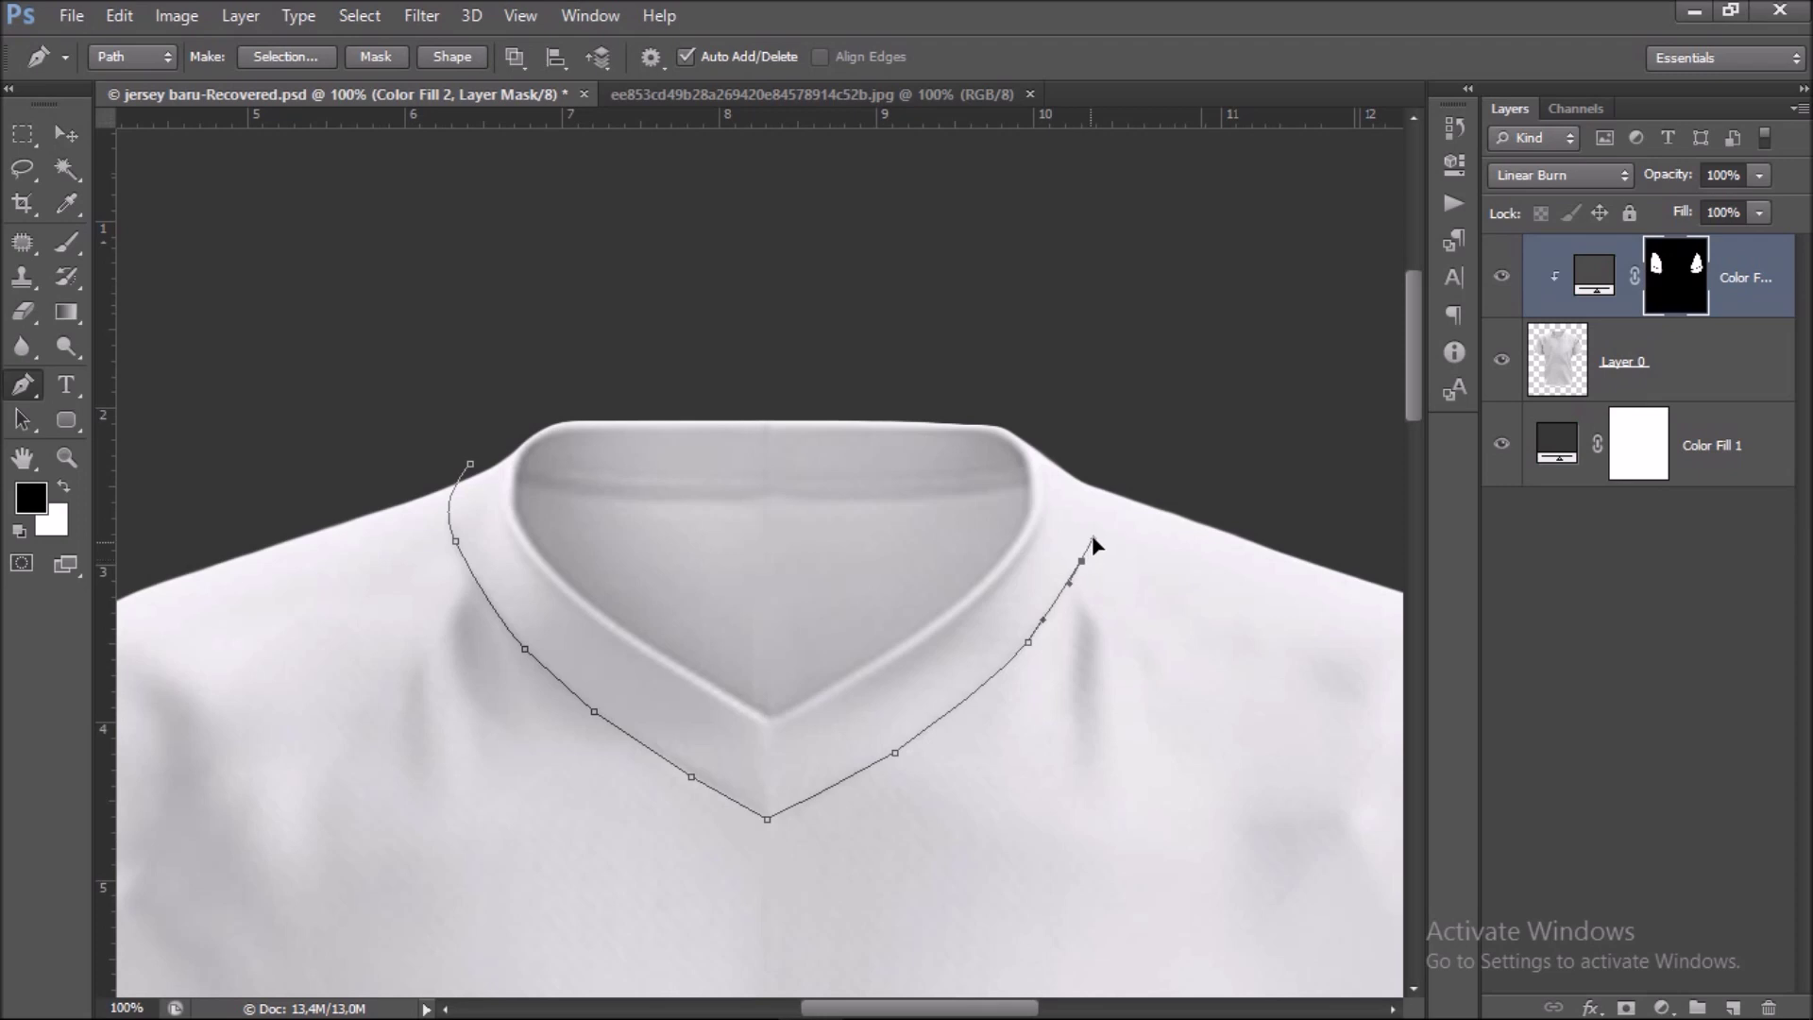
click(1096, 489)
click(1089, 439)
click(983, 330)
click(774, 314)
click(597, 331)
drag(524, 357, 487, 413)
click(472, 465)
Turn the collar path into a selection and paint it white on the Color Fill 2 mask.
right_click(615, 445)
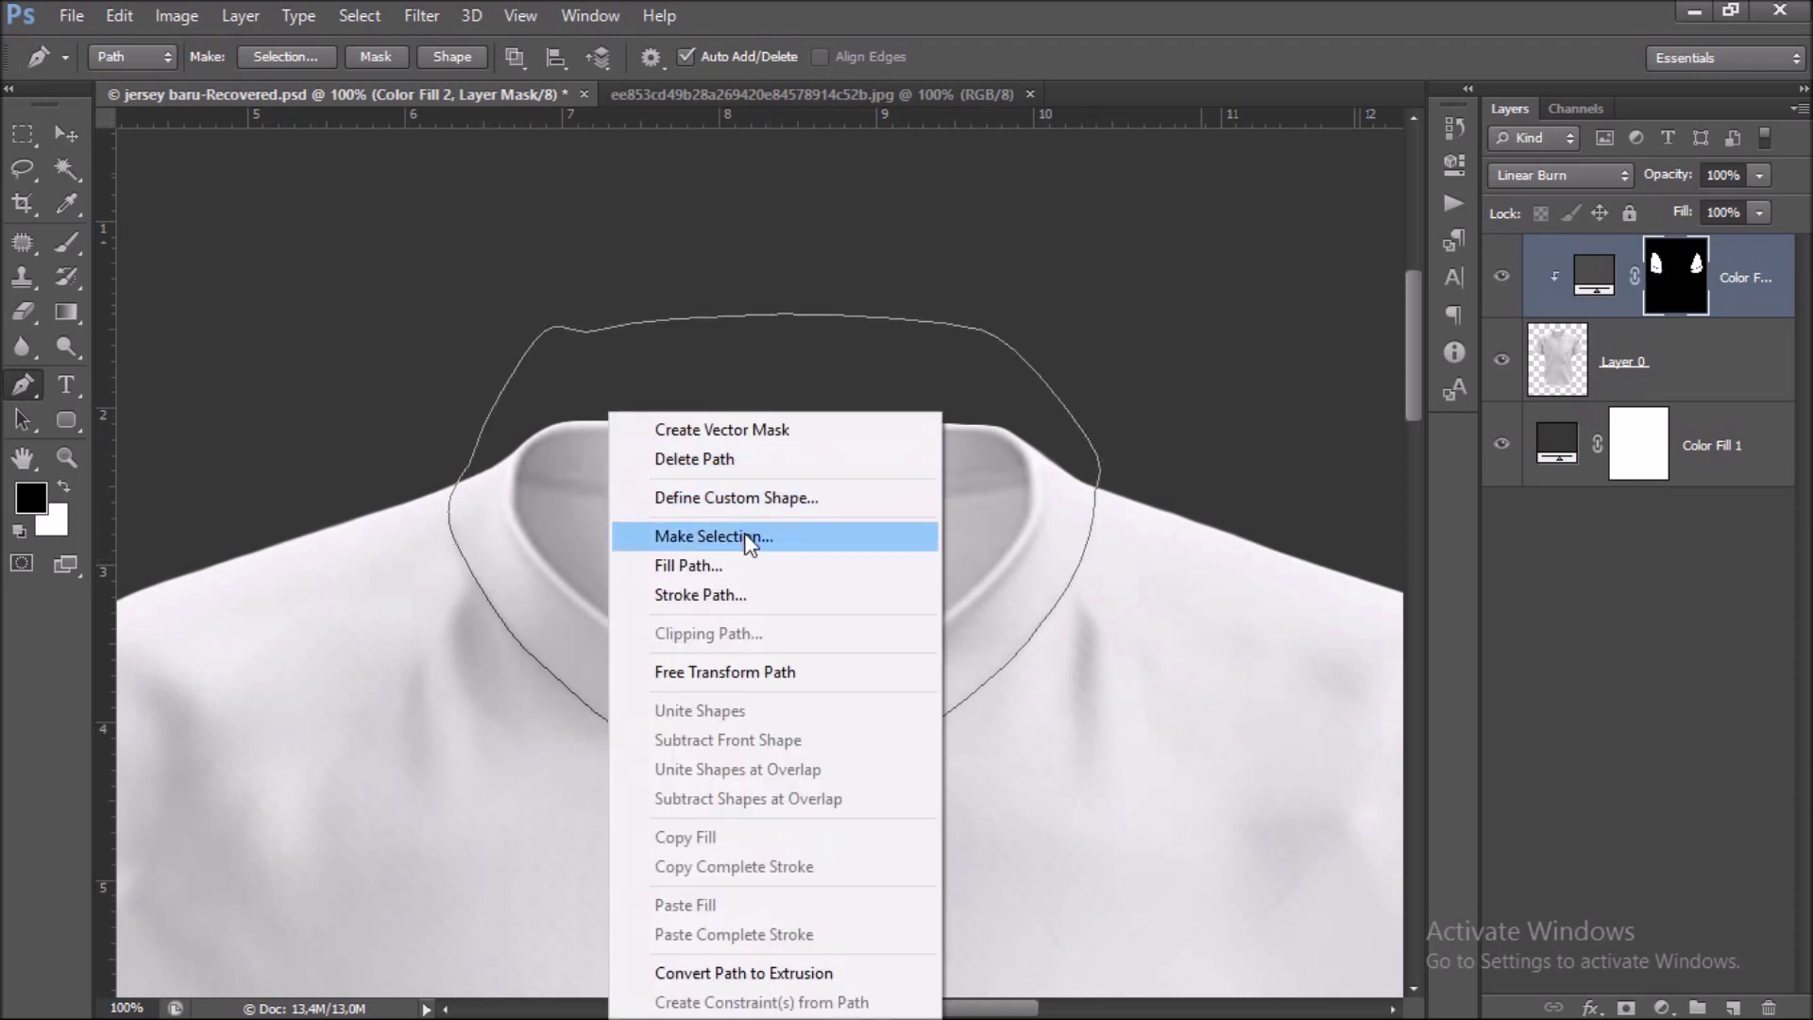
click(748, 529)
click(1044, 282)
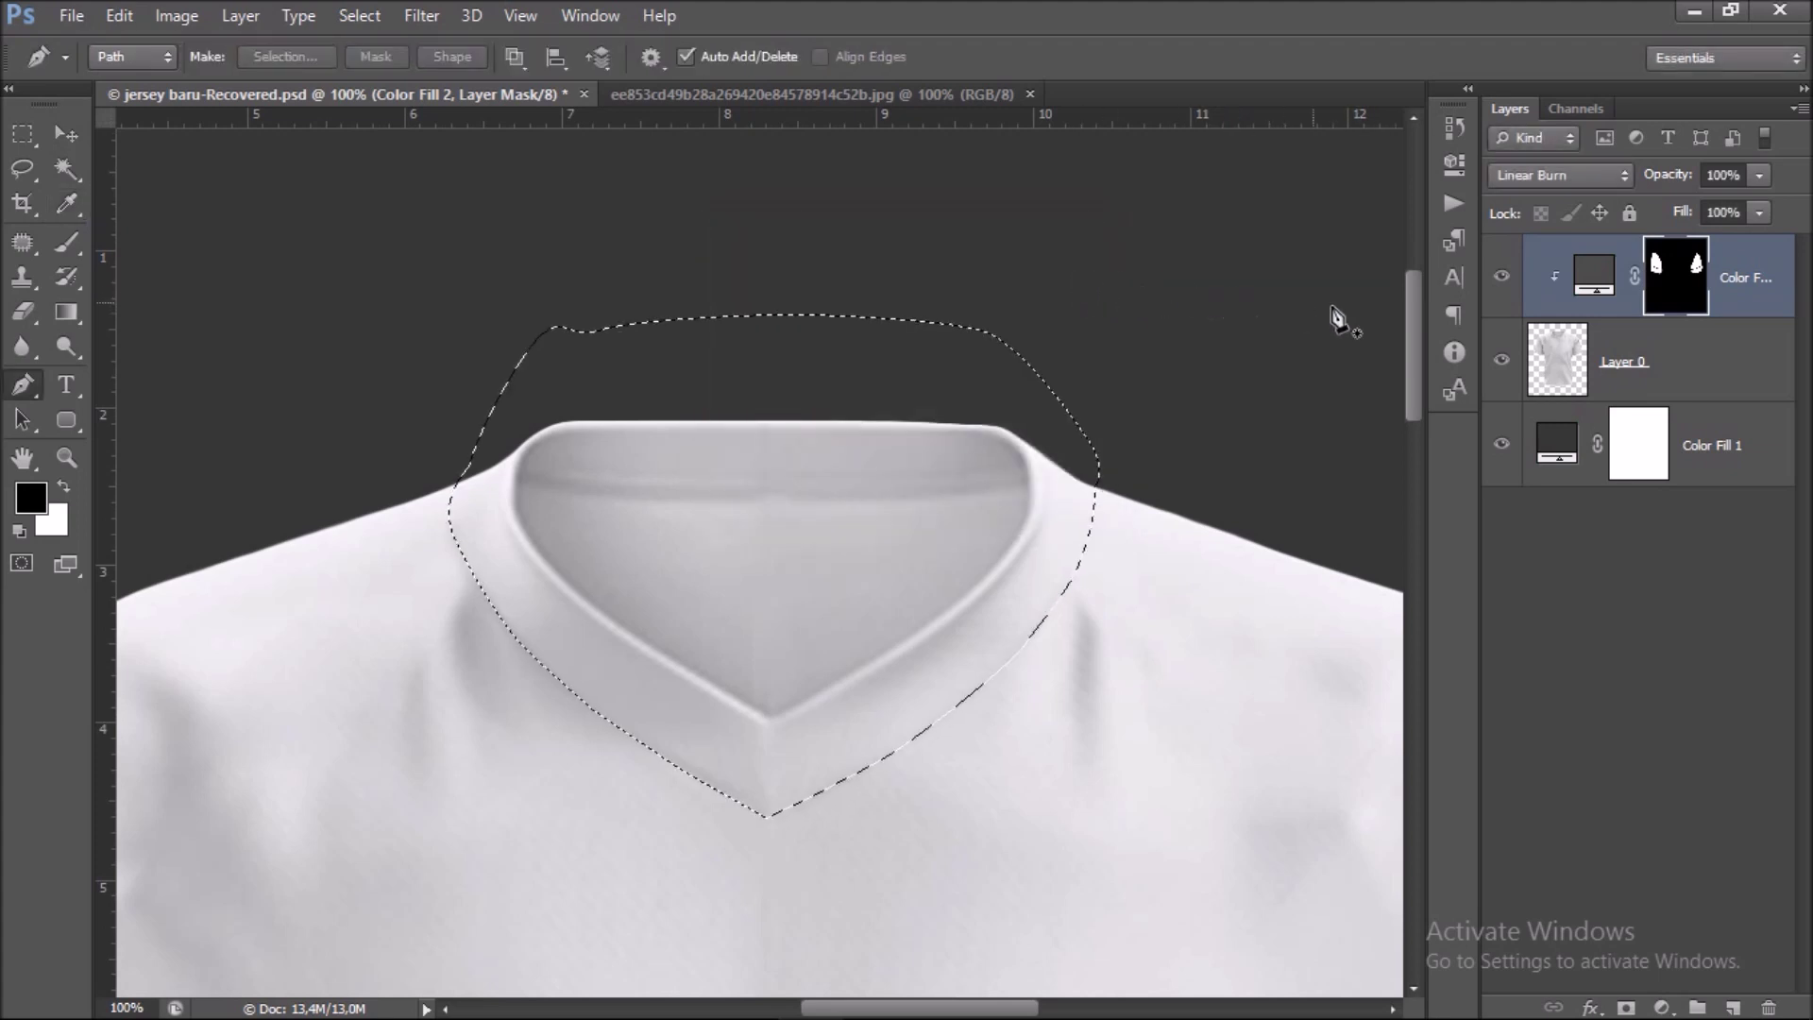
click(66, 242)
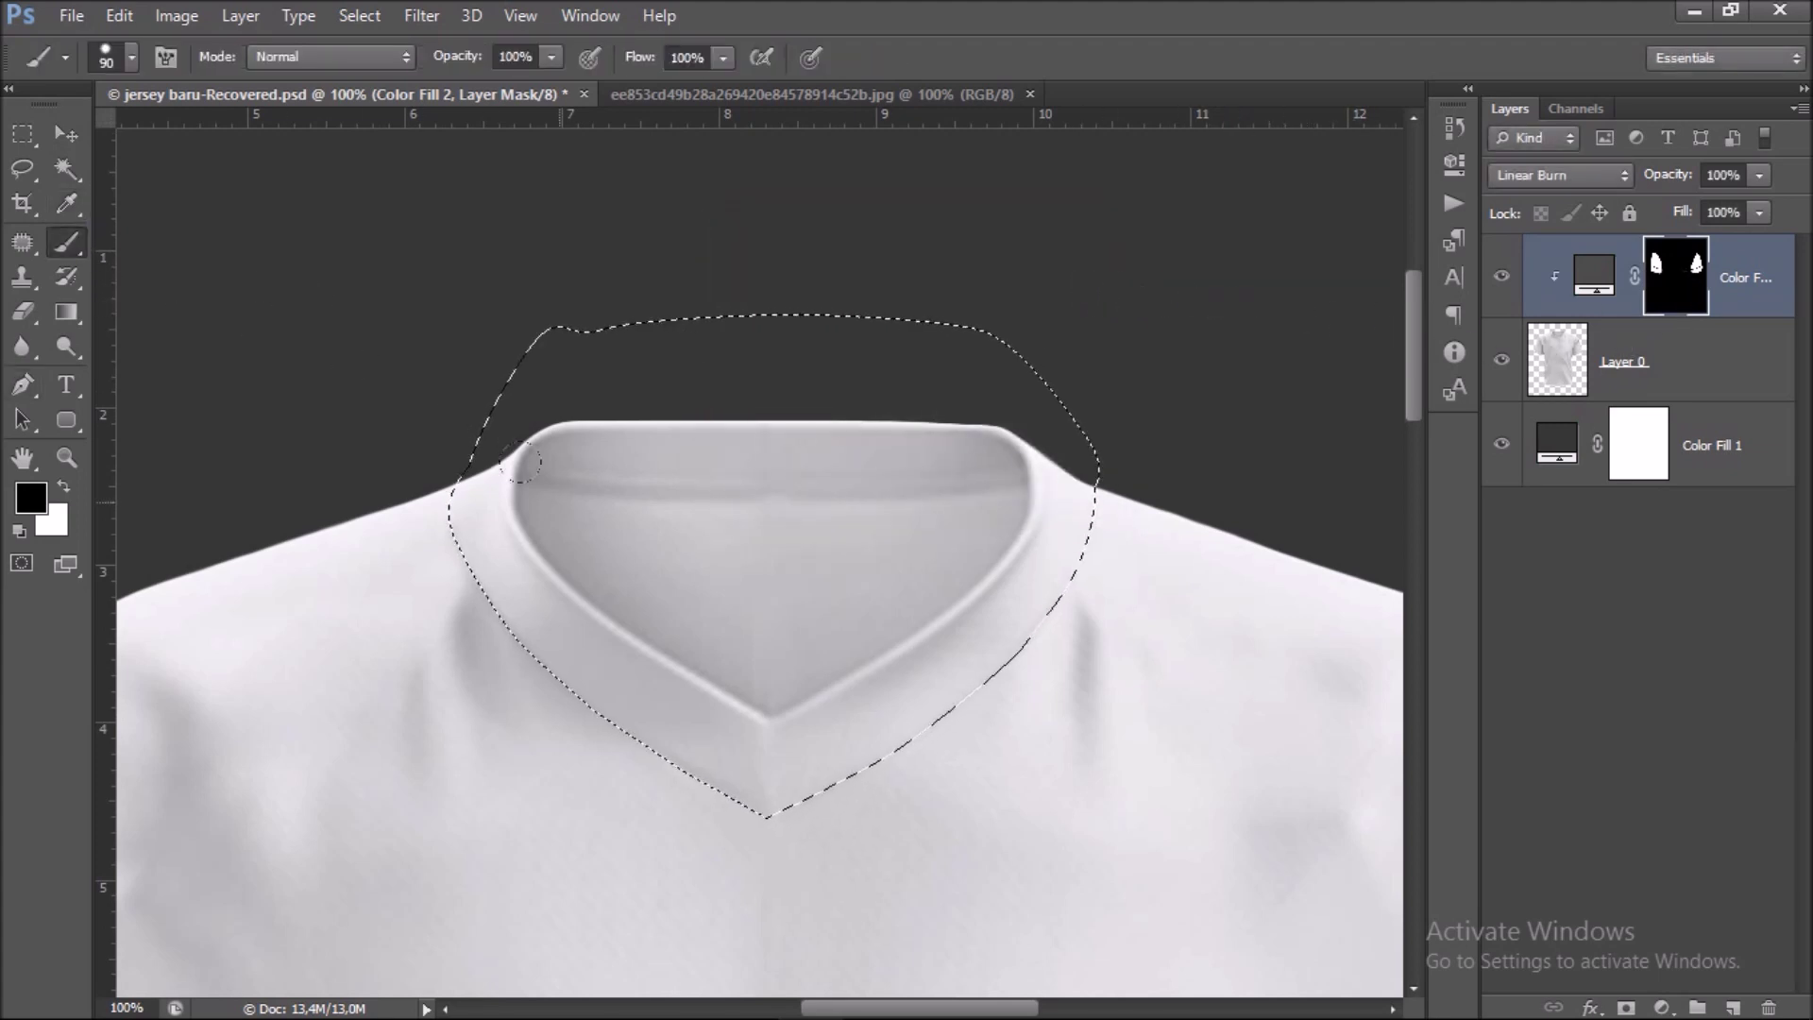
key(x)
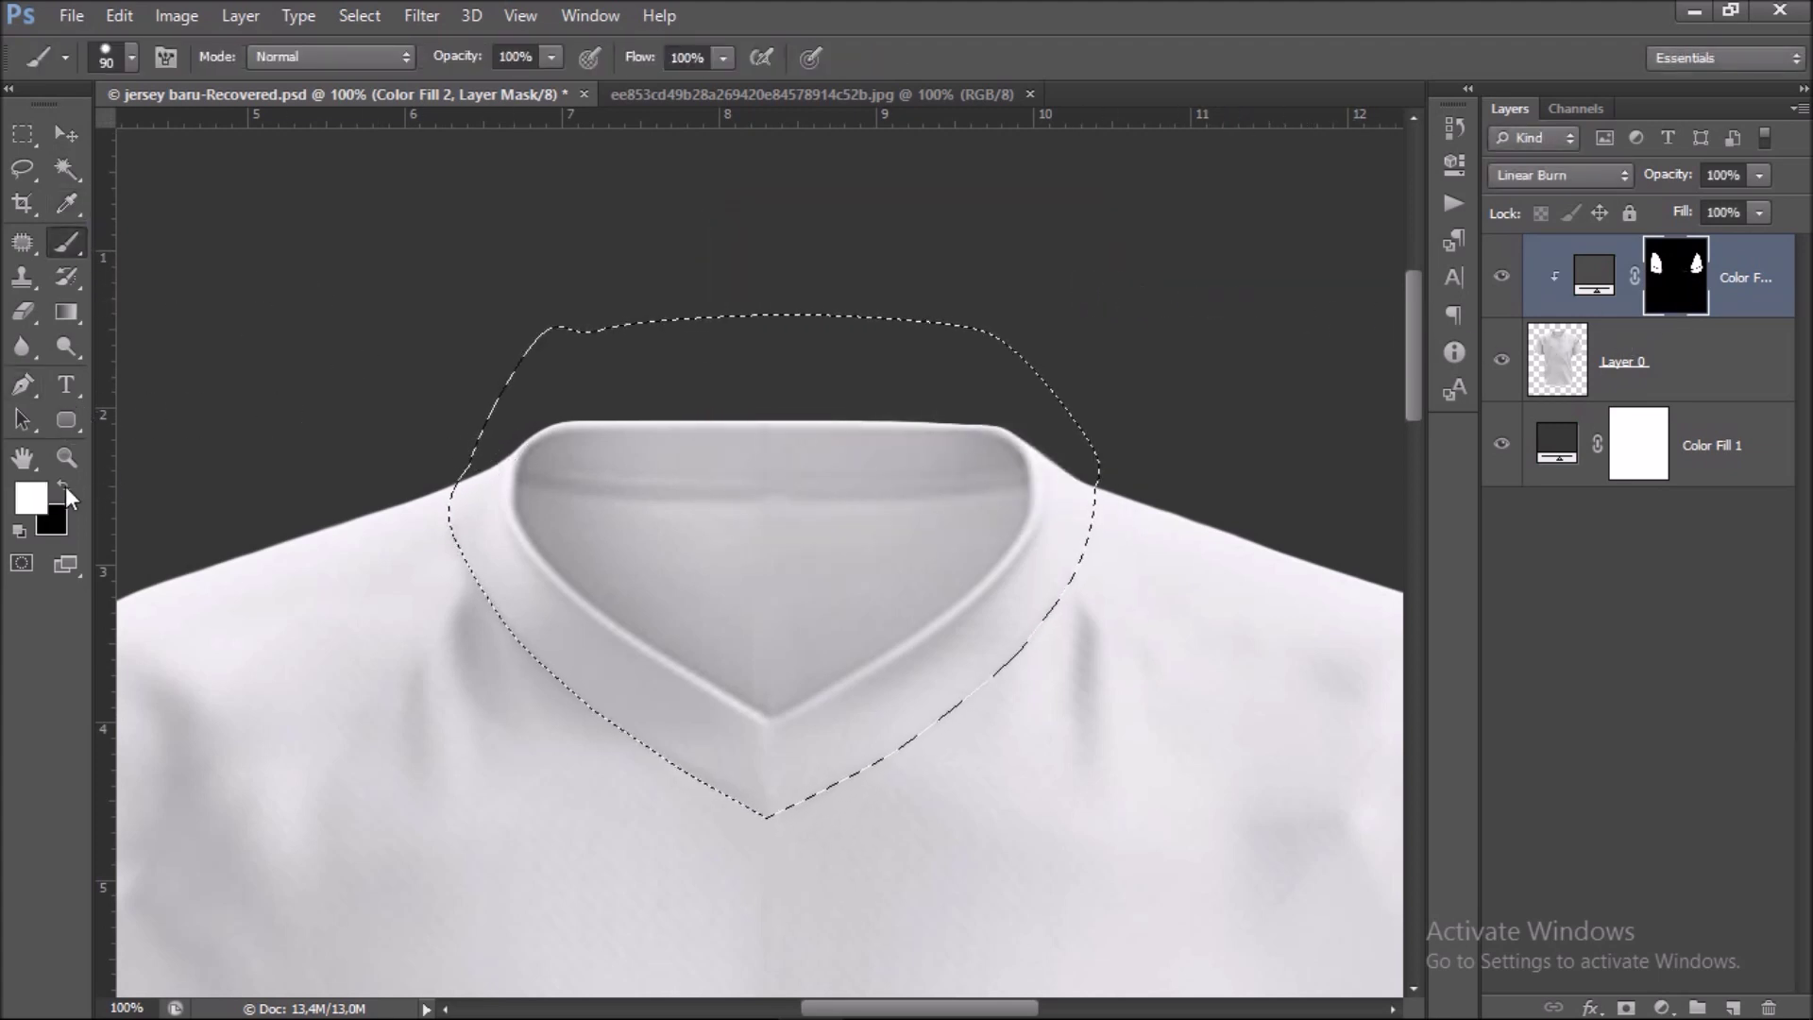
mouse_move(514, 528)
mouse_down()
mouse_move(470, 503)
mouse_move(1051, 467)
mouse_move(499, 392)
mouse_up()
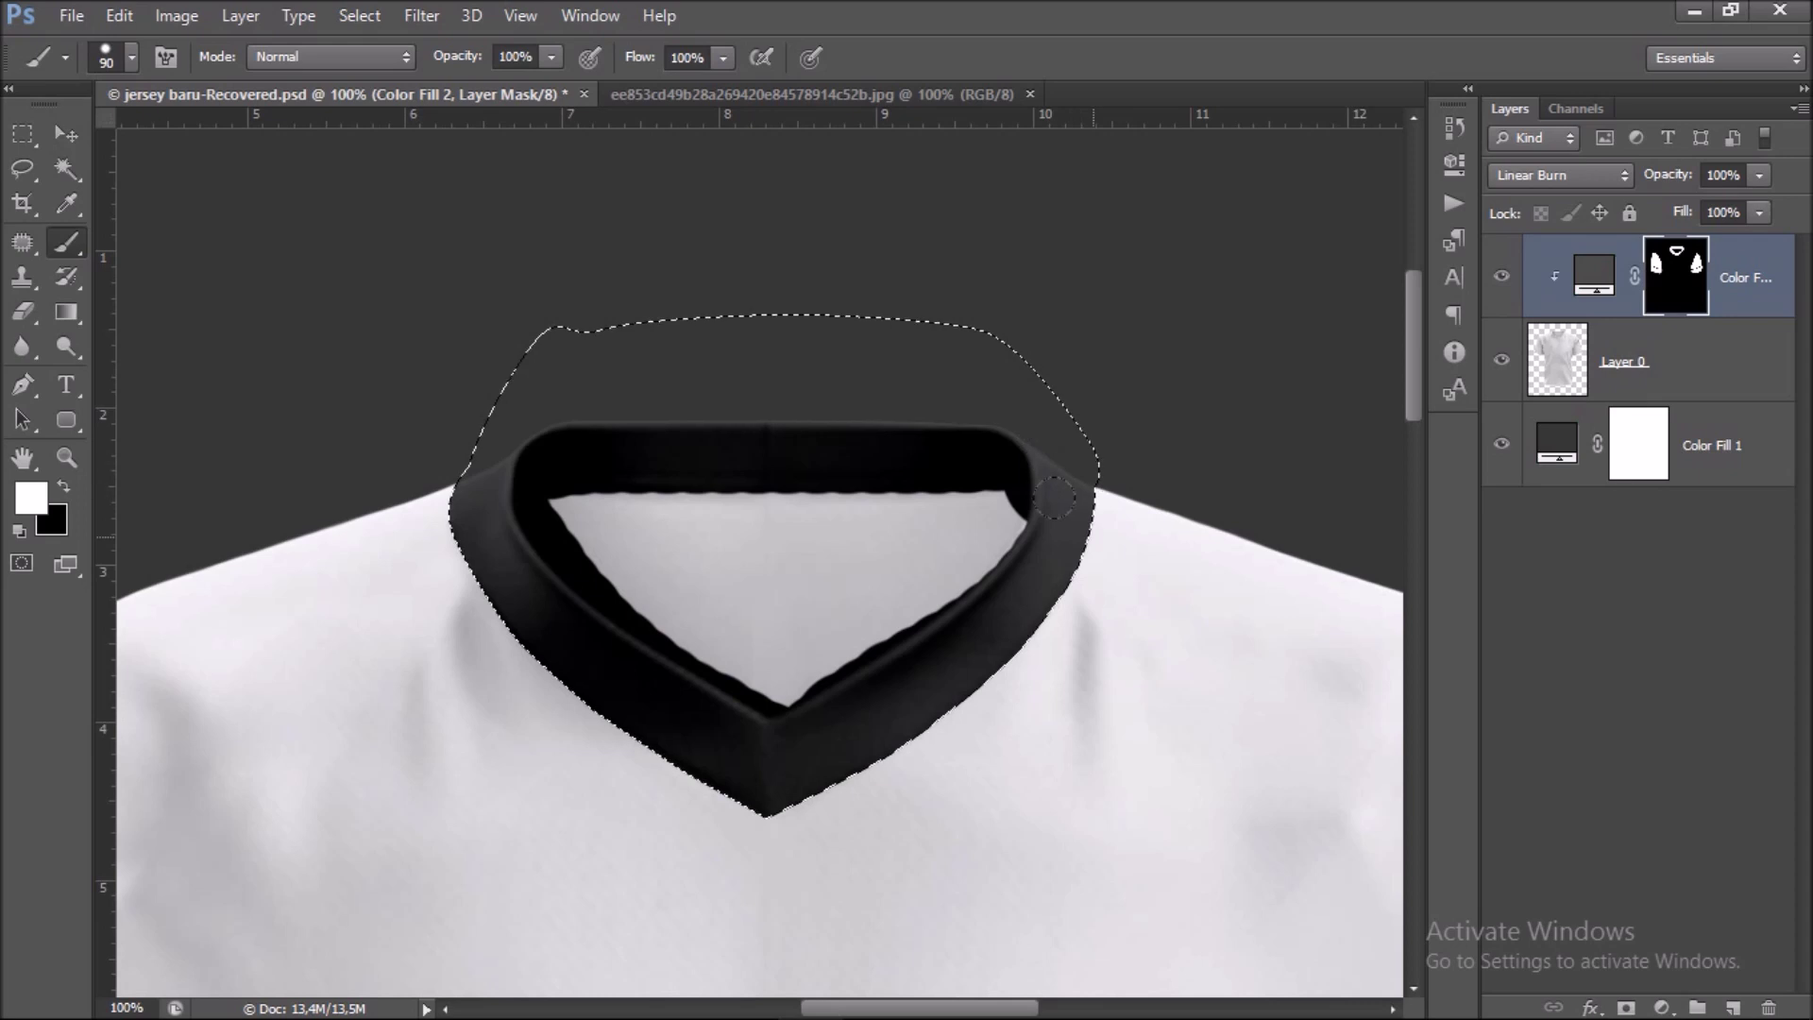
Deselect, zoom to 200% and hide the Color Fill 2 black fill layer.
key(ctrl+d)
key(ctrl+plus)
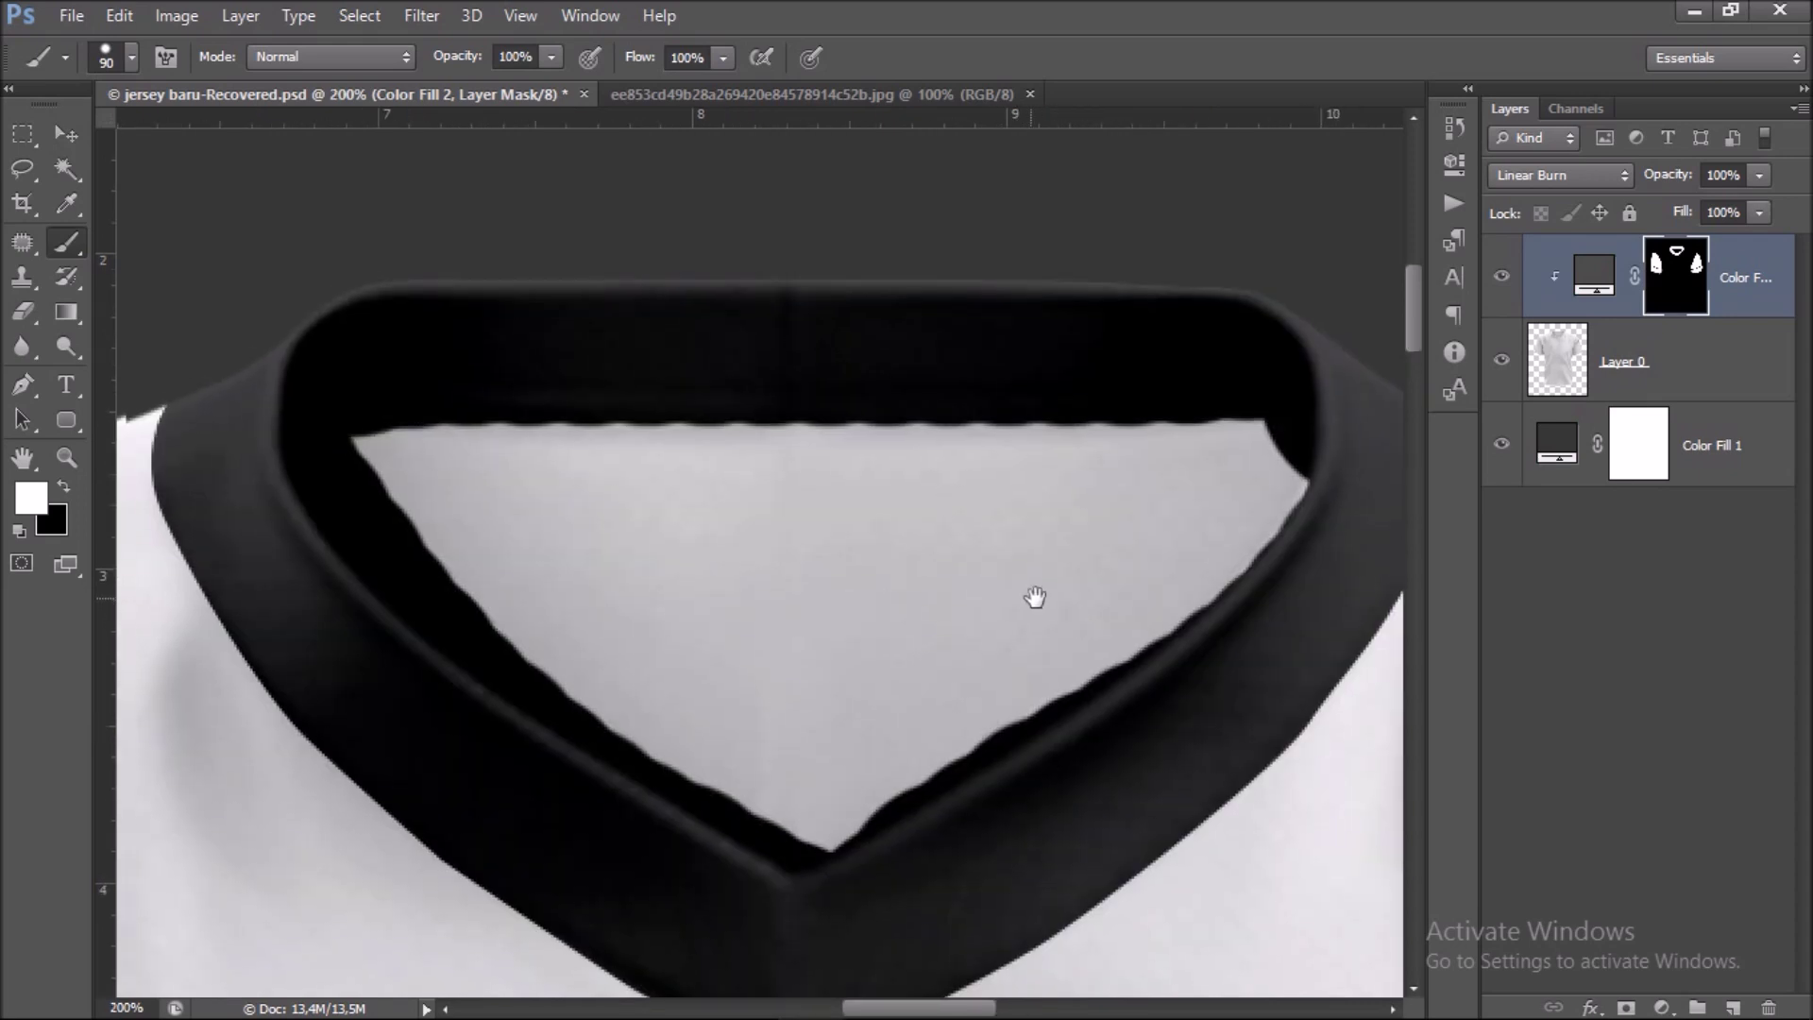
click(1502, 278)
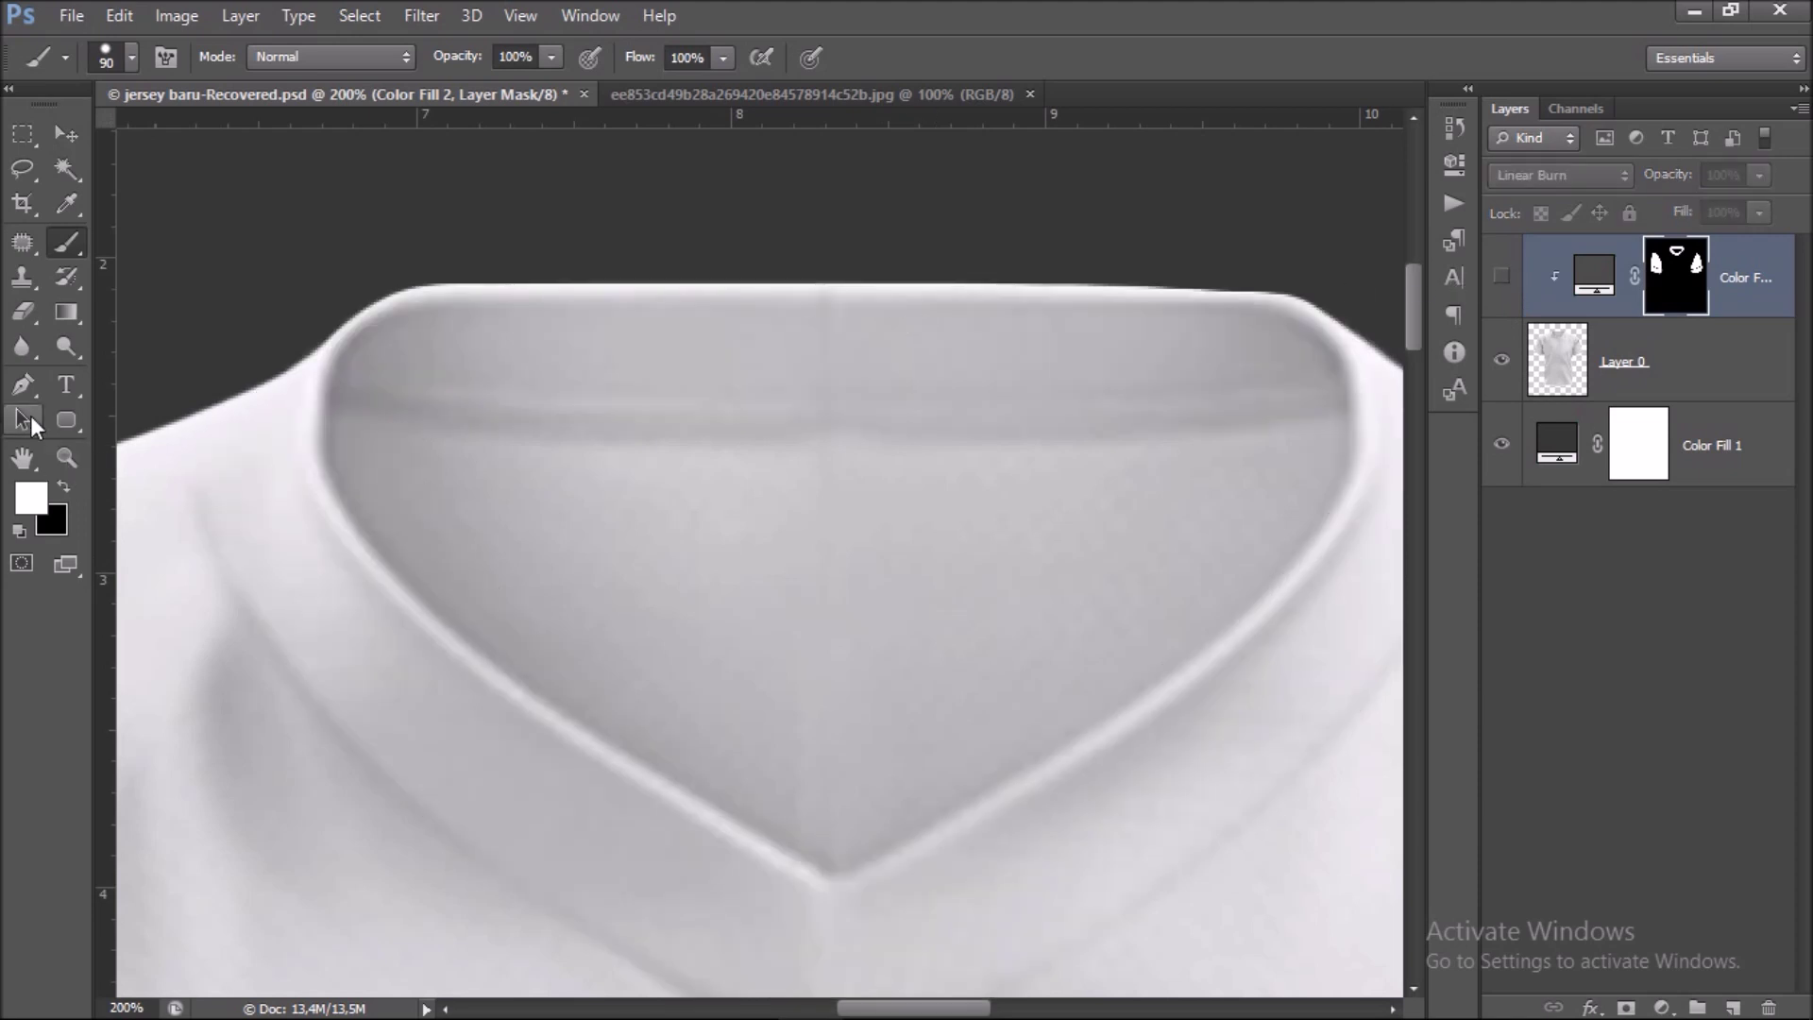
Pen-trace the inner neckline from the left collar edge down to the V's bottom.
click(23, 384)
click(328, 408)
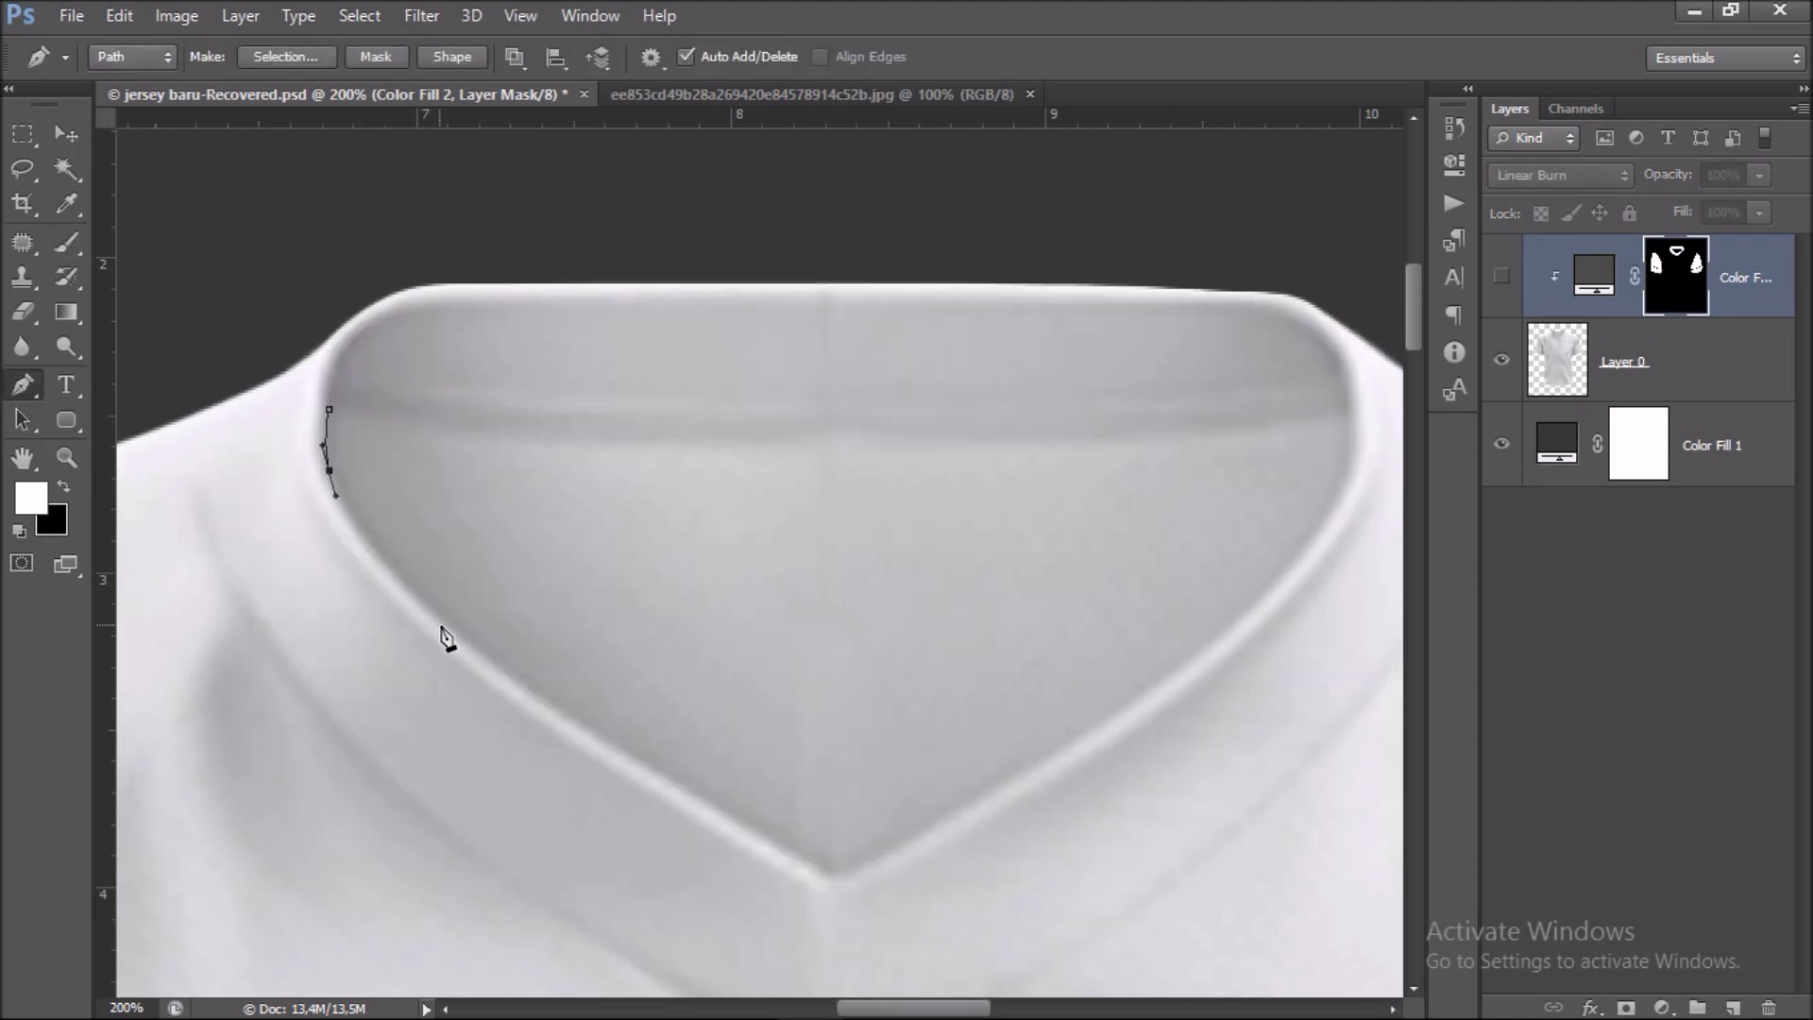
drag(463, 643, 503, 659)
drag(604, 735, 528, 602)
key(ctrl+z)
mouse_move(409, 523)
mouse_down()
mouse_move(492, 585)
mouse_move(480, 481)
mouse_up()
click(612, 623)
click(687, 665)
Trace the inner neckline up its right side to the top of the collar.
click(905, 547)
click(985, 492)
click(1065, 438)
drag(1085, 417, 957, 631)
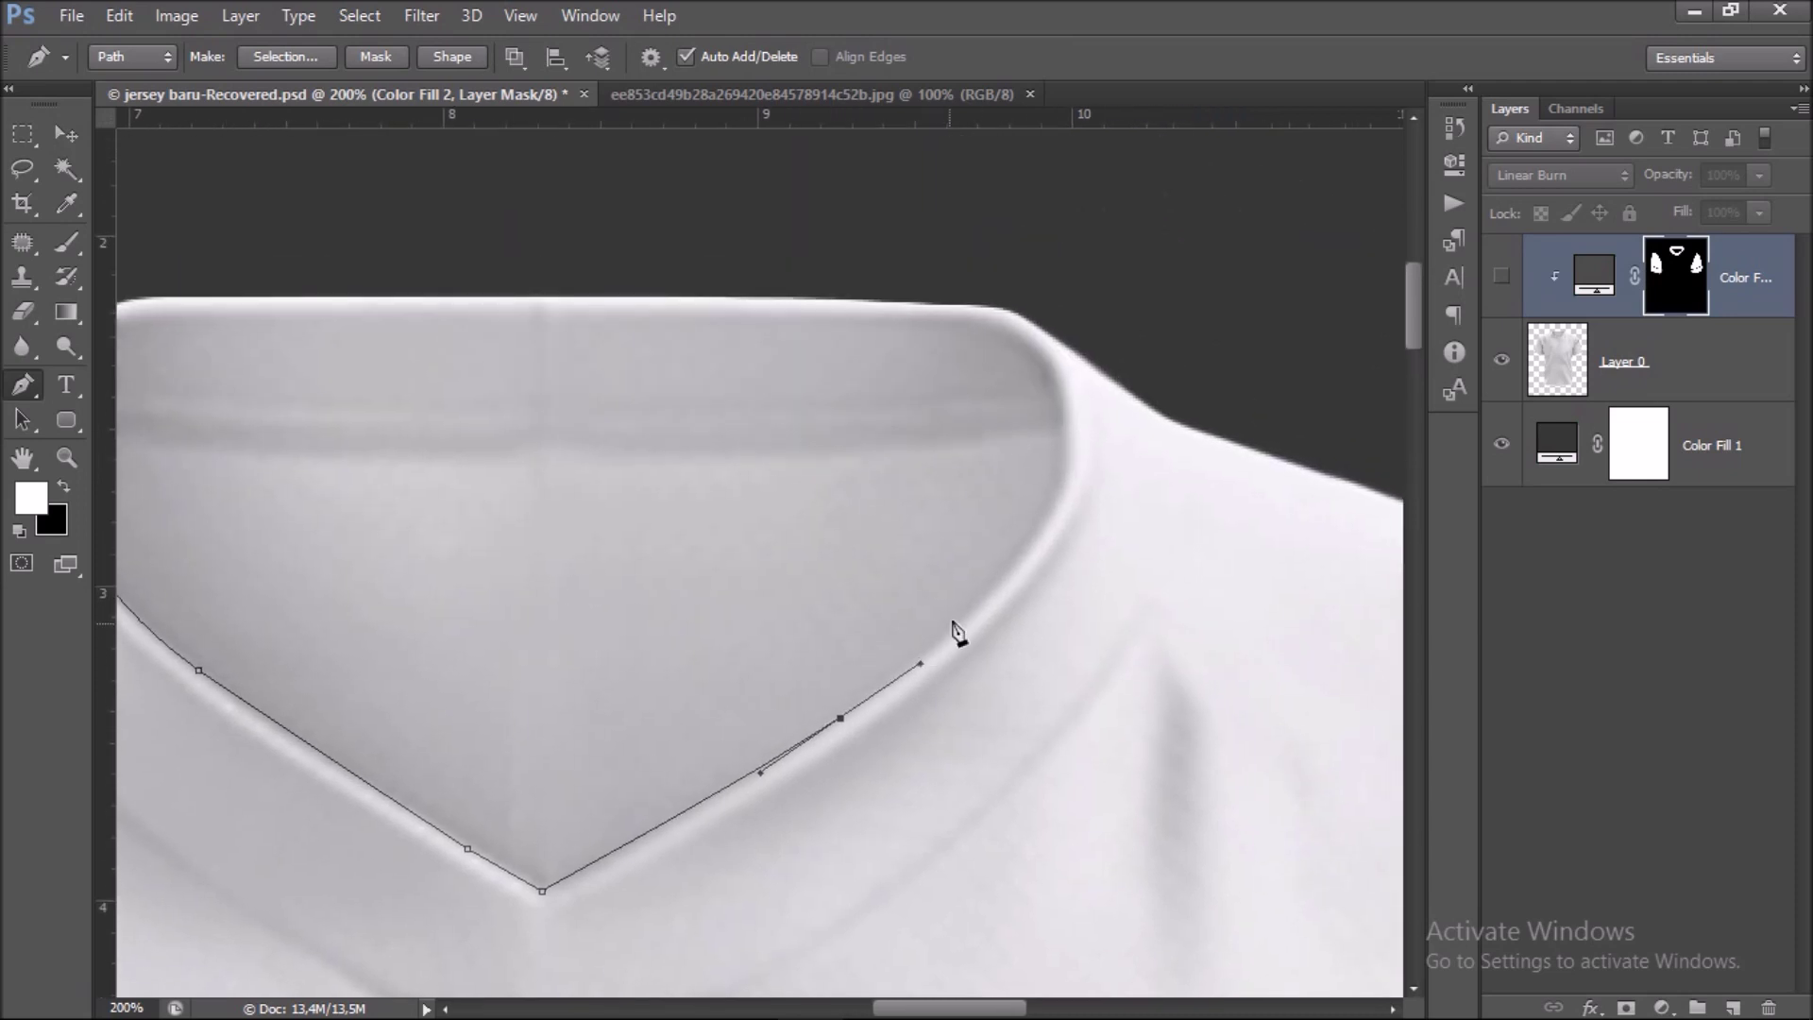
drag(1025, 550, 1053, 518)
click(1058, 482)
scroll(1063, 548, up, 2)
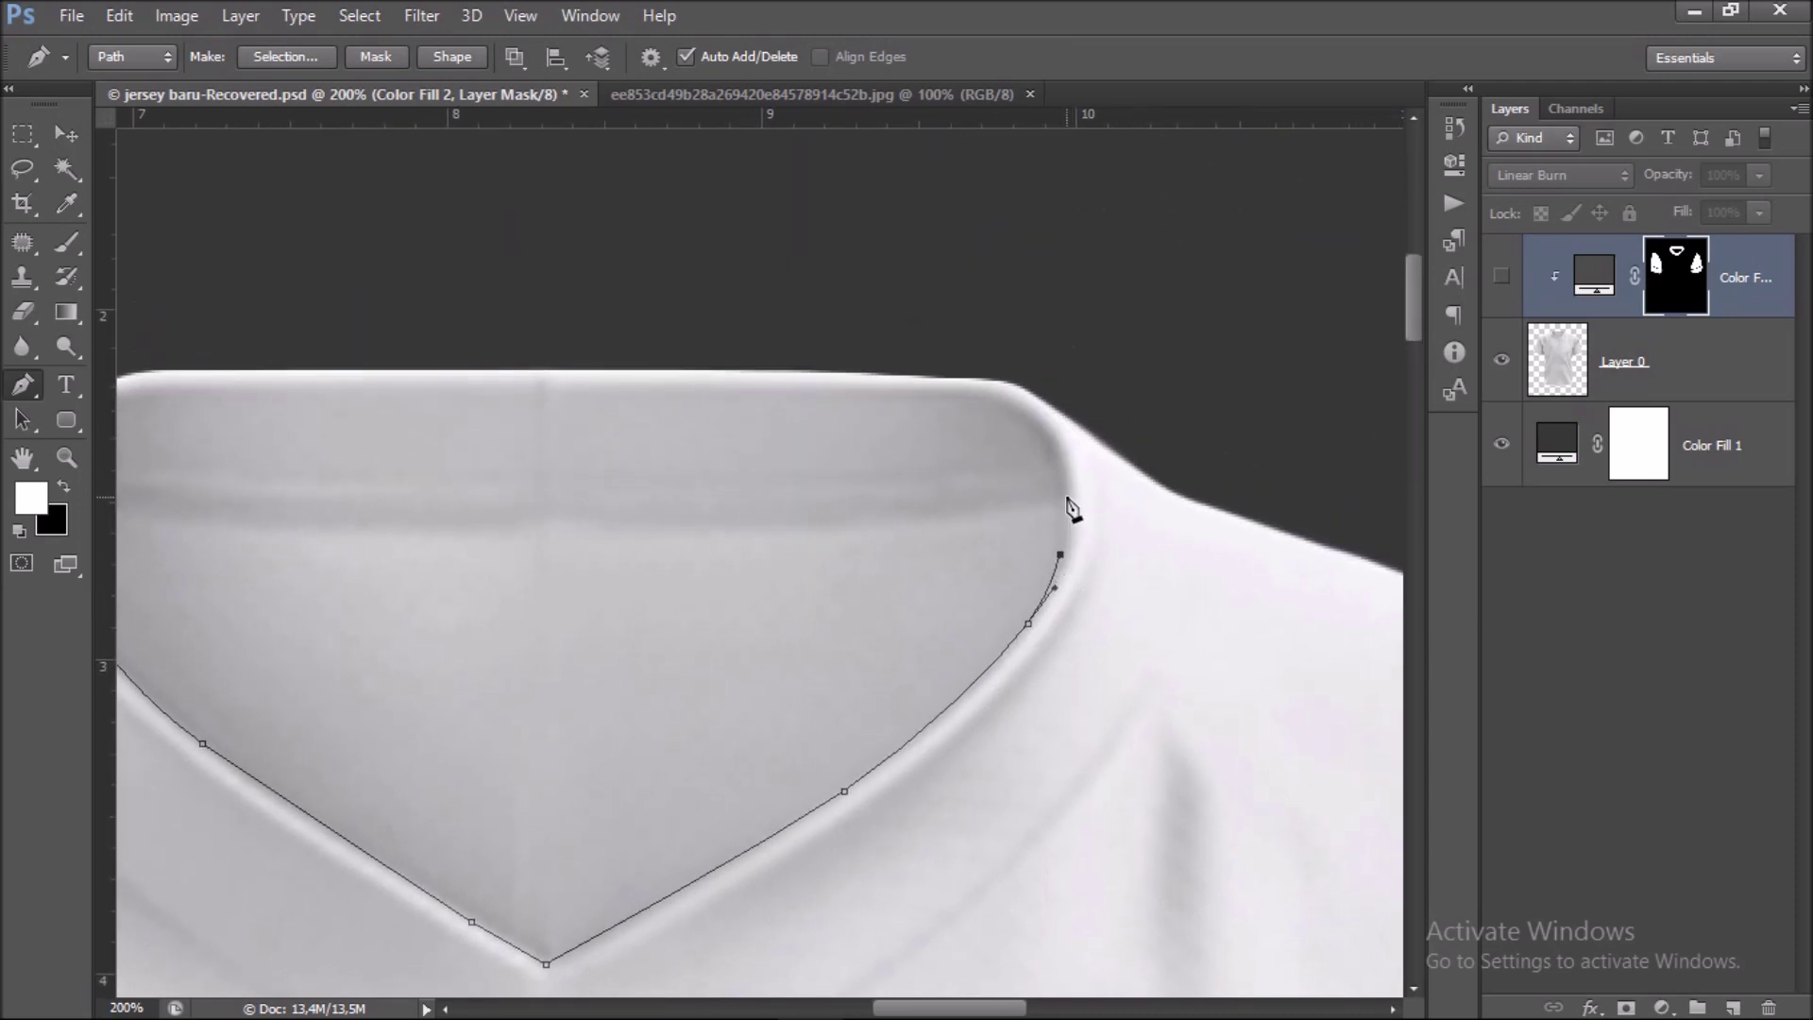
Close the inner neckline outline across the inside back of the collar.
drag(925, 522, 897, 527)
mouse_move(734, 531)
mouse_down()
mouse_move(964, 567)
mouse_move(833, 553)
mouse_move(903, 589)
mouse_move(708, 599)
mouse_up()
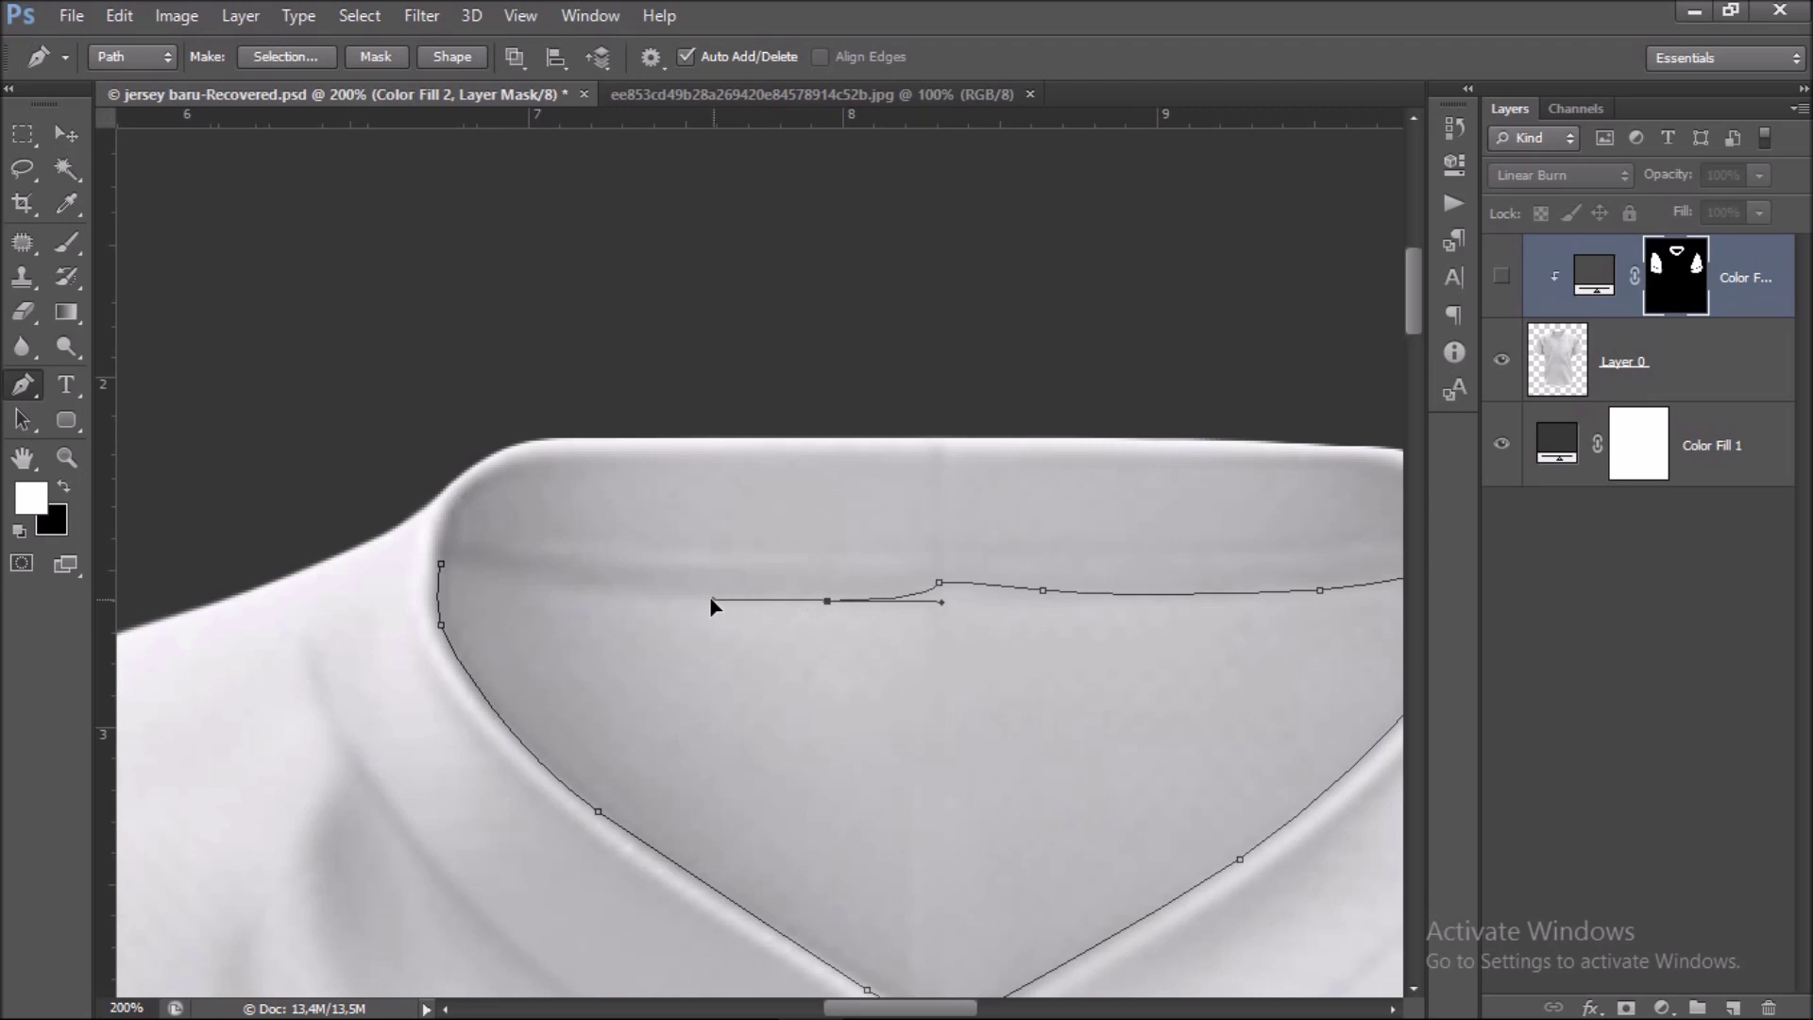
key(ctrl+z)
click(671, 598)
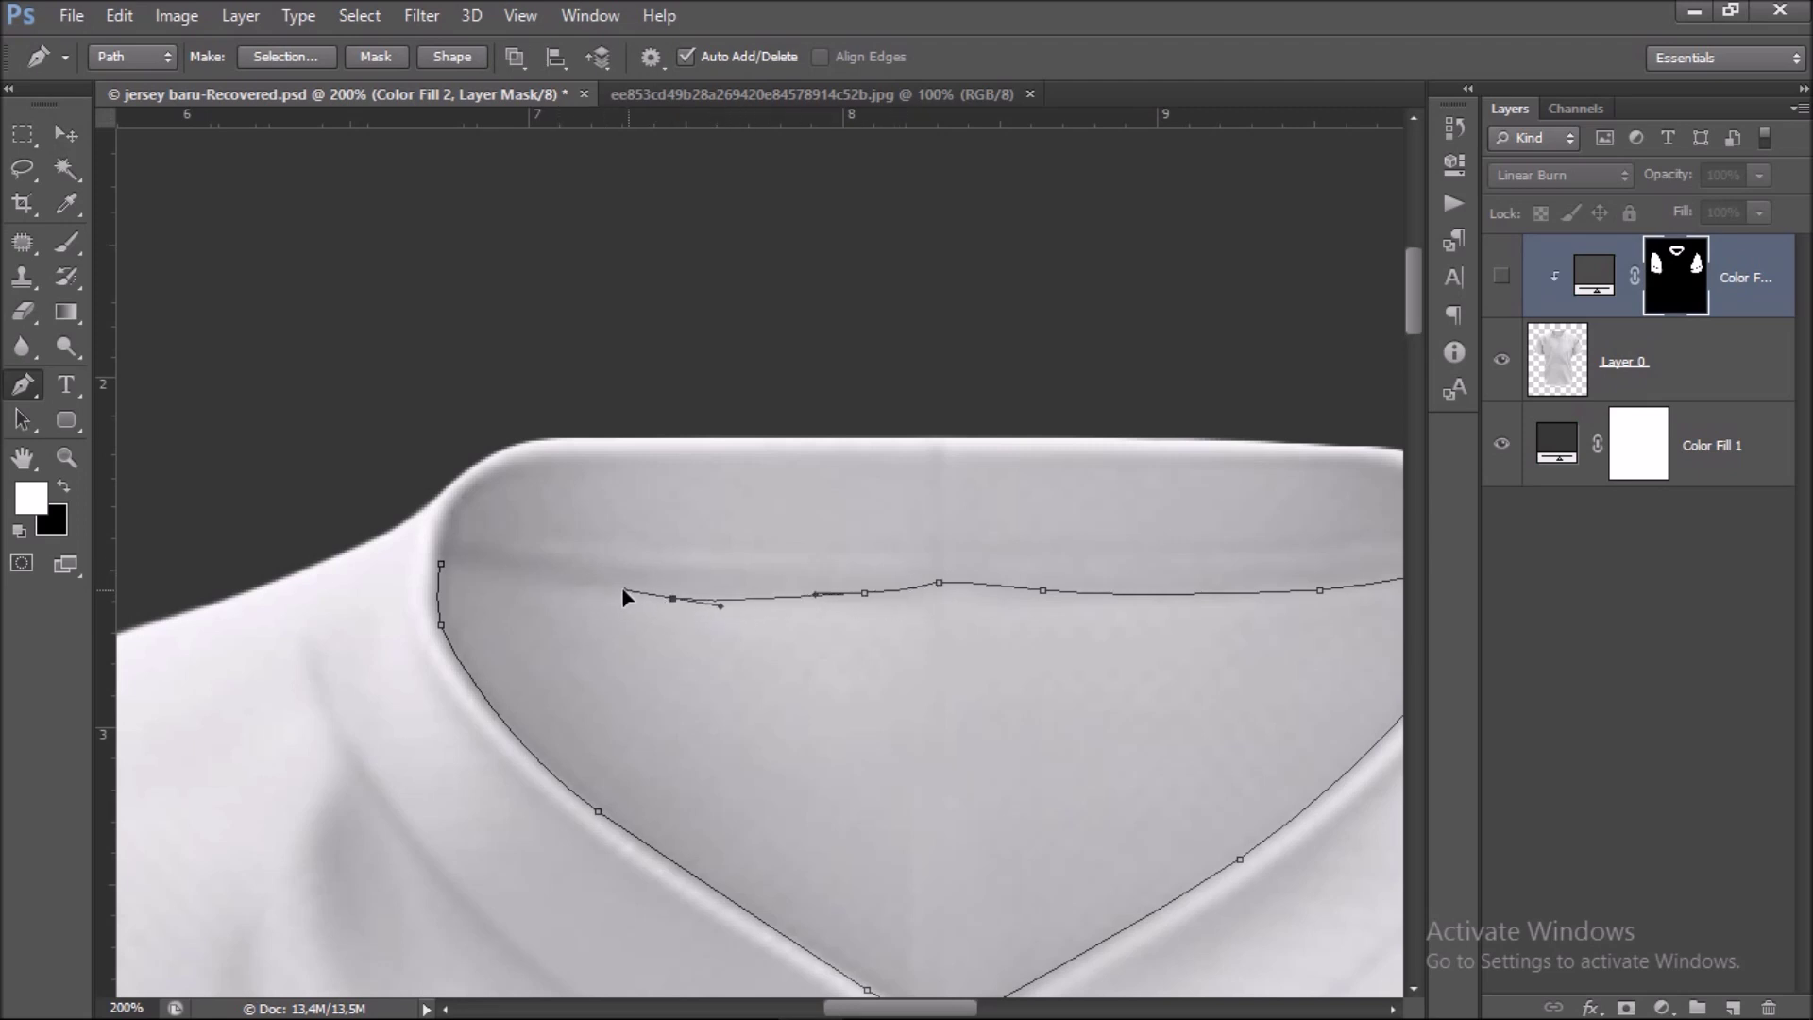
click(529, 581)
click(468, 566)
click(441, 565)
Make a selection from the inner neck outline path.
right_click(495, 595)
click(699, 538)
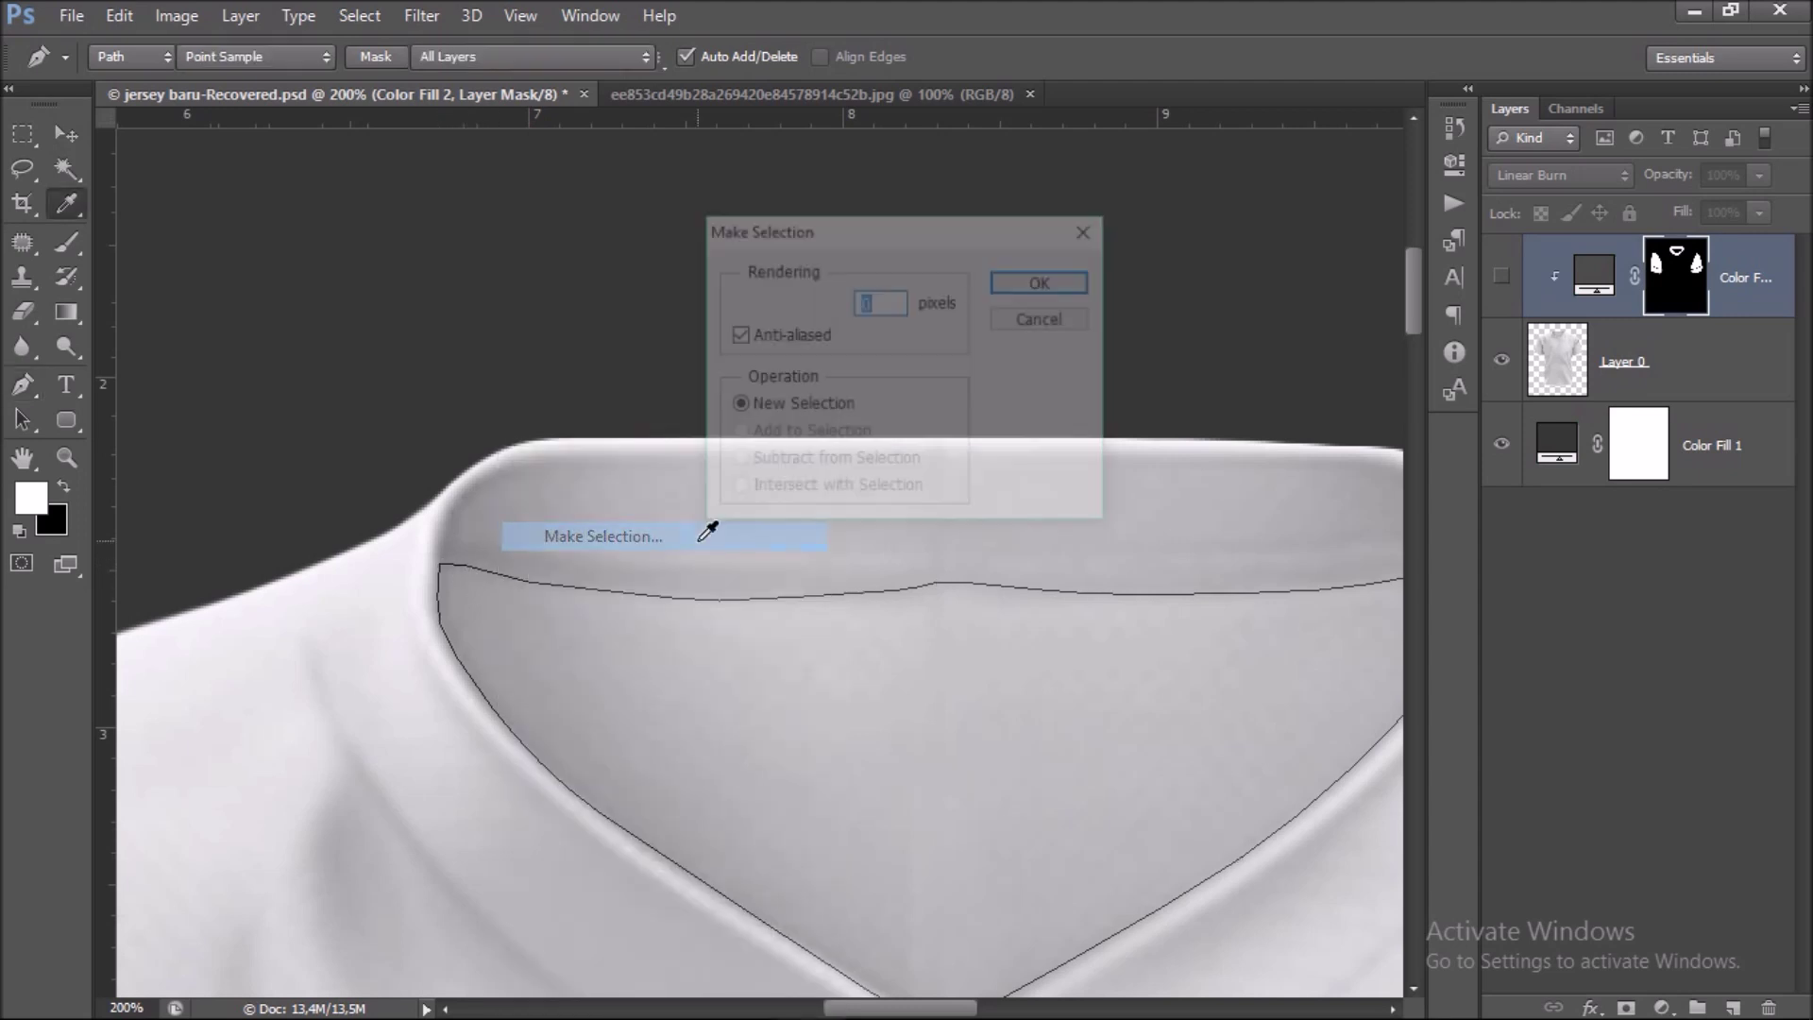
click(1063, 282)
key(ctrl+minus)
key(ctrl+minus)
key(ctrl+minus)
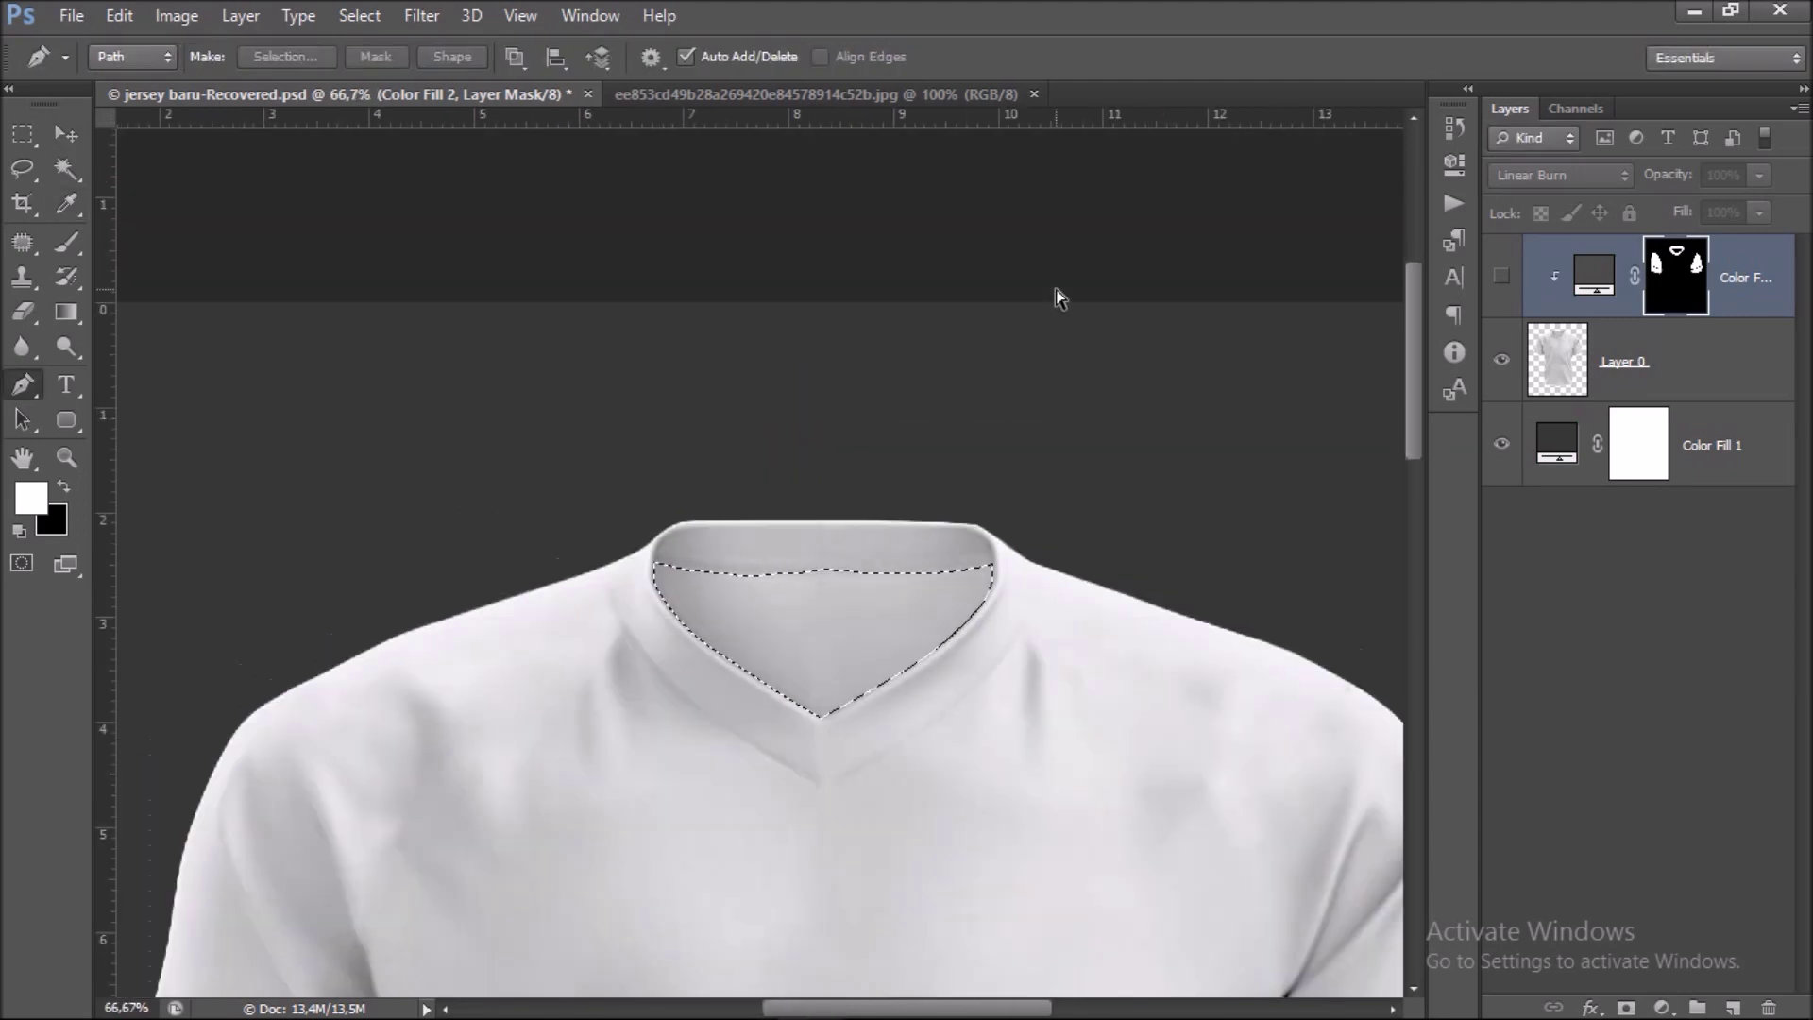
scroll(991, 453, down, 2)
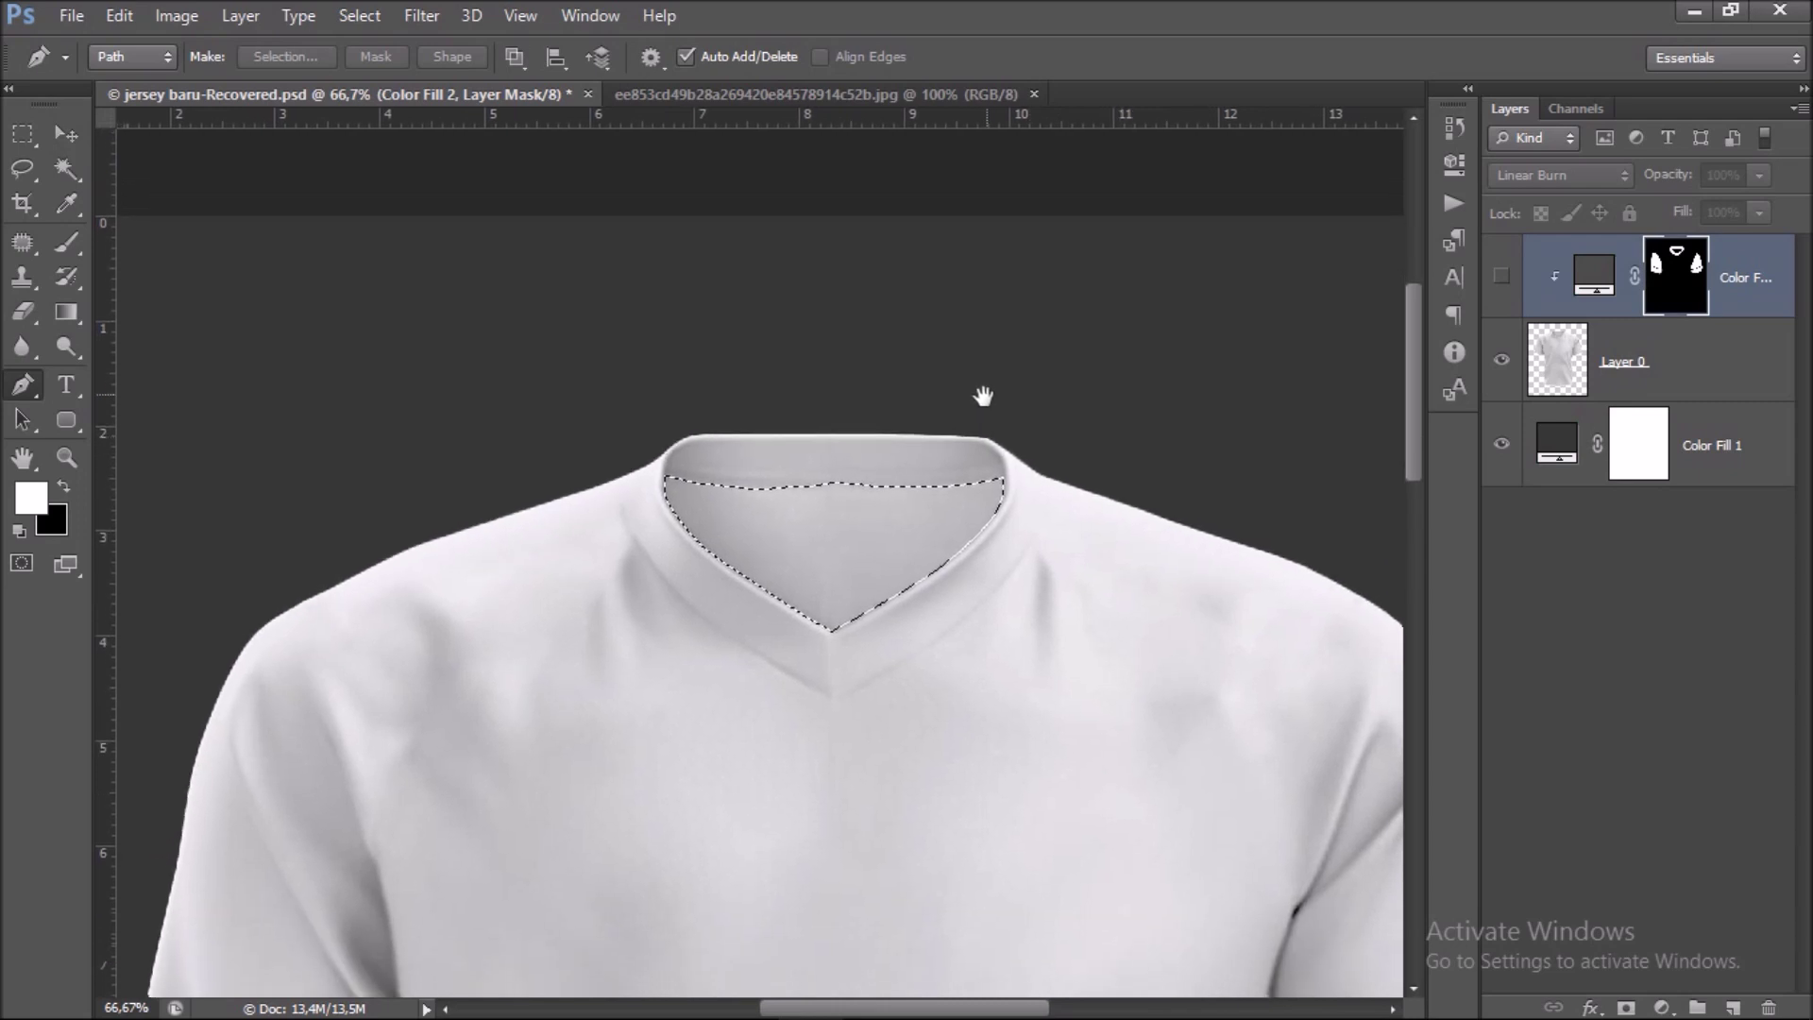
Show Color Fill 2 and brush the inside of the neck opening light on its mask.
click(1502, 277)
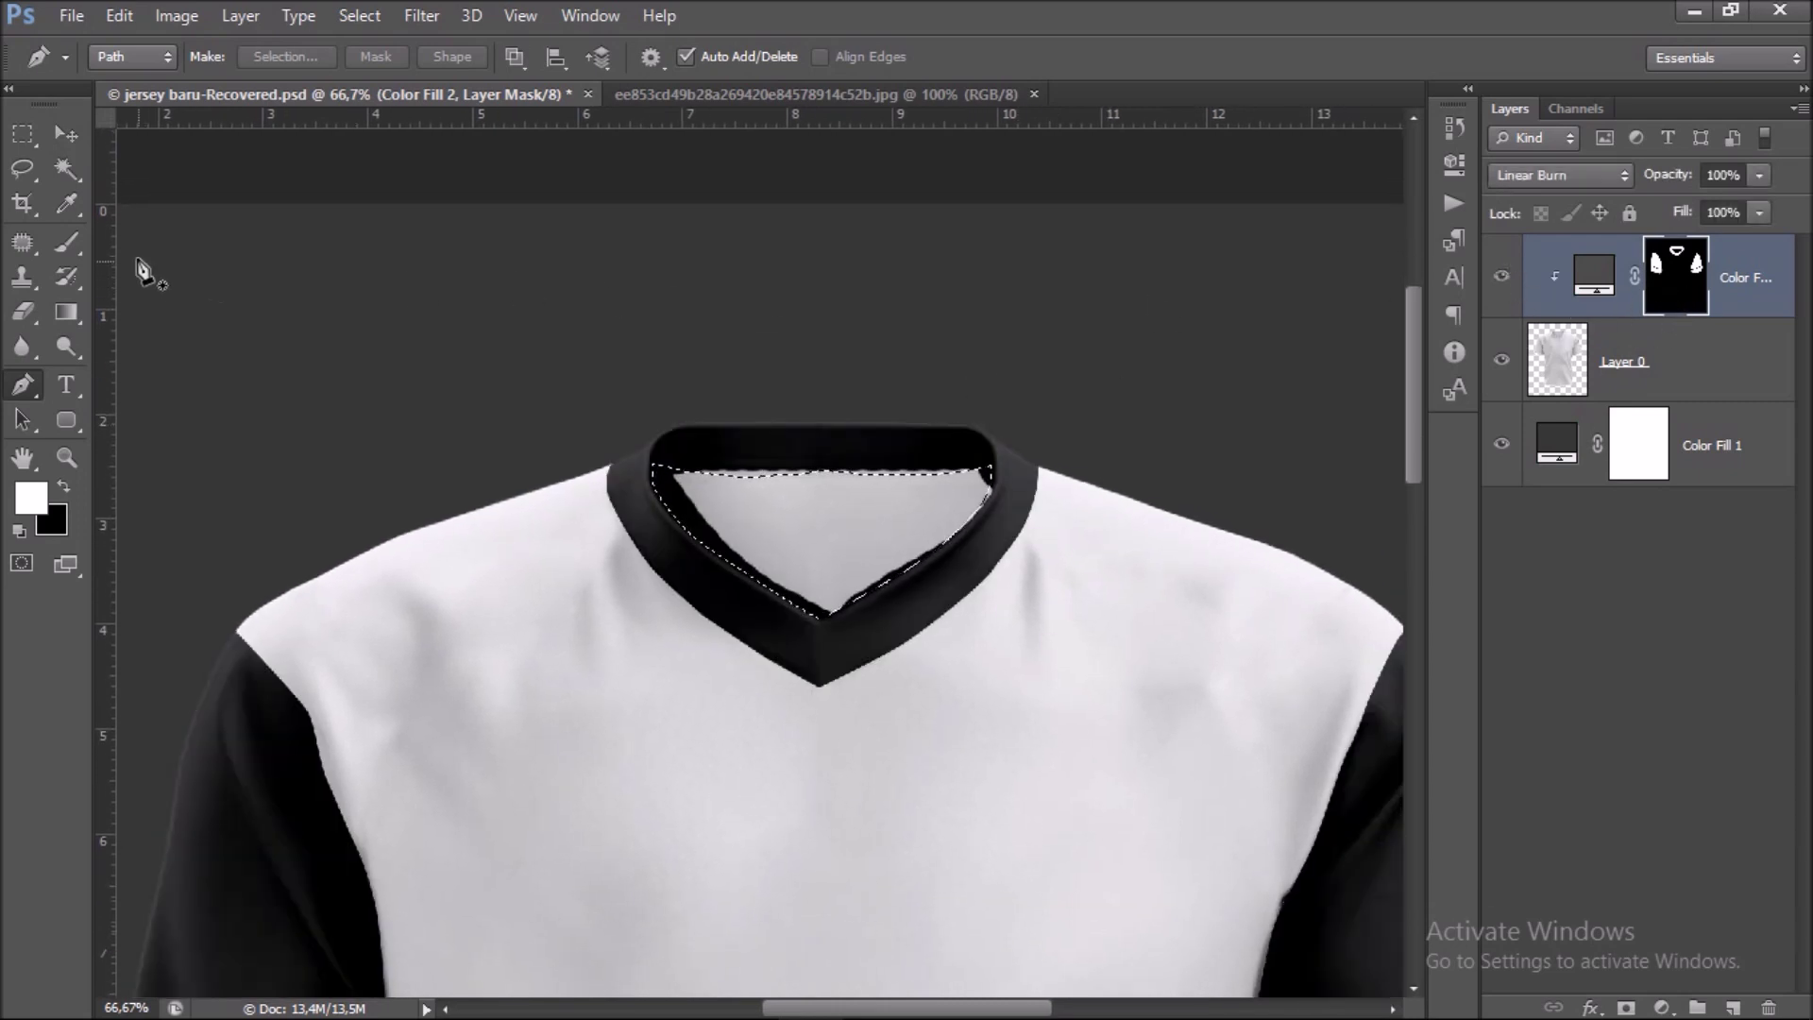
click(64, 242)
click(64, 486)
drag(661, 472, 965, 467)
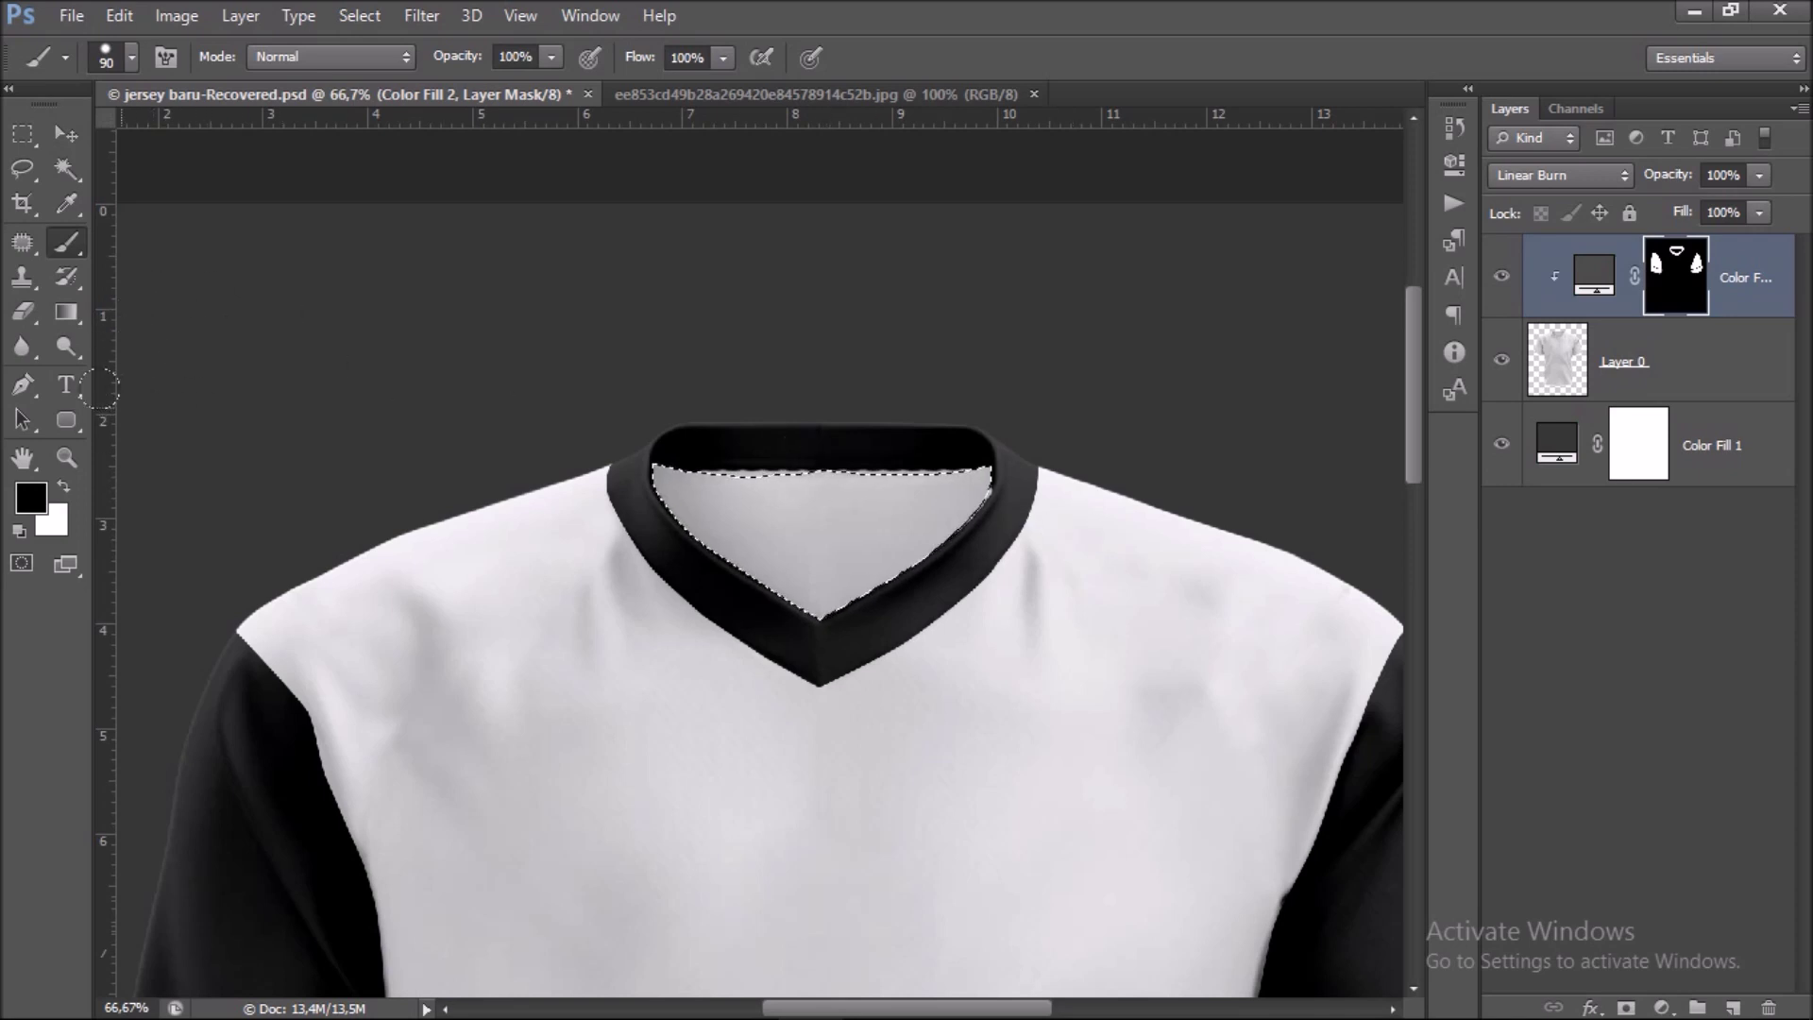
Undo a stray dark stroke painted inside the neck opening.
click(64, 487)
drag(704, 462, 824, 463)
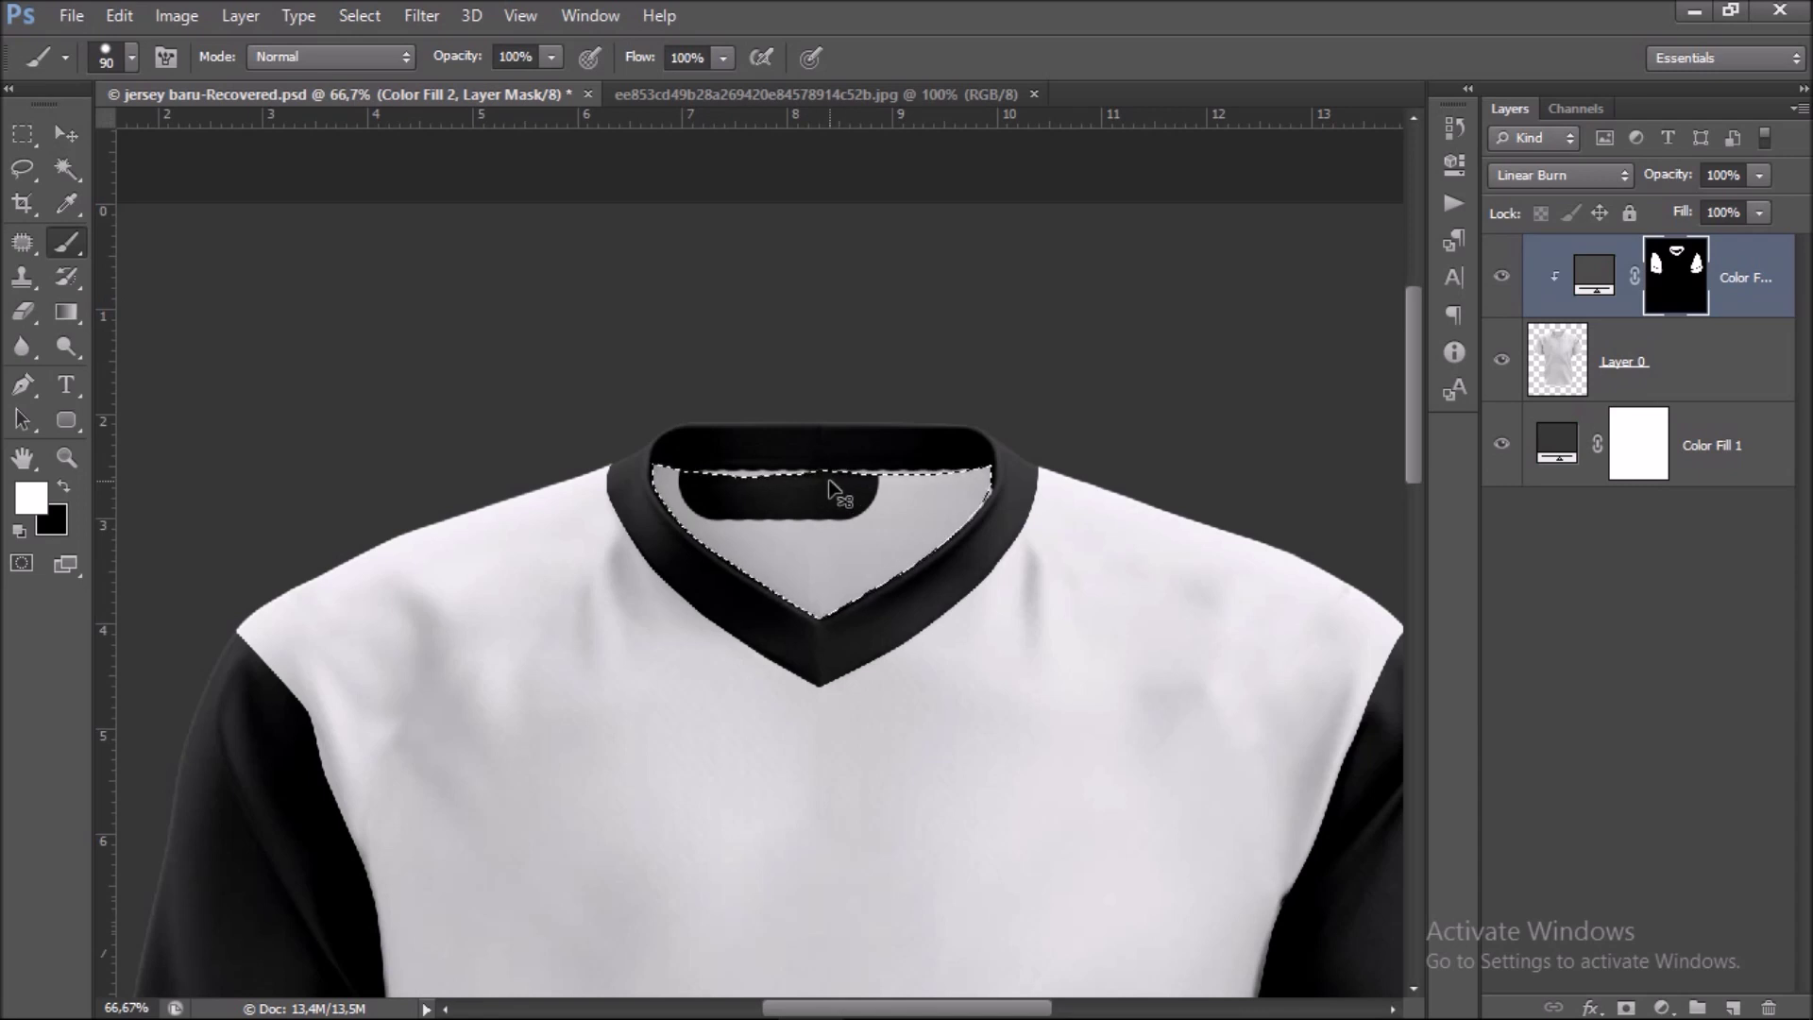
key(ctrl+z)
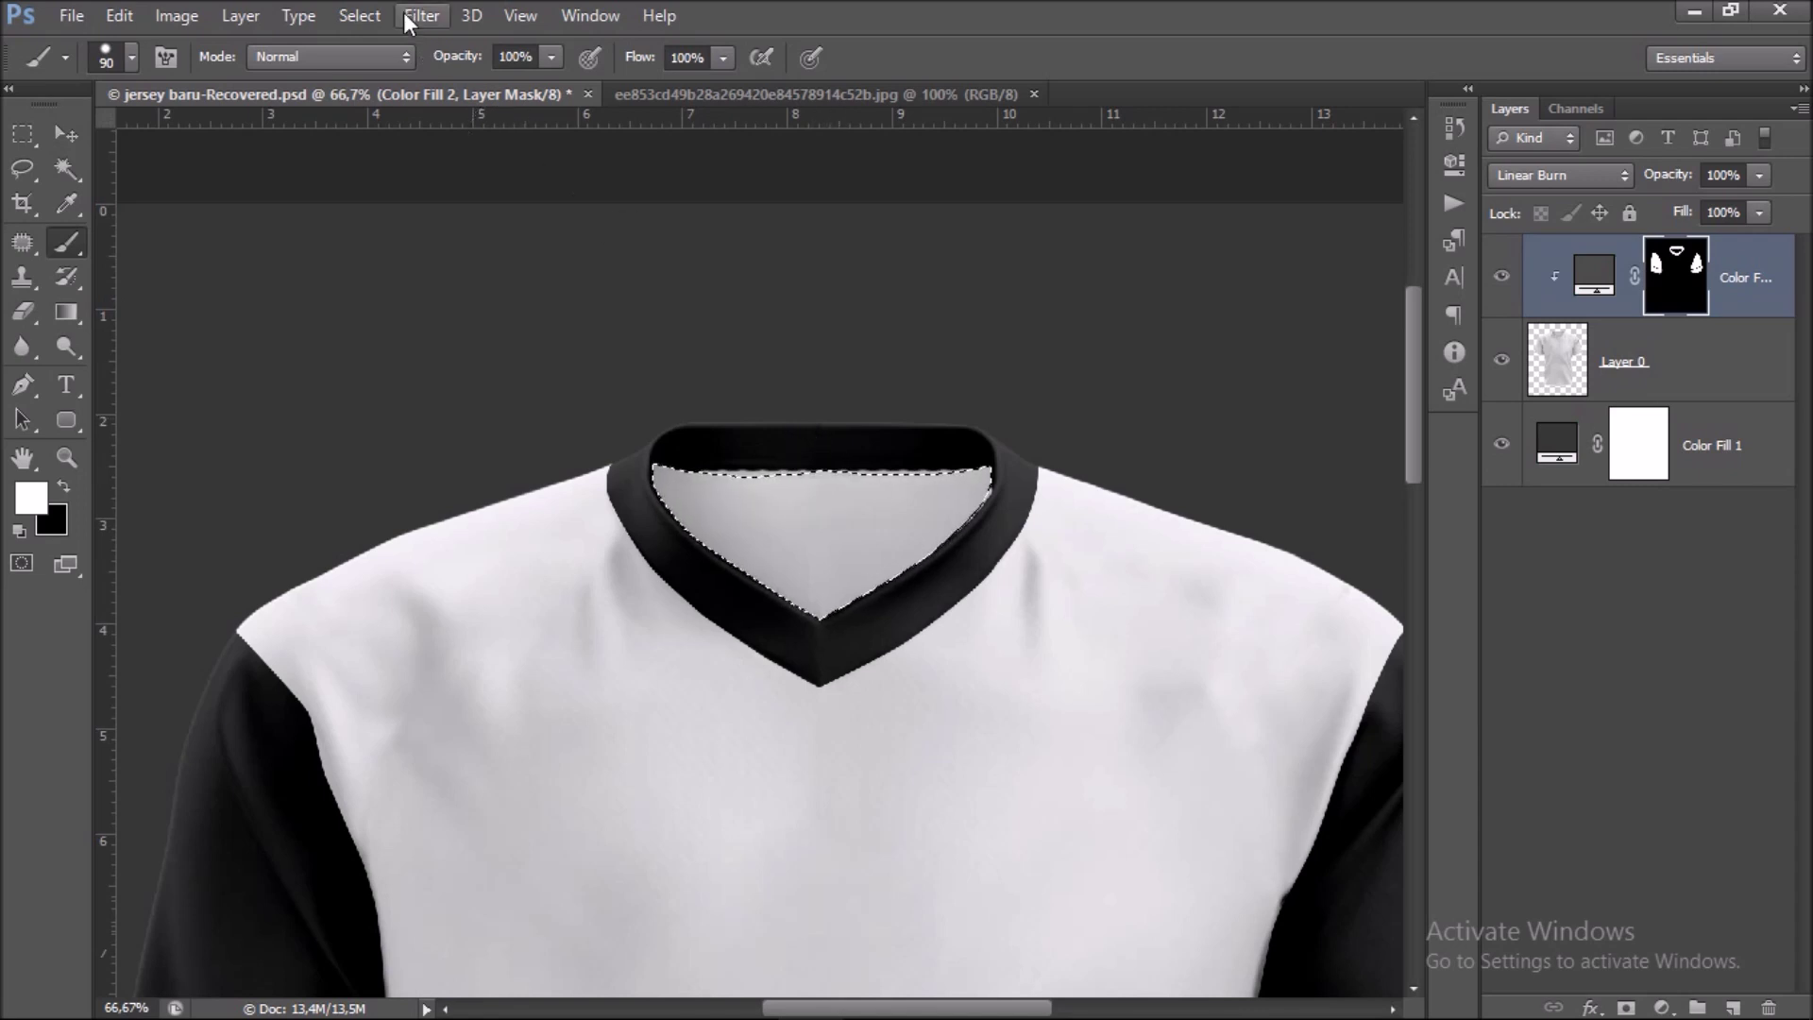
Invert the selection, brush the collar band's top and lower-right edges solid, then deselect.
click(378, 17)
click(404, 123)
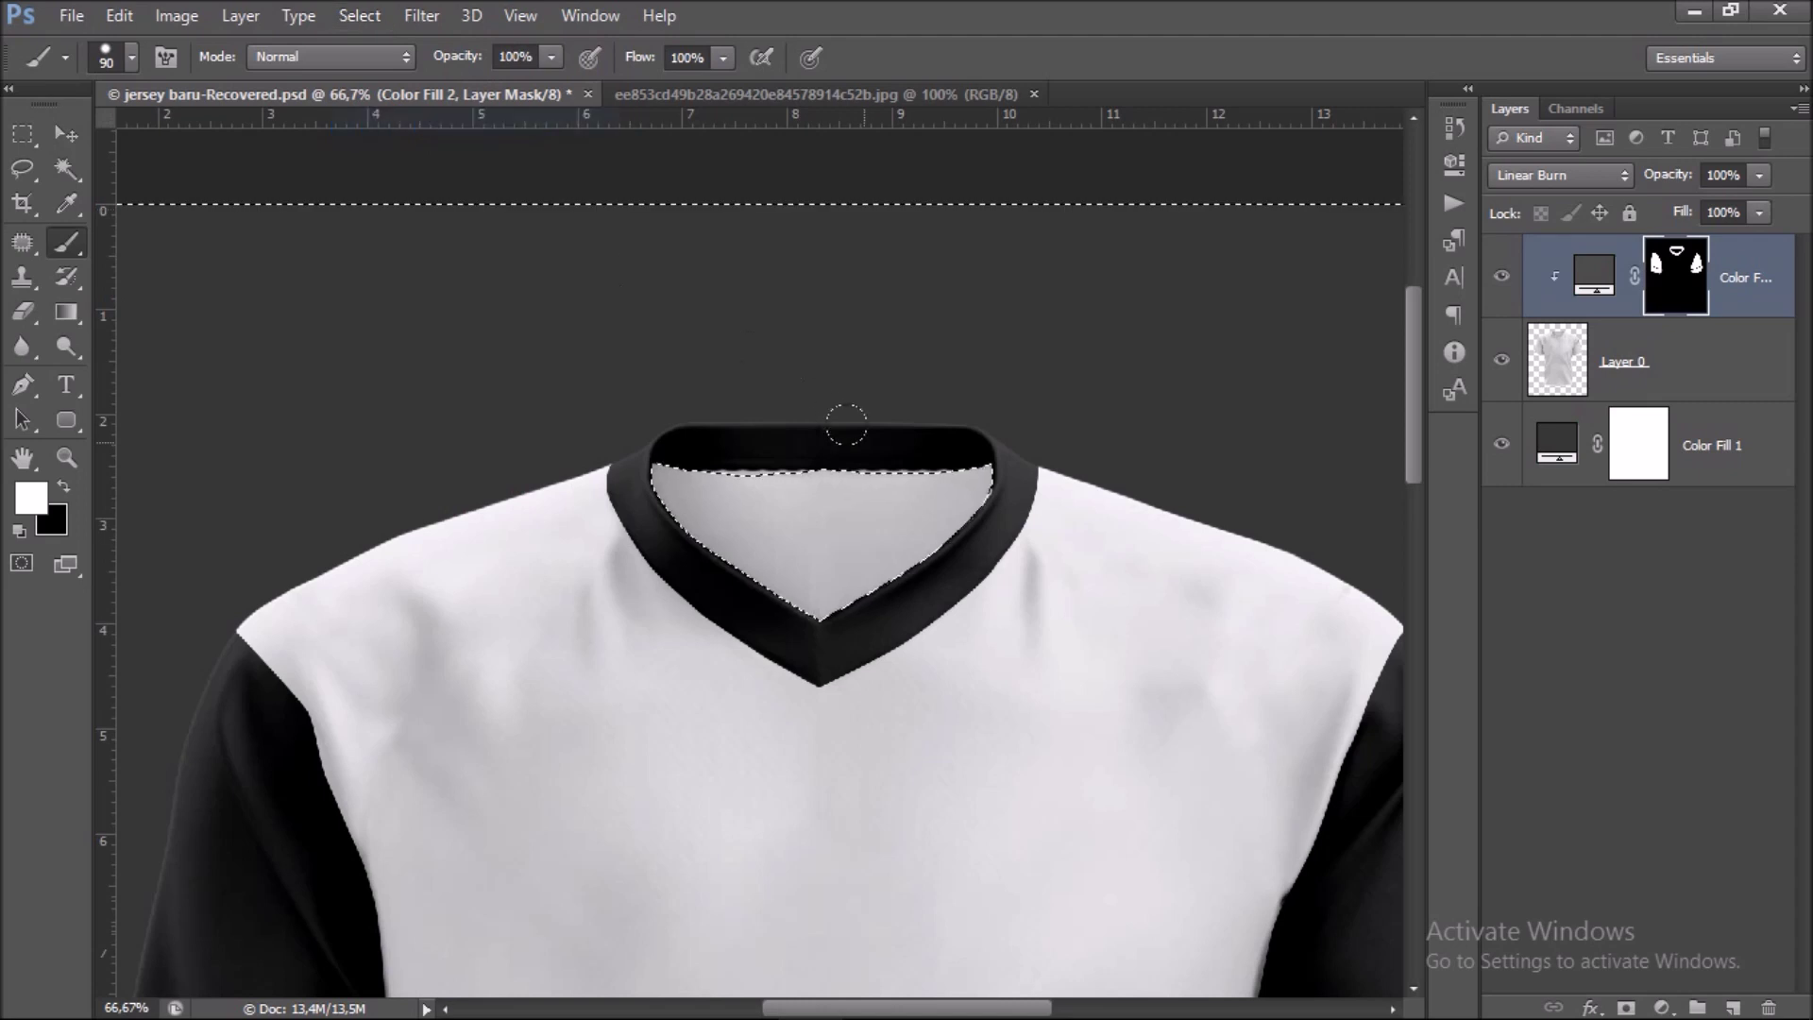
drag(897, 453, 667, 453)
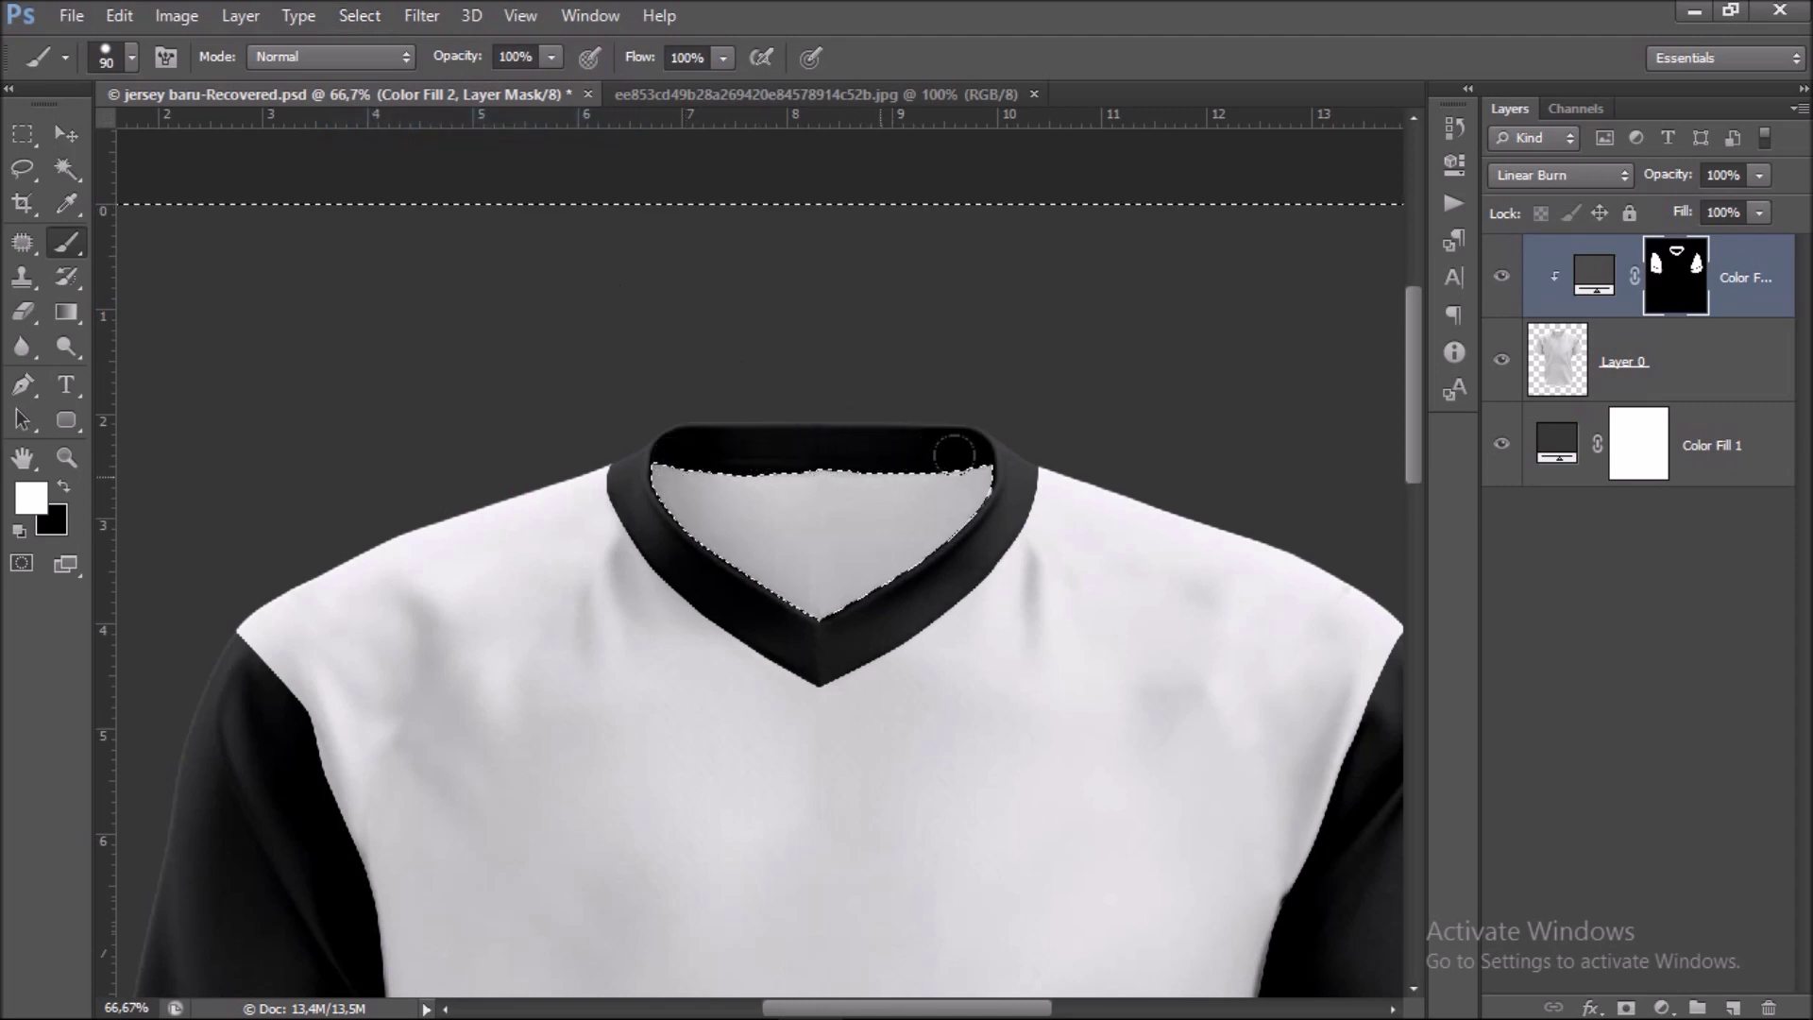
drag(822, 609, 954, 638)
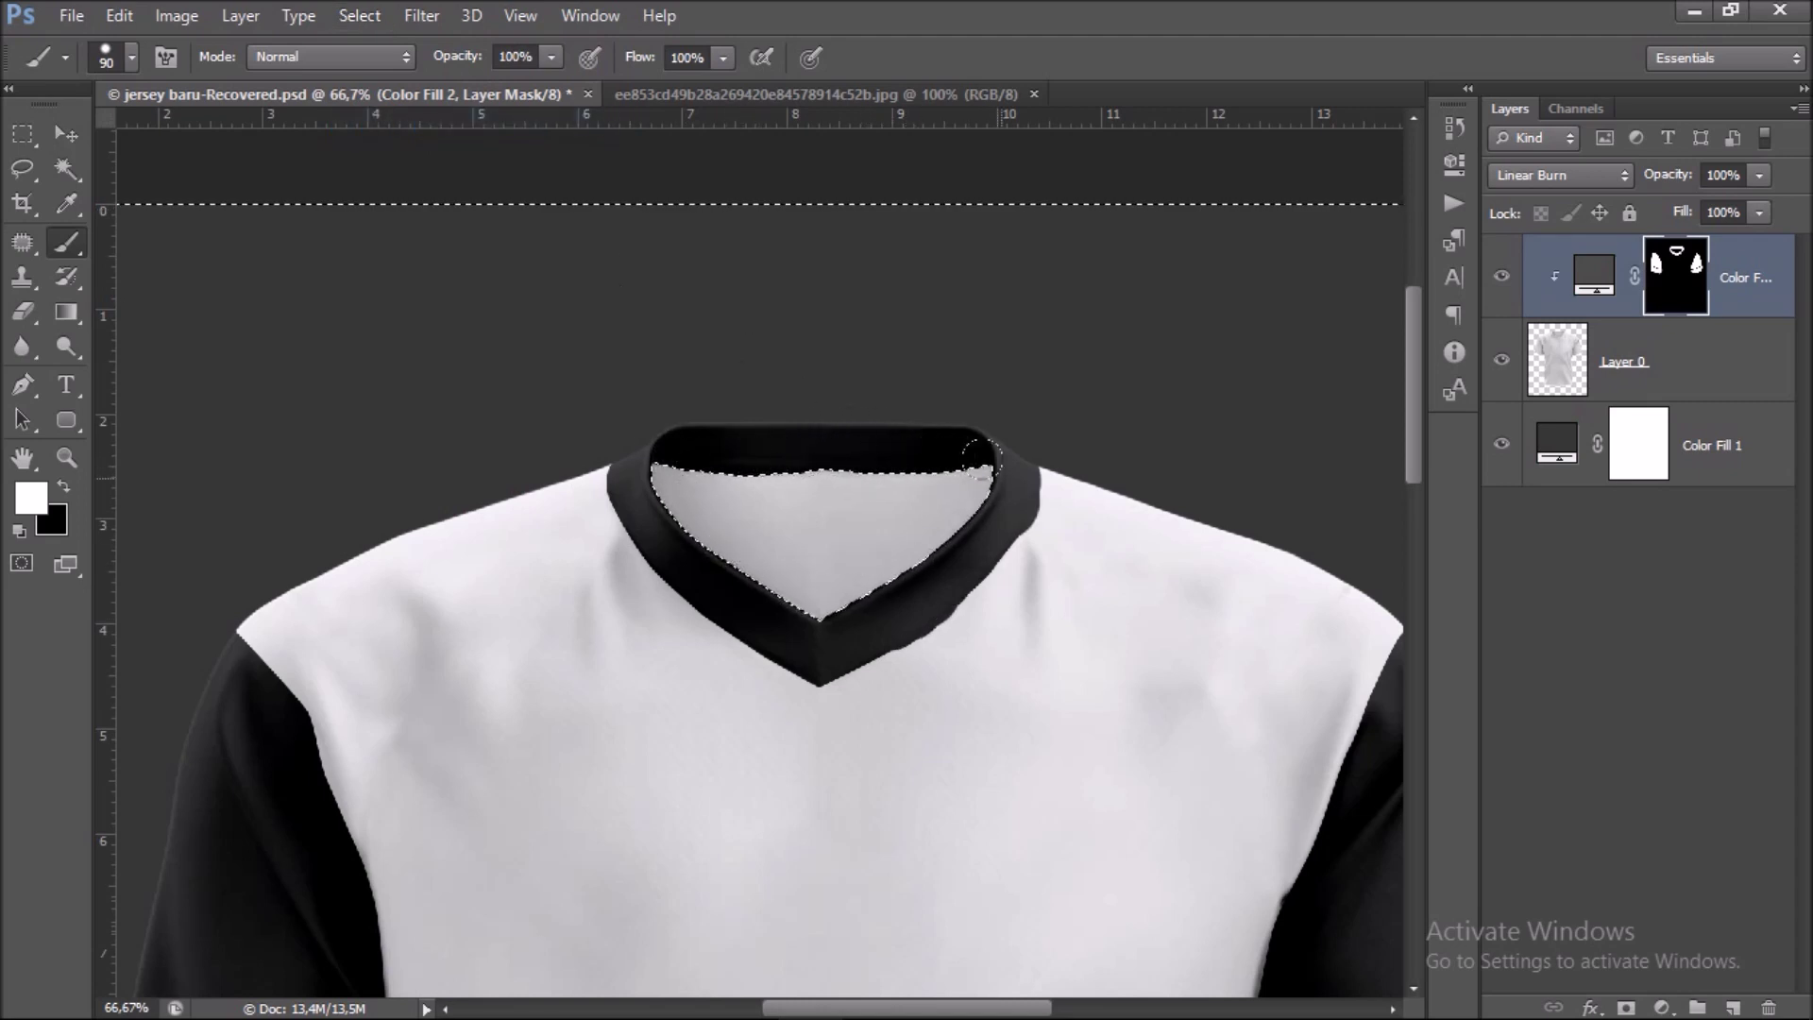
key(ctrl+d)
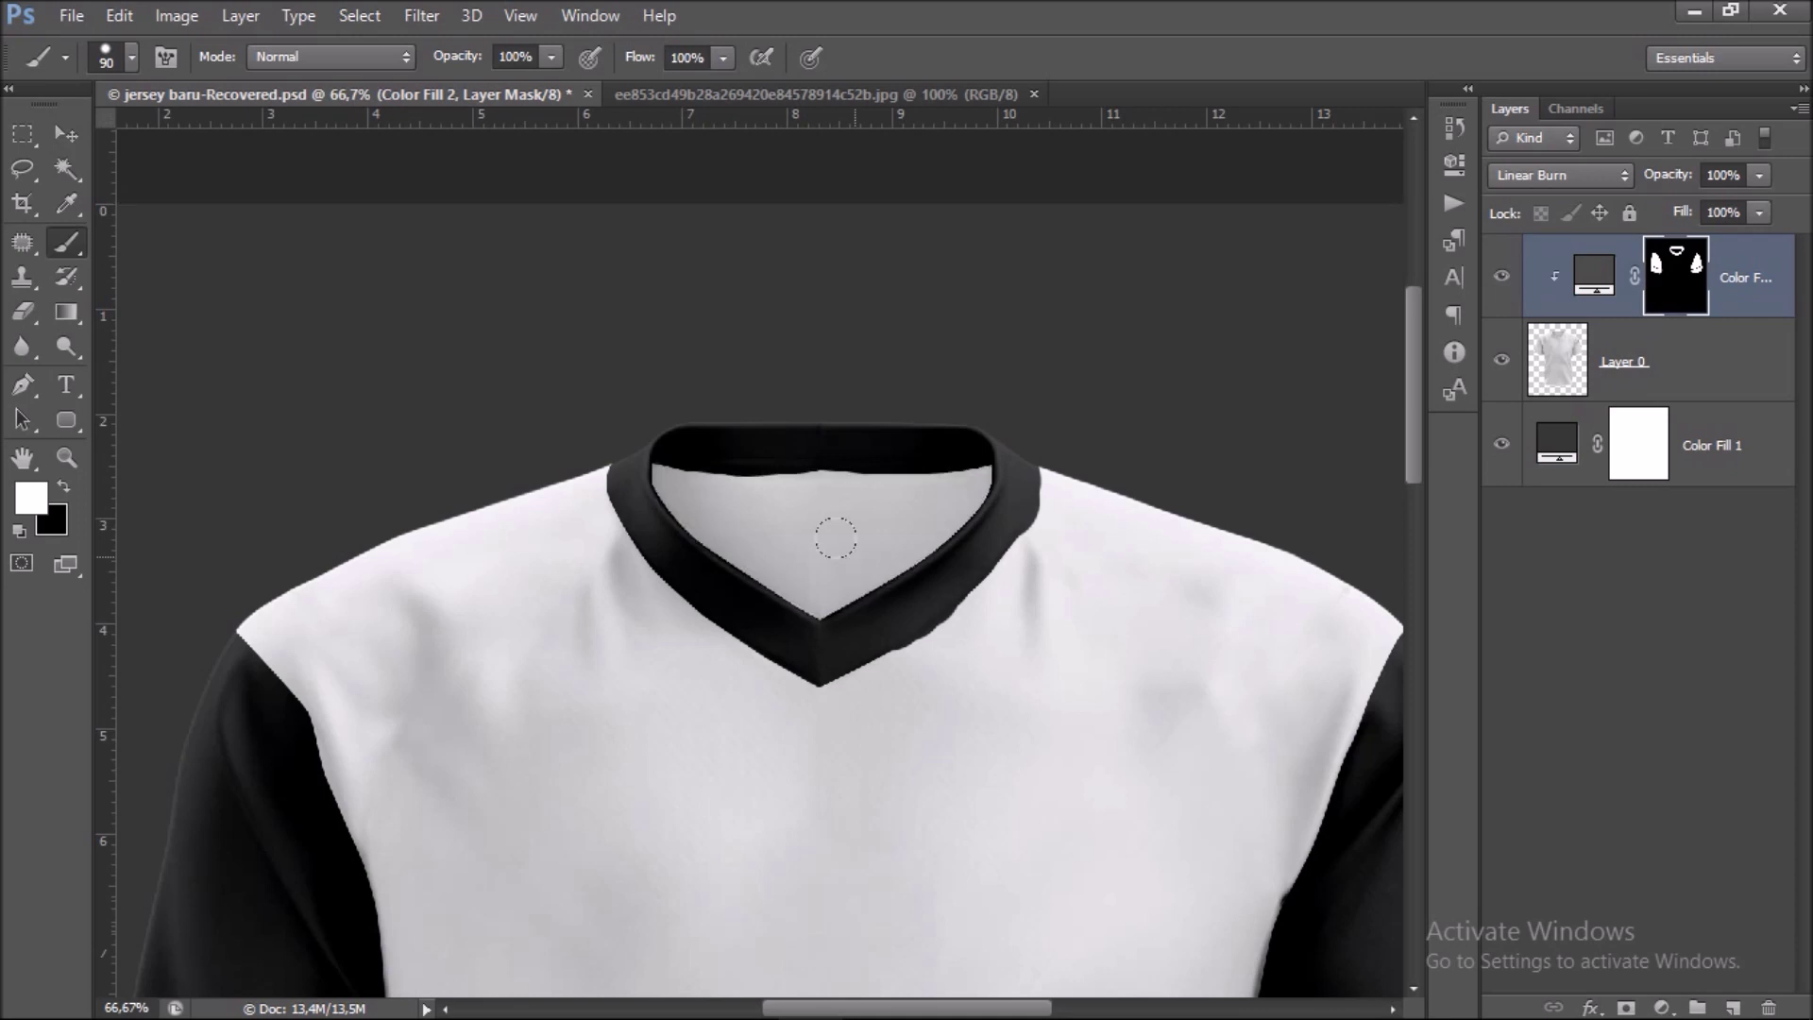
scroll(1045, 507, down, 1)
scroll(1048, 515, down, 1)
scroll(1043, 510, down, 3)
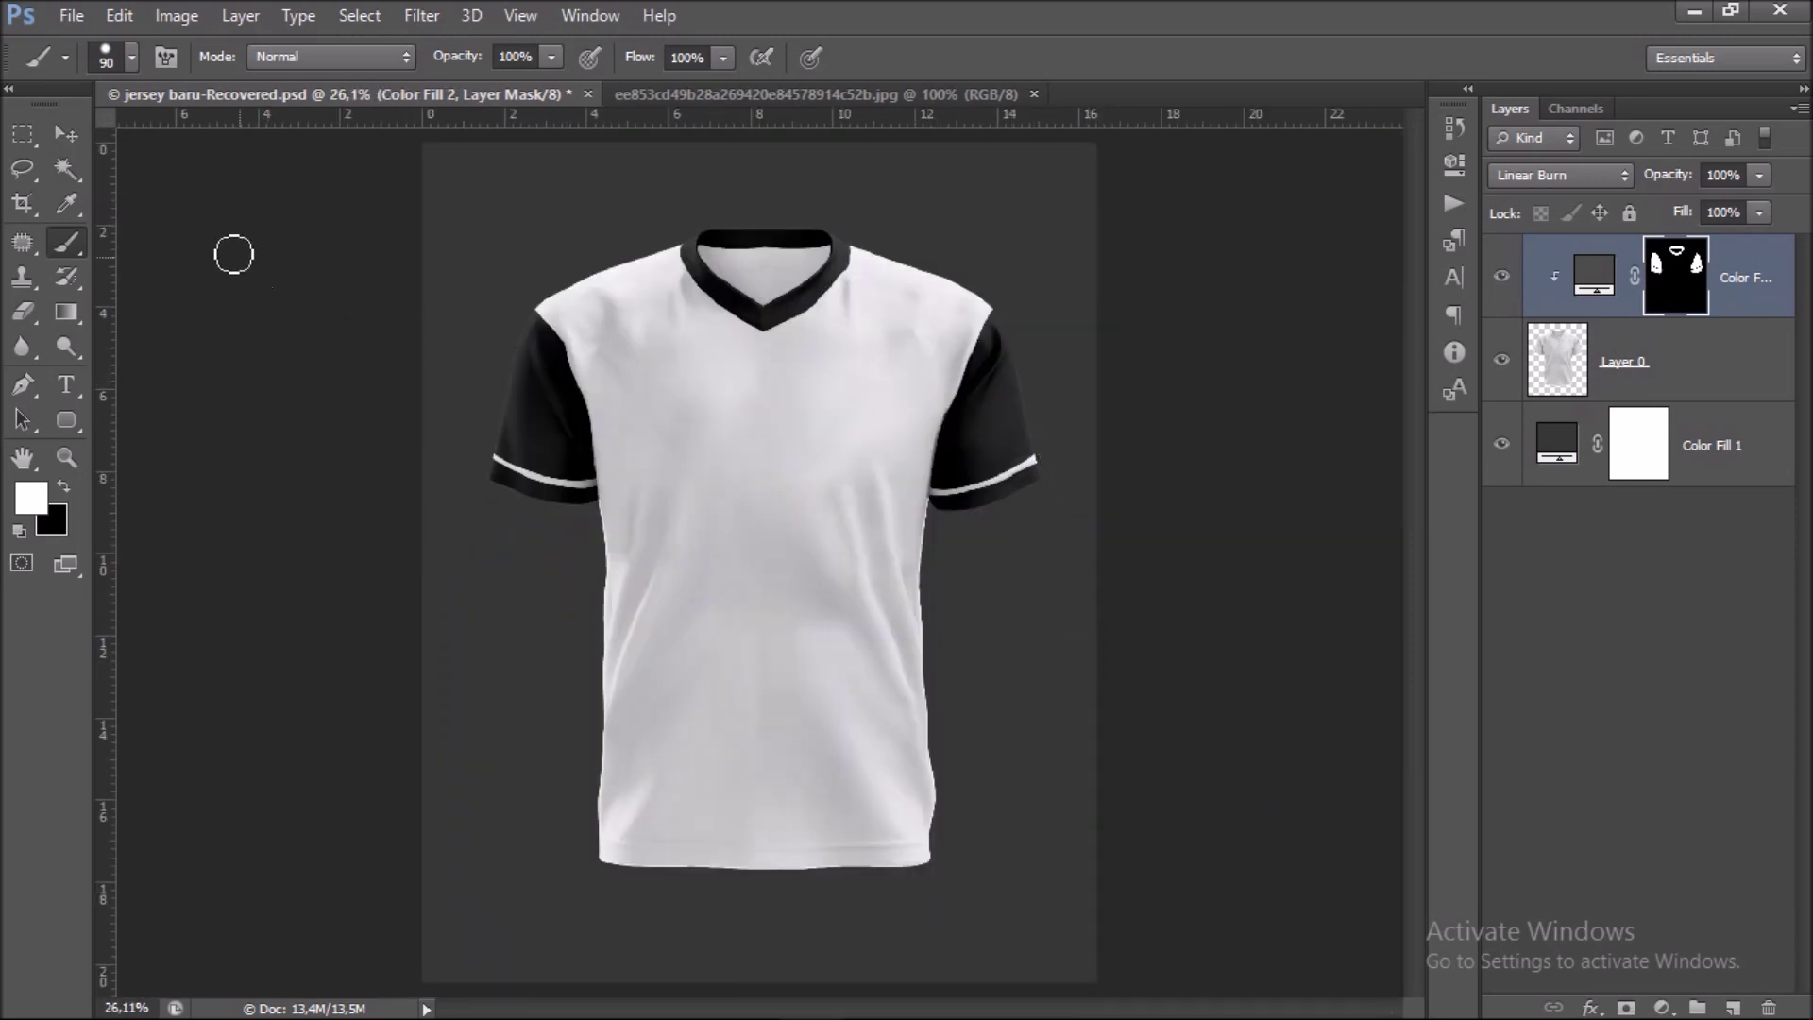
Zoom to 100% on the collar's right edge.
click(64, 133)
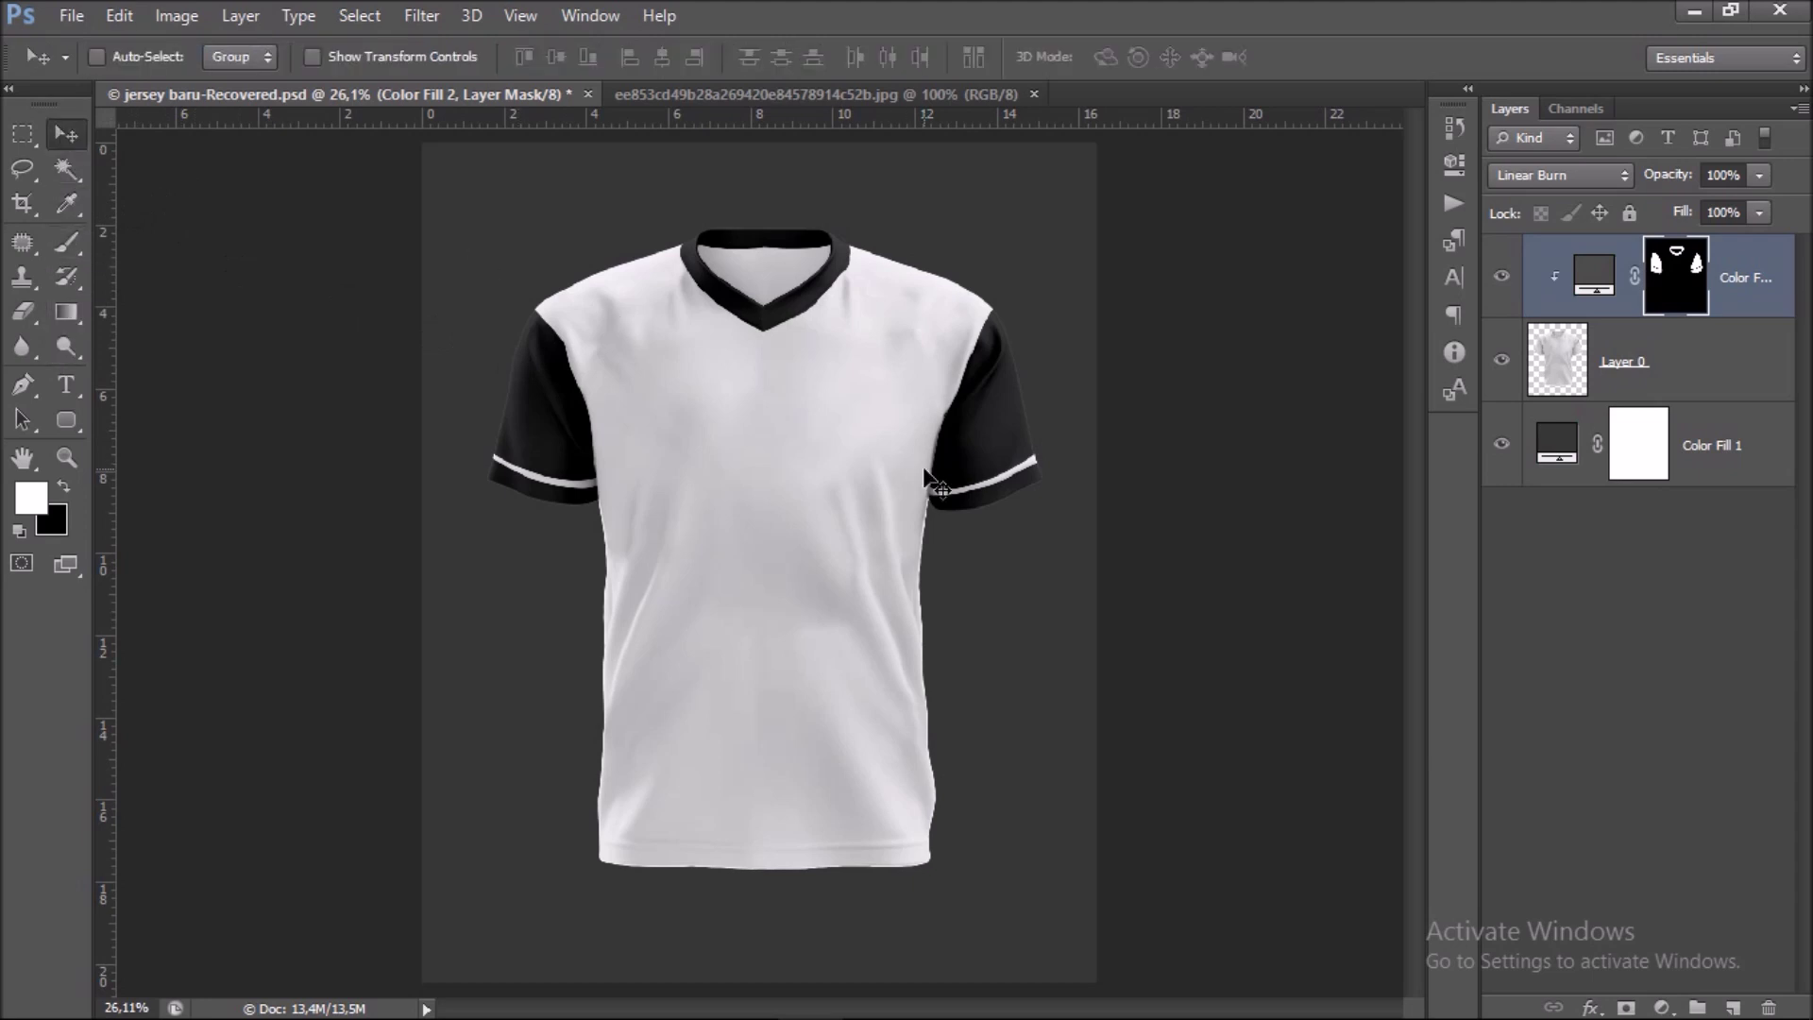
scroll(926, 464, up, 1)
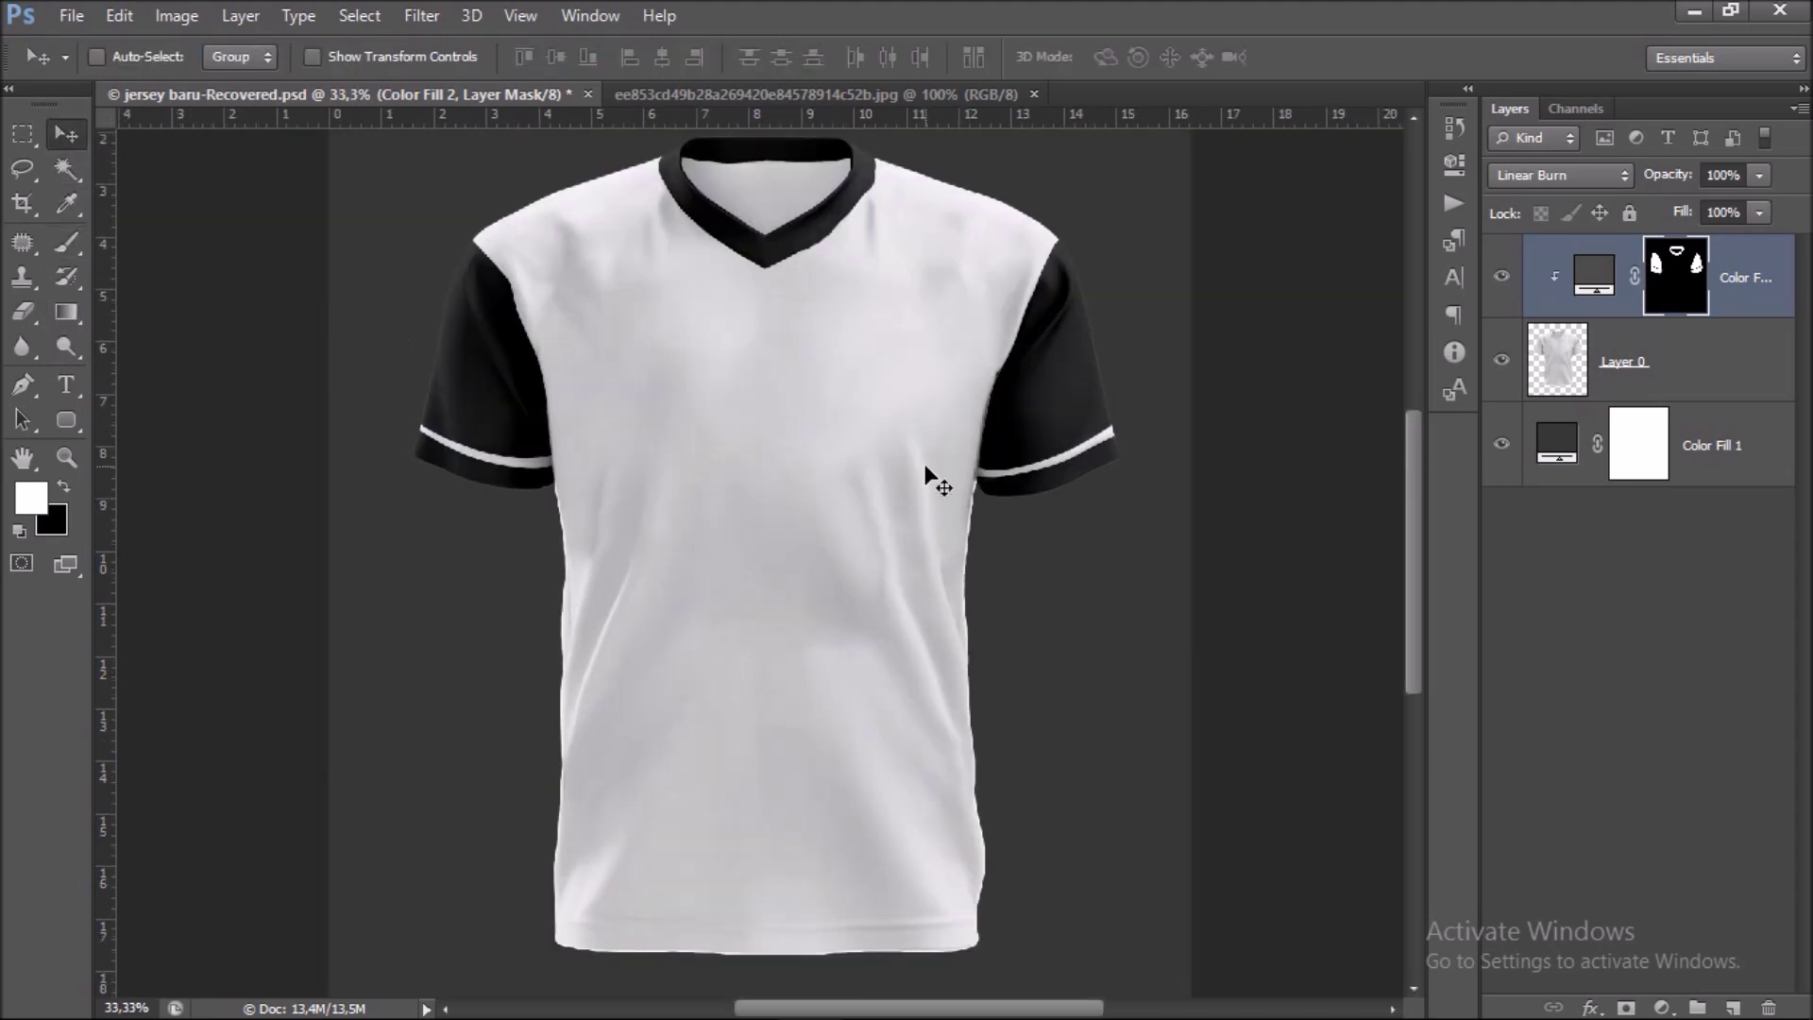
scroll(922, 463, up, 1)
scroll(878, 506, up, 1)
scroll(847, 496, up, 3)
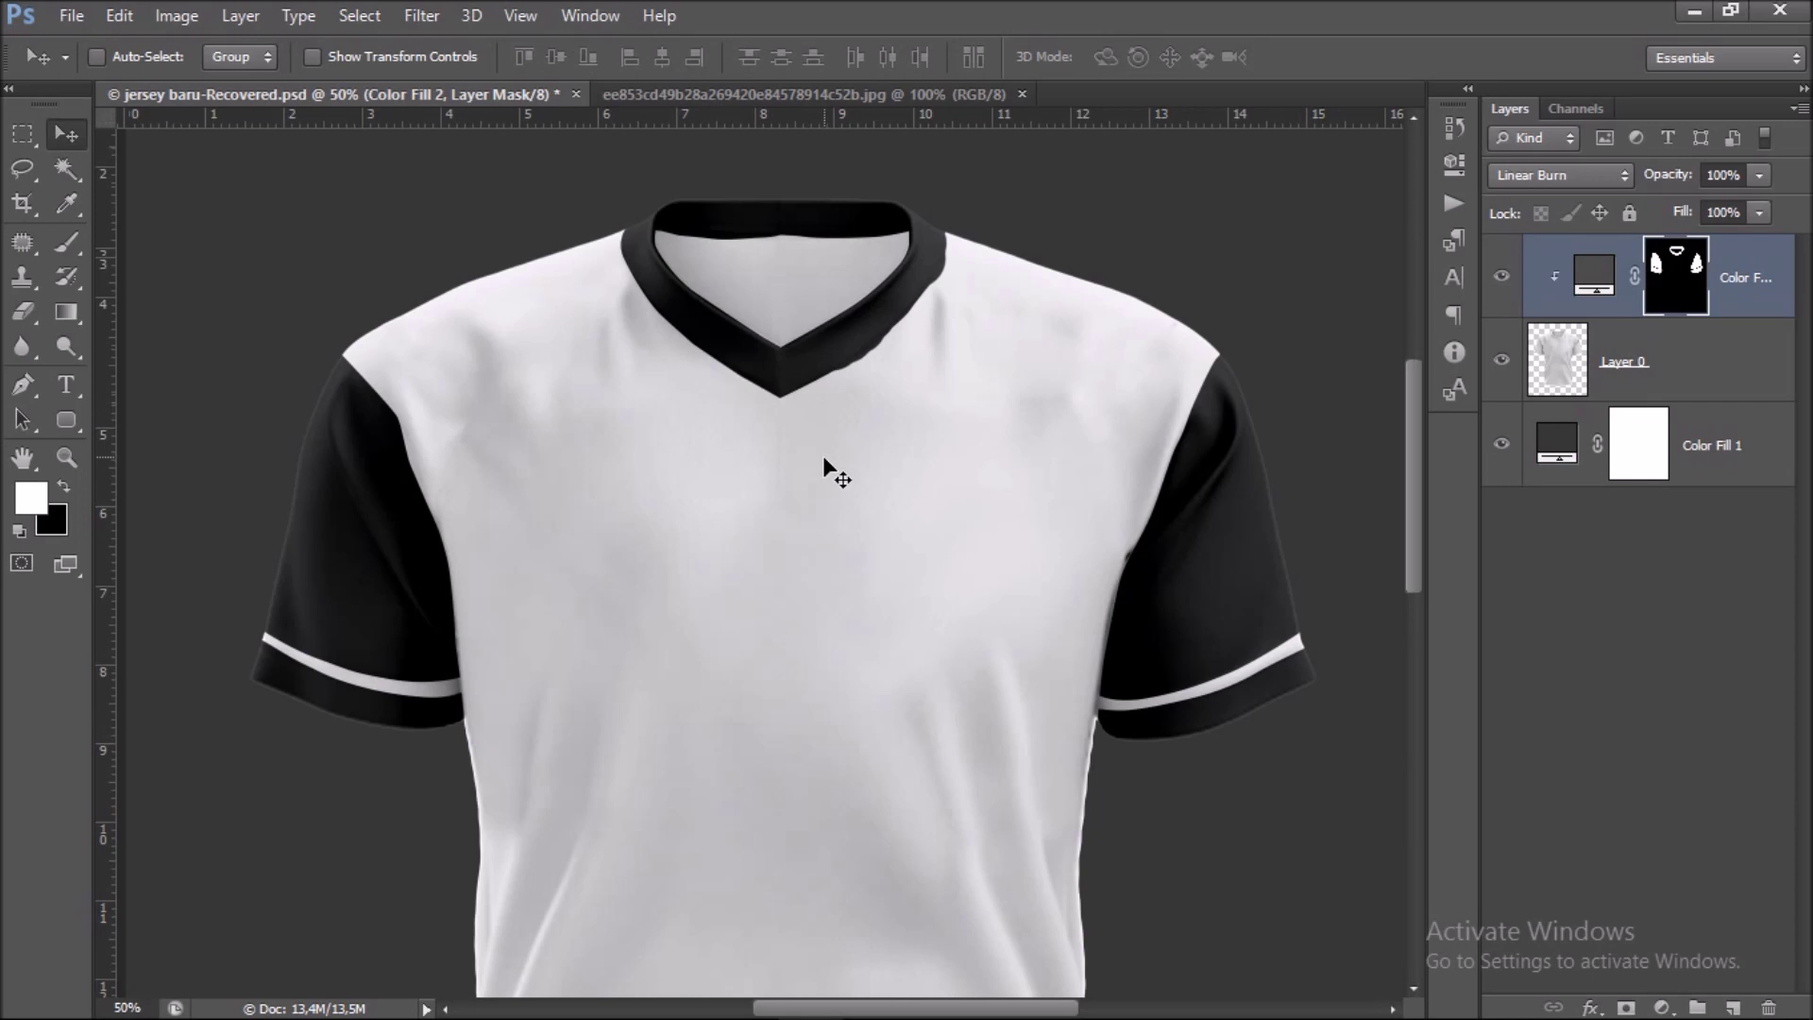
scroll(817, 453, up, 2)
scroll(938, 407, up, 1)
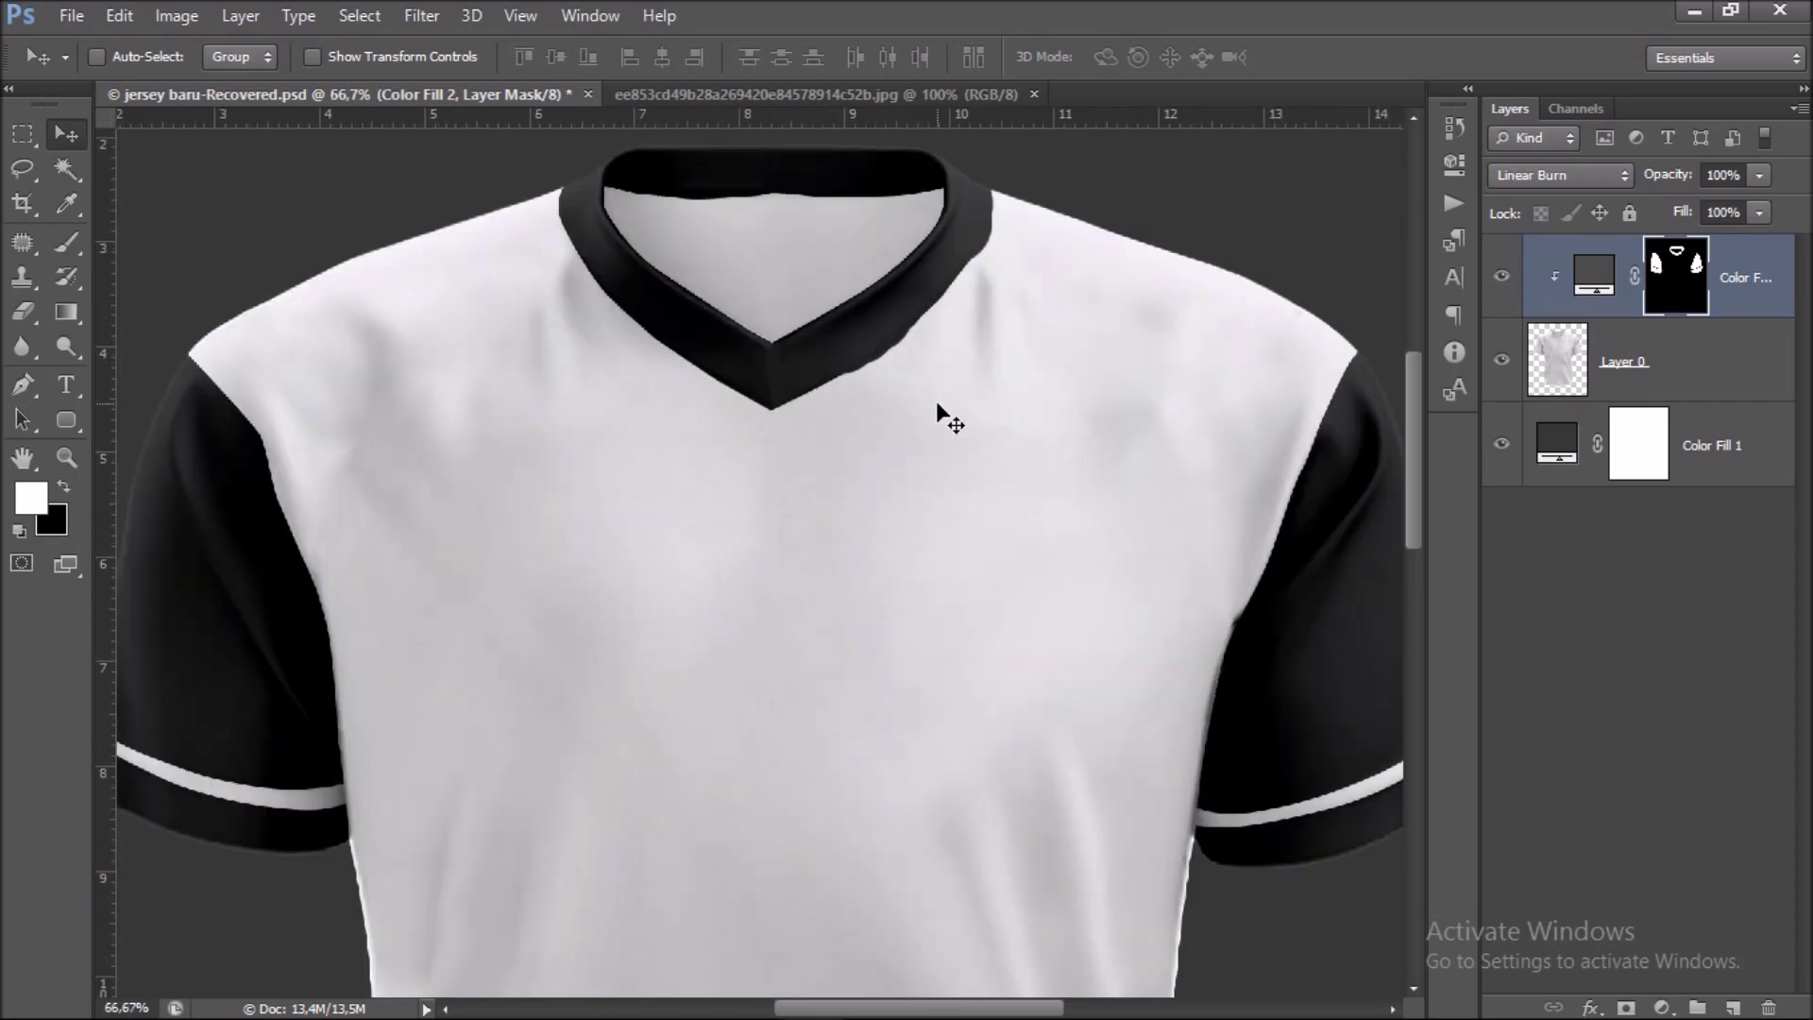
drag(944, 415, 949, 483)
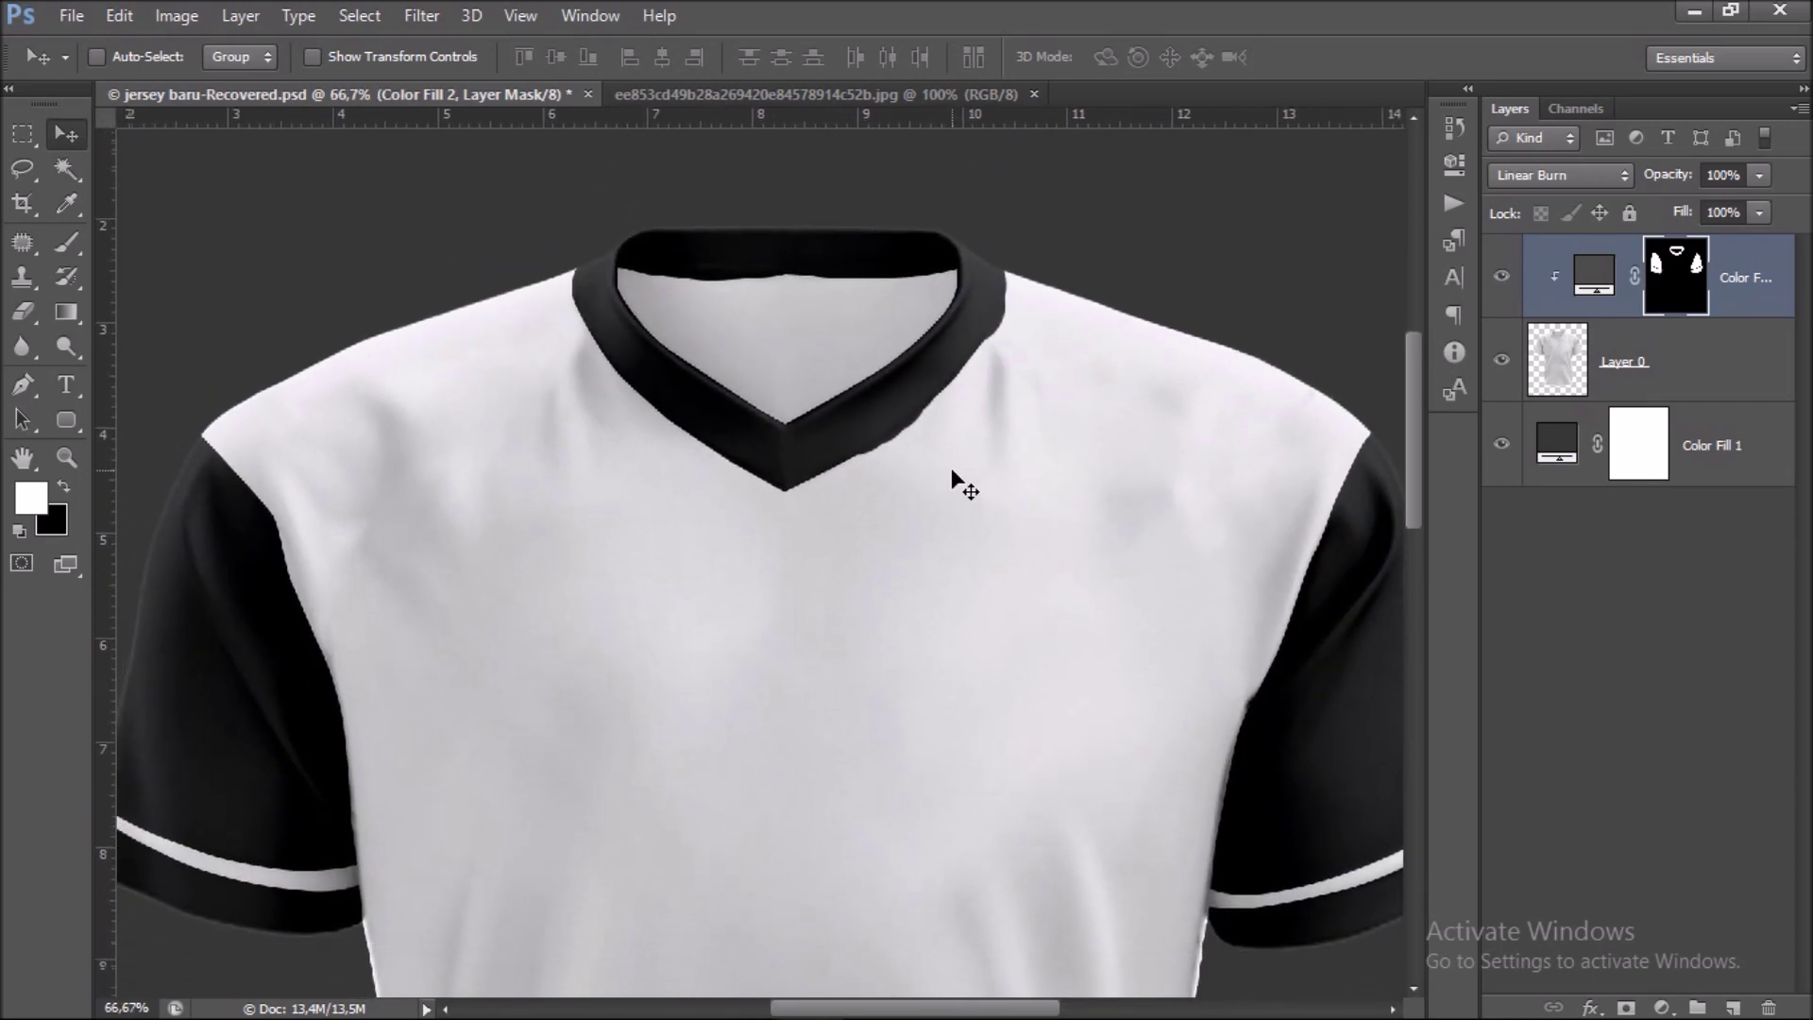
key(ctrl+plus)
mouse_move(1084, 407)
mouse_down()
mouse_move(1055, 519)
mouse_move(1087, 528)
mouse_up()
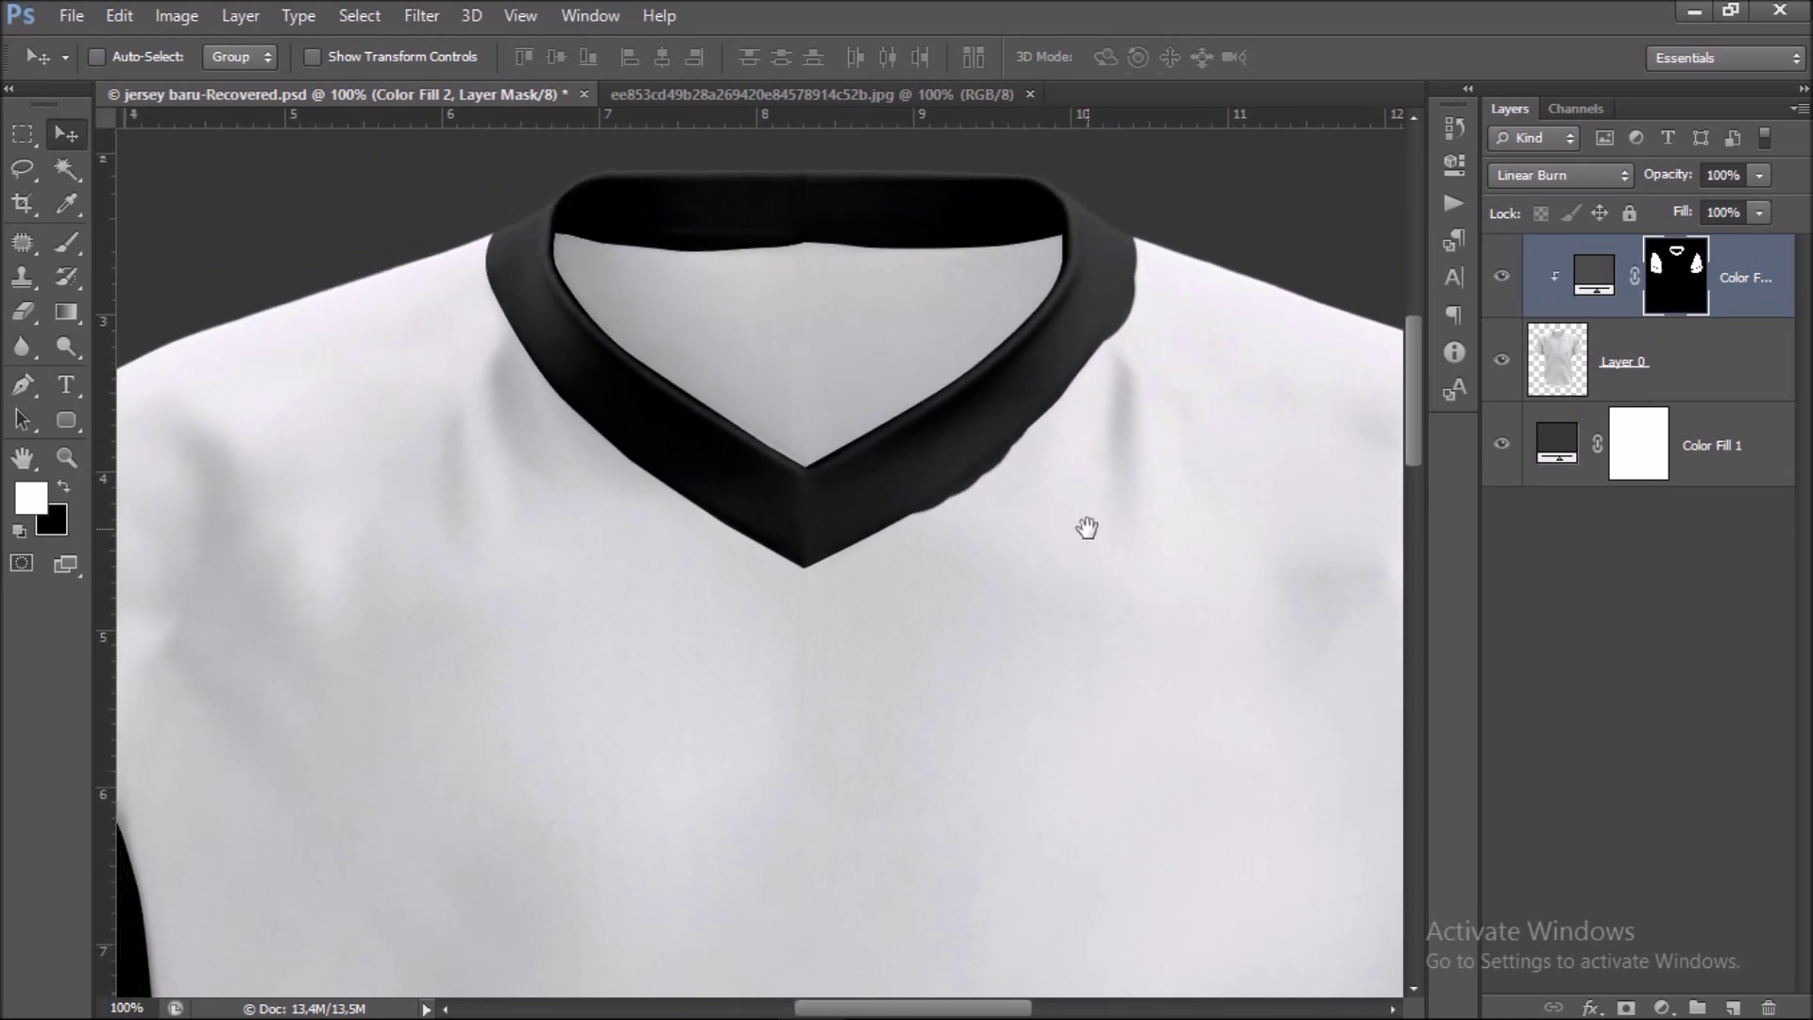
Paint a straight black Shift-click line along the collar's right edge to remove the bulge.
click(71, 248)
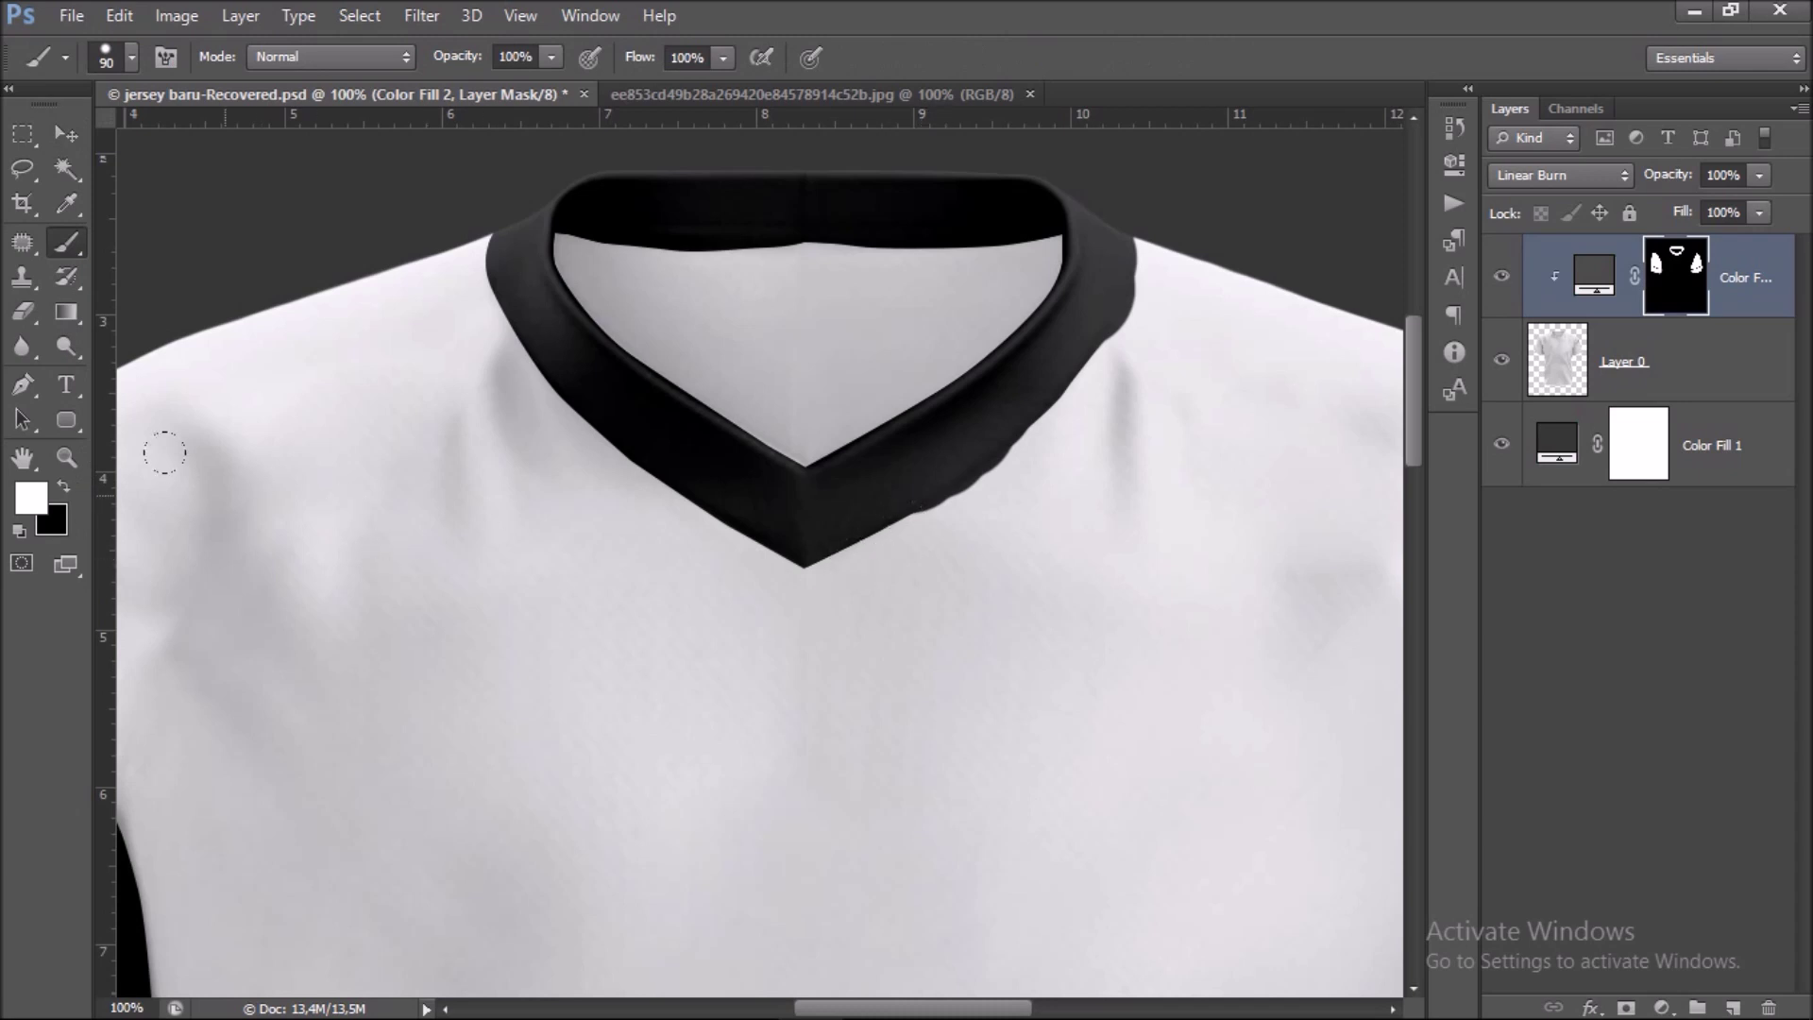
click(66, 488)
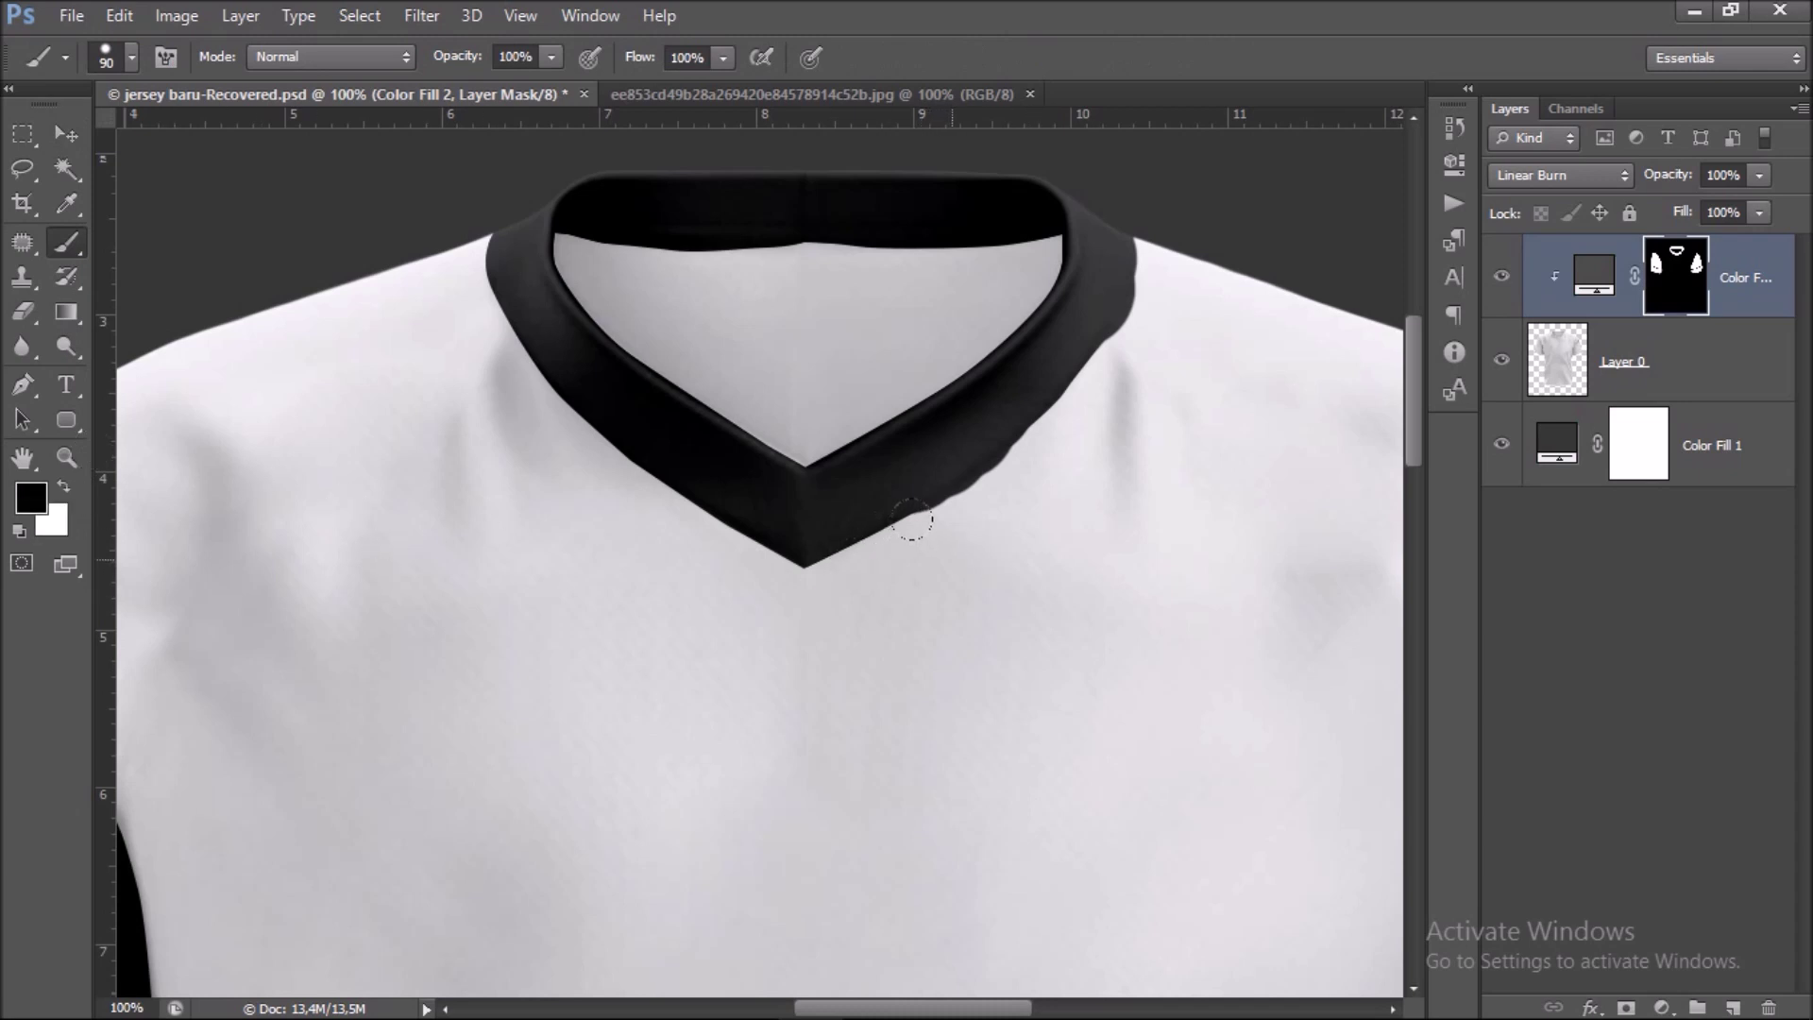
key(shift)
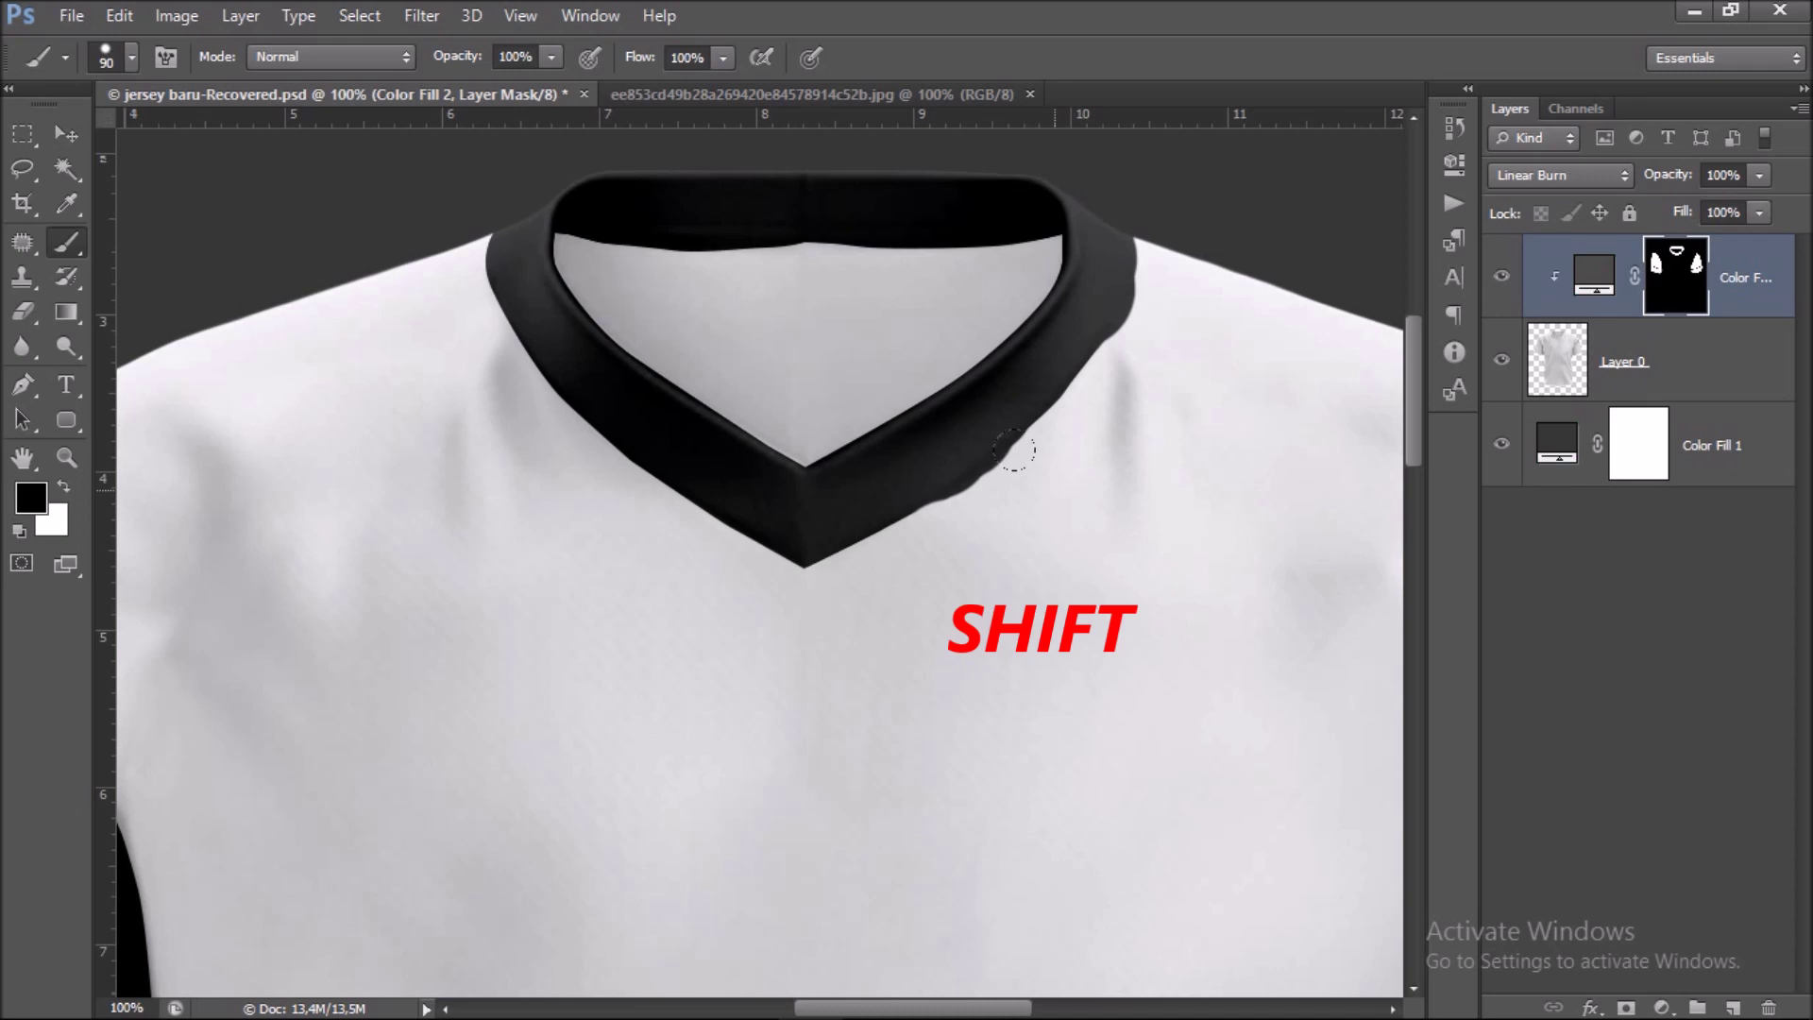
shift+click(1012, 449)
scroll(1075, 419, up, 3)
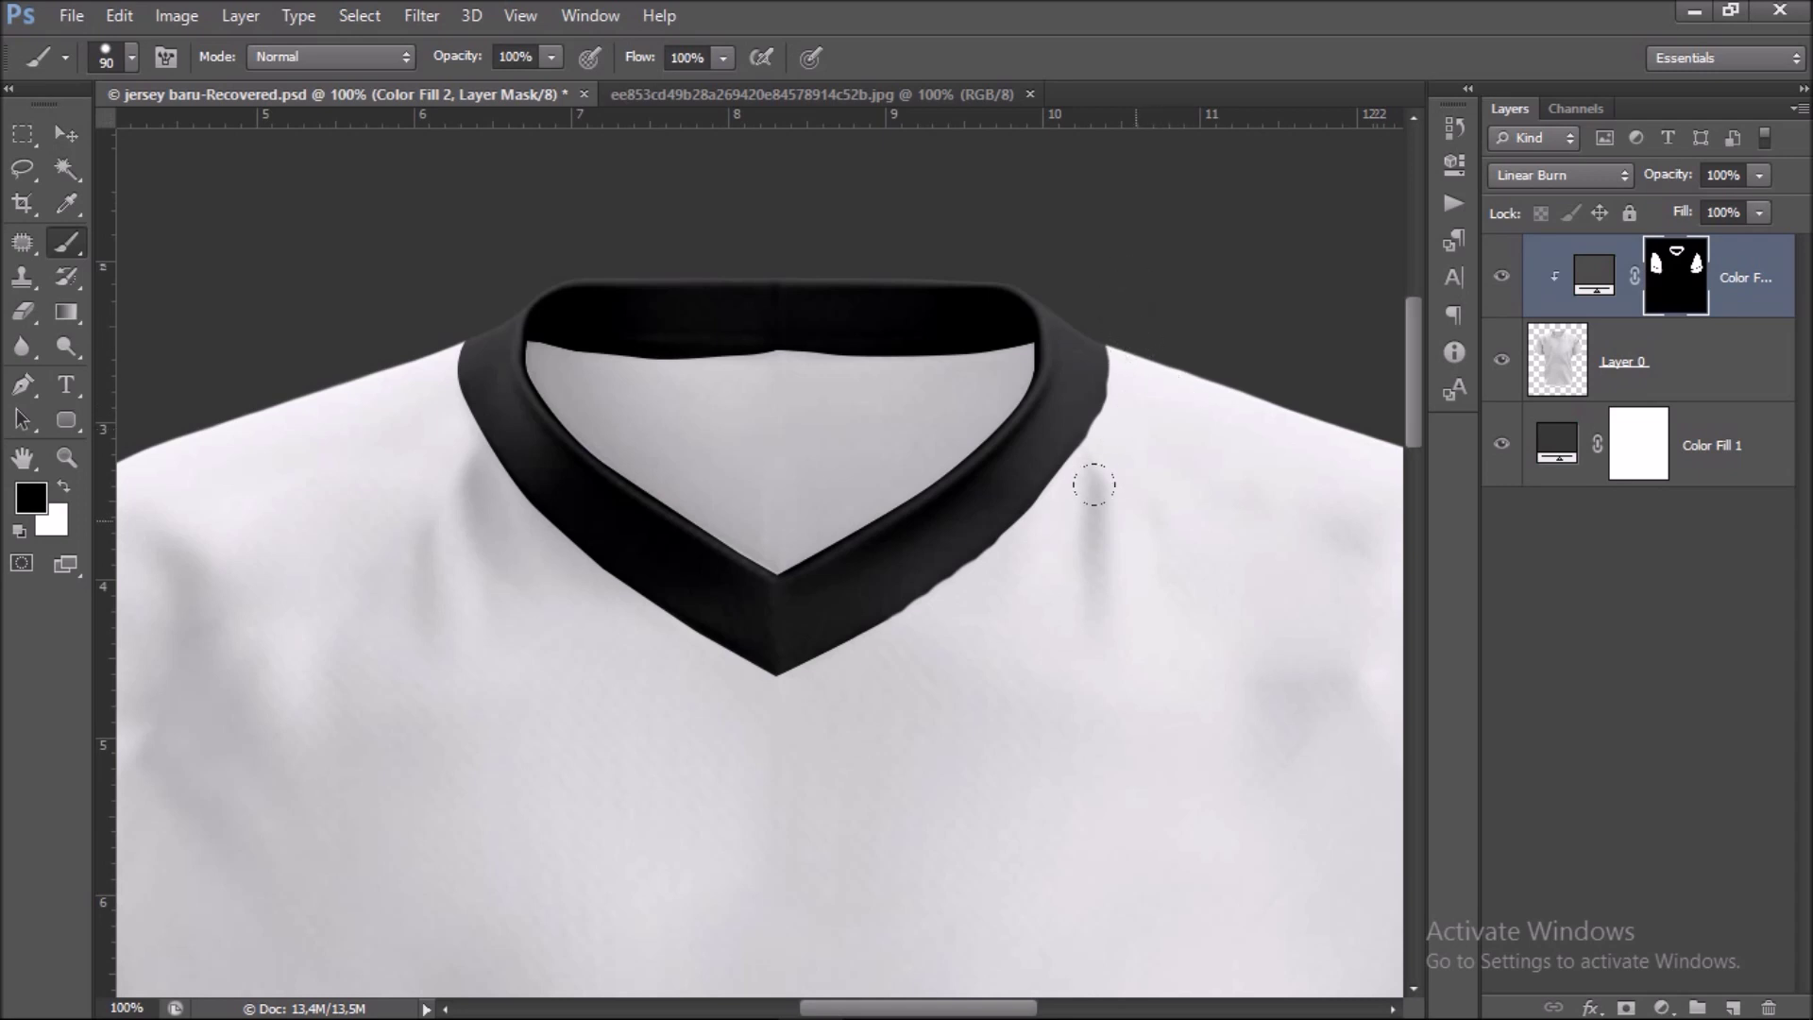
scroll(1093, 484, down, 3)
scroll(1091, 510, left, 3)
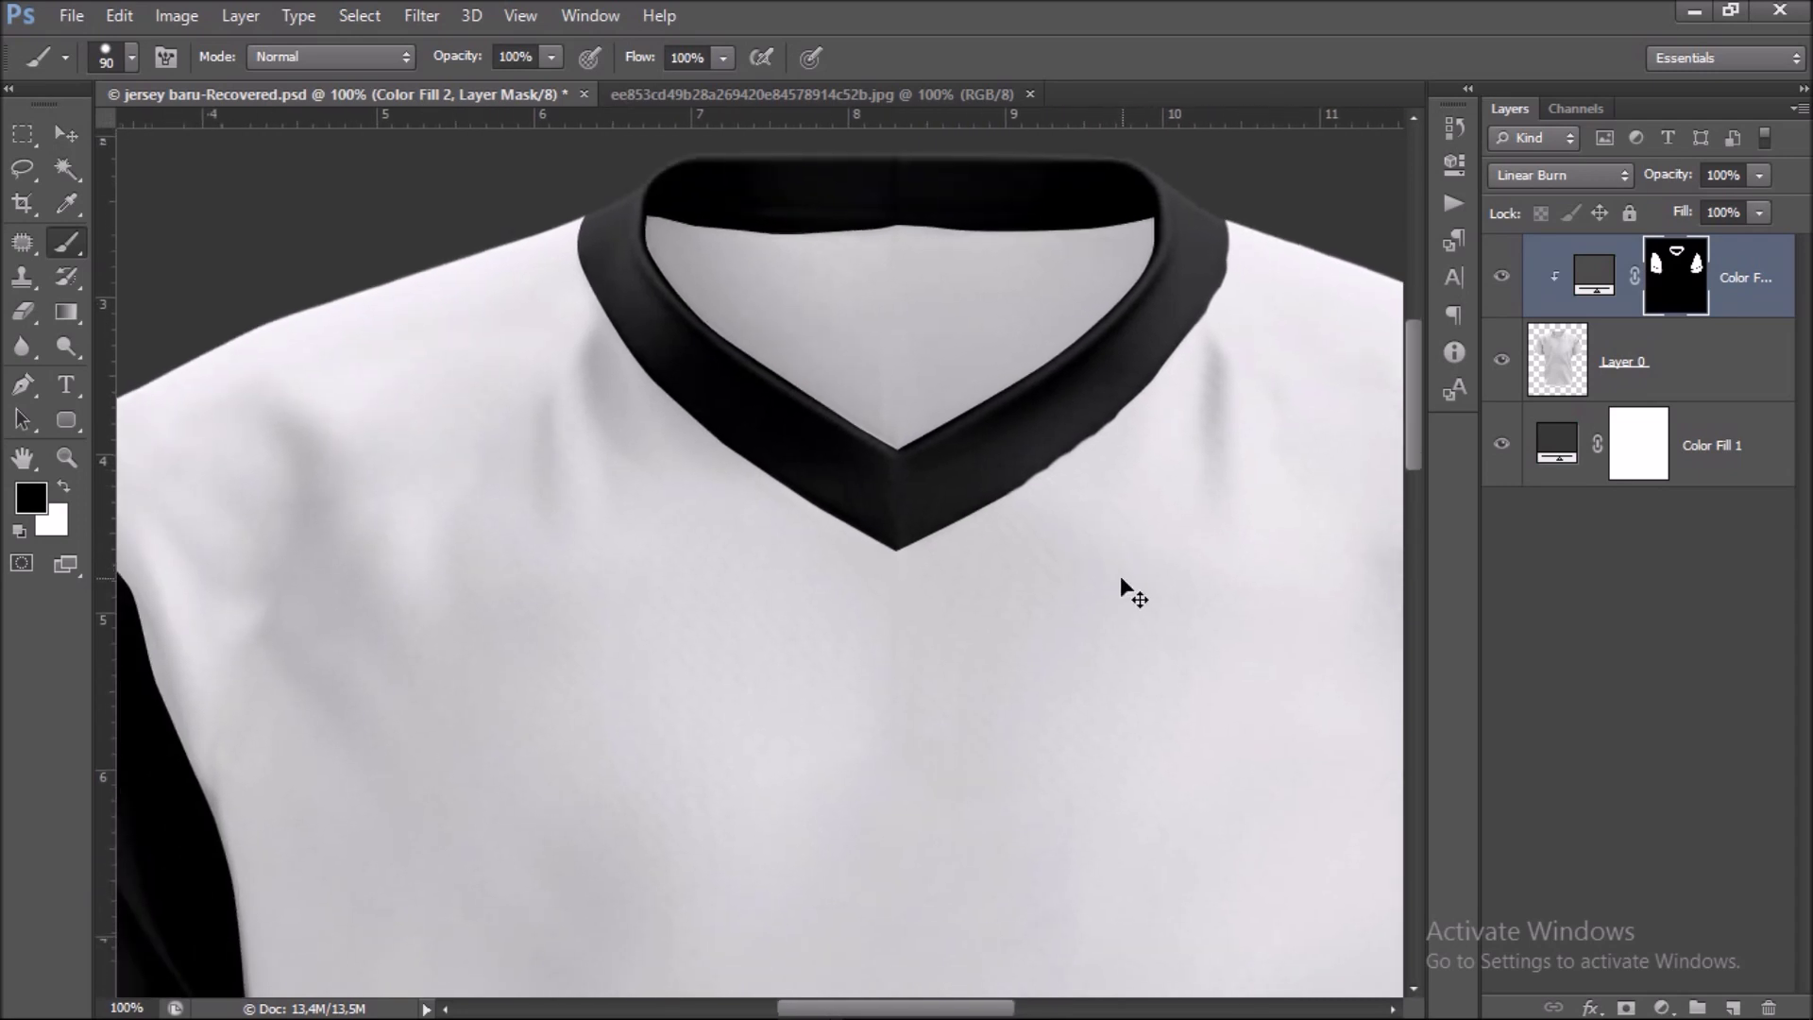
key(ctrl+minus)
click(20, 140)
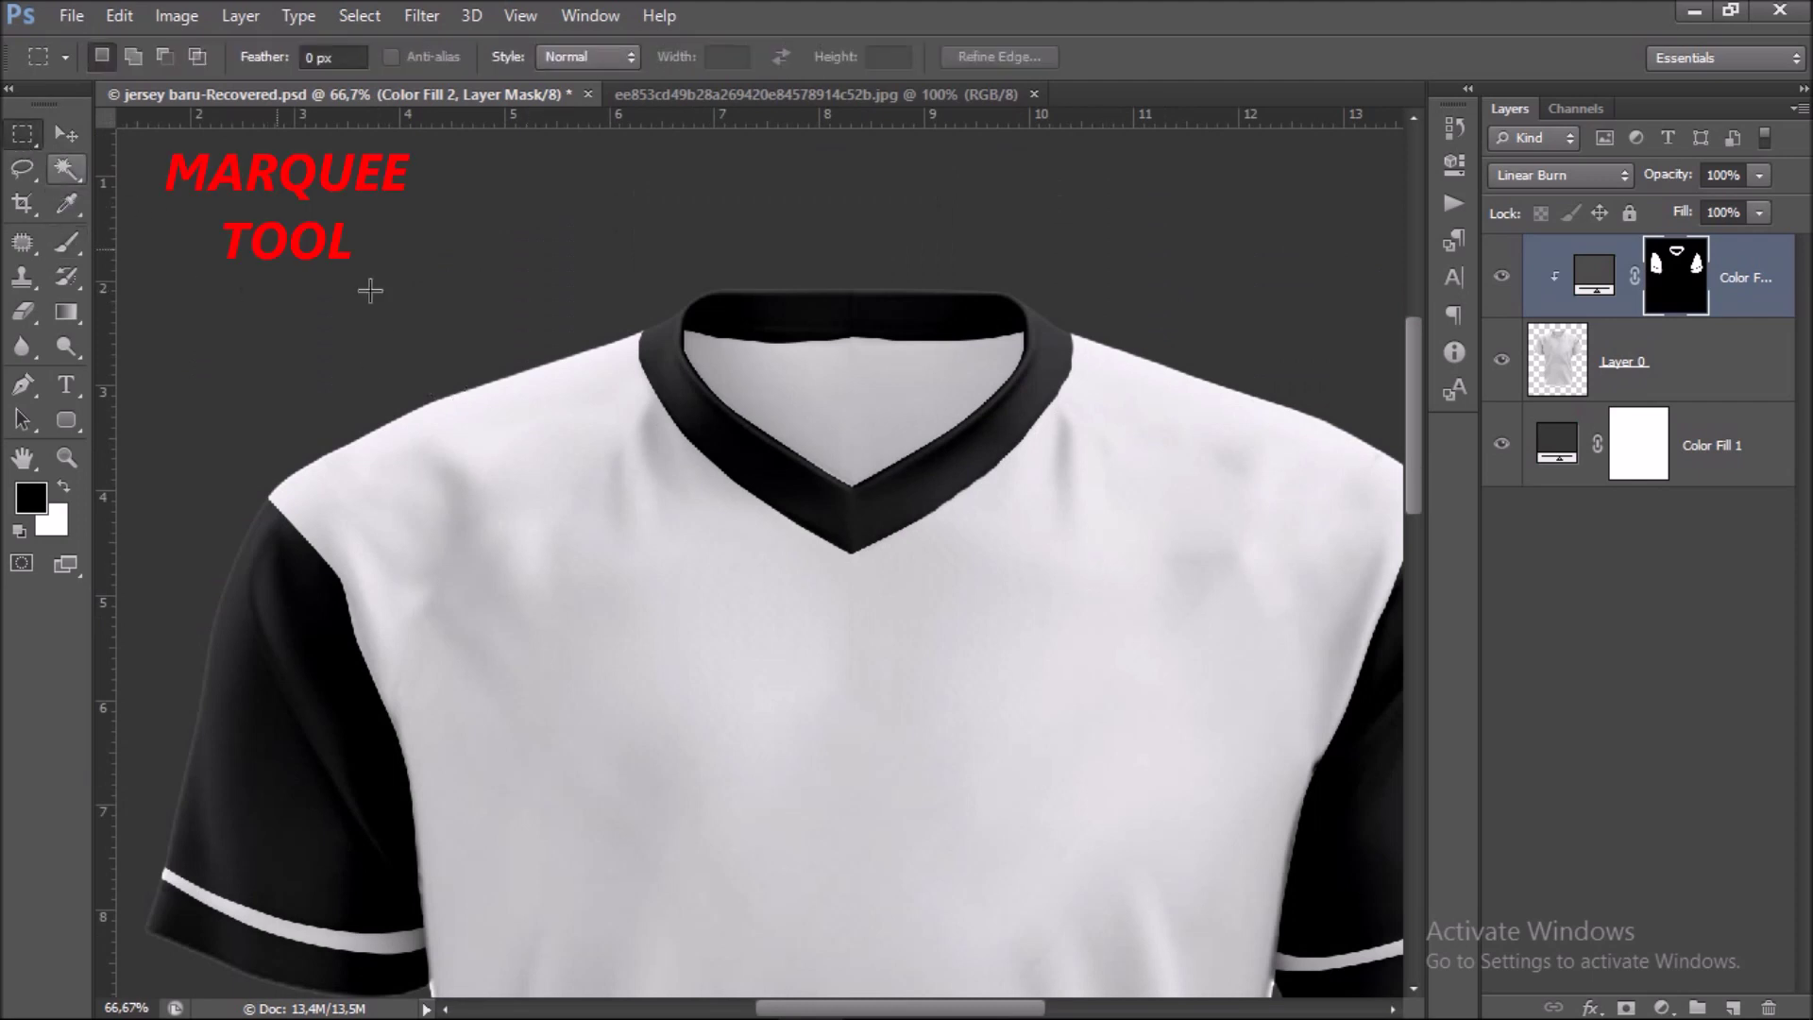
Place a vertical guide at 8,26 cm down the shirt's centre.
mouse_move(896, 548)
mouse_down()
mouse_move(993, 442)
mouse_move(940, 436)
mouse_up()
drag(113, 533, 960, 550)
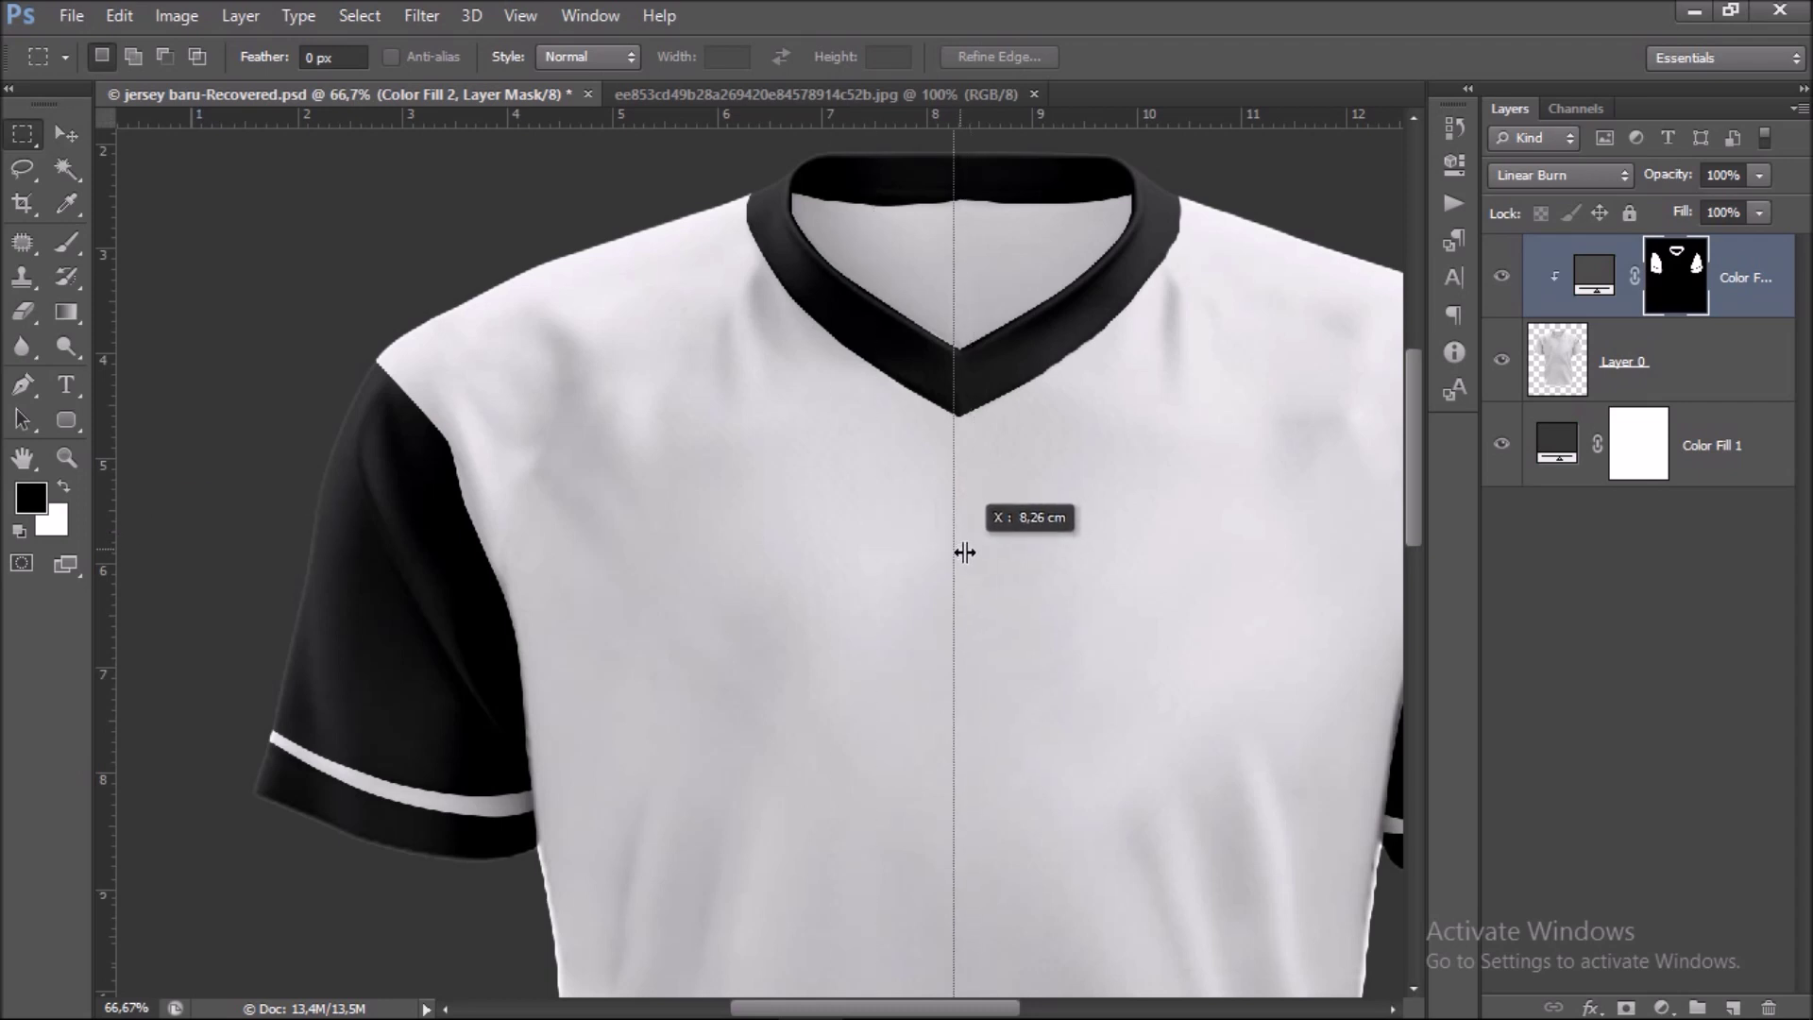
drag(960, 549, 962, 586)
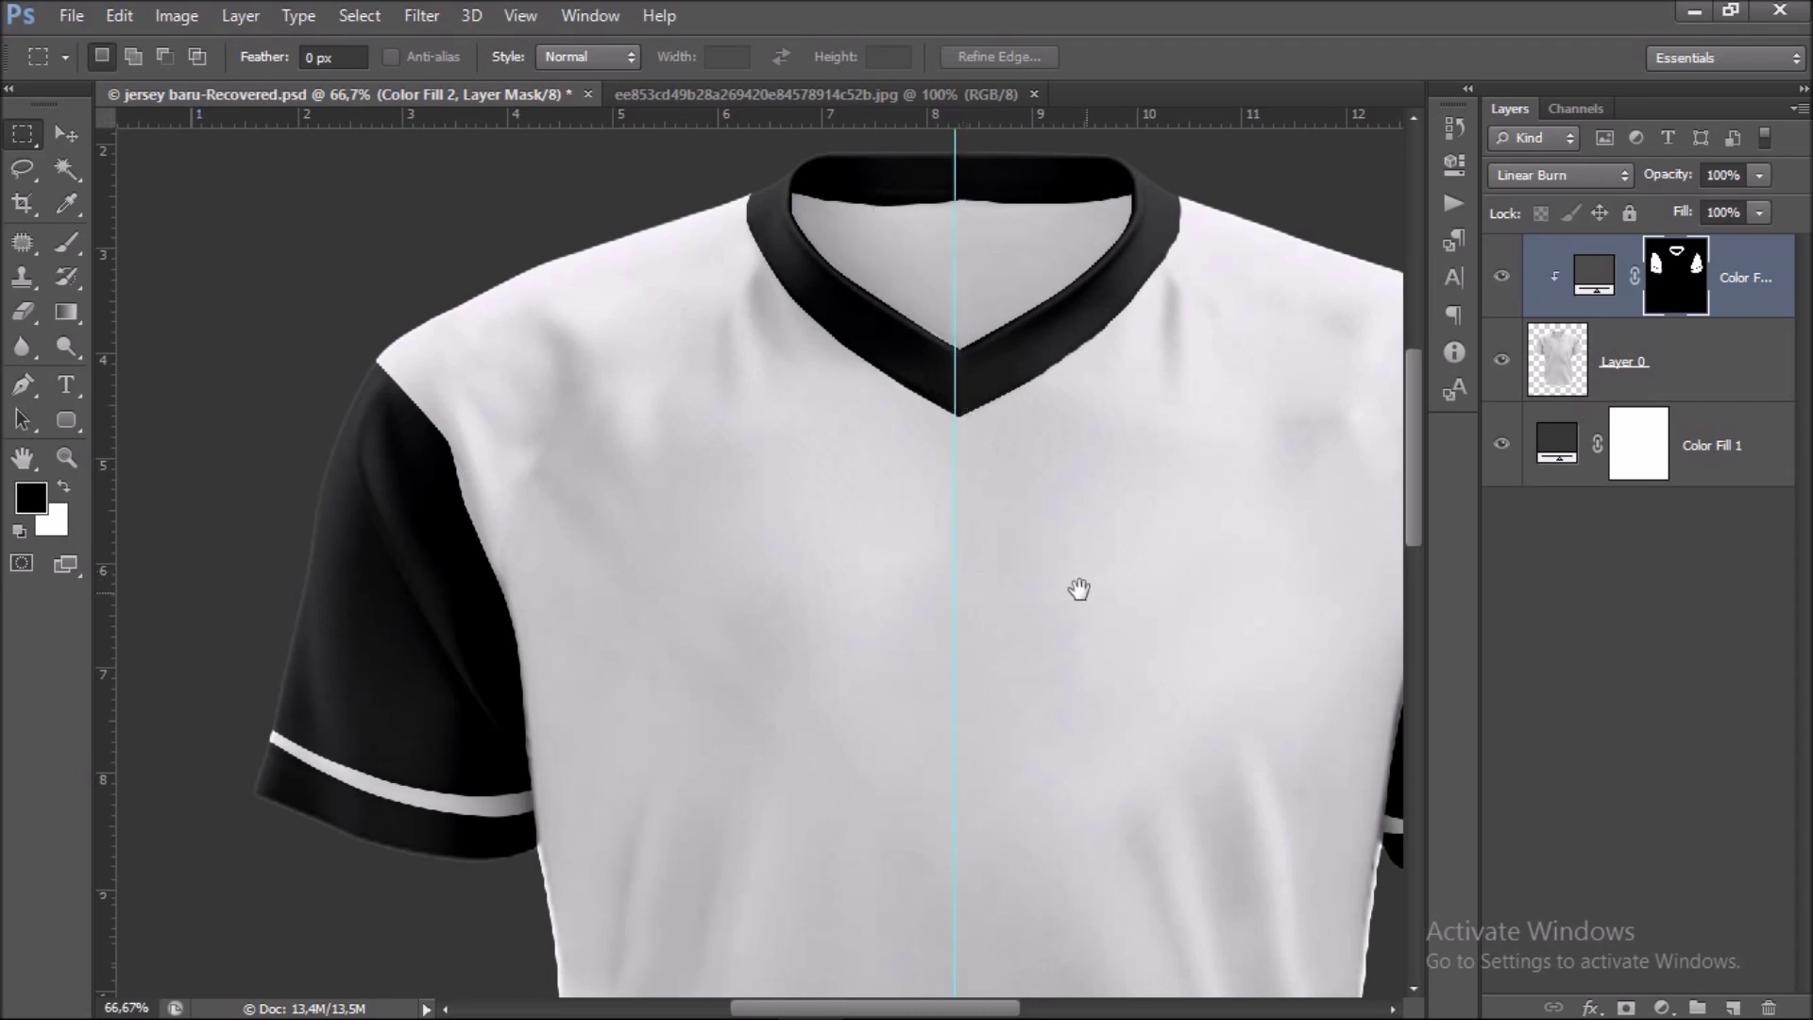
drag(1076, 591, 1043, 526)
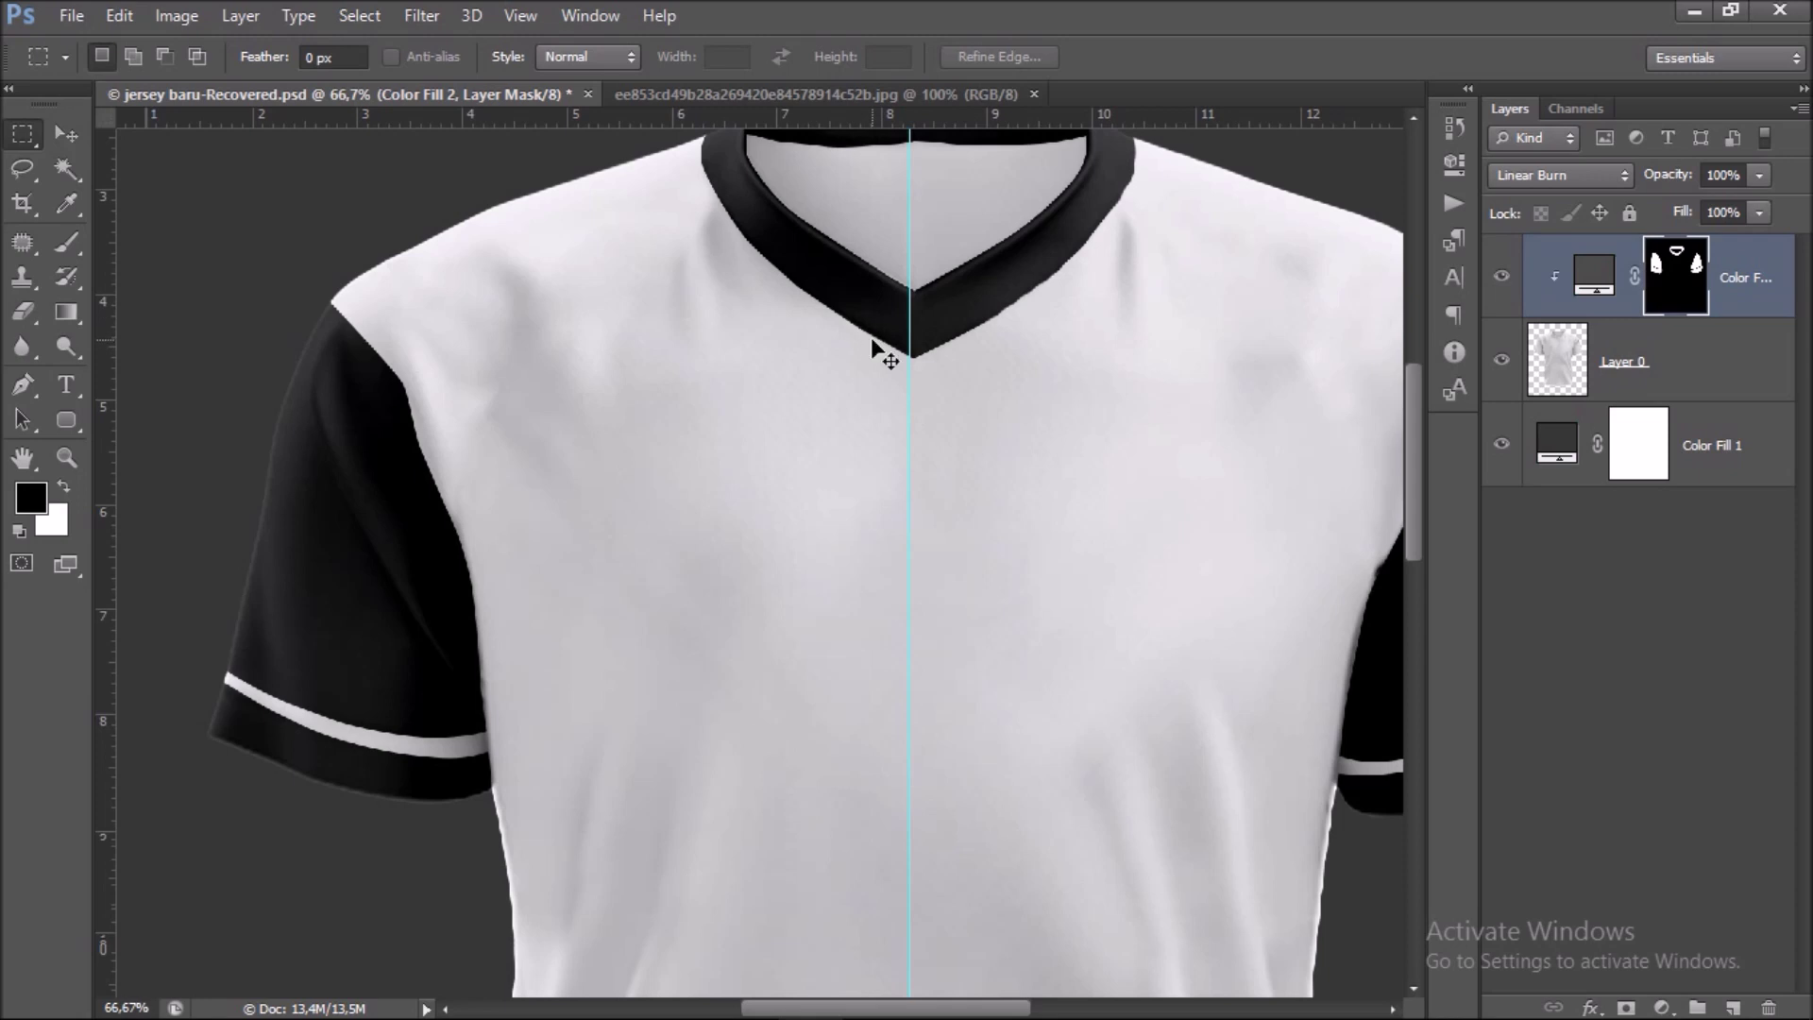
key(ctrl+minus)
Select a narrow strip below the V-neck and fill it with a #fefefe solid colour layer.
mouse_move(847, 395)
mouse_down()
mouse_move(922, 656)
mouse_move(916, 624)
mouse_up()
drag(912, 525, 901, 525)
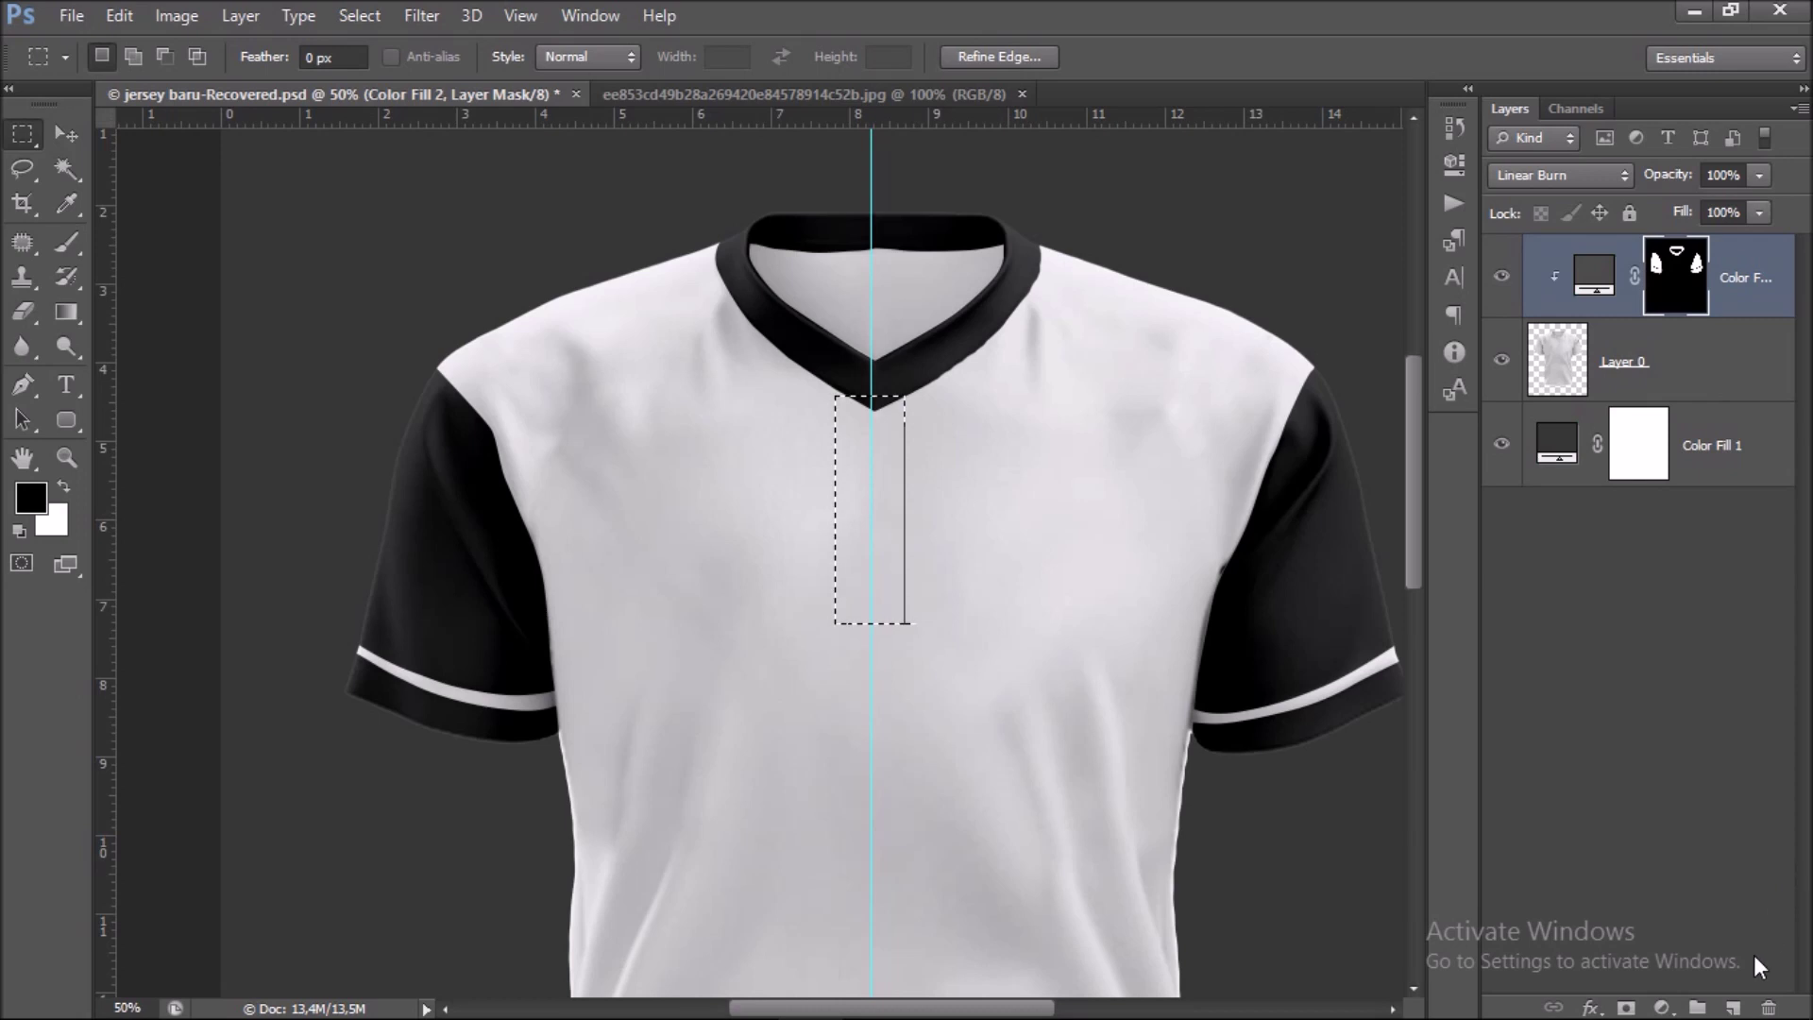
click(1664, 1008)
click(1635, 423)
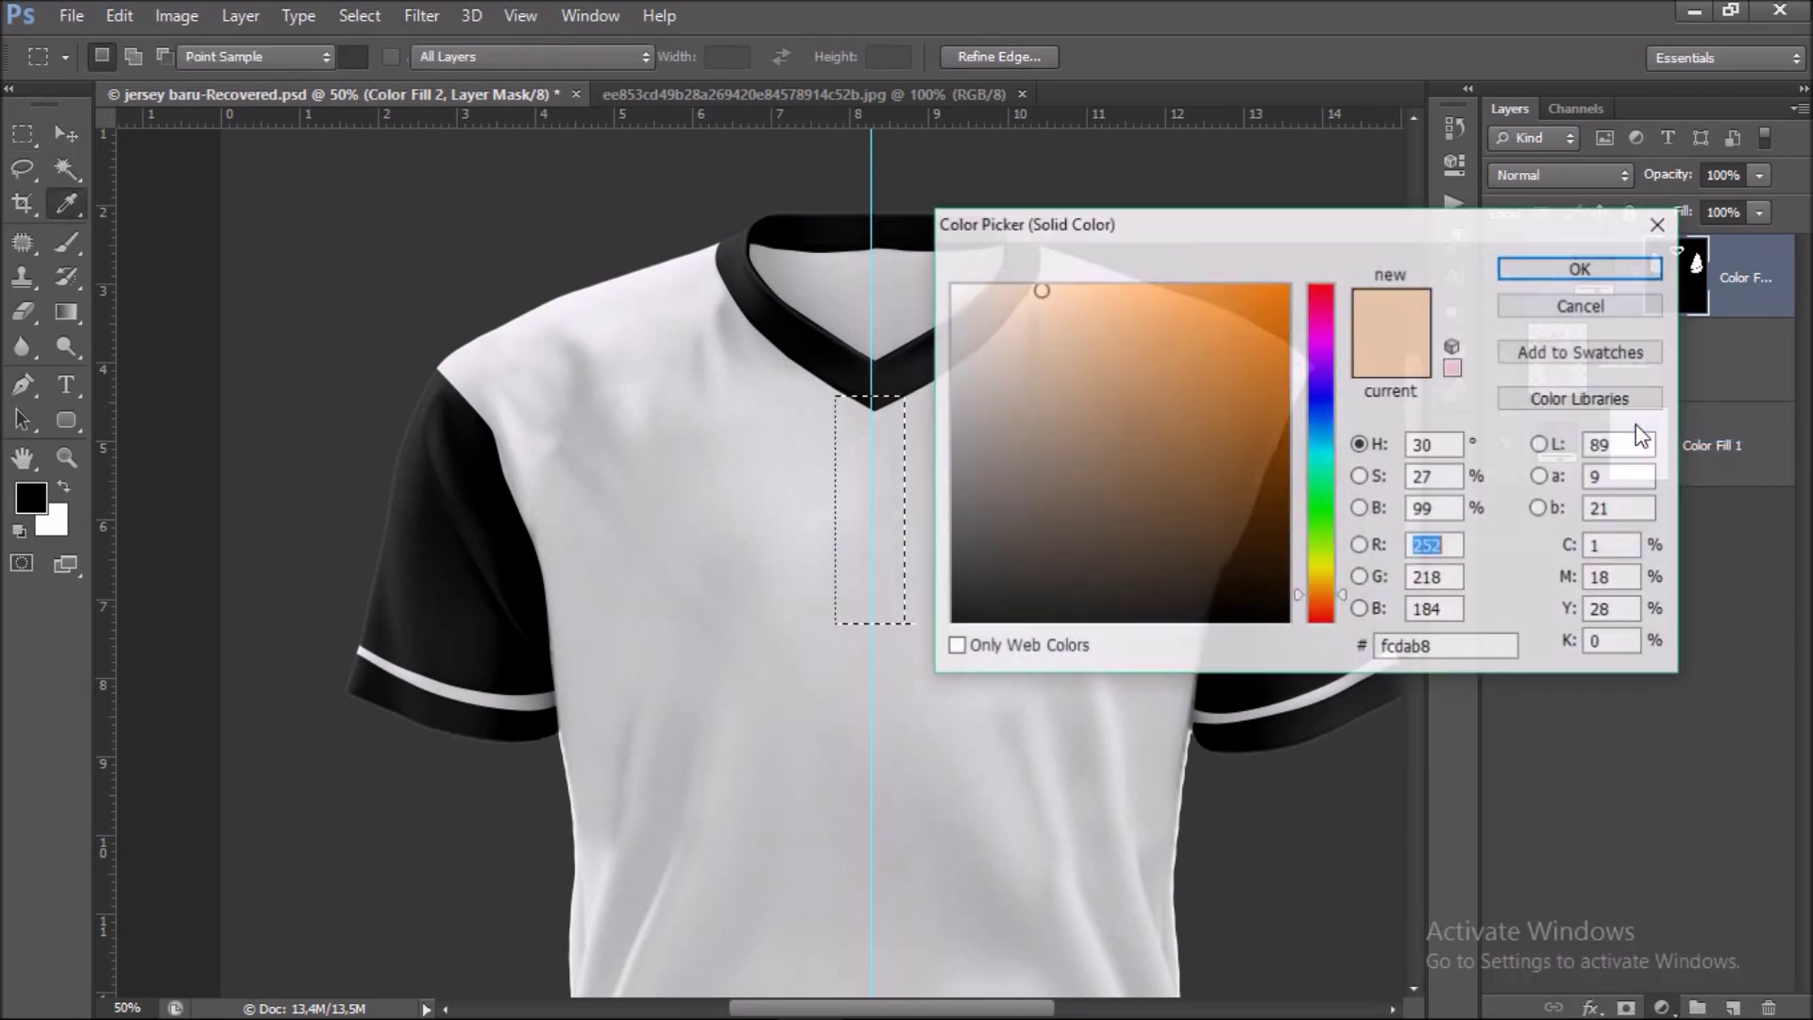
drag(965, 293, 949, 284)
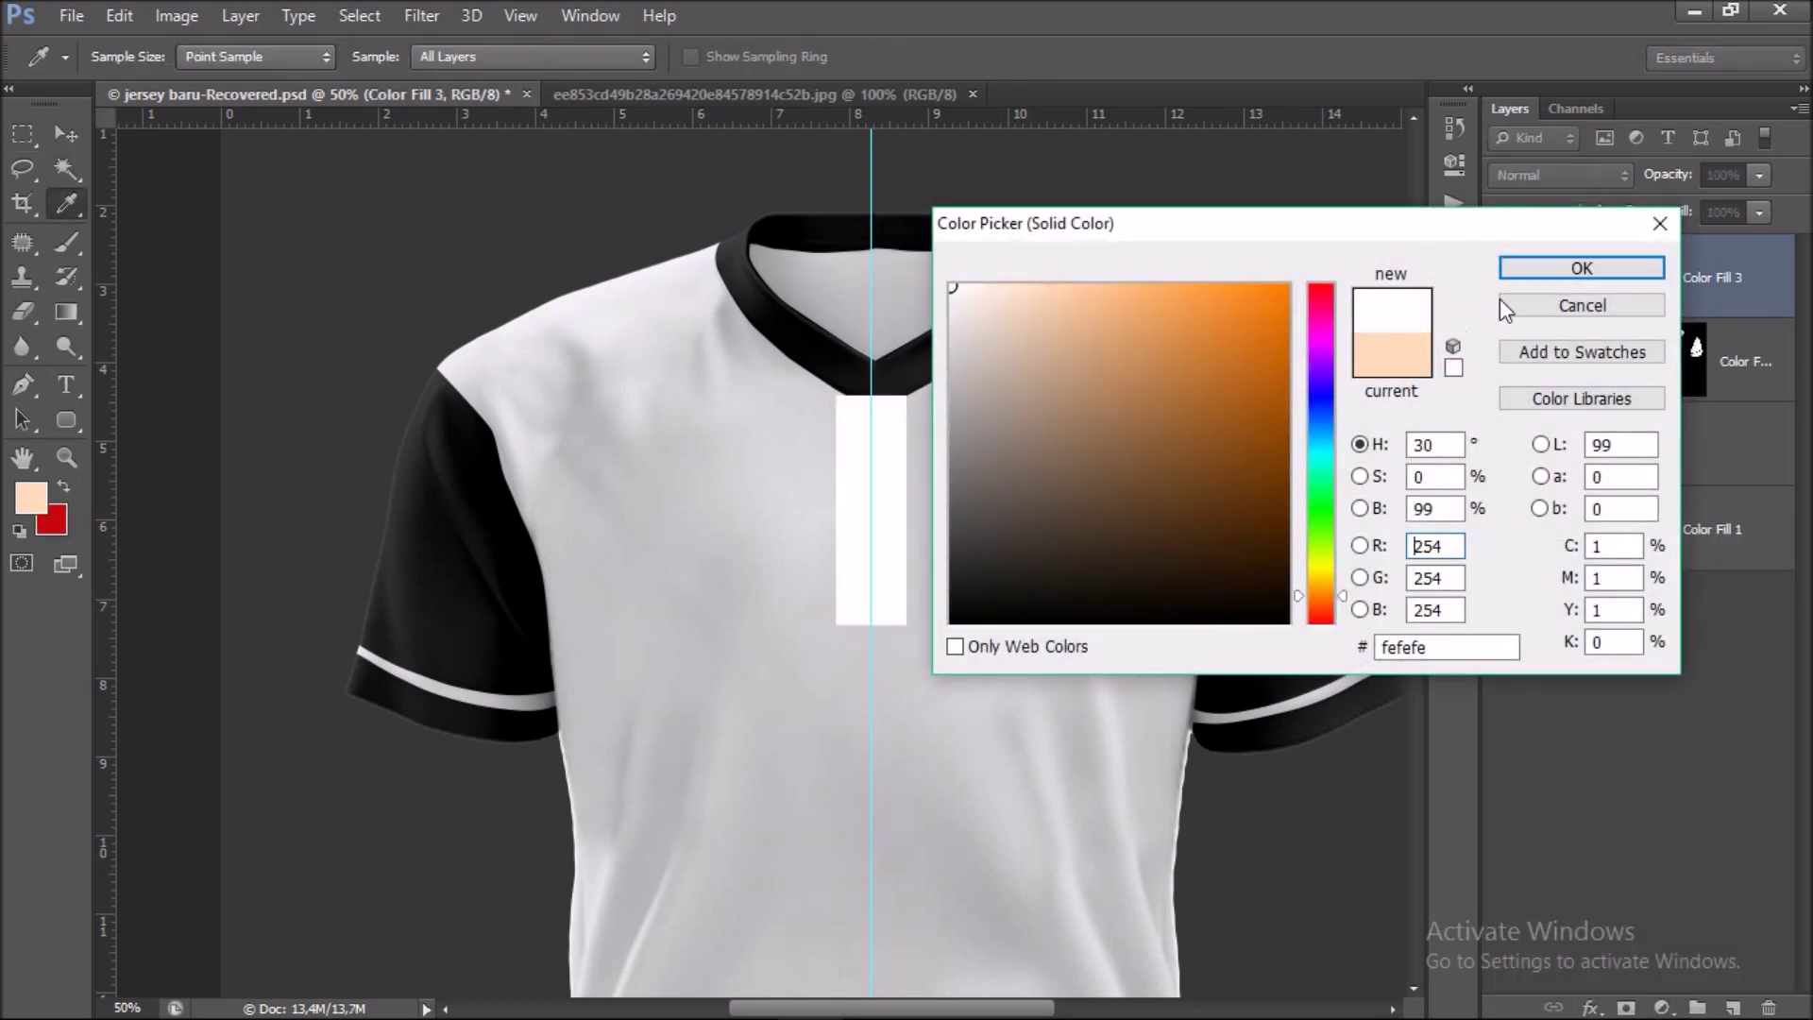
click(1579, 269)
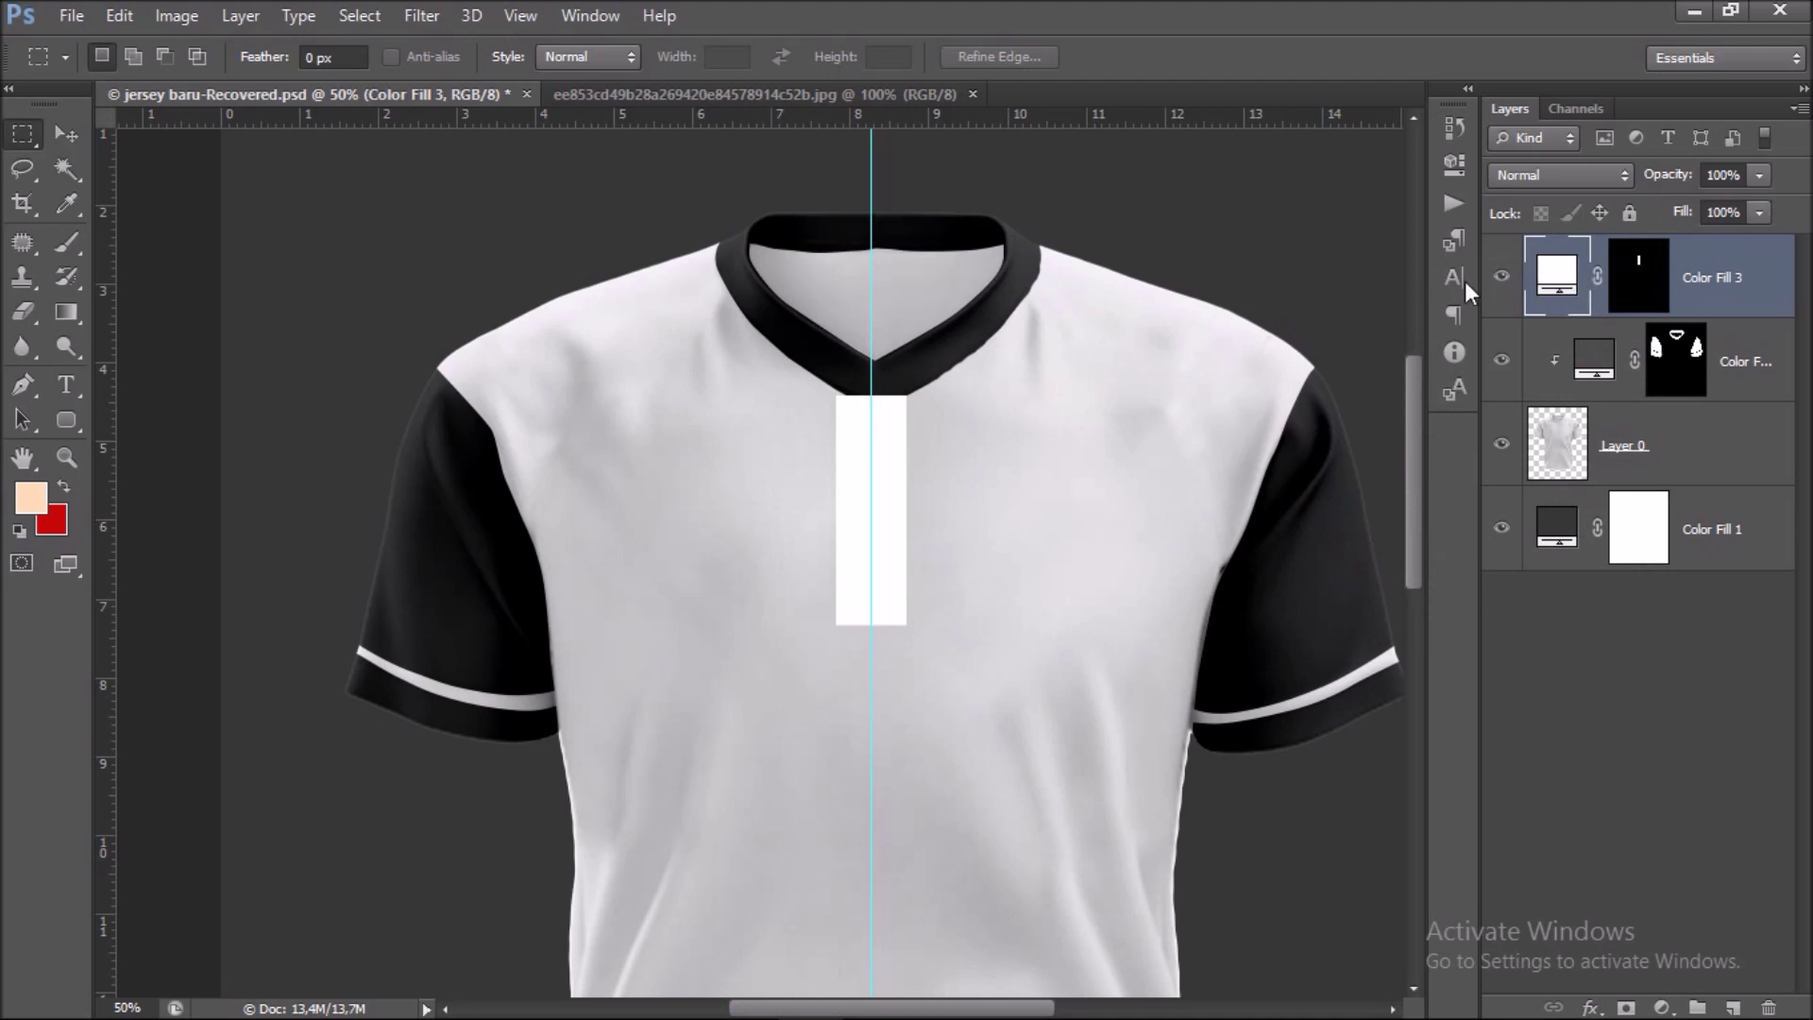
click(68, 134)
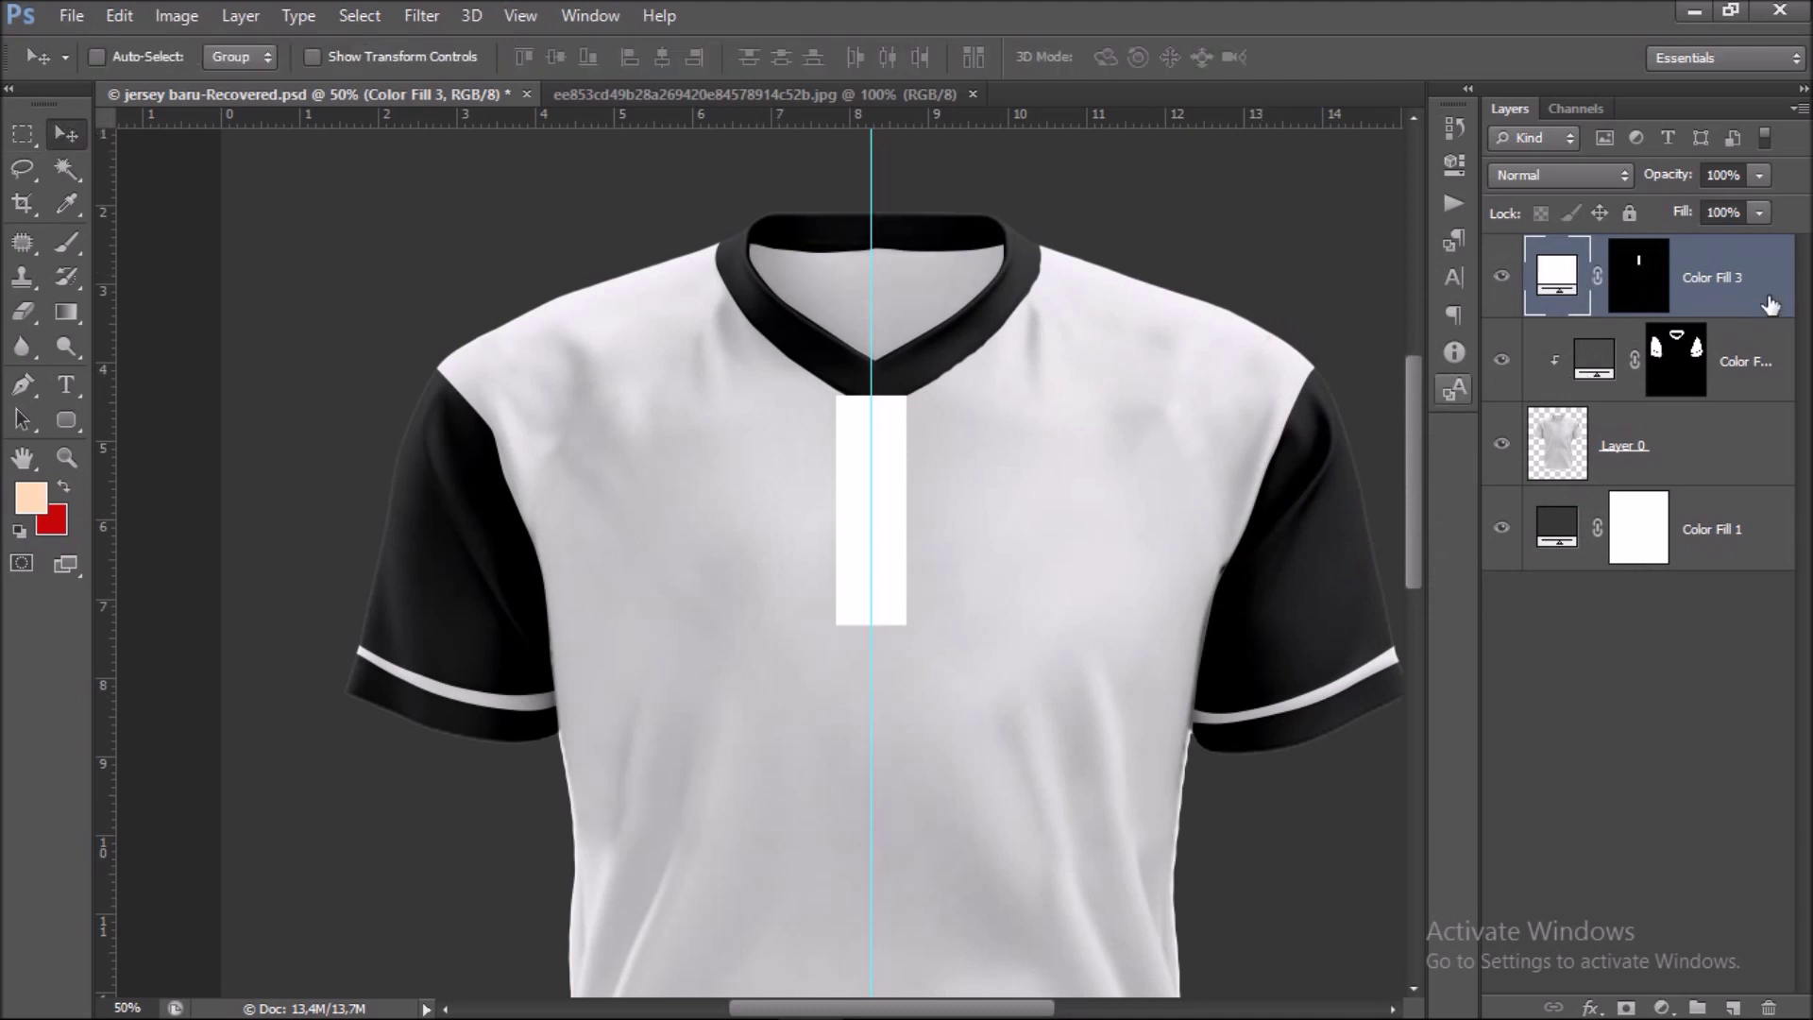
Duplicate the white strip and move the copy down to the shirt hem, nudged slightly left.
key(ctrl+j)
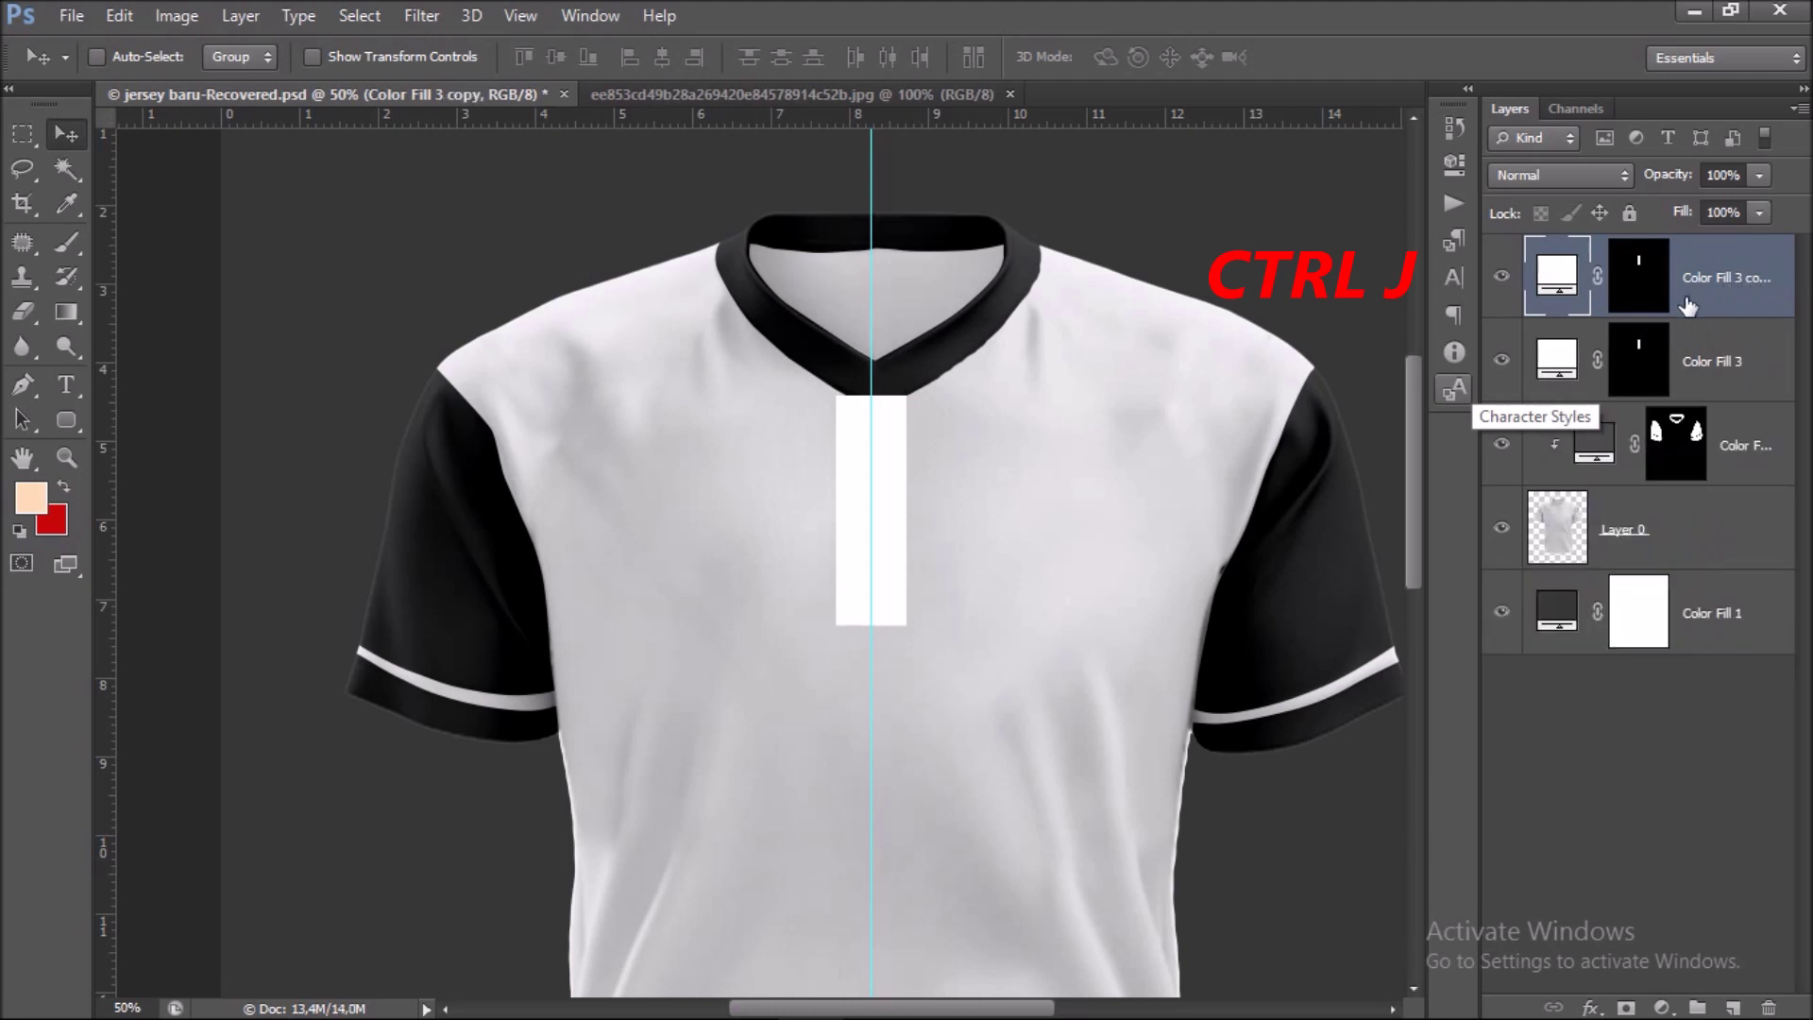
key(ctrl+minus)
drag(910, 514, 972, 352)
drag(931, 410, 934, 913)
scroll(1005, 803, up, 2)
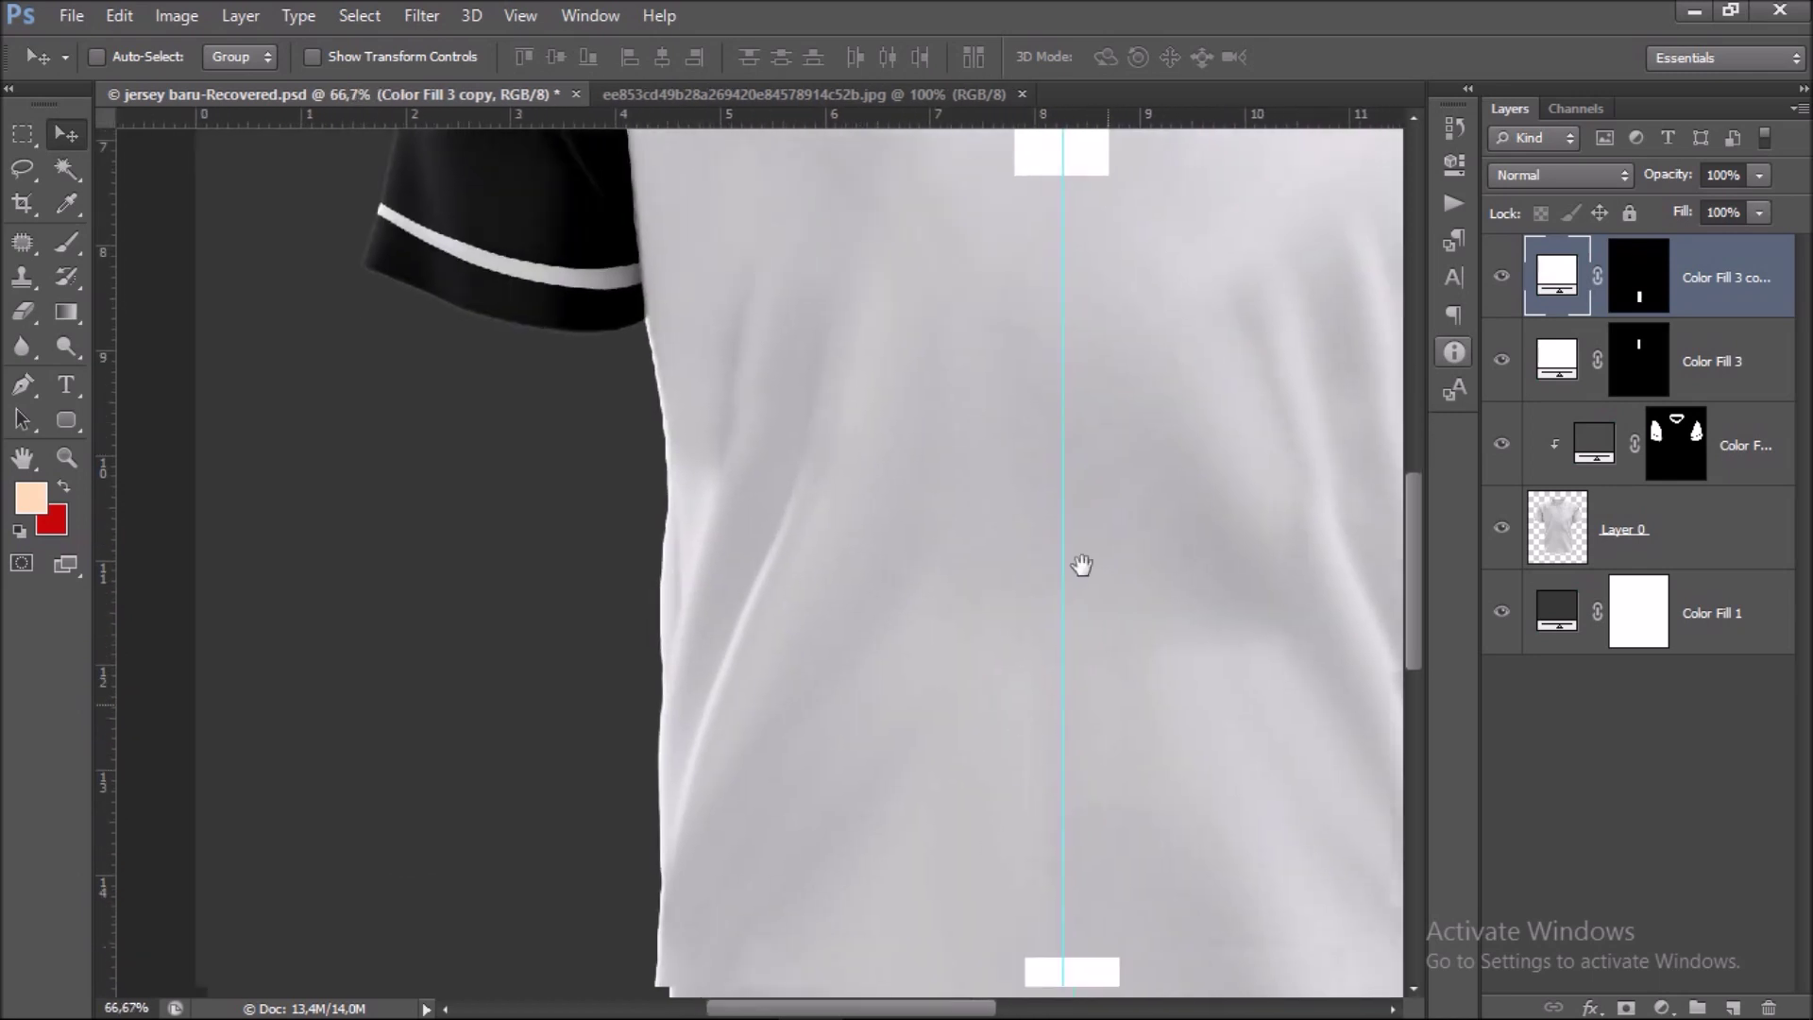
scroll(1080, 563, down, 5)
key(Left)
key(Left)
key(Left)
key(Left)
key(Left)
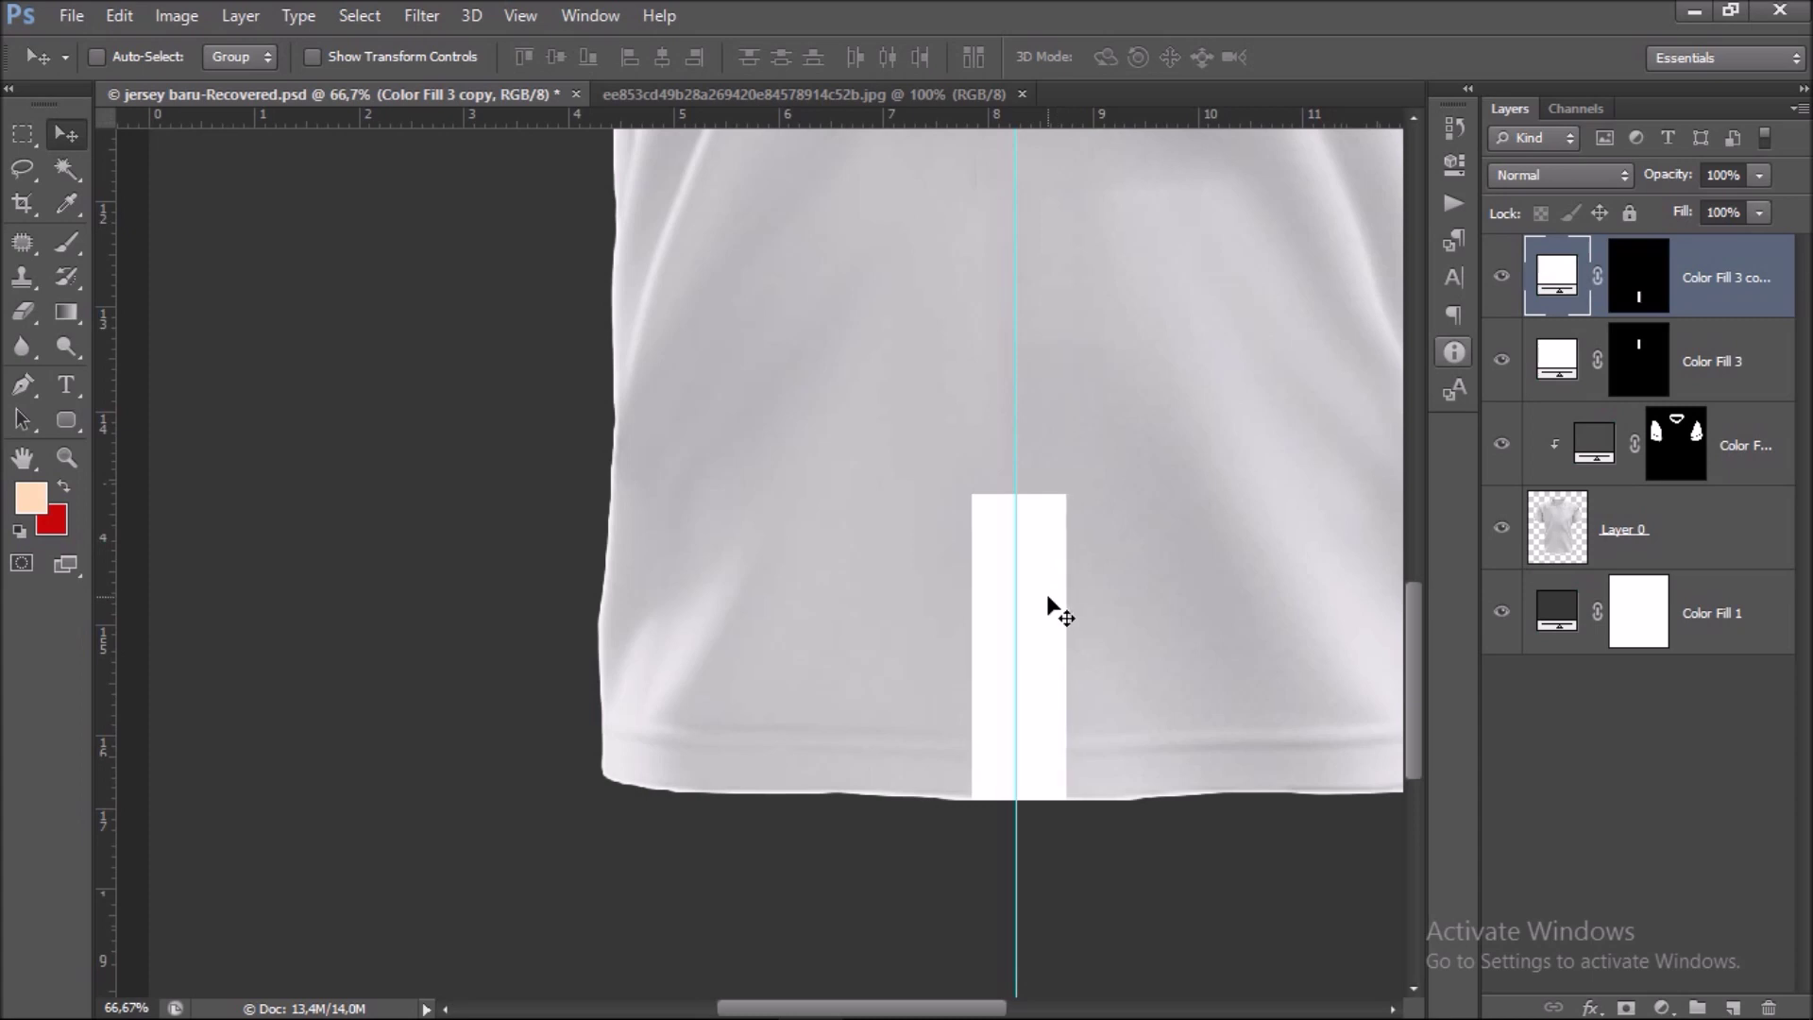
scroll(1075, 561, down, 1)
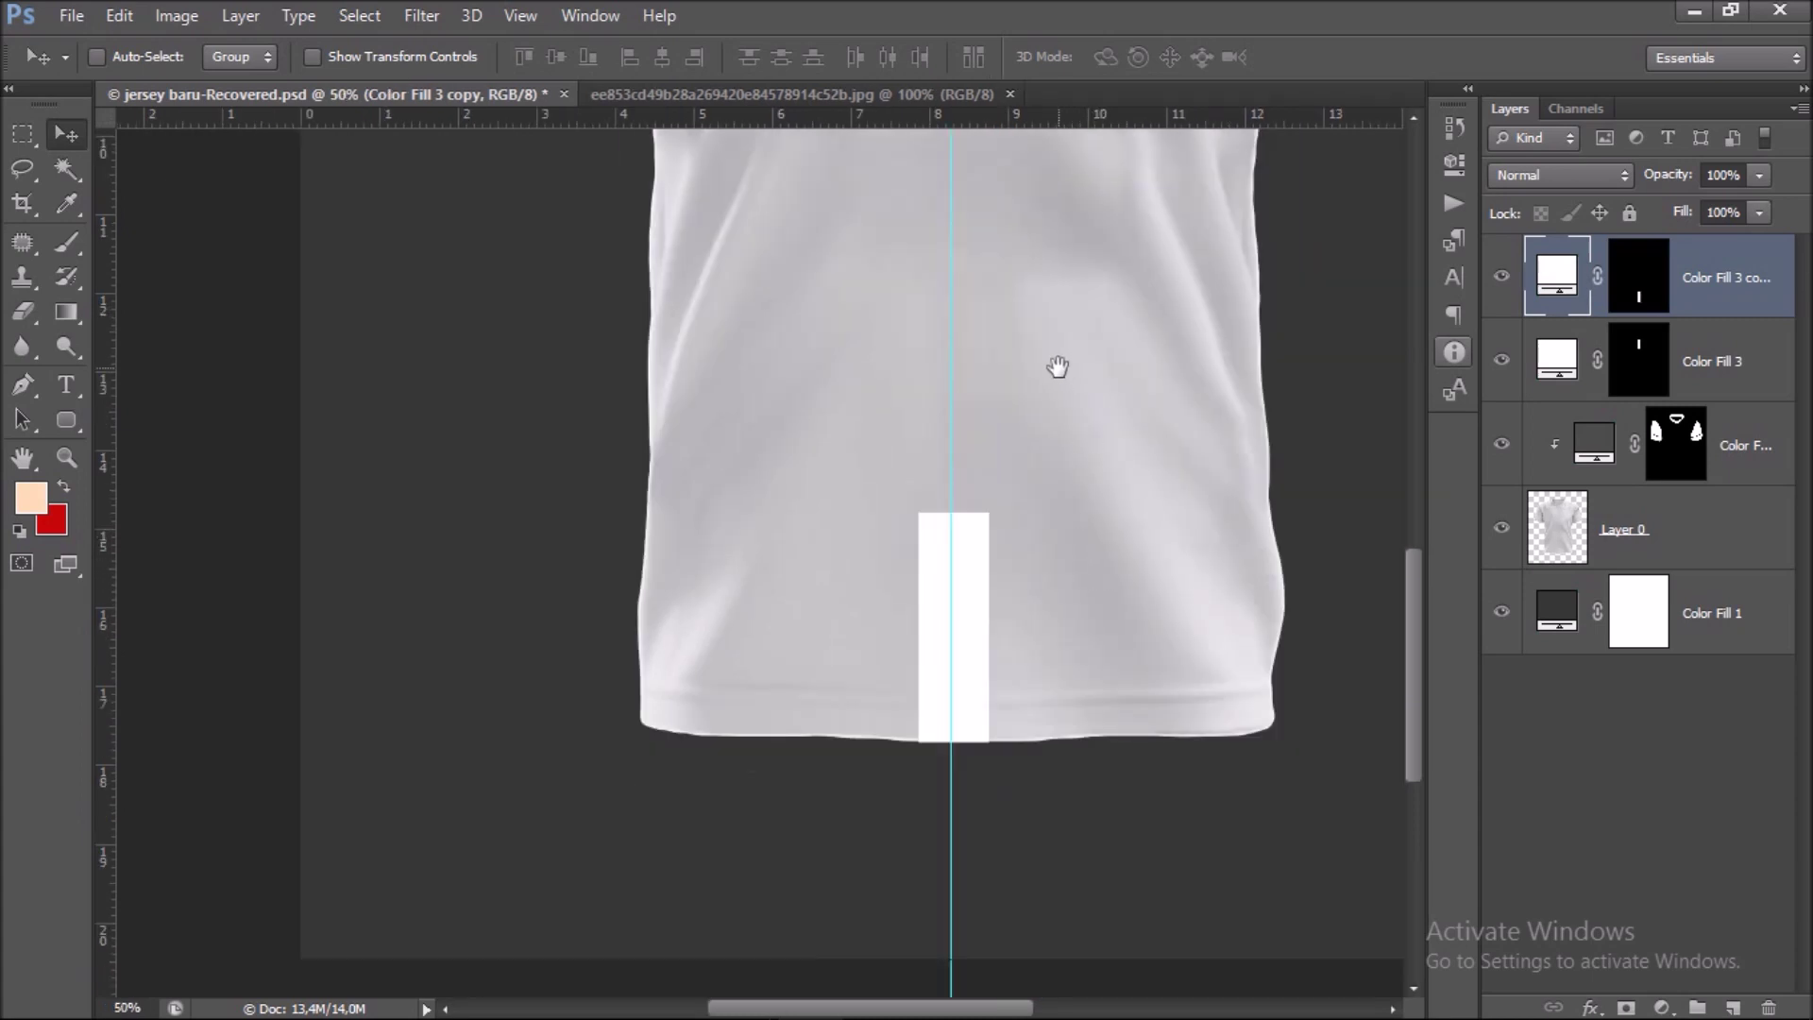
Nudge the original Color Fill 3 strip right and up against the collar, then load the collar-and-sleeve selection.
drag(1057, 368, 1129, 775)
key(ctrl+plus)
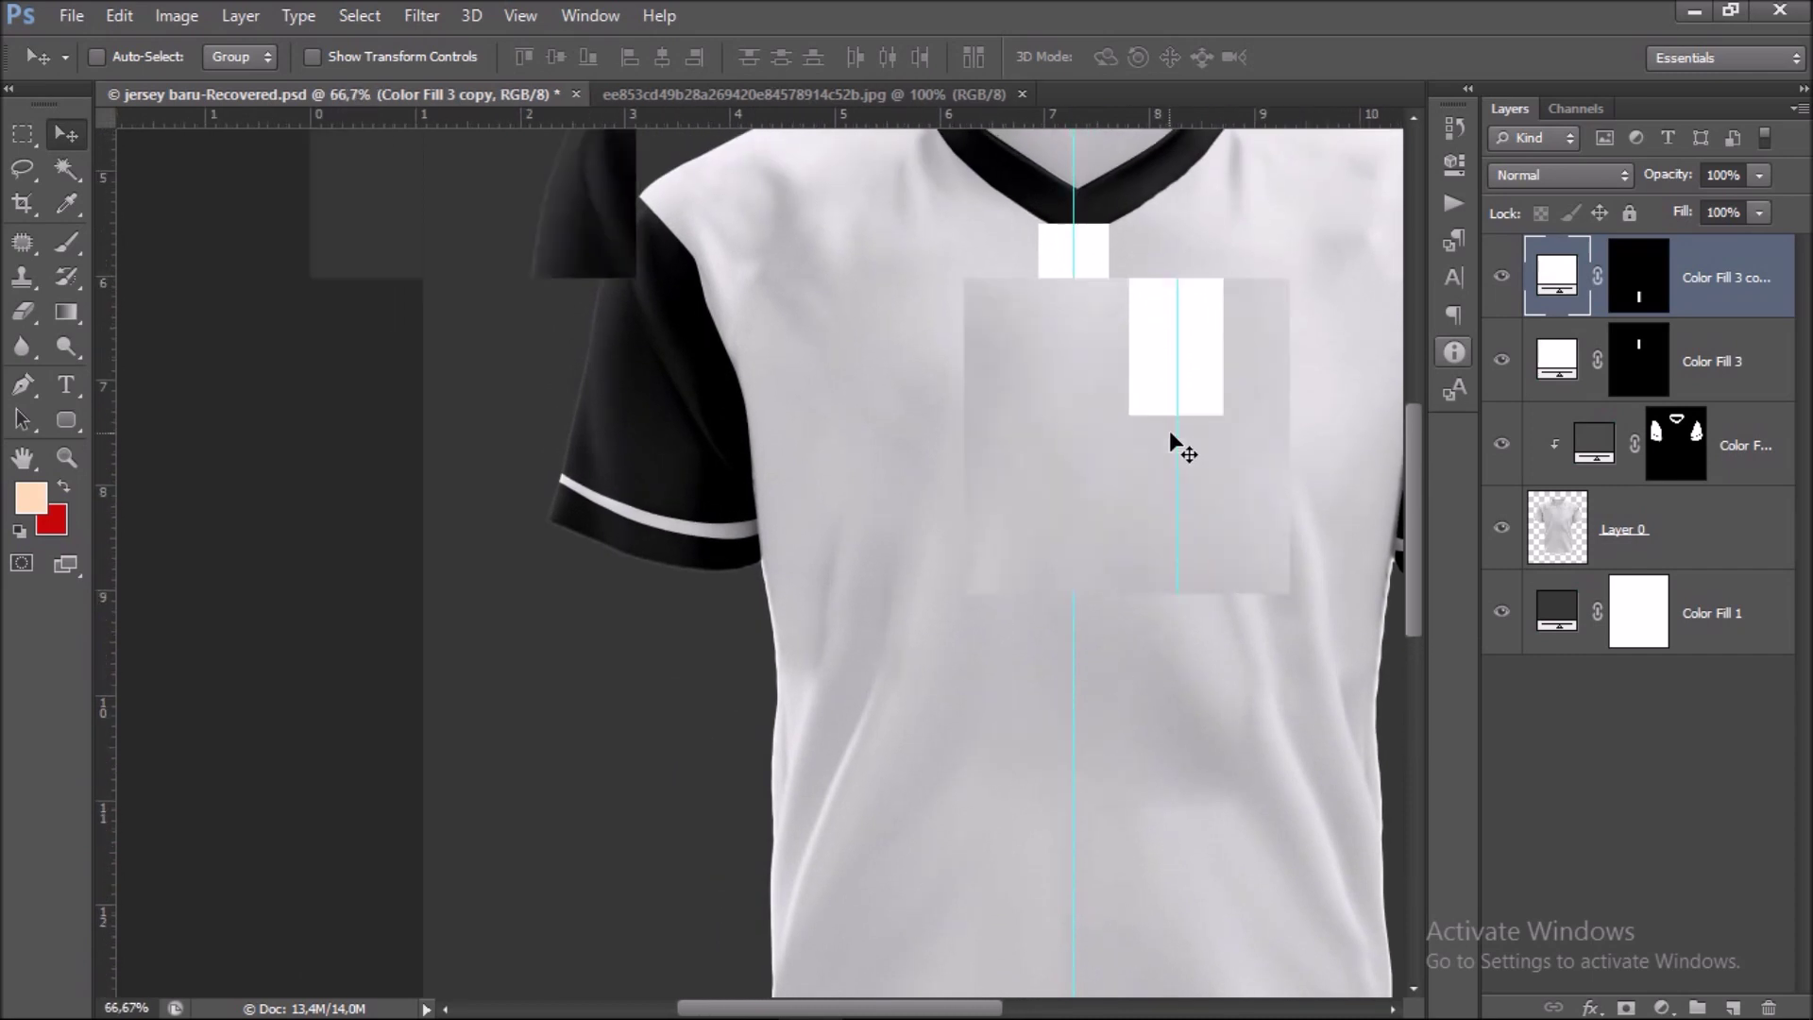
drag(1206, 332, 1169, 619)
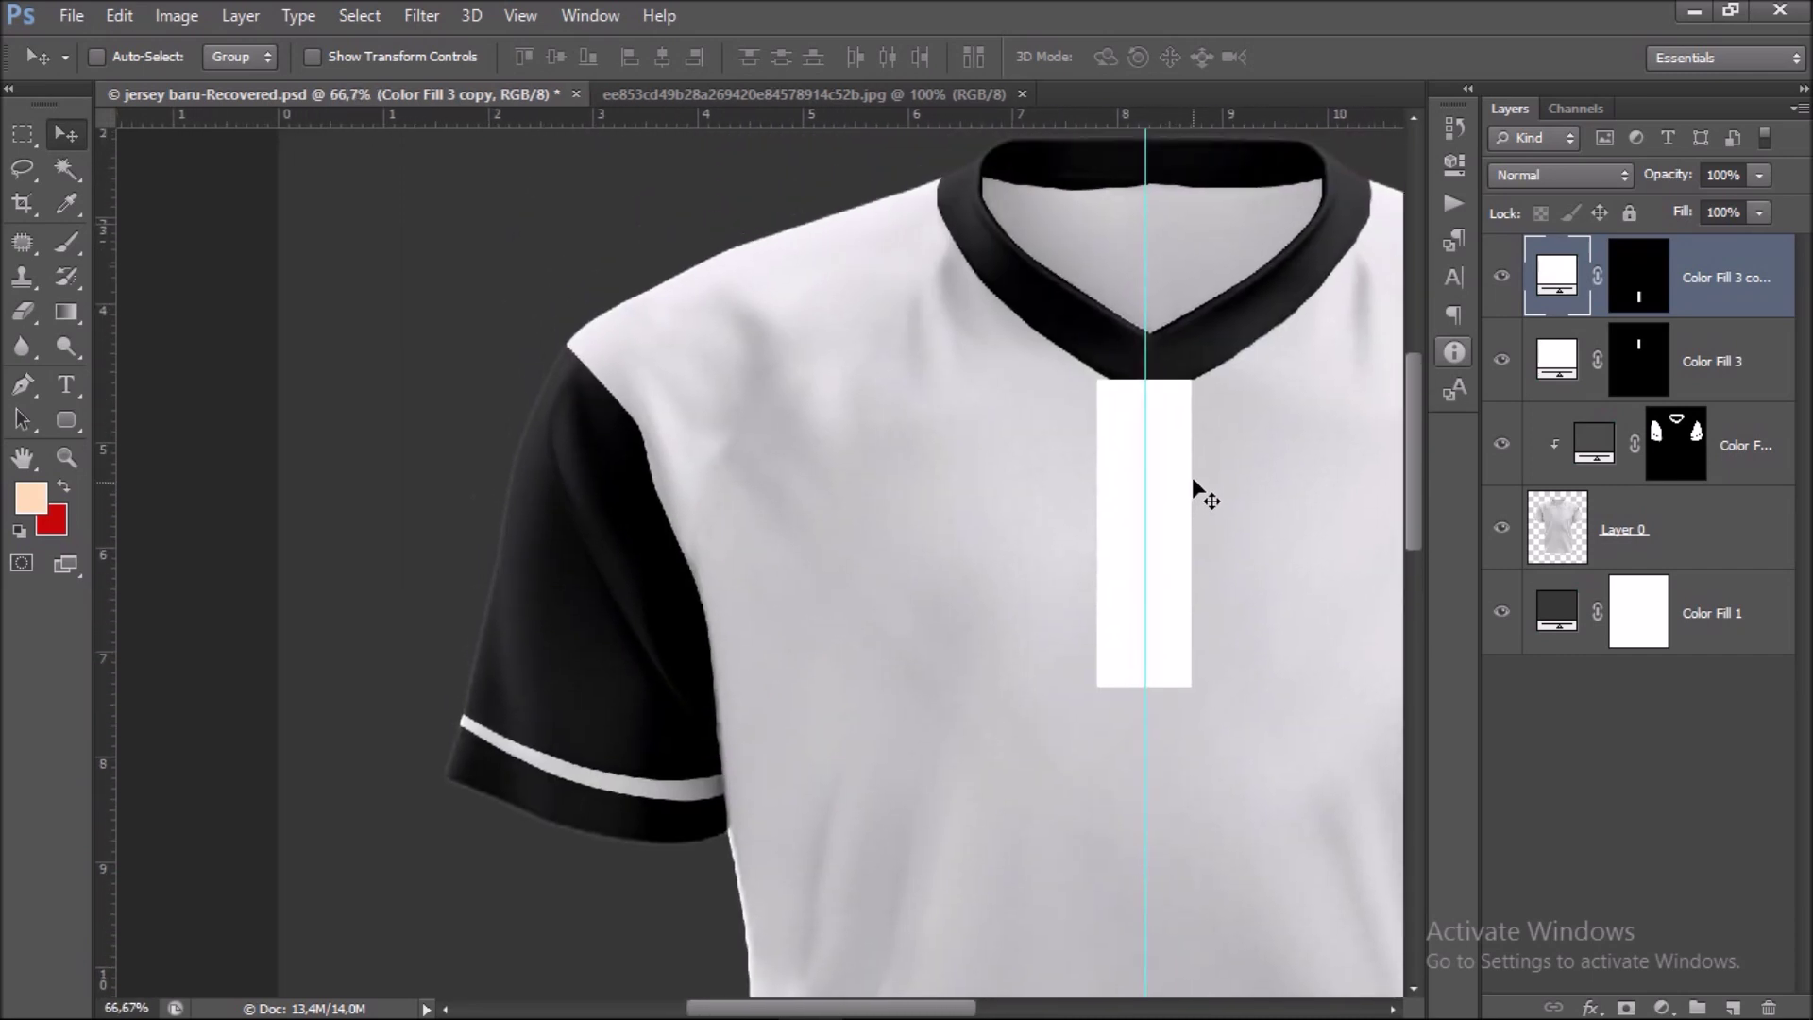
key(Delete)
key(ctrl+plus)
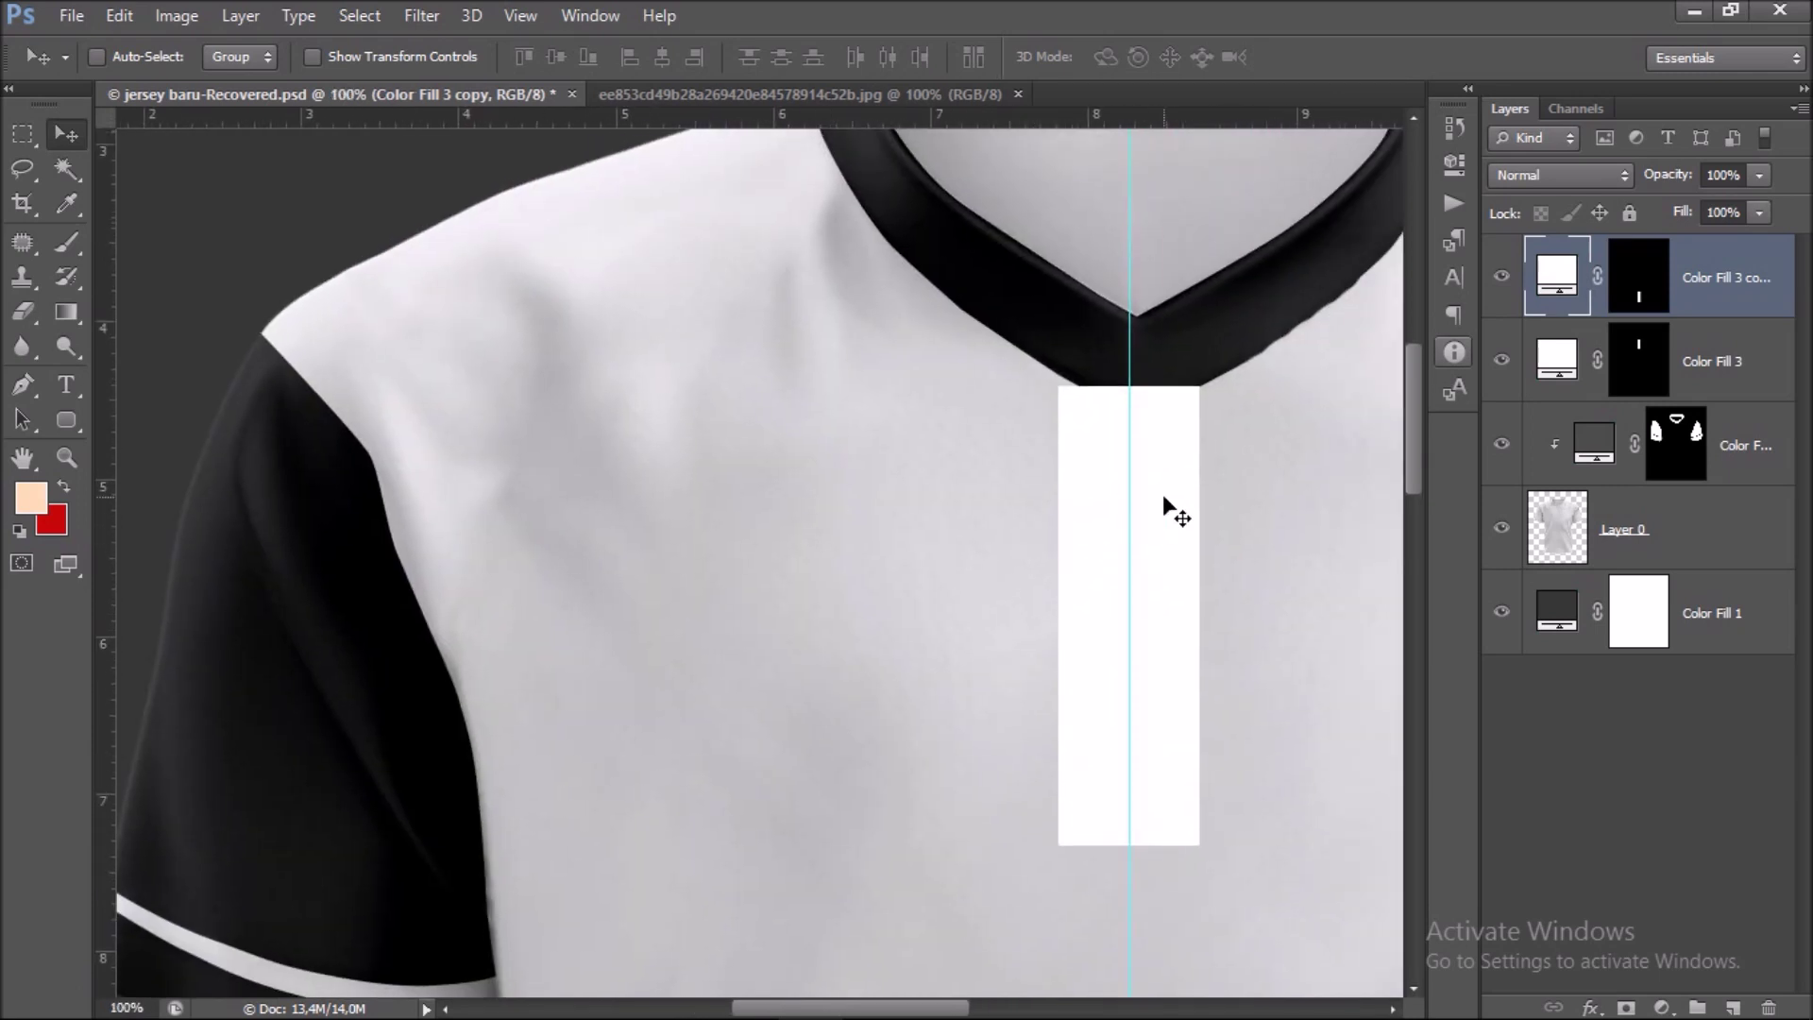
key(alt+bracketleft)
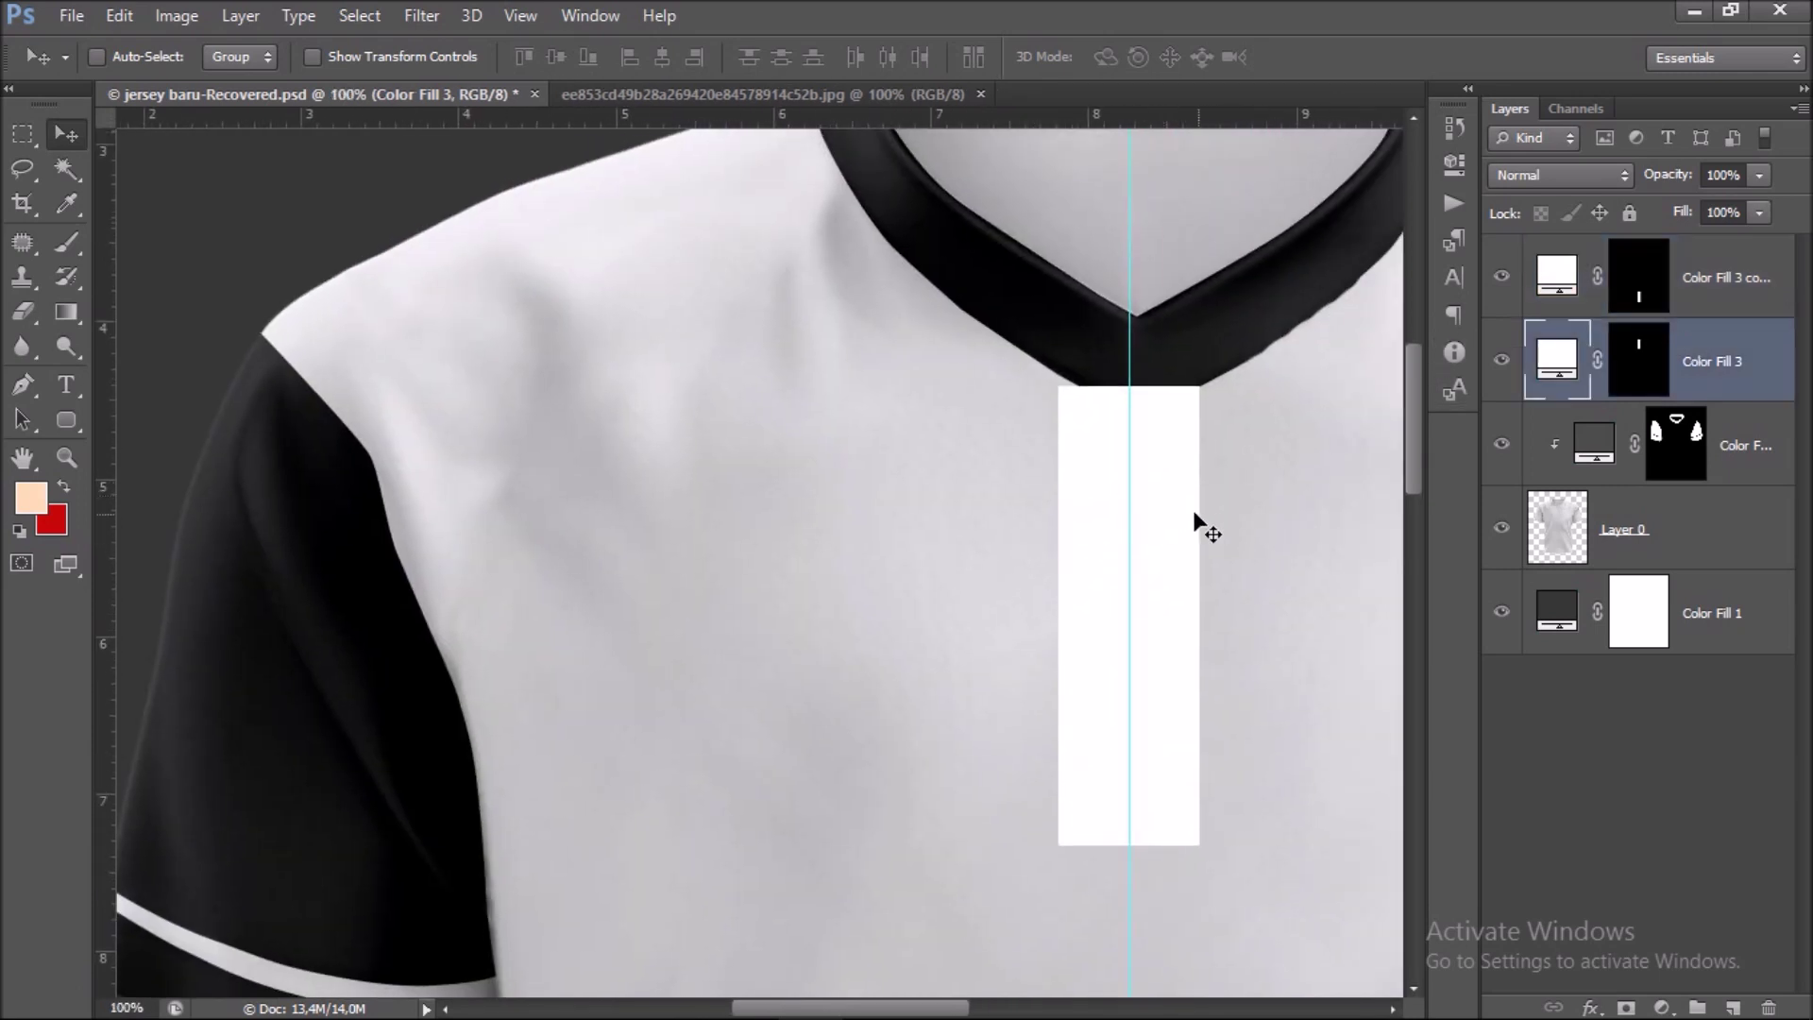
key(Right)
key(Right)
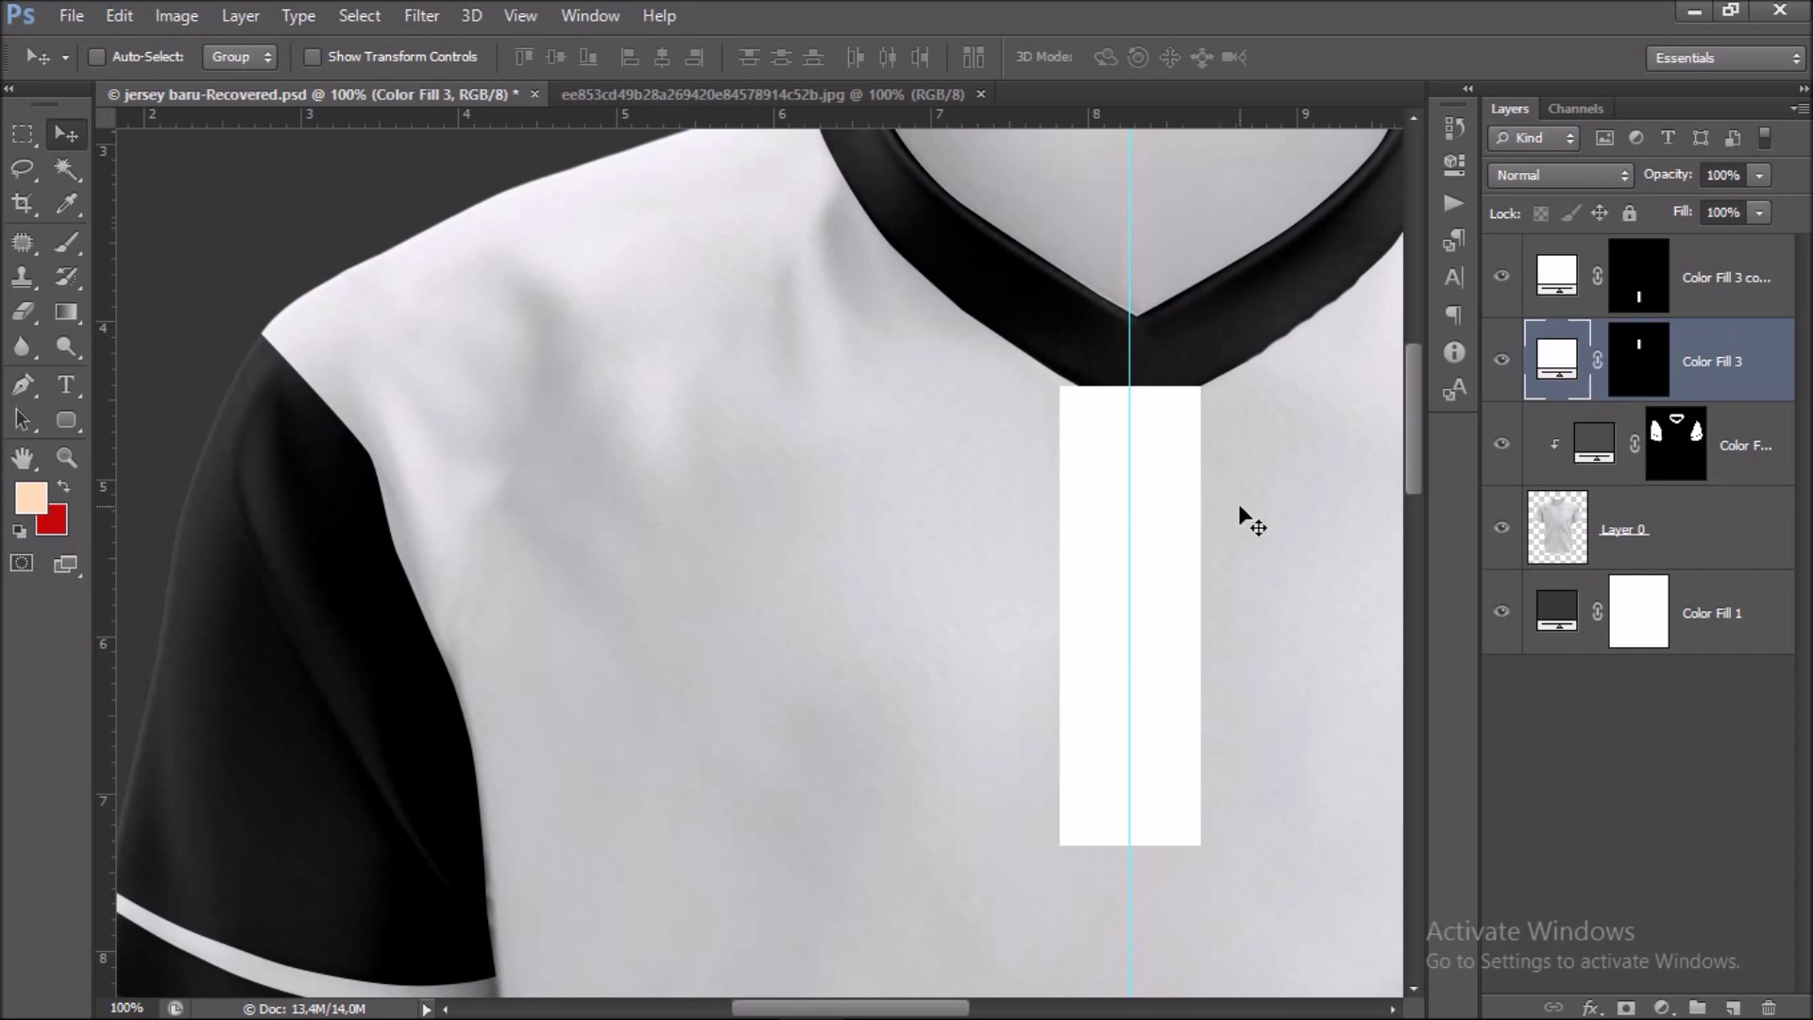
key(ctrl+minus)
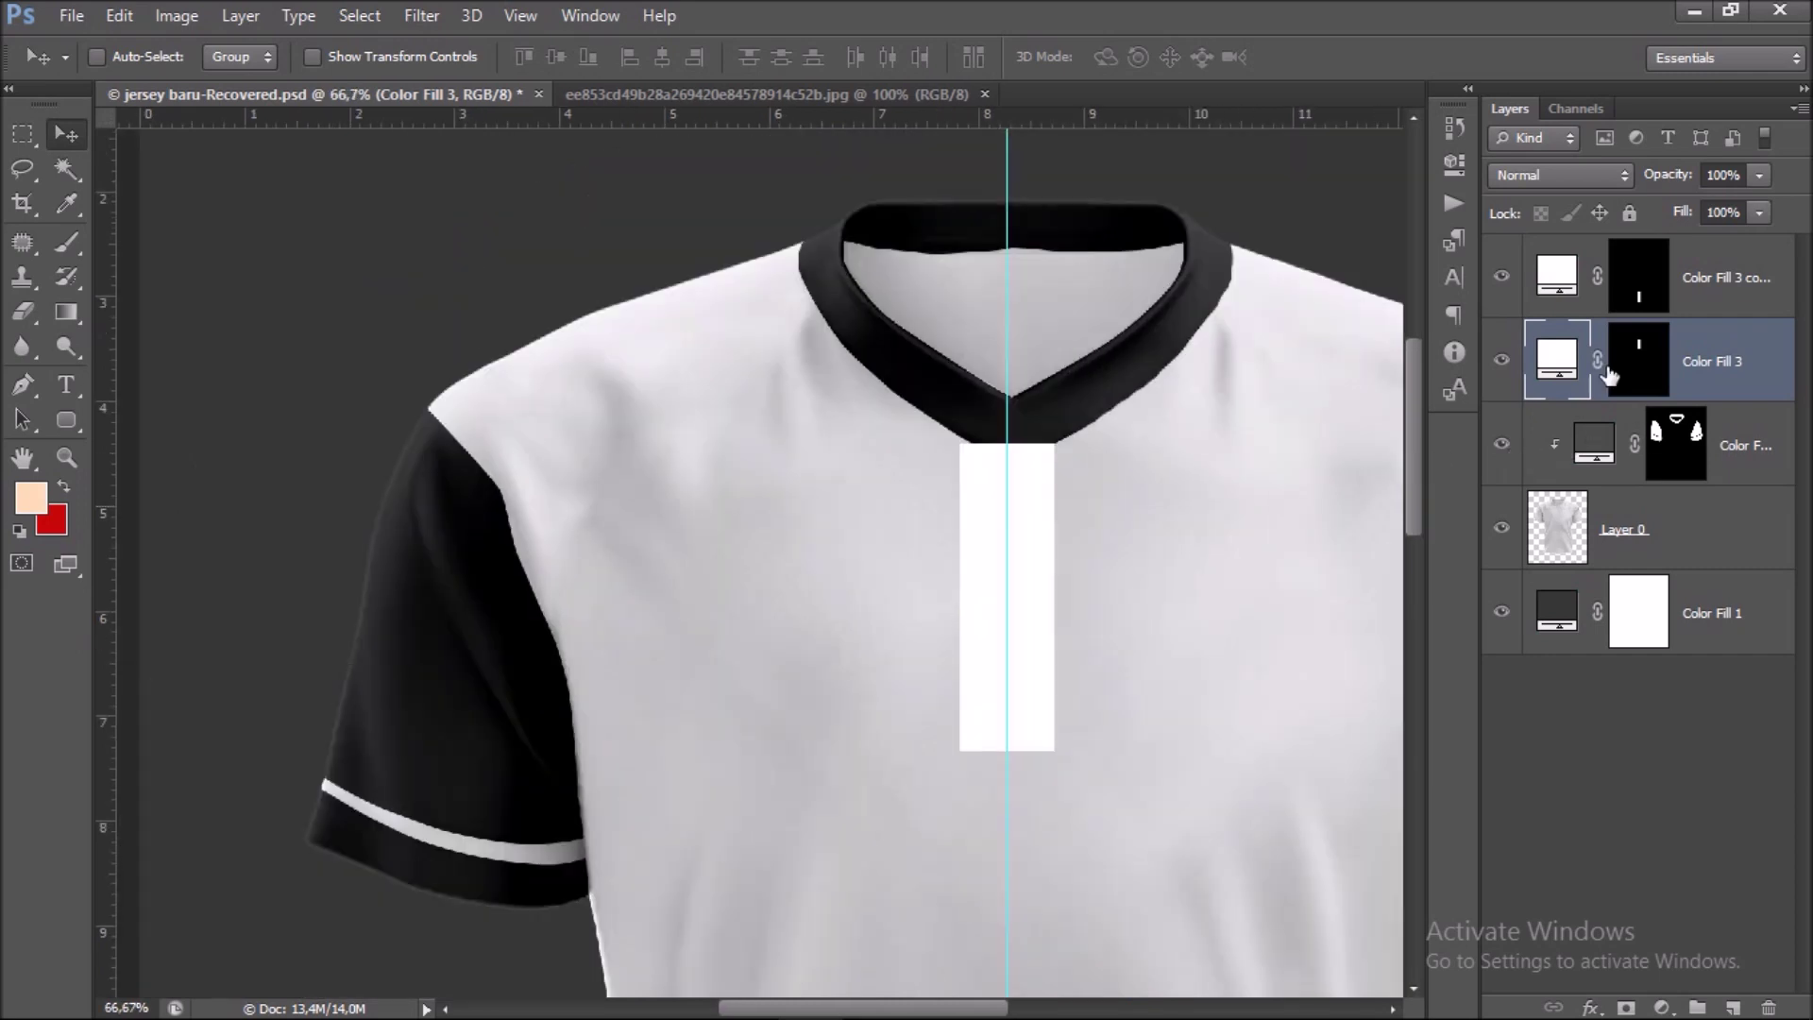
key(Up)
key(Up)
key(Up)
key(Up)
key(Up)
key(Up)
key(Up)
key(Up)
key(Up)
key(Up)
key(Up)
key(Up)
key(Up)
key(Up)
key(Up)
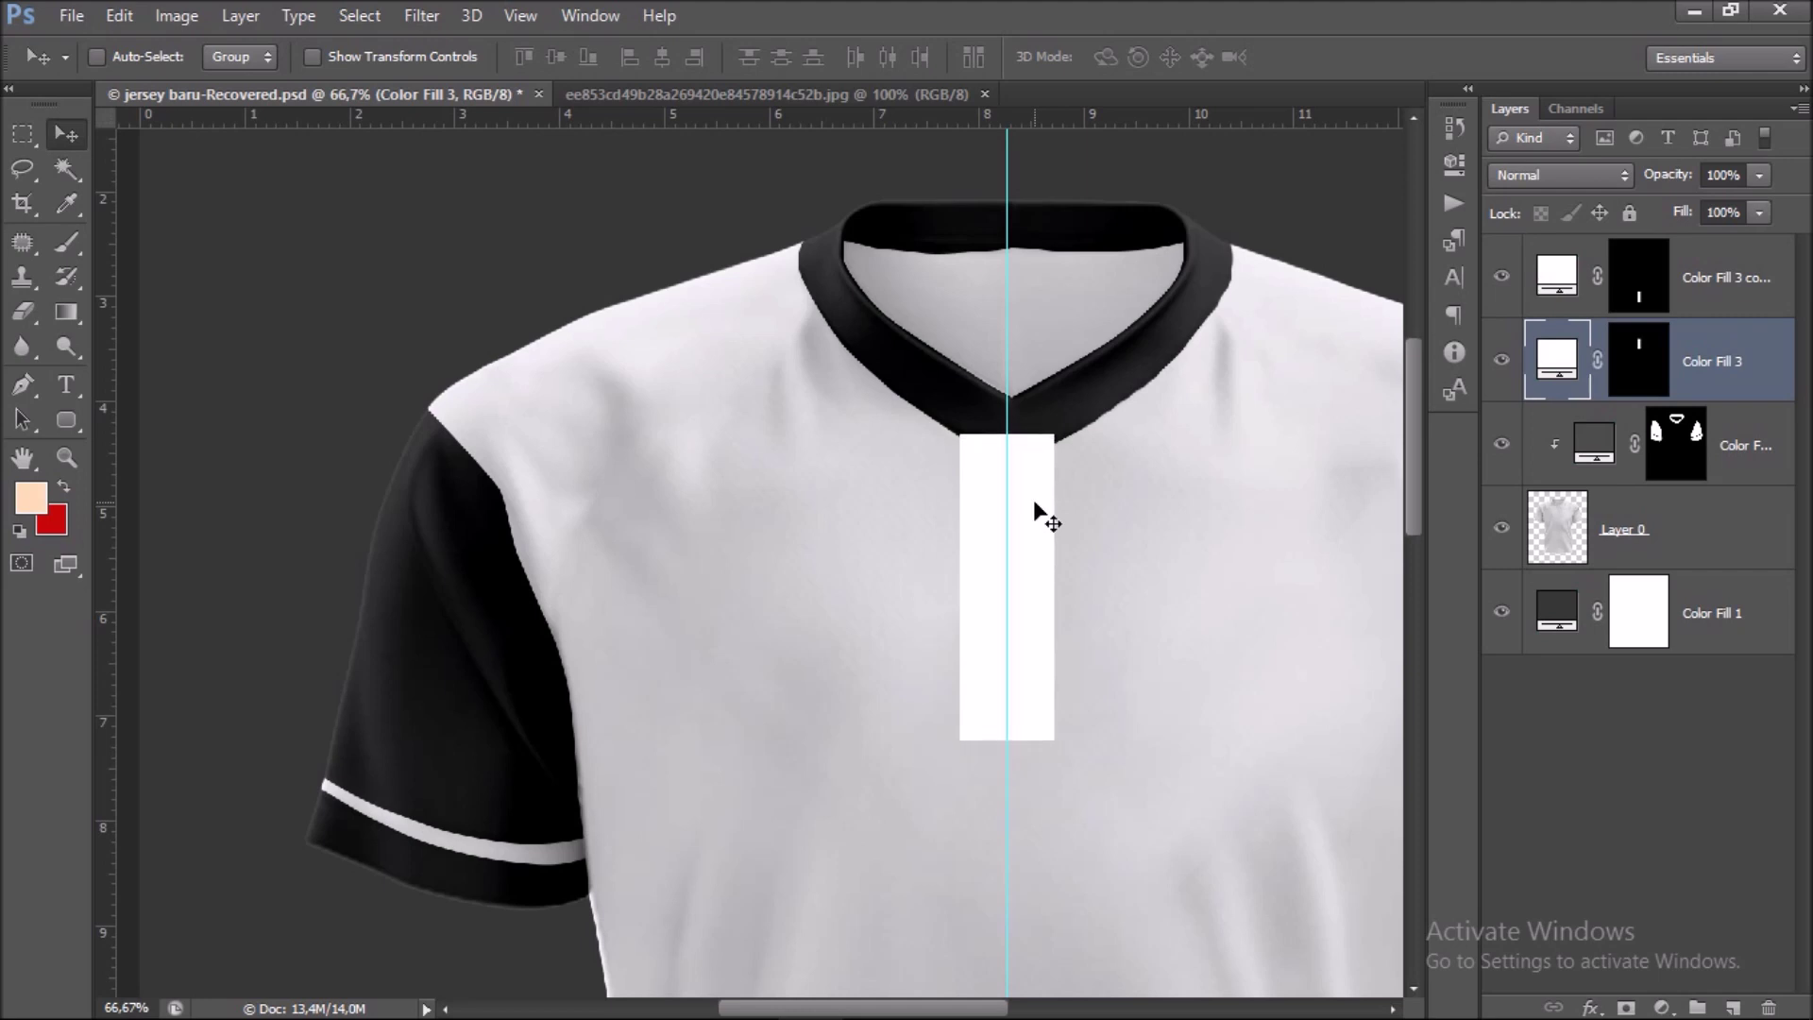
ctrl+click(1679, 444)
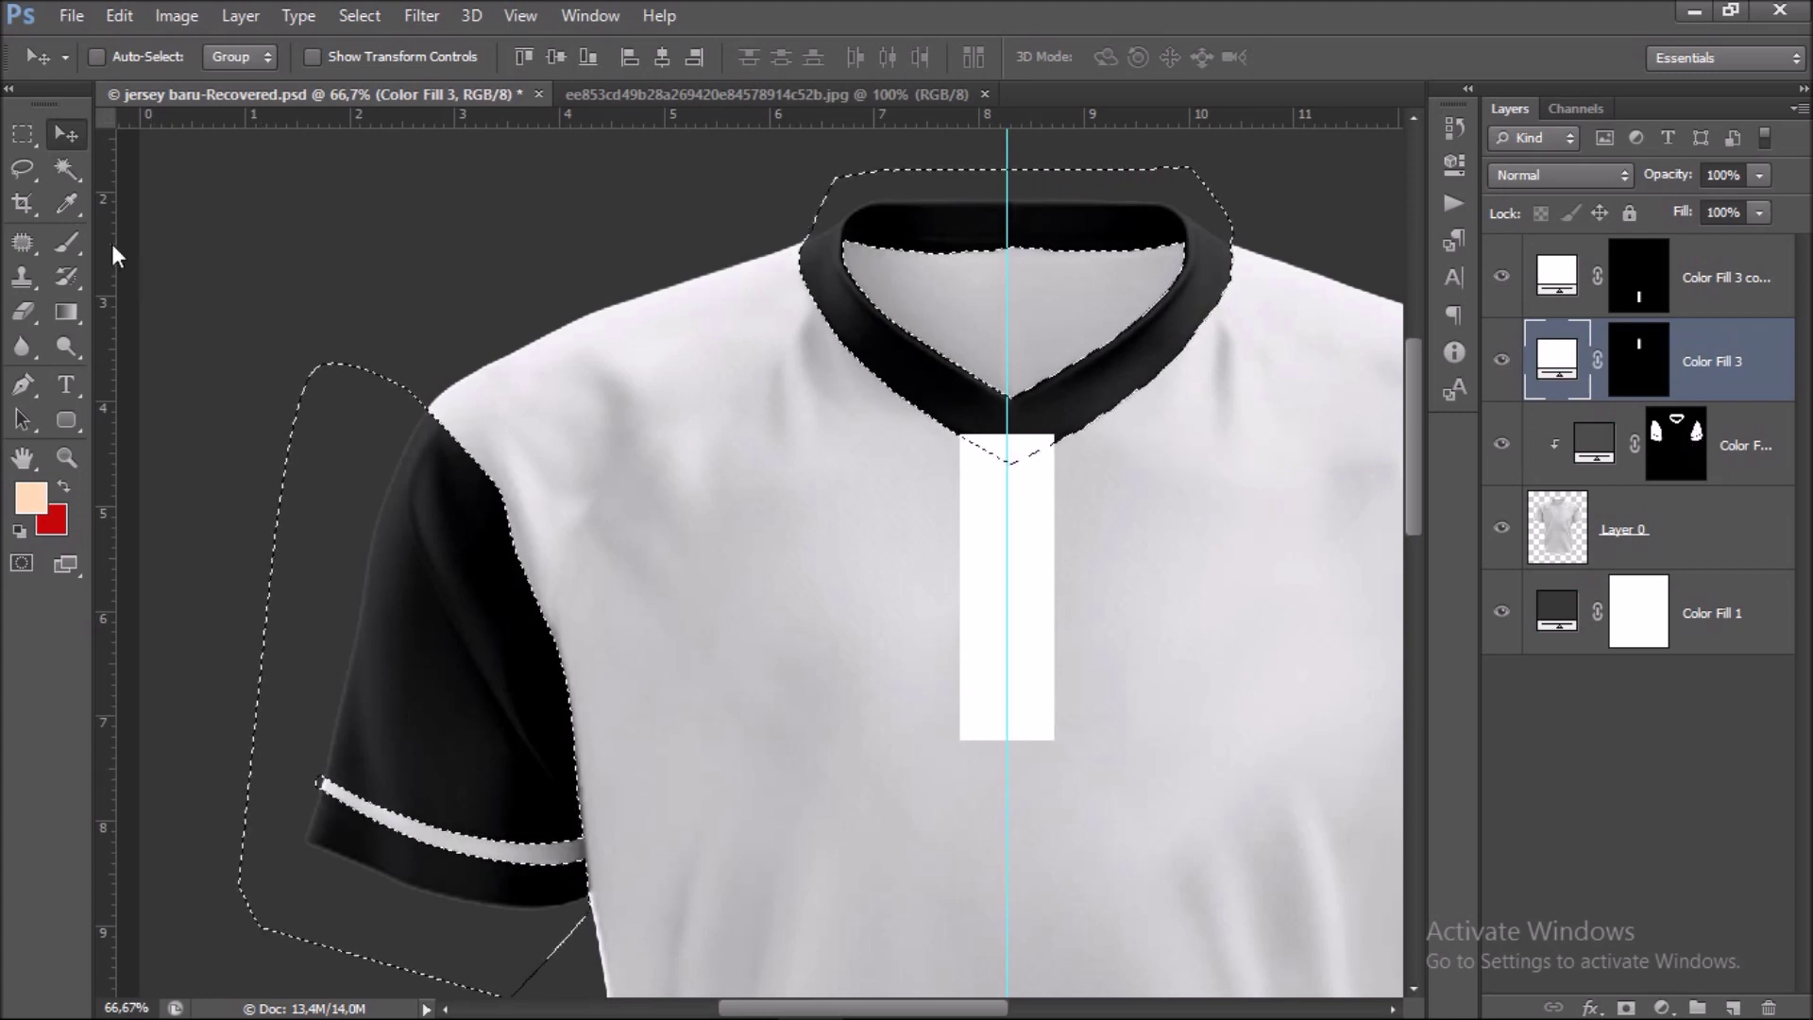
Paint black on Color Fill 3's mask to hide the strip top under the collar, then deselect.
key(b)
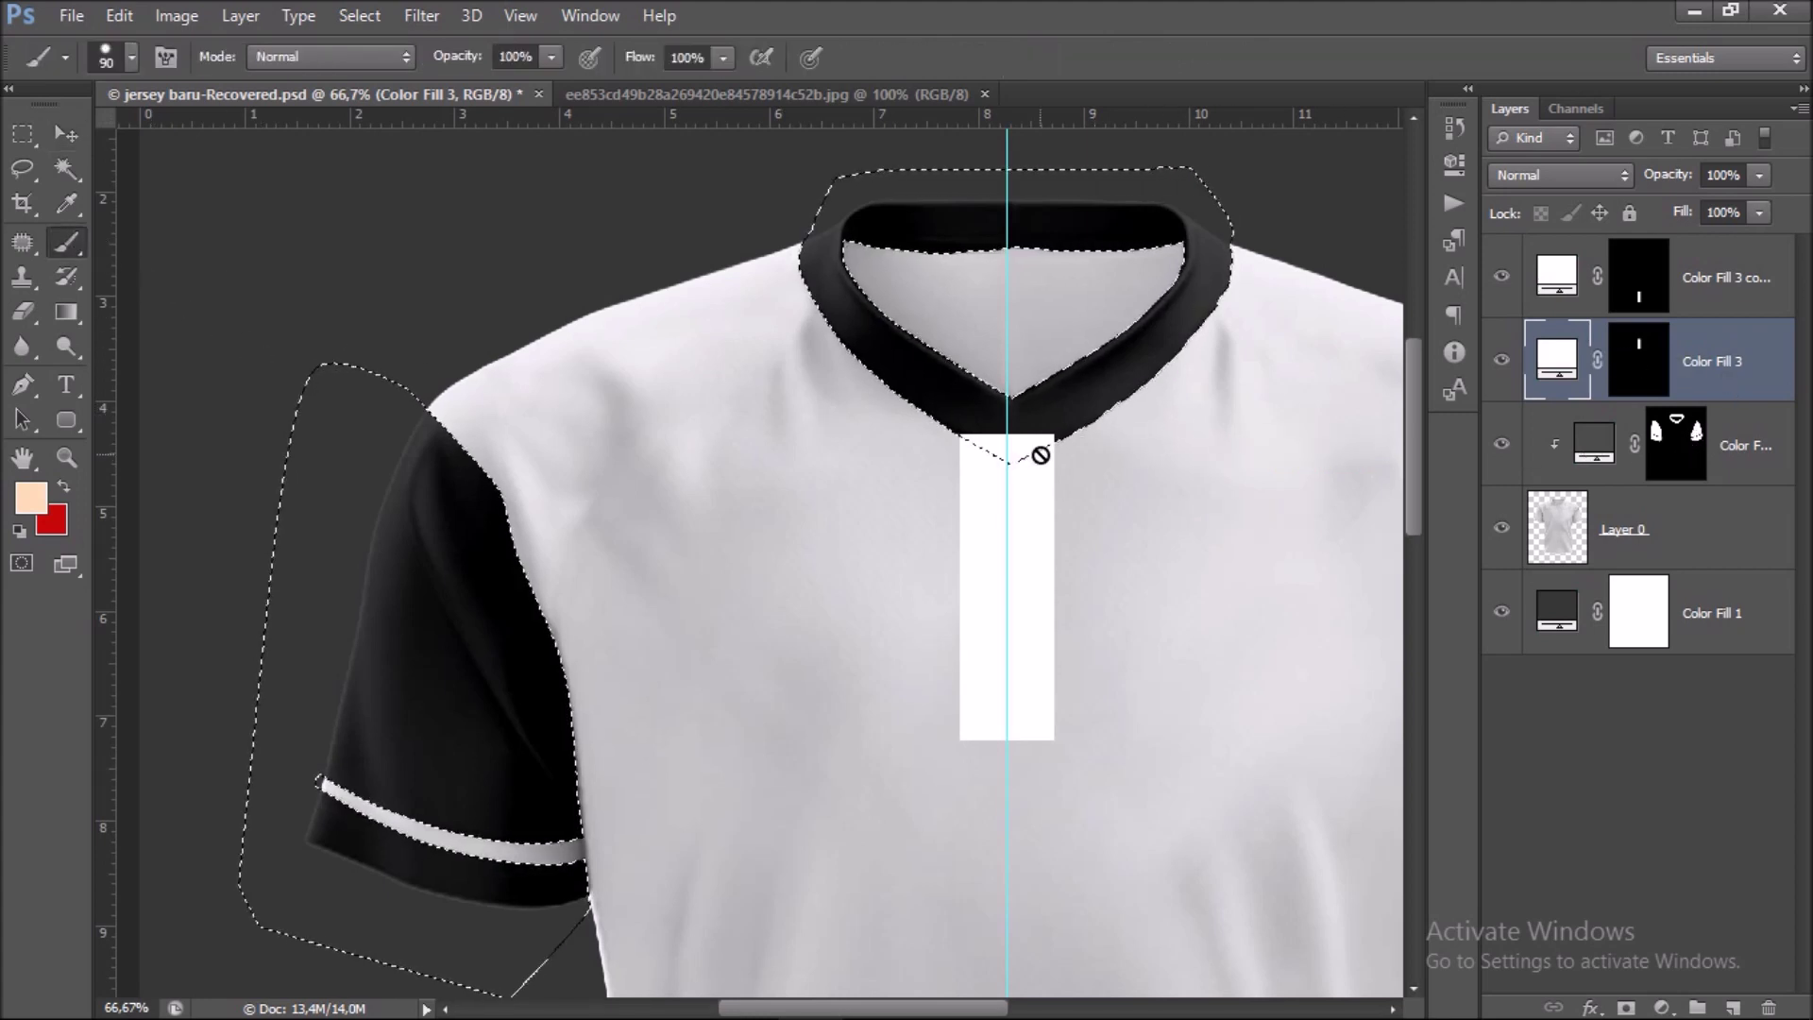
click(1639, 364)
drag(1039, 449, 982, 450)
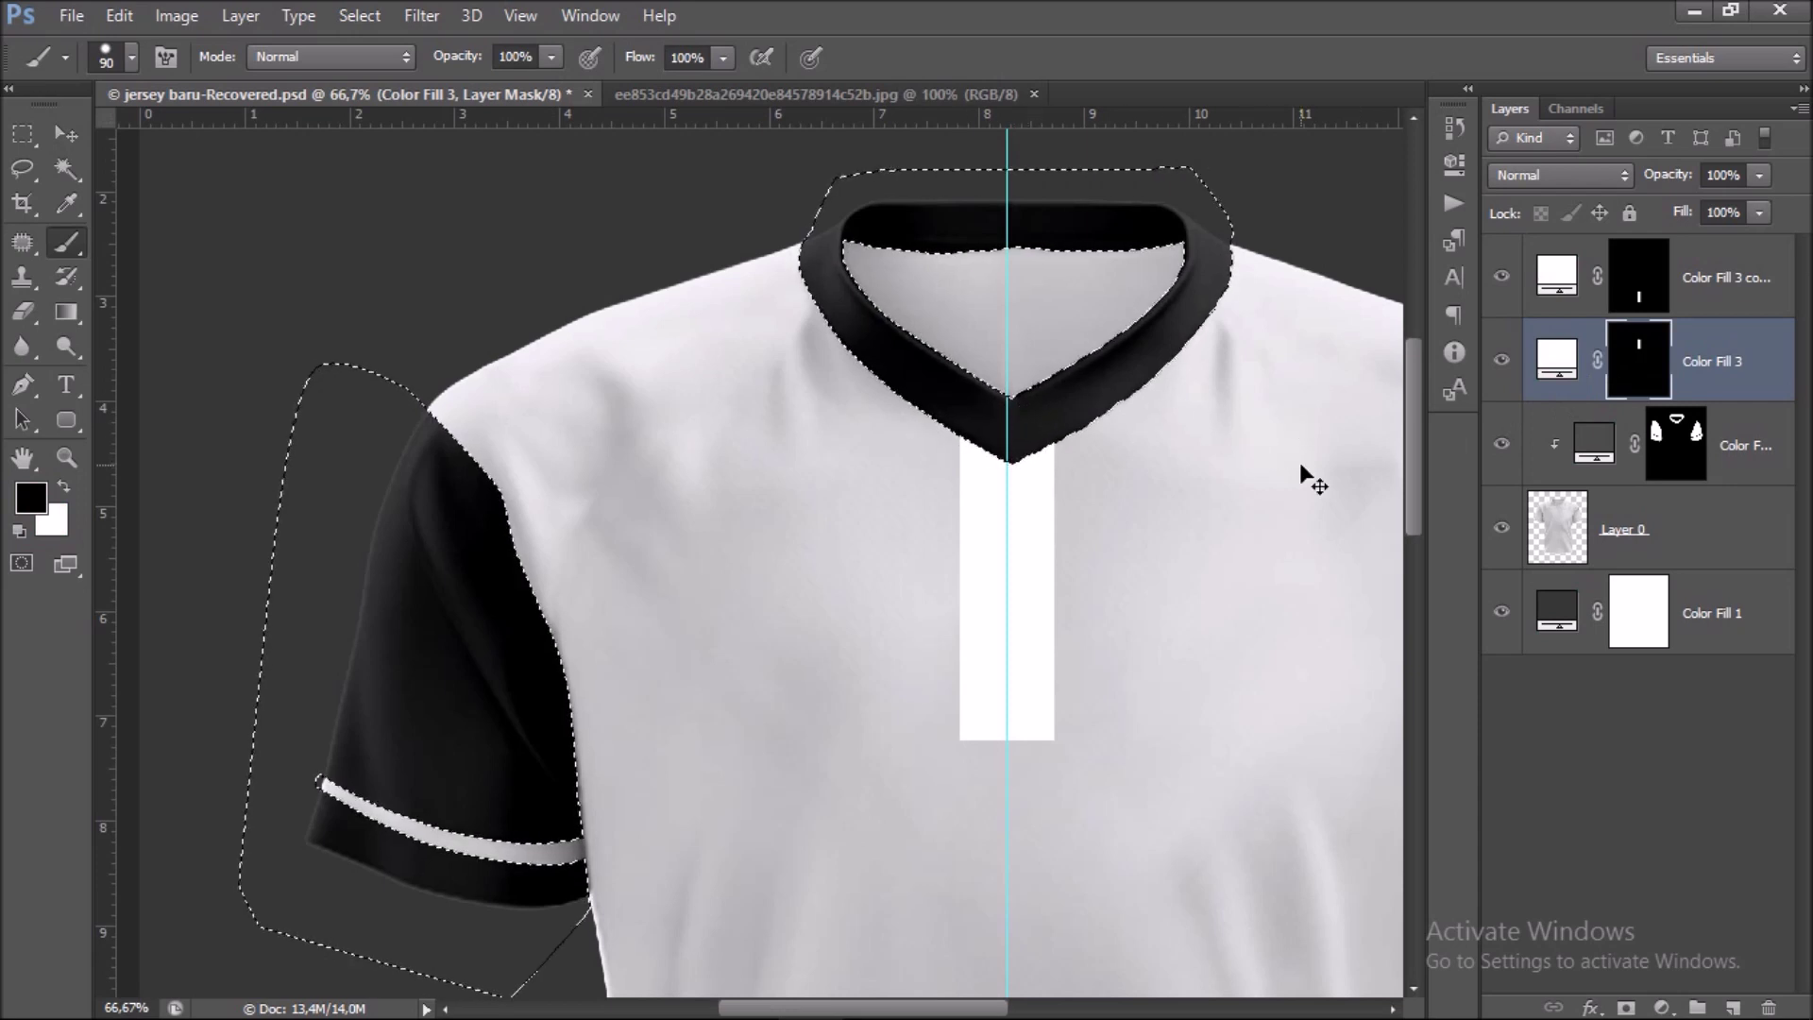
key(ctrl+d)
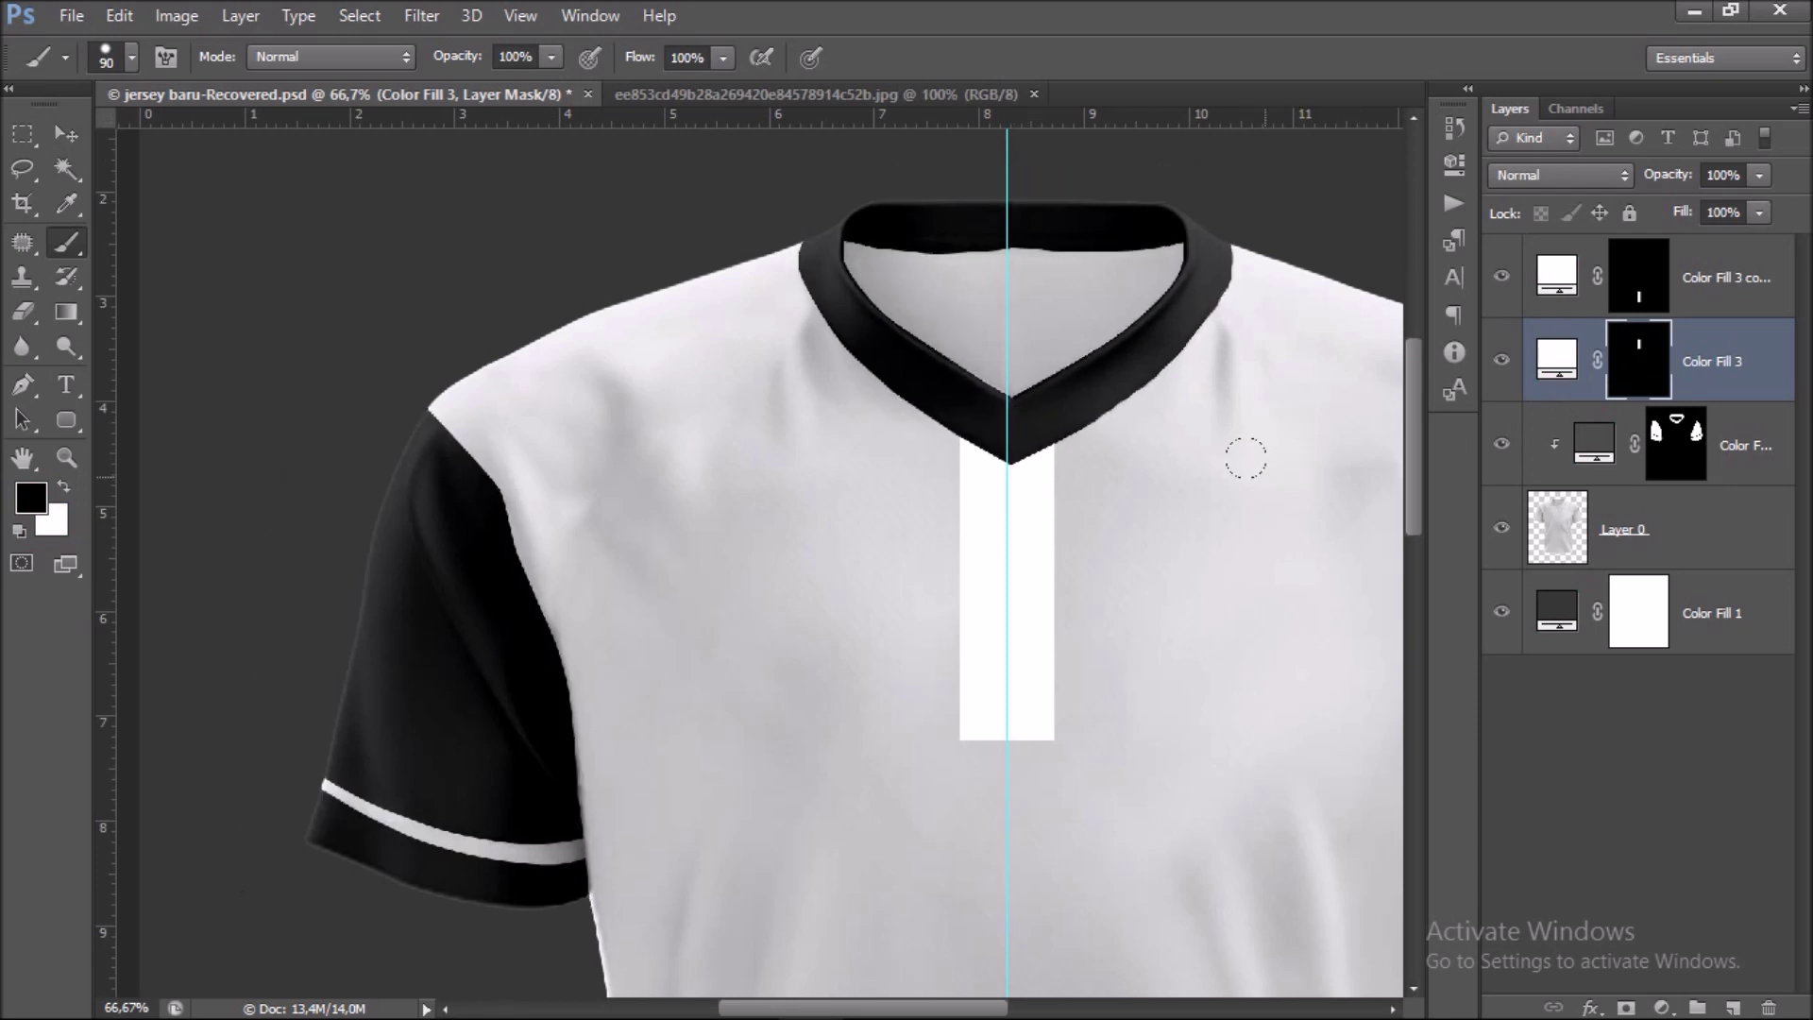
Drag the vertical centre guide off the canvas.
key(ctrl+minus)
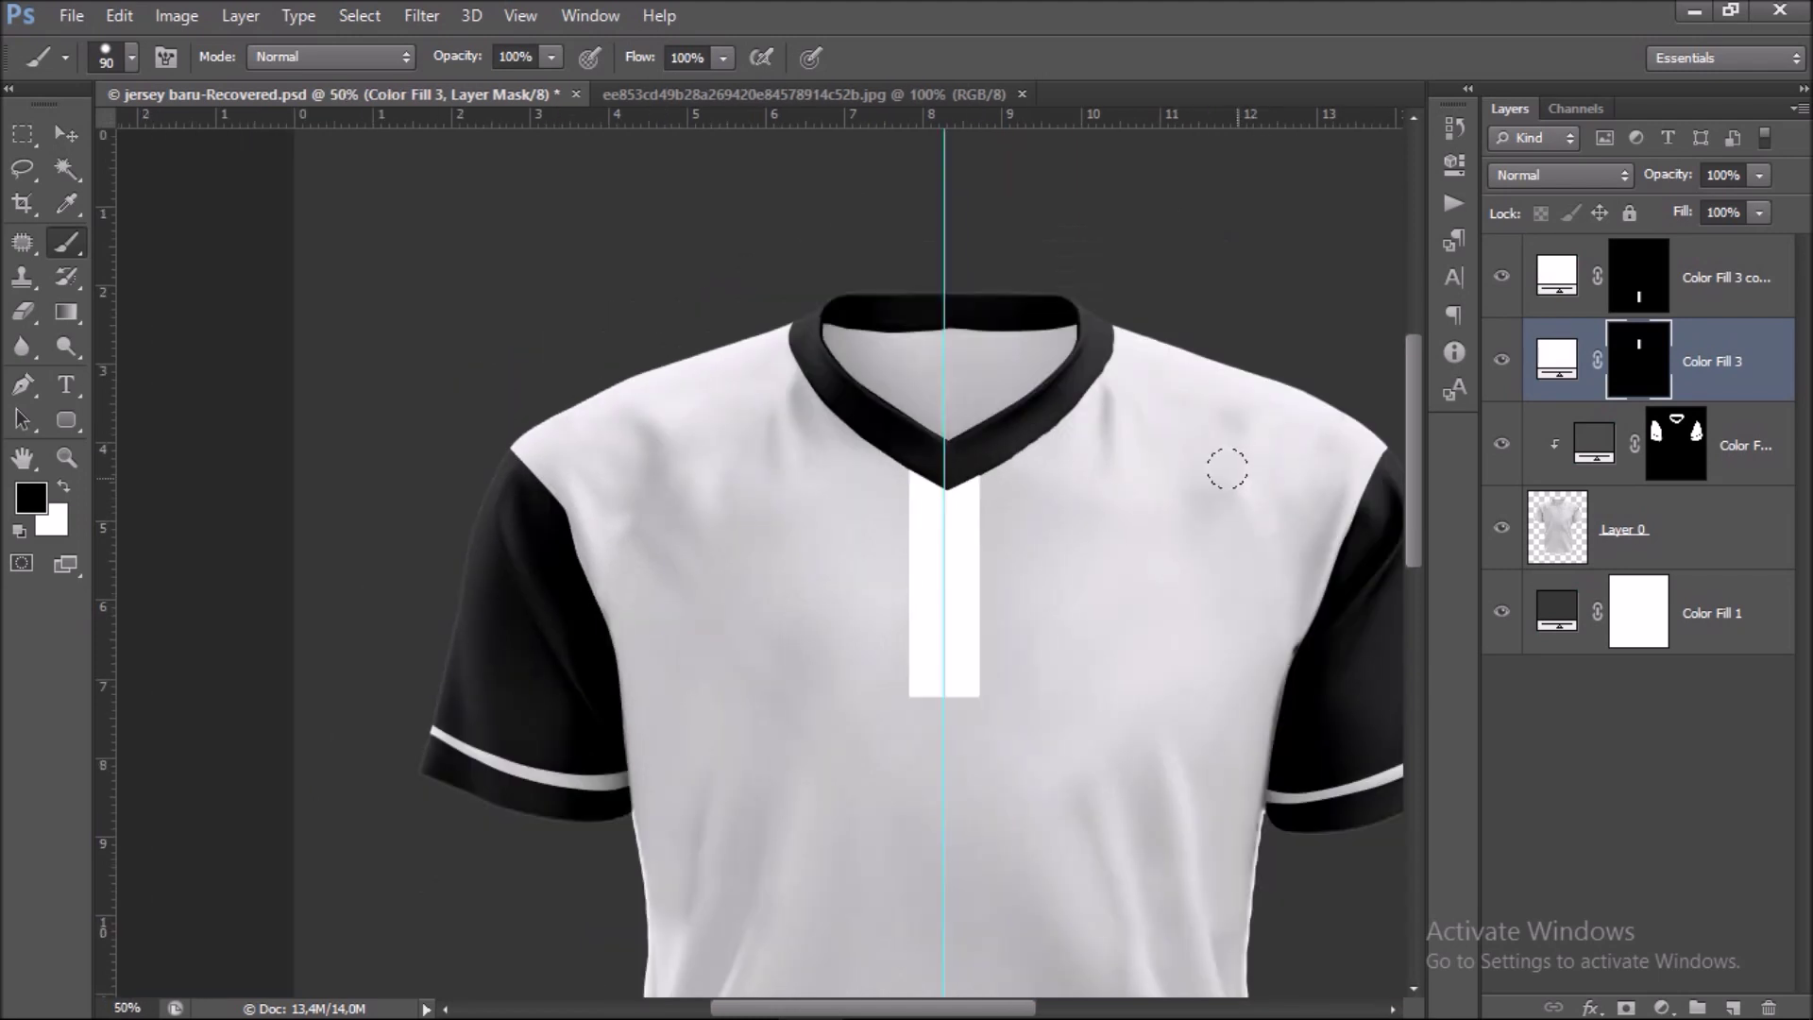
click(74, 138)
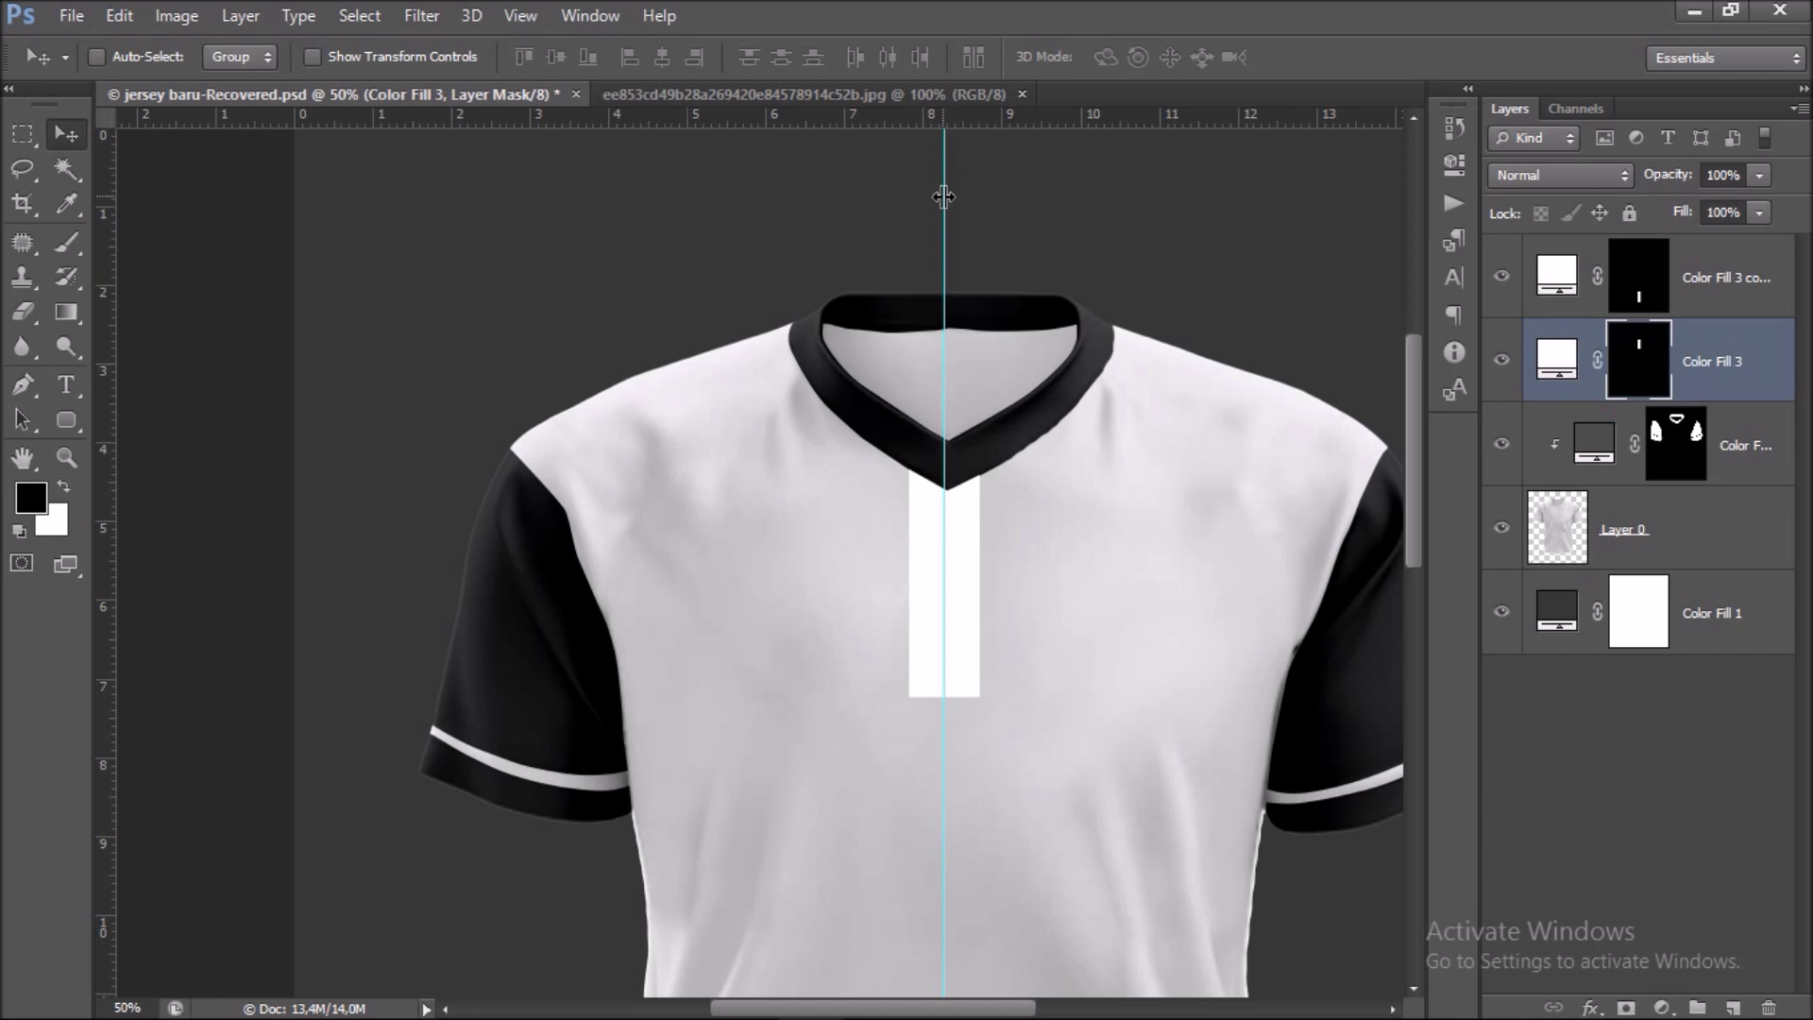
drag(935, 203, 94, 283)
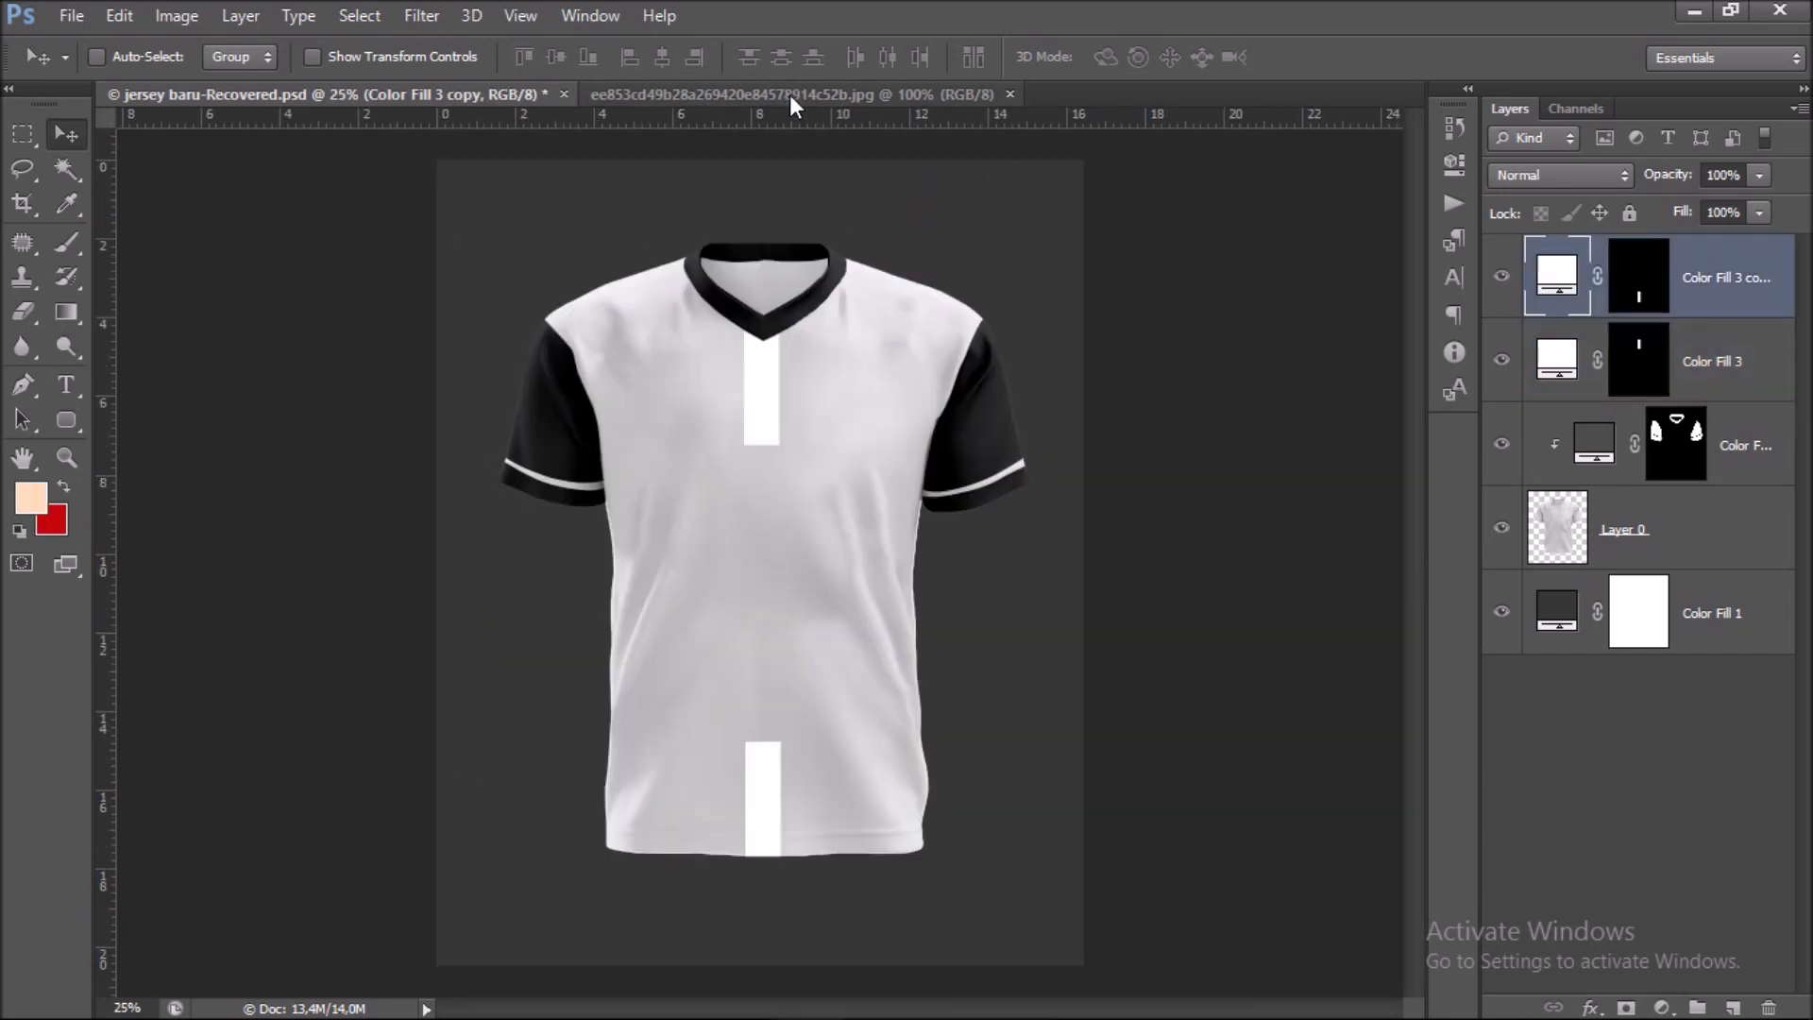
Drag the diamond pattern image into the jersey document and stack it above the chest strip layer.
click(789, 95)
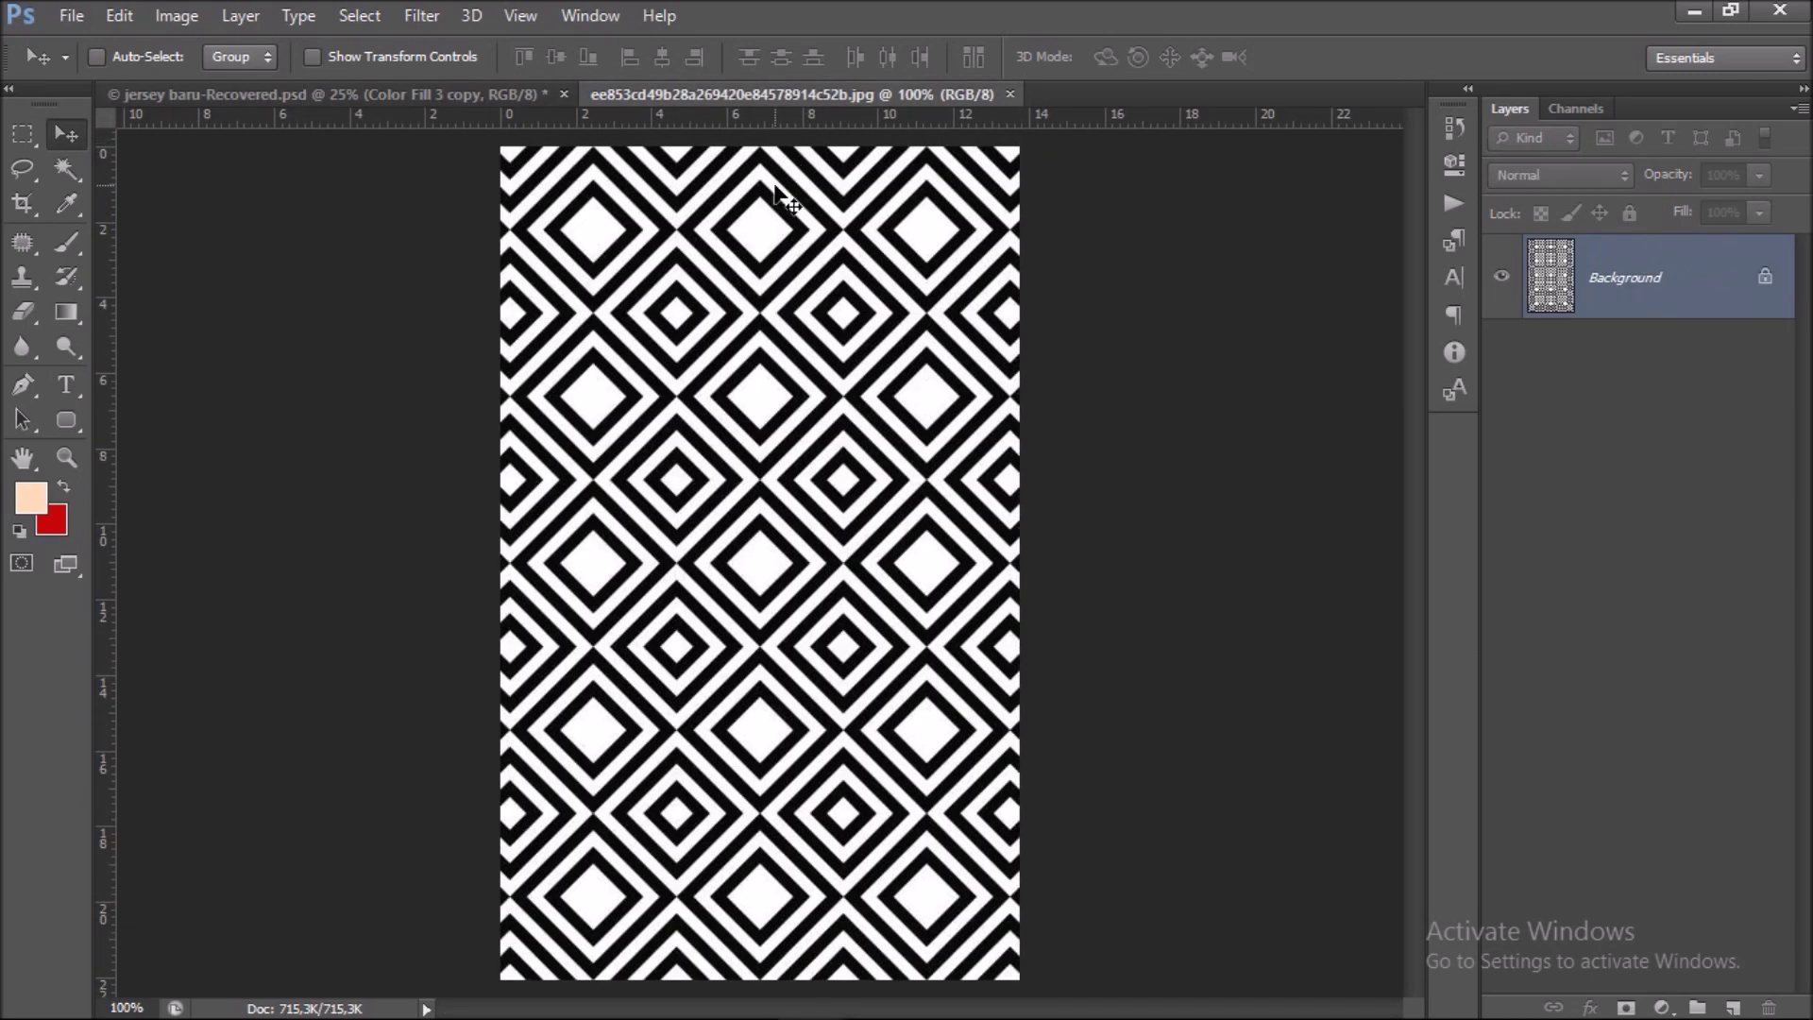
mouse_move(791, 283)
mouse_down()
mouse_move(453, 109)
mouse_move(772, 378)
mouse_move(751, 370)
mouse_up()
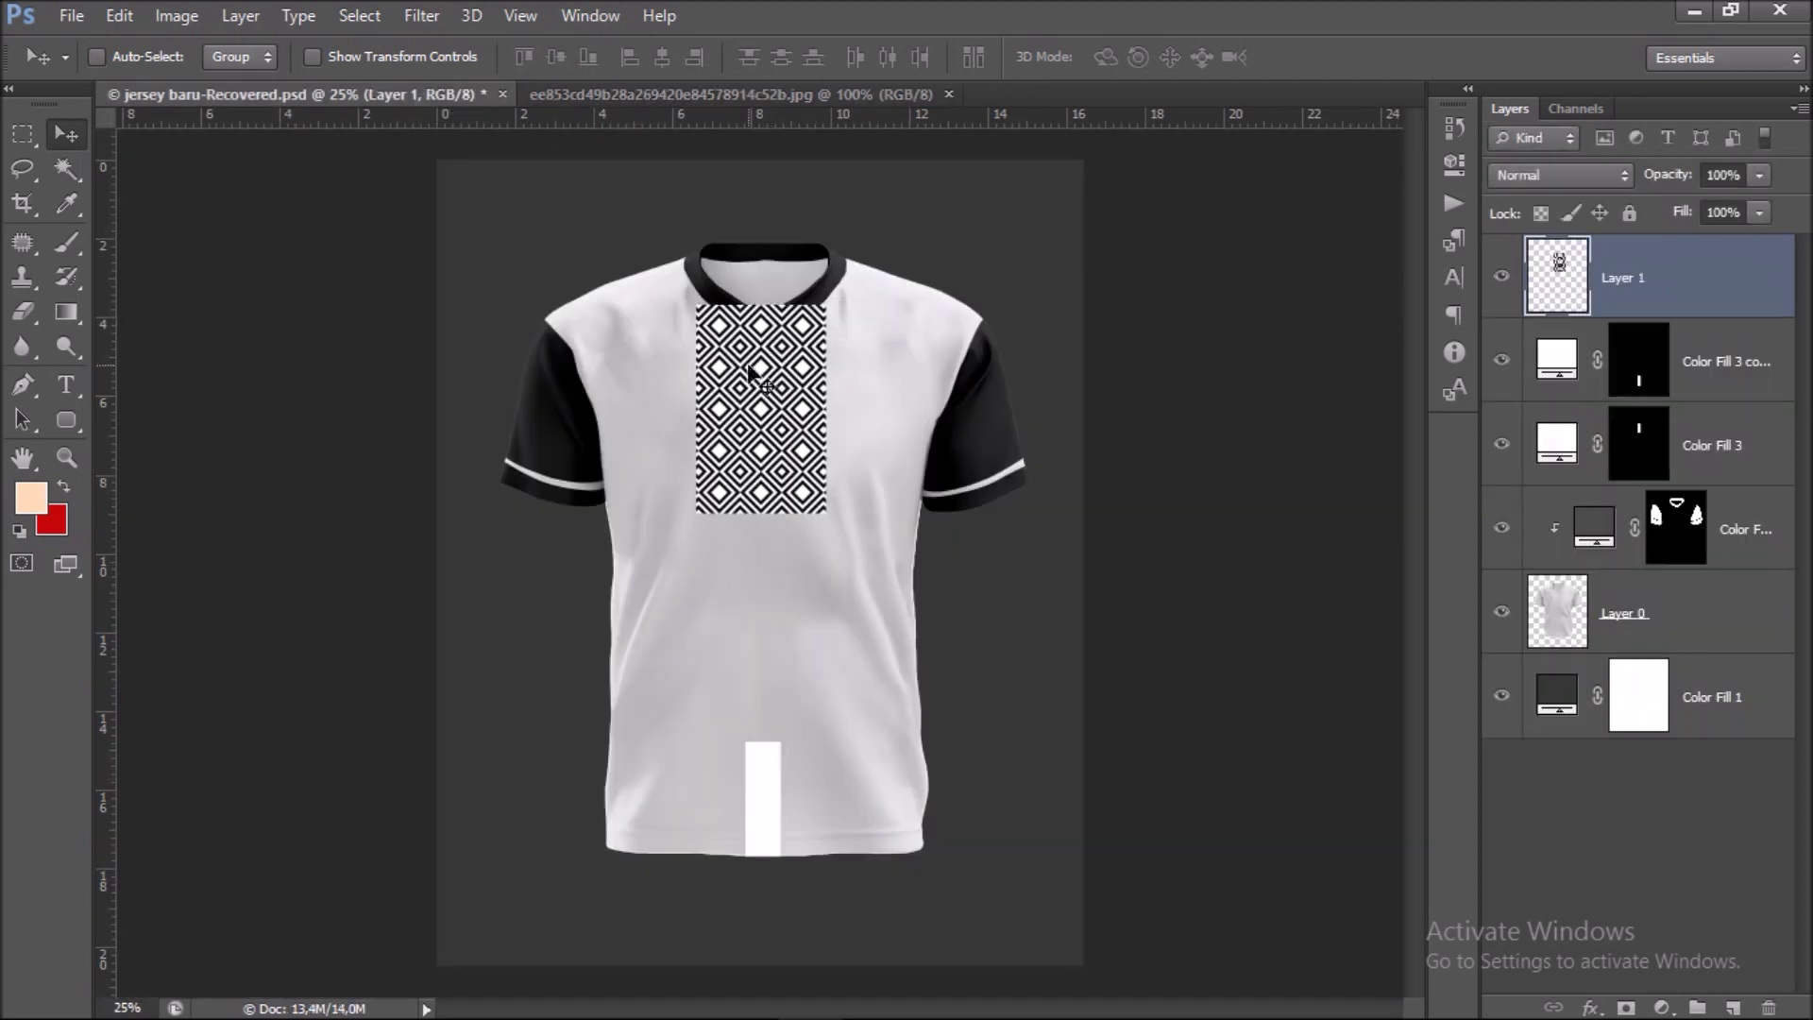
key(ctrl+plus)
scroll(803, 359, up, 2)
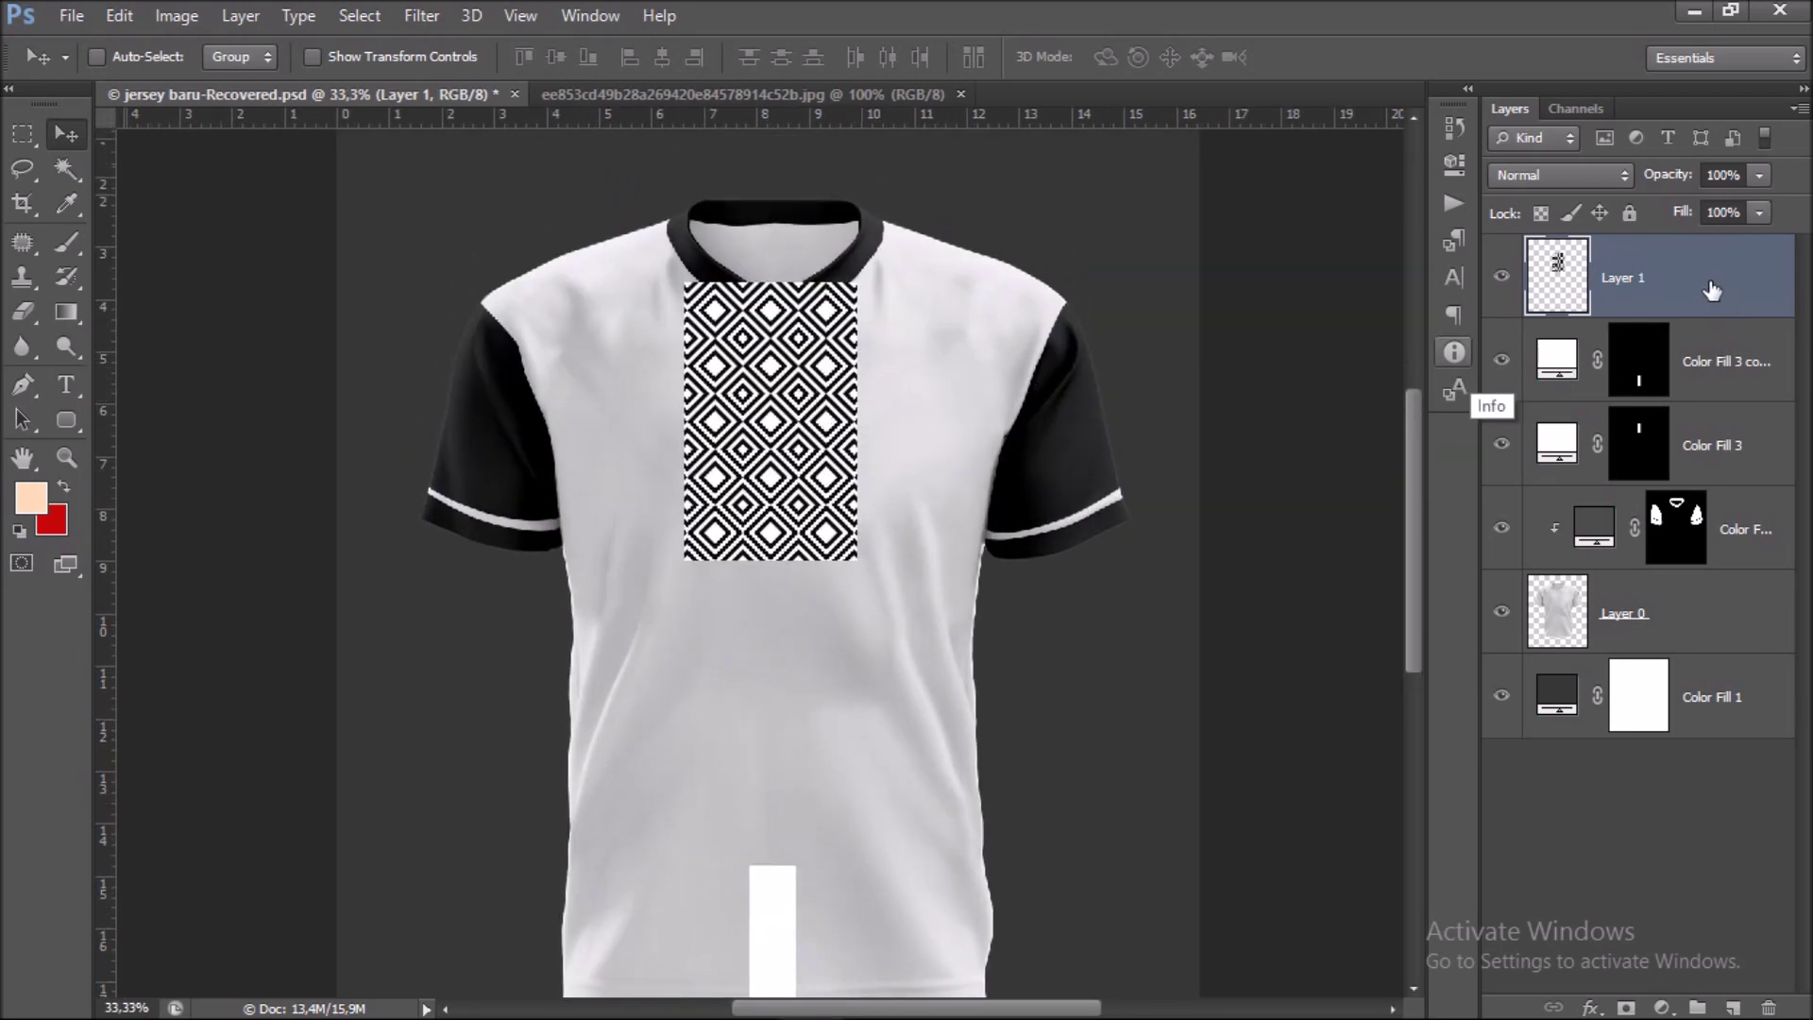
drag(1712, 274, 1718, 399)
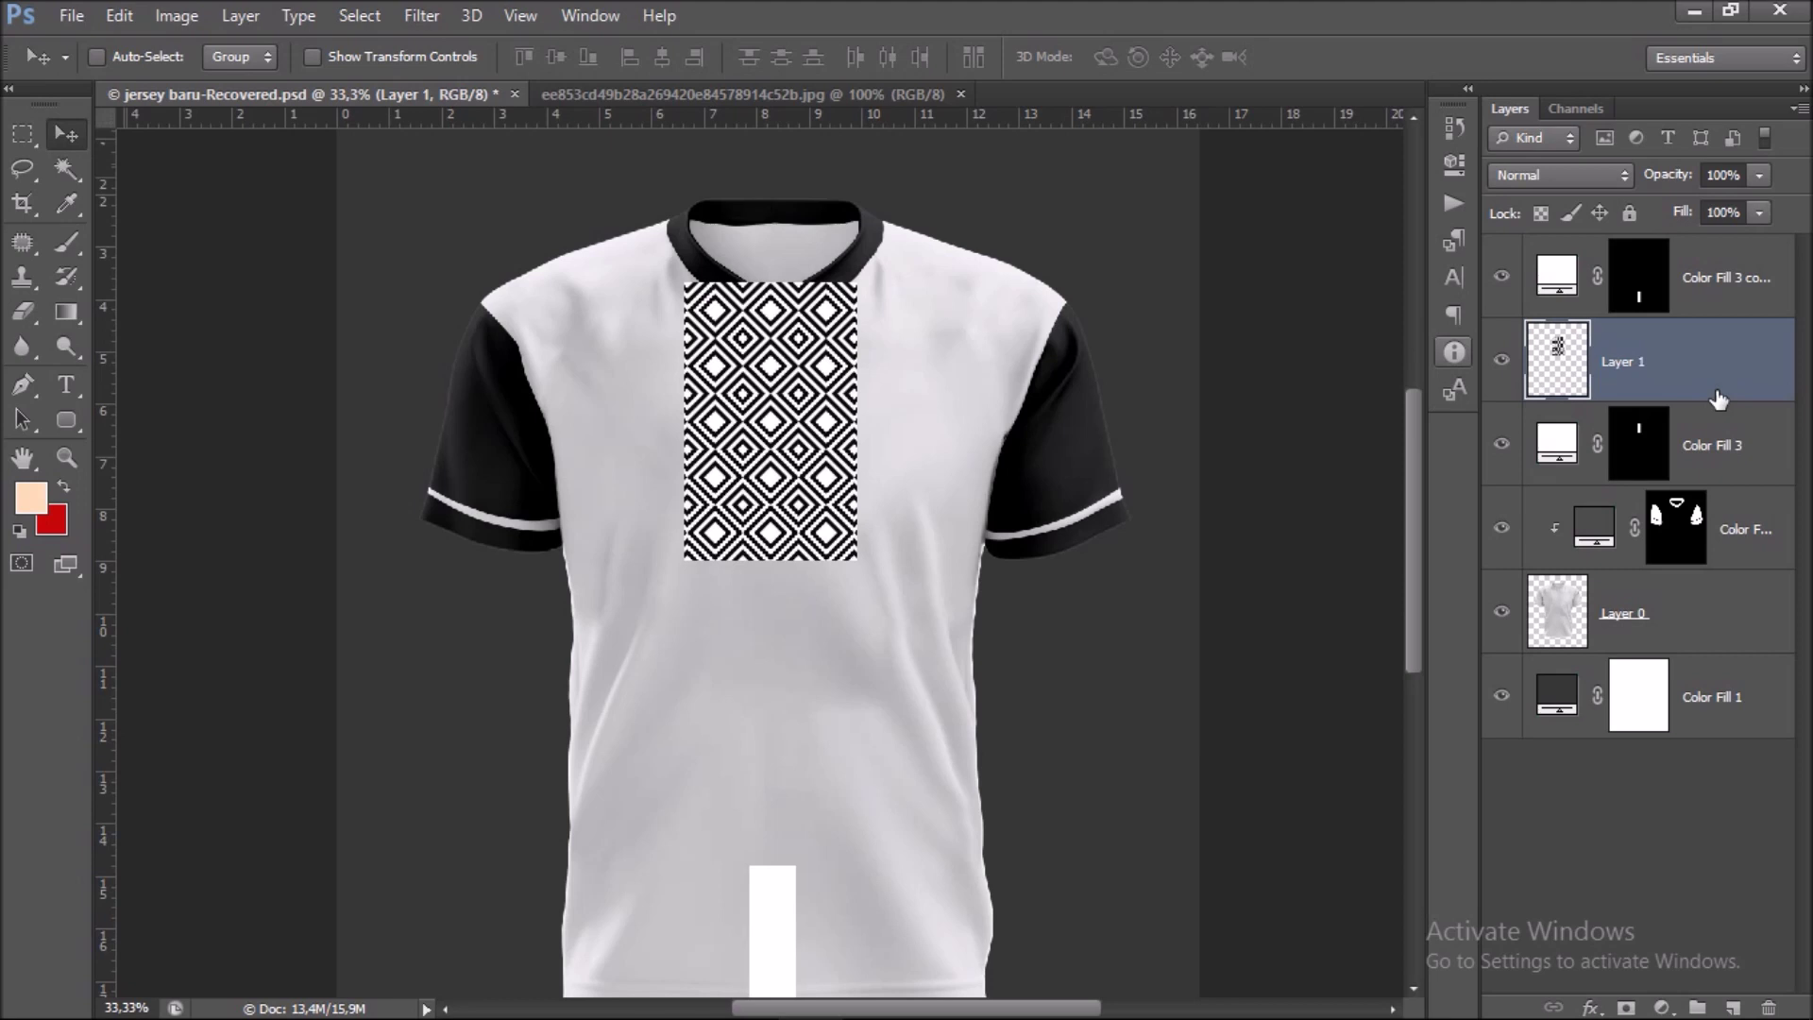
right_click(1672, 367)
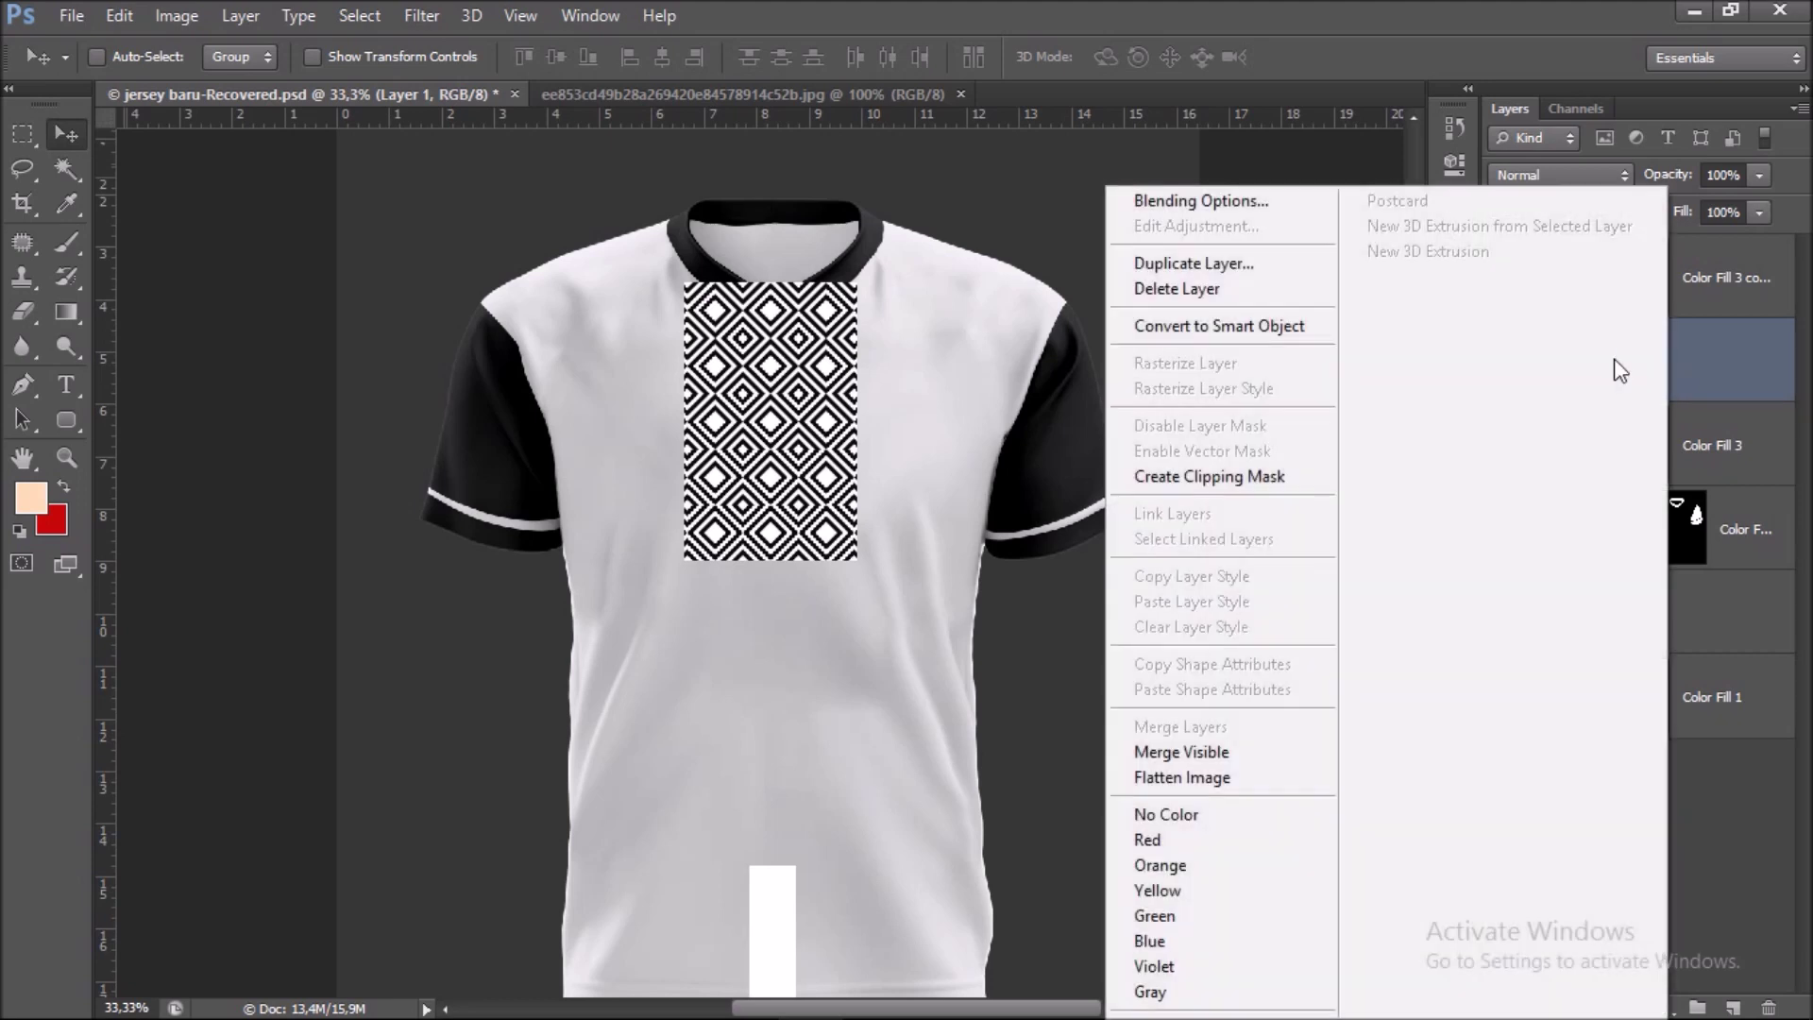
Clip the diamond pattern to the chest strip below the V-neck, then scale and shift it to fill the strip.
click(1228, 475)
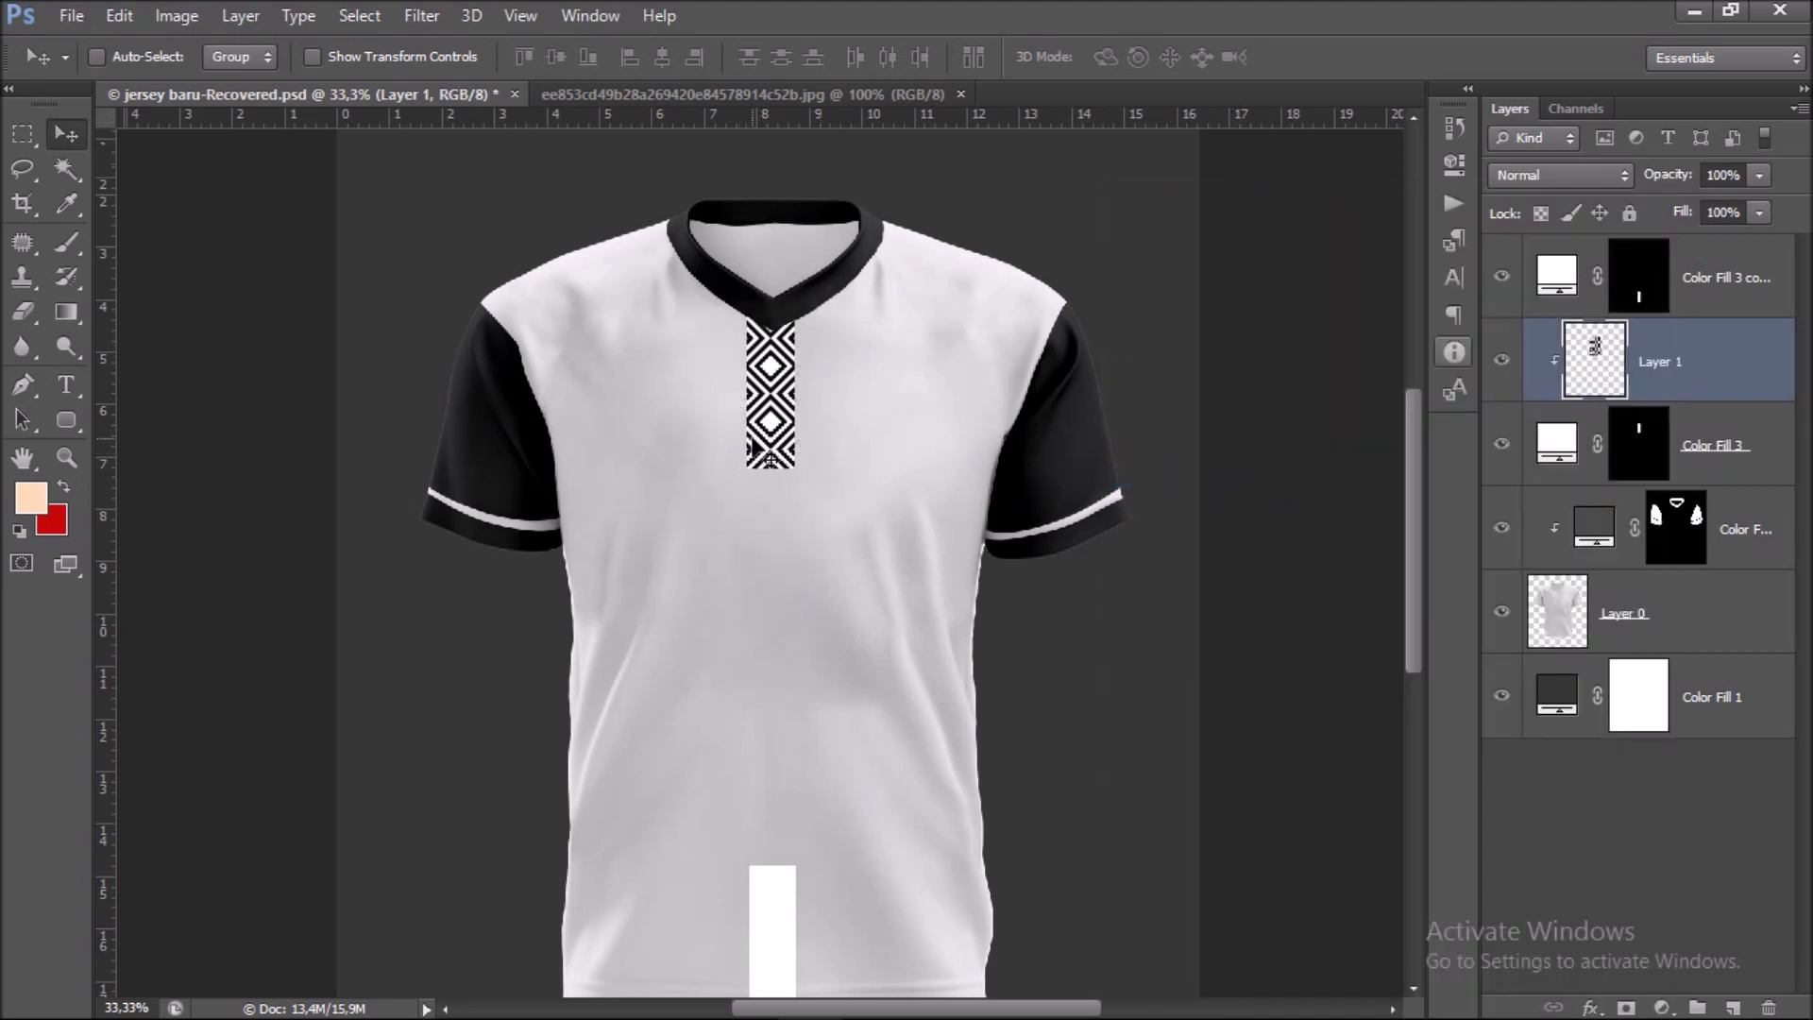
key(ctrl+t)
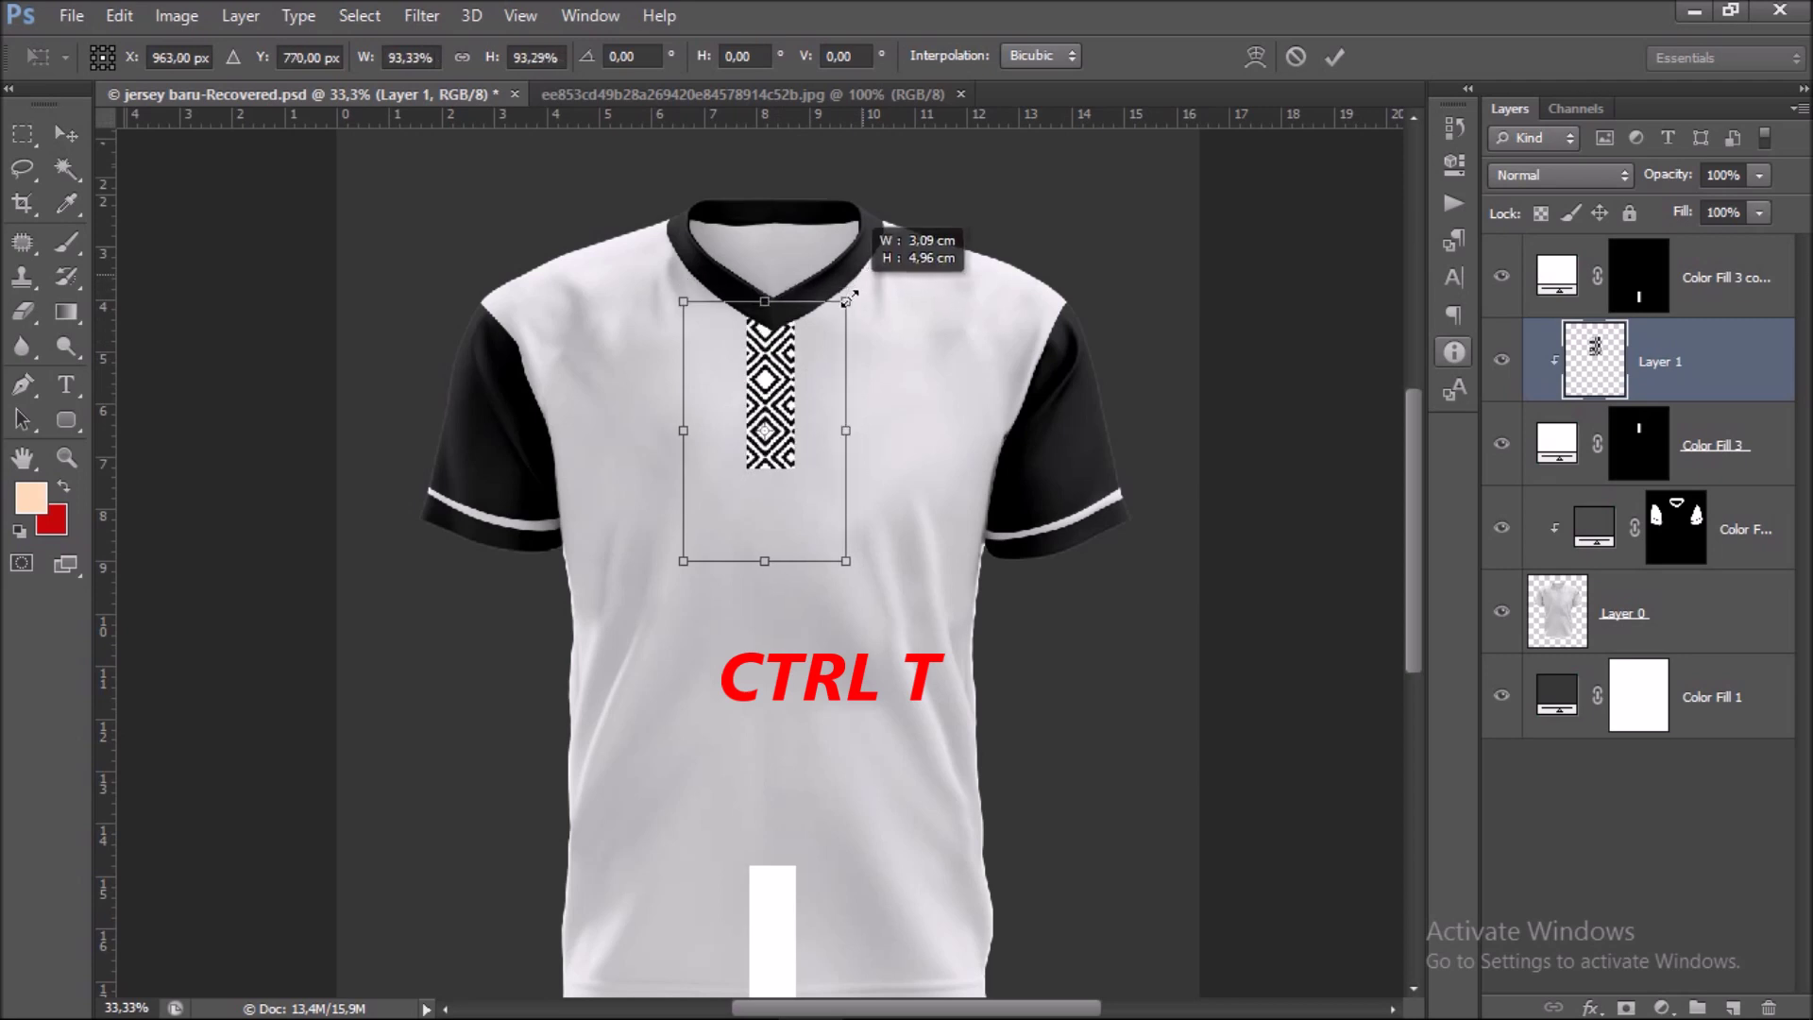
drag(861, 276, 843, 308)
mouse_move(696, 548)
mouse_down()
mouse_move(748, 484)
mouse_move(838, 472)
mouse_up()
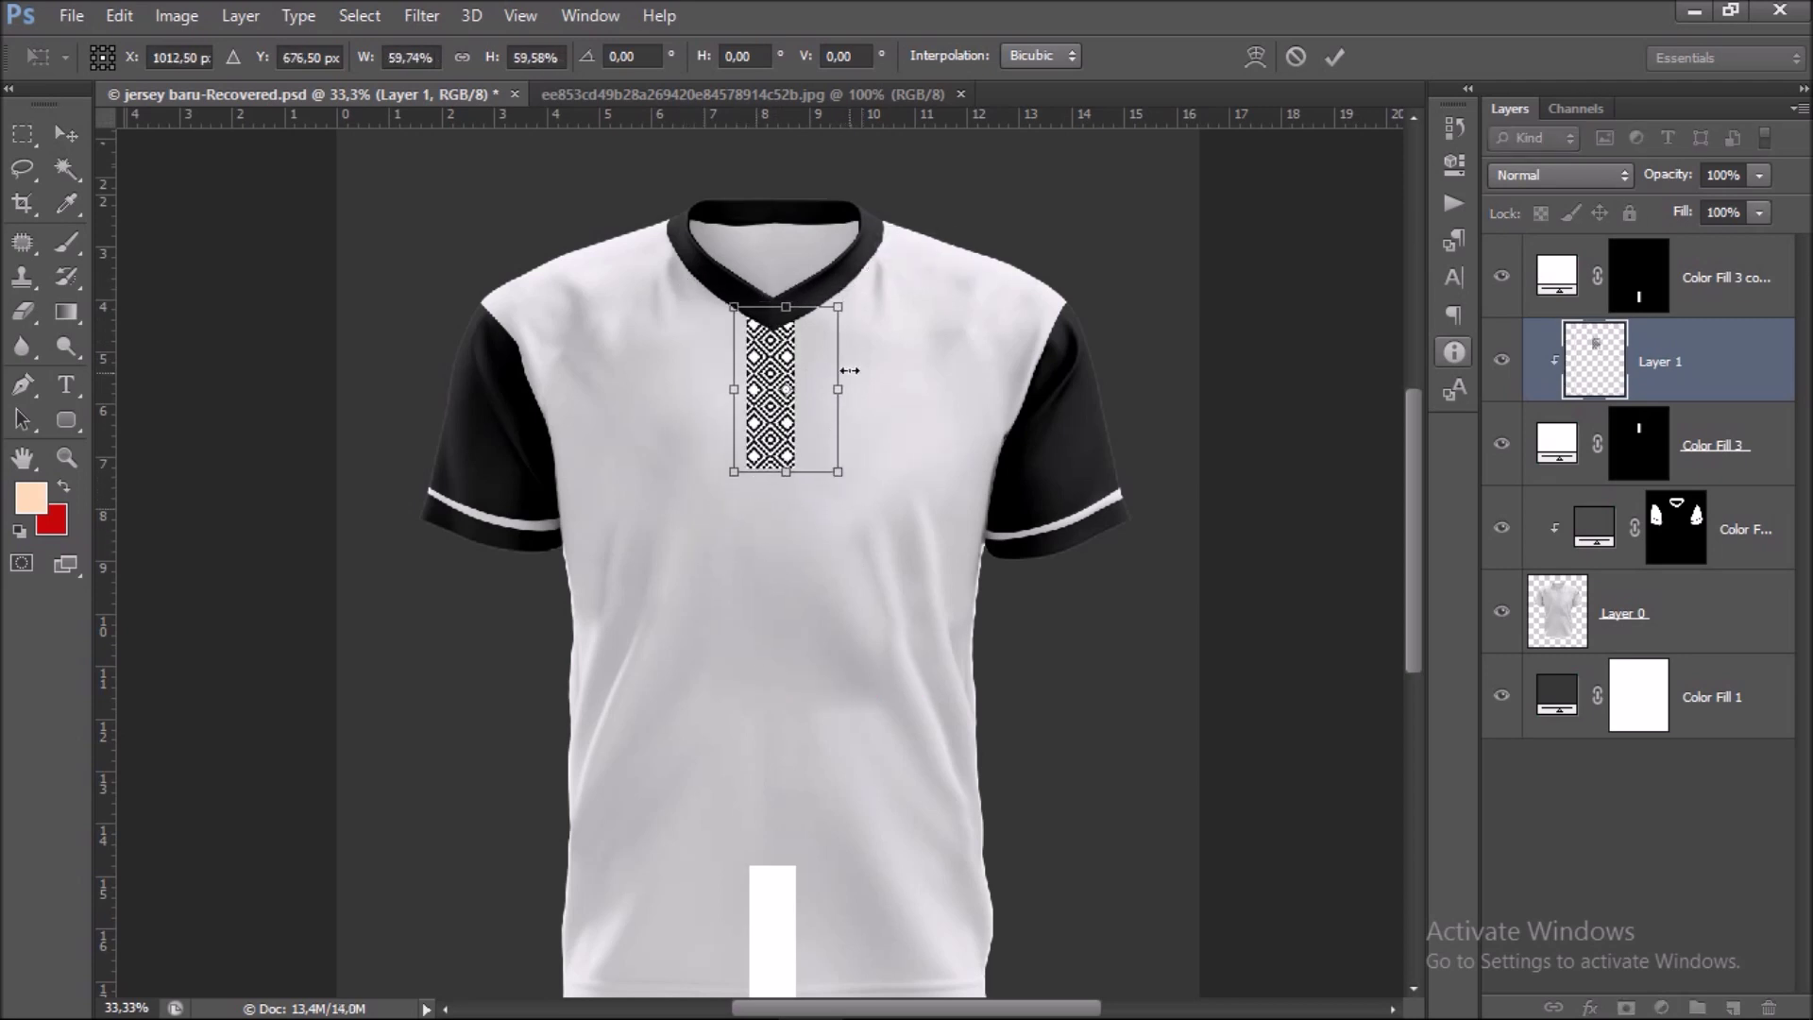
scroll(831, 338, up, 1)
scroll(831, 338, up, 2)
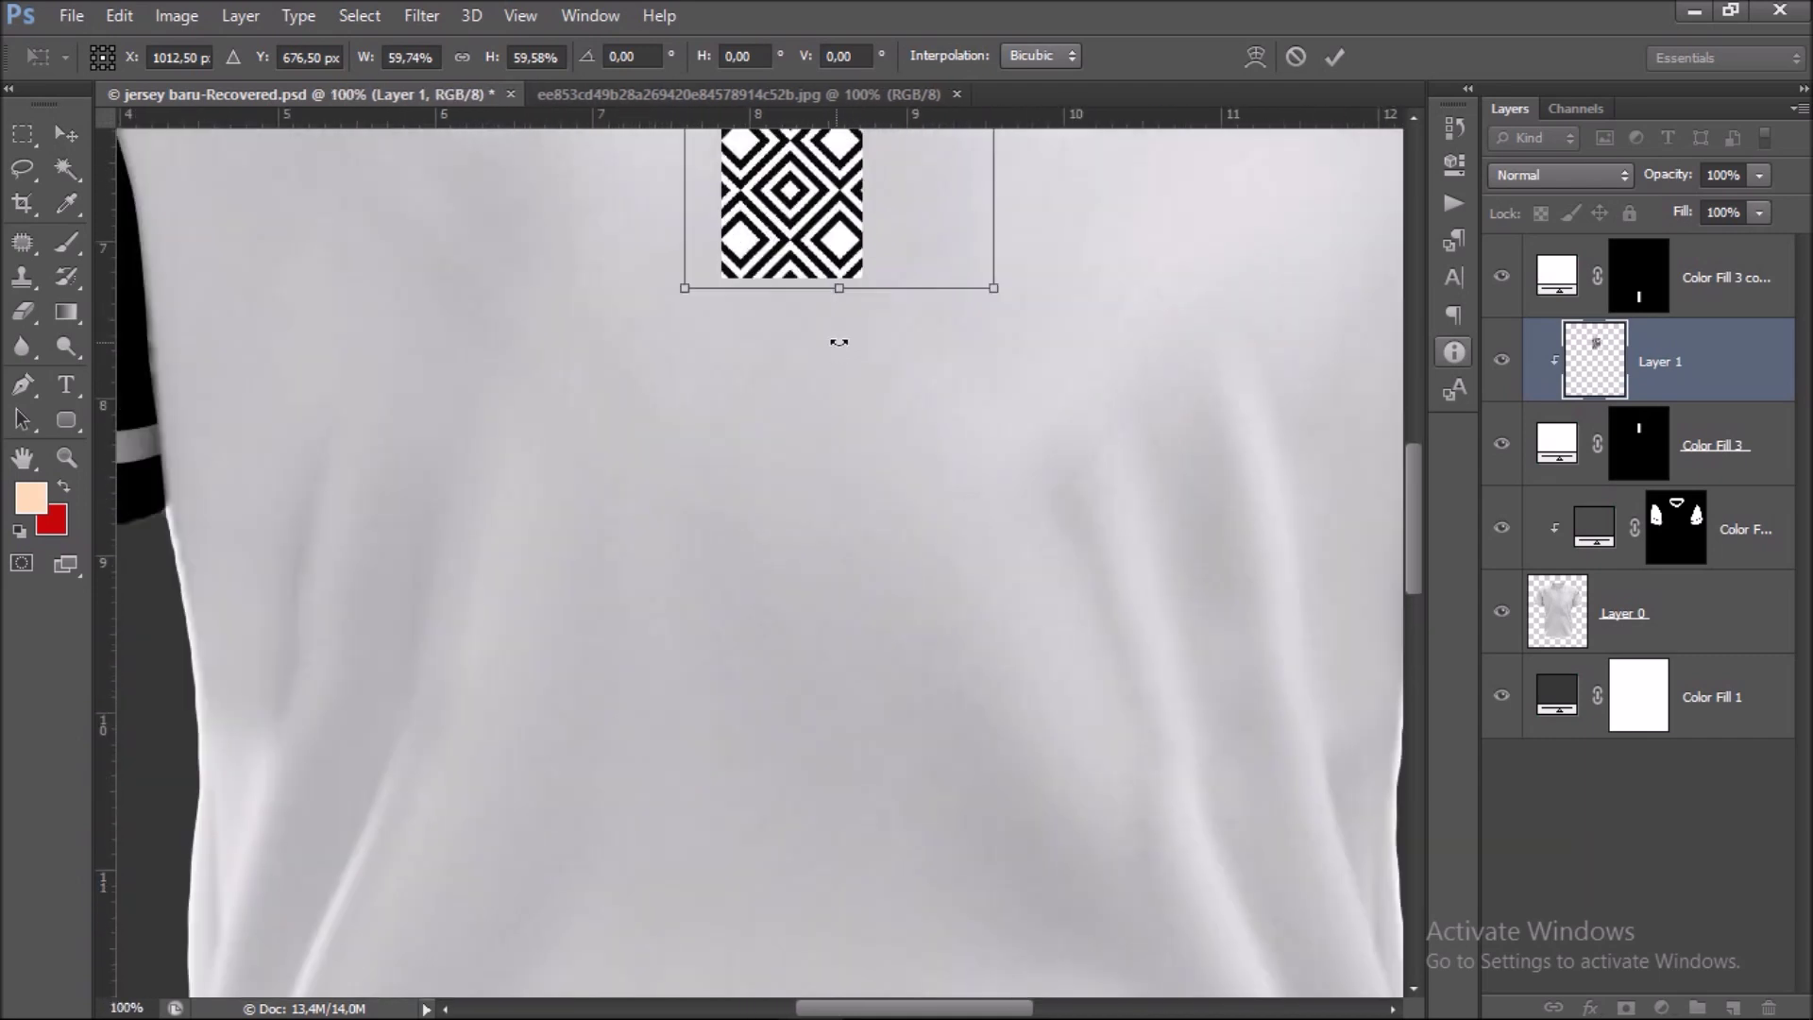
scroll(822, 472, up, 3)
drag(878, 473, 846, 473)
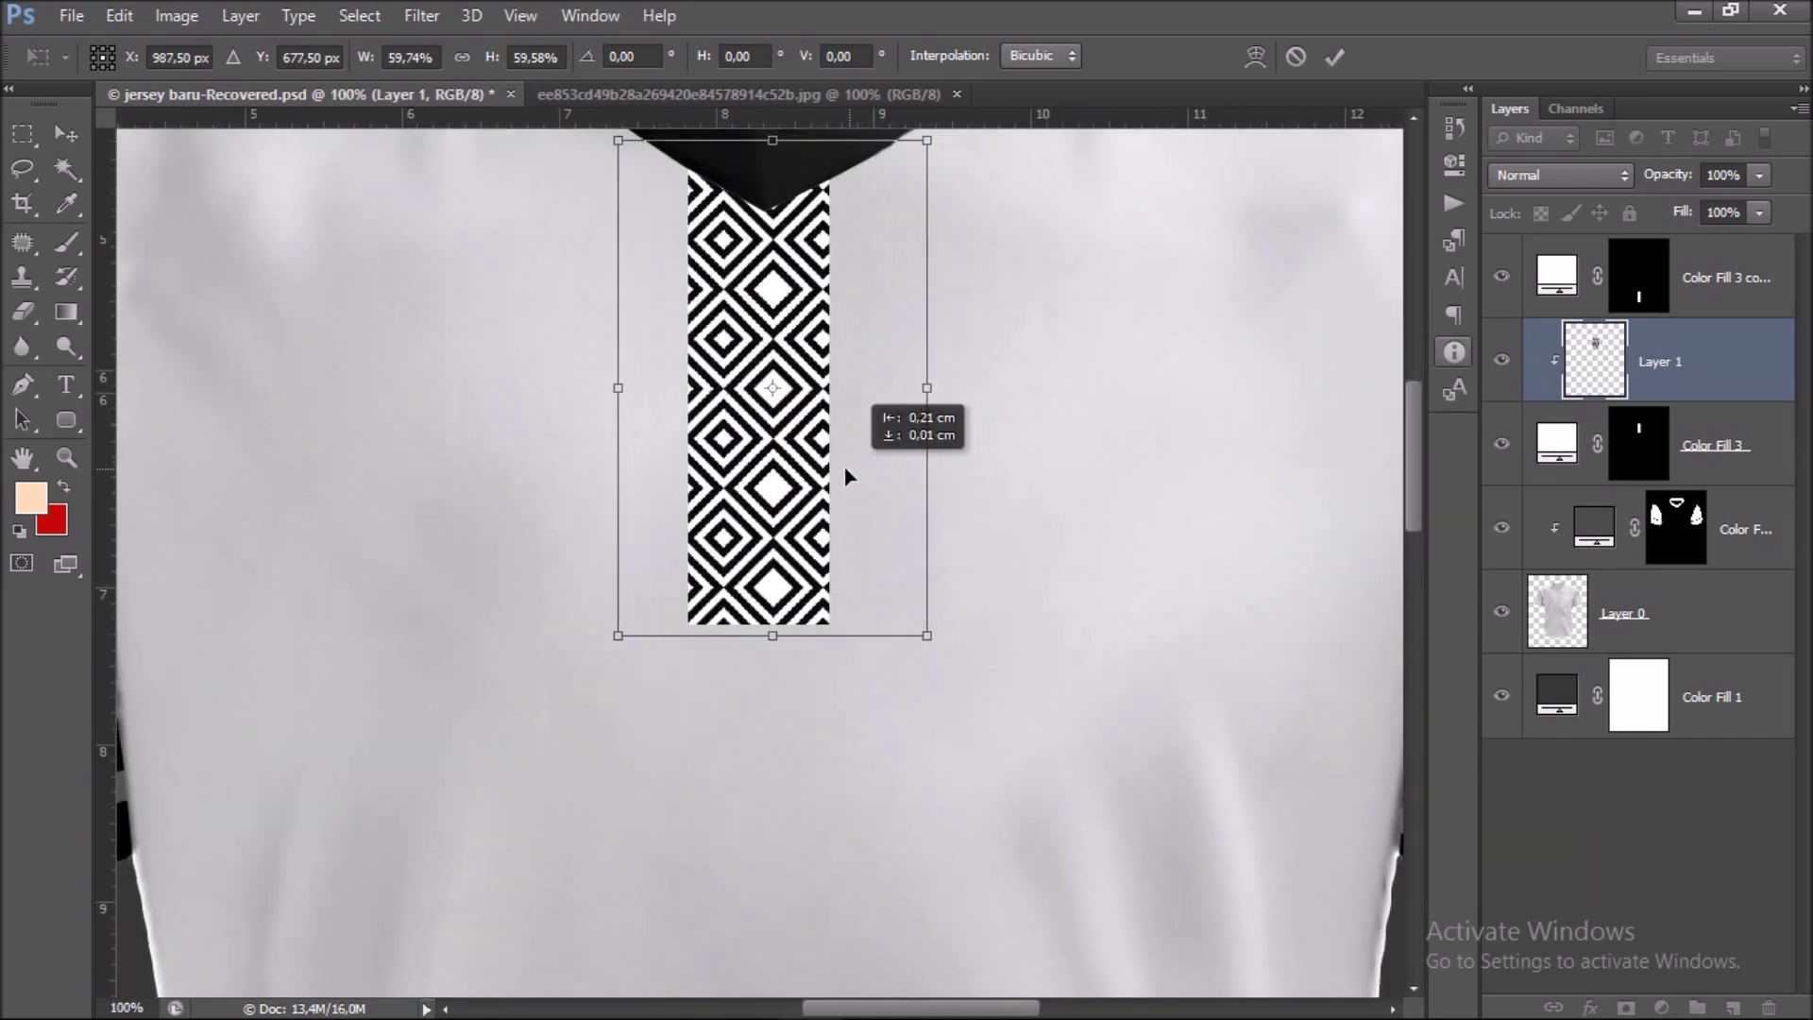
drag(926, 635, 895, 614)
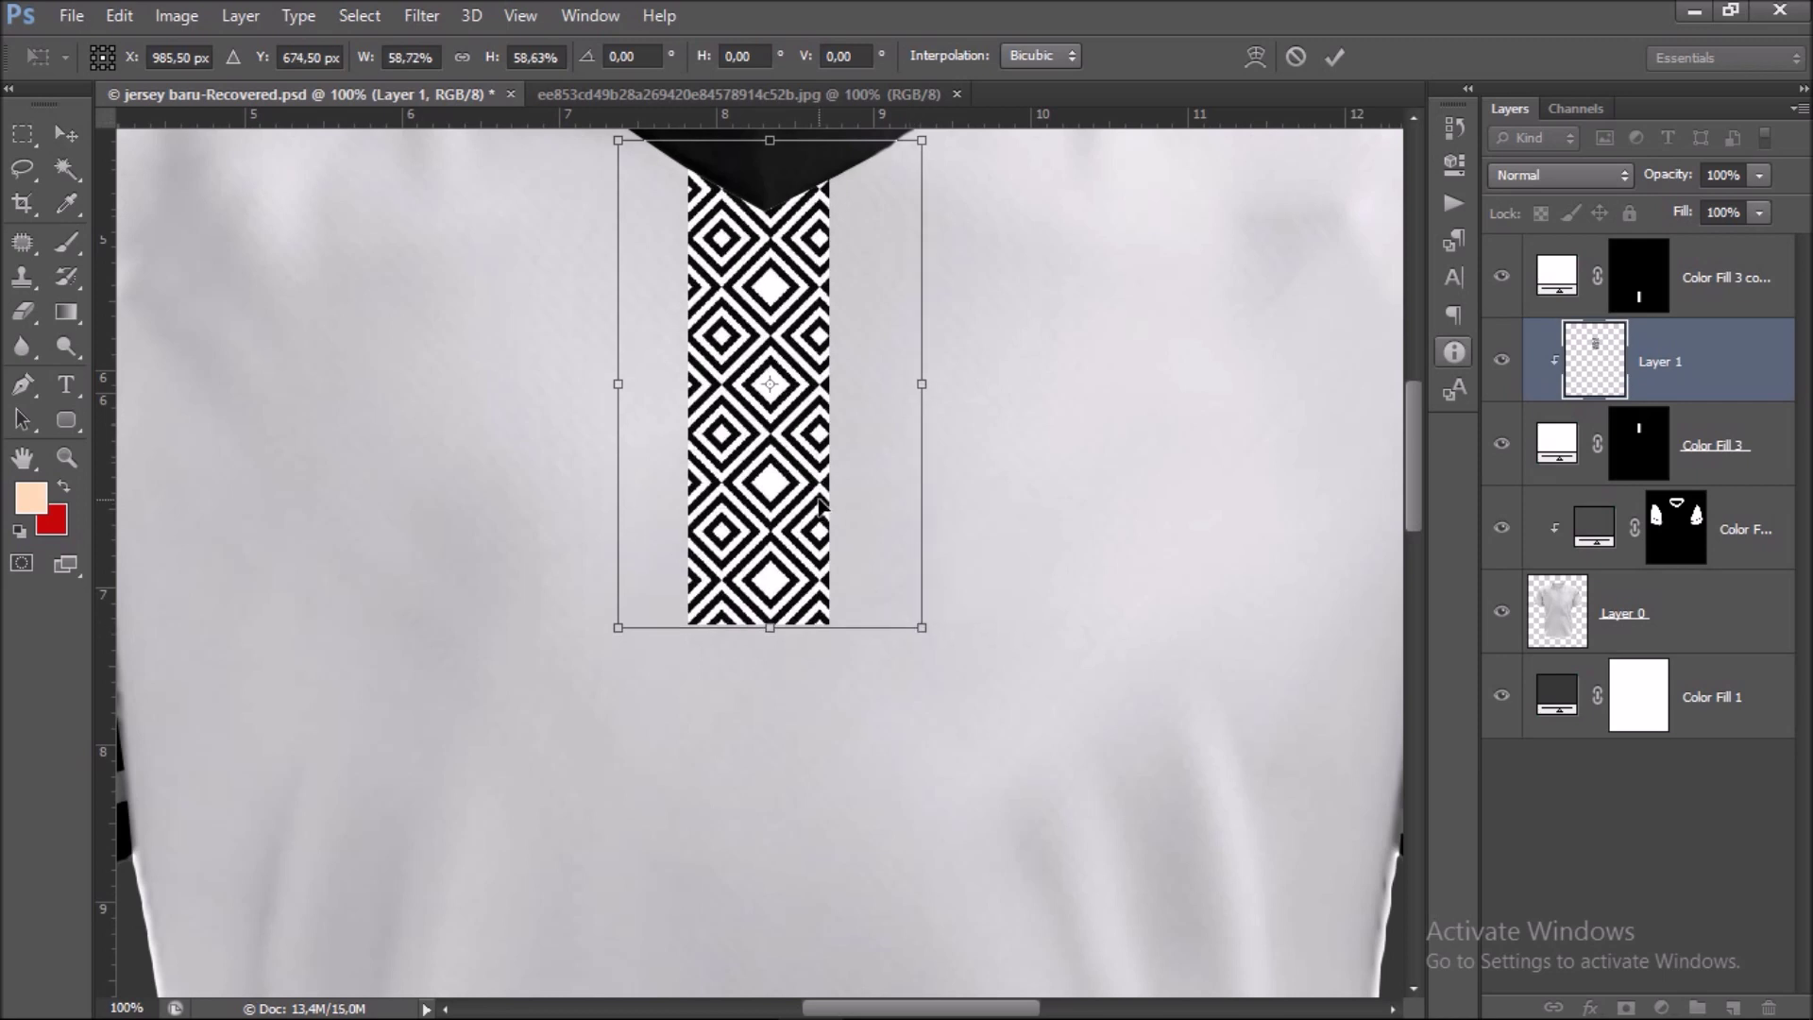
key(Left)
key(Left)
key(Left)
key(Left)
key(Left)
key(Left)
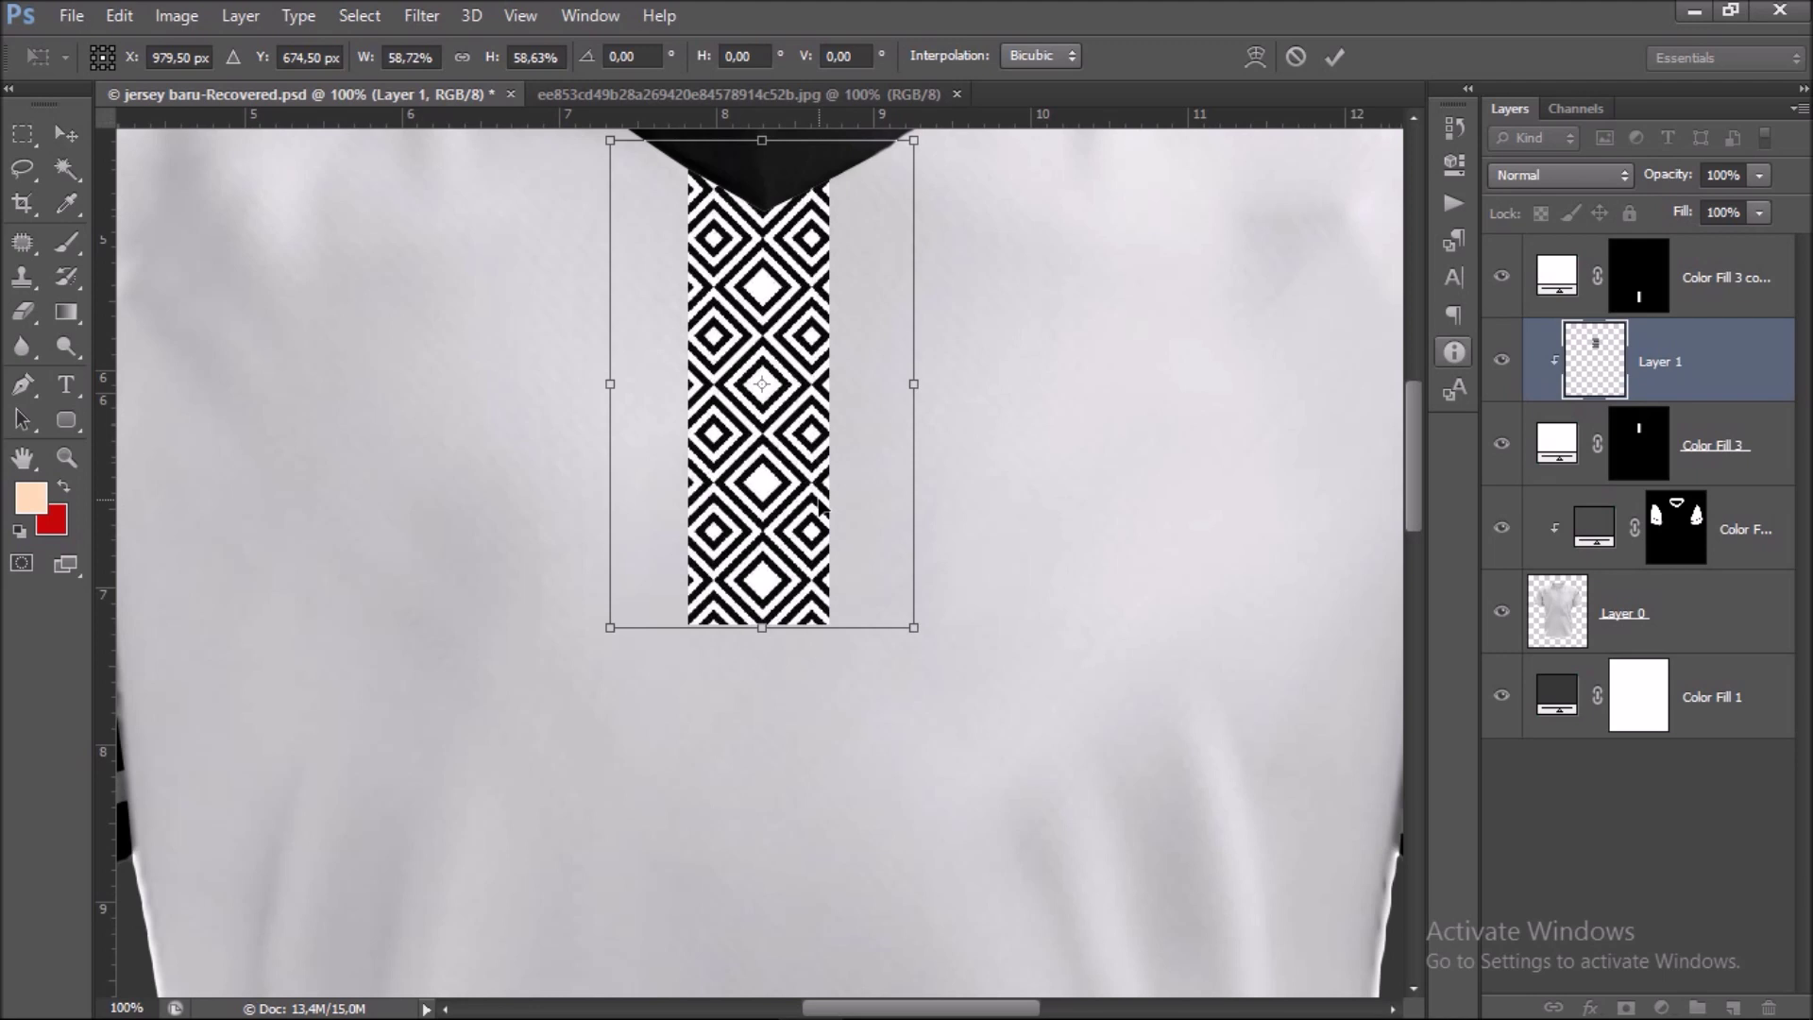
key(Return)
key(ctrl+minus)
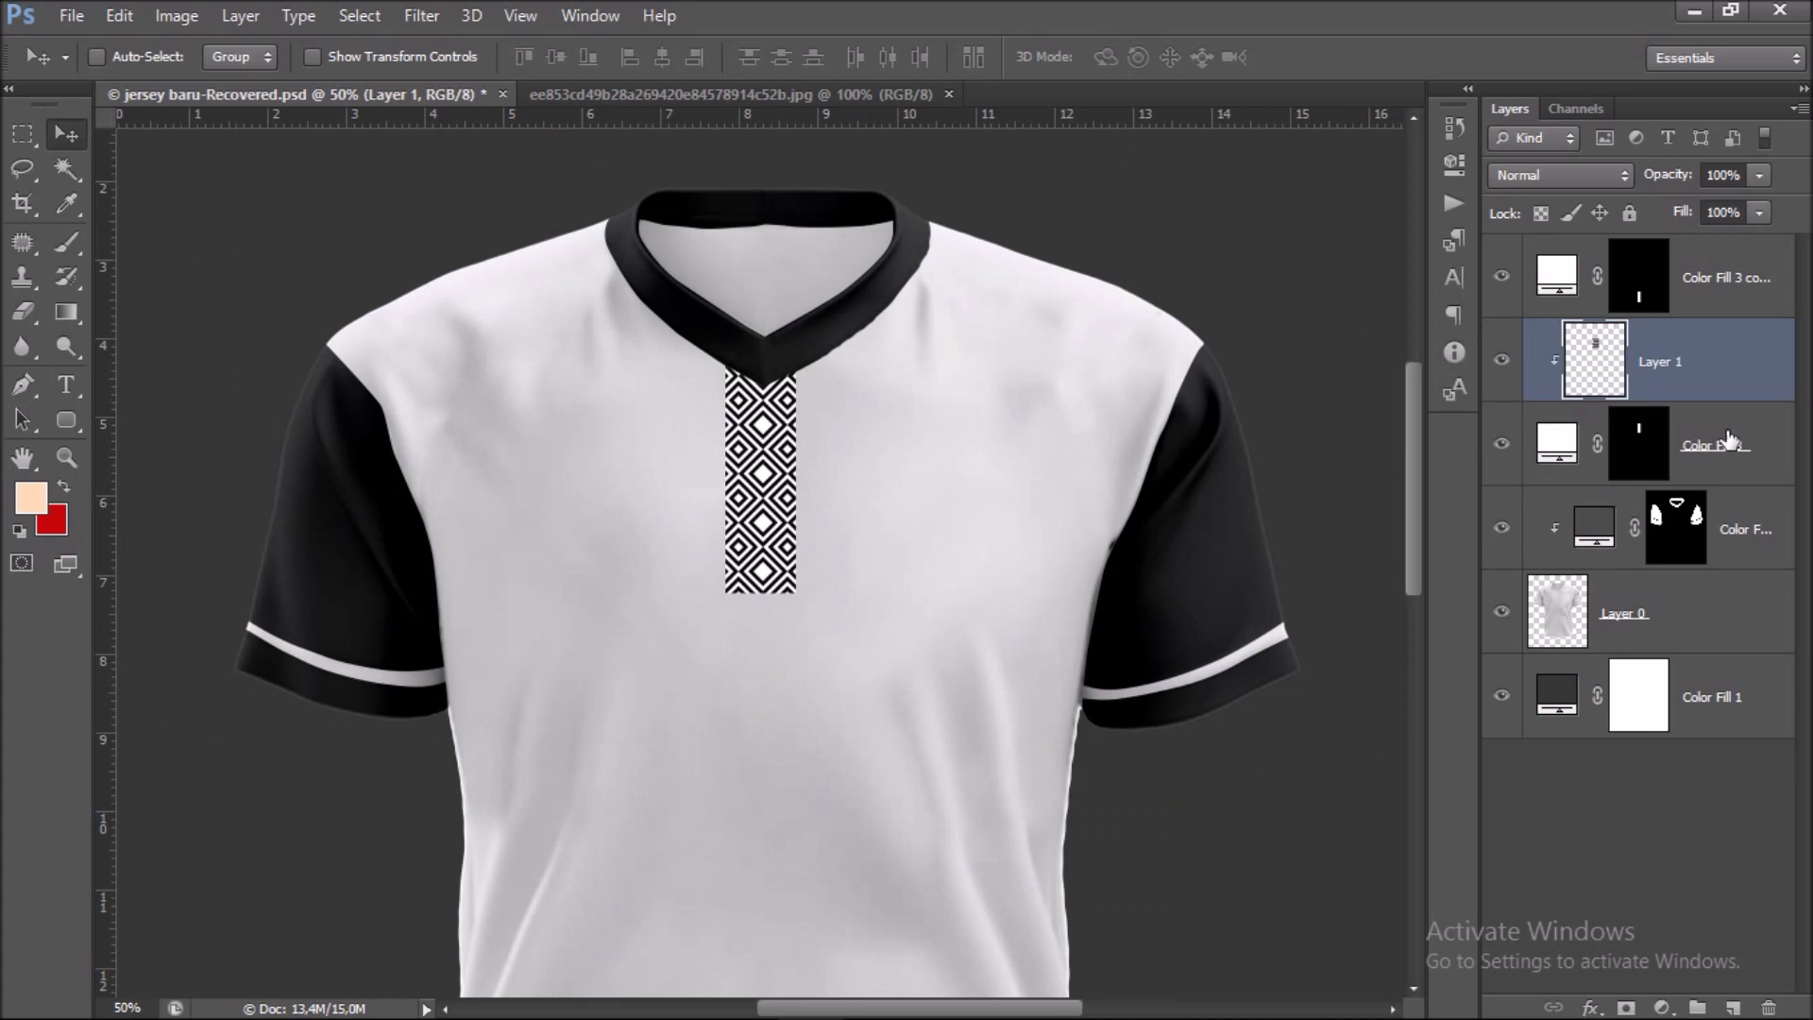
Set Color Fill 3 to Linear Burn blend mode, then duplicate the diamond pattern Layer 1.
click(1730, 440)
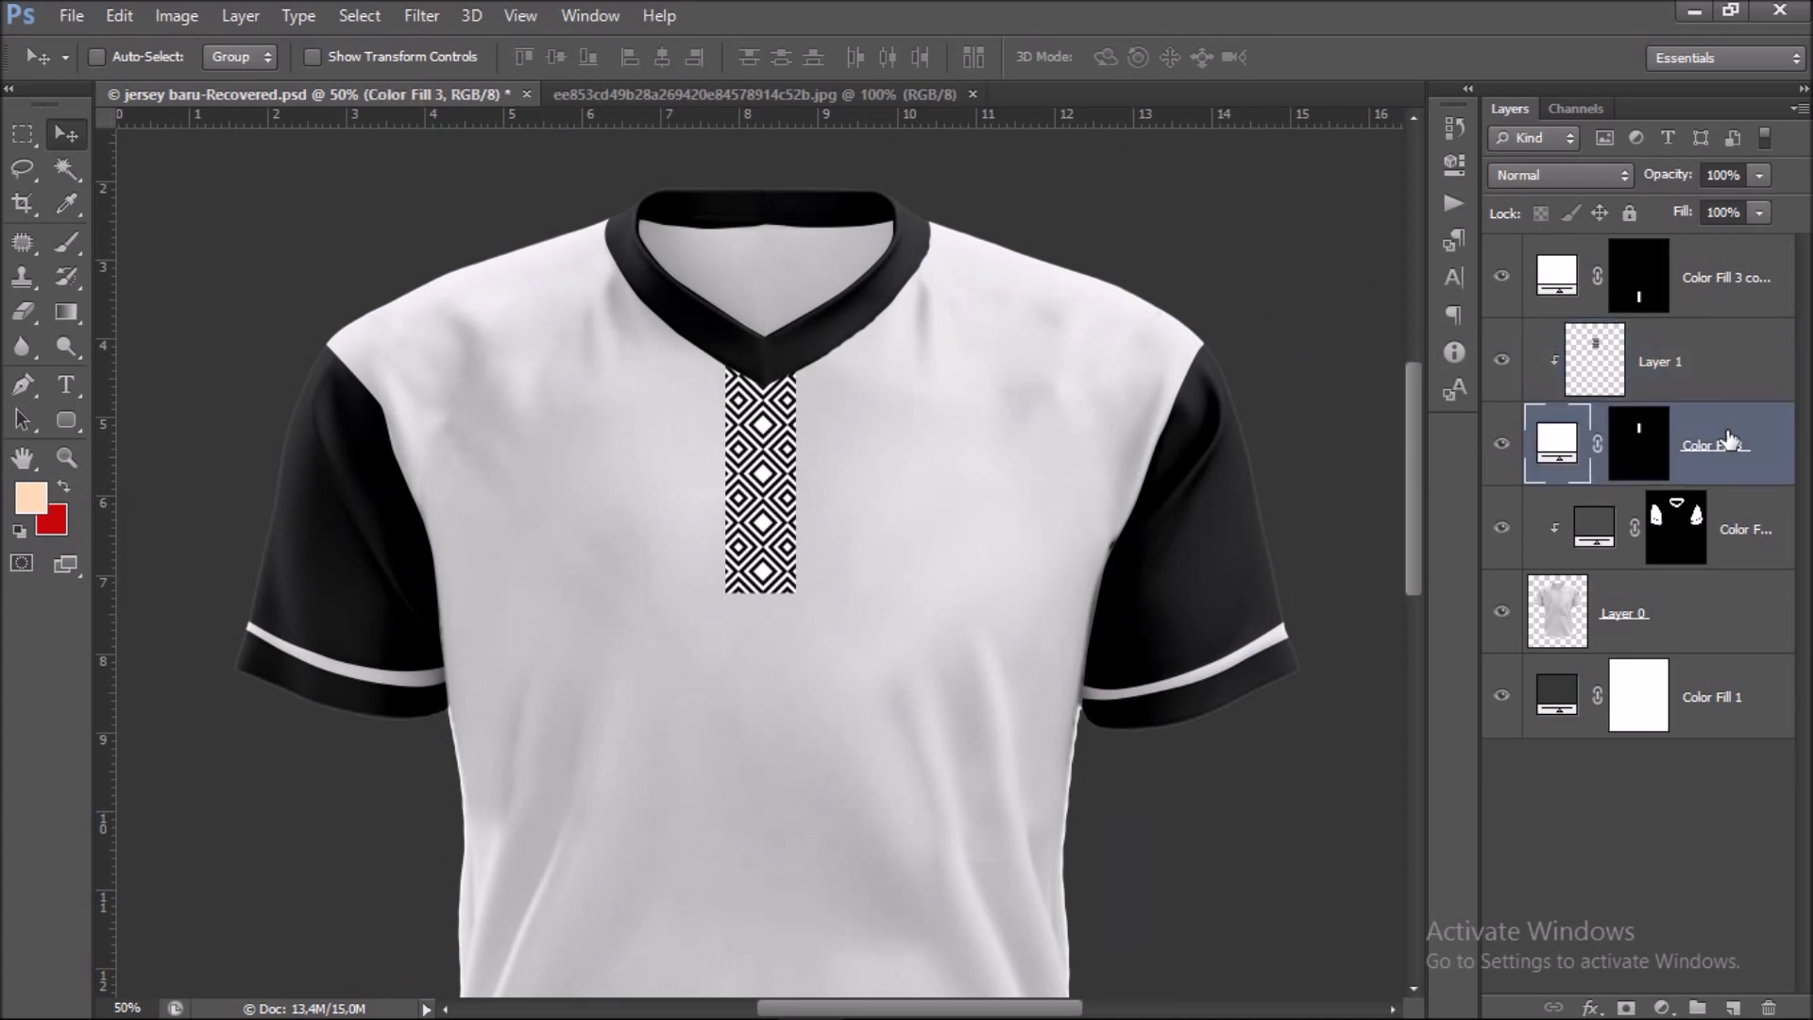
click(1587, 178)
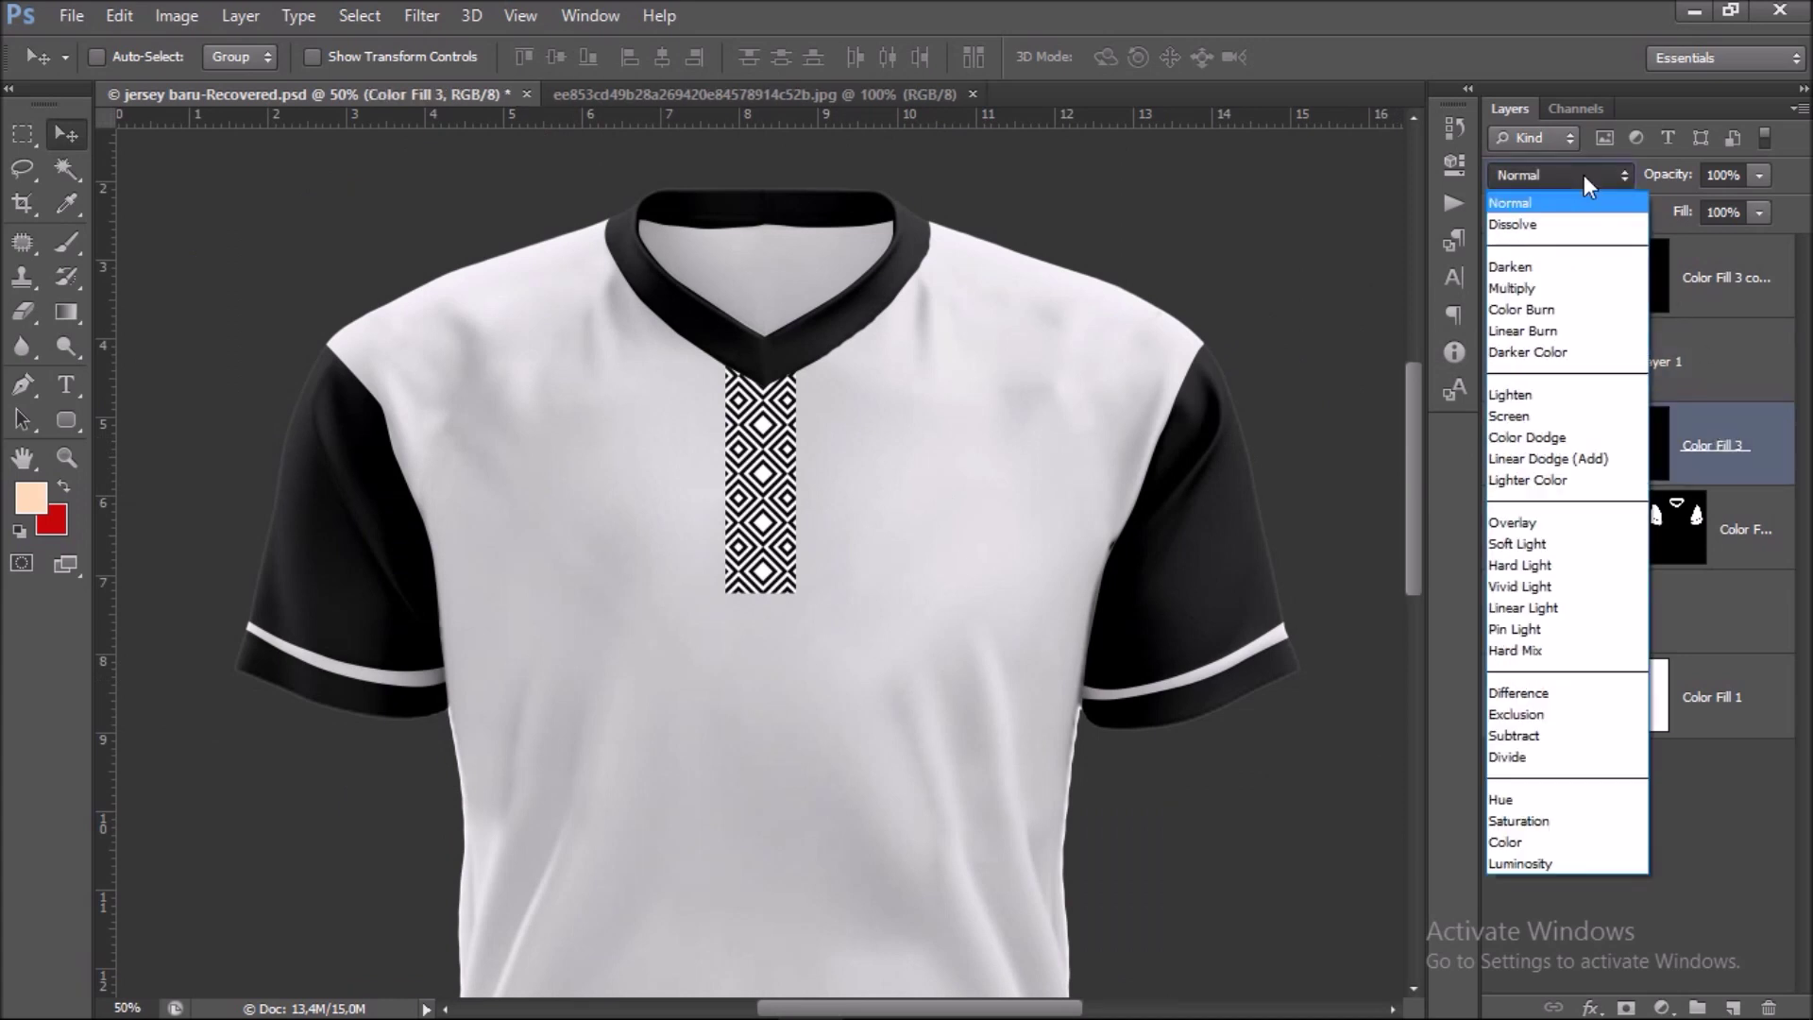
click(1555, 331)
drag(869, 514, 957, 446)
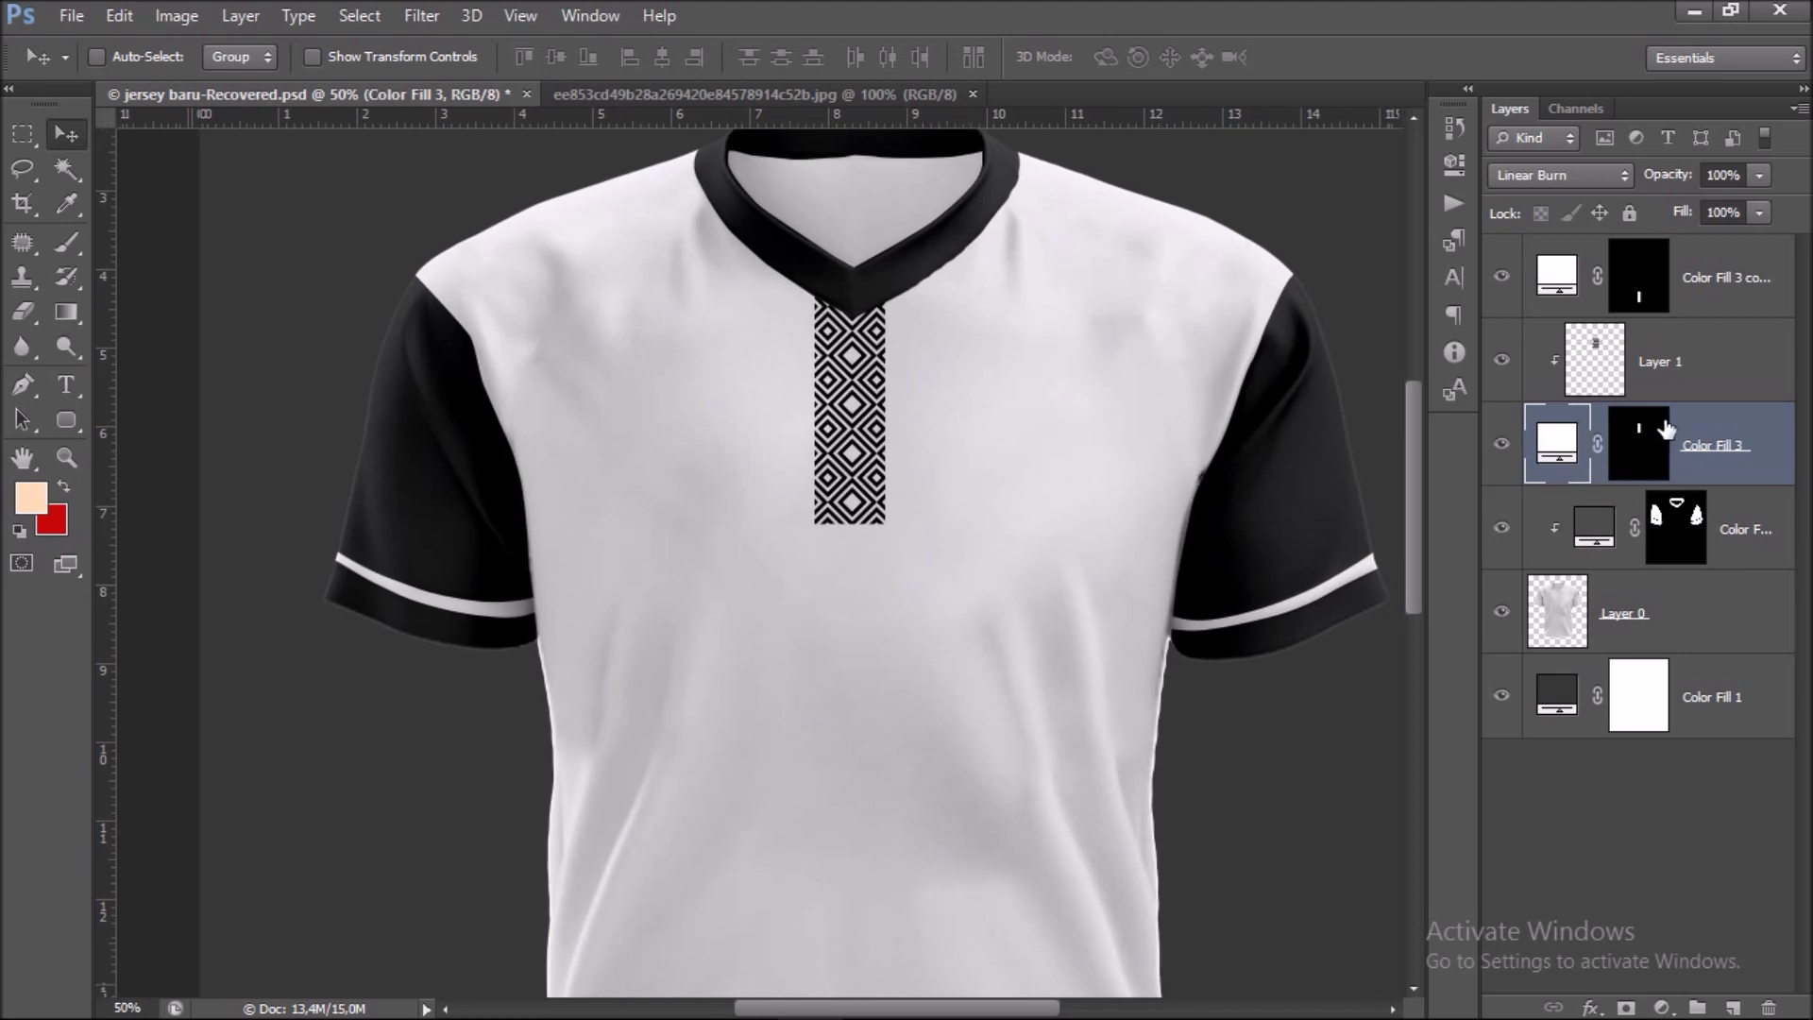
click(1676, 374)
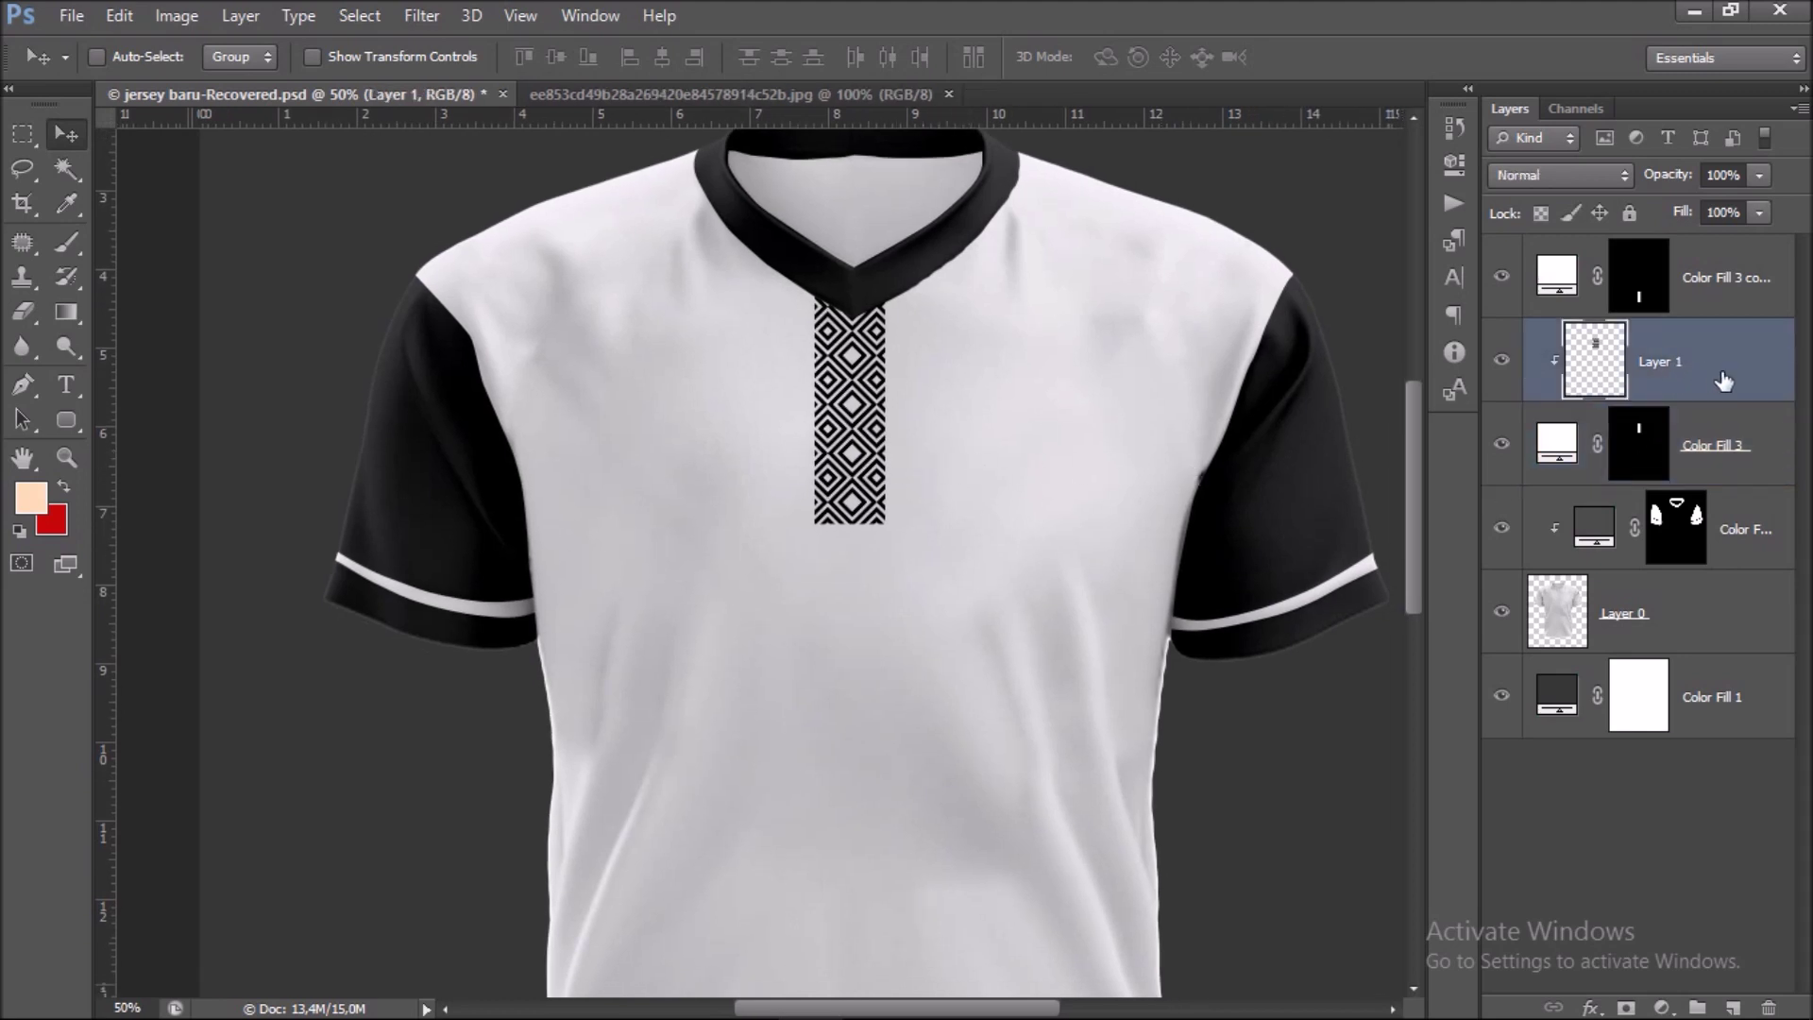
key(ctrl+j)
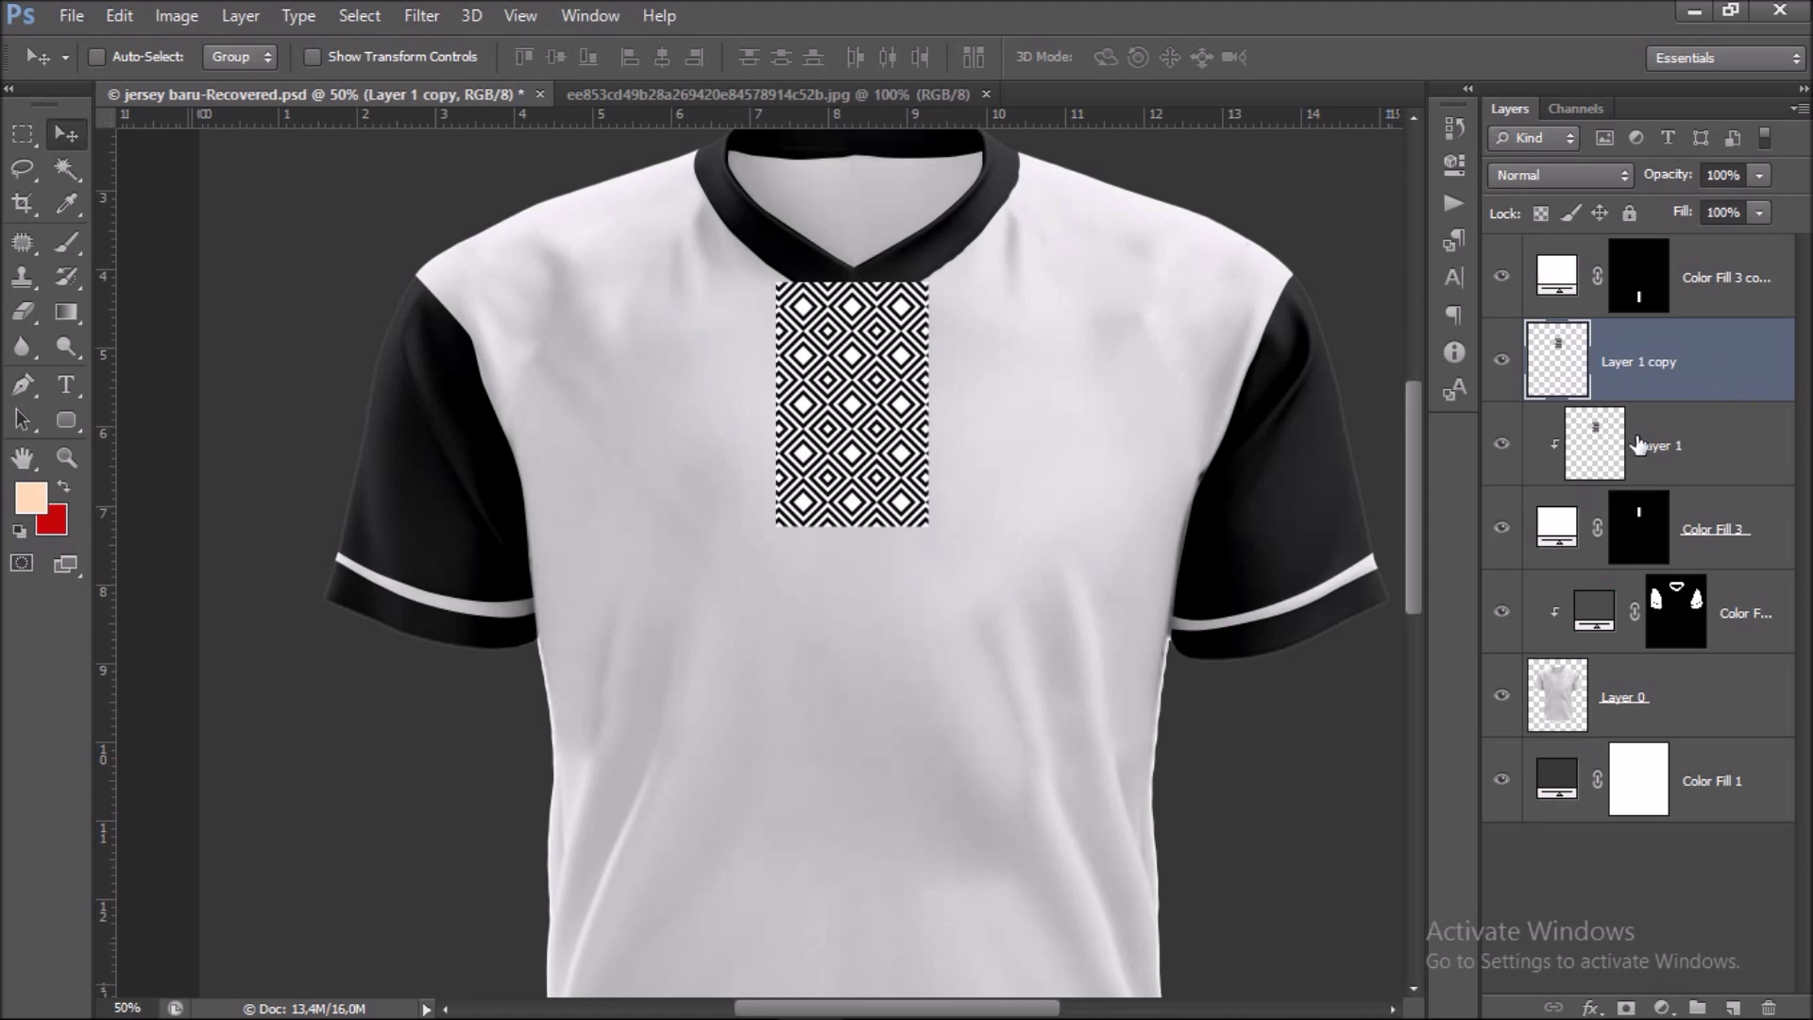
Move the Layer 1 copy to the top of the stack and down to the hem.
drag(1704, 381, 1714, 279)
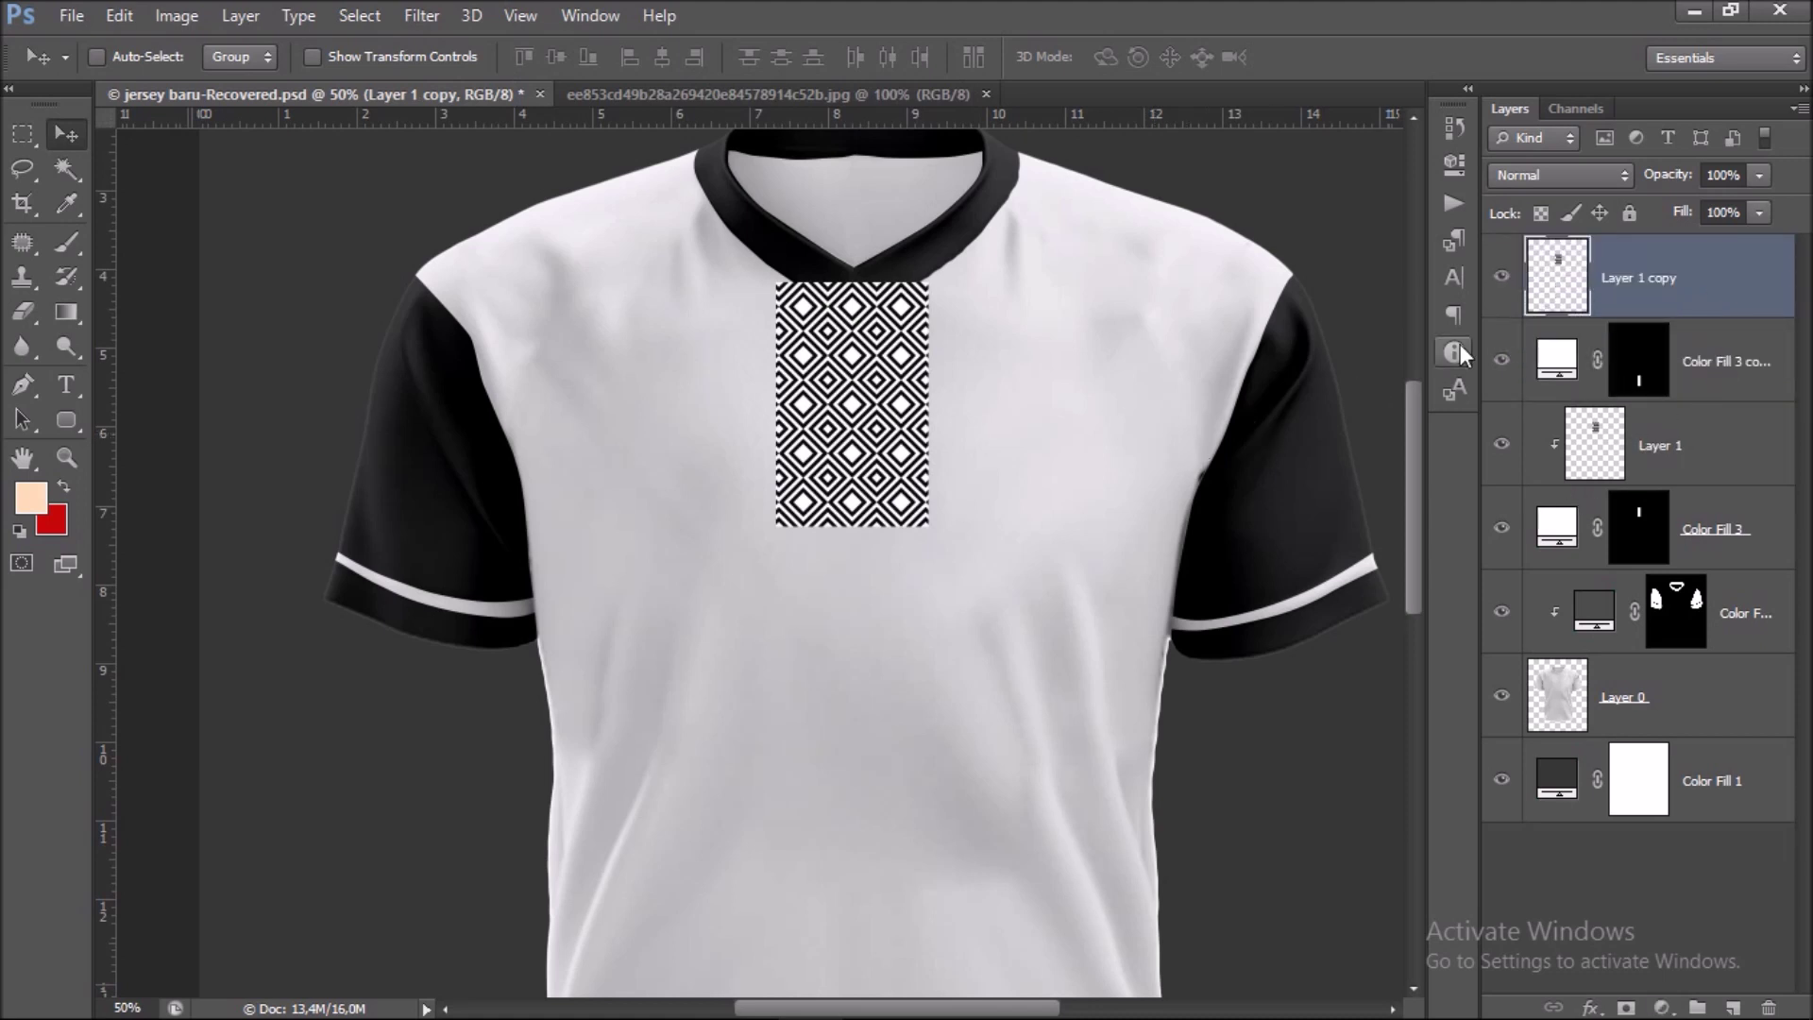
scroll(1032, 498, down, 3)
drag(883, 295, 898, 708)
scroll(897, 708, down, 3)
drag(899, 456, 914, 847)
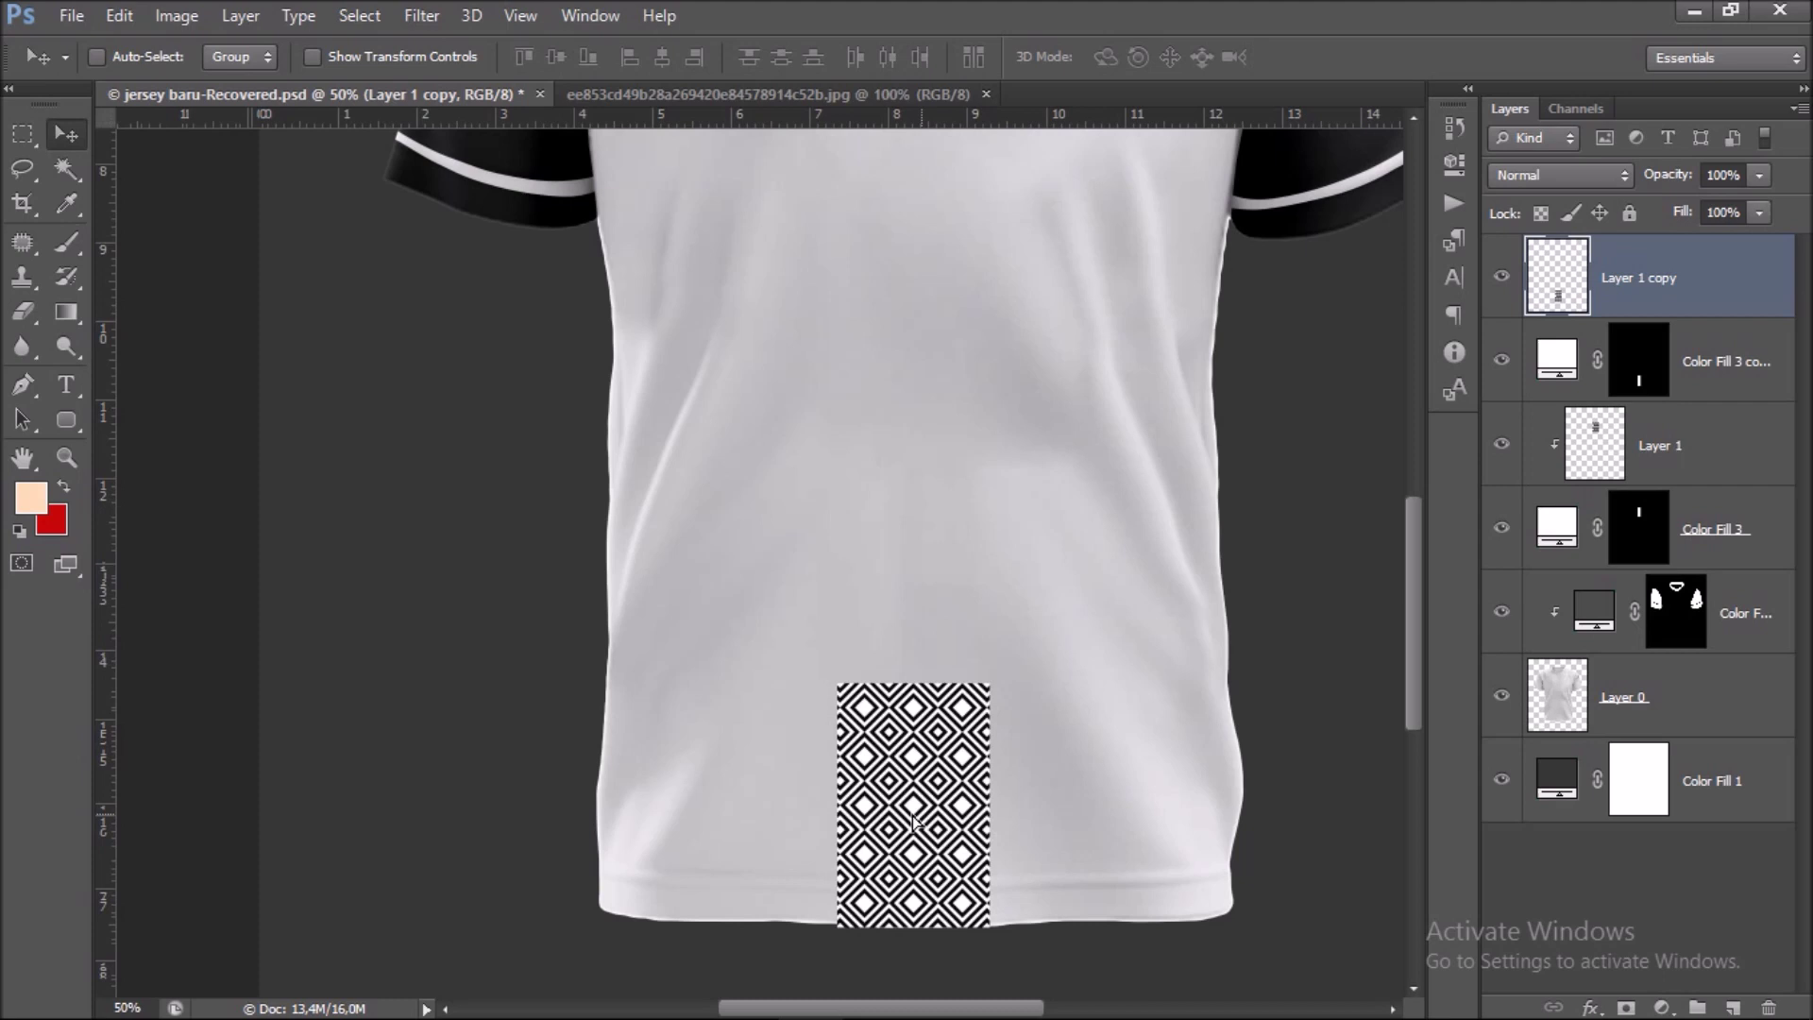
drag(915, 847, 703, 833)
Stretch the Color Fill 3 copy white strip upward to about 236% height.
click(1736, 375)
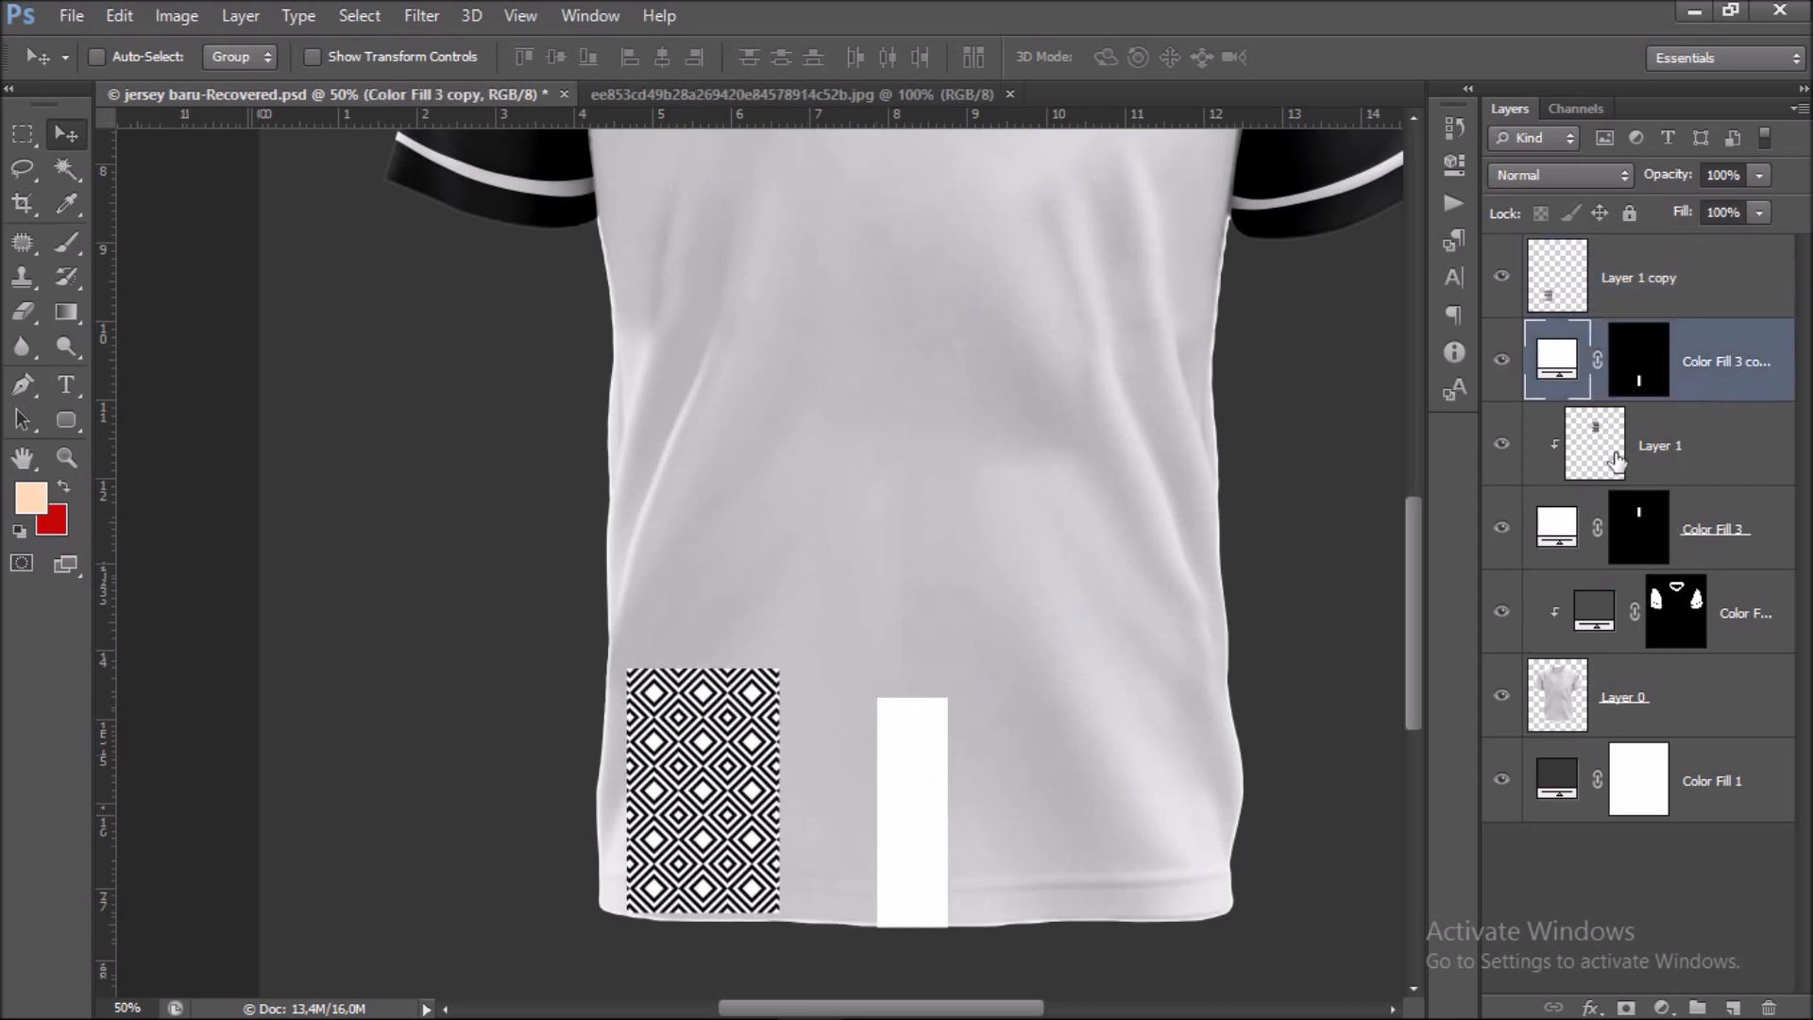
key(ctrl+t)
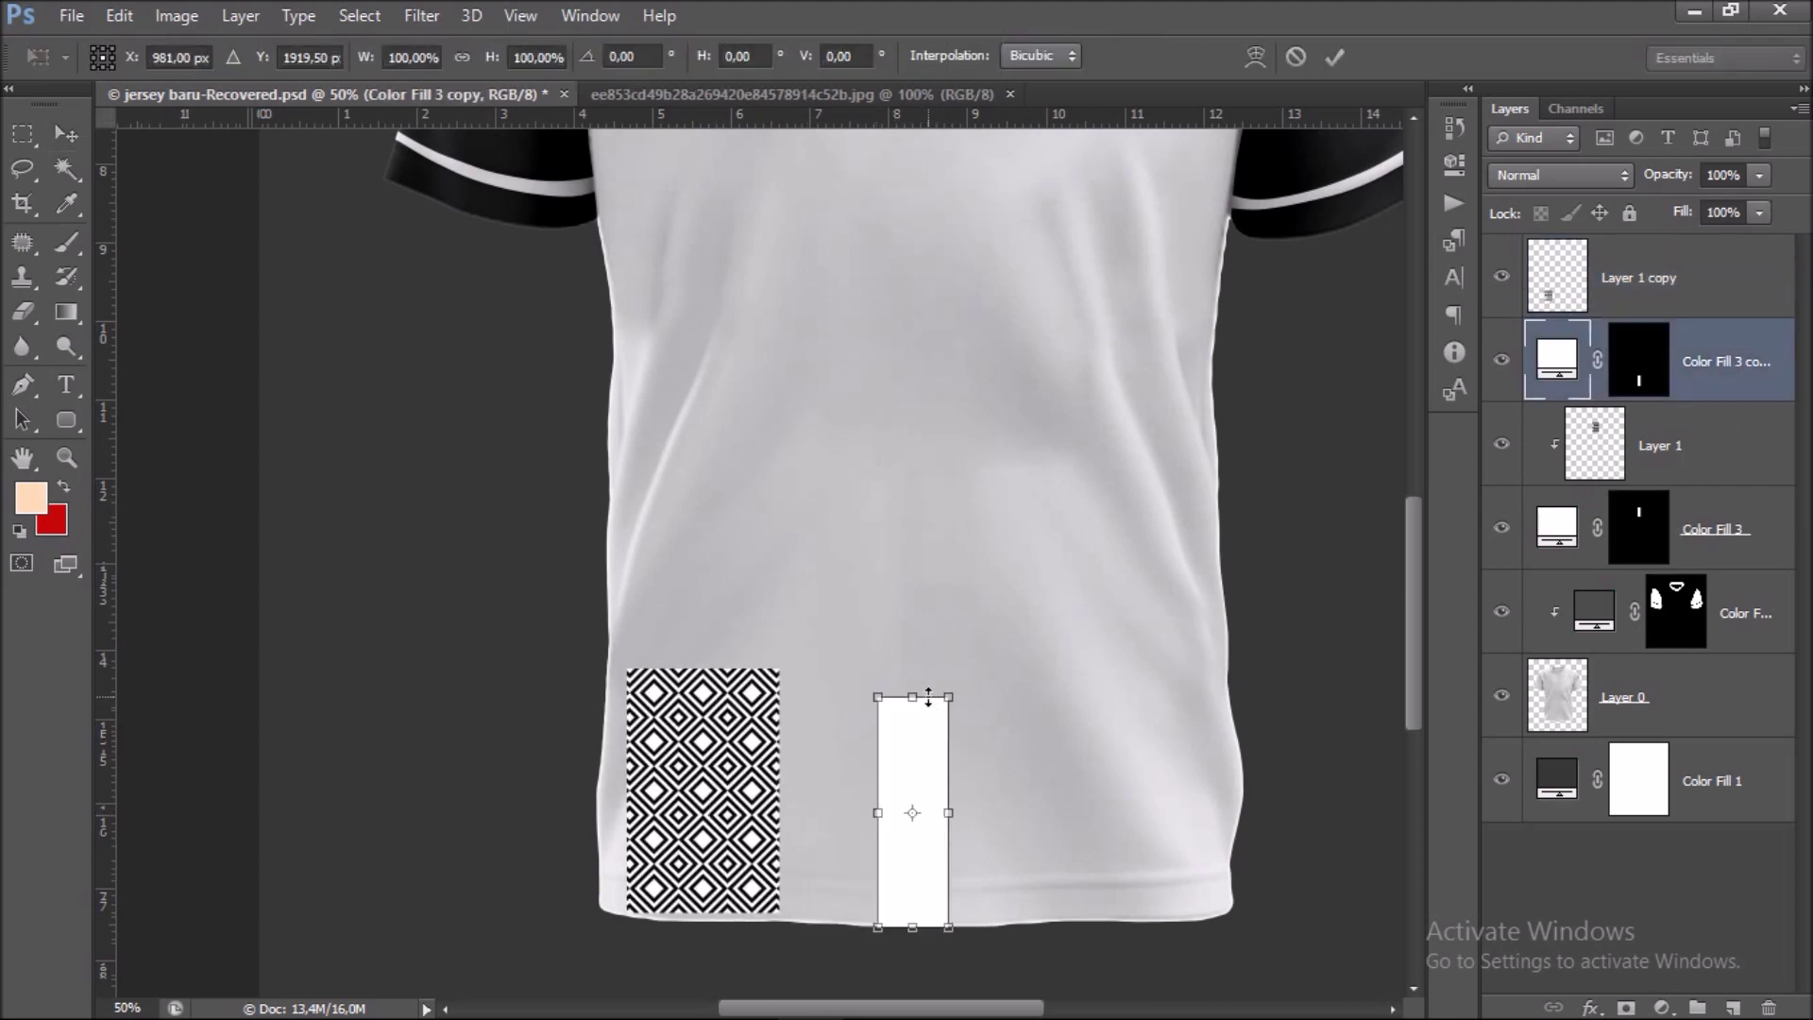
mouse_move(917, 688)
mouse_down()
mouse_move(928, 376)
mouse_move(1001, 463)
mouse_up()
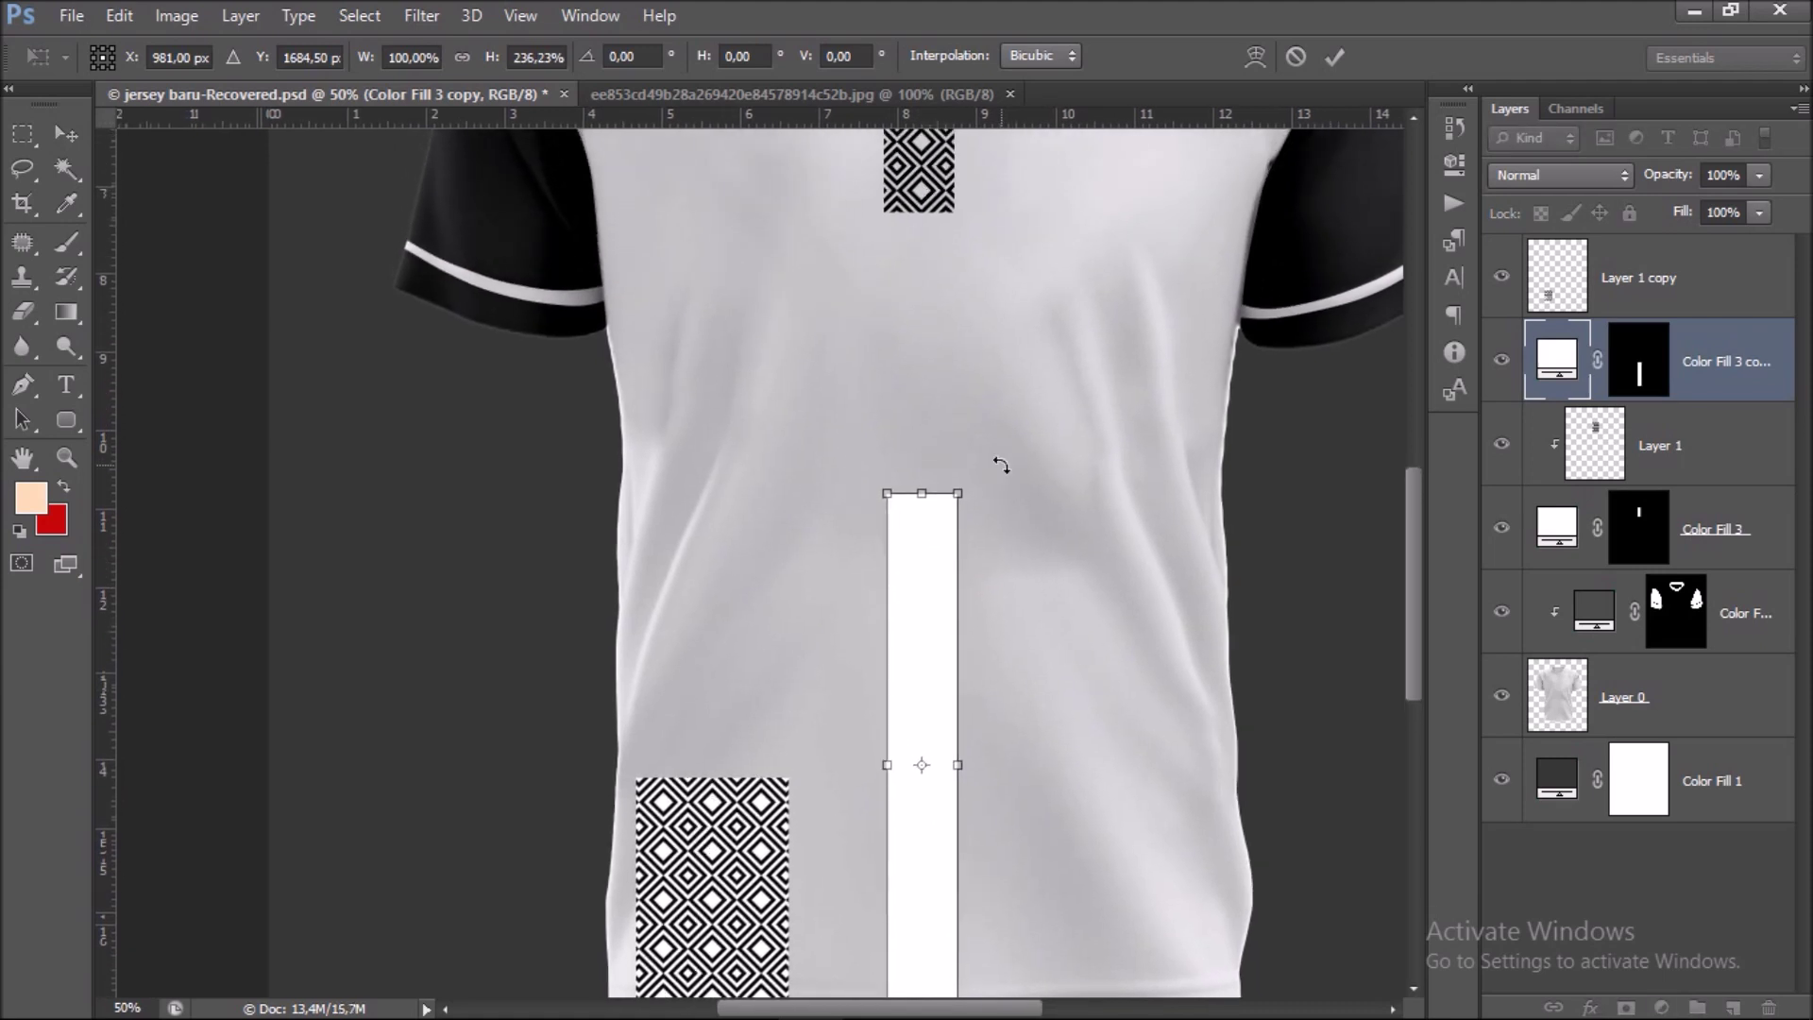
key(Return)
scroll(930, 473, down, 5)
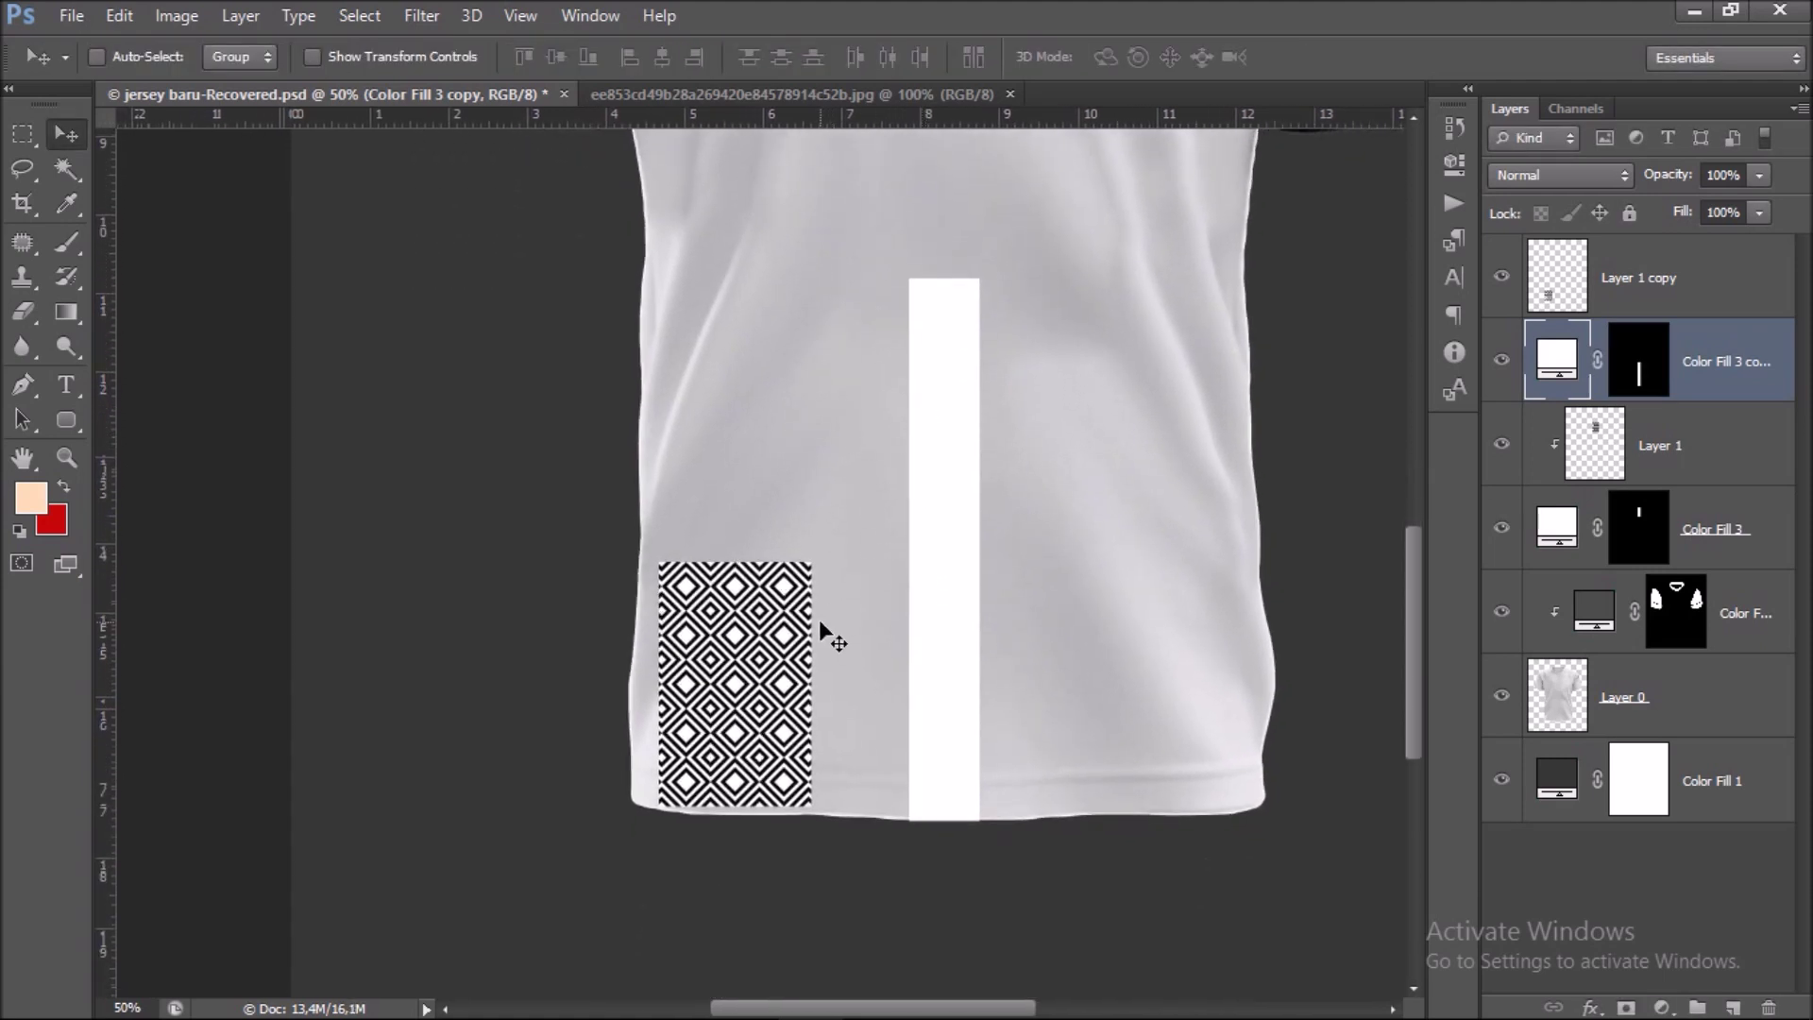
click(1711, 295)
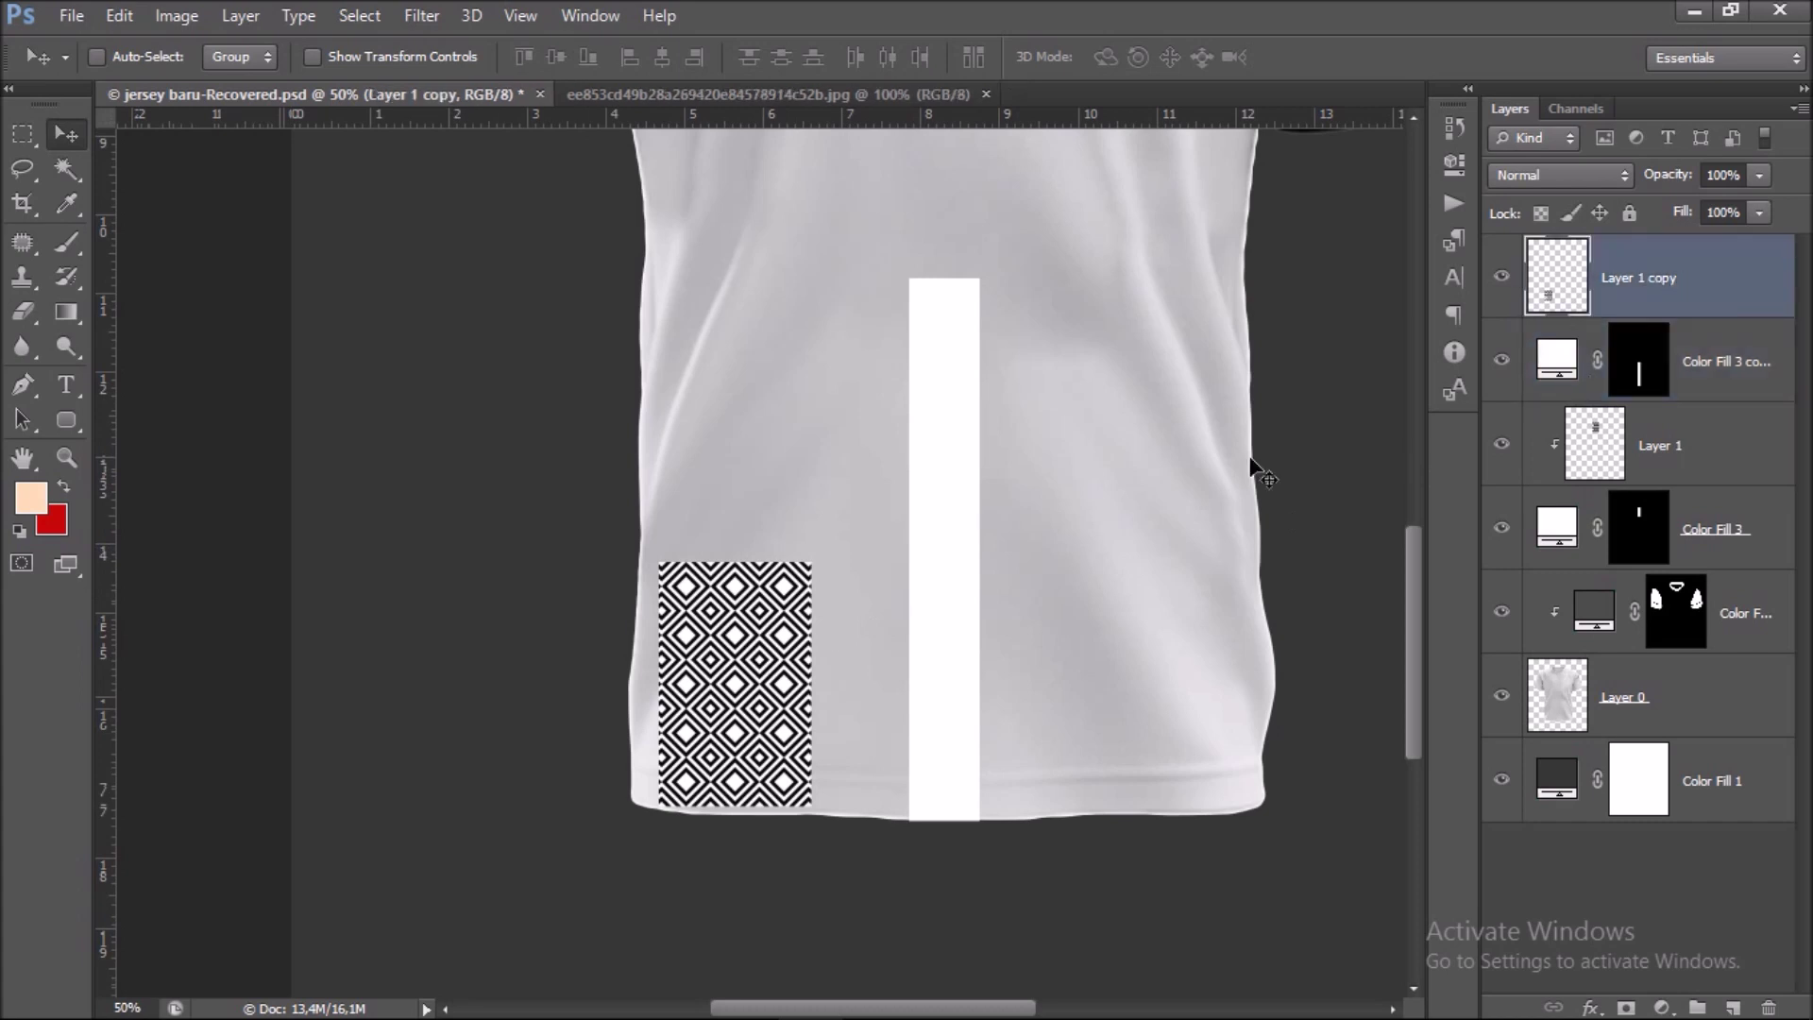
Move the pattern copy onto the lower white strip and clip it to the strip.
drag(721, 699, 745, 713)
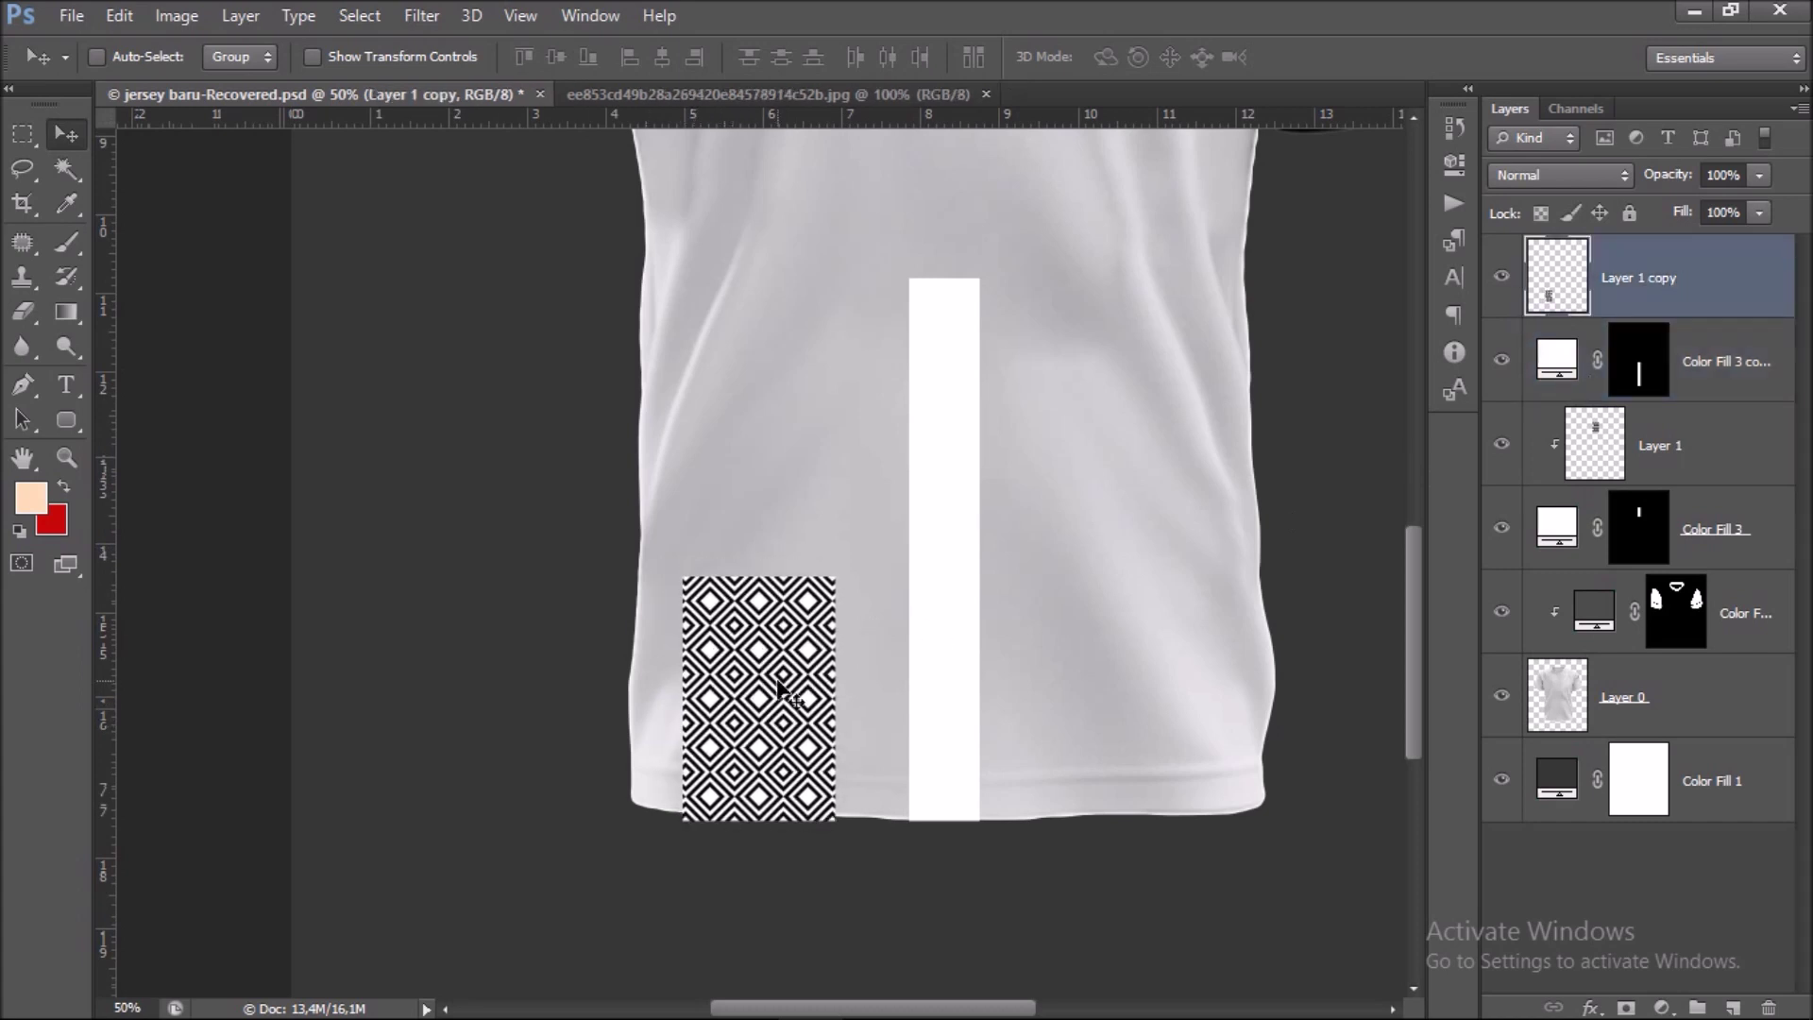
drag(760, 713, 938, 715)
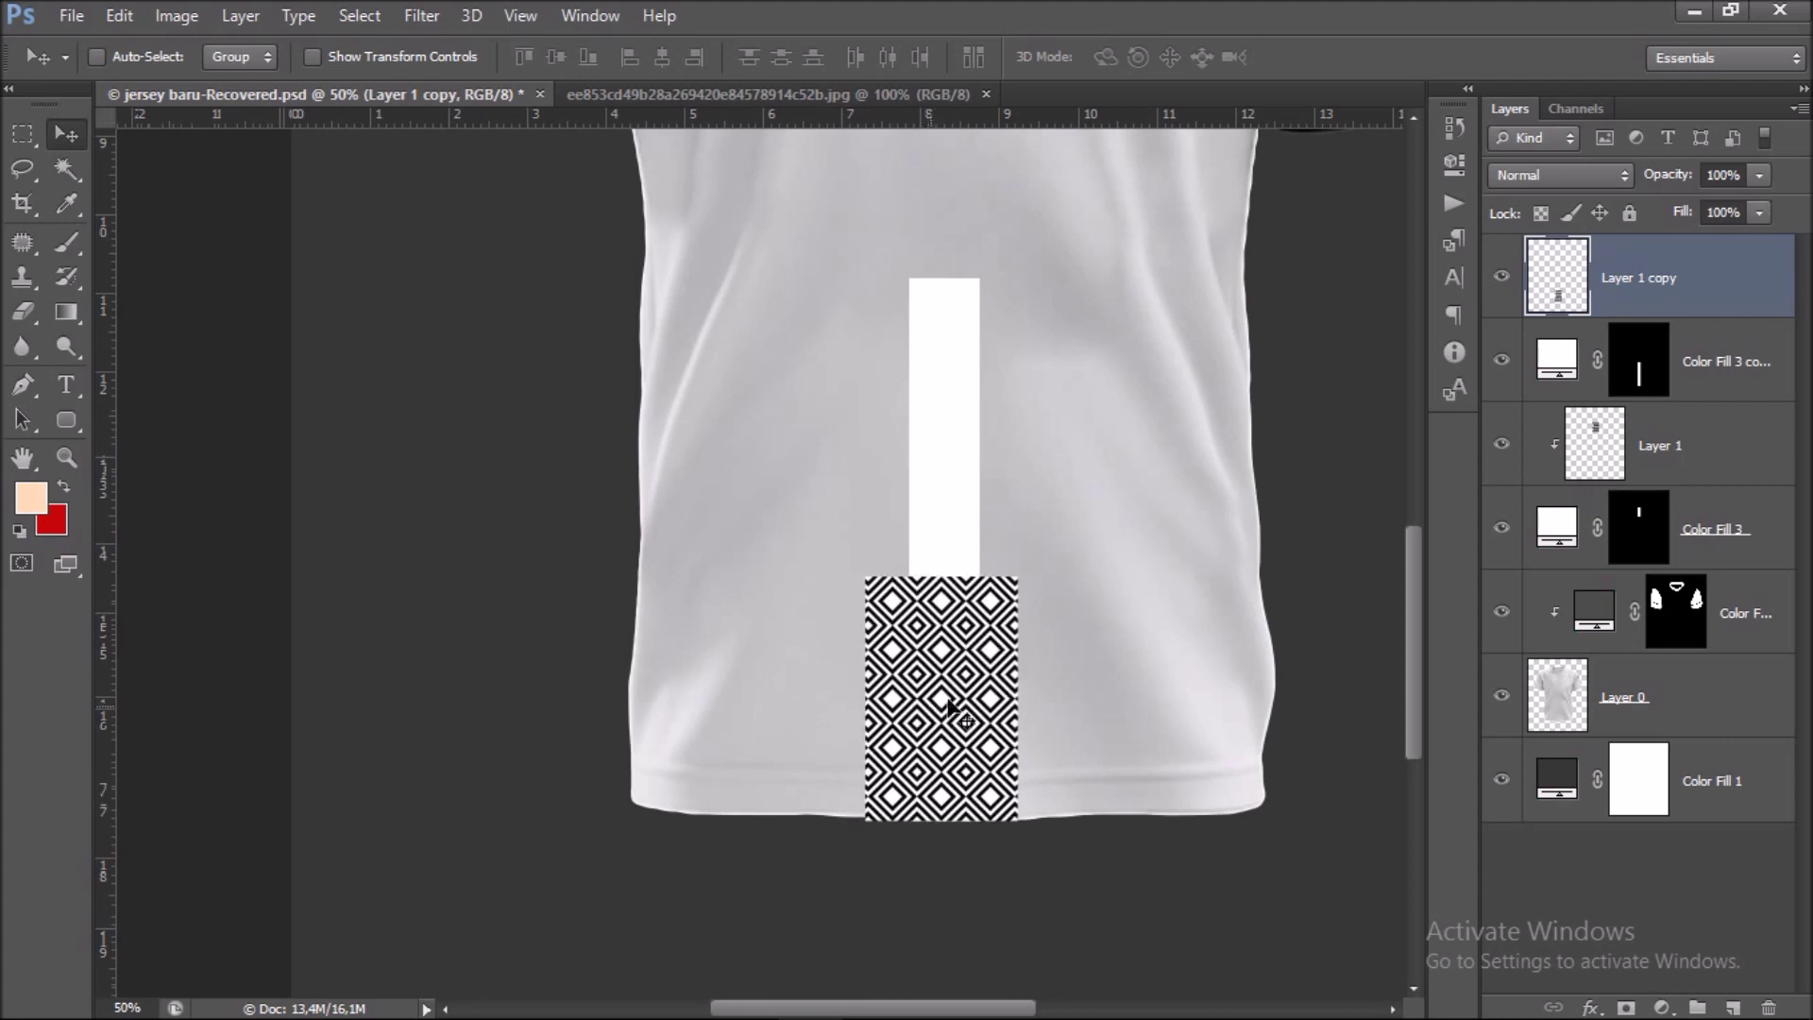
right_click(1694, 291)
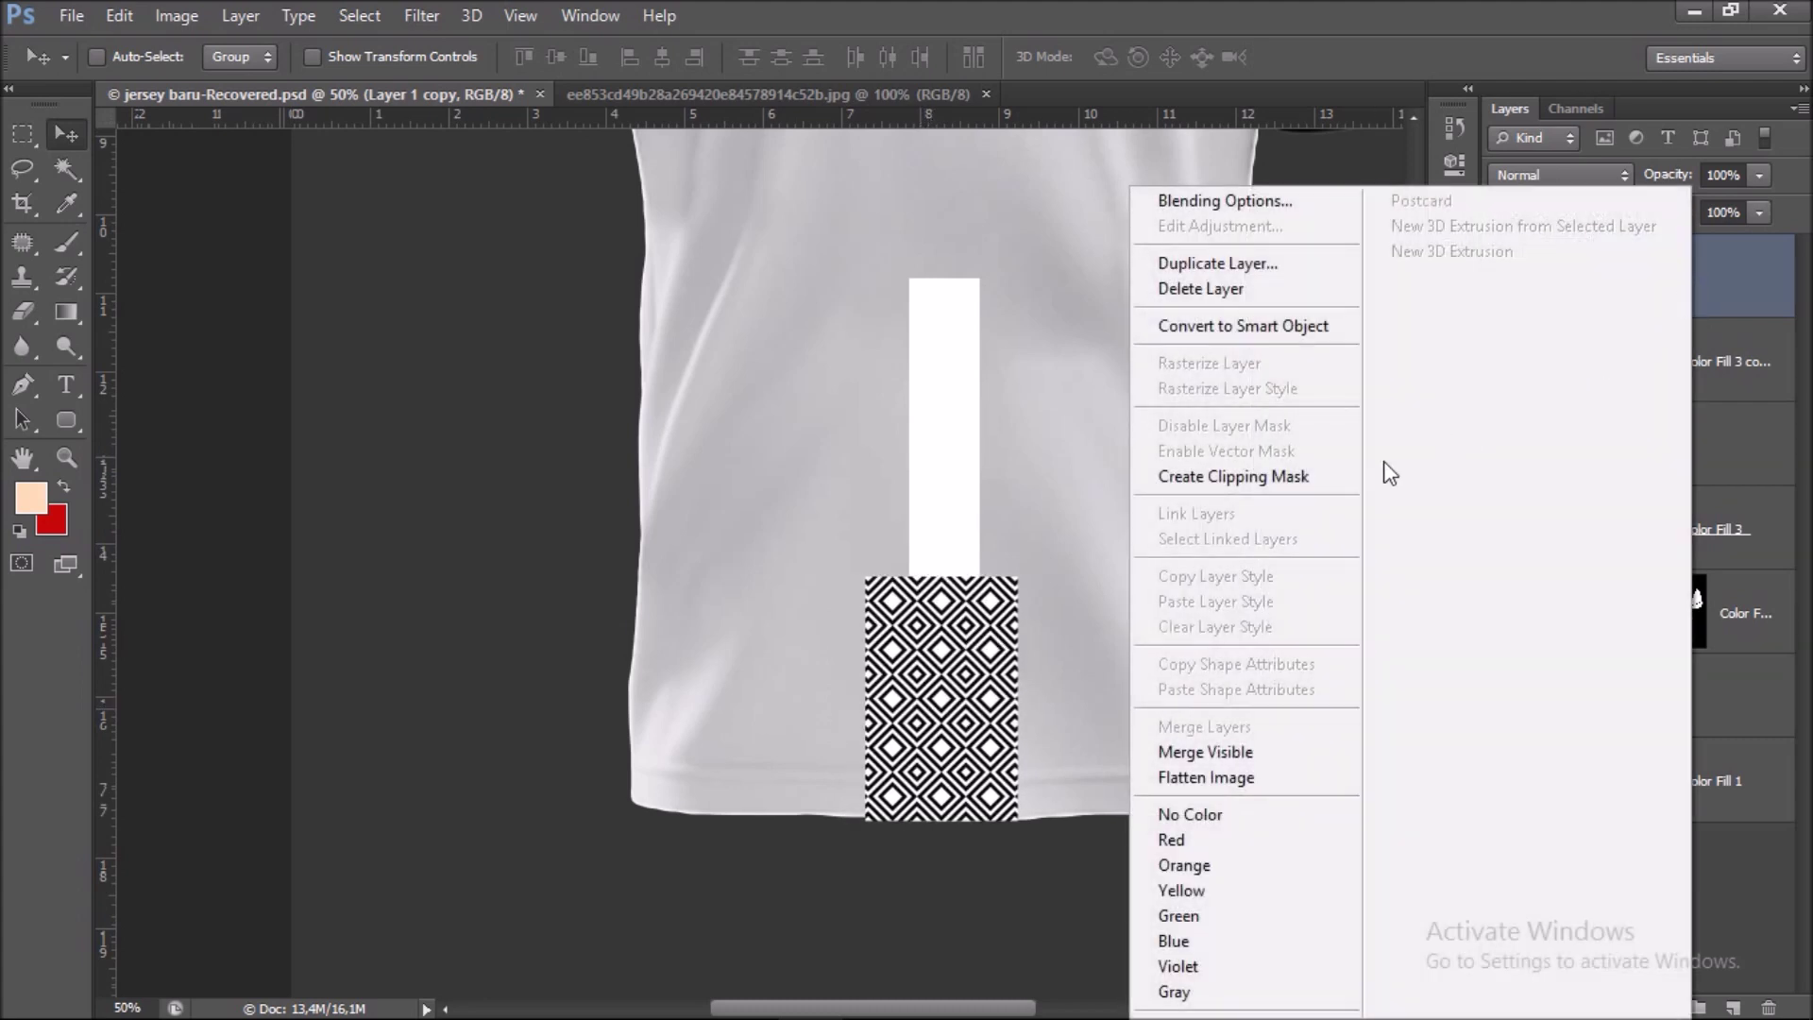
click(1327, 479)
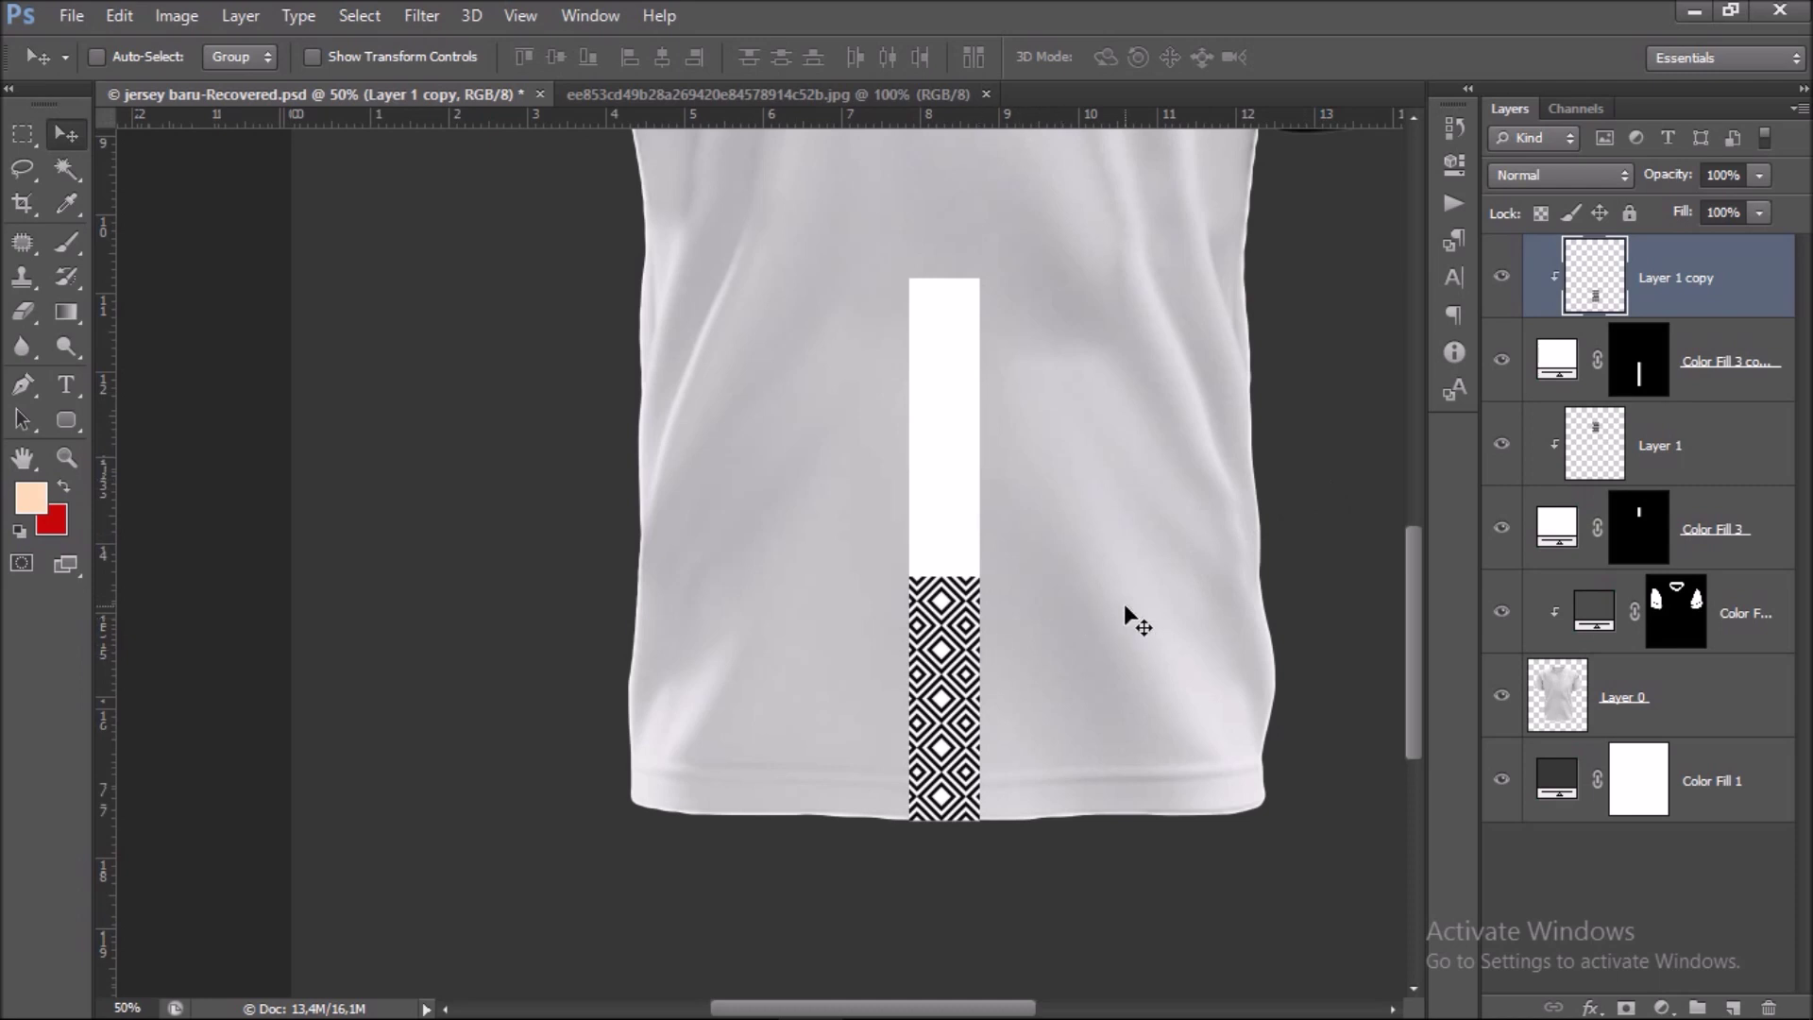
Nudge the clipped pattern up within the hem strip, then duplicate it.
key(ctrl+plus)
key(ctrl+plus)
drag(1114, 661, 918, 654)
key(Up)
key(Up)
scroll(937, 662, down, 1)
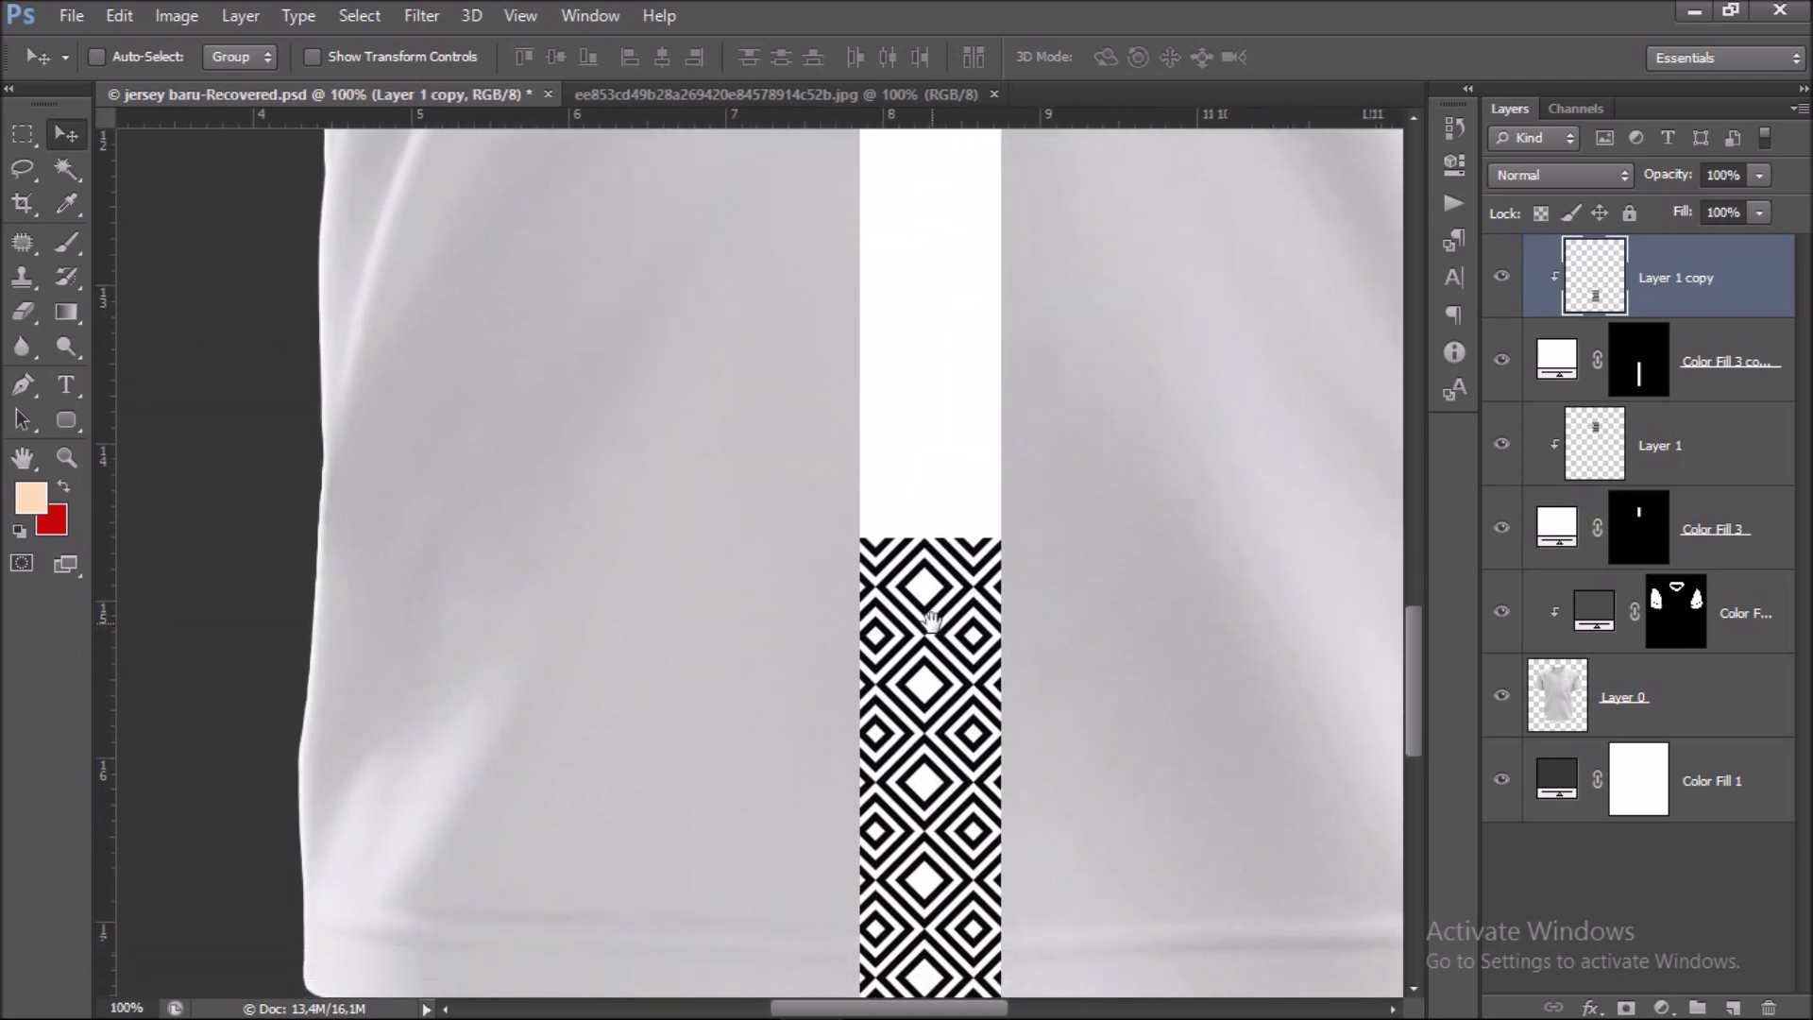
scroll(938, 663, up, 1)
key(ctrl+minus)
key(ctrl+minus)
mouse_move(882, 555)
mouse_down()
mouse_move(933, 610)
mouse_move(931, 526)
mouse_up()
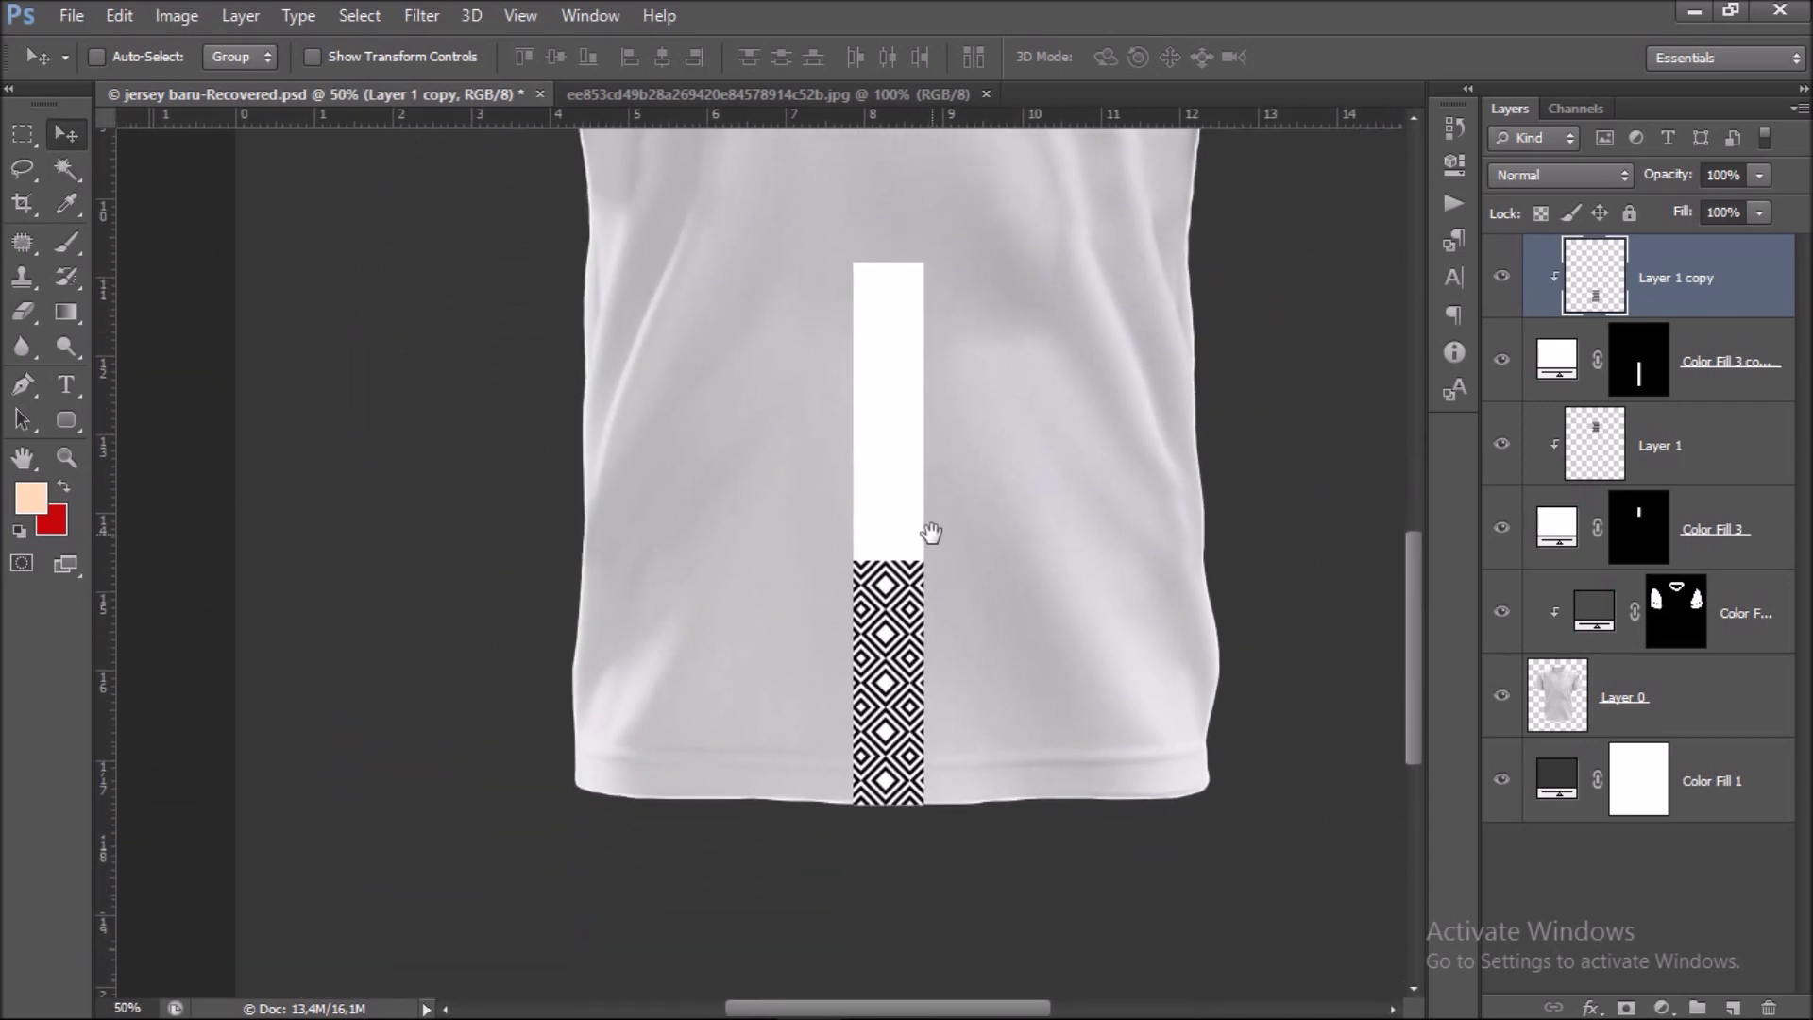
key(ctrl+plus)
key(ctrl+plus)
mouse_move(999, 620)
mouse_down()
mouse_move(996, 588)
mouse_move(1036, 732)
mouse_up()
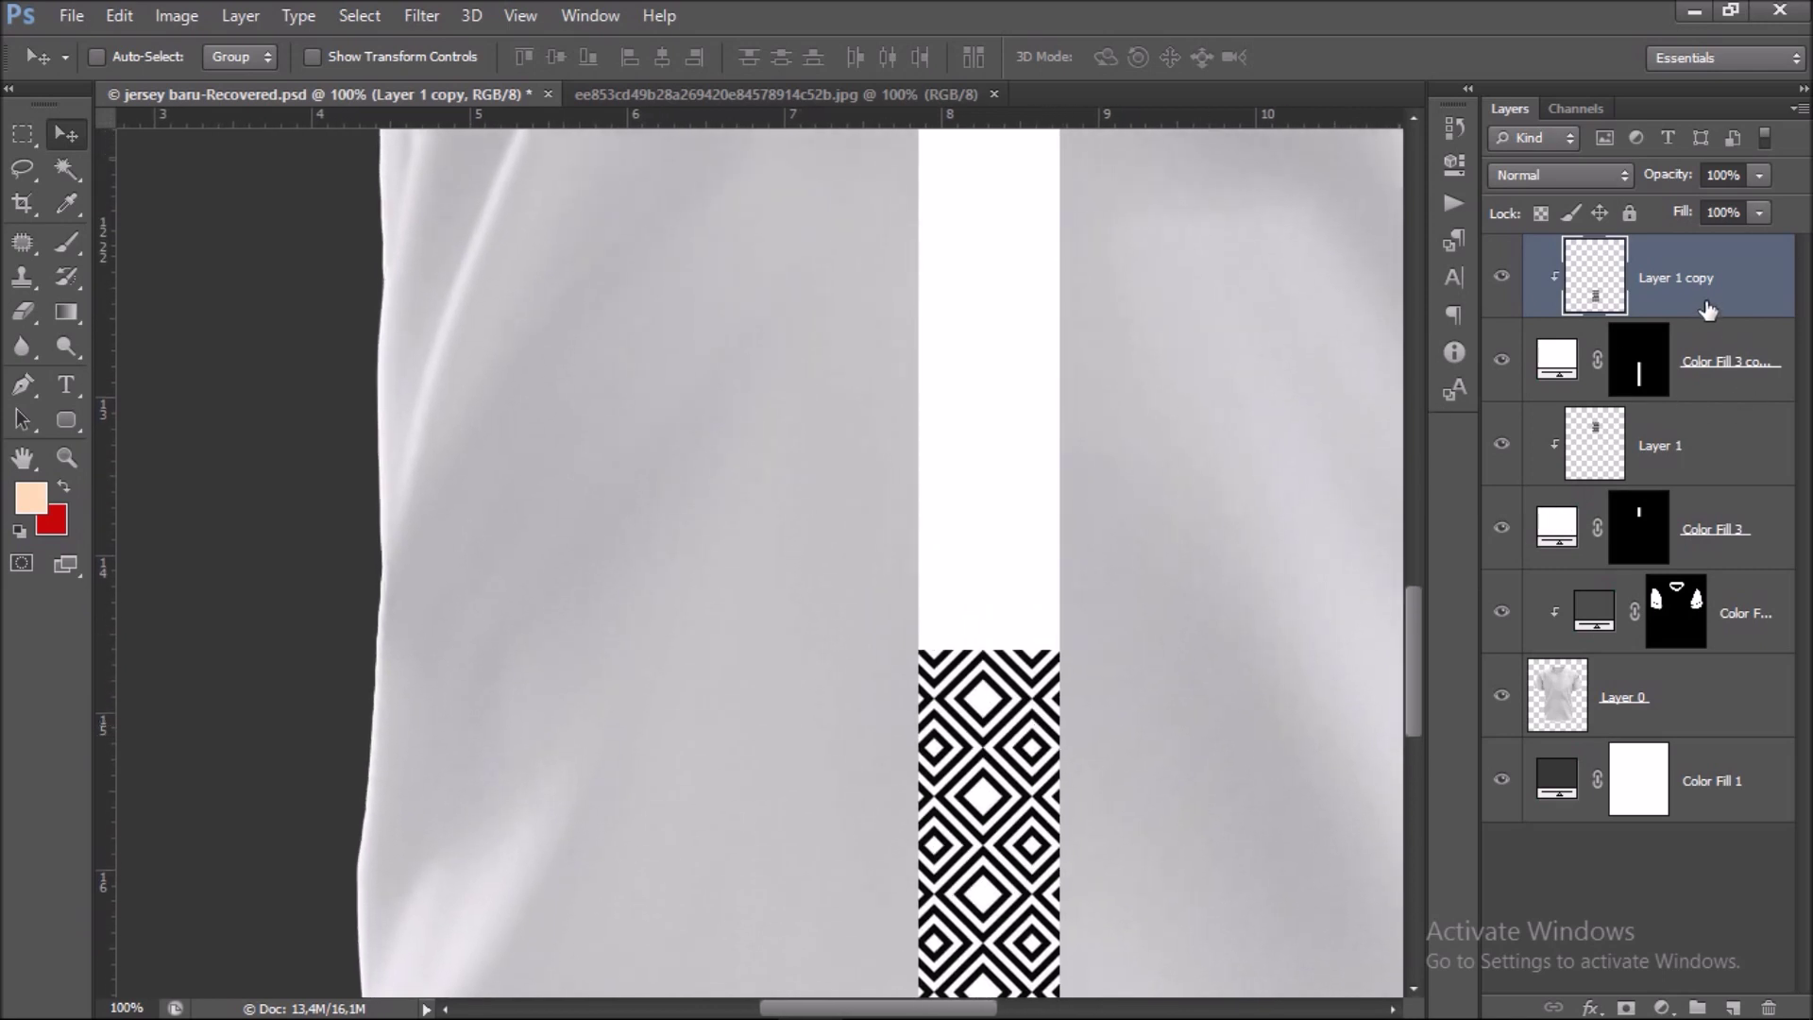
key(ctrl+j)
Release the new pattern copy from its clipping mask and move it up the stripe.
key(ctrl+alt+g)
key(ctrl+minus)
drag(1216, 485, 1181, 580)
drag(923, 862, 919, 573)
key(ctrl+plus)
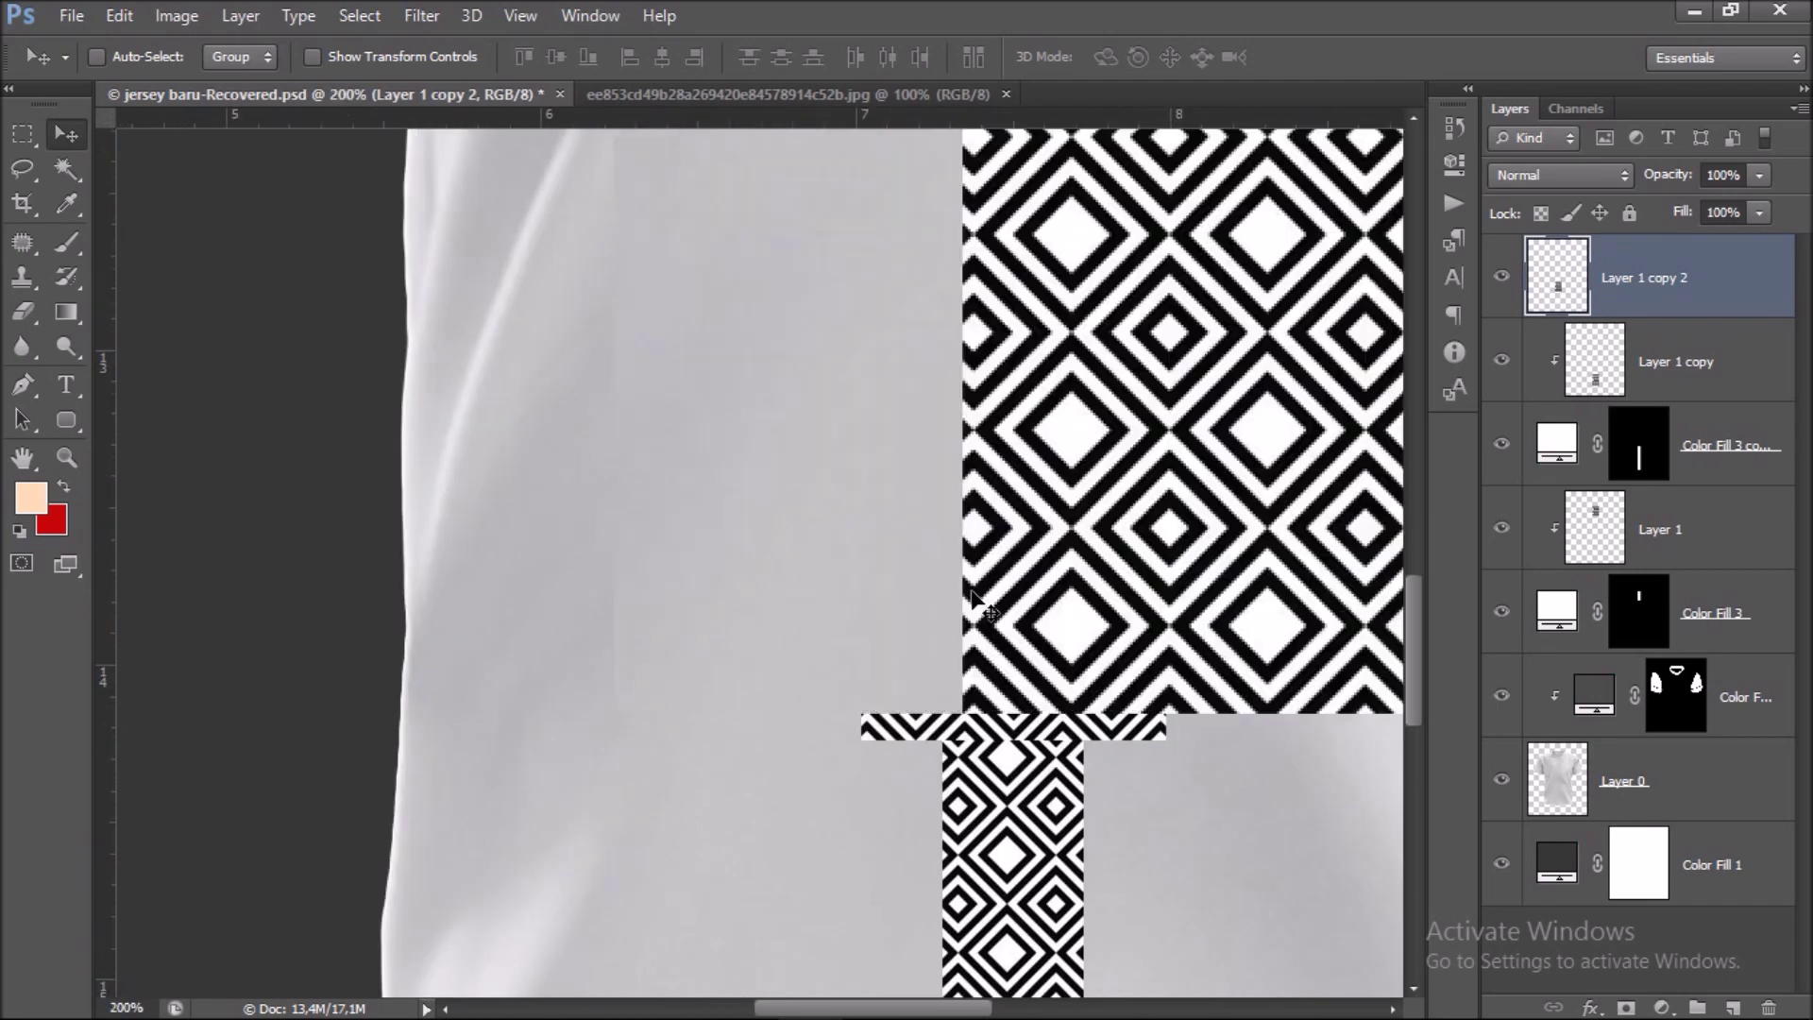
key(ctrl+plus)
drag(1086, 595, 732, 377)
drag(920, 526, 904, 577)
Align the faded pattern copy with the strip's existing diamonds, nudging it right.
click(1760, 175)
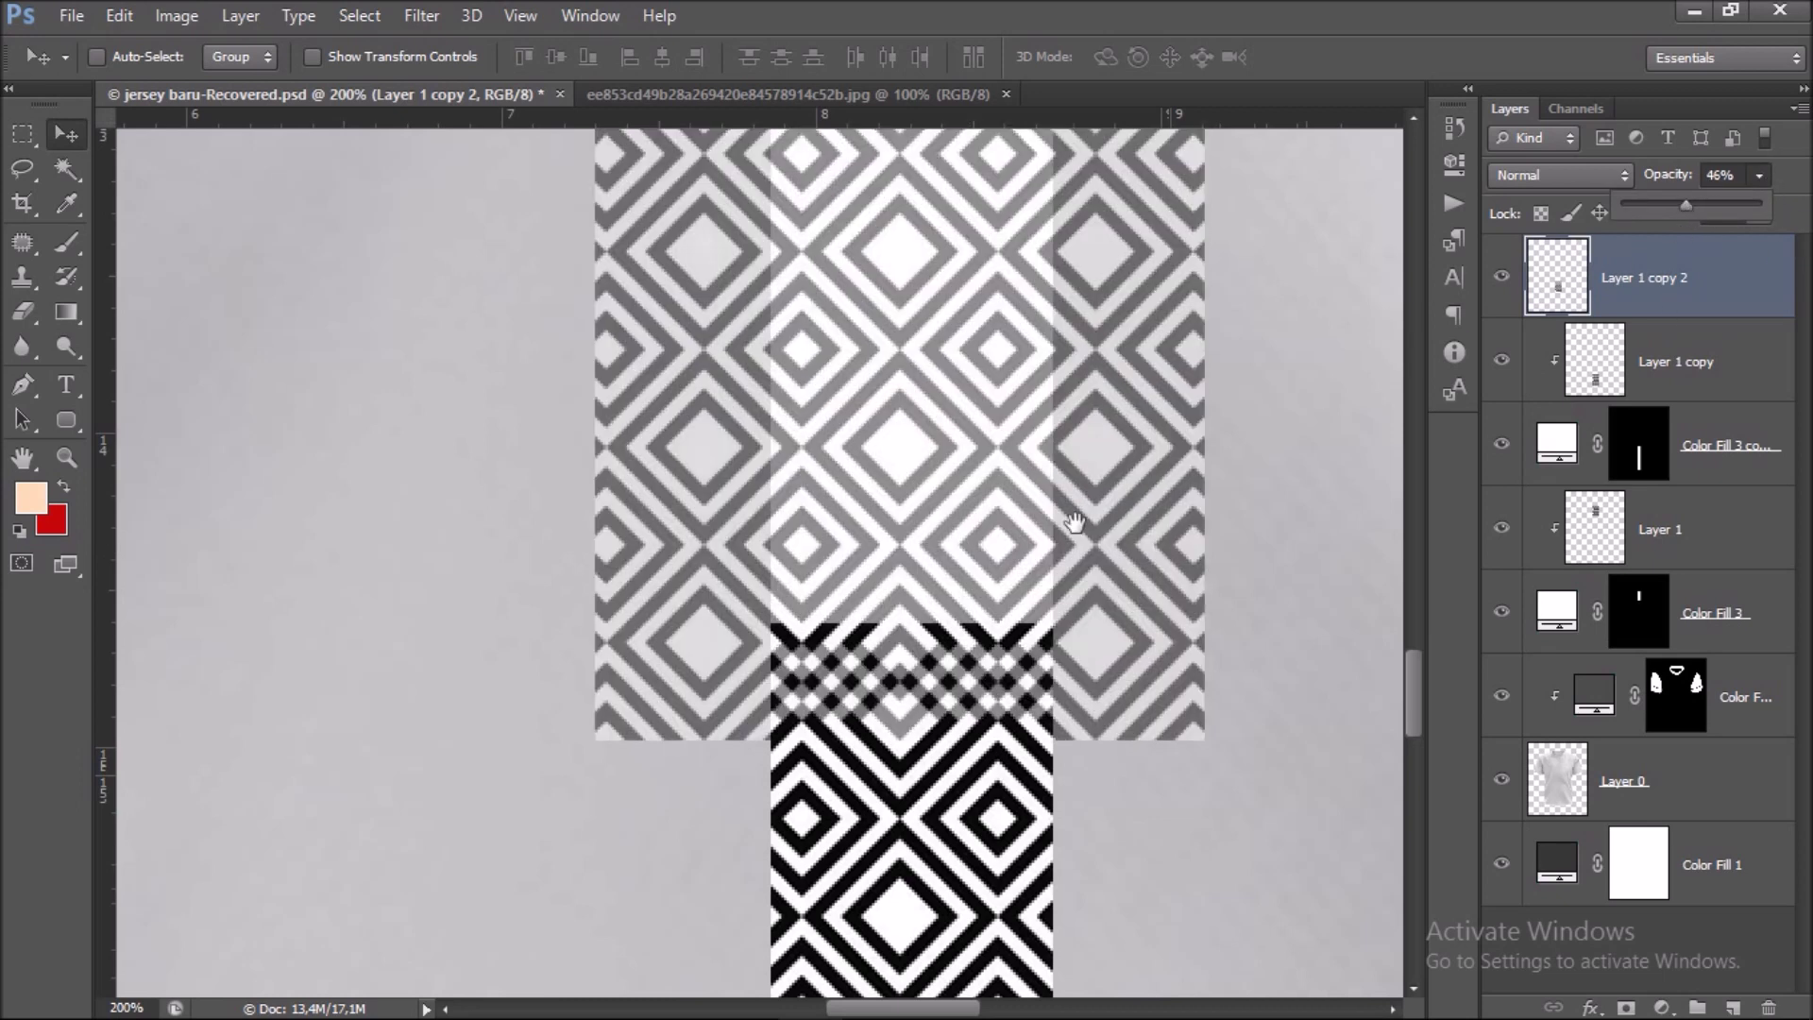
drag(999, 626, 997, 699)
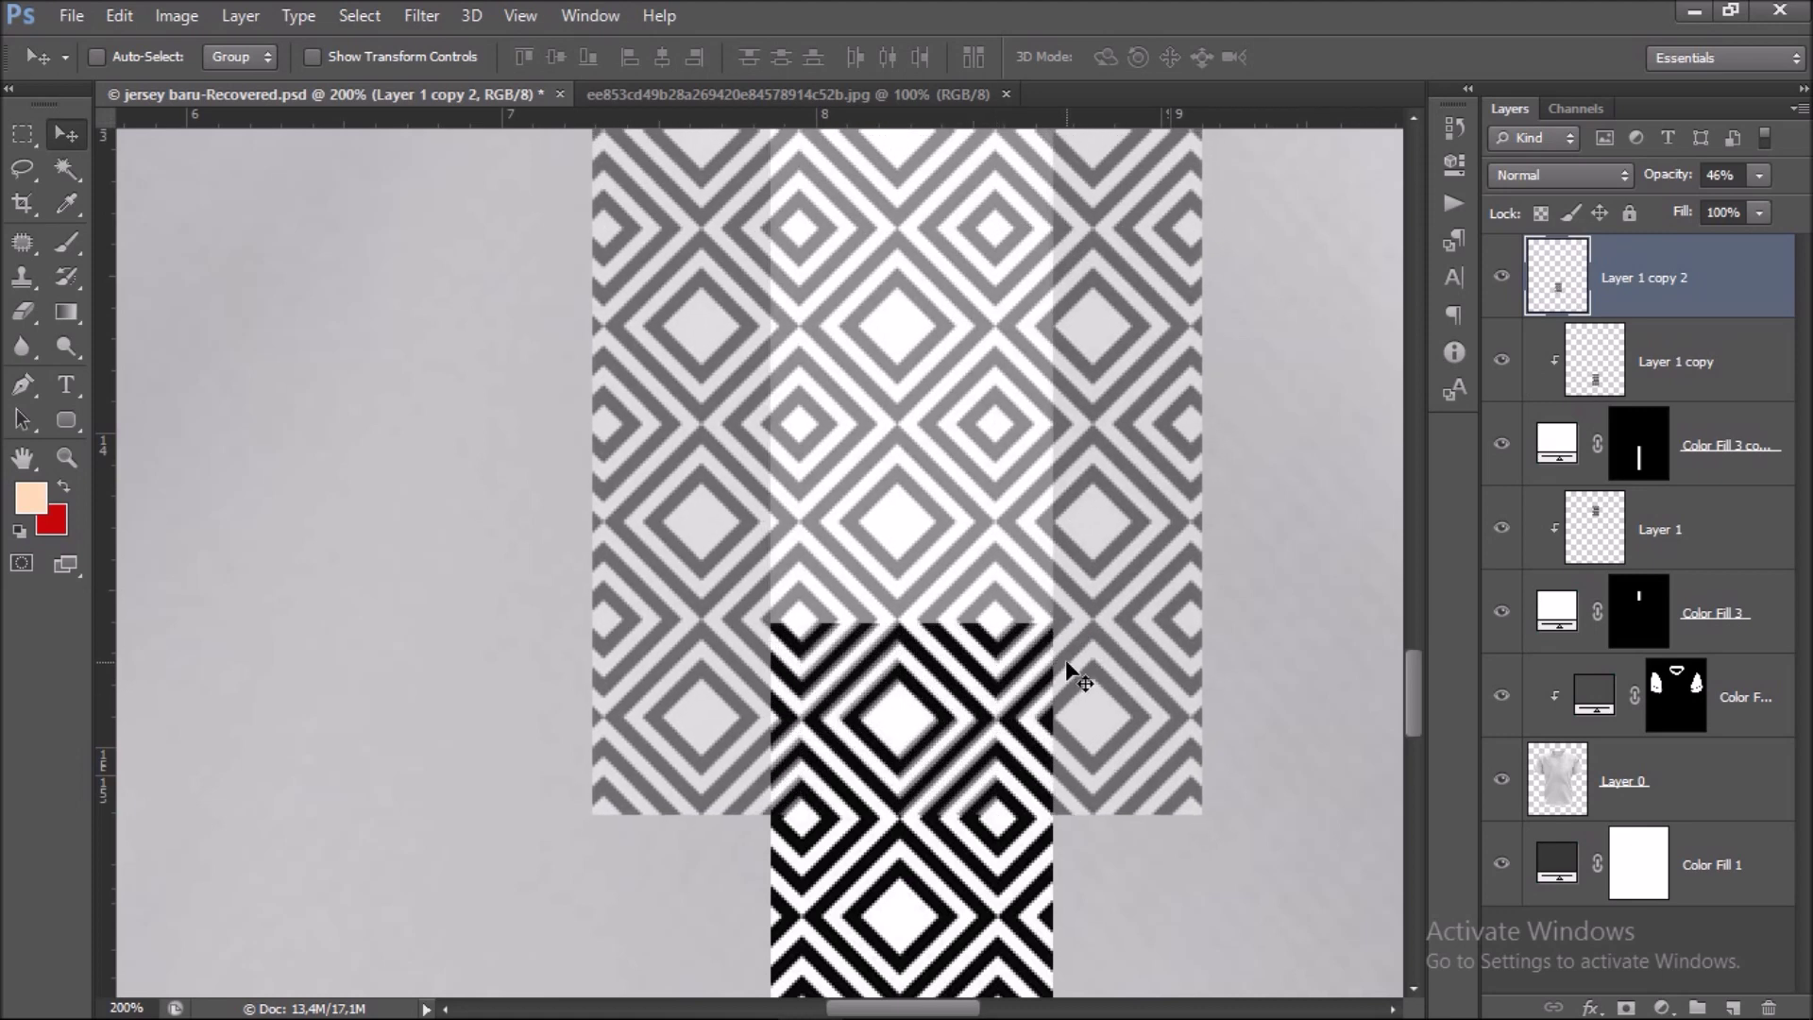
key(Right)
key(Right)
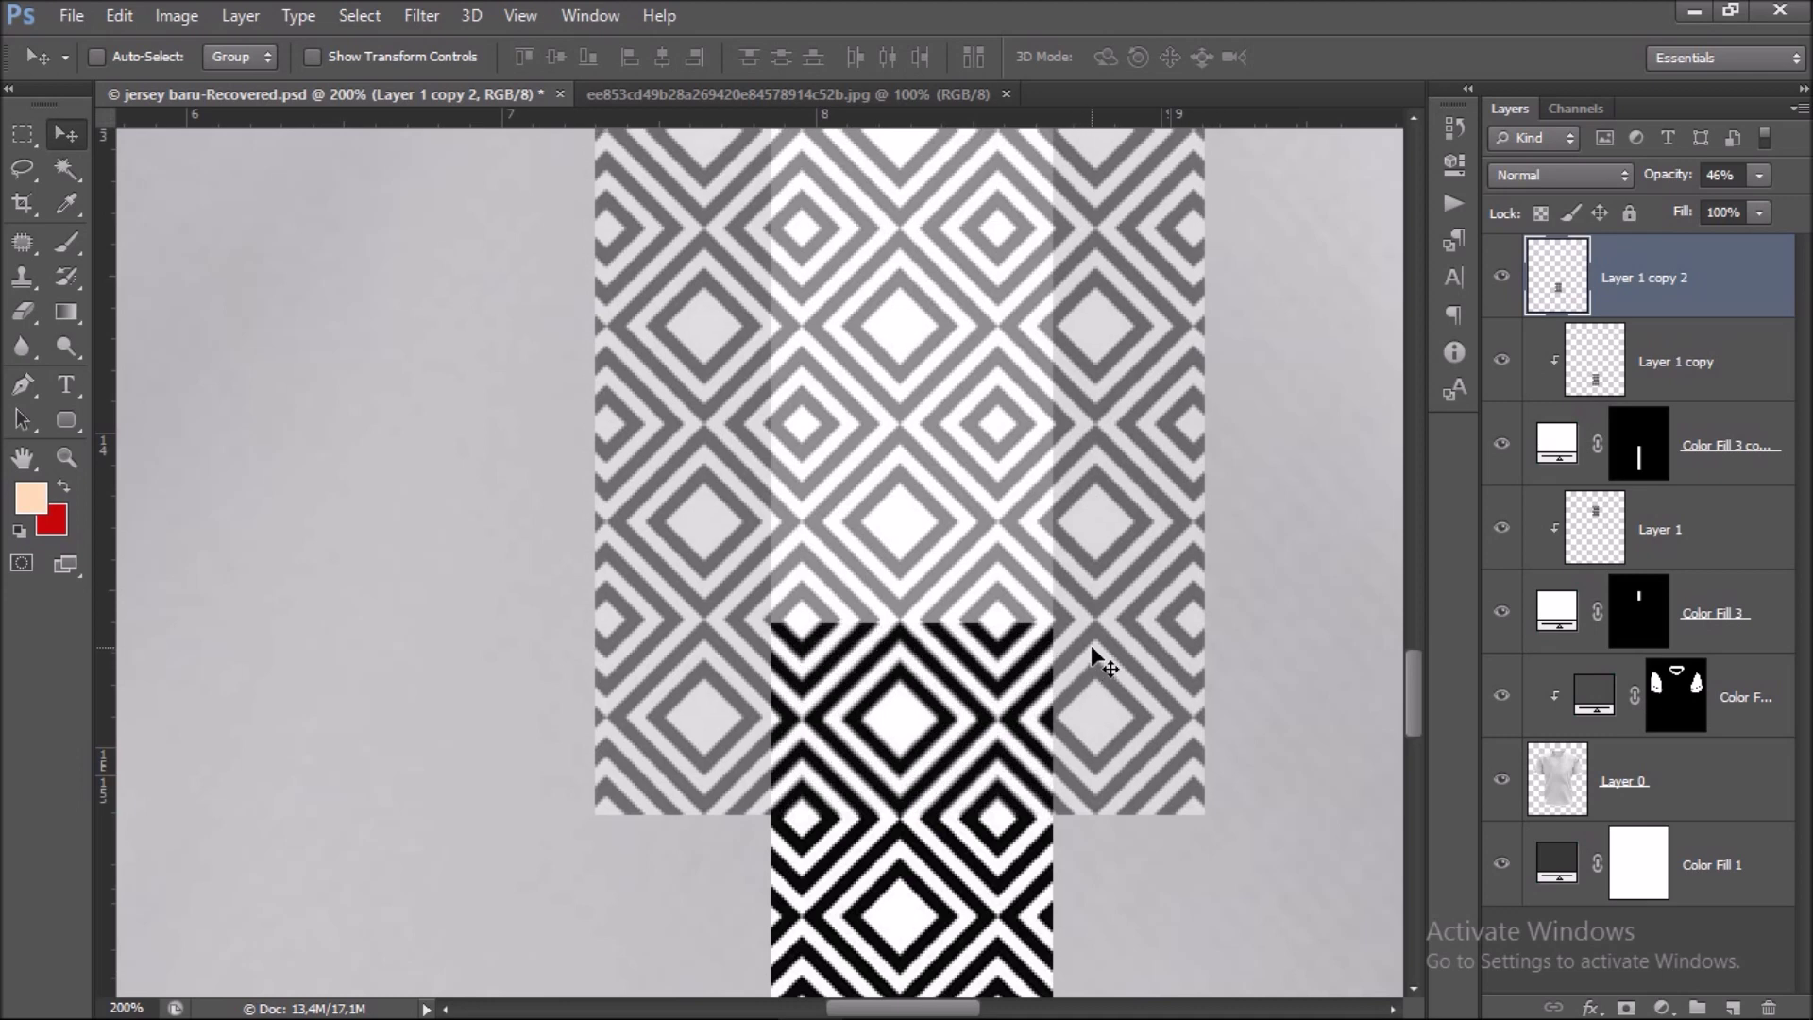
scroll(1105, 661, up, 4)
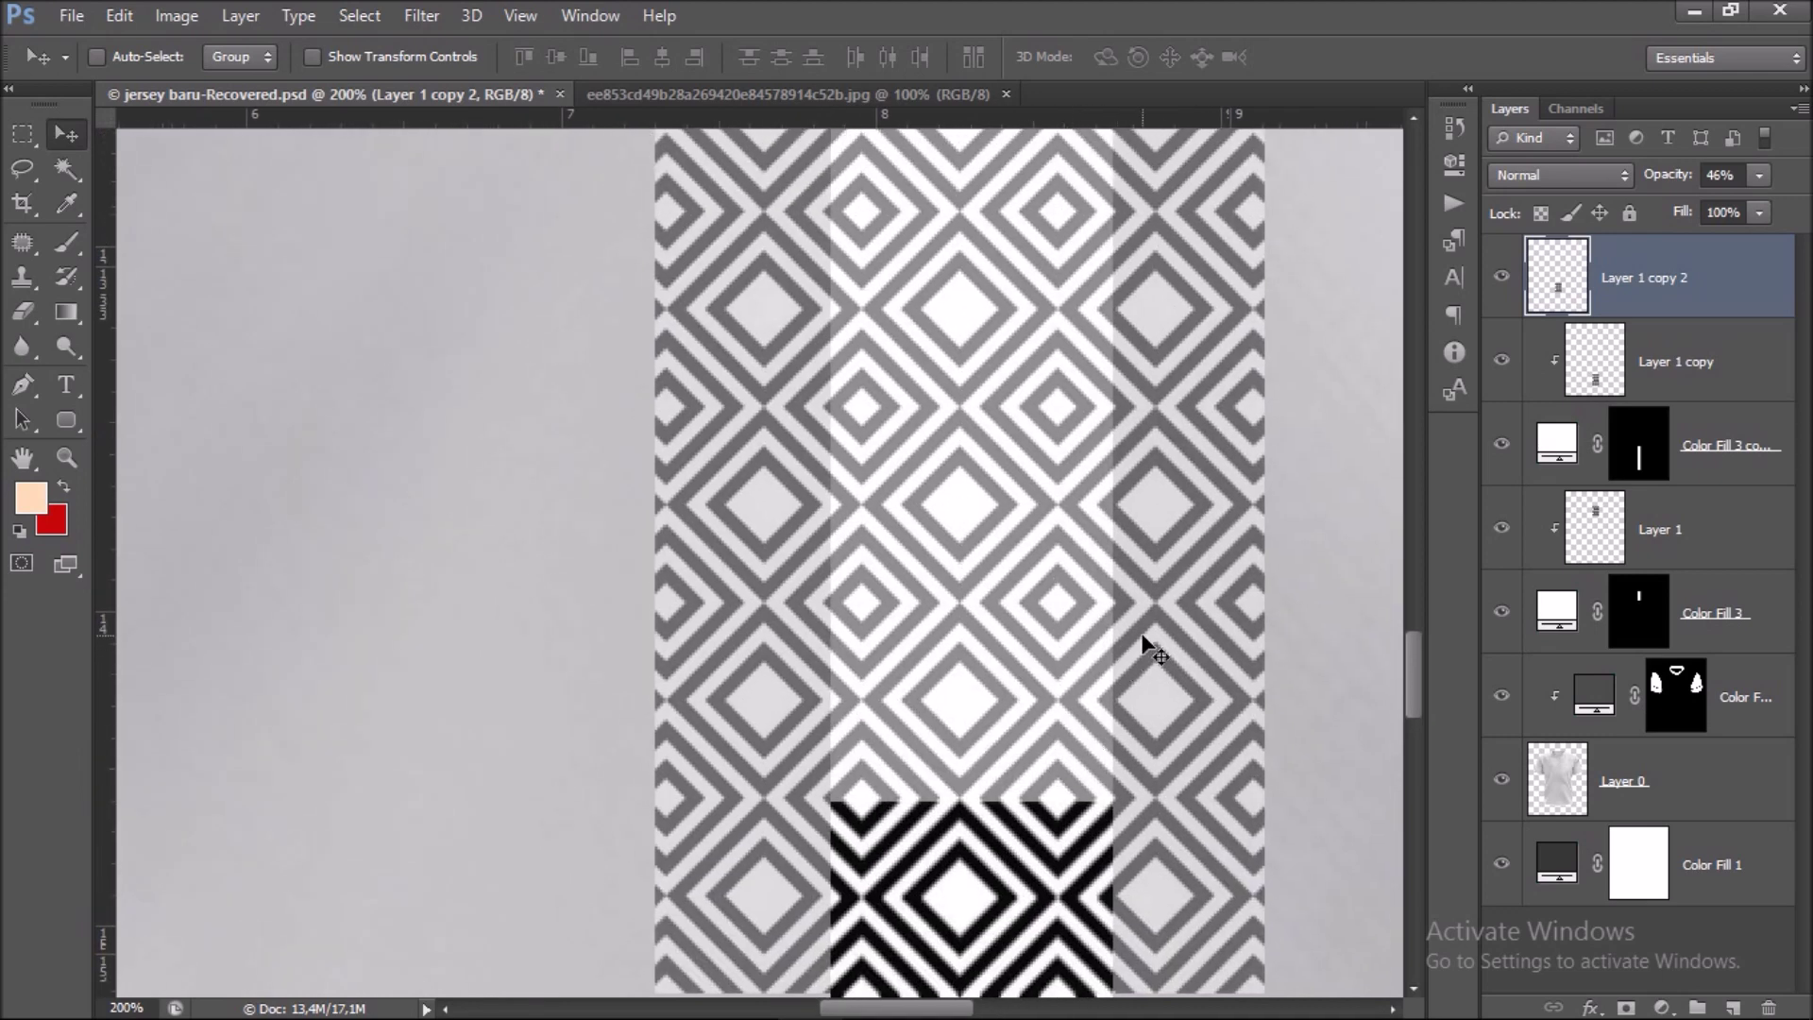
scroll(1150, 650, down, 3)
drag(798, 543, 895, 561)
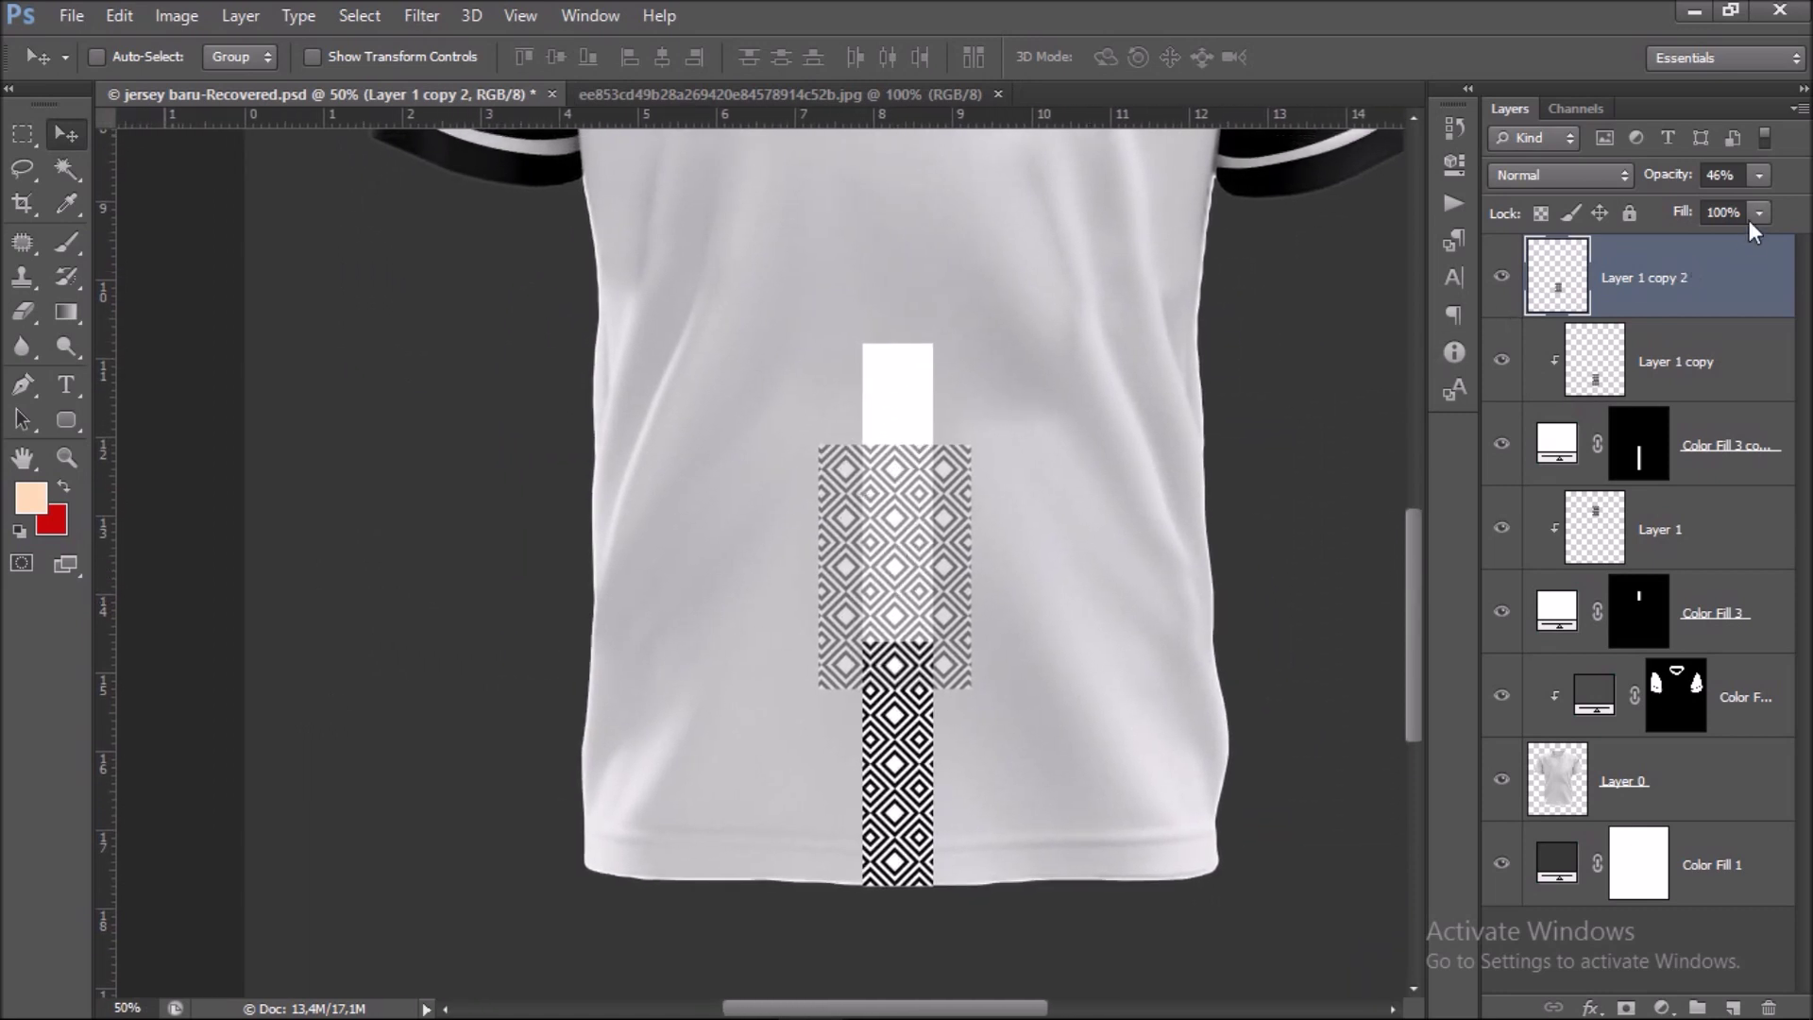
Raise the pattern layer to 100% opacity, clip it to the stripe, and duplicate it.
click(1759, 175)
drag(1739, 204, 1804, 204)
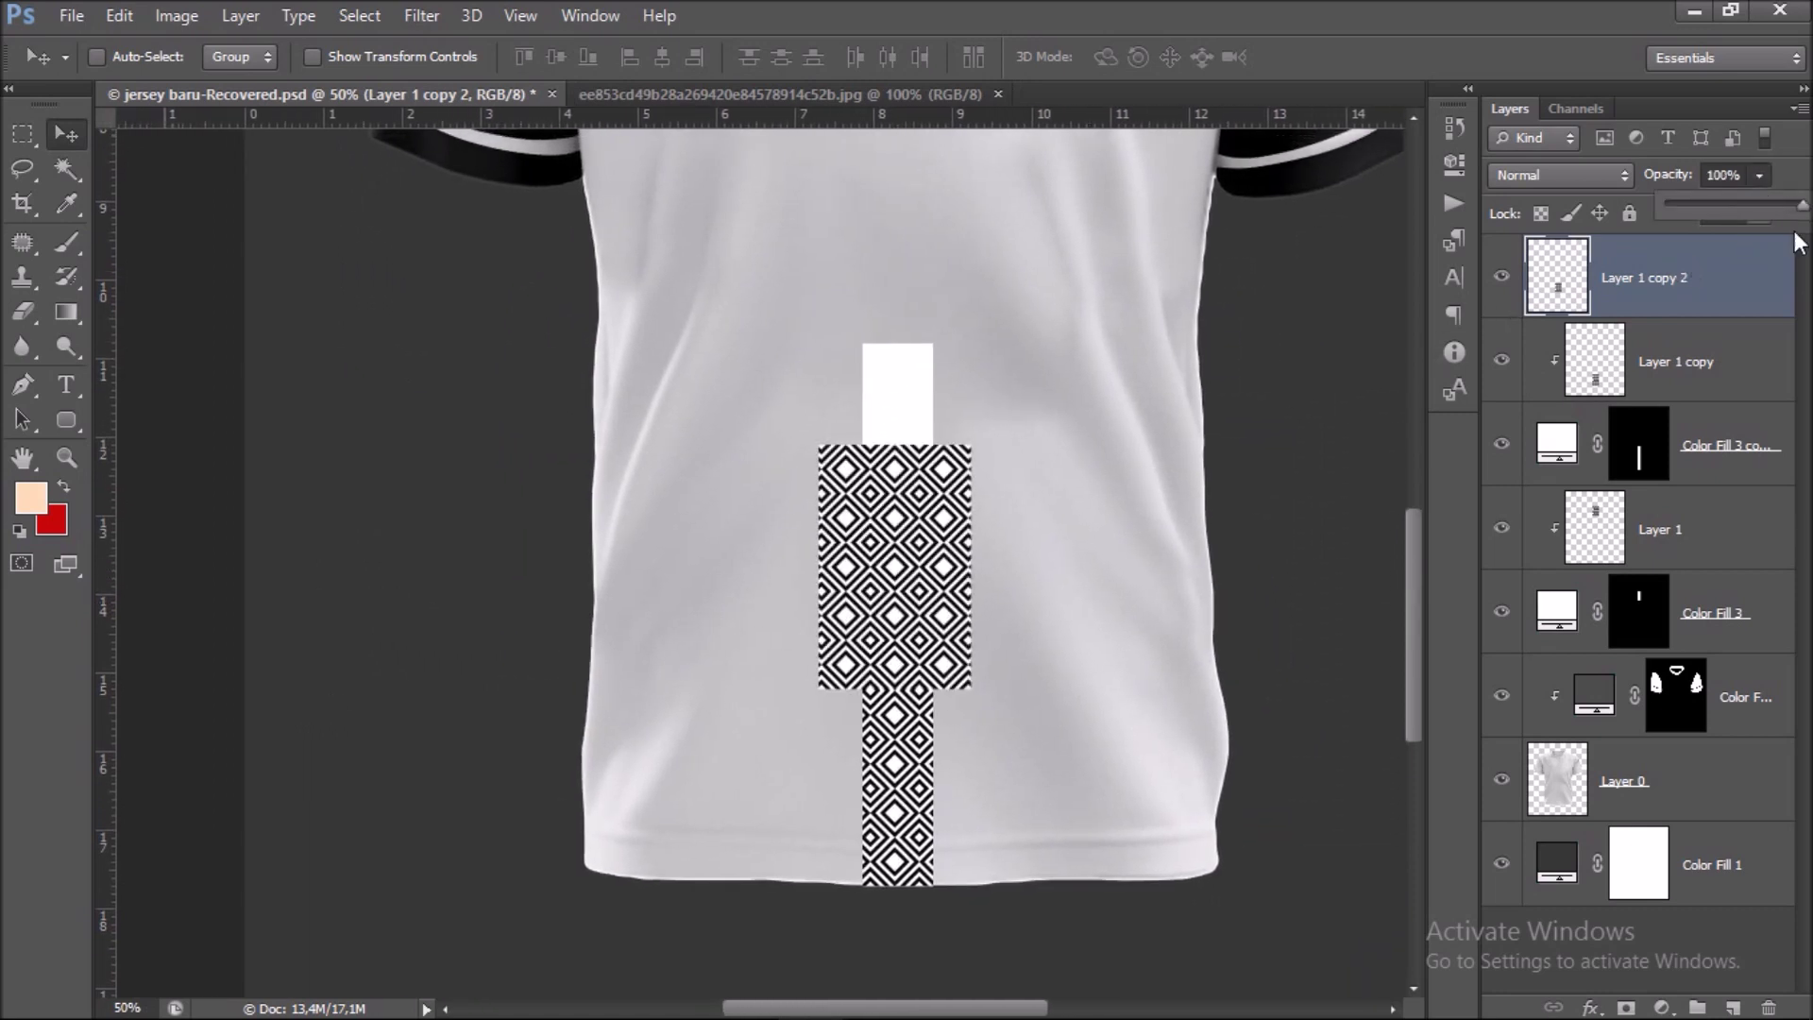
right_click(1736, 291)
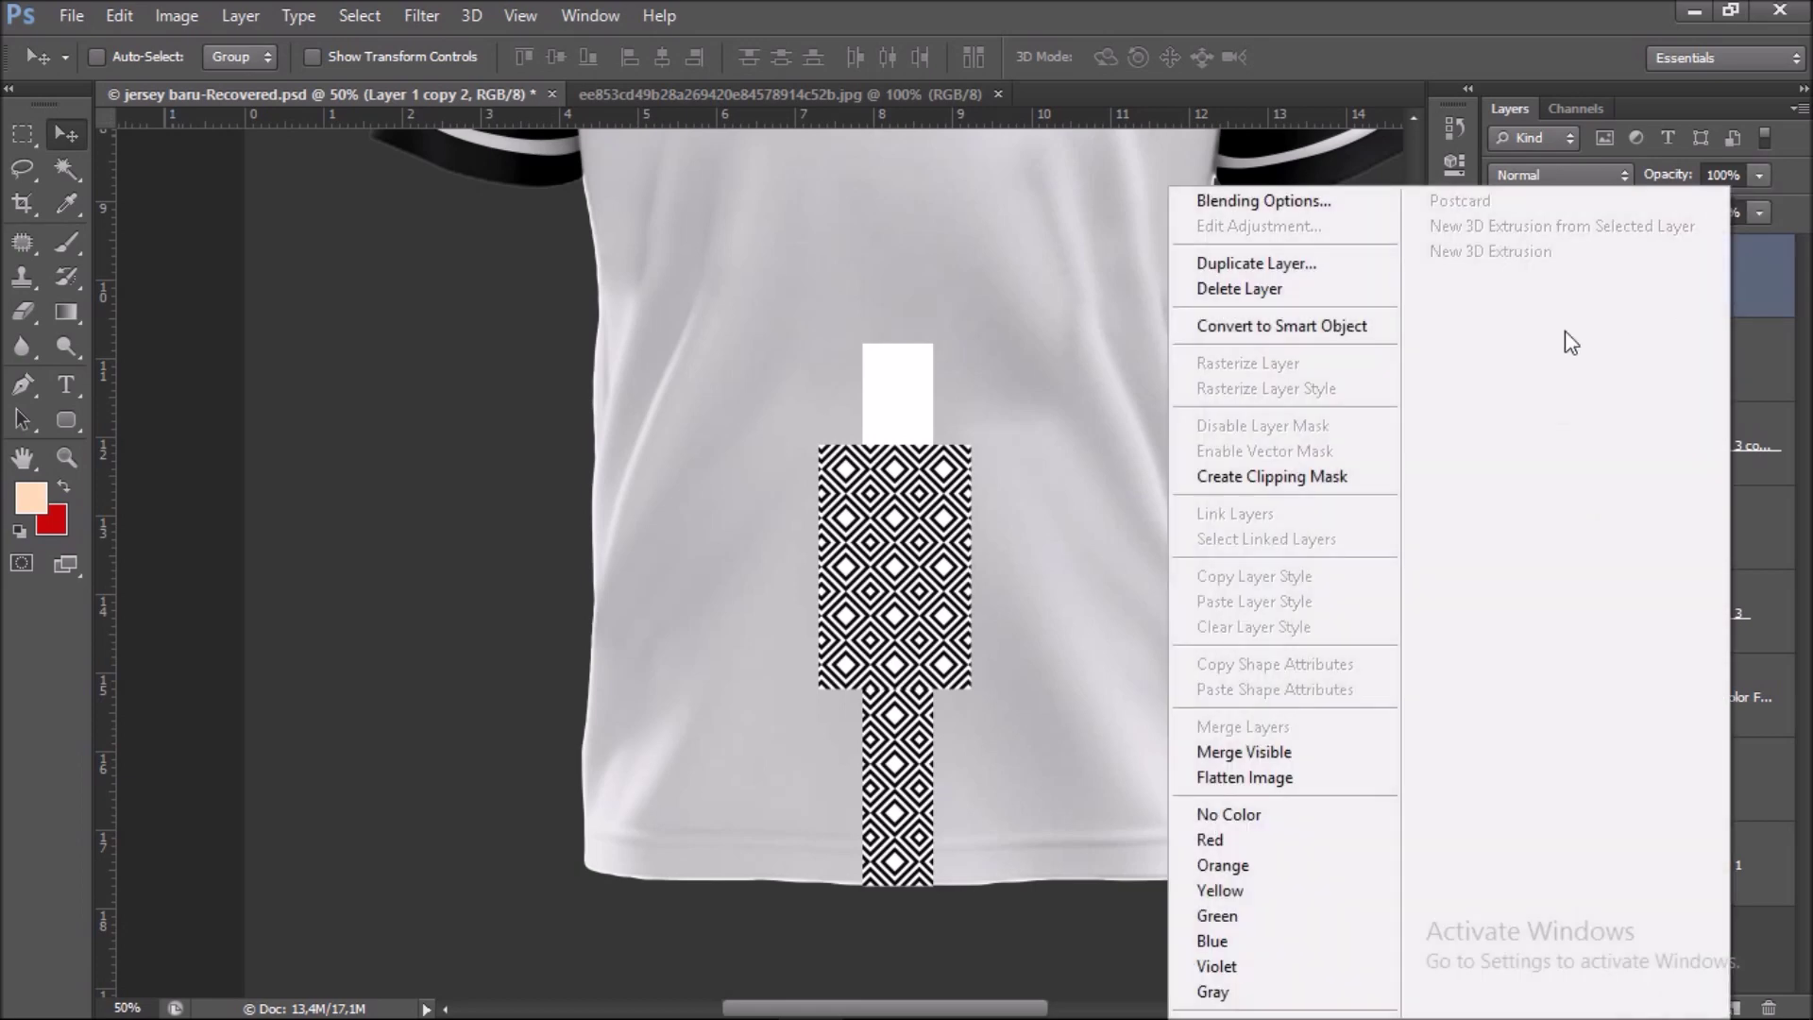
click(1347, 477)
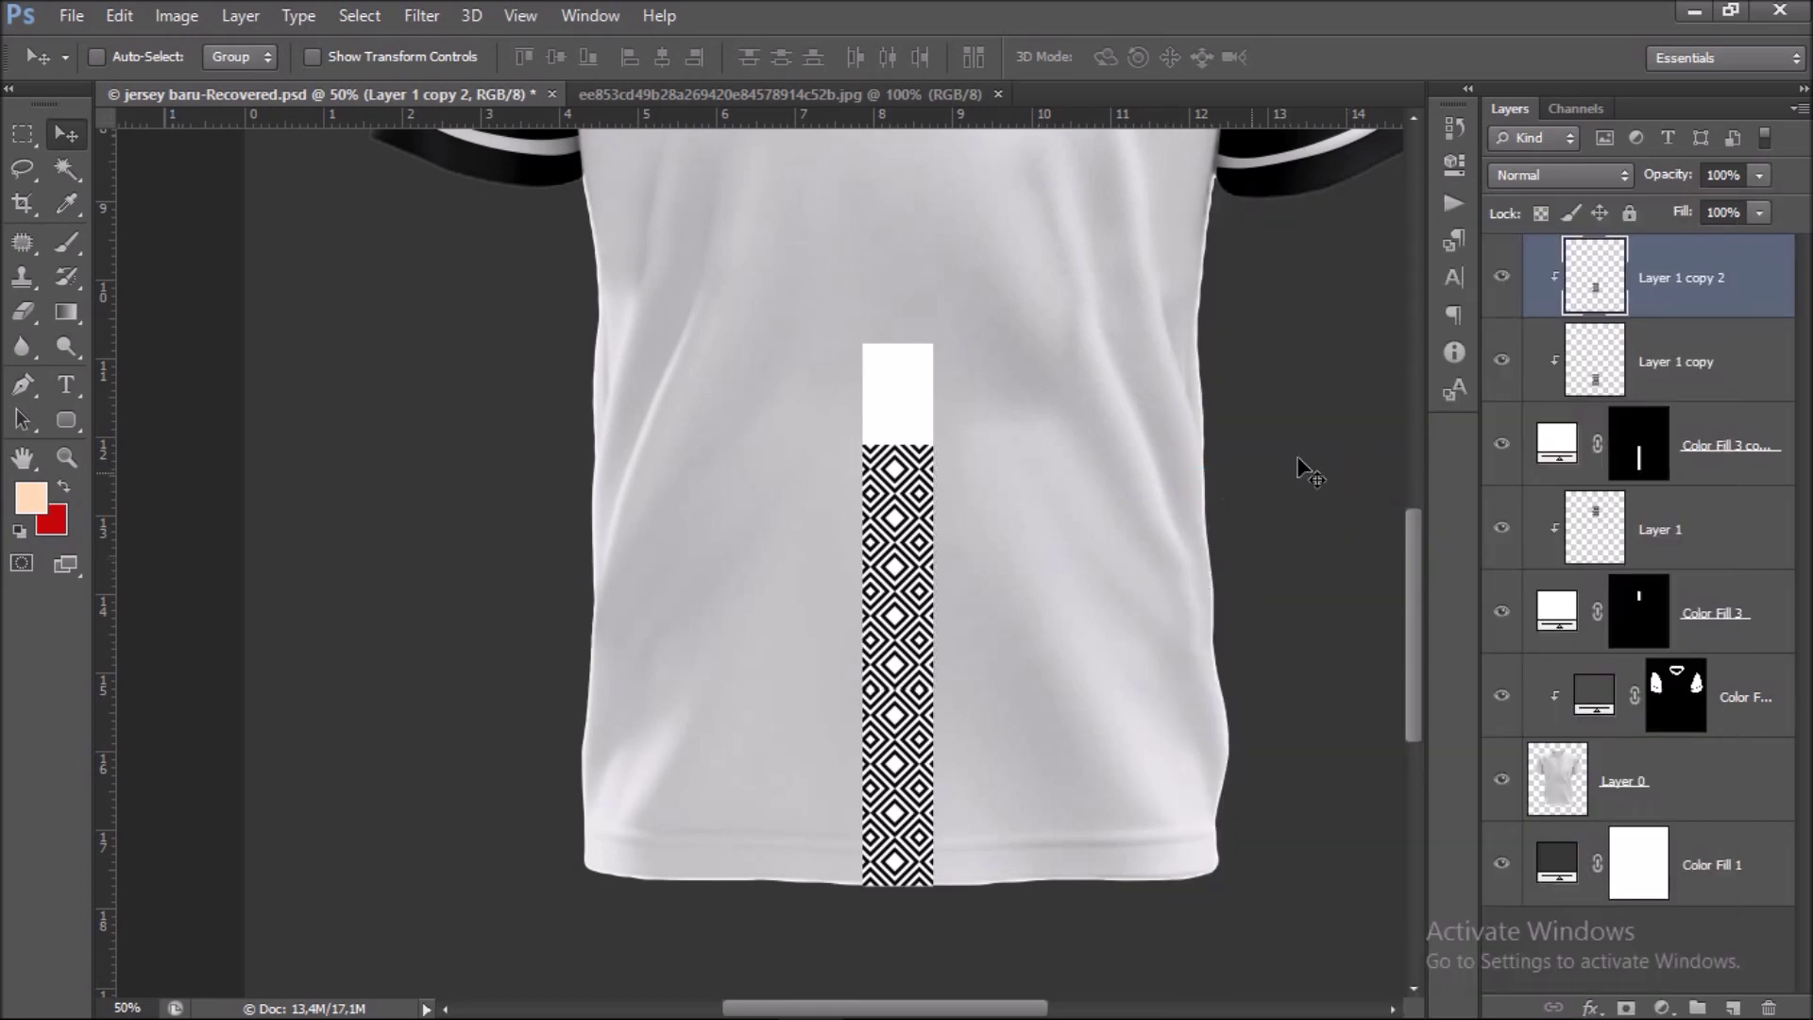
key(ctrl+j)
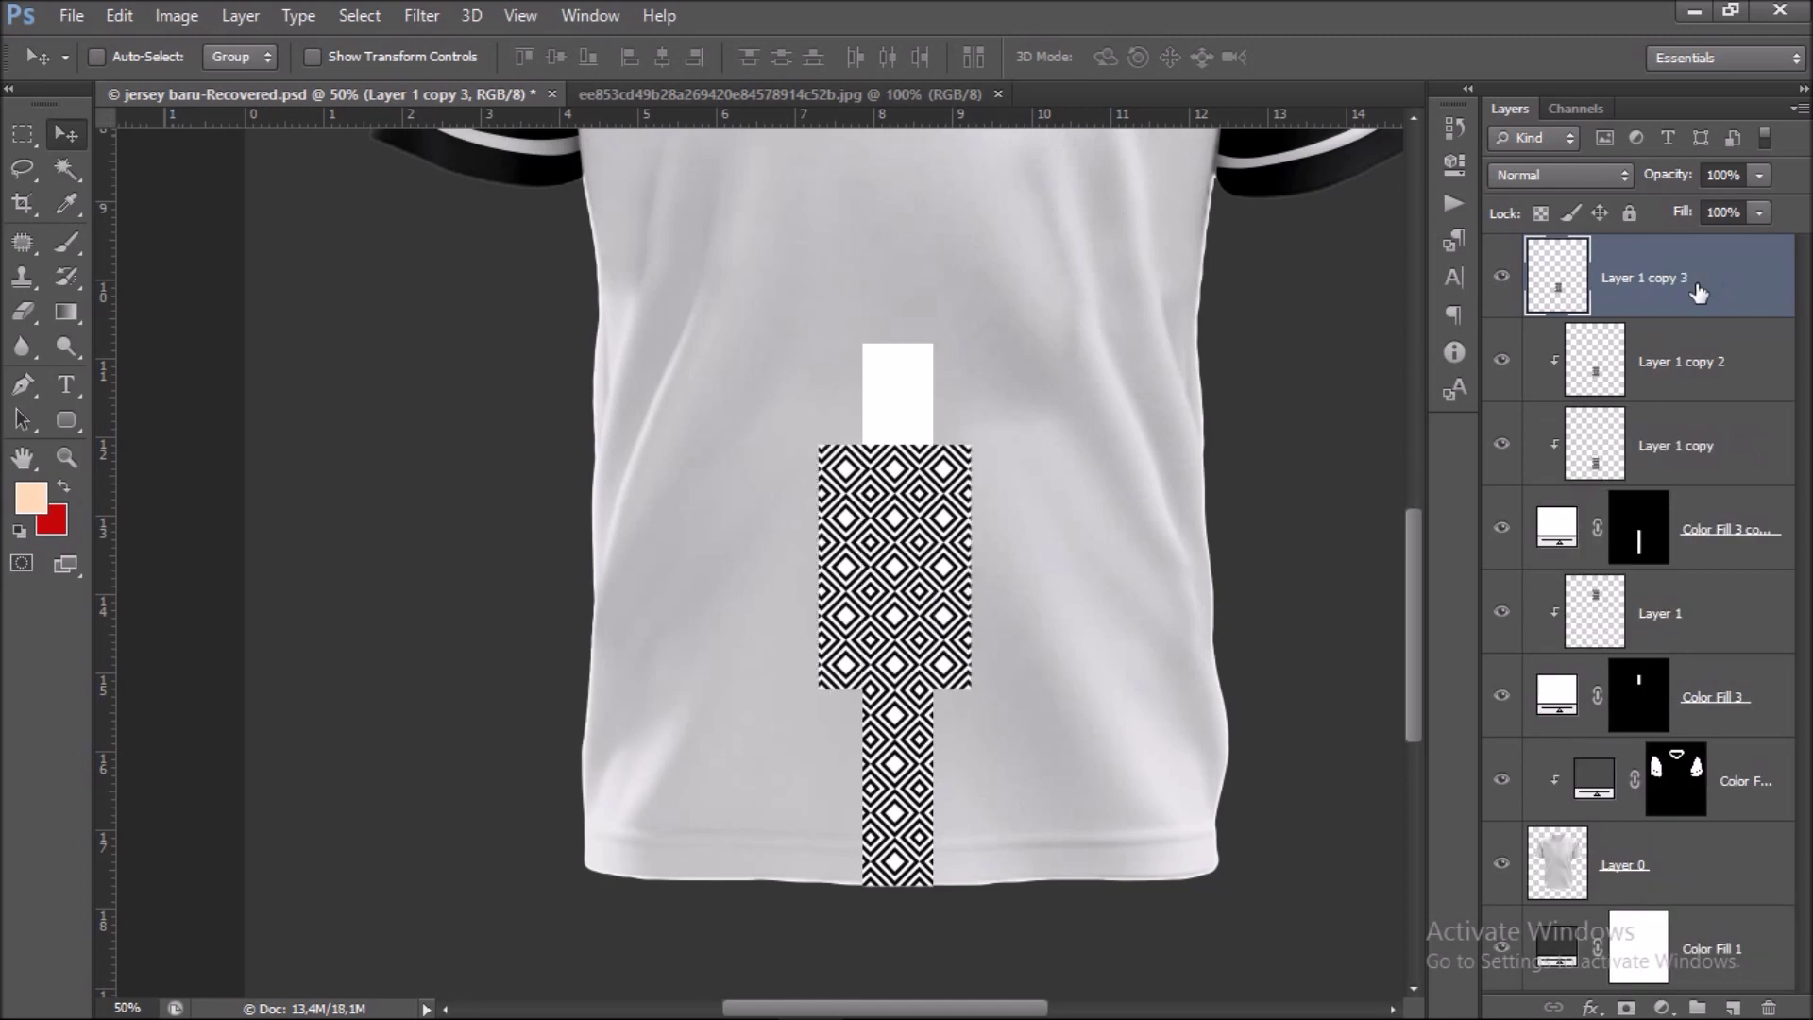
Move the next pattern copy up the stripe at 45% opacity and line up its diamonds.
key(ctrl+plus)
mouse_move(992, 595)
mouse_down()
mouse_move(947, 522)
mouse_move(957, 333)
mouse_up()
click(1760, 176)
drag(1702, 206, 1694, 207)
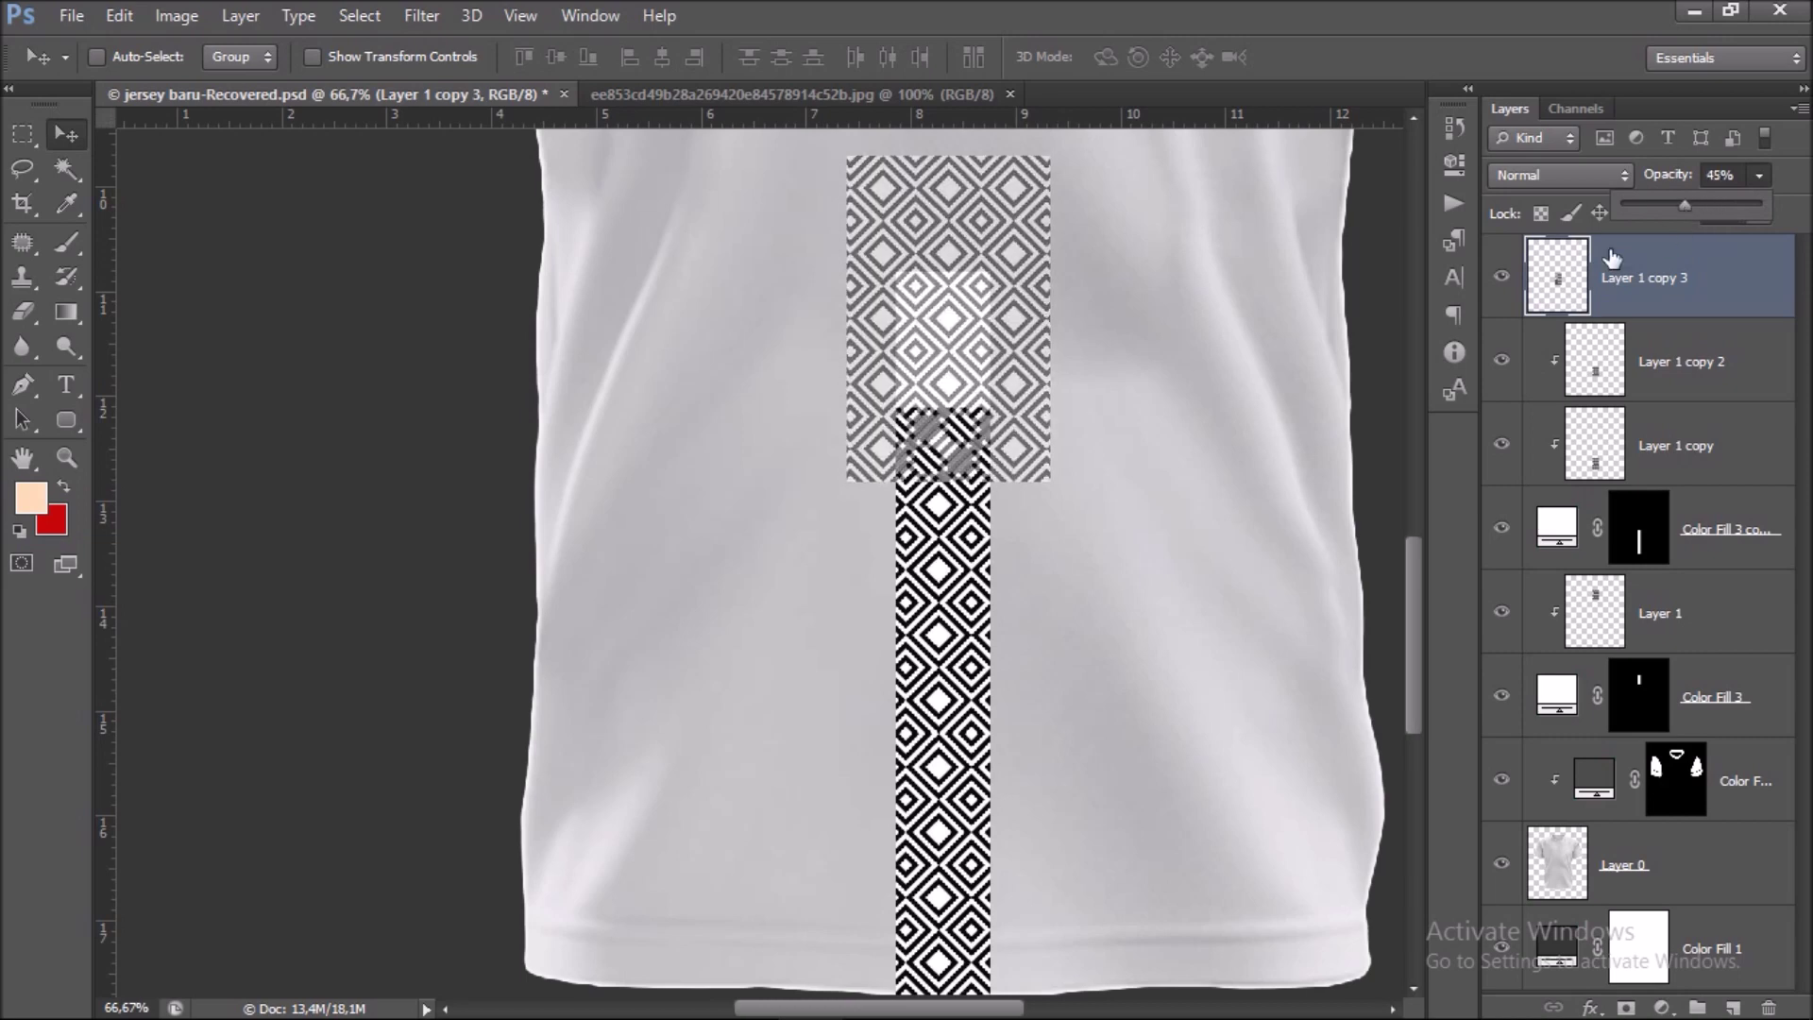
scroll(1028, 591, up, 3)
scroll(873, 585, up, 2)
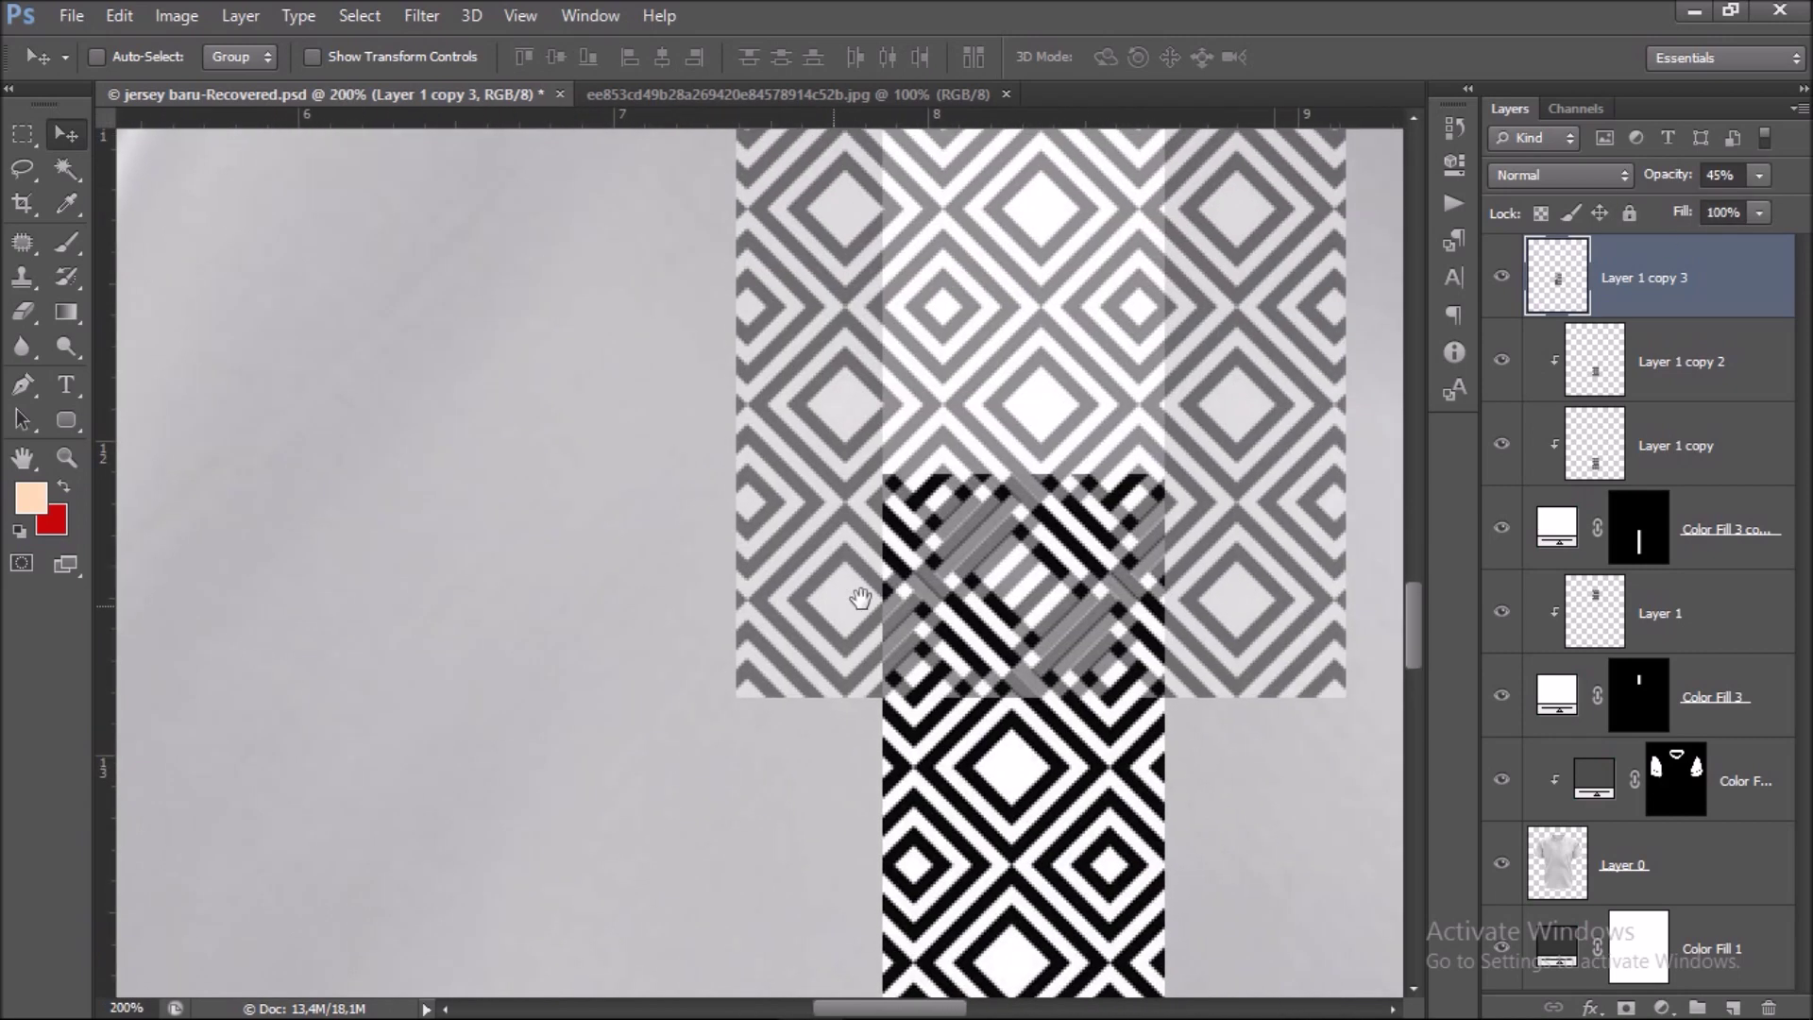
mouse_move(1023, 596)
mouse_down()
mouse_move(1026, 510)
mouse_move(991, 535)
mouse_move(1082, 549)
mouse_up()
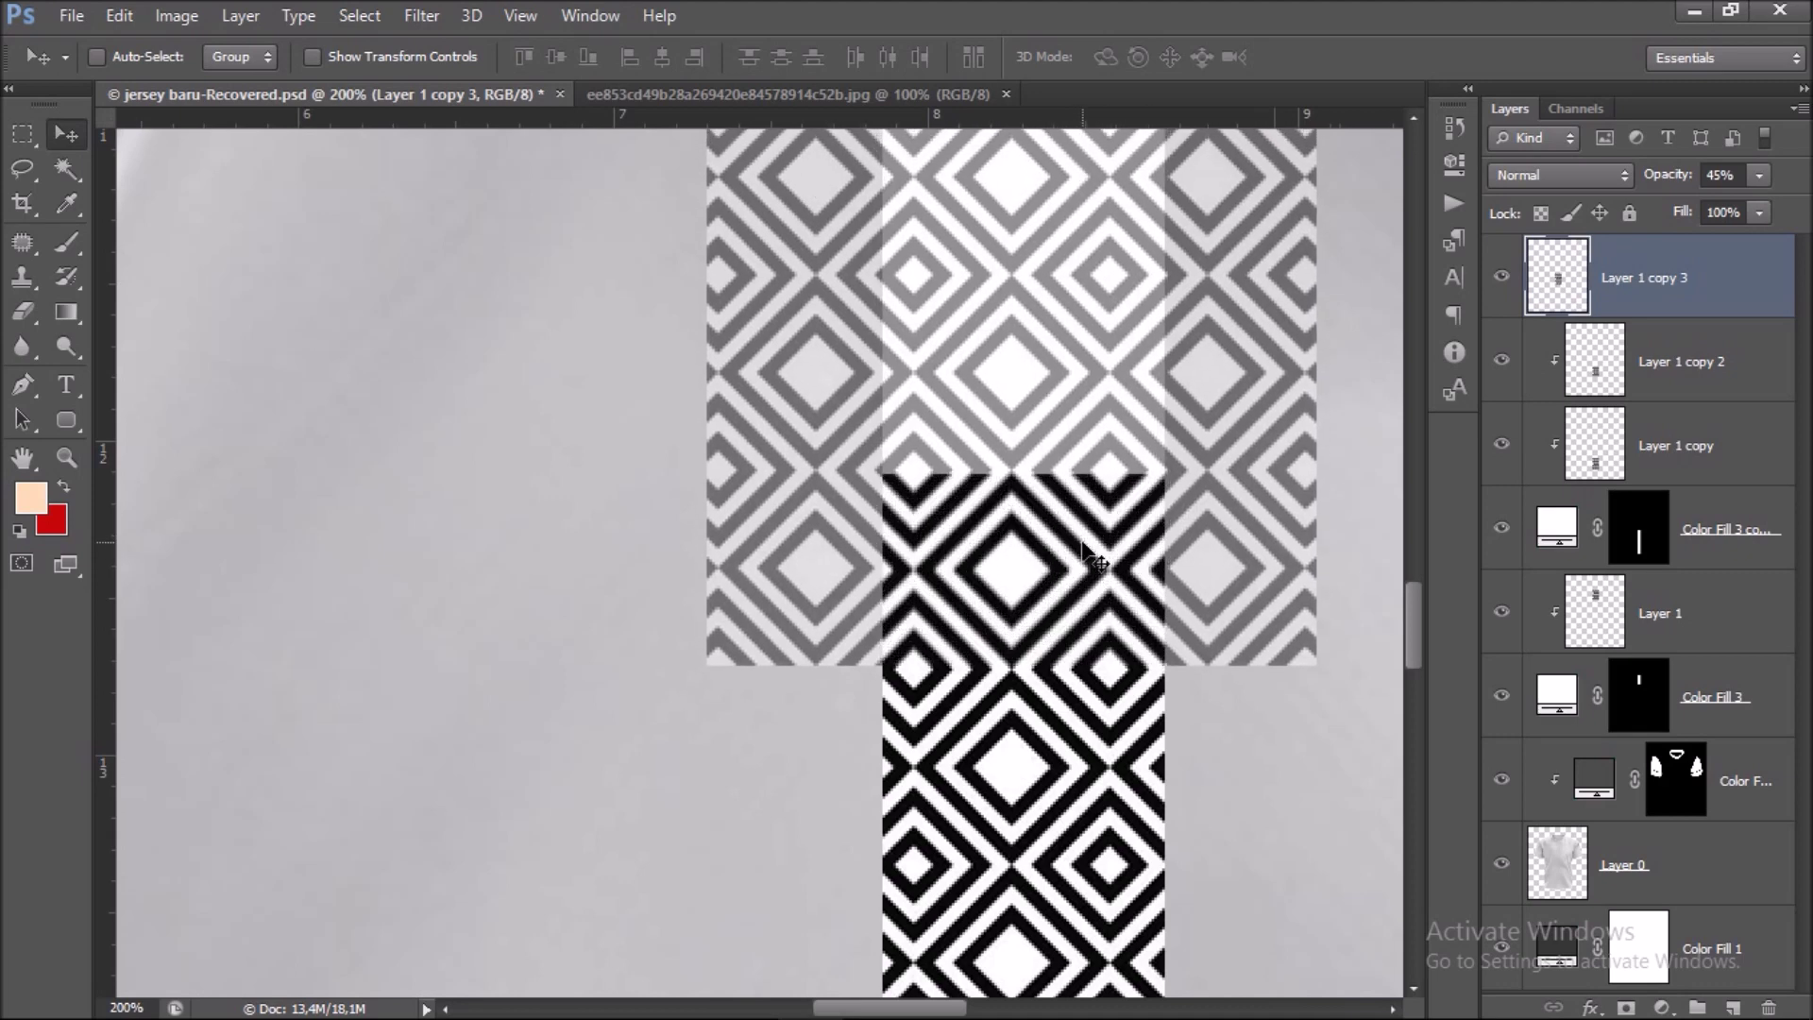
scroll(1086, 552, down, 2)
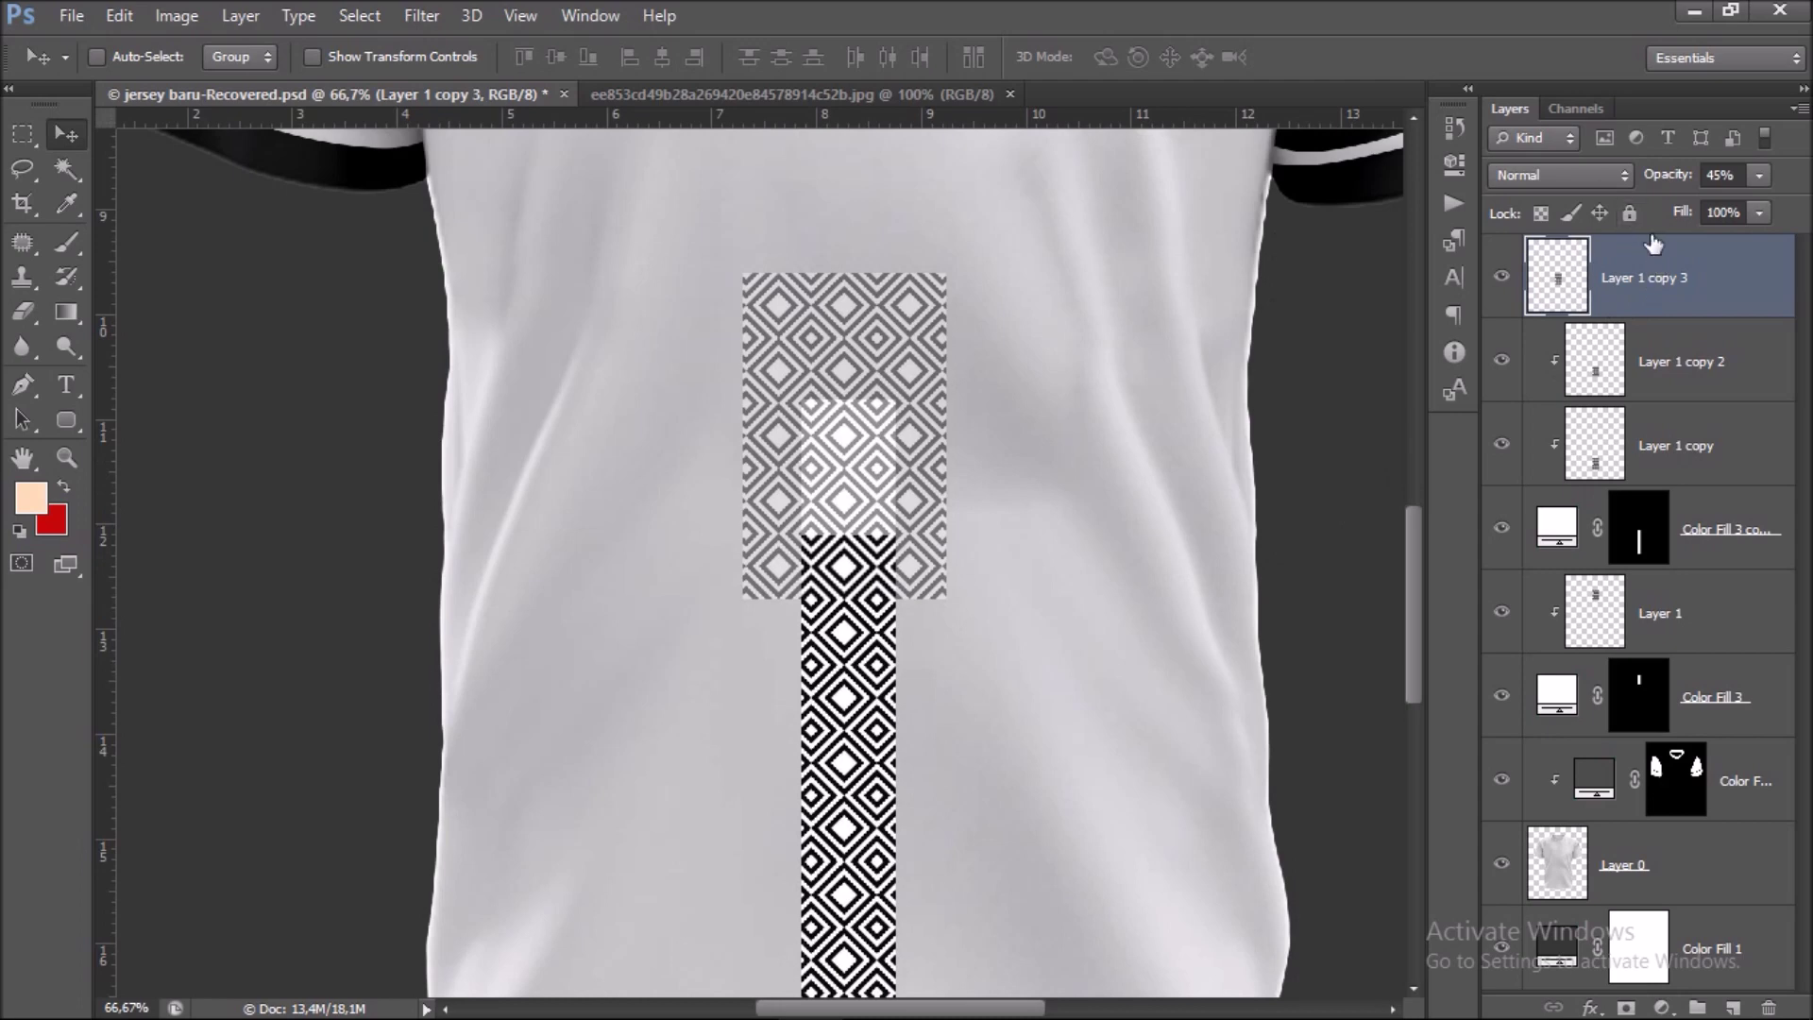
Clip the new pattern copy to the stripe and restore it to 100% opacity.
right_click(1662, 284)
click(1276, 472)
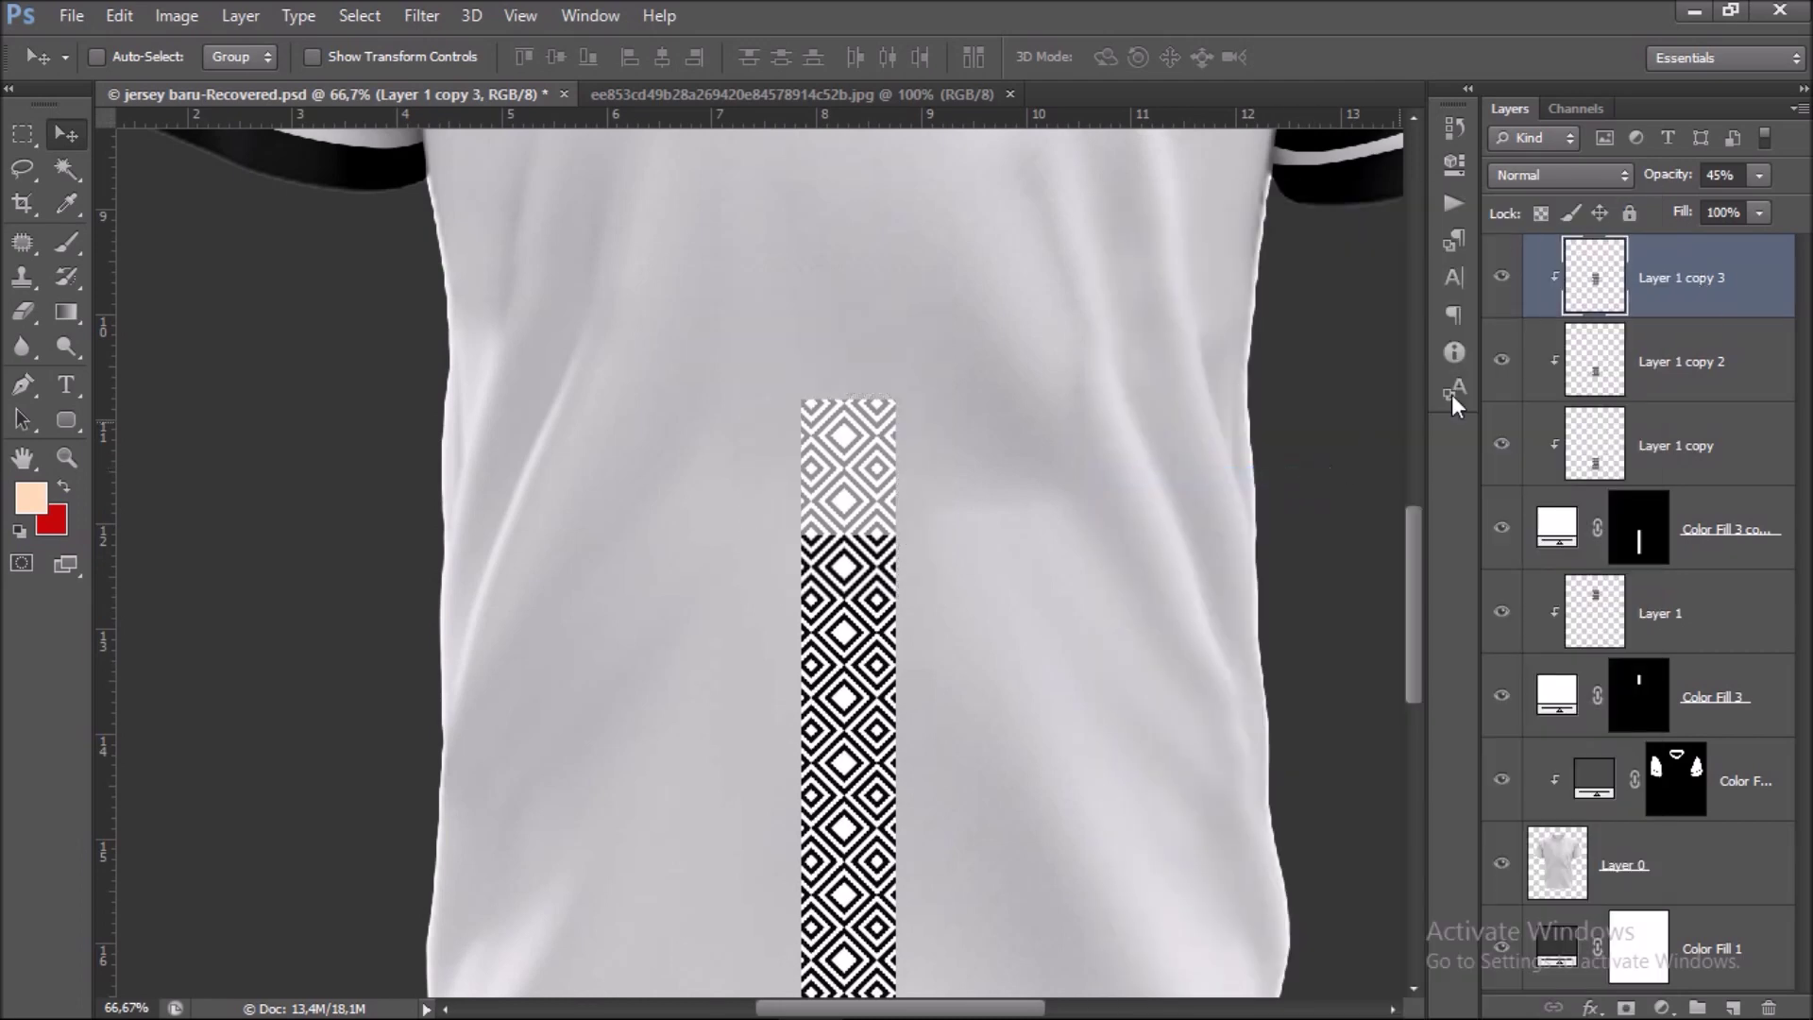
click(1753, 172)
drag(1739, 201, 1804, 205)
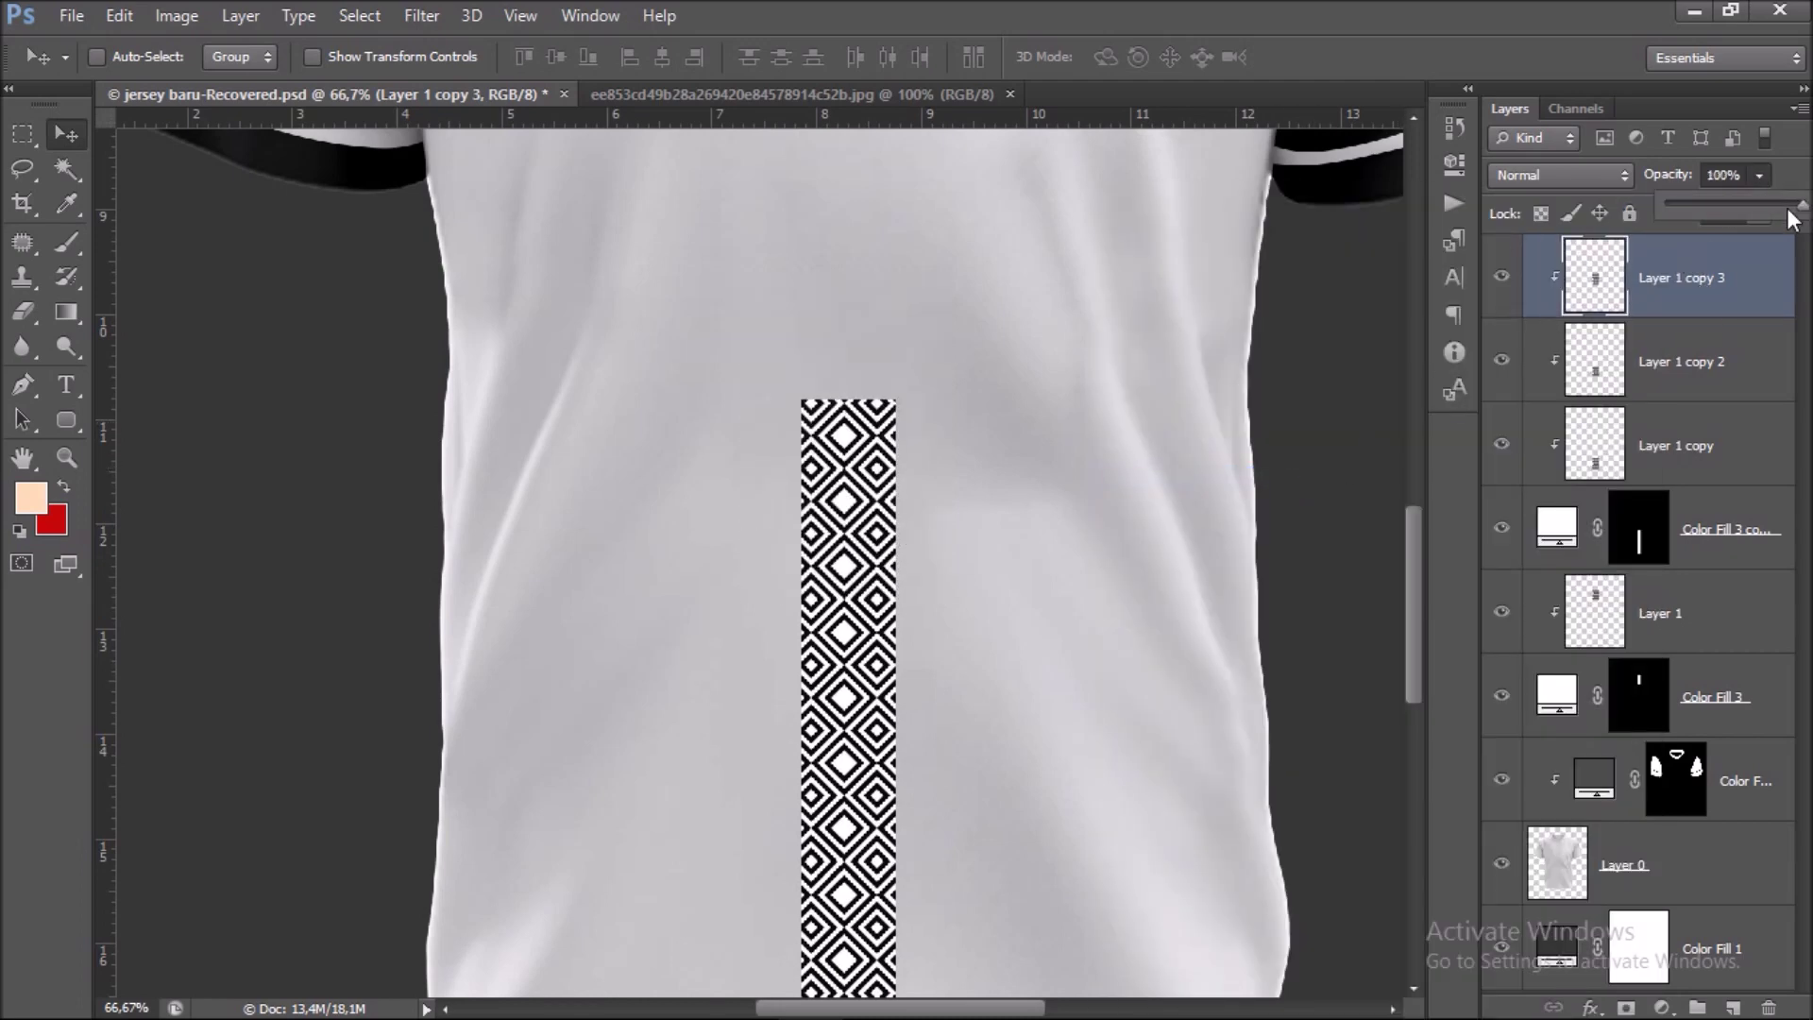
key(ctrl+minus)
scroll(1250, 477, down, 2)
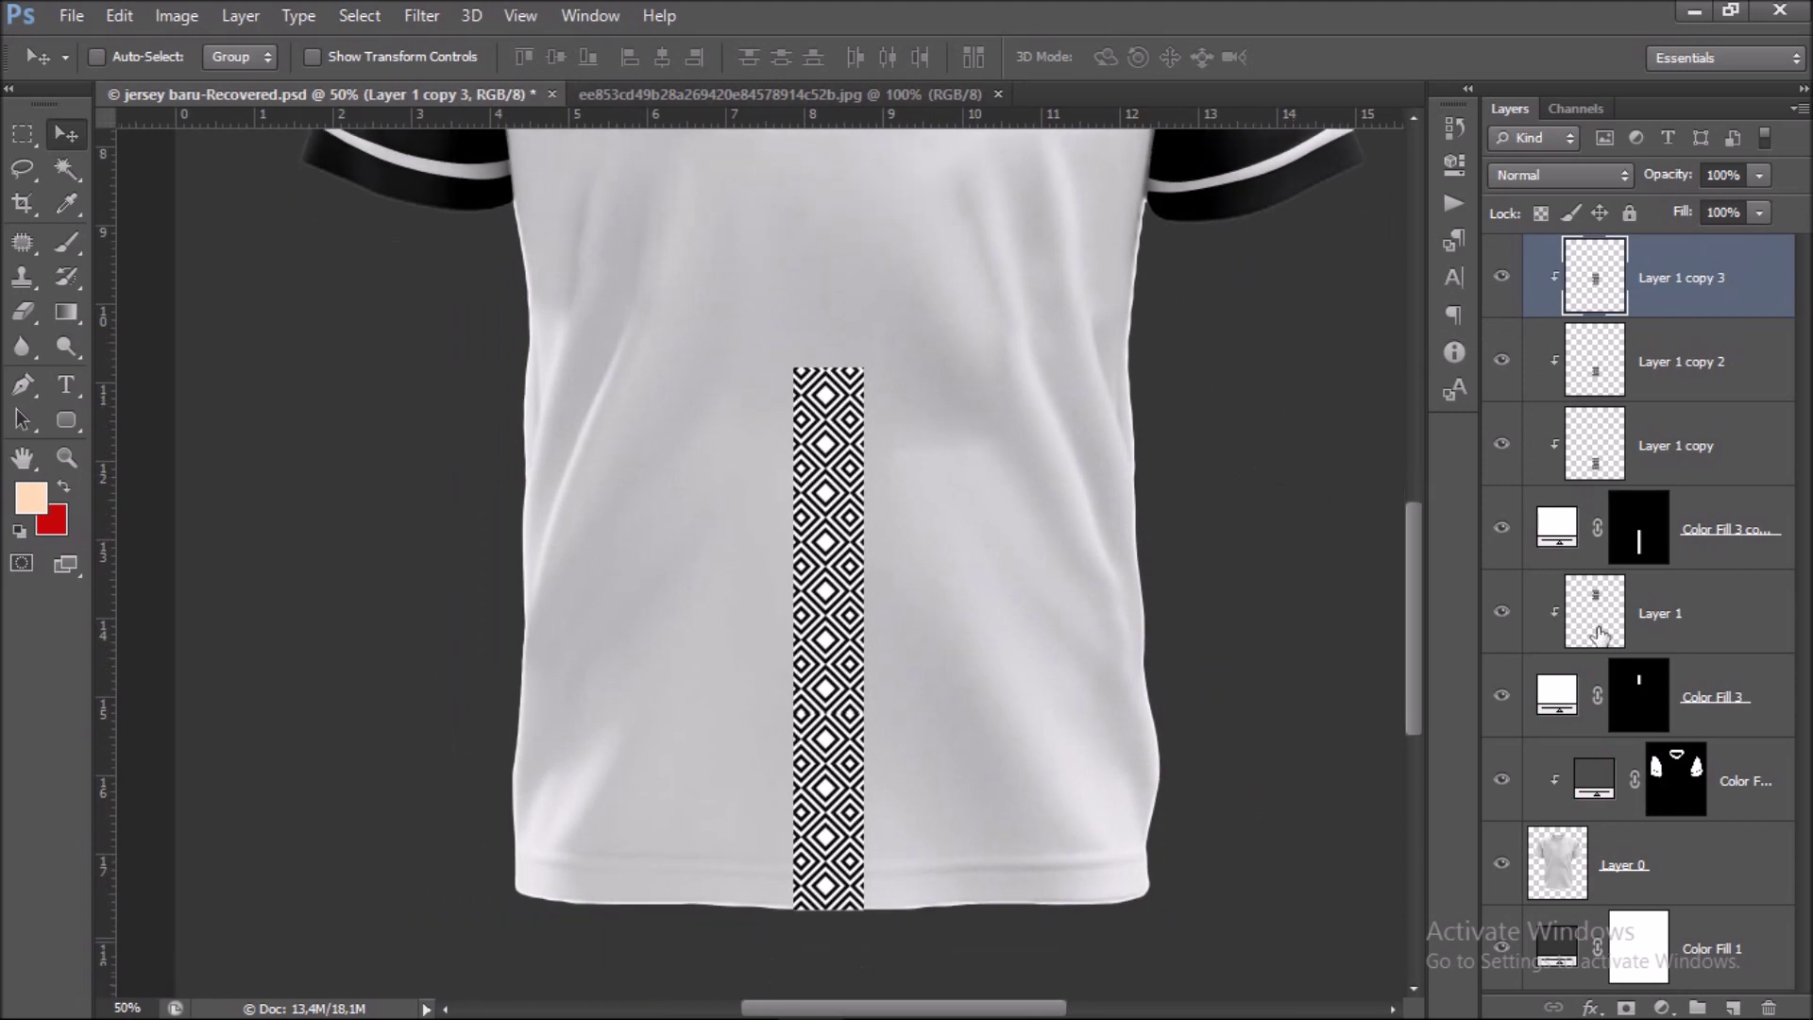
click(1717, 517)
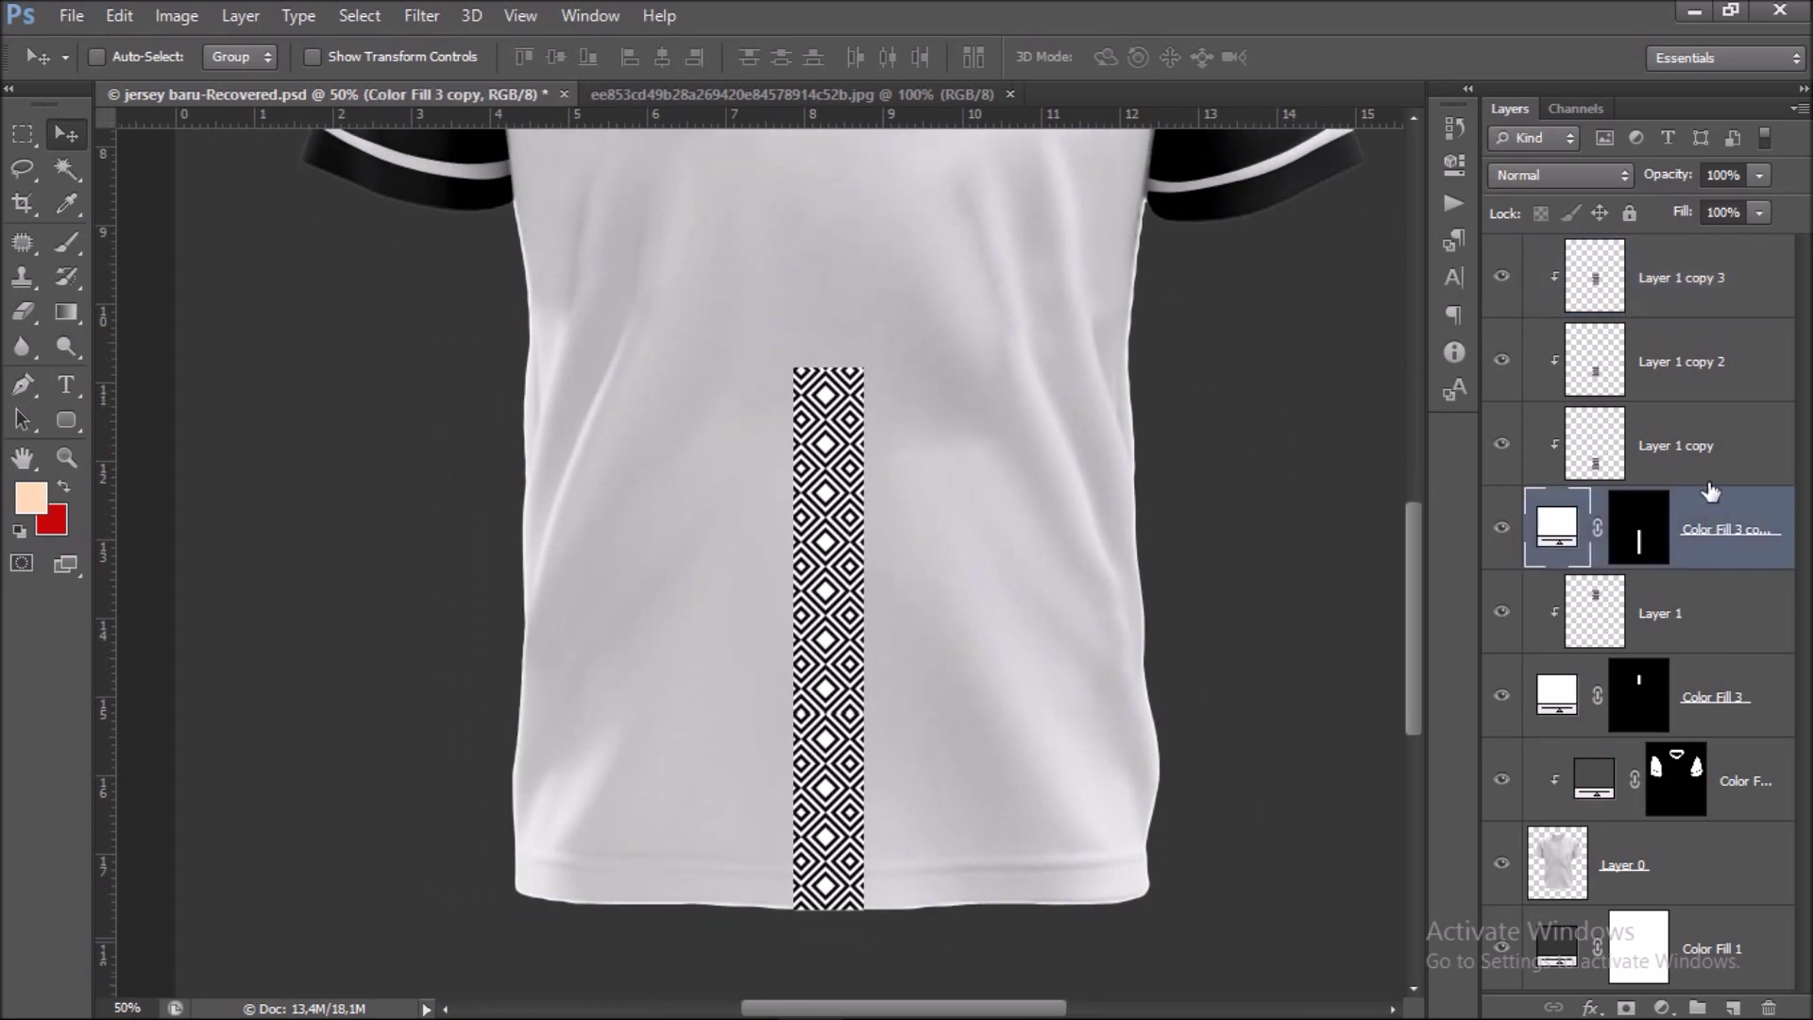
Set the Color Fill 3 copy stripe fill to Linear Burn and view the whole jersey.
click(1585, 166)
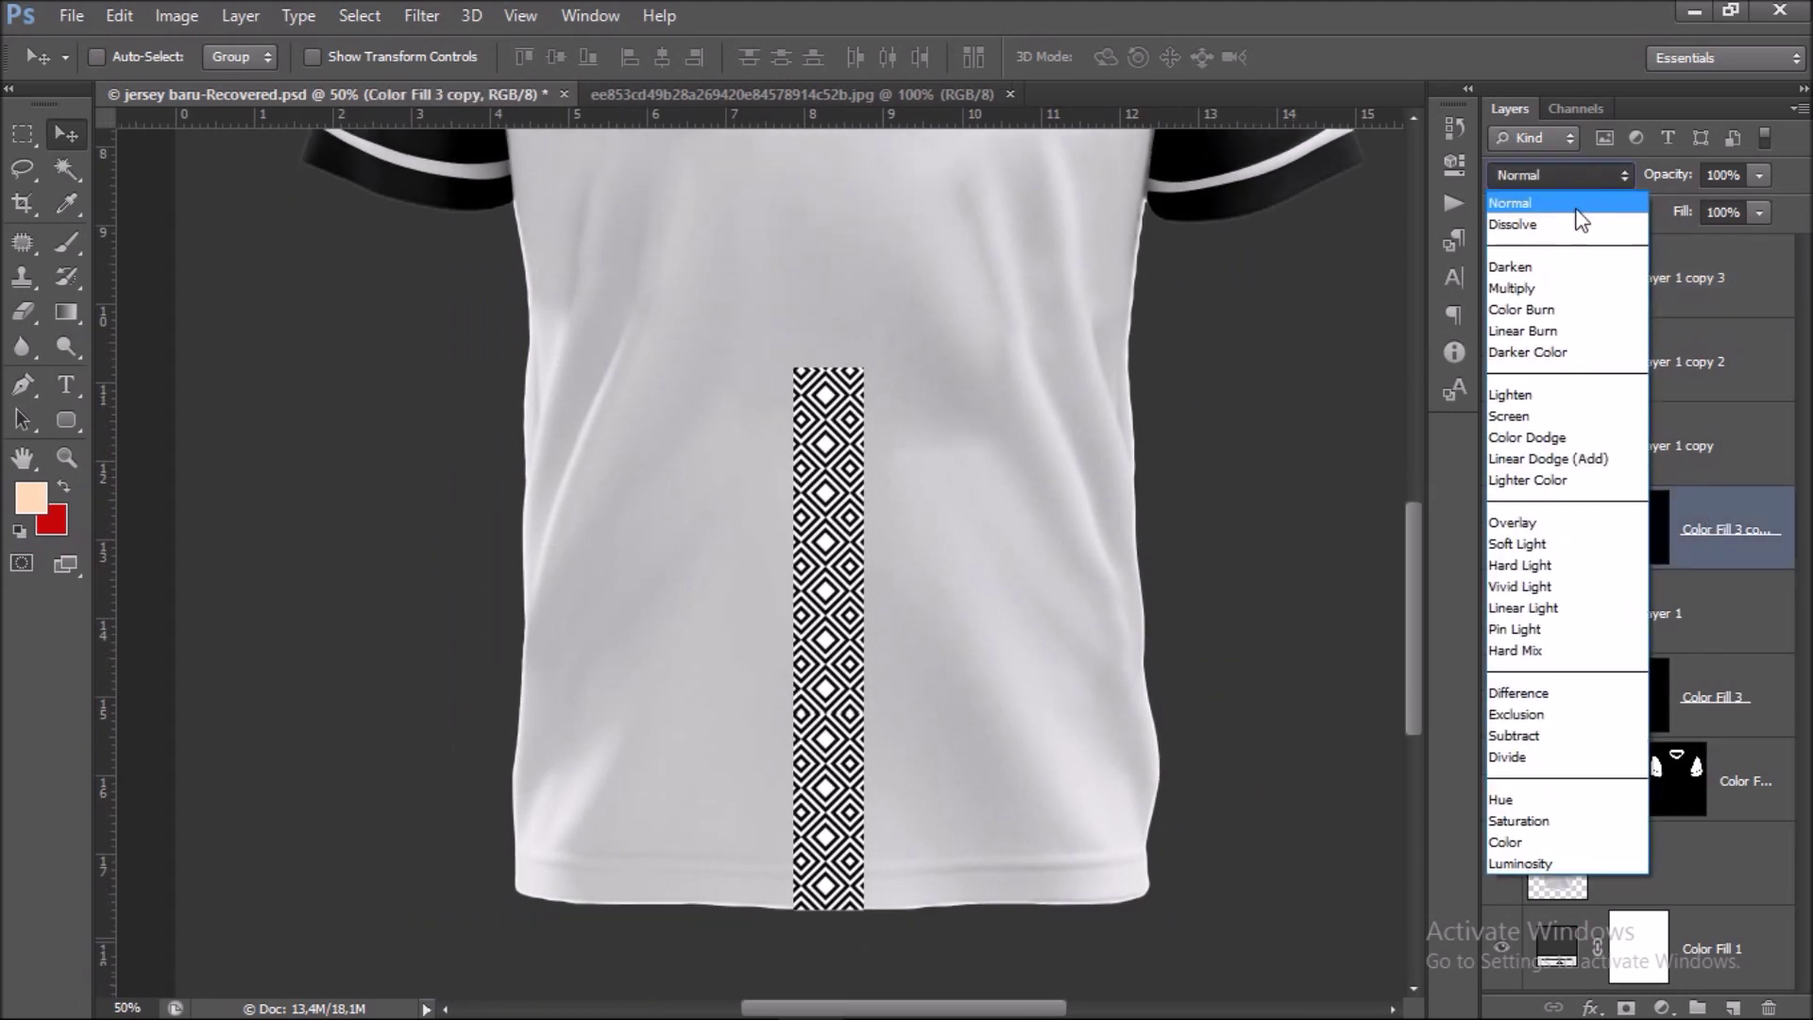
click(1605, 336)
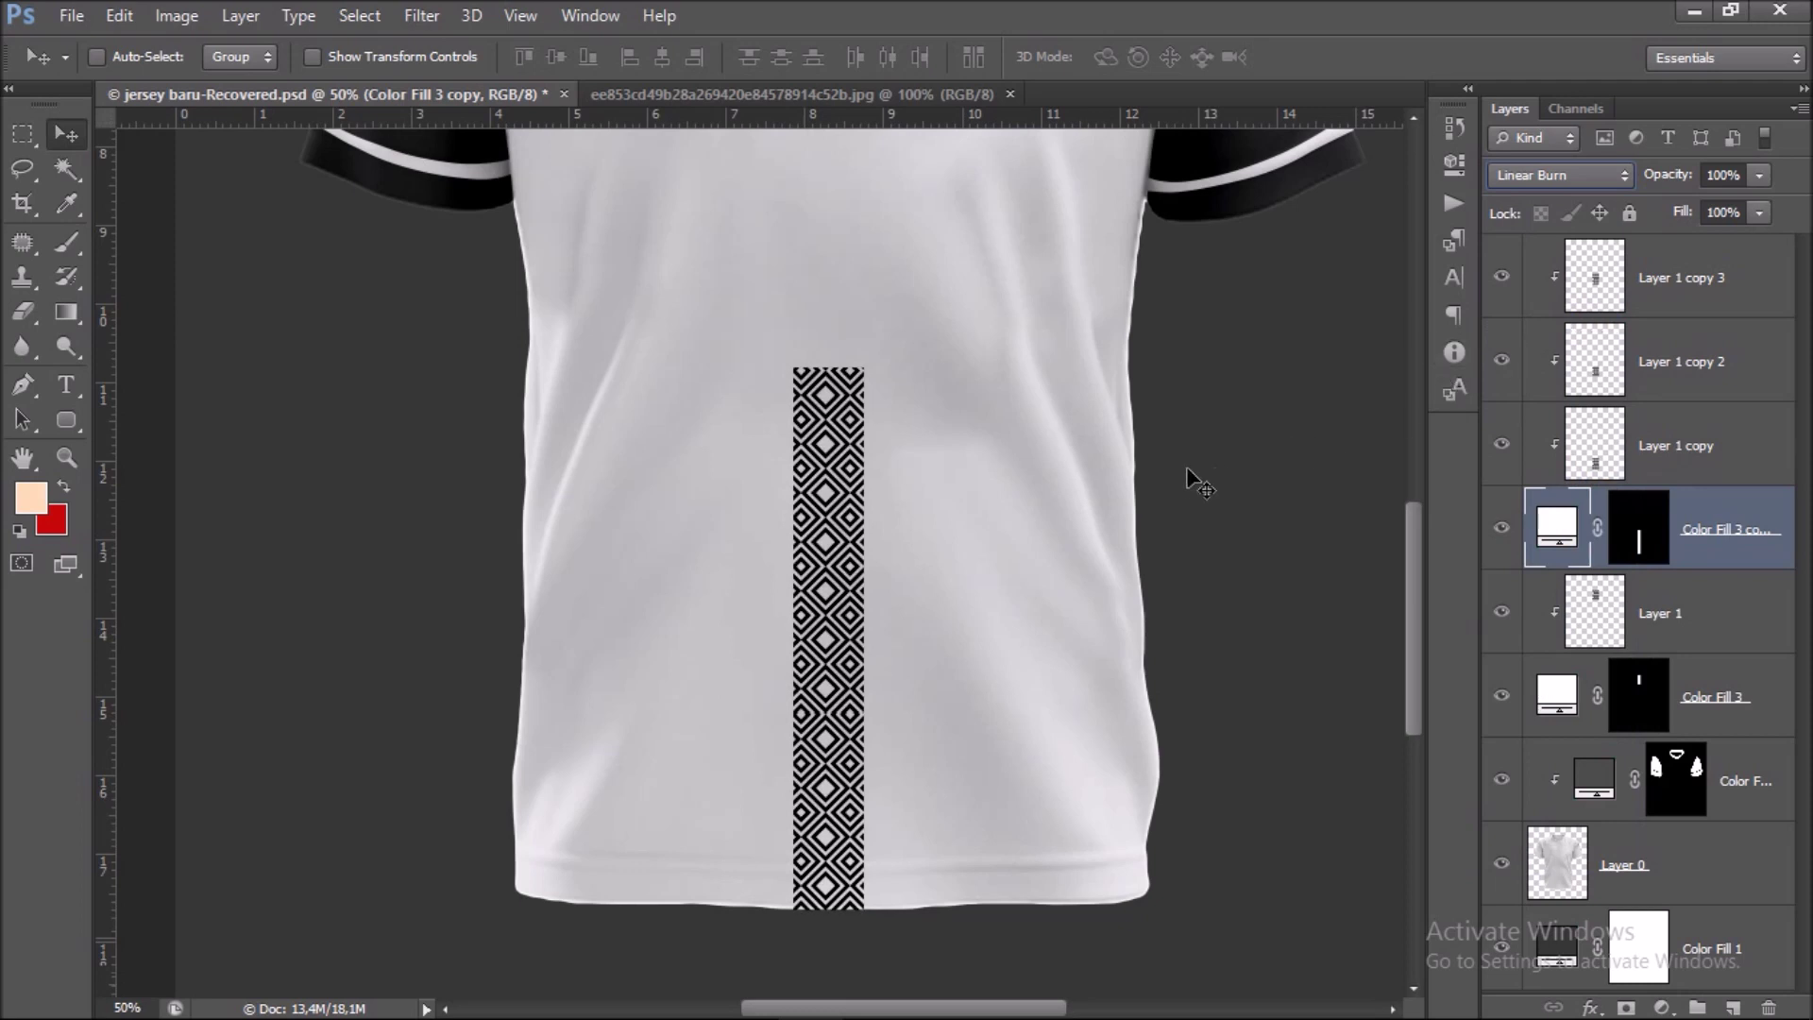
key(ctrl+minus)
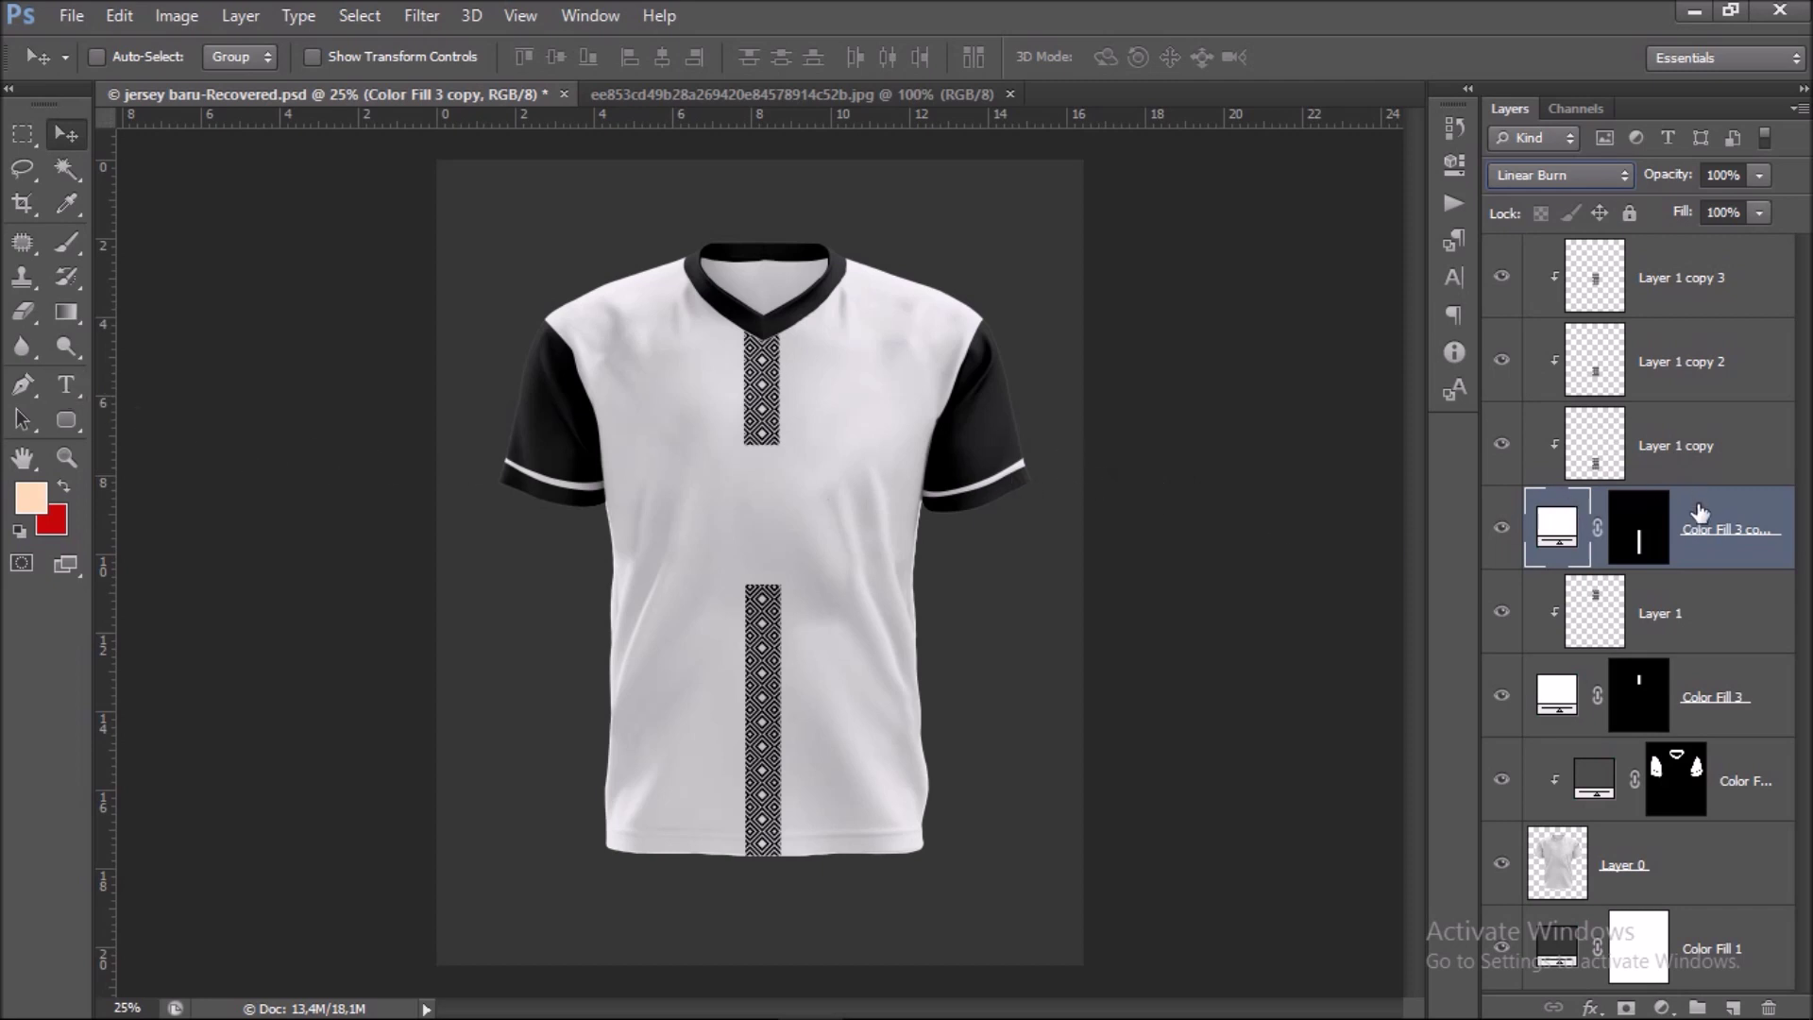
click(1700, 883)
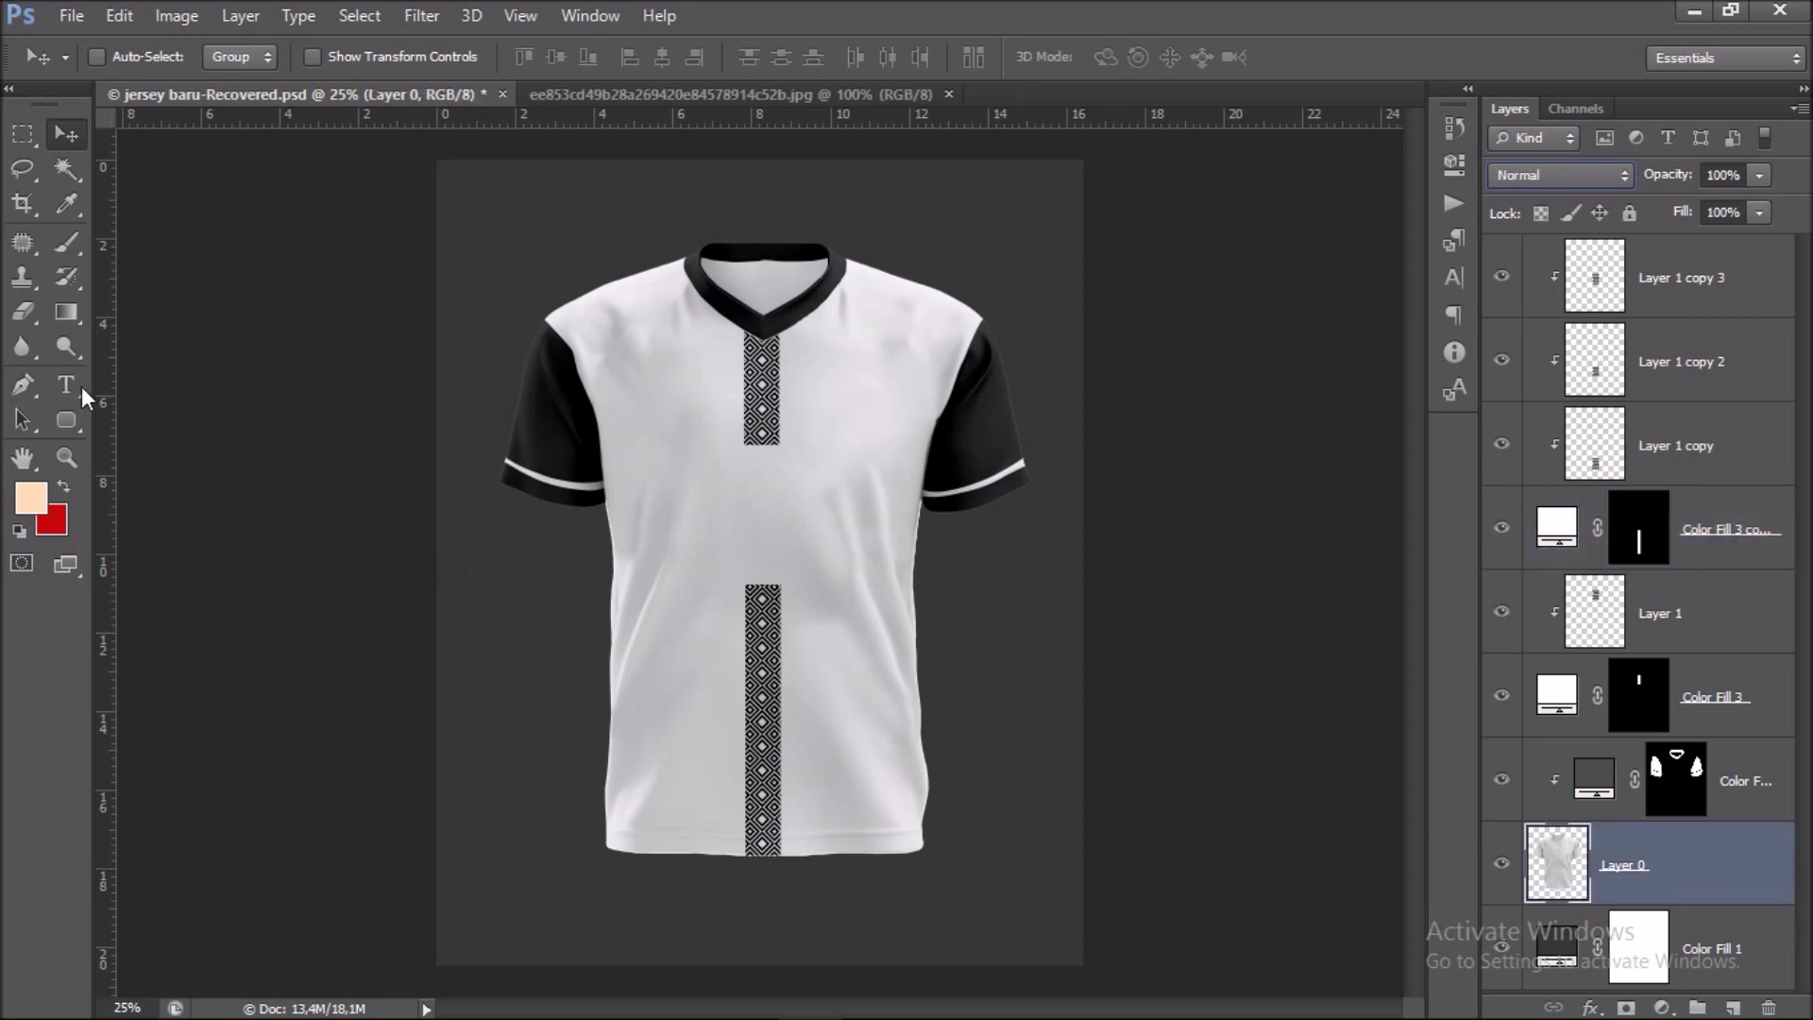
Add 'TEAM NAME' text on the jersey chest.
key(t)
click(697, 500)
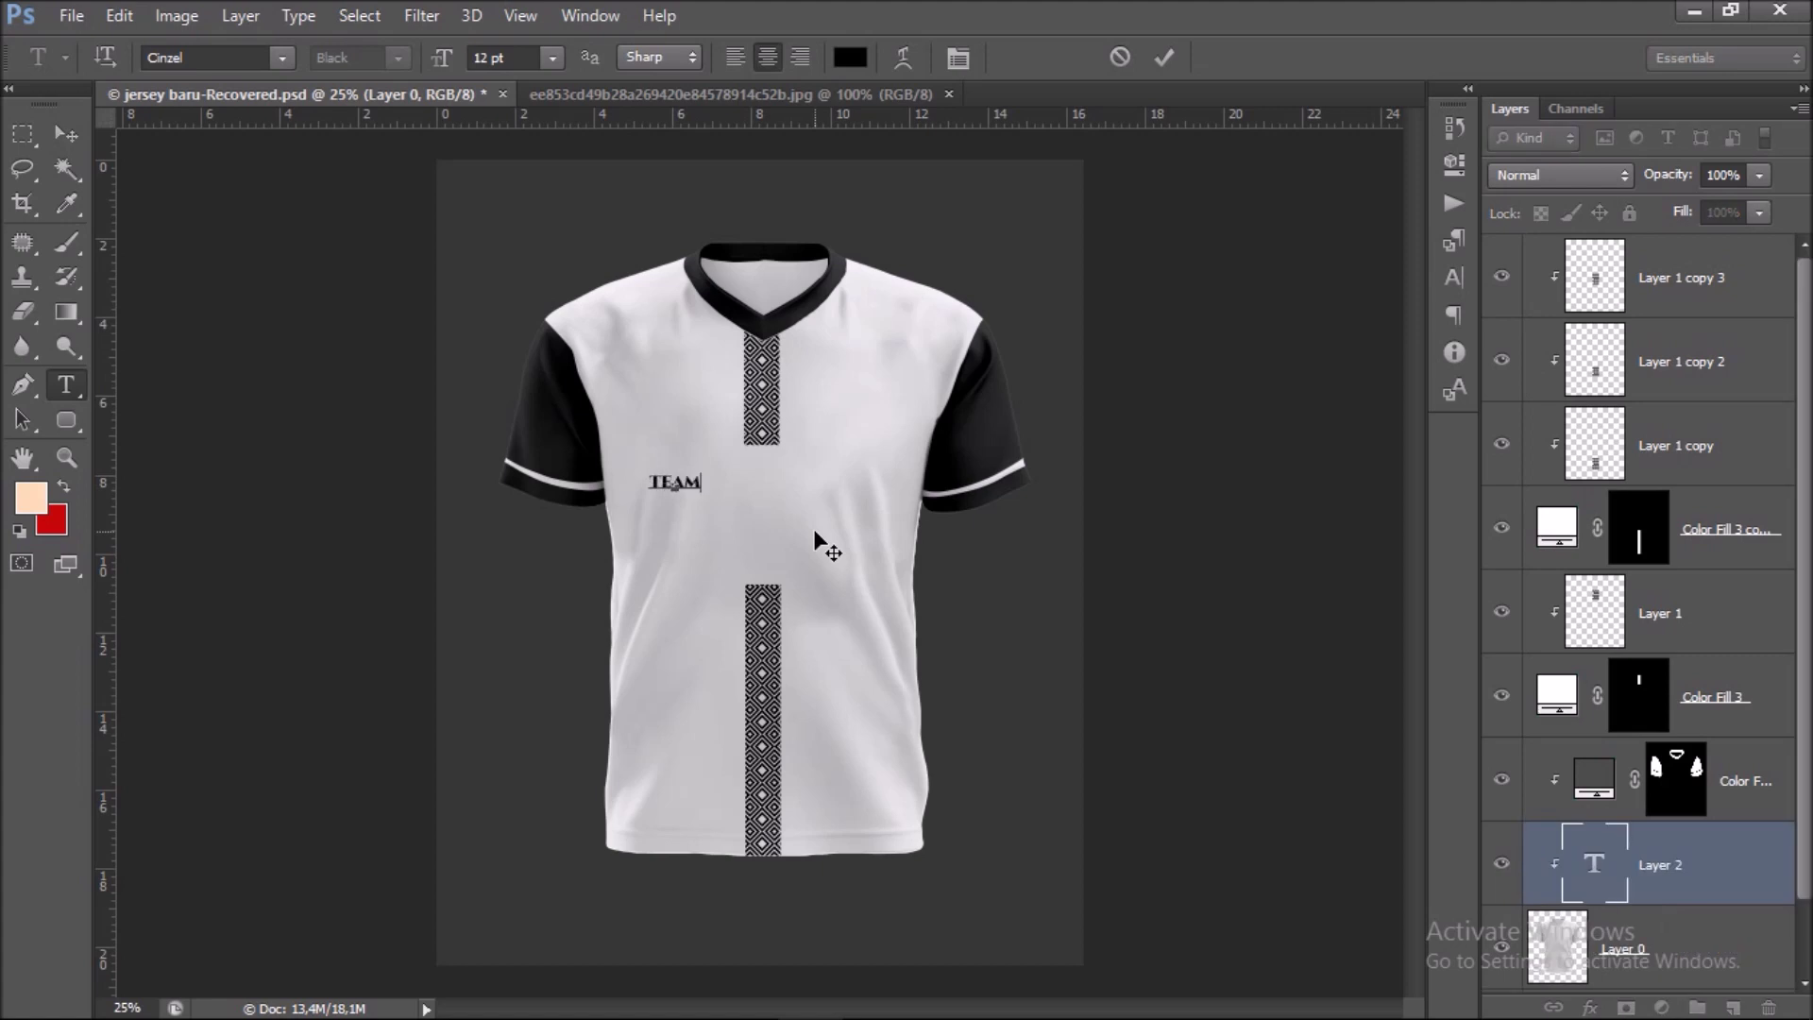
text(NAME)
click(68, 135)
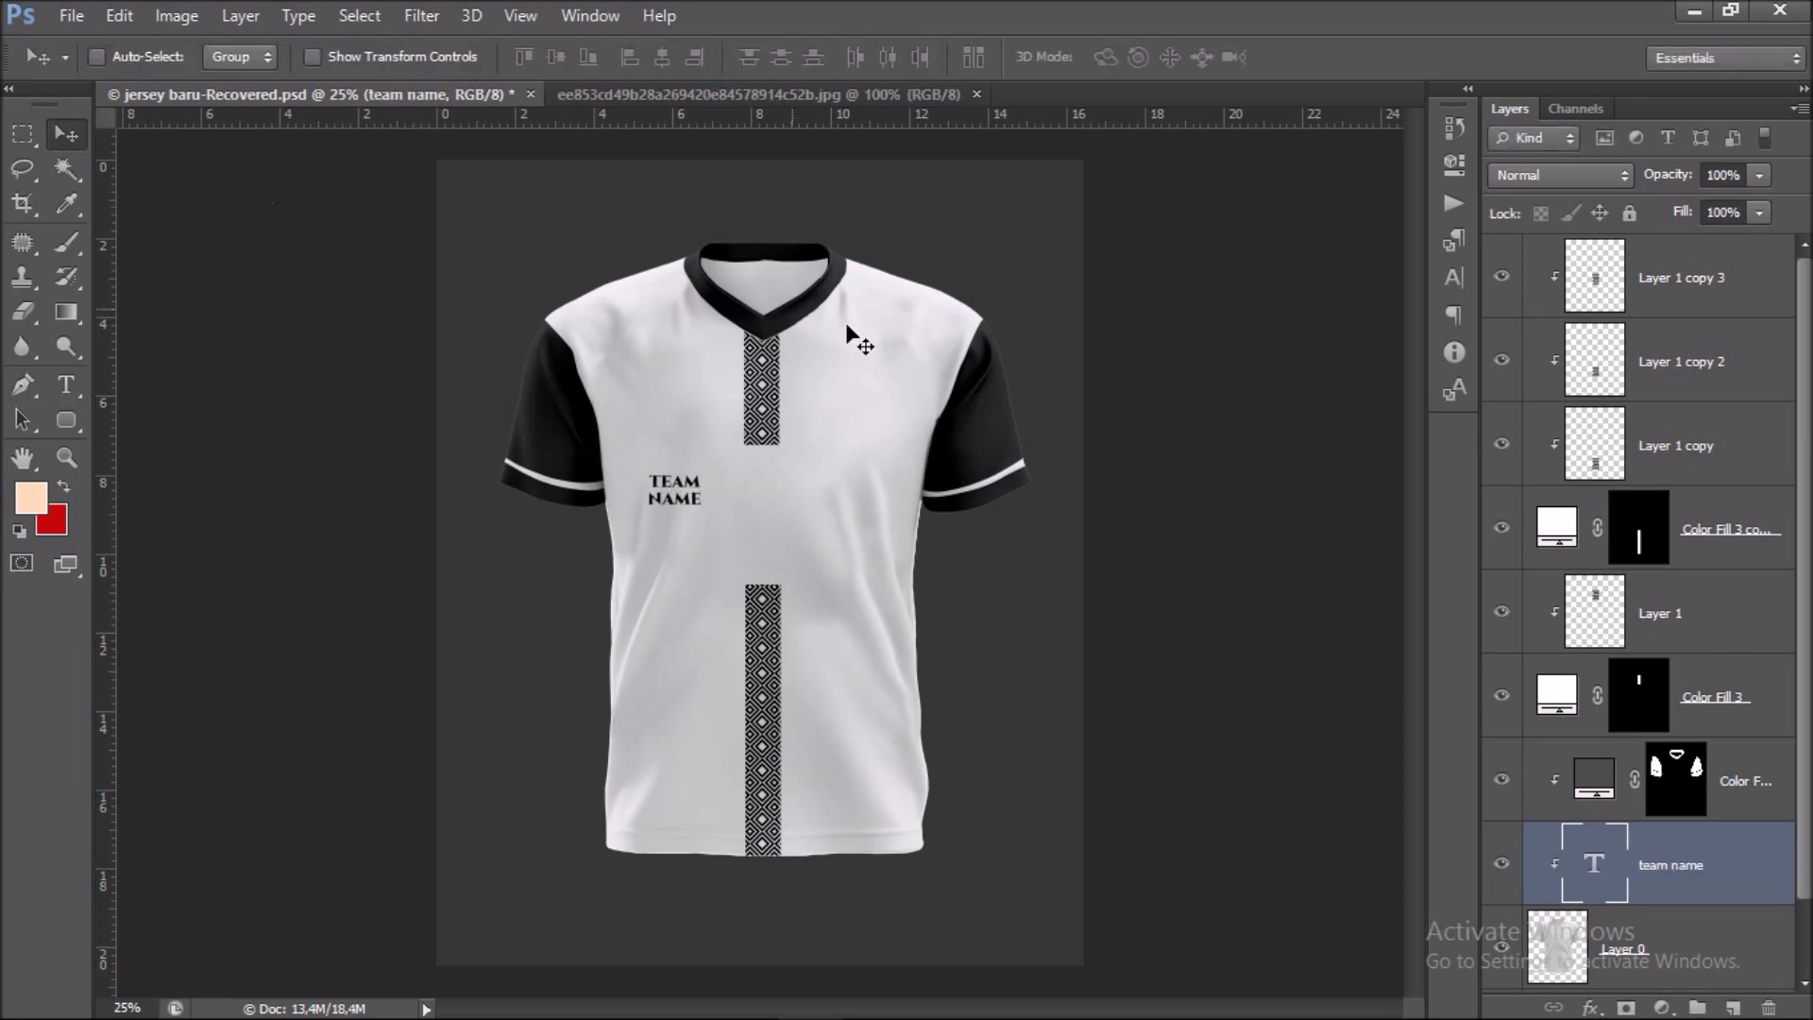
Enlarge the TEAM NAME text and centre it between the two diamond strips.
key(ctrl+t)
drag(702, 508, 805, 566)
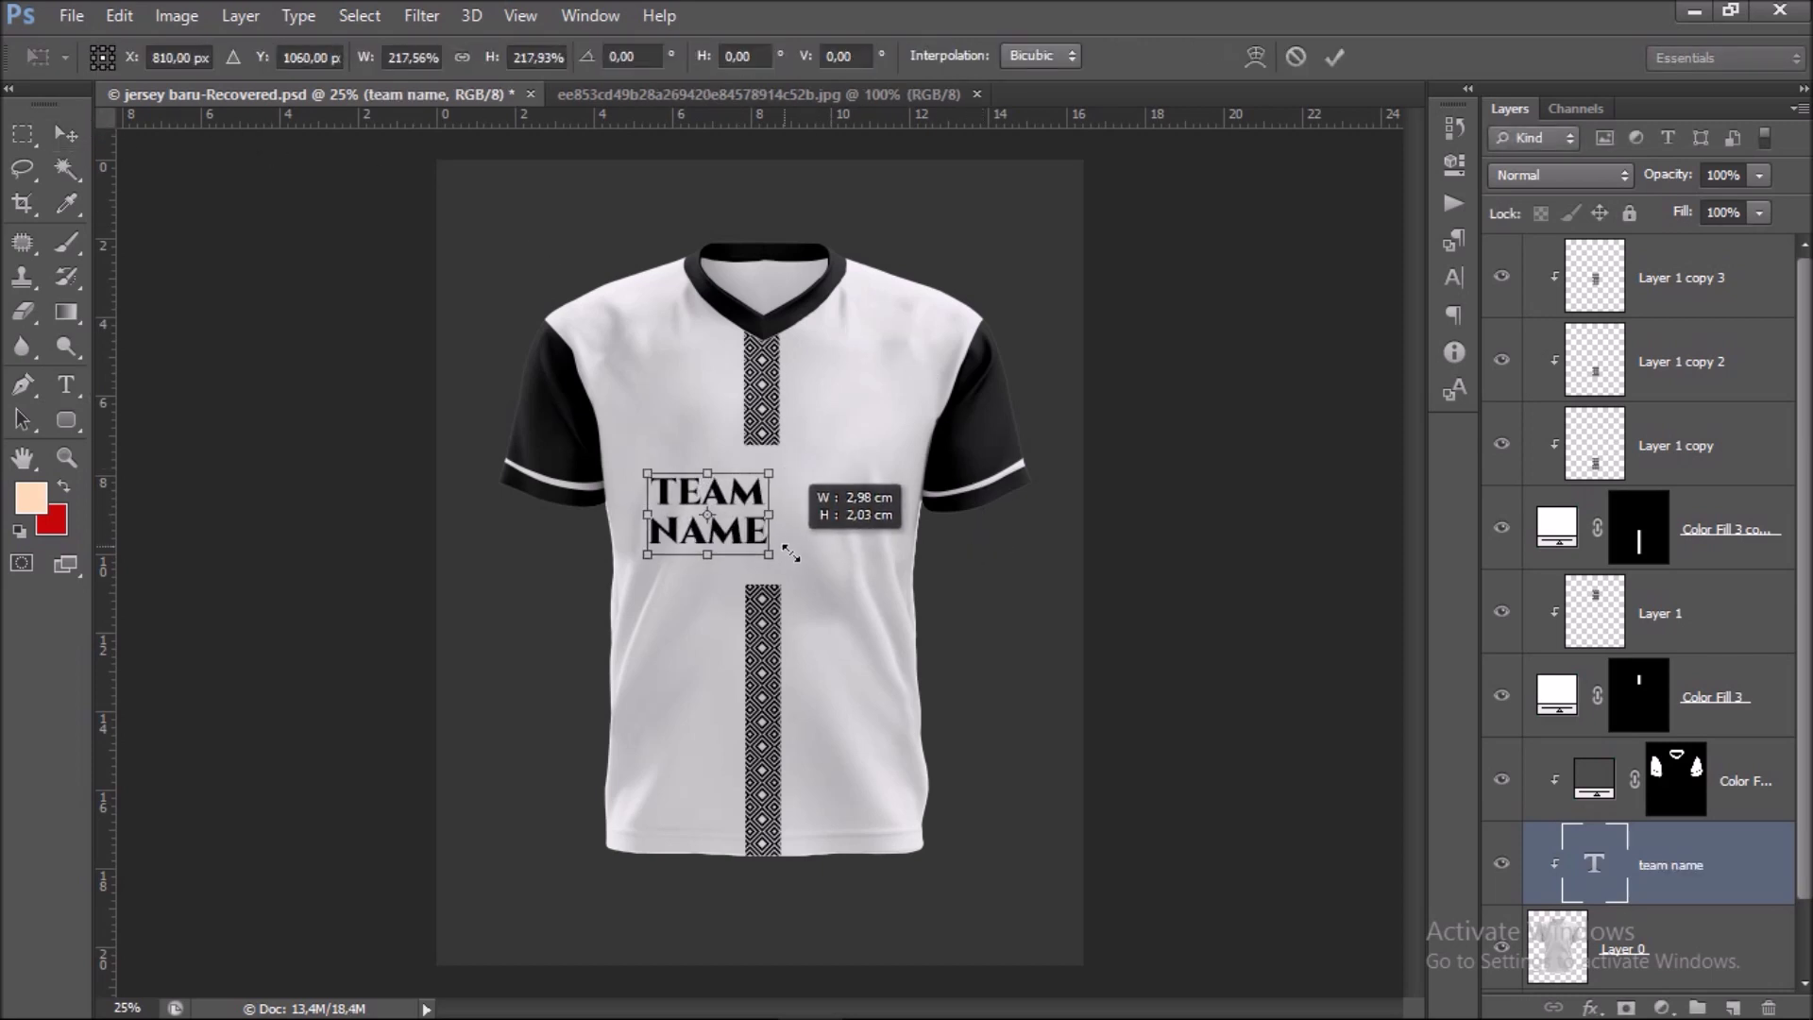
drag(765, 505, 809, 503)
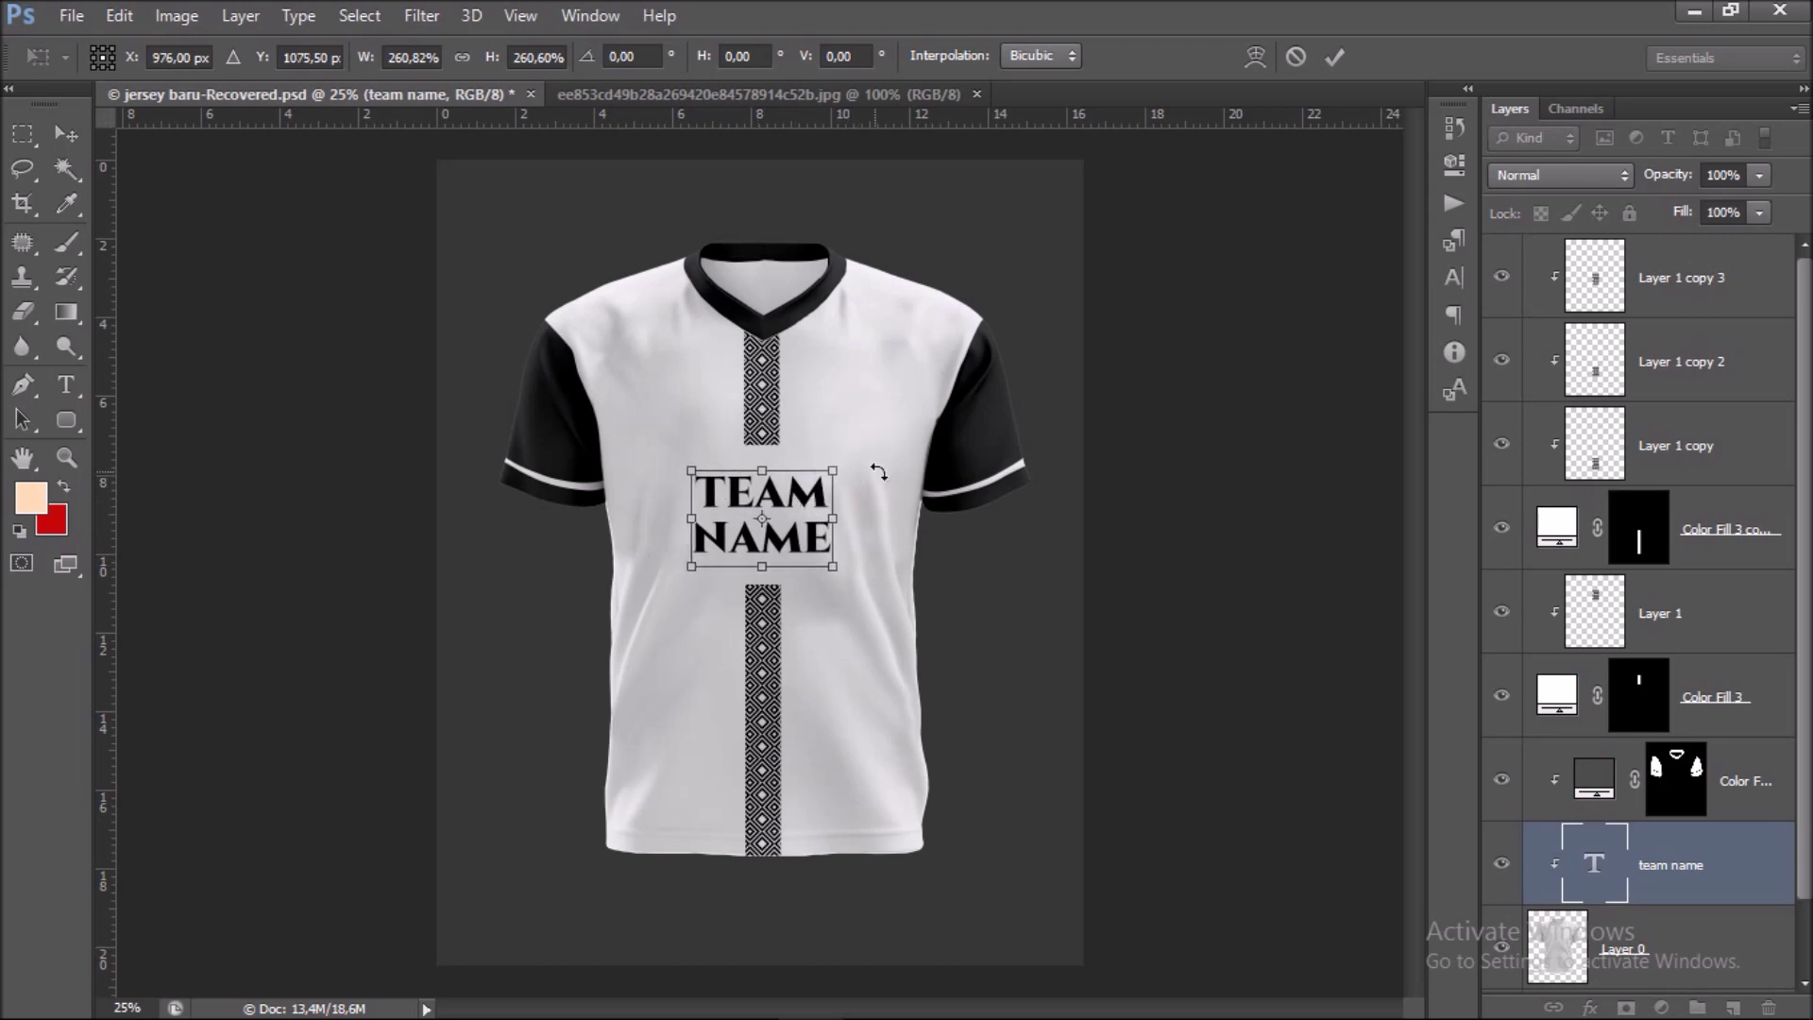
drag(692, 567, 677, 575)
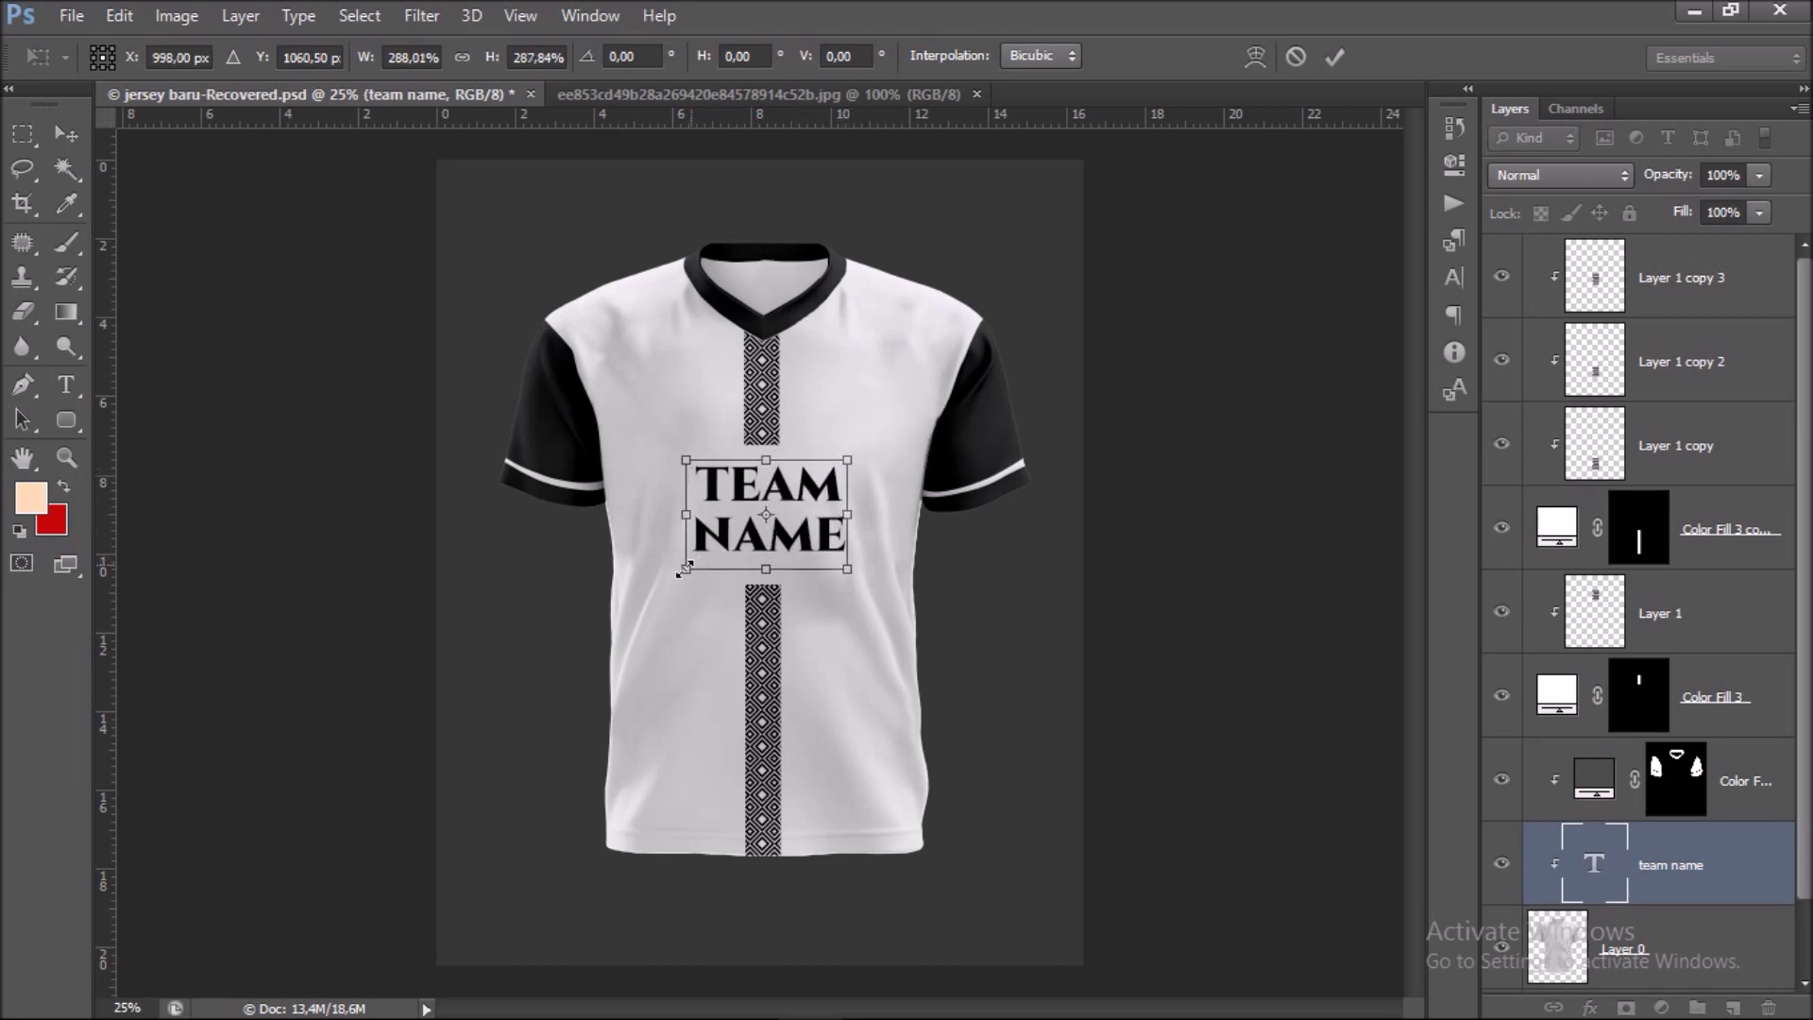
key(Return)
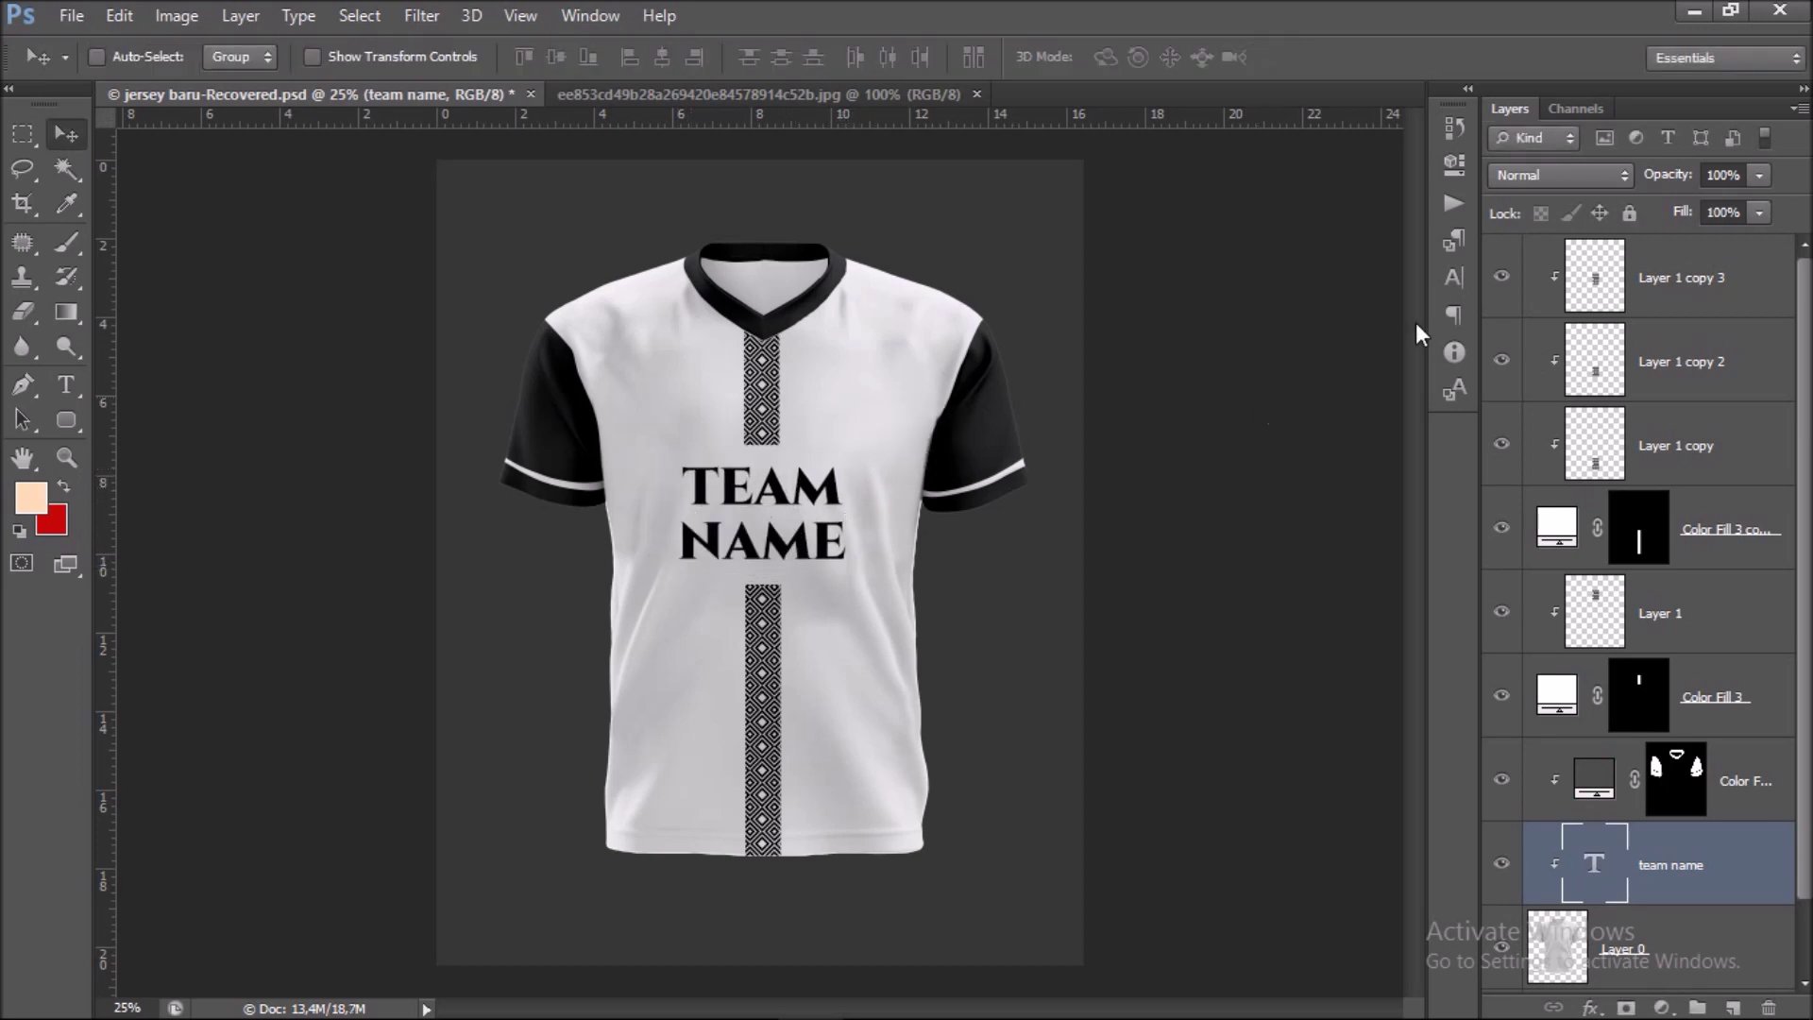
click(1464, 276)
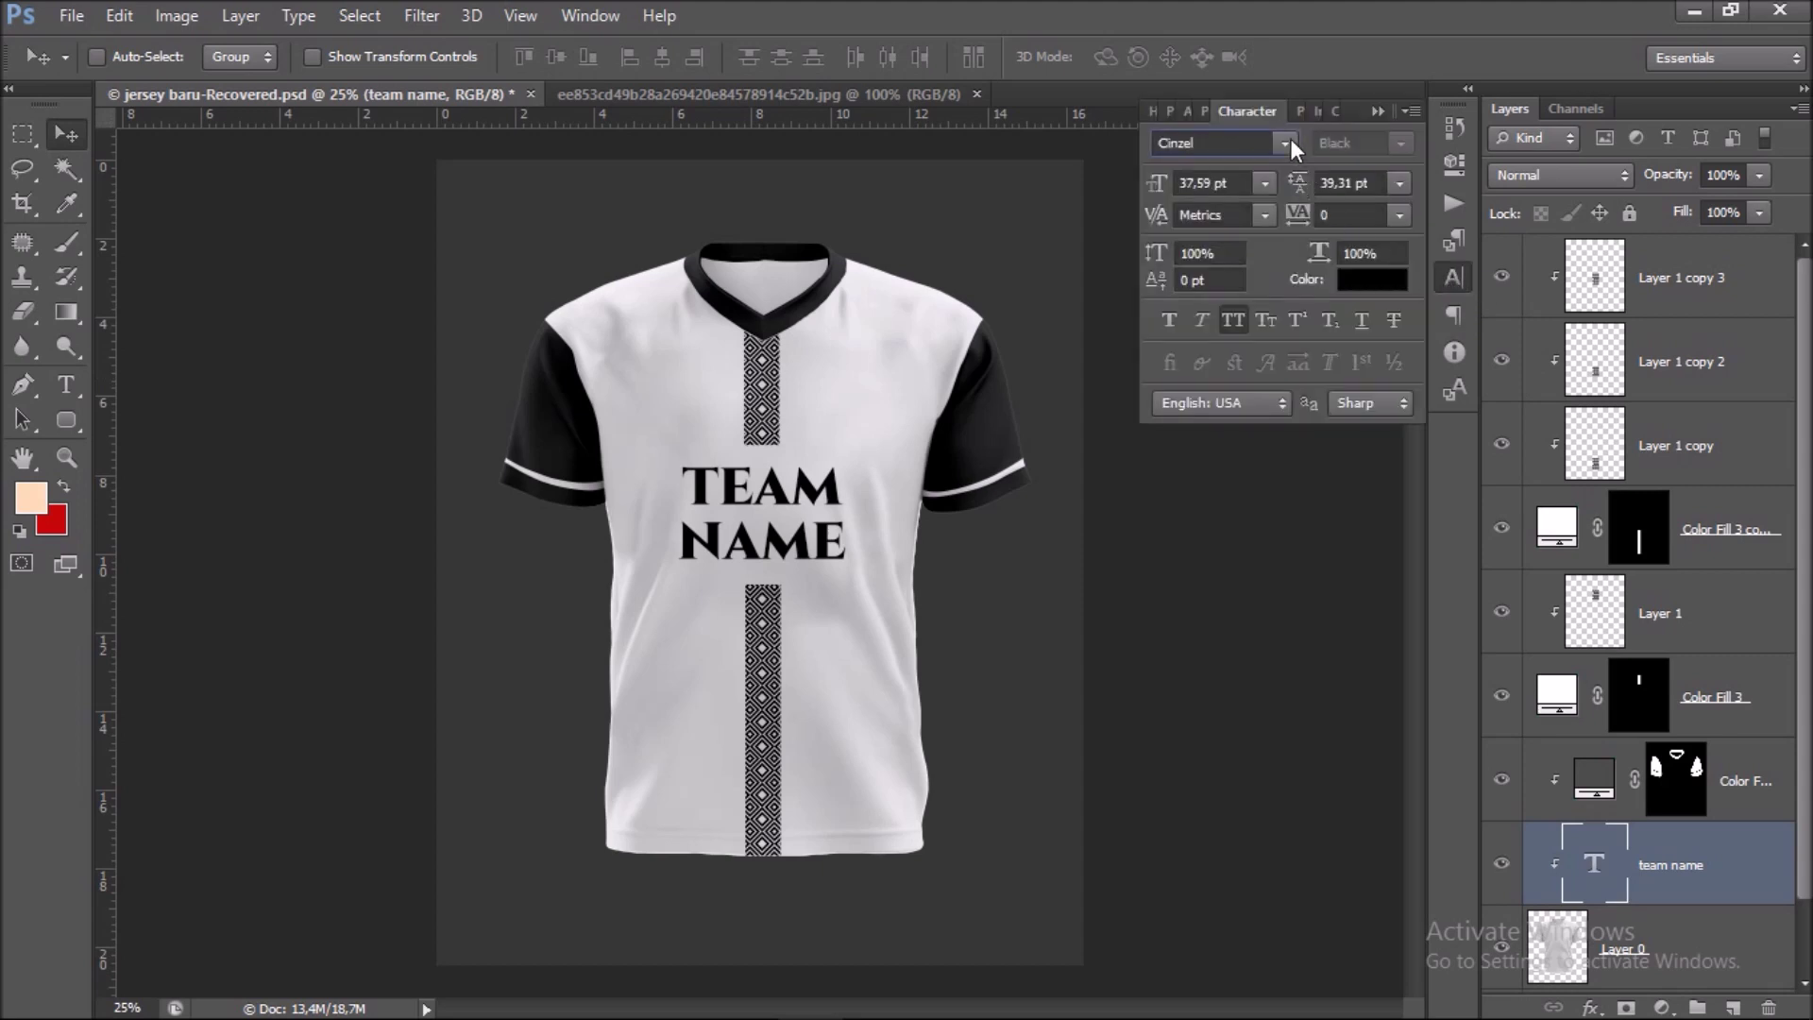
Change the TEAM NAME font from Cinzel to Davida Bd BT.
click(1289, 139)
scroll(1417, 274, up, 3)
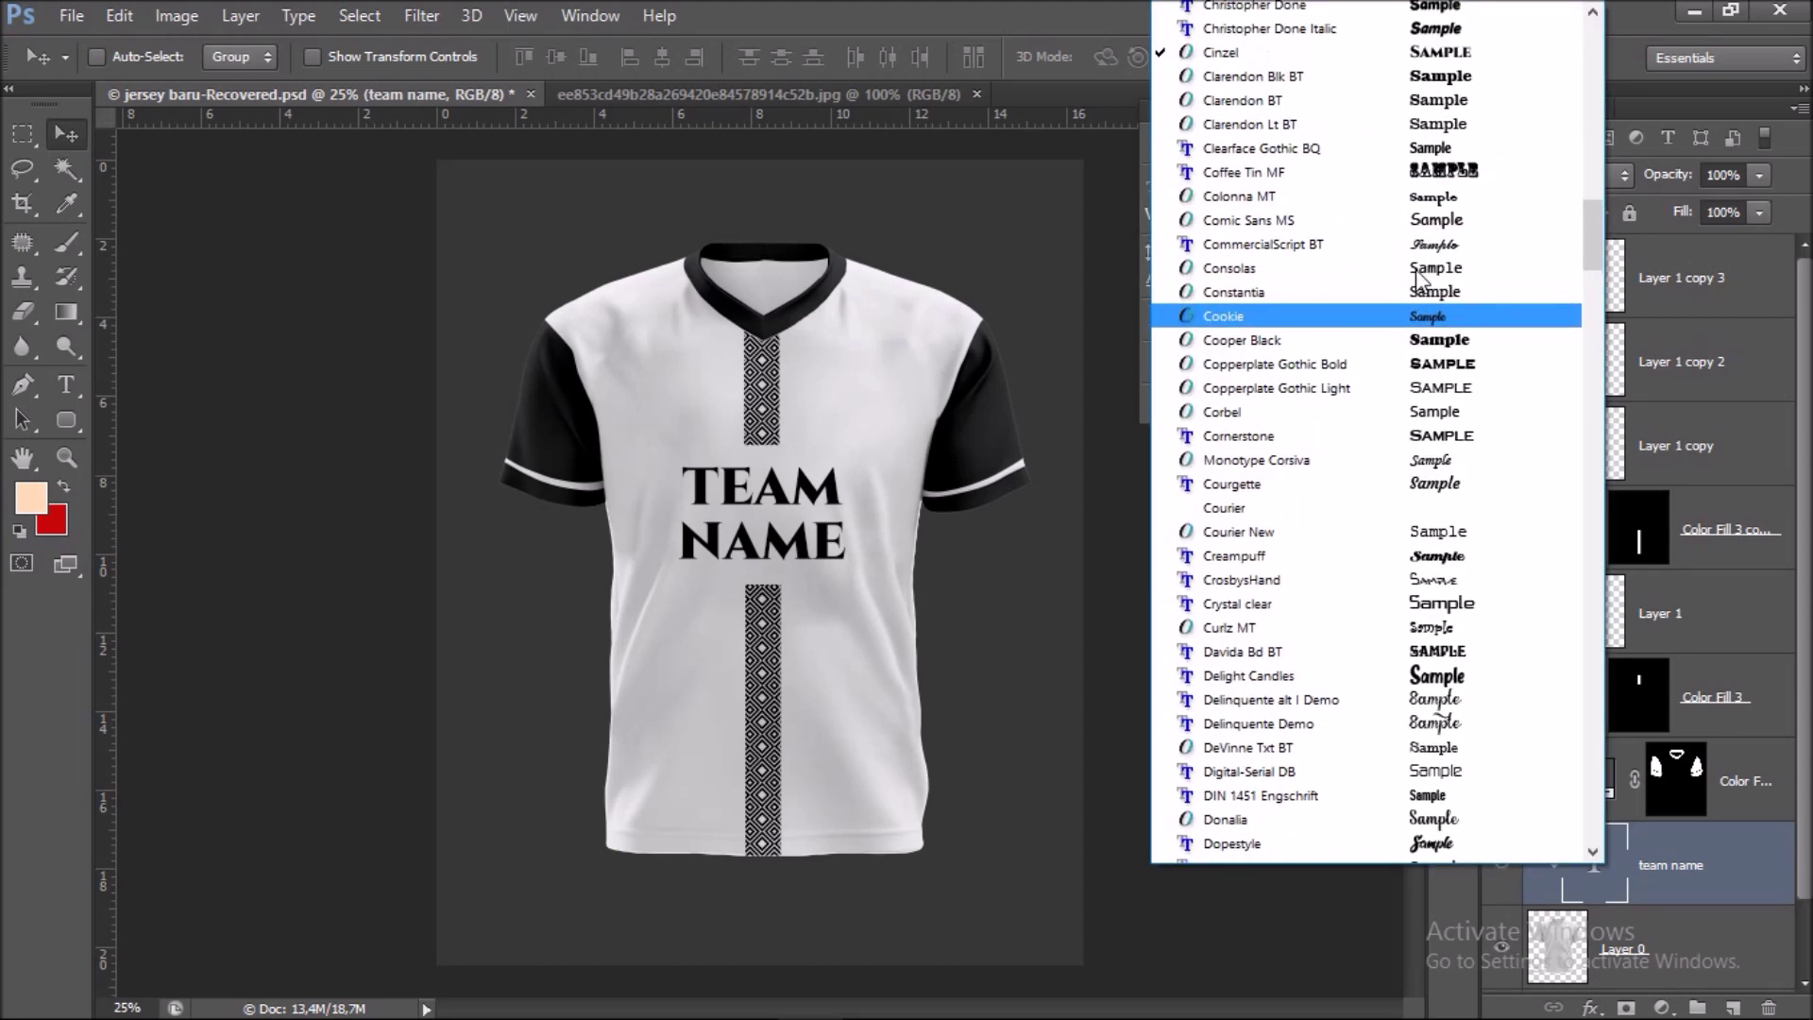
scroll(1416, 276, down, 3)
scroll(1417, 279, down, 2)
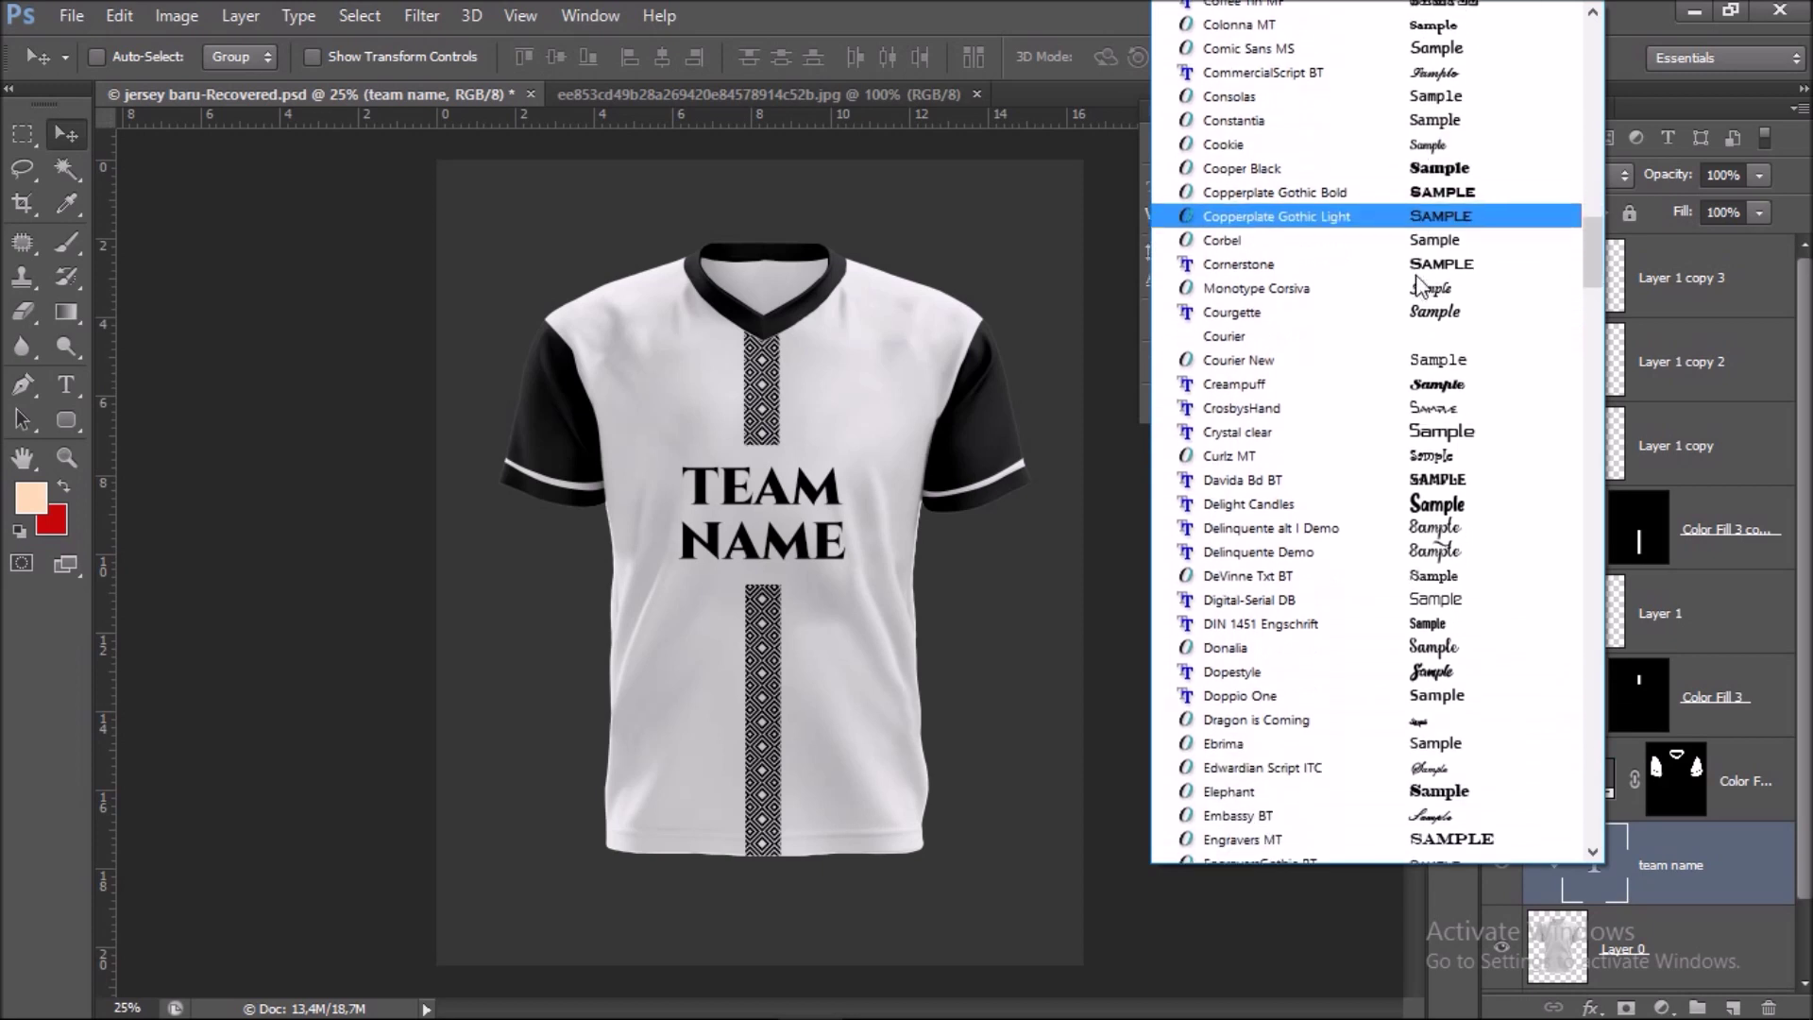
click(1408, 477)
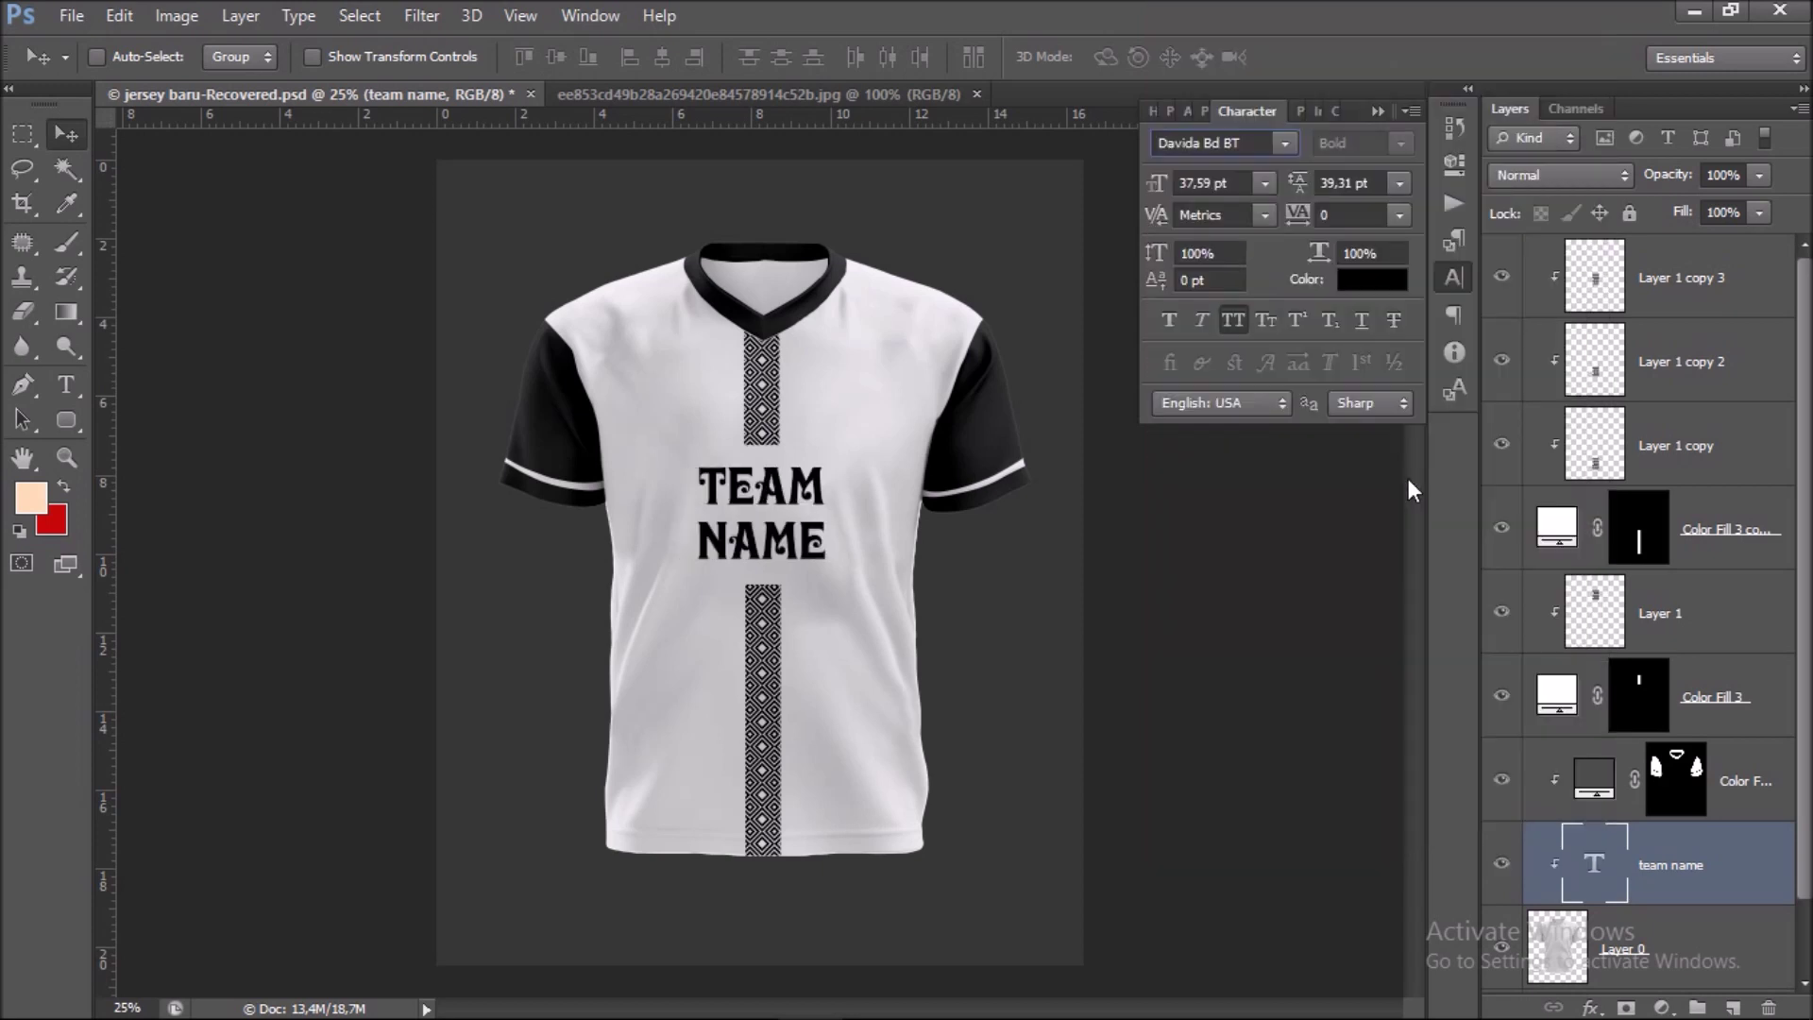
click(1383, 111)
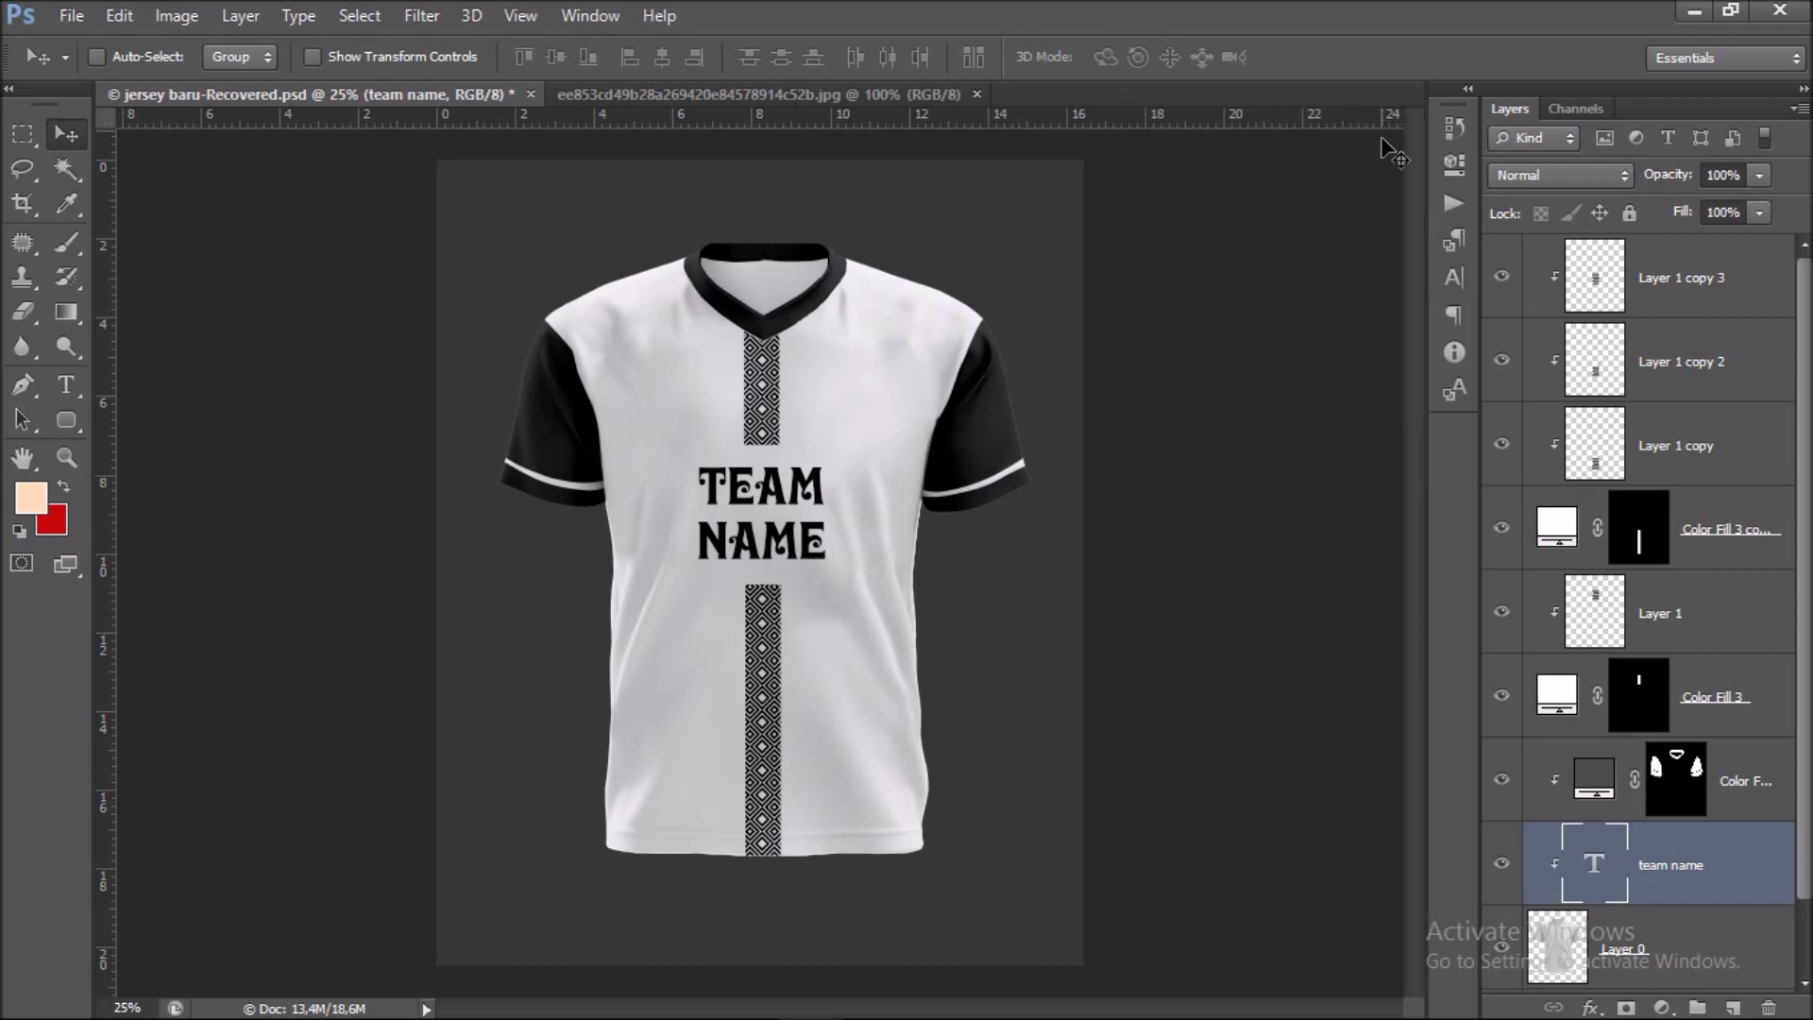
click(1453, 276)
Set the TEAM NAME text colour to dark red 920303 after trying several hues.
click(1360, 280)
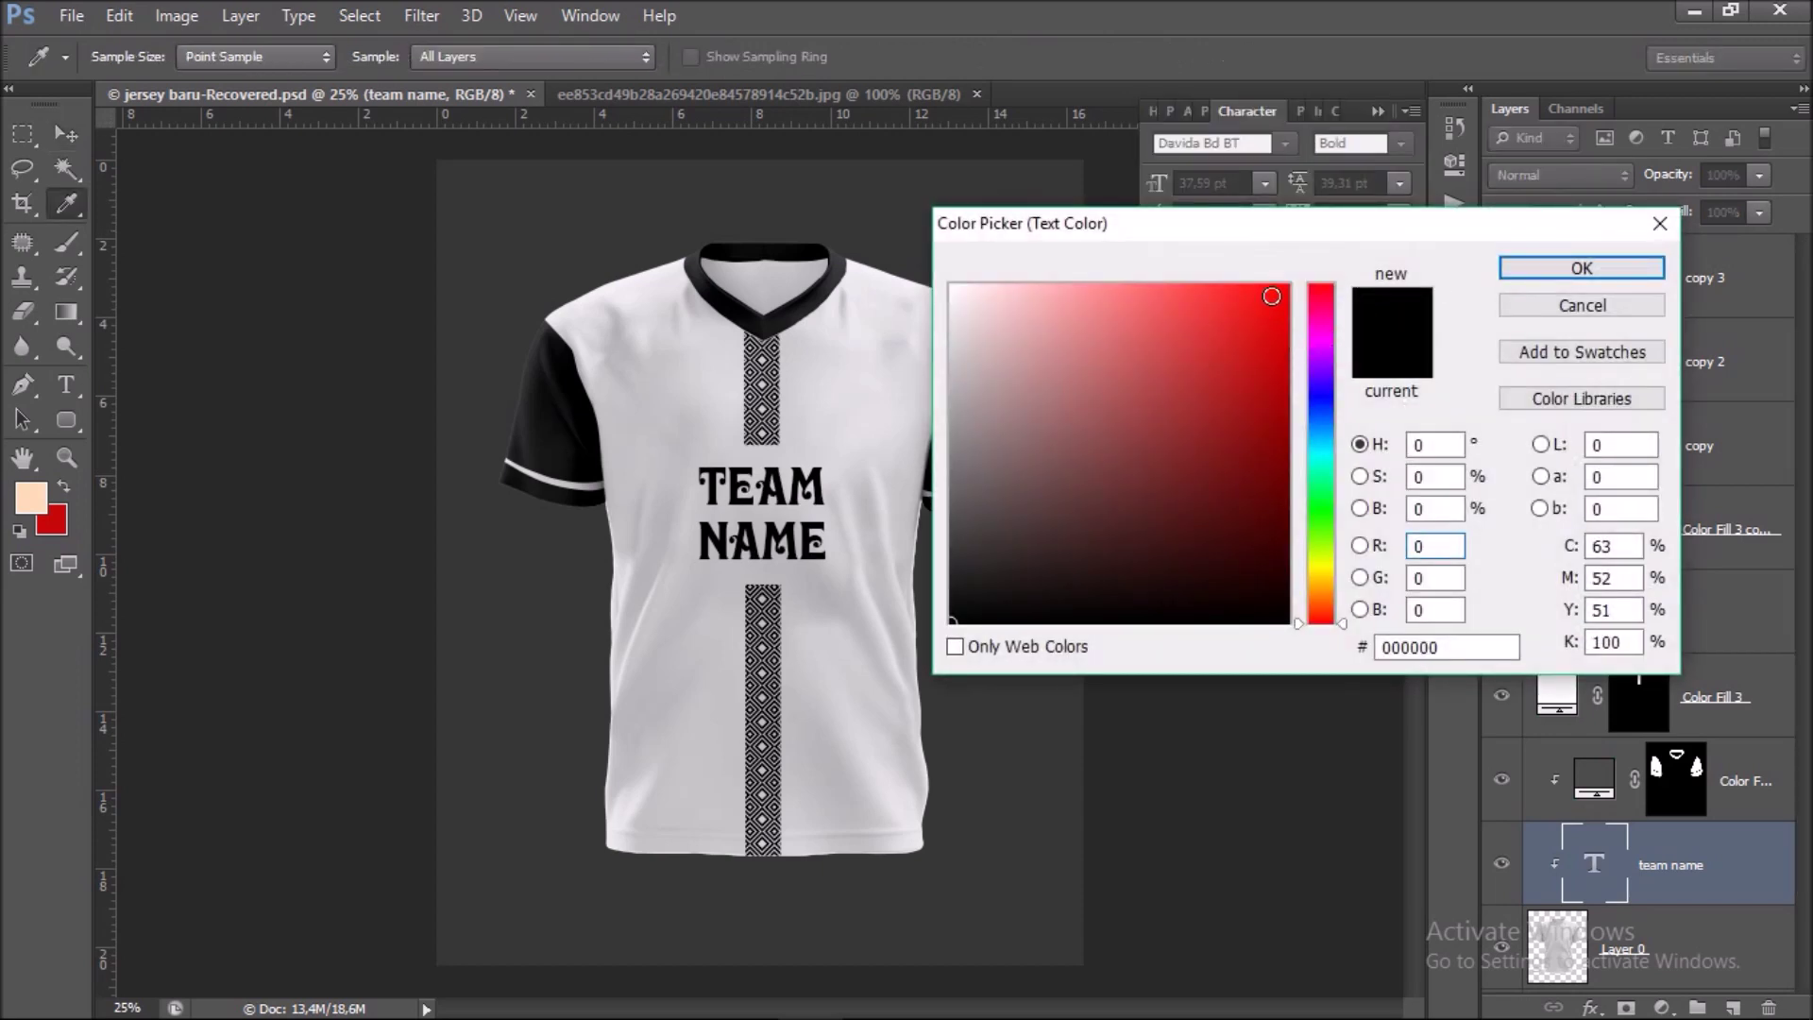
click(1263, 312)
click(1327, 390)
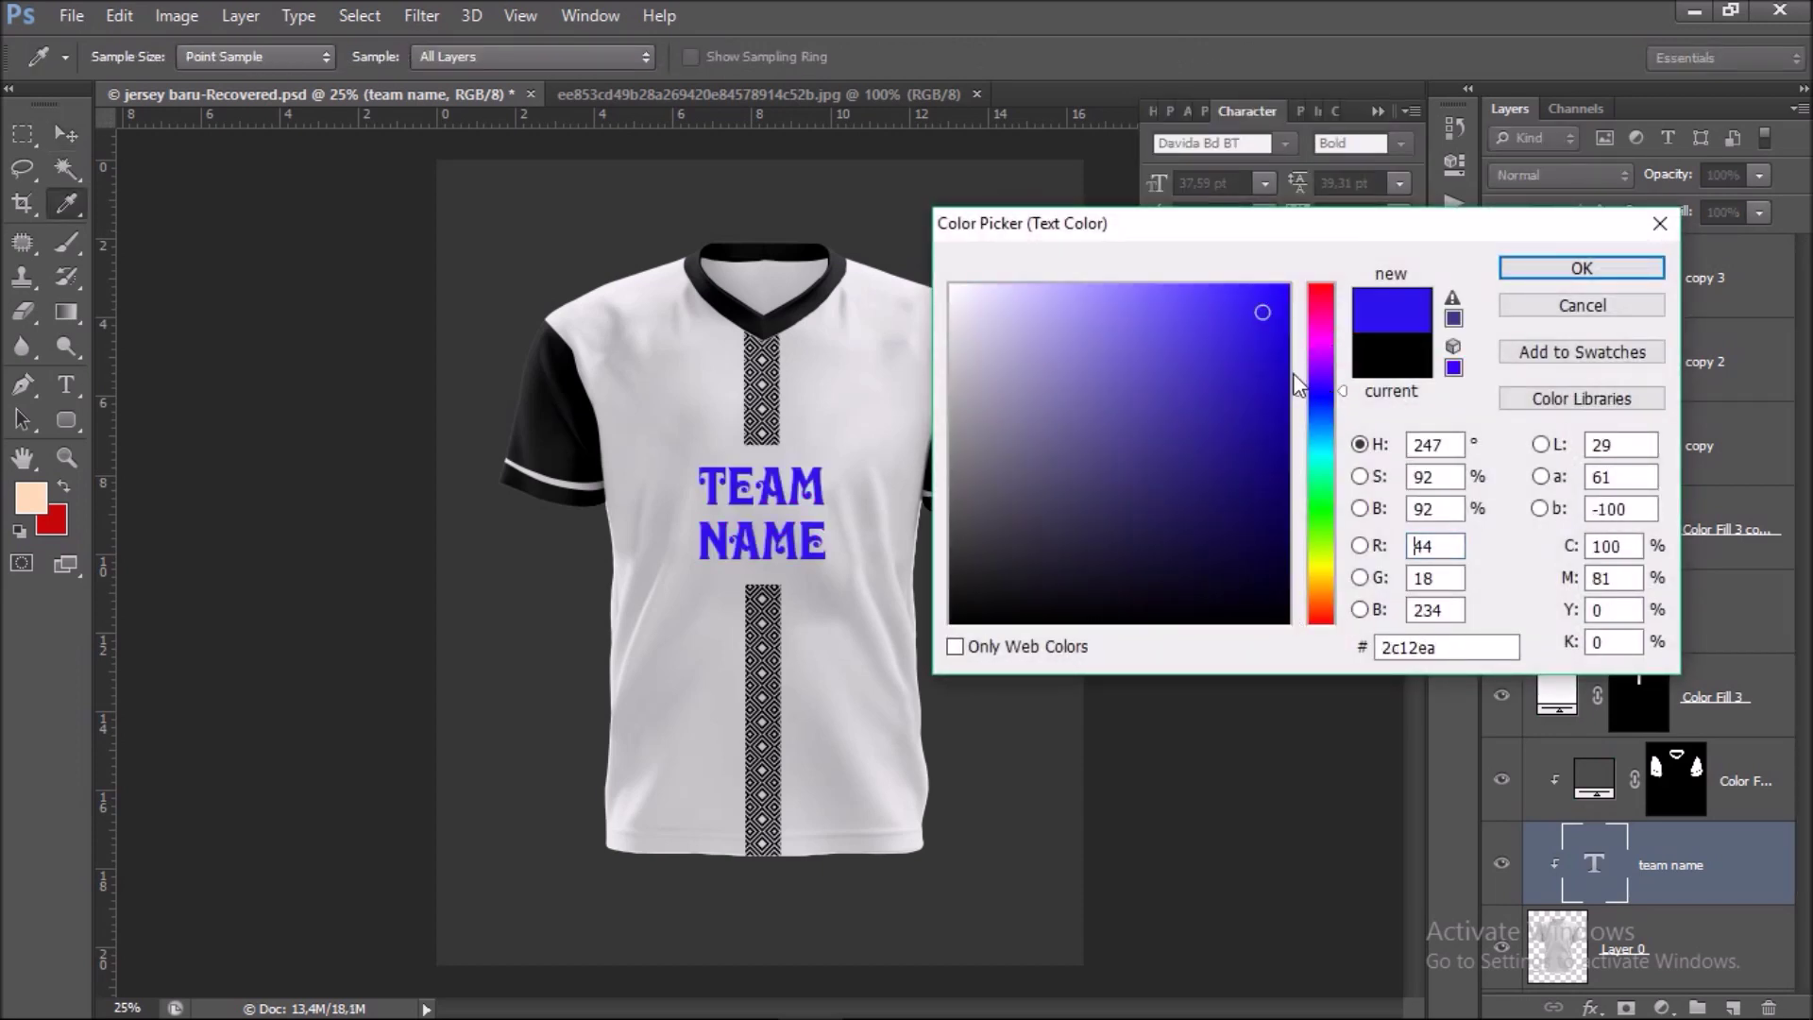
click(1273, 397)
drag(1320, 441, 1320, 445)
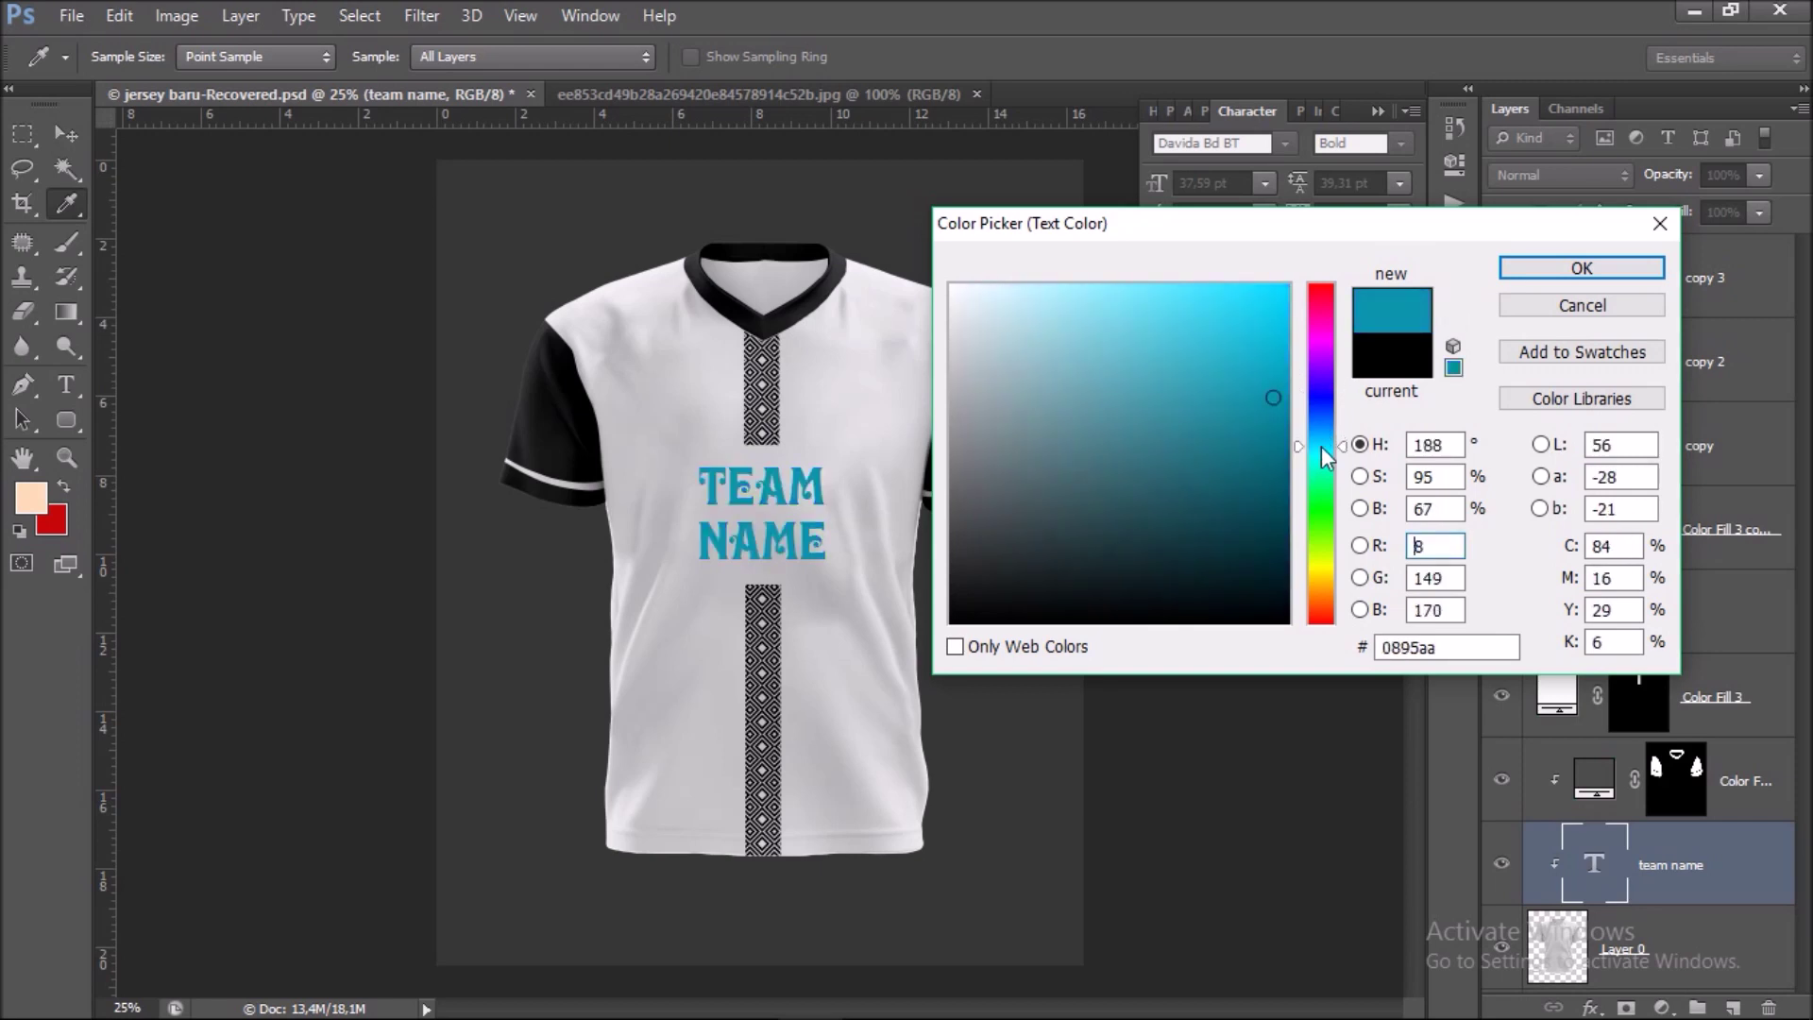
click(1318, 515)
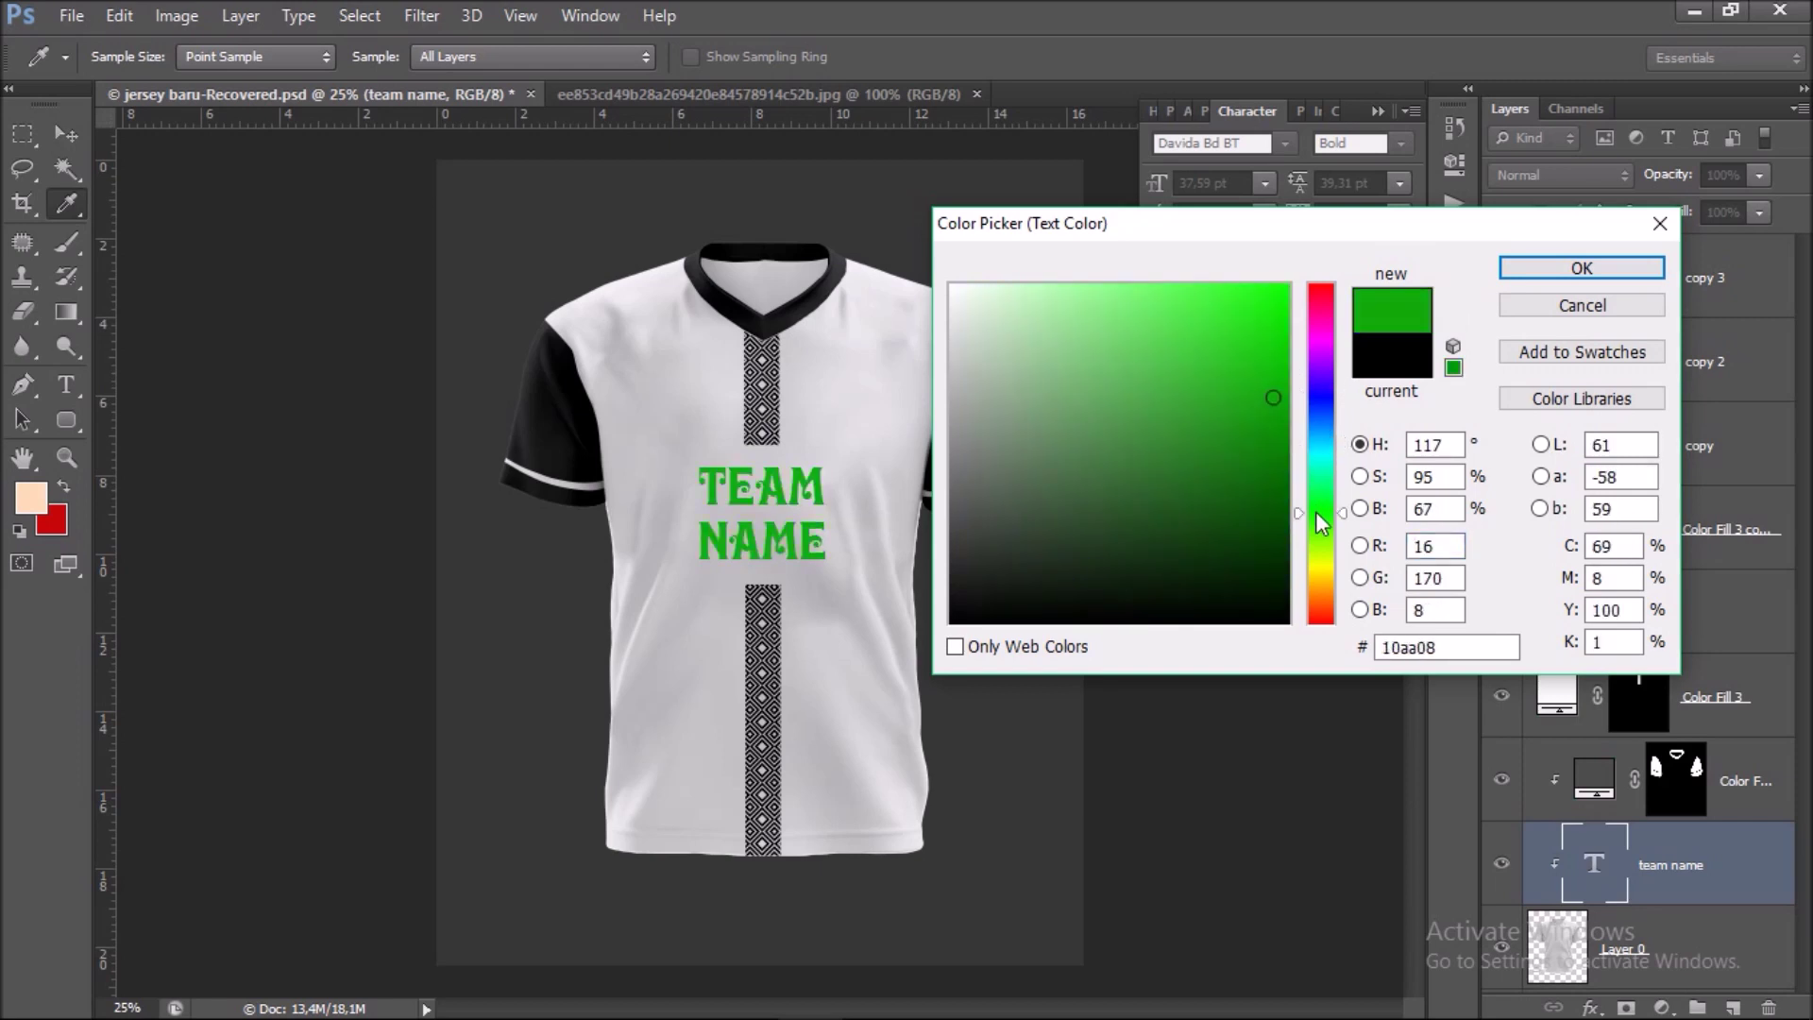
click(1318, 294)
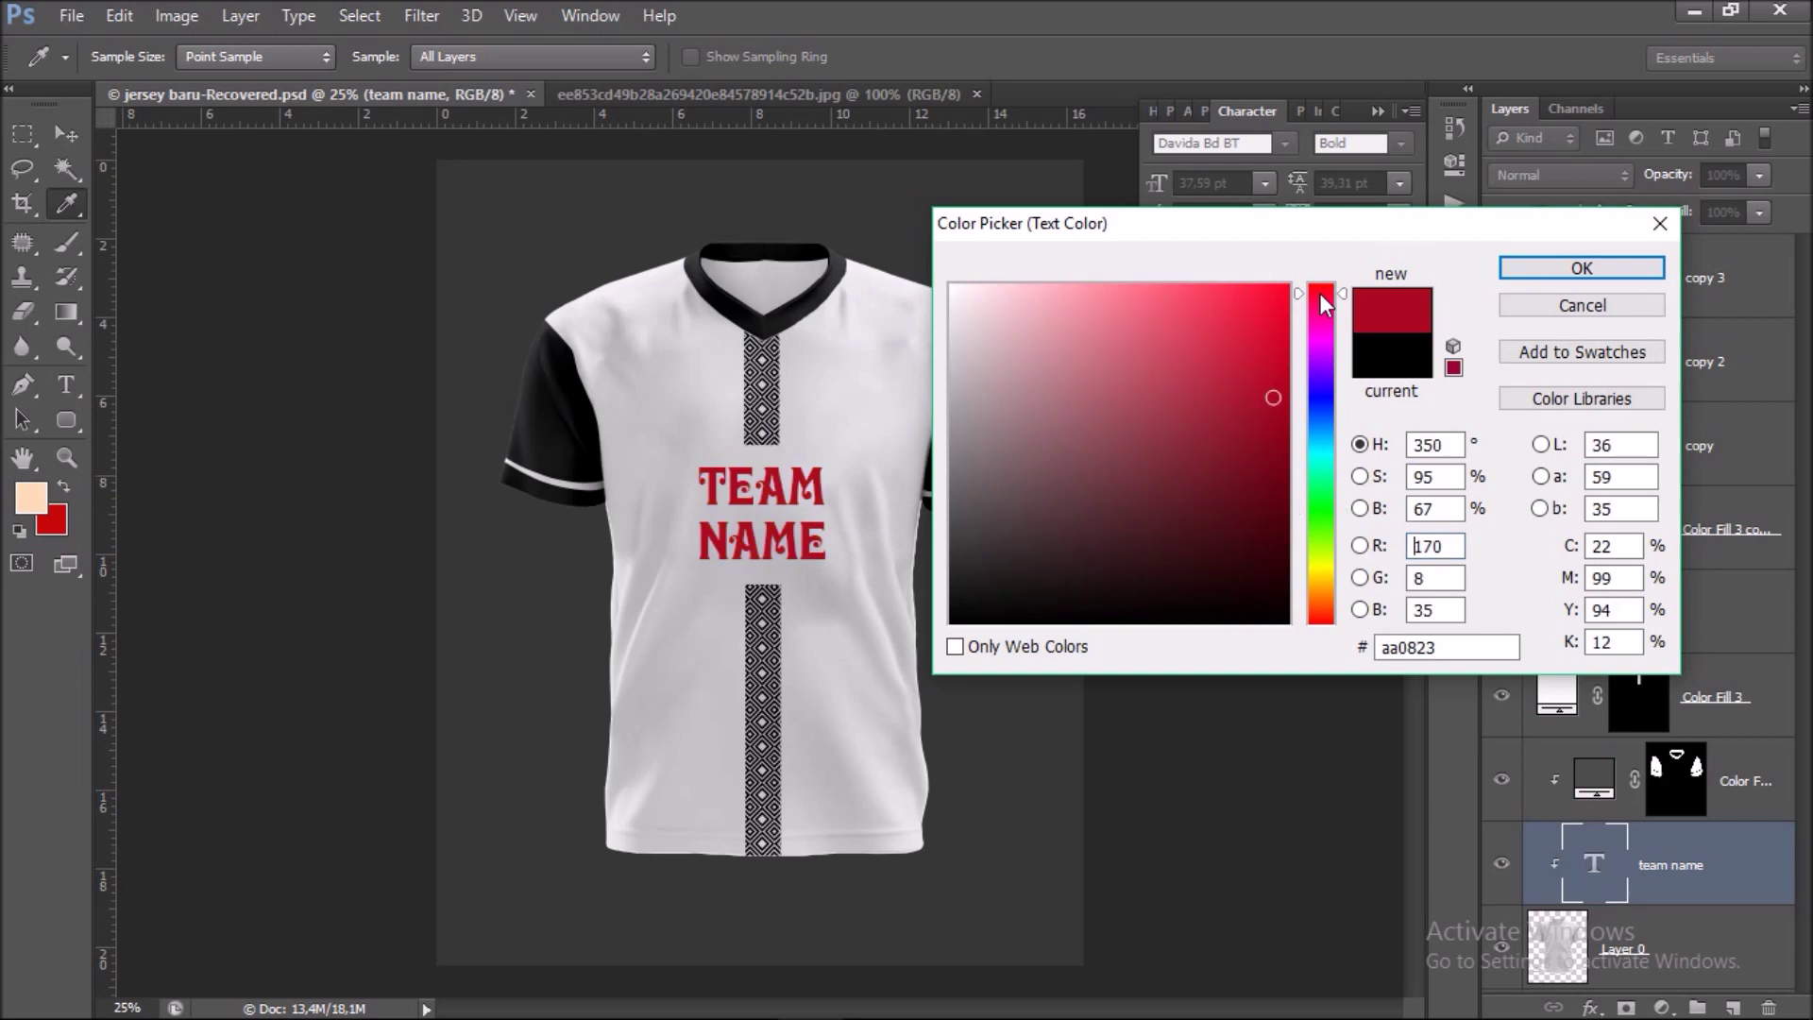
drag(1320, 614, 1319, 650)
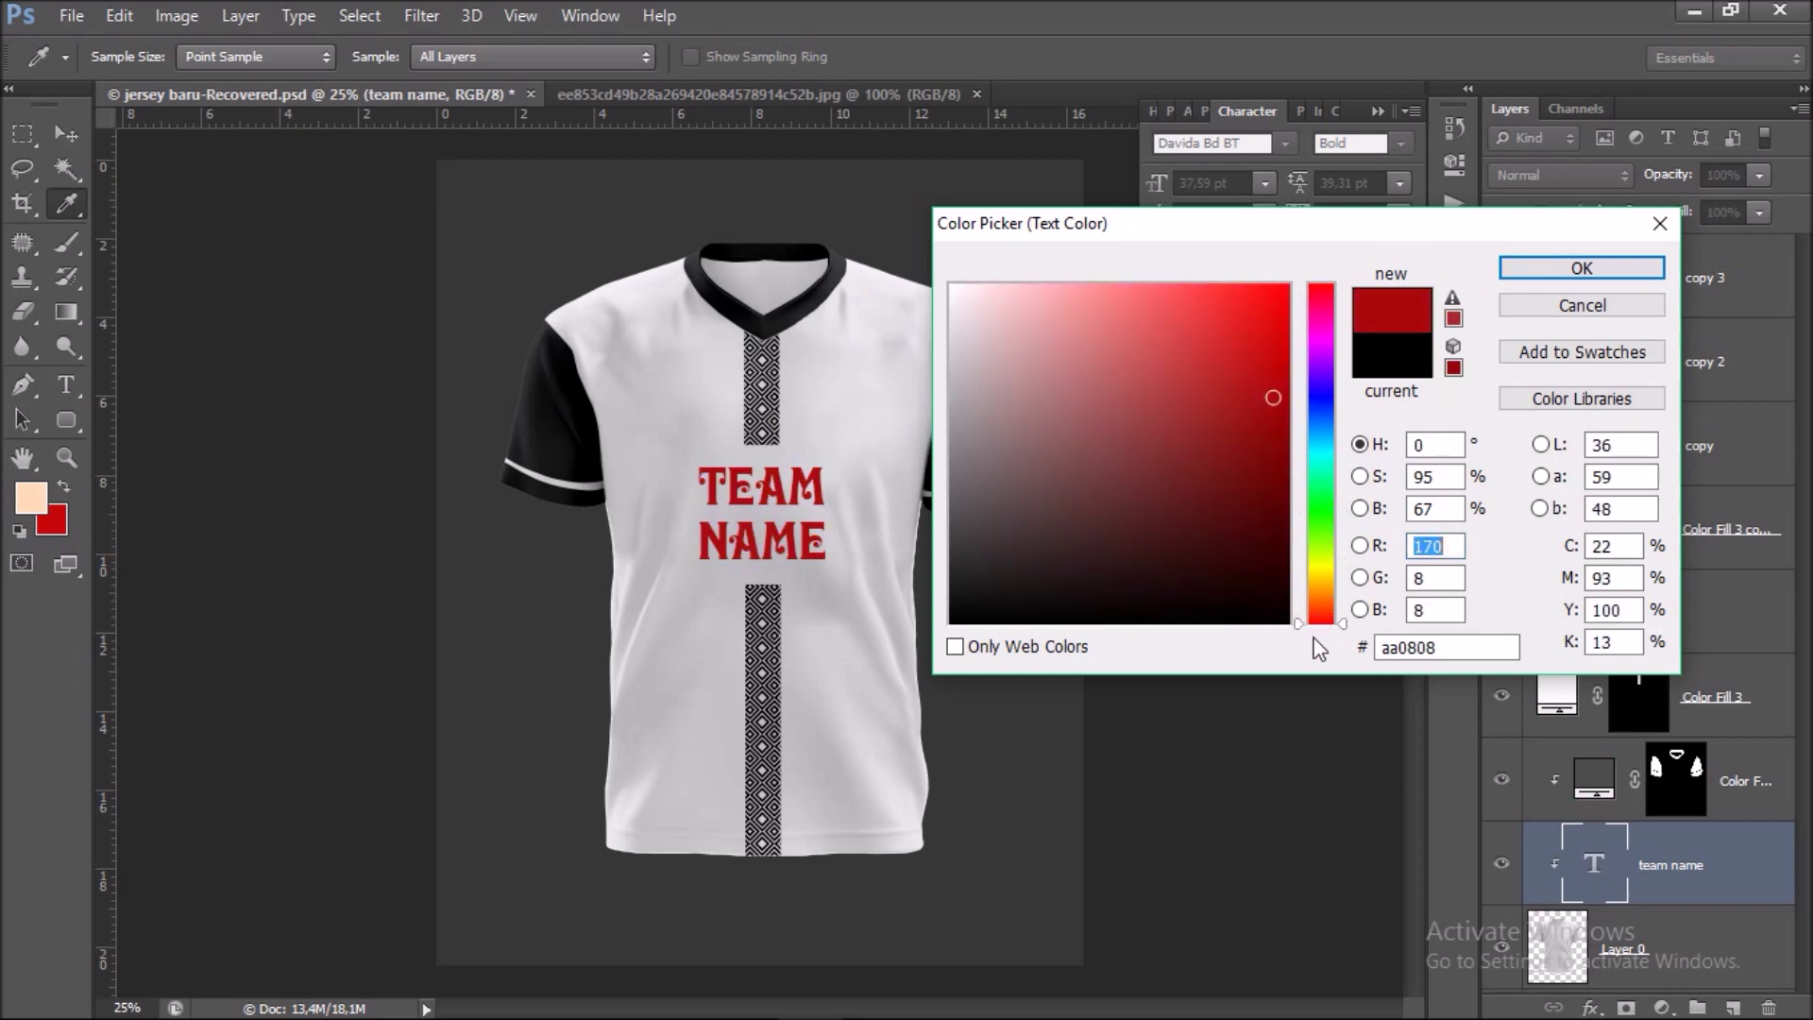
click(1283, 426)
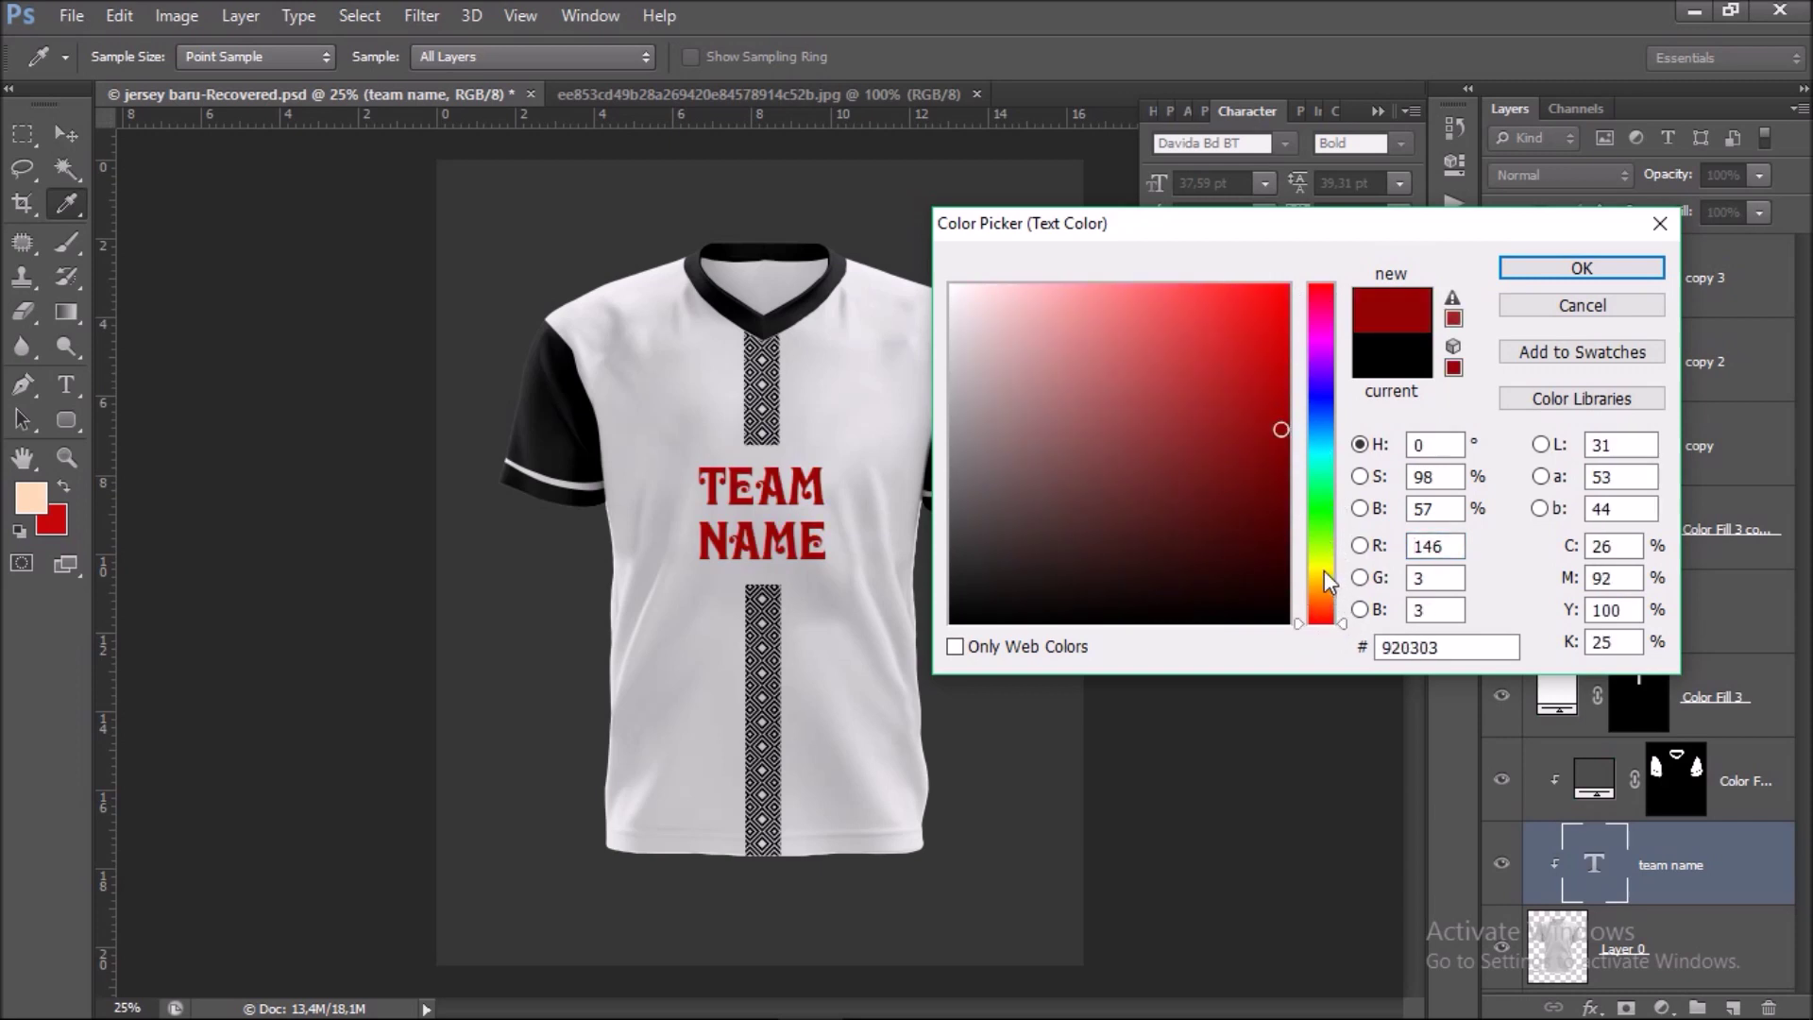
click(1322, 568)
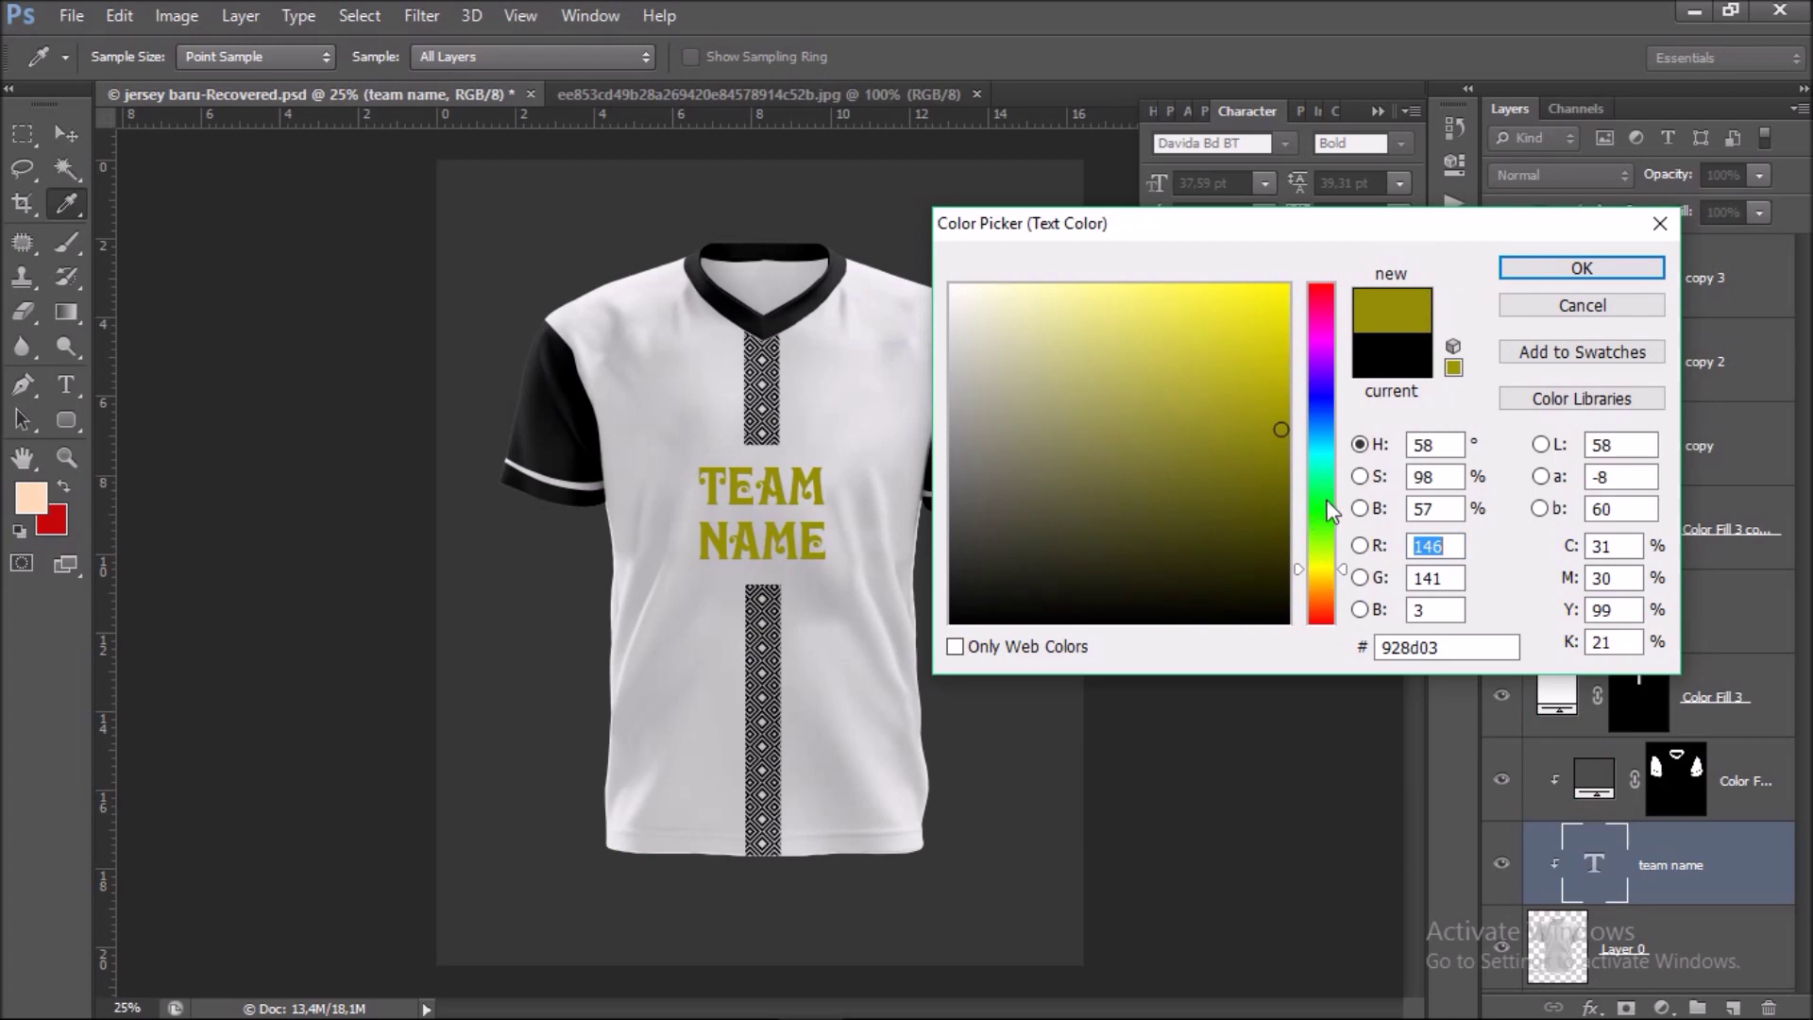
drag(1327, 587, 1322, 642)
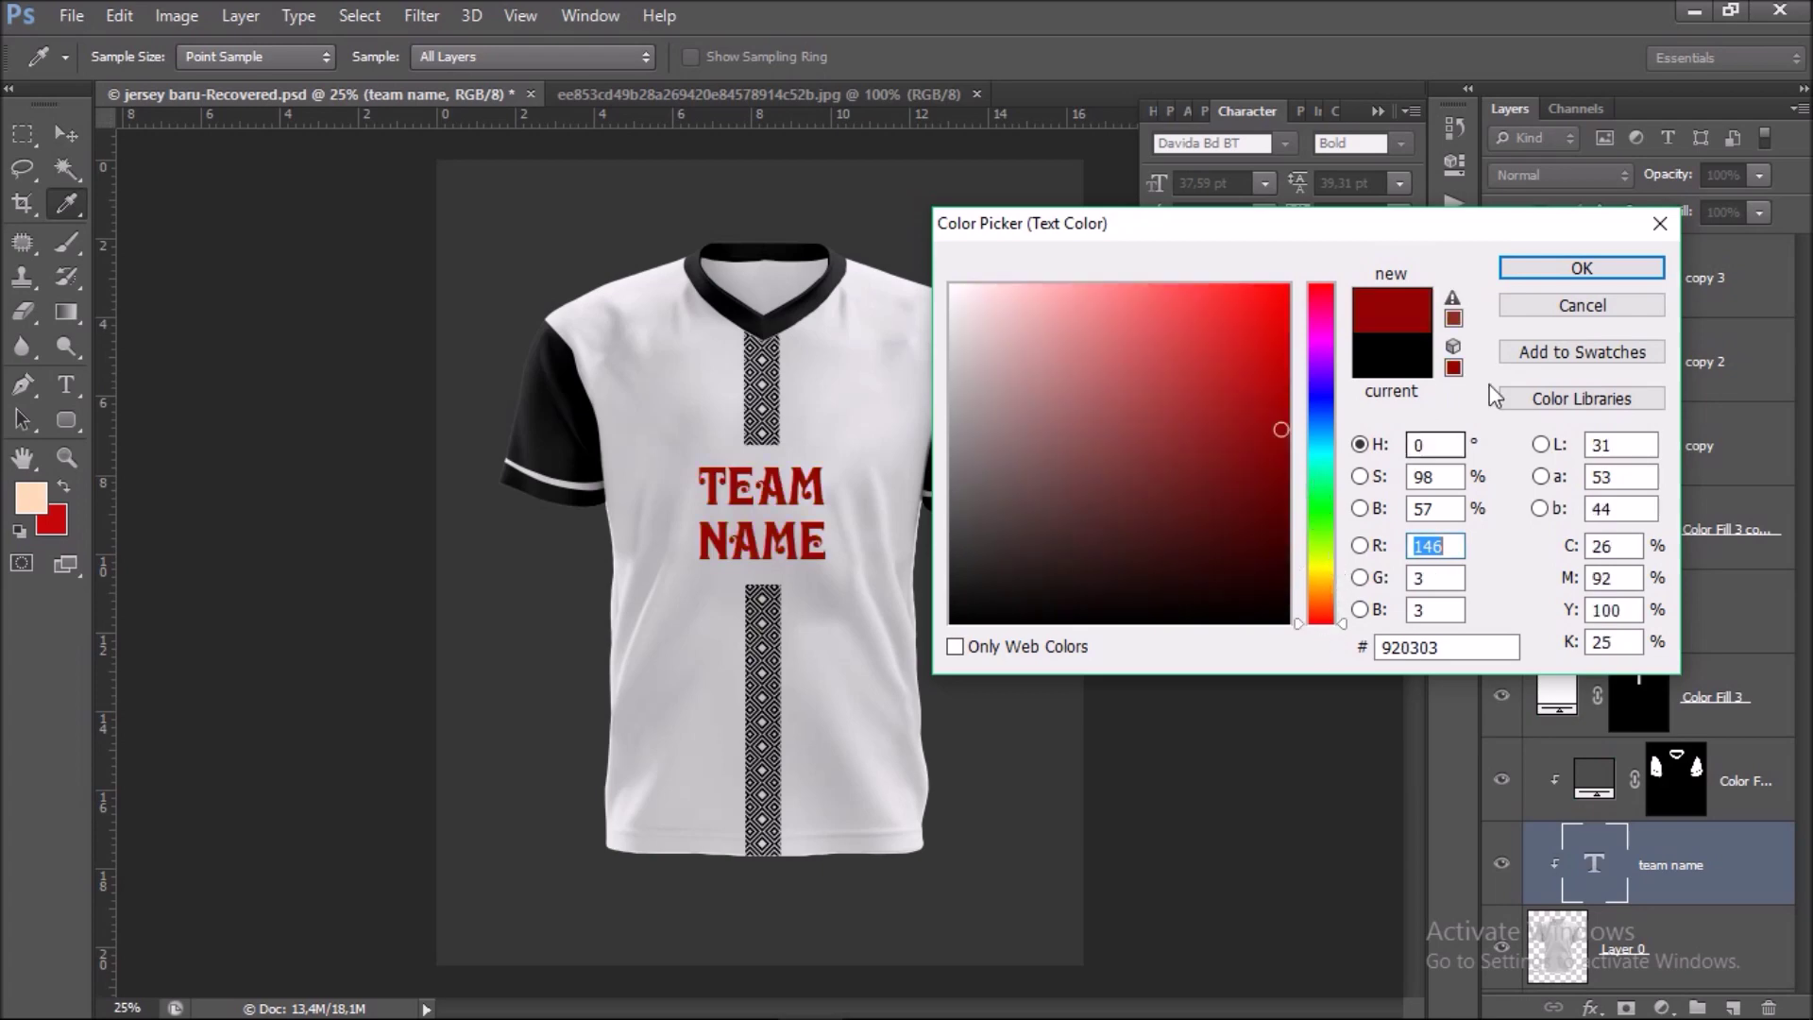
click(1575, 272)
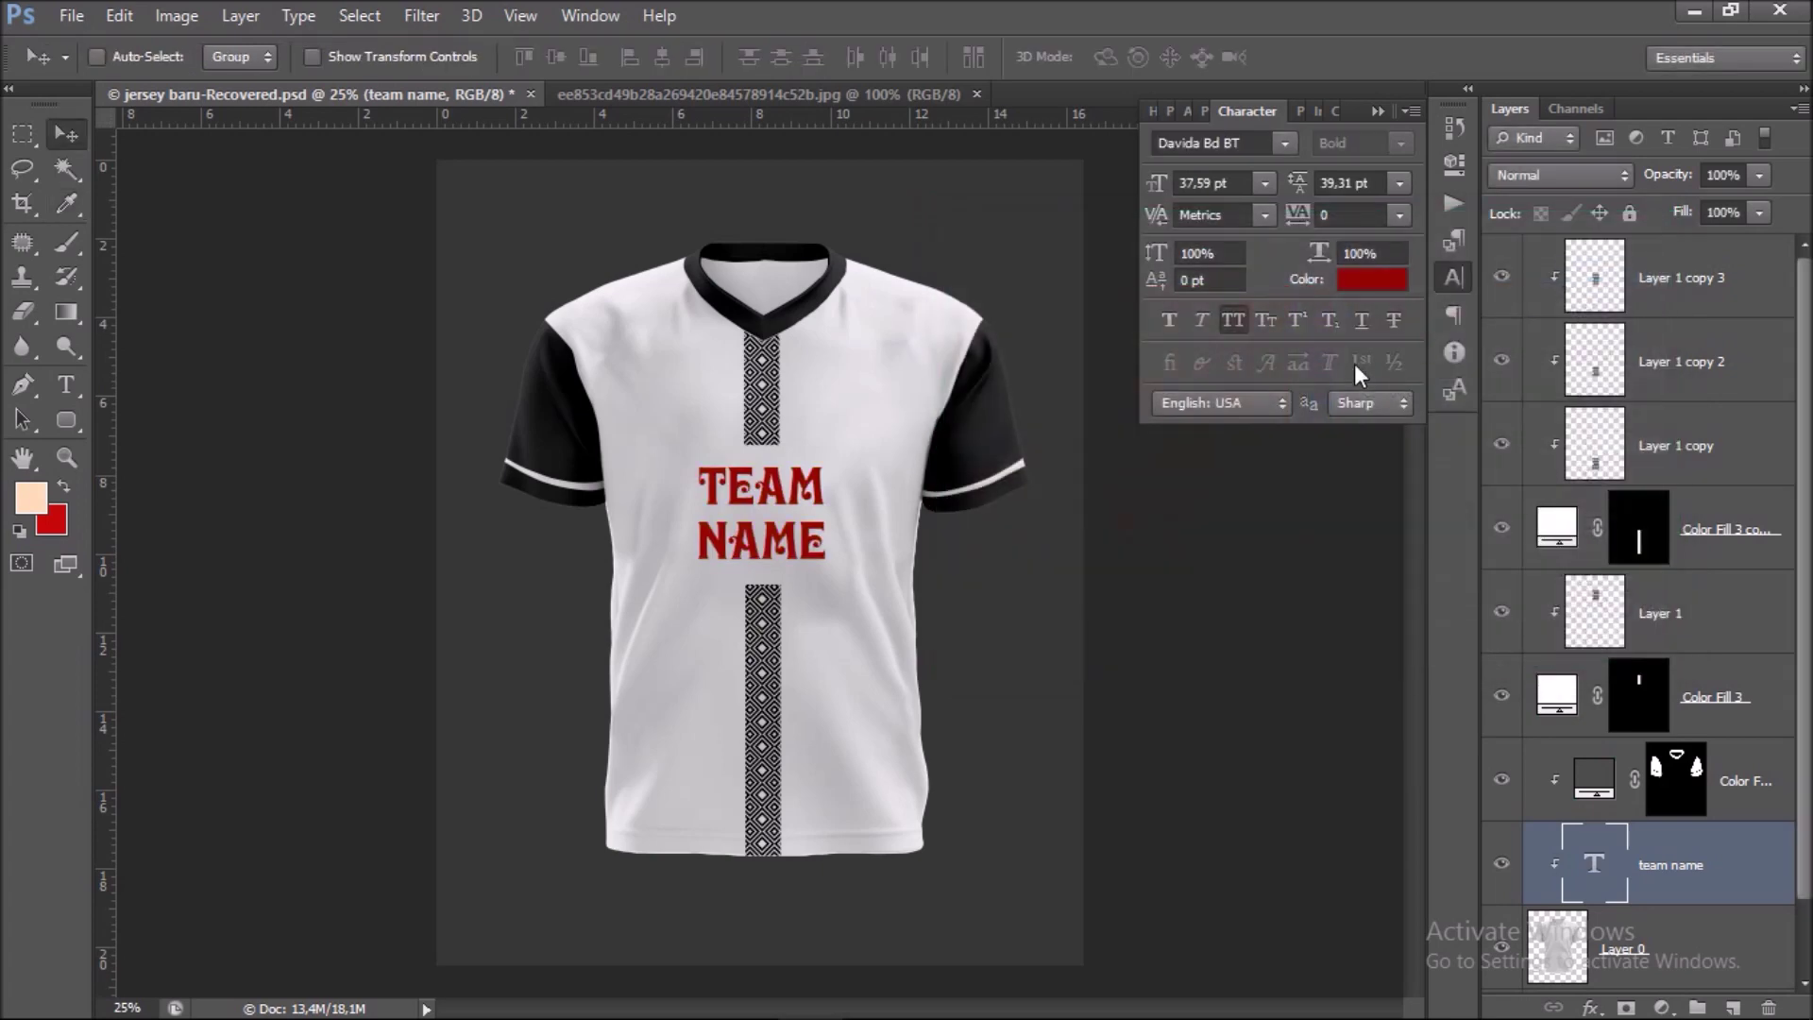
Close the Character panel and zoom in to check the red lettering.
key(ctrl+plus)
click(1381, 112)
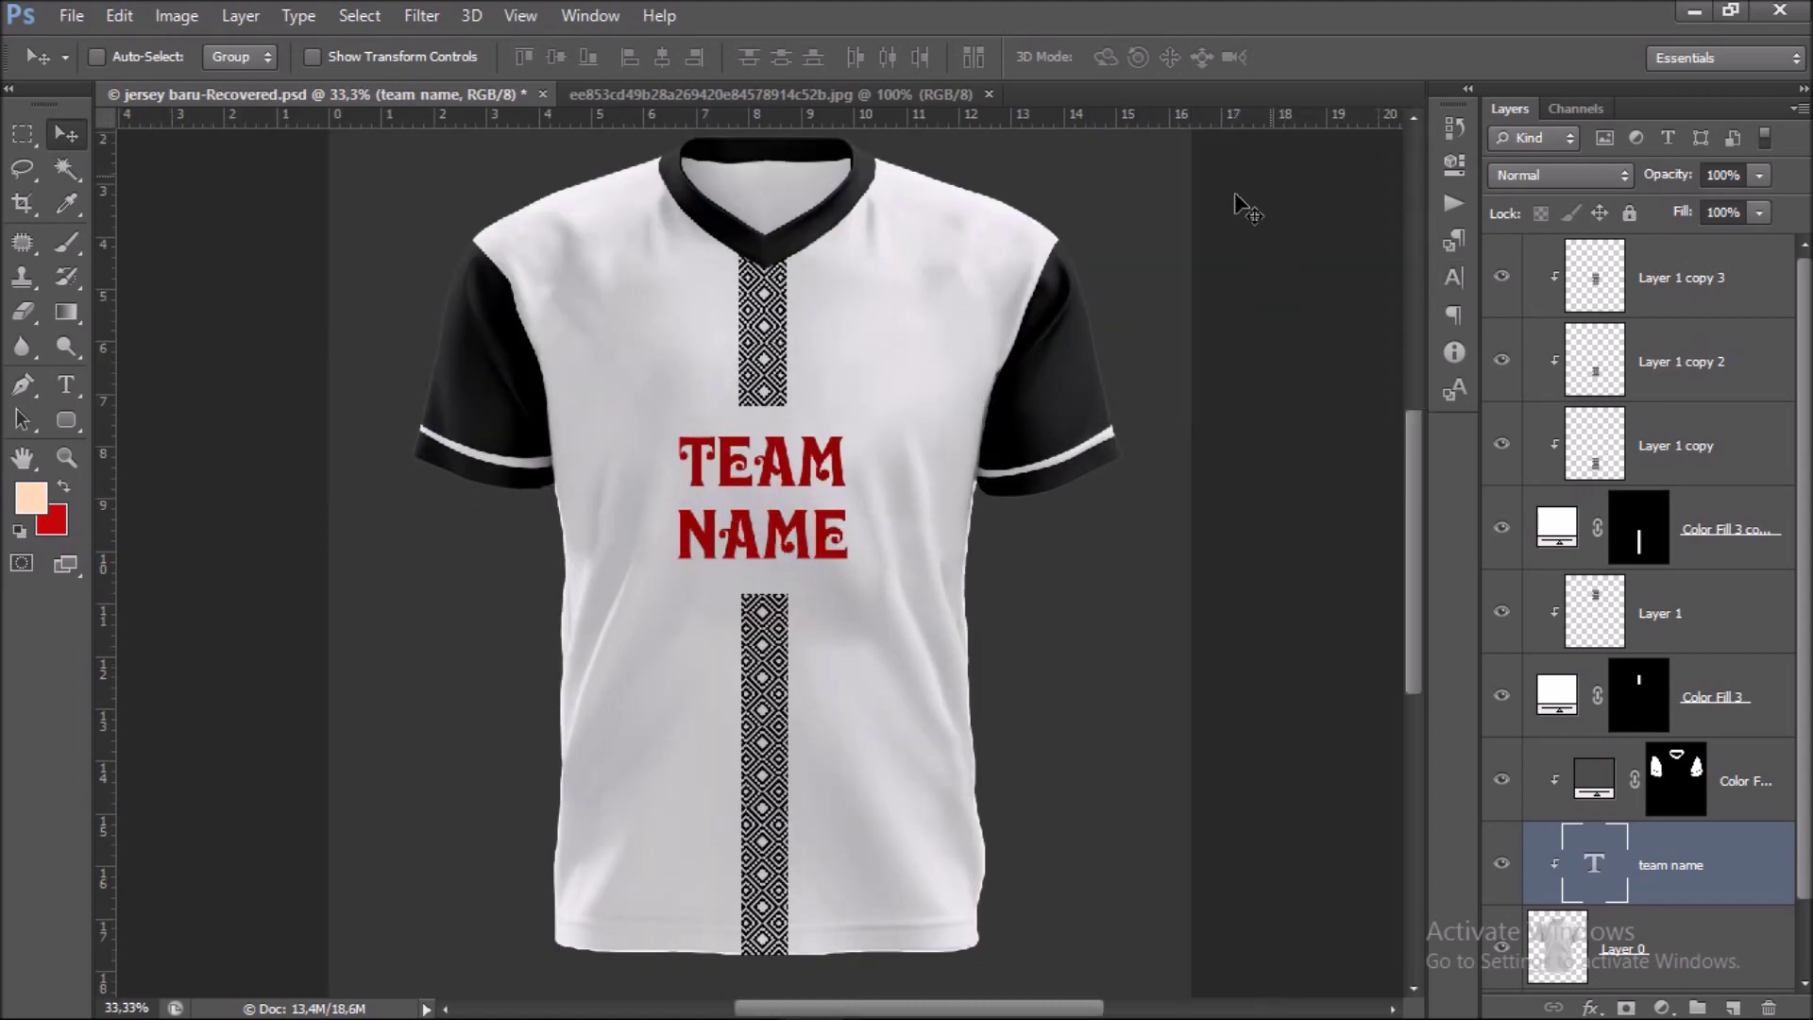
drag(951, 420, 951, 428)
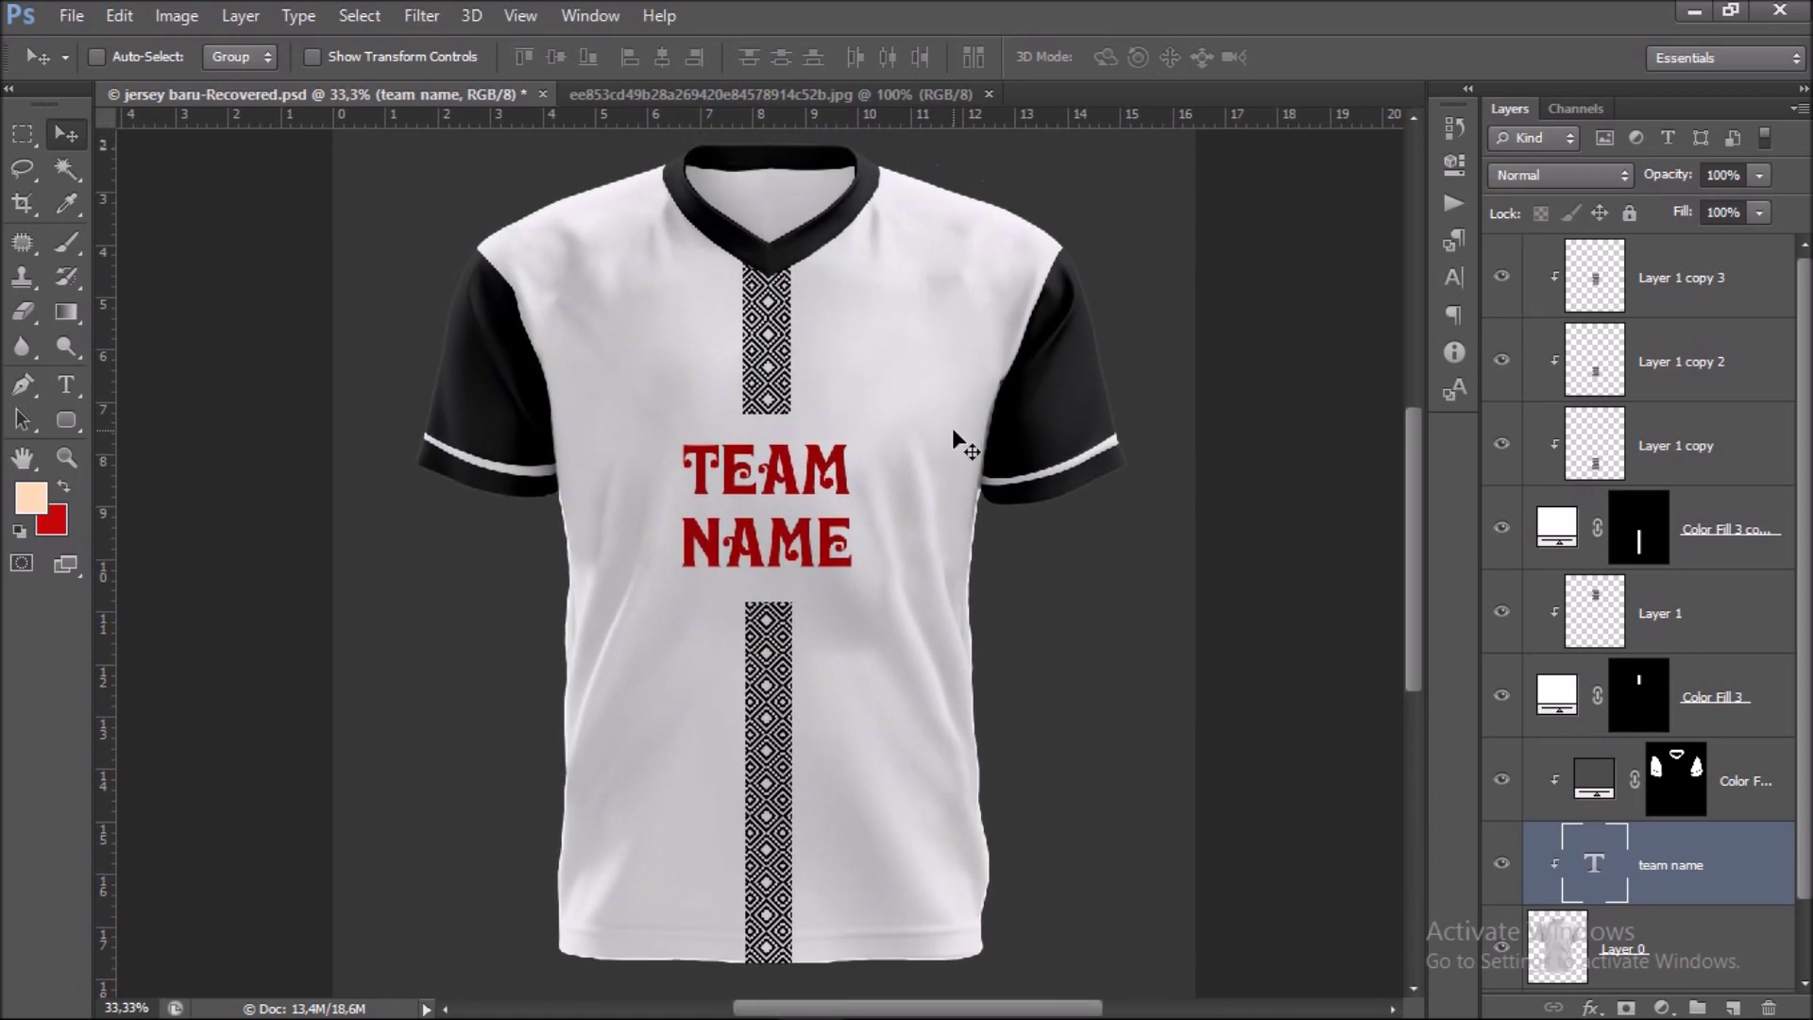
key(ctrl+plus)
key(ctrl+minus)
key(ctrl+minus)
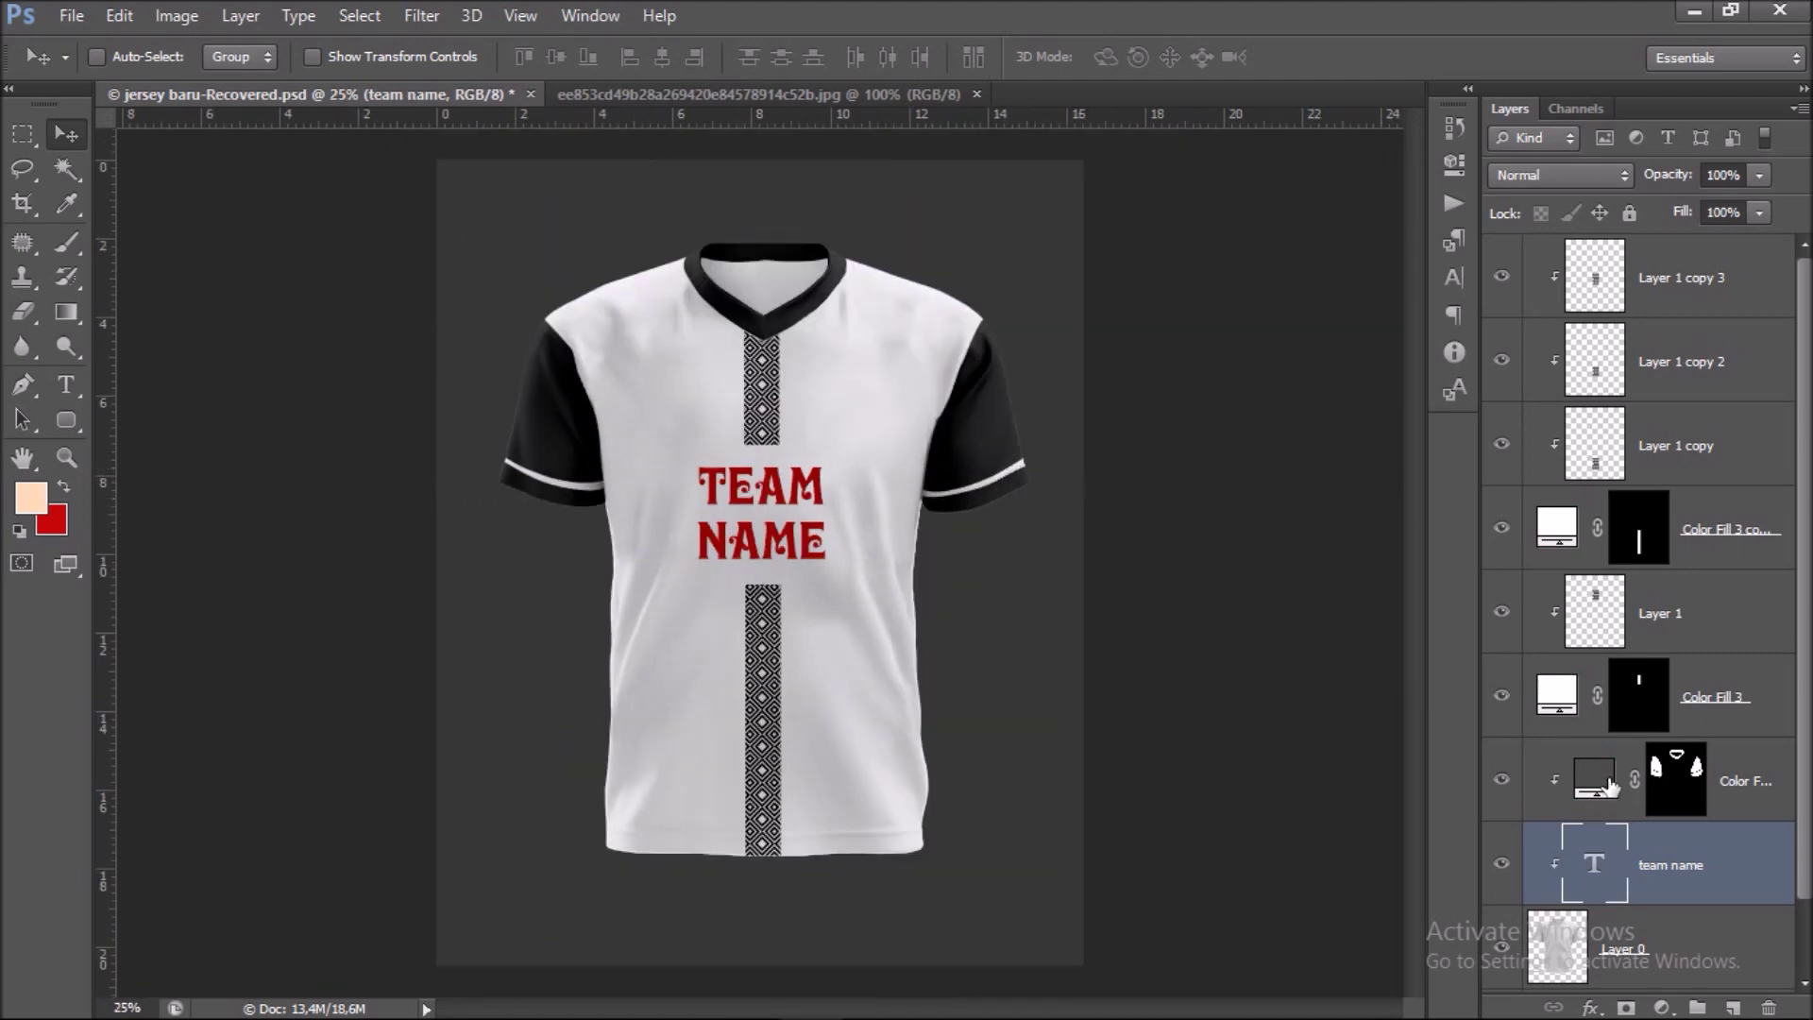
click(1677, 961)
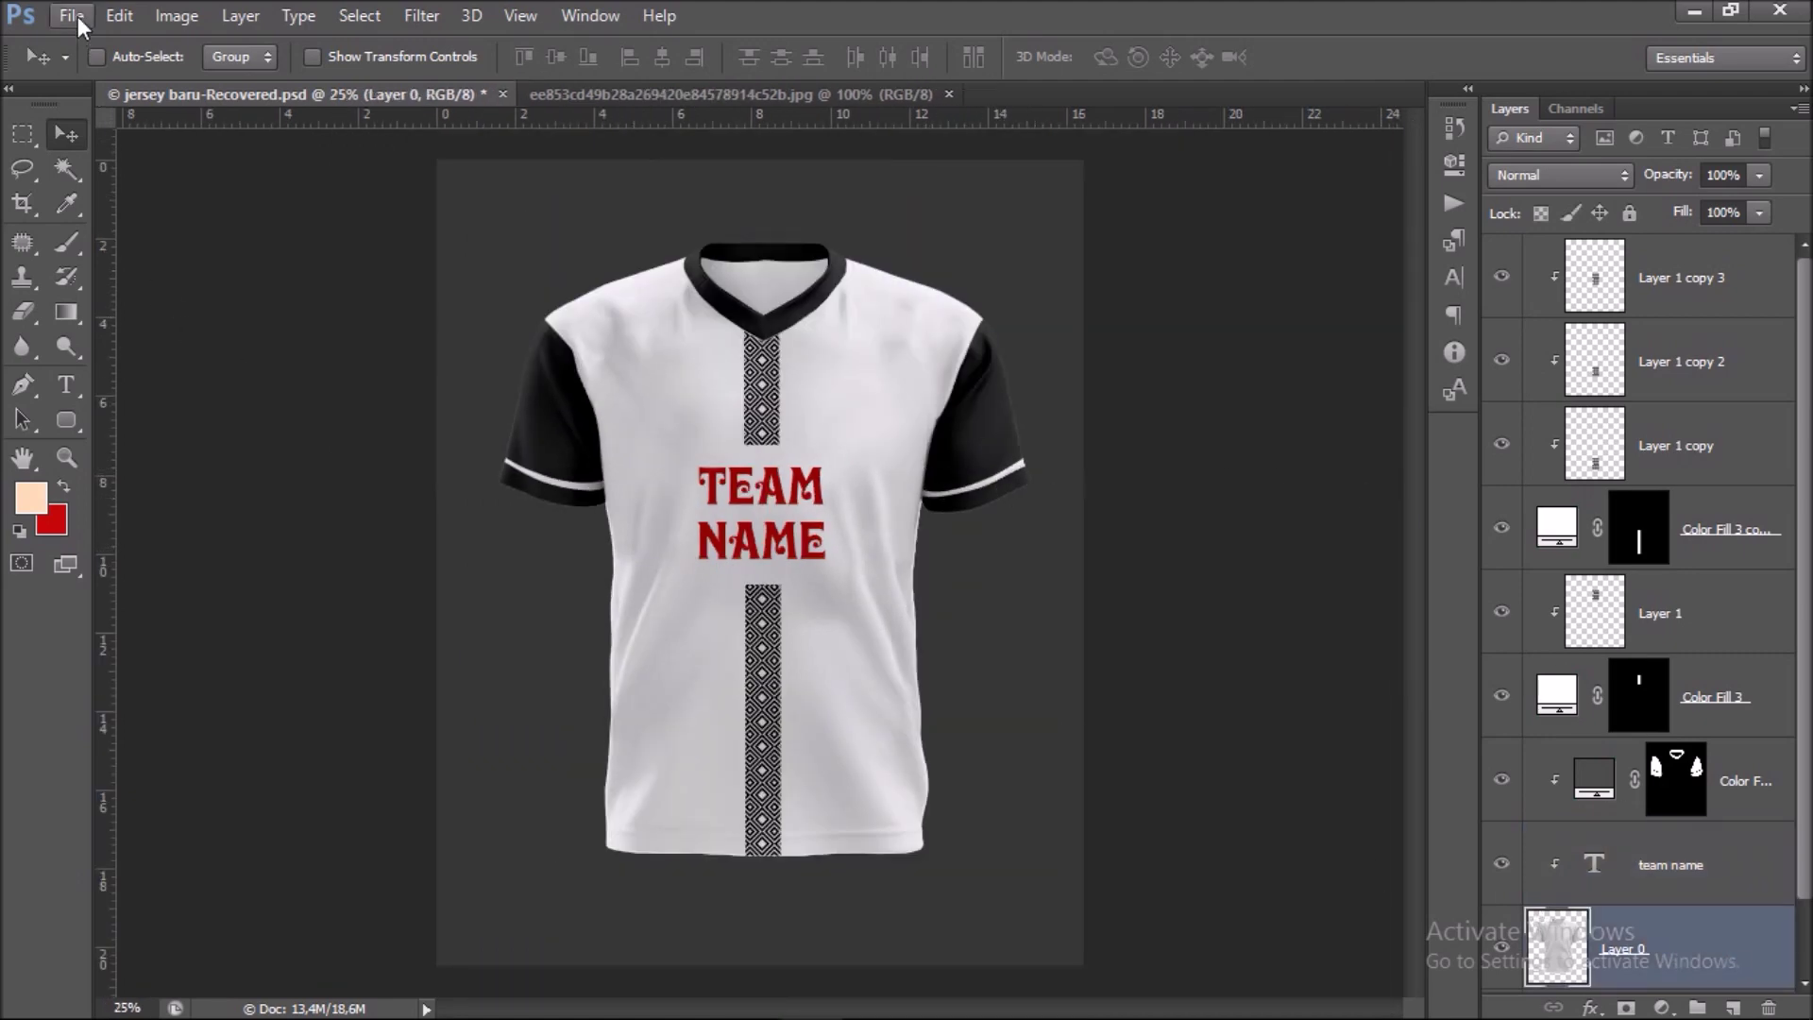
Place the soccer crest logo image into the jersey document.
click(77, 15)
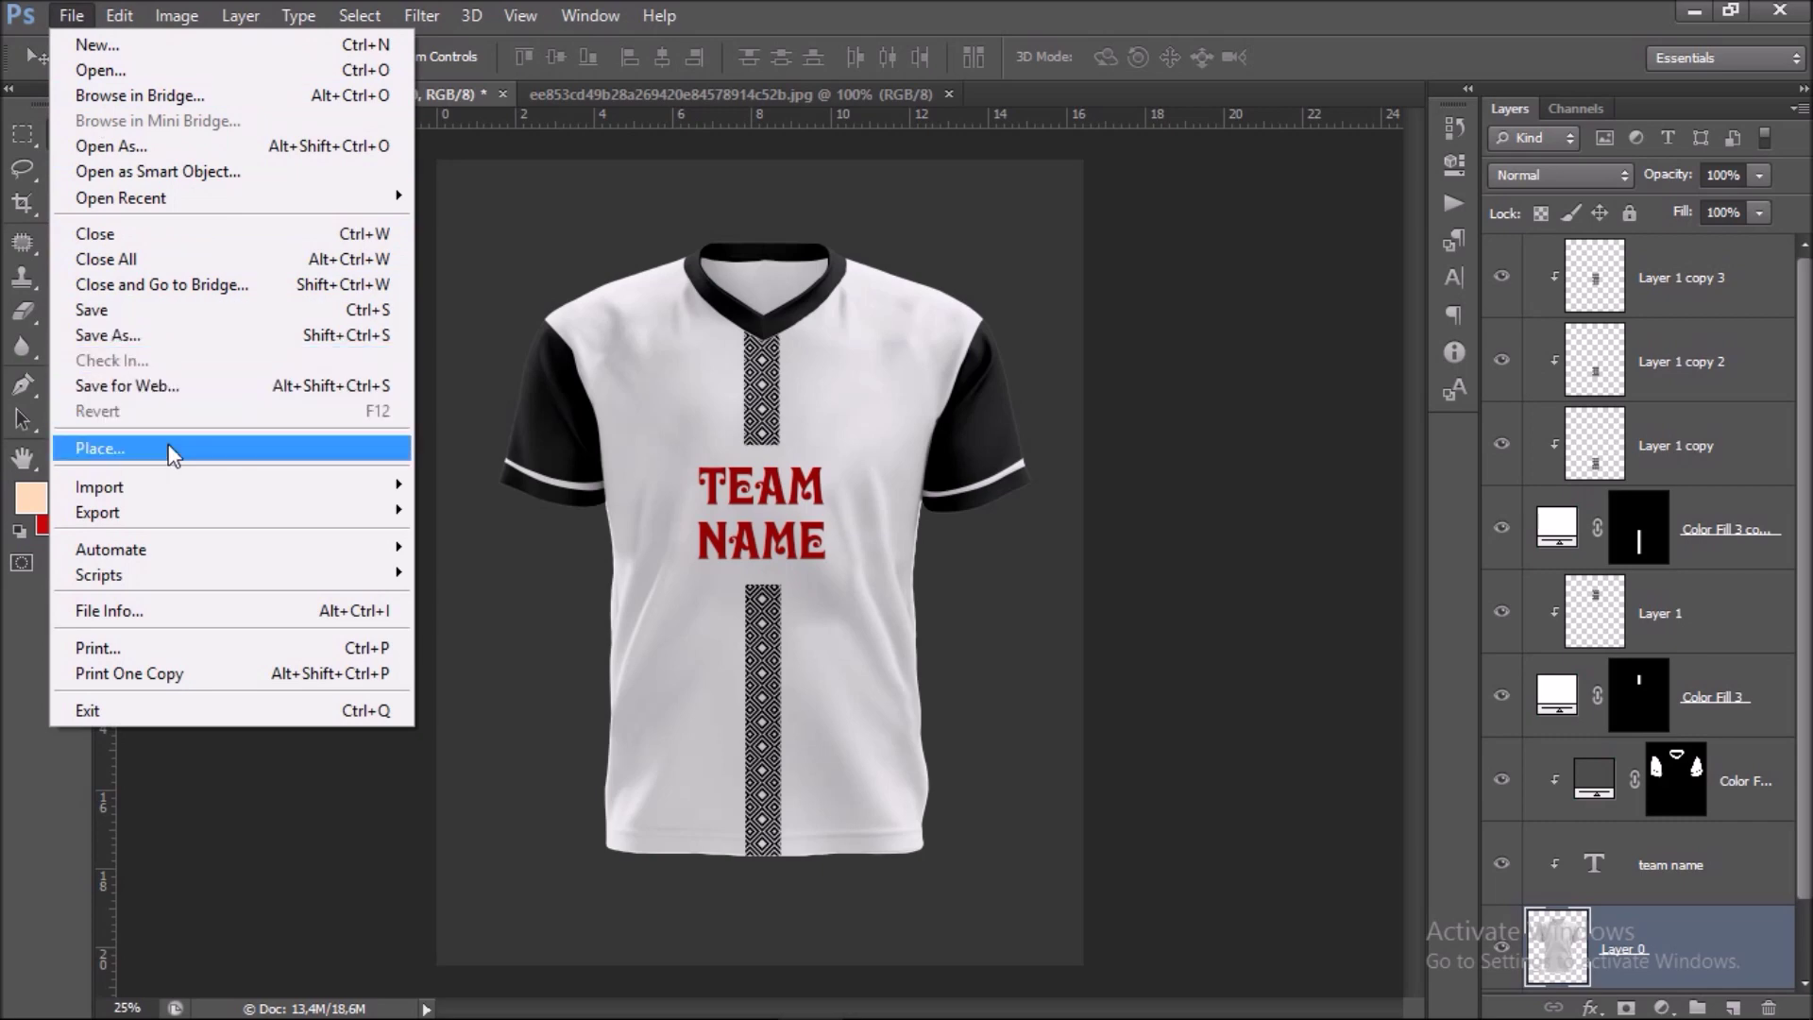
click(173, 450)
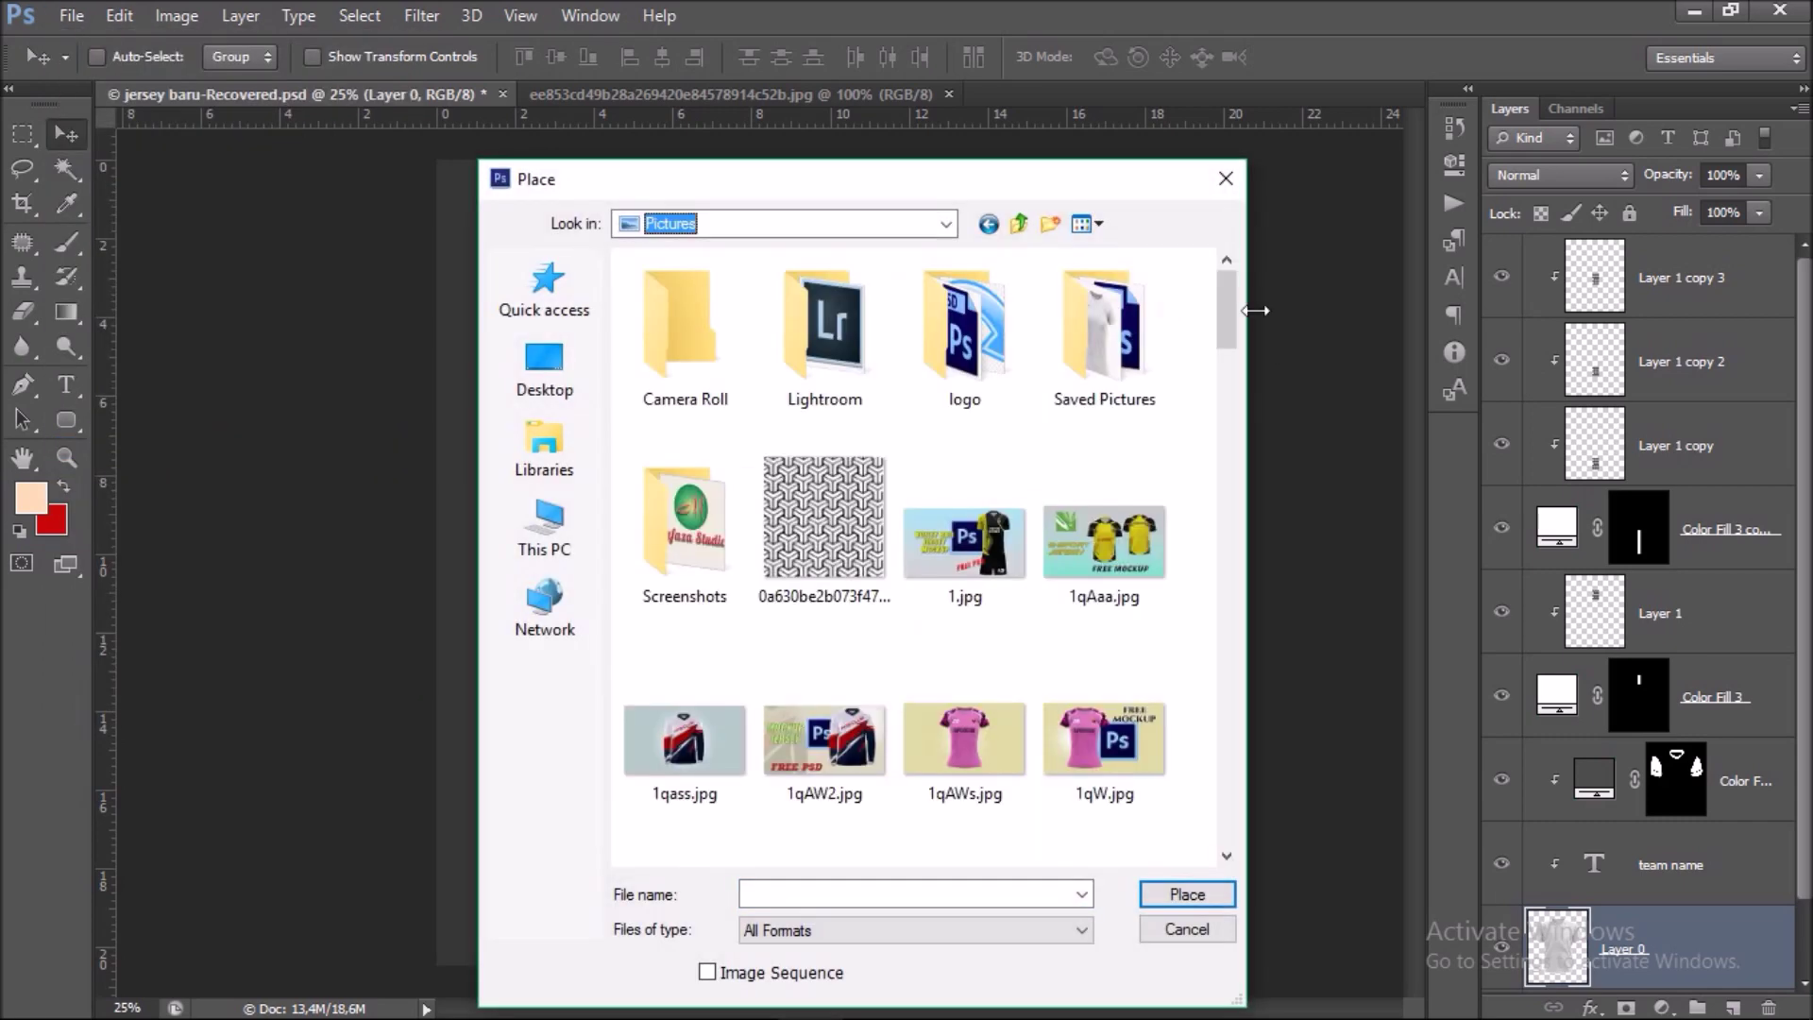
drag(1230, 312, 1220, 626)
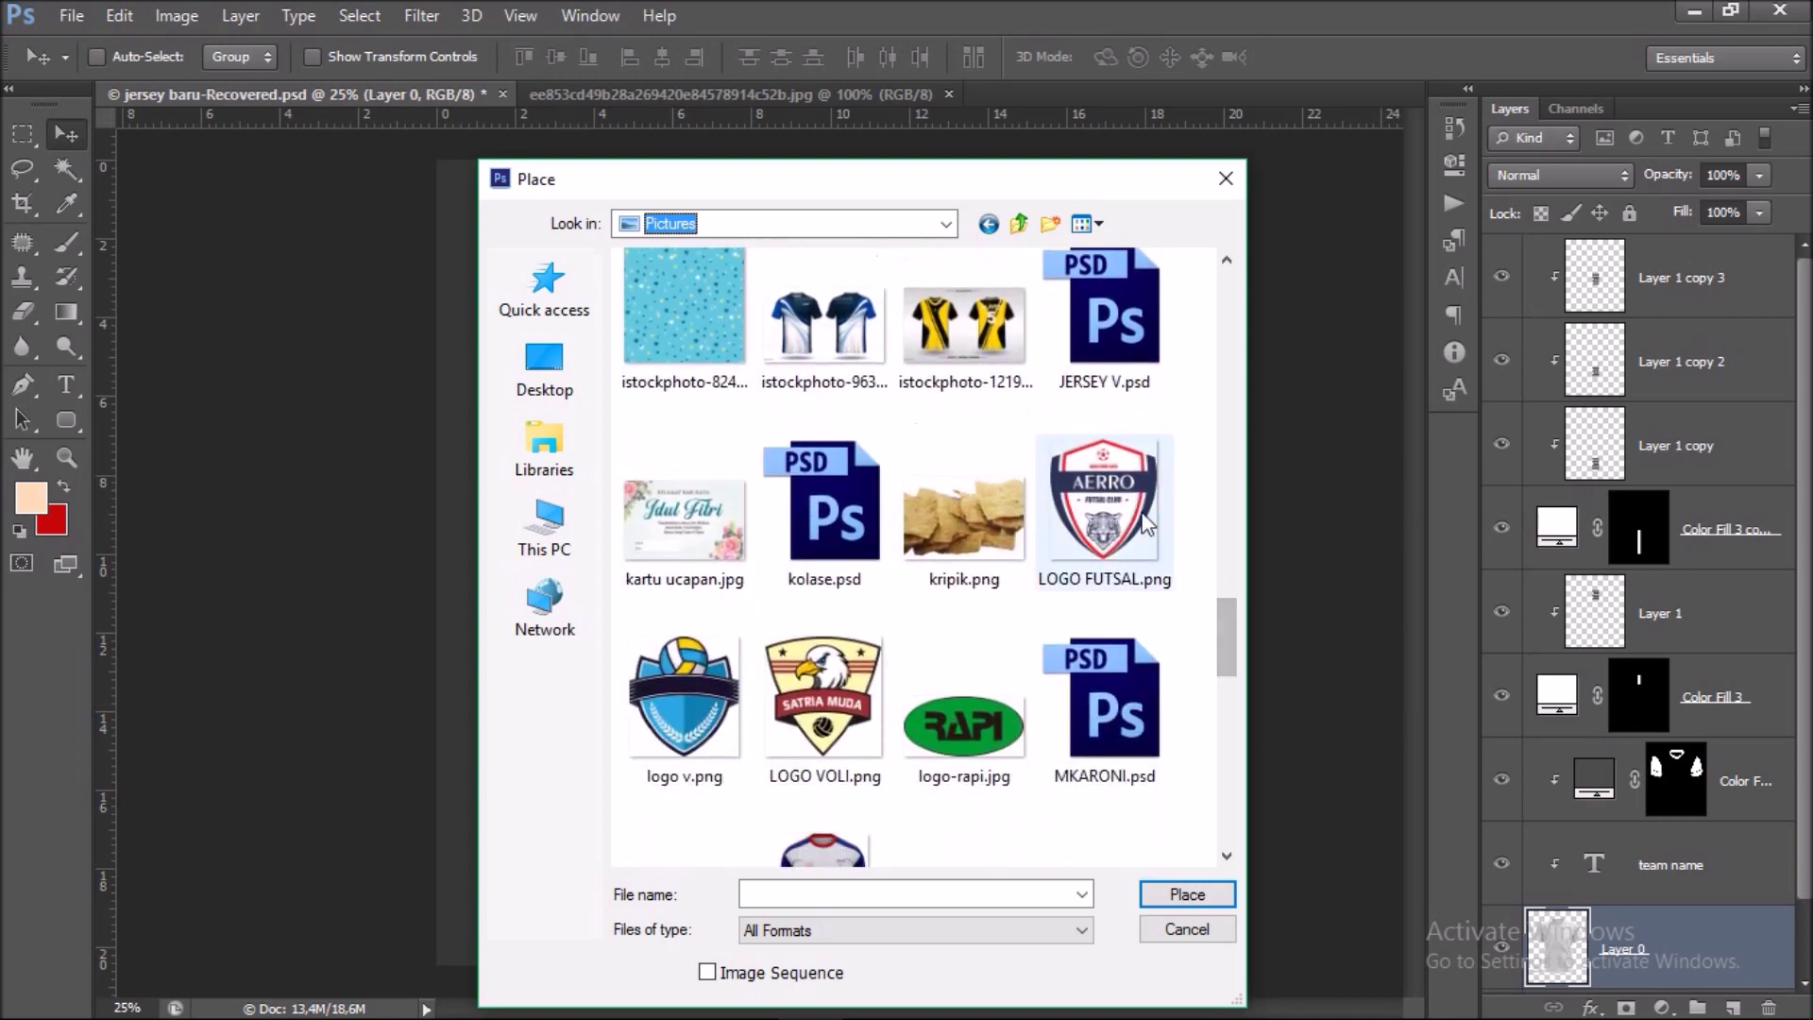
click(671, 690)
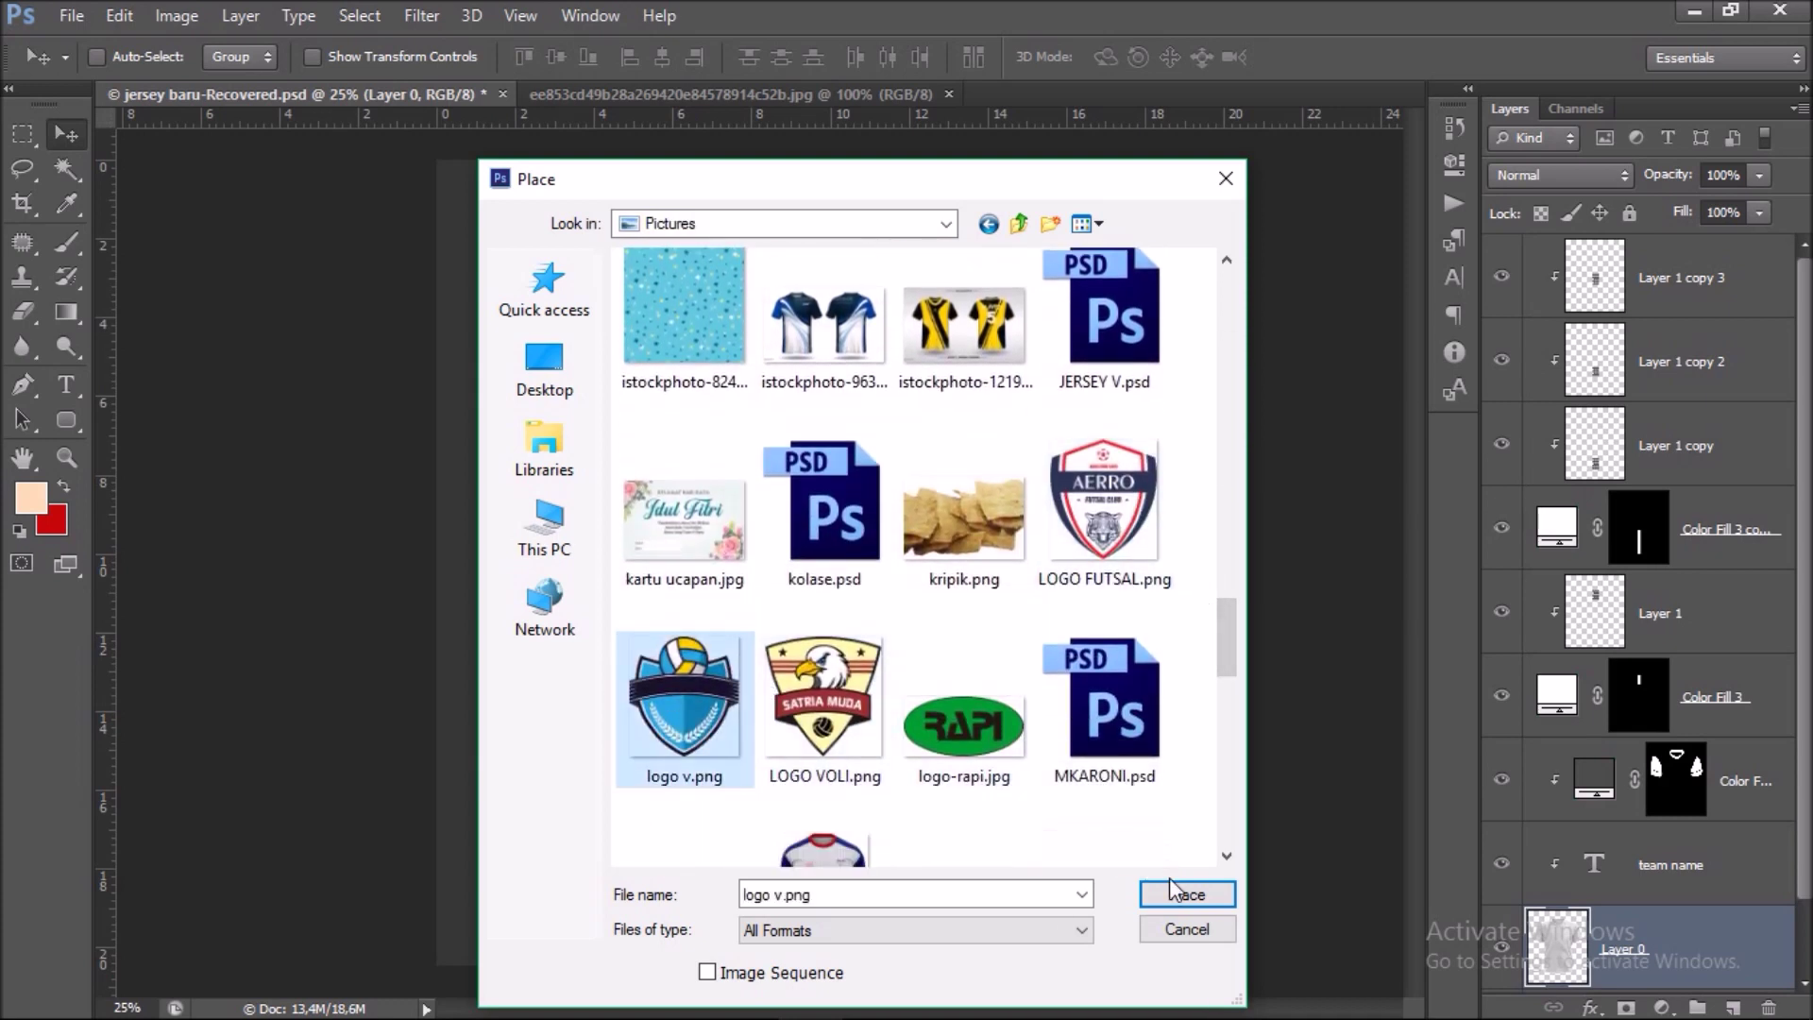
drag(1231, 631, 1228, 672)
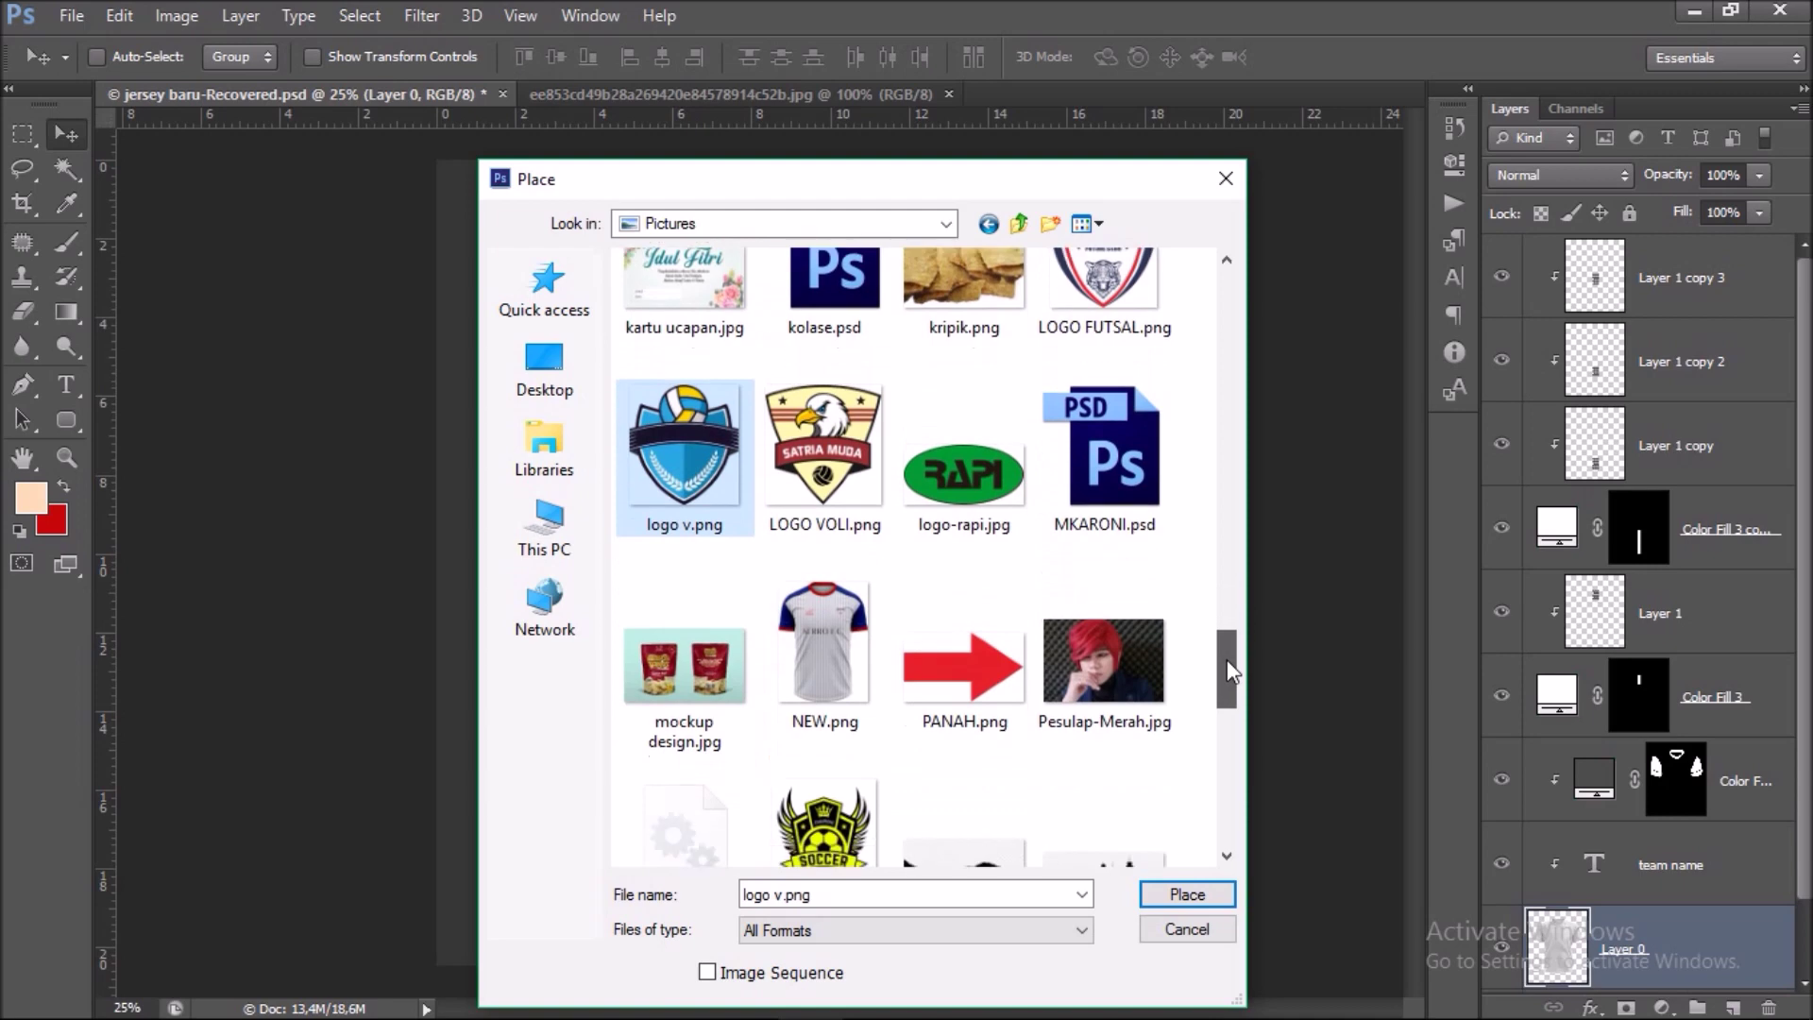
click(824, 755)
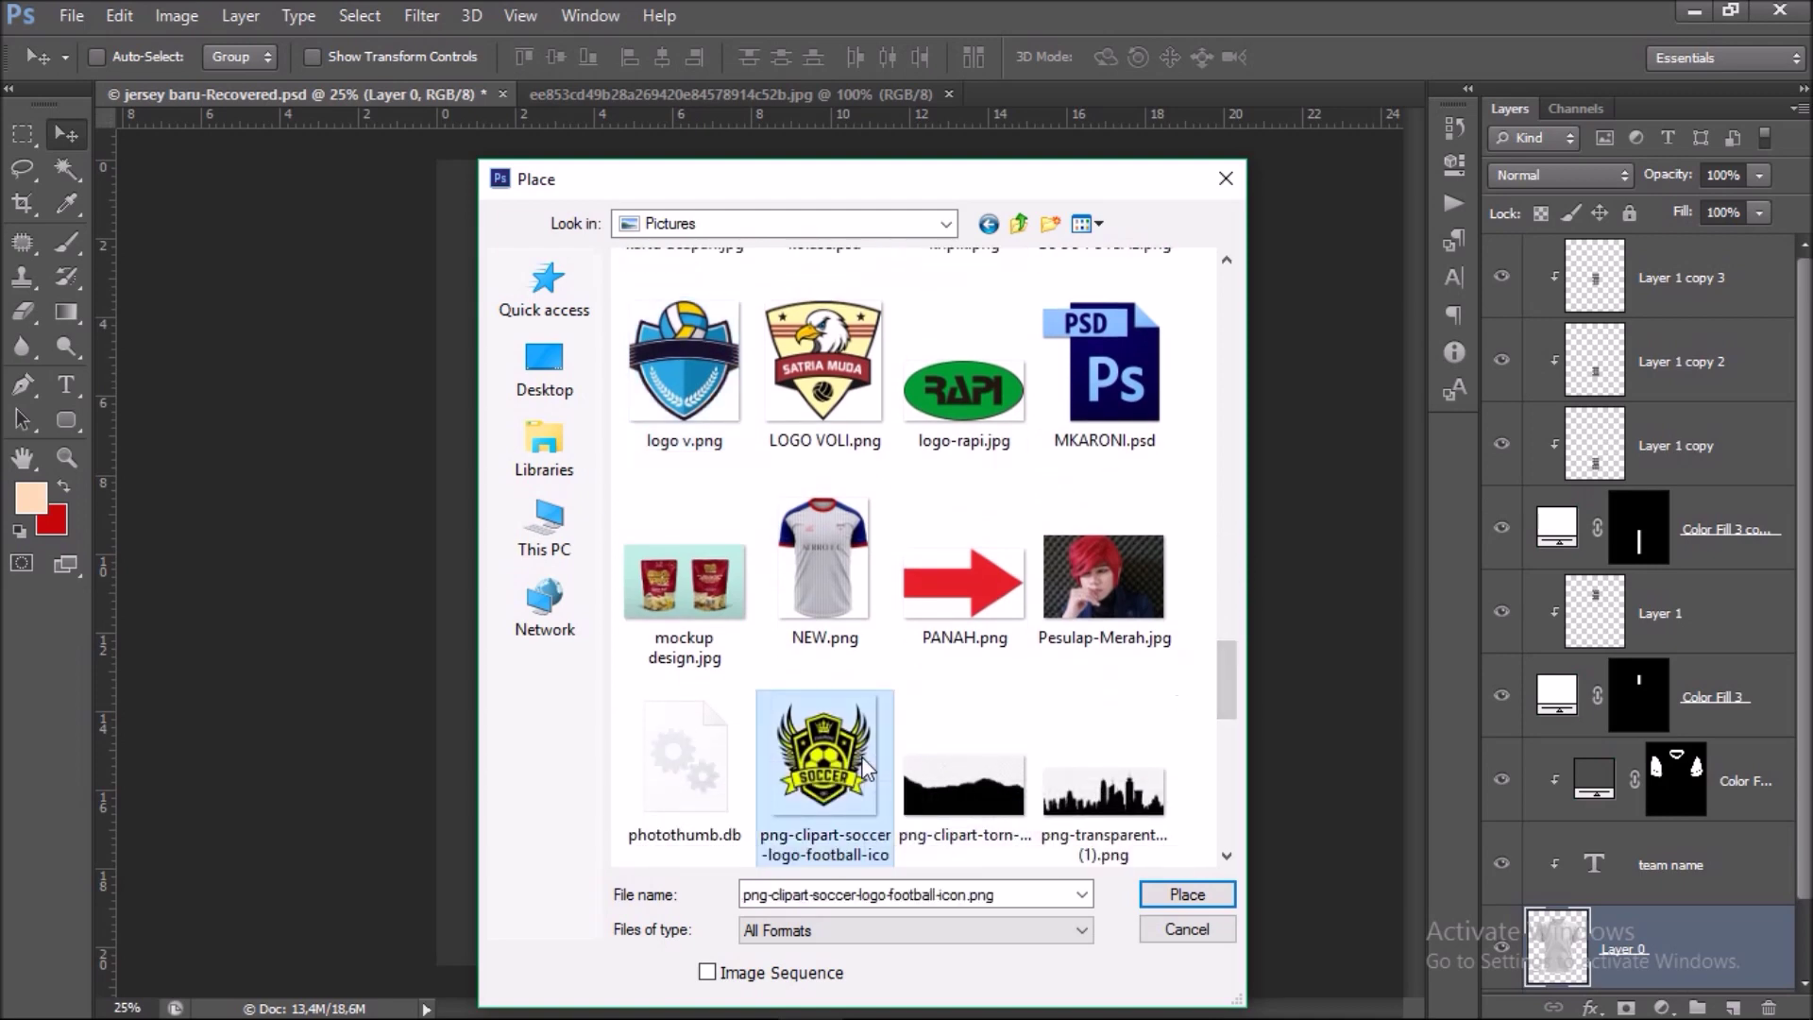
click(1187, 894)
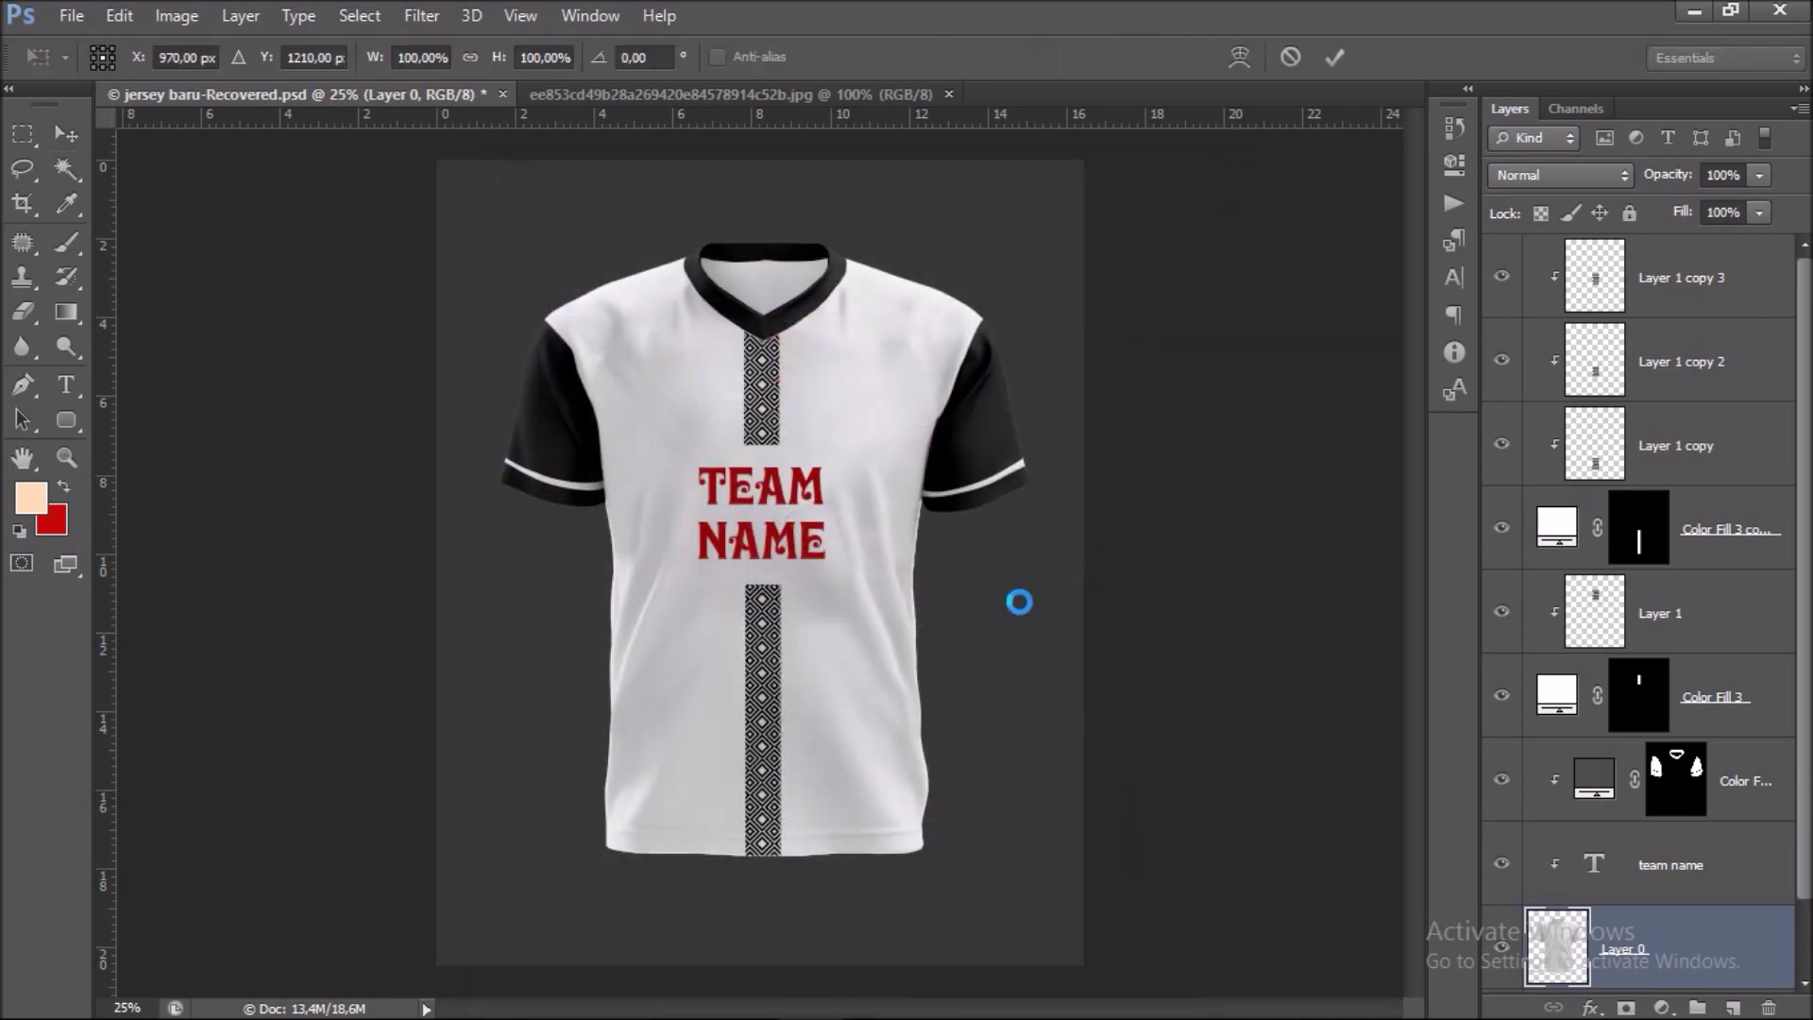
Shrink the logo onto the chest and move its layer to the top of the stack.
drag(1057, 232, 765, 562)
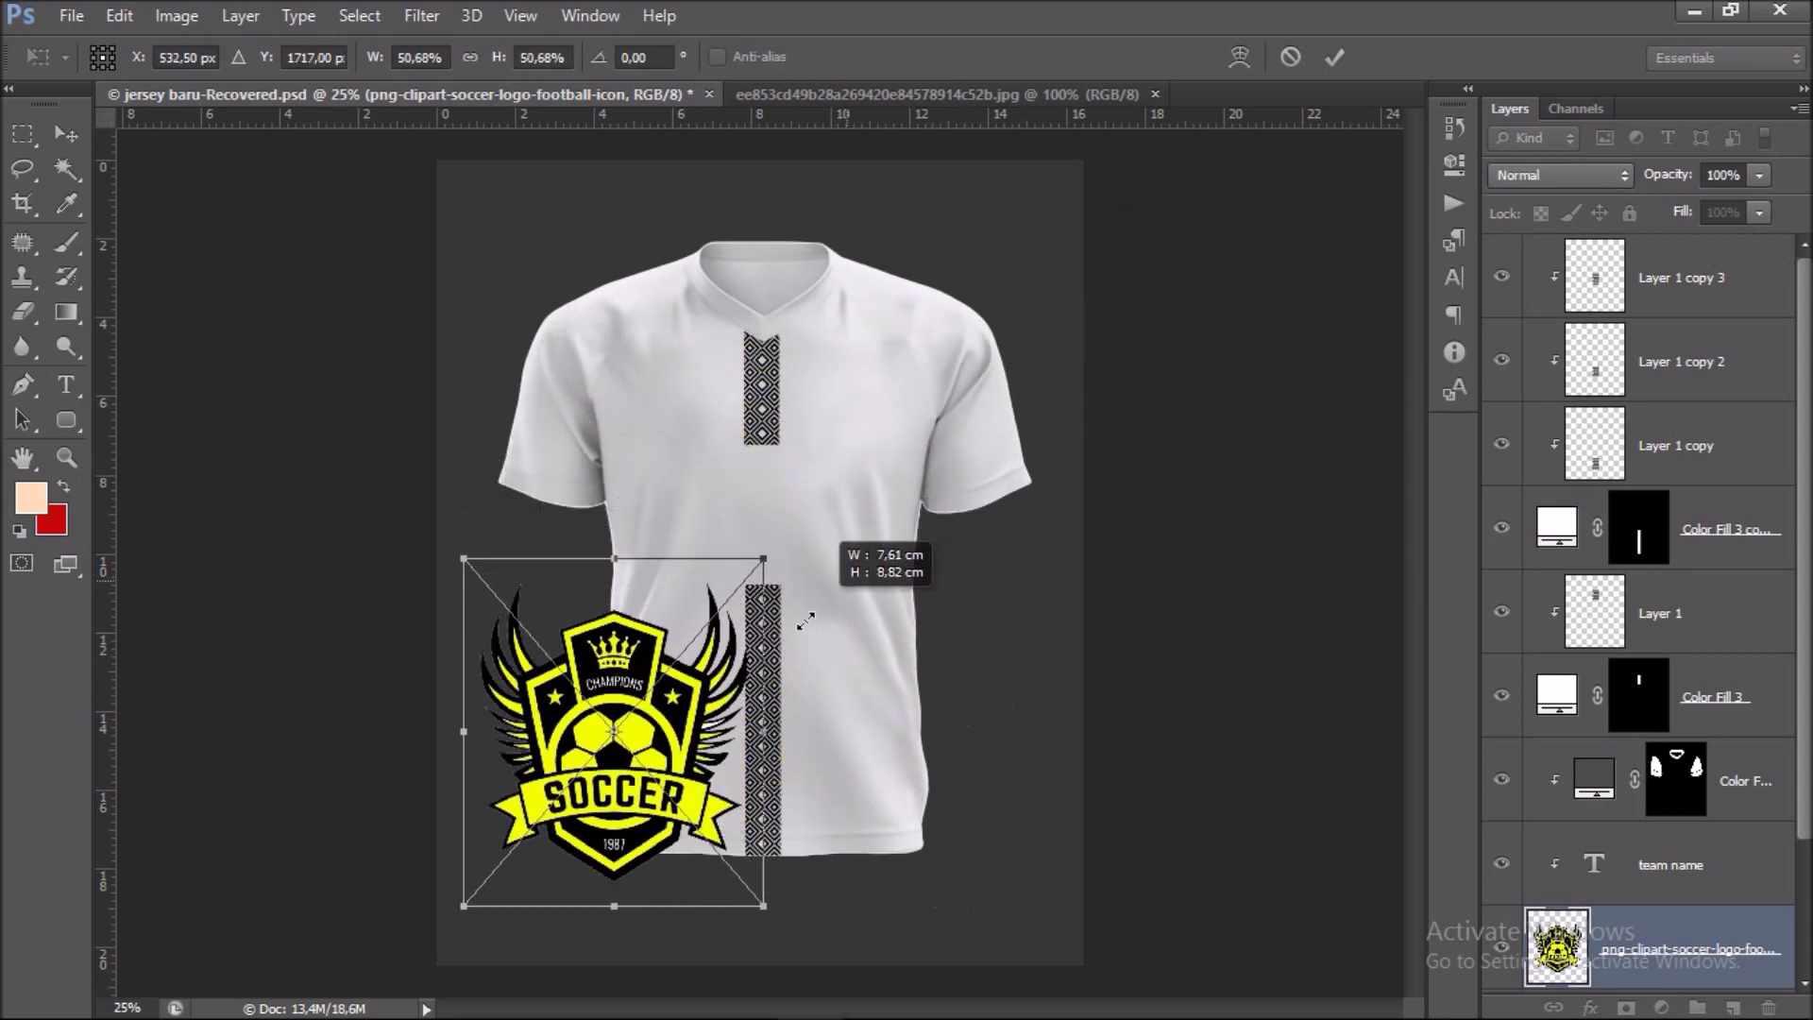
mouse_move(680, 699)
mouse_down()
mouse_move(854, 472)
mouse_move(912, 428)
mouse_up()
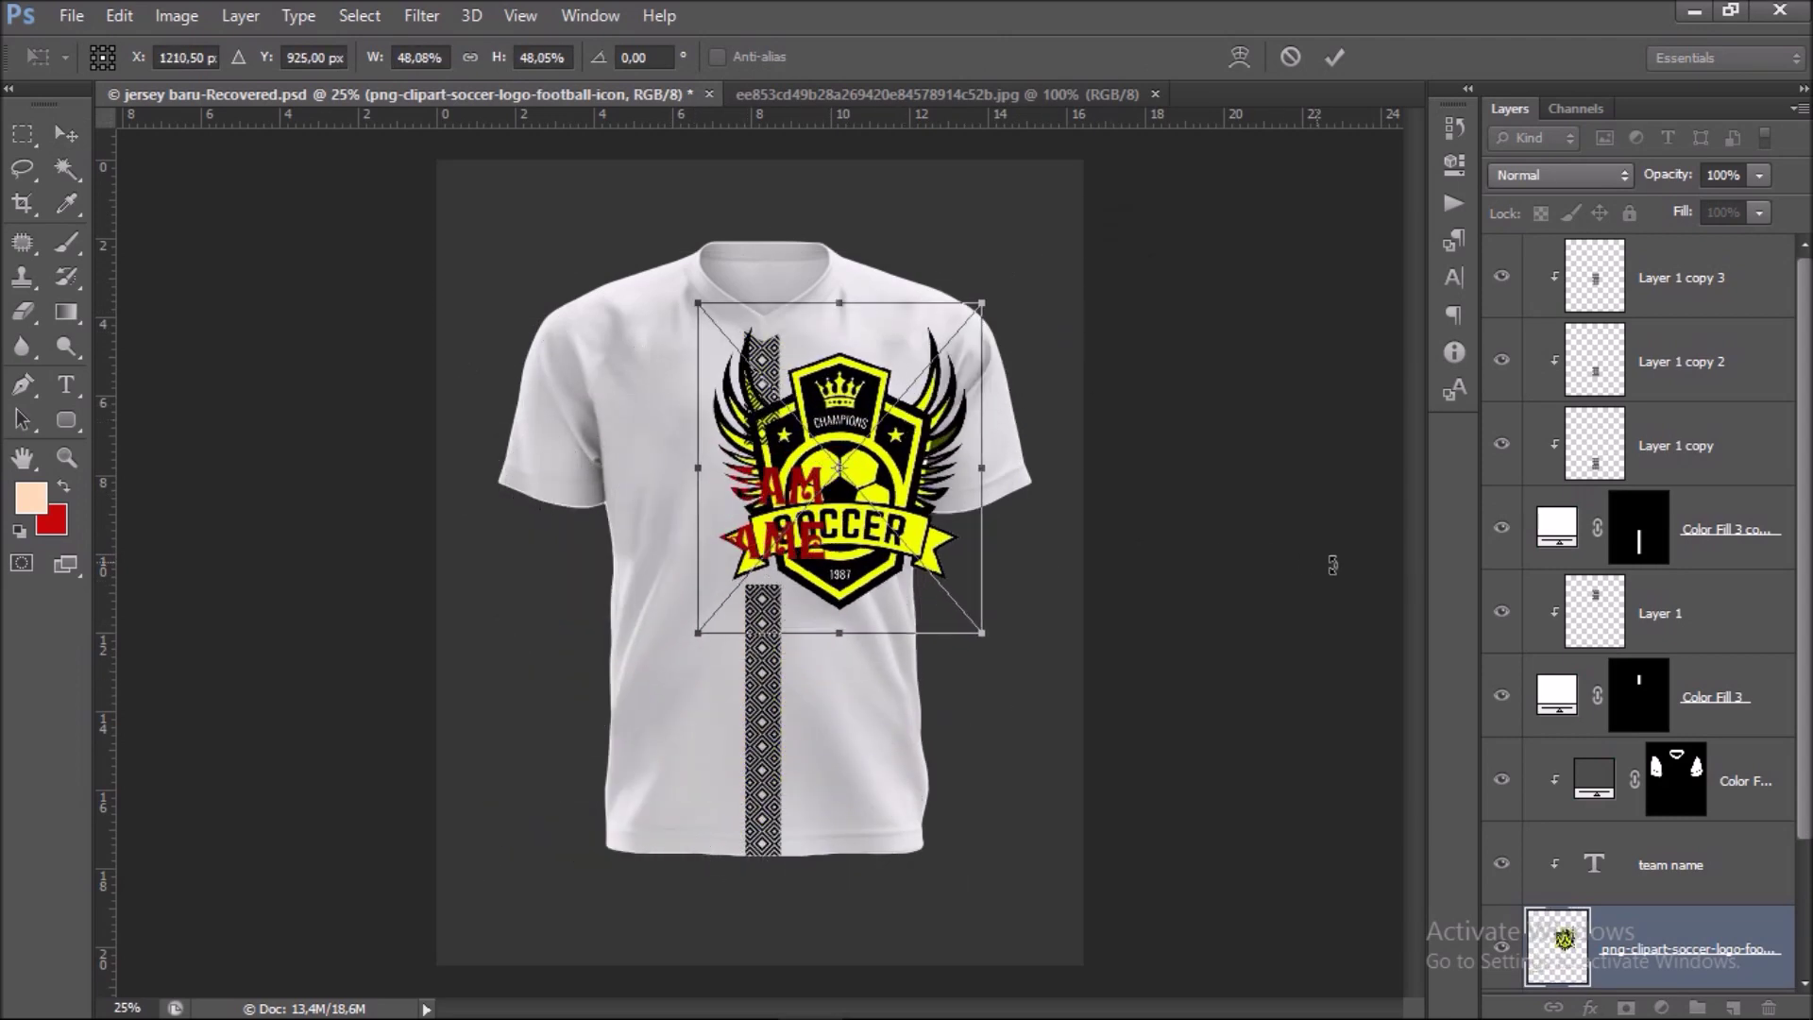
click(1335, 59)
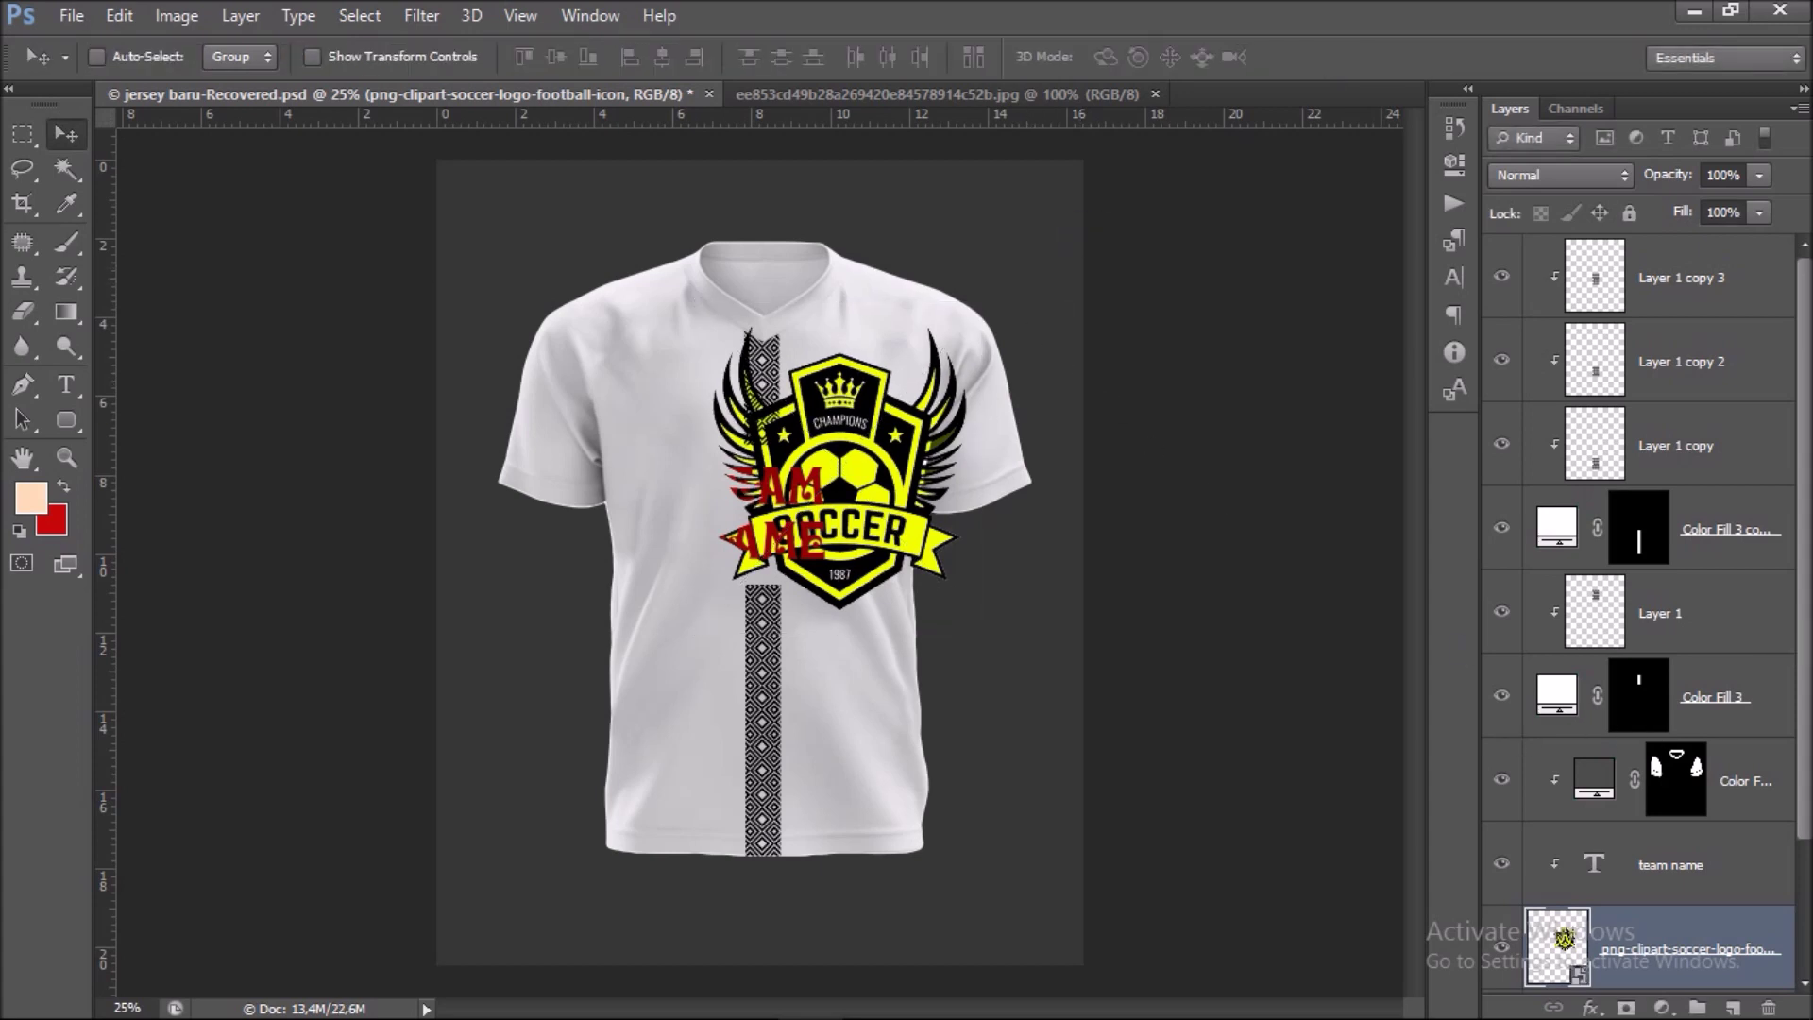
drag(1804, 727, 1803, 888)
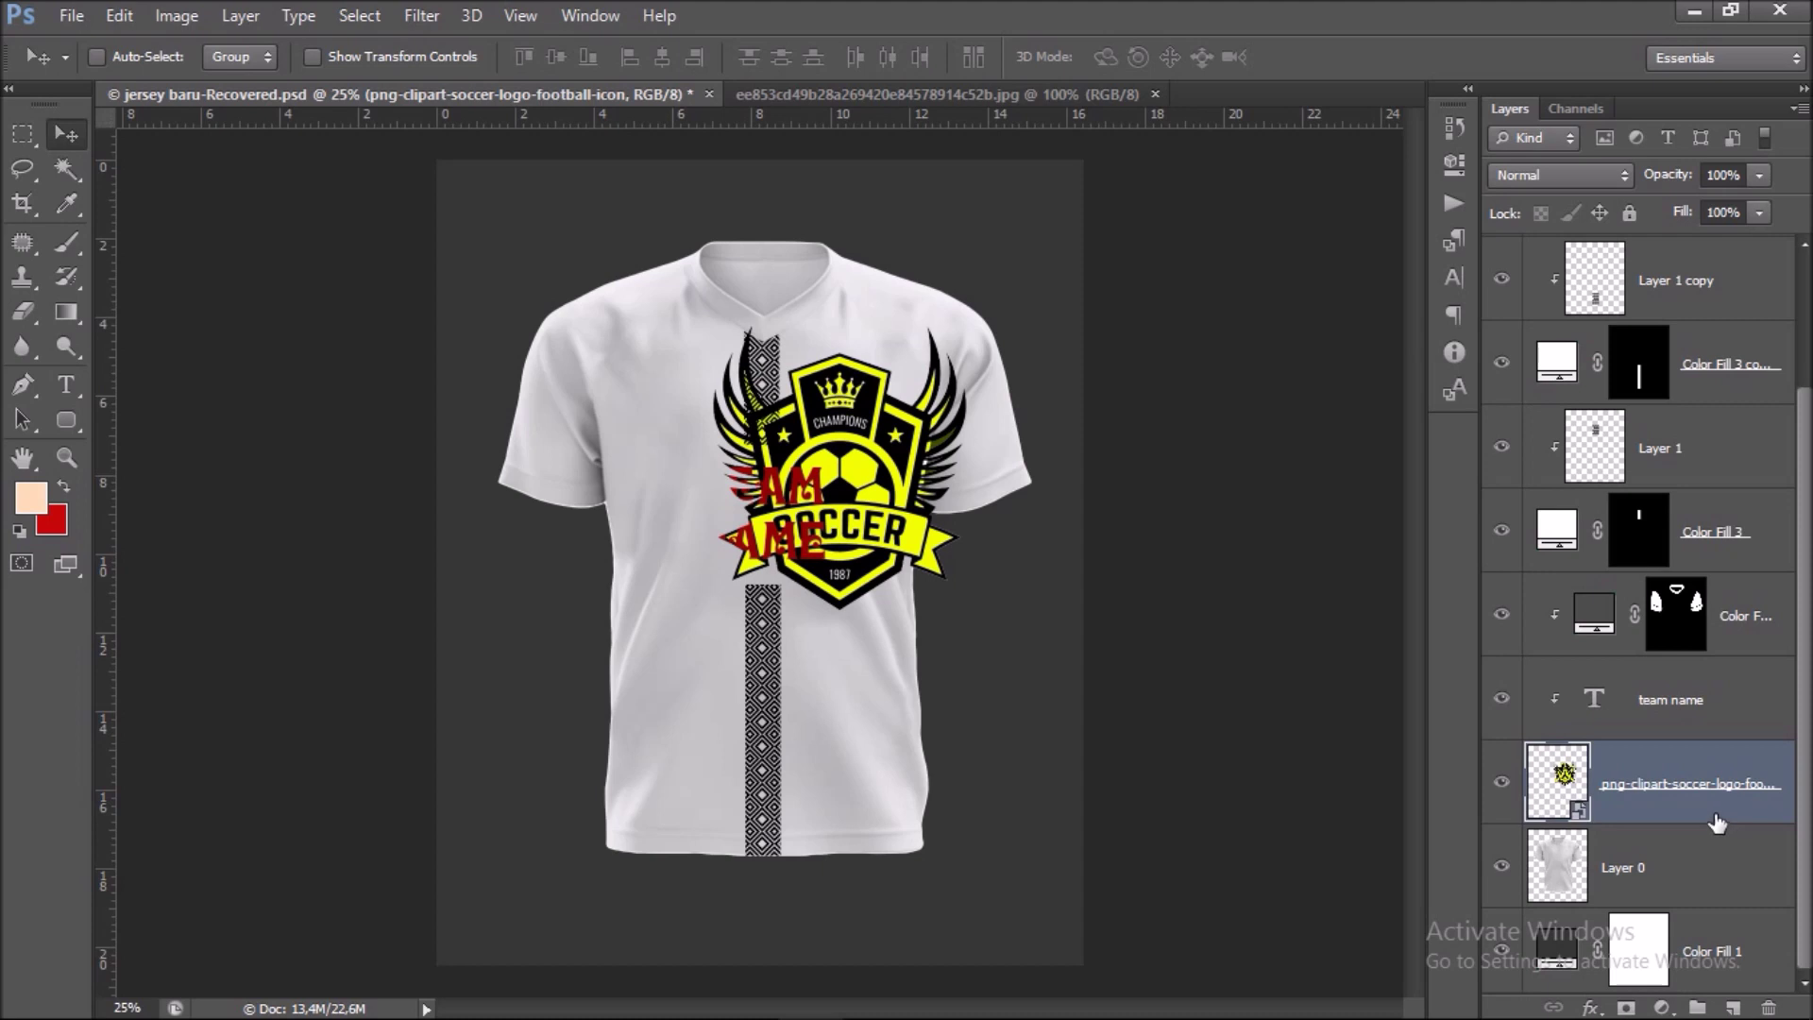
drag(1717, 821, 1719, 357)
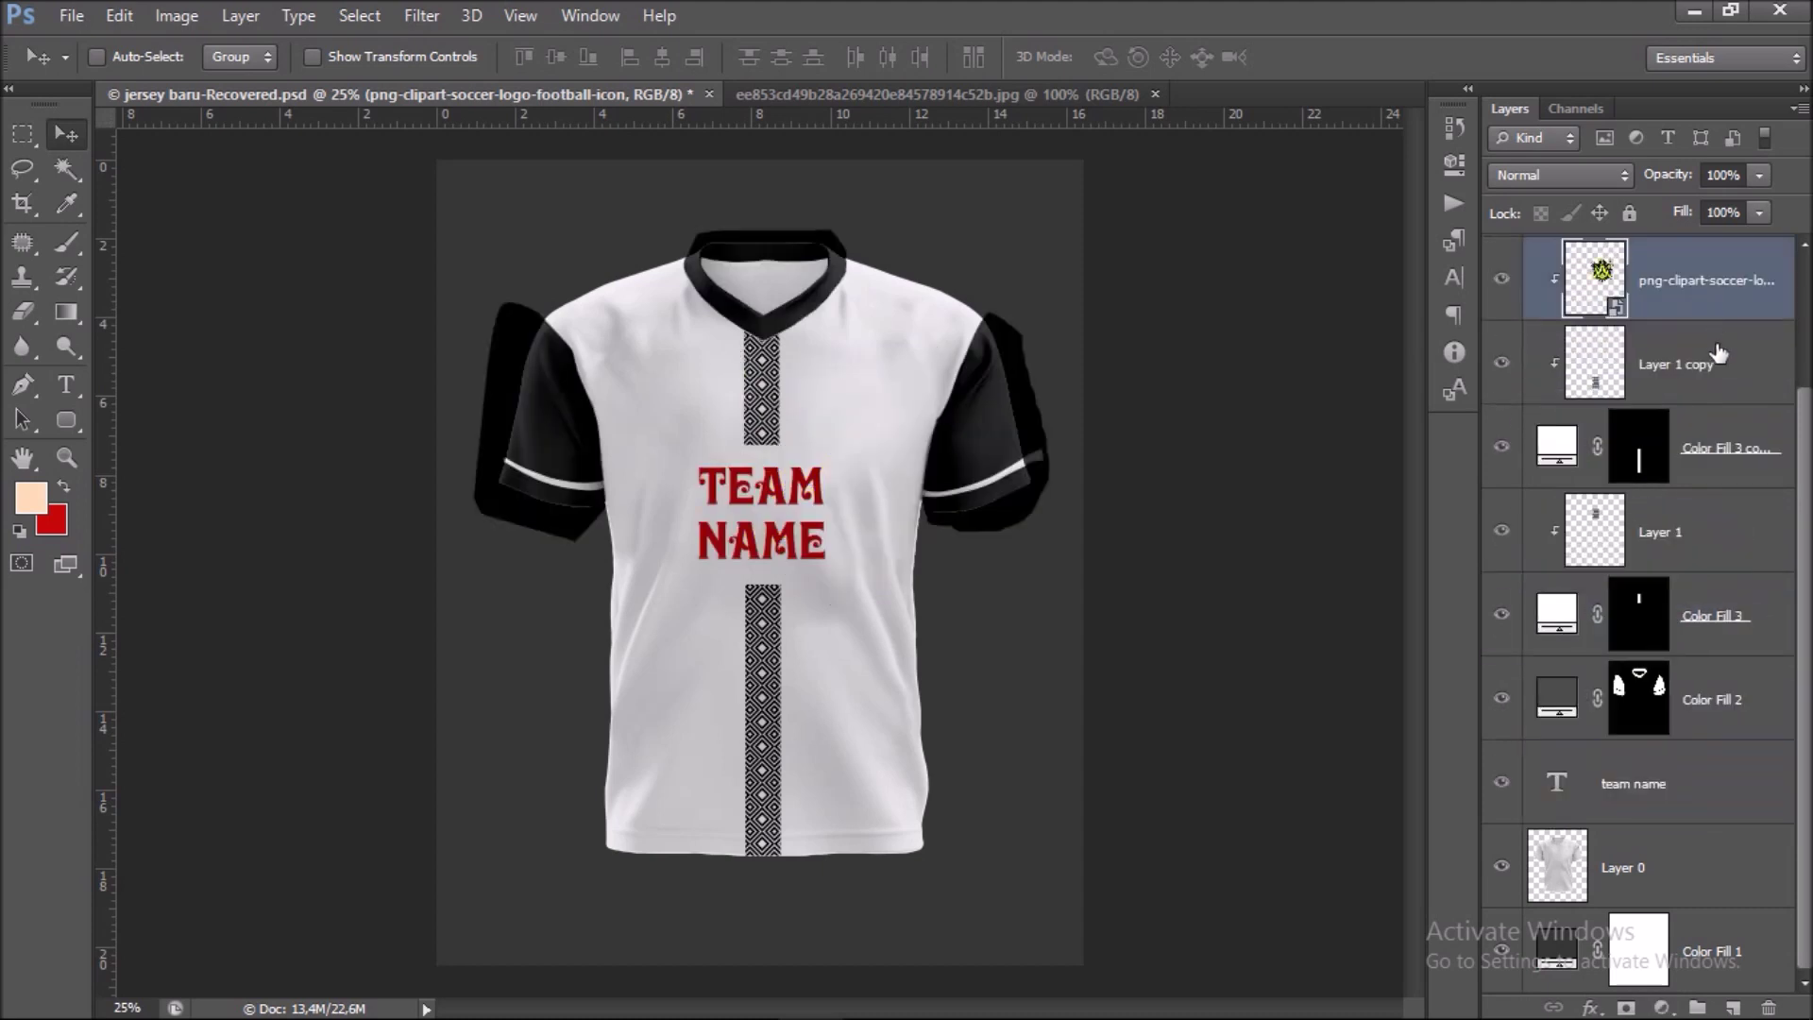
drag(1742, 378, 1714, 258)
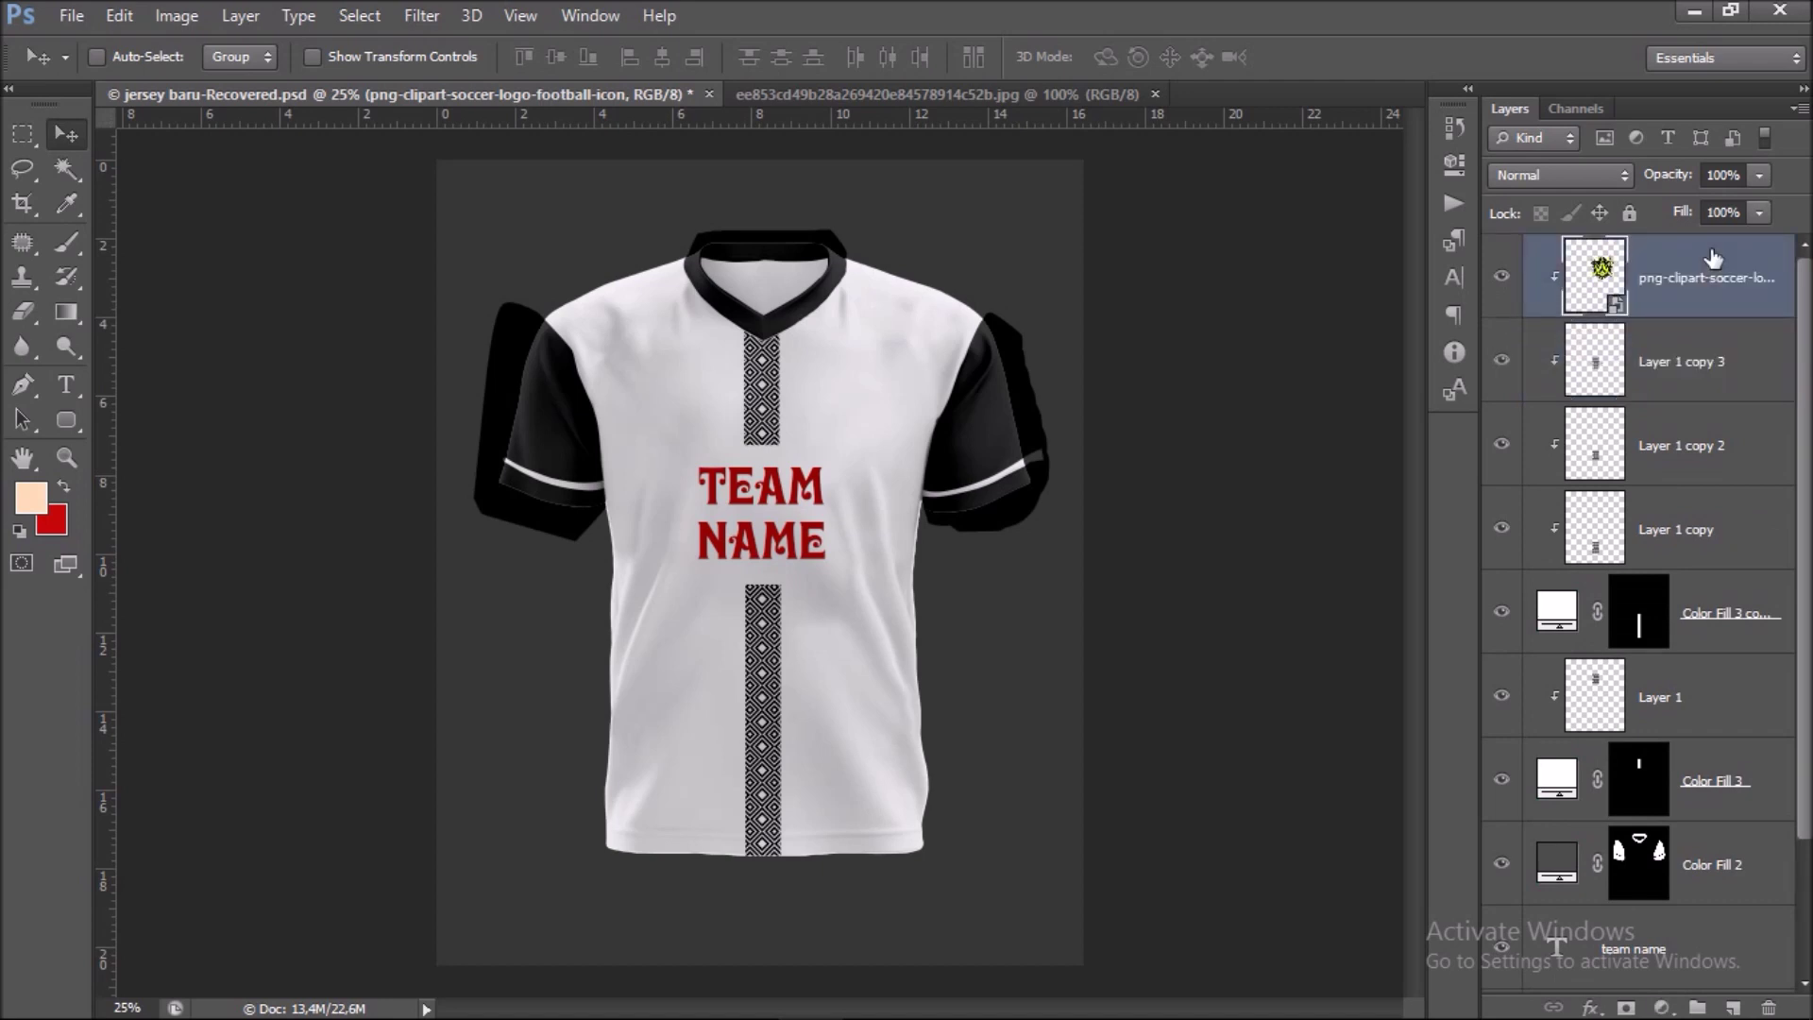
Clip the Color Fill 2 layer to the layer below it.
scroll(1721, 486, down, 1)
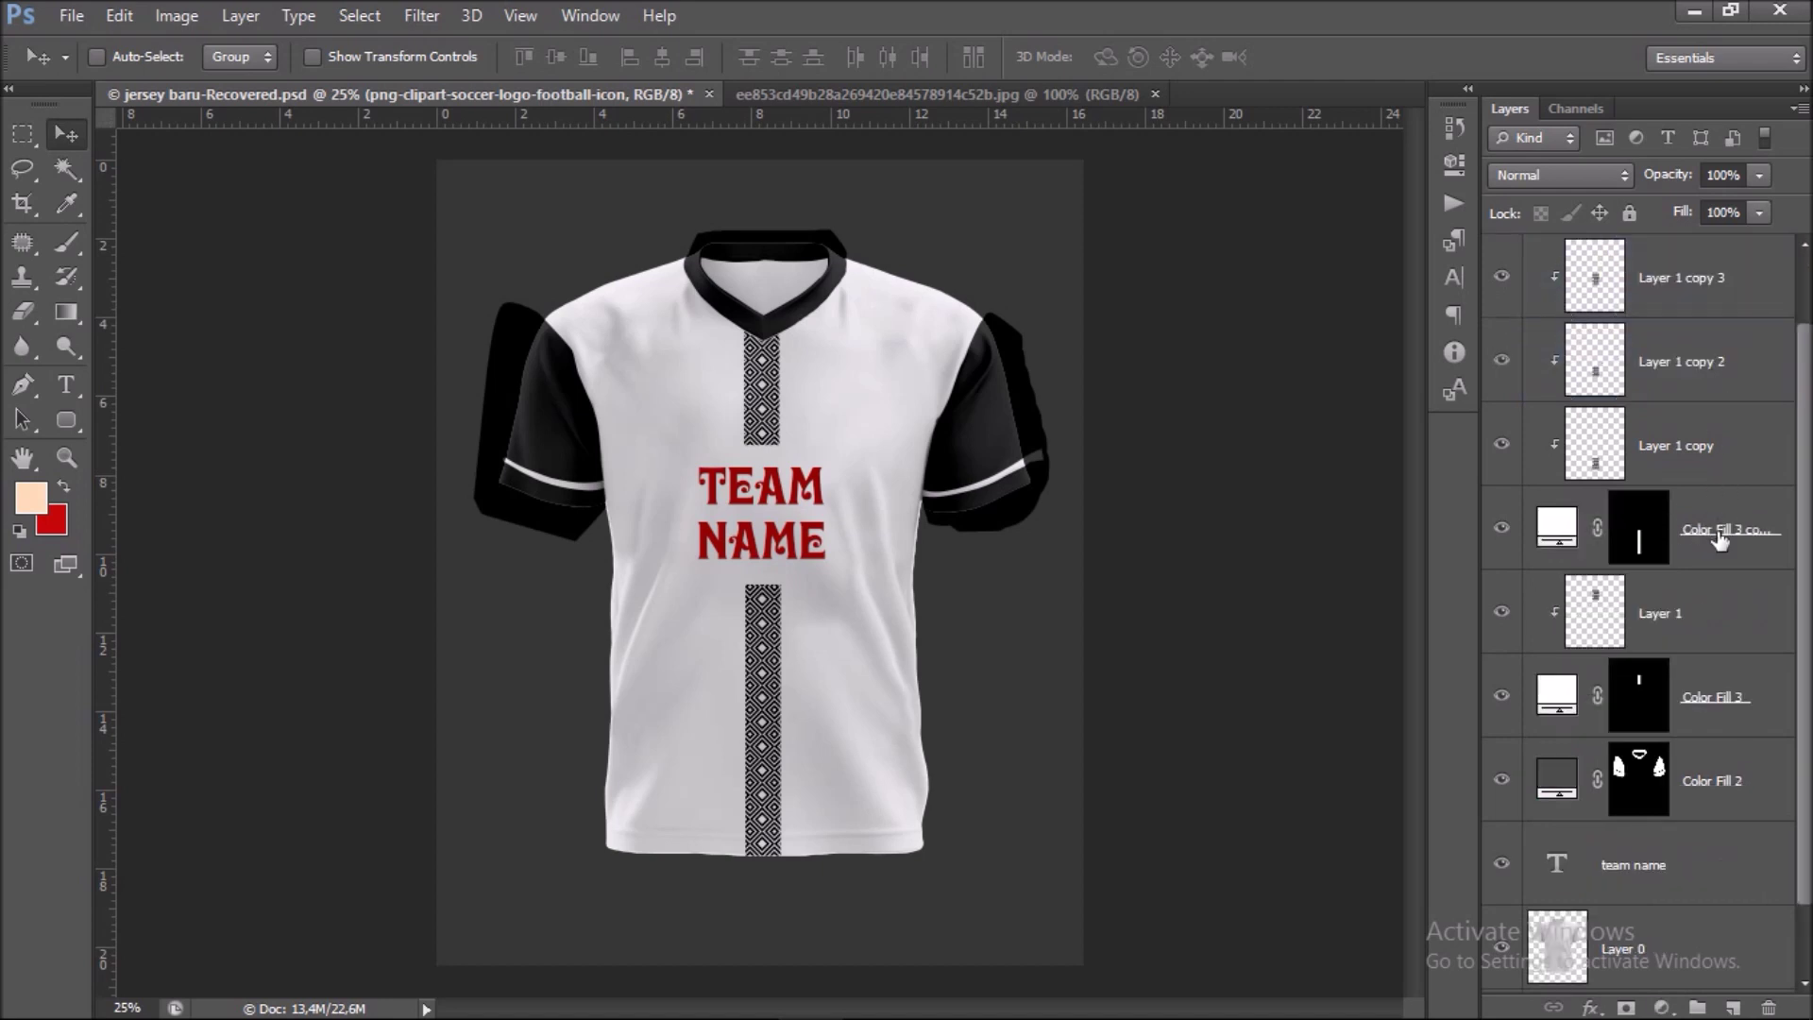
click(1703, 692)
scroll(1703, 692, down, 1)
right_click(1713, 699)
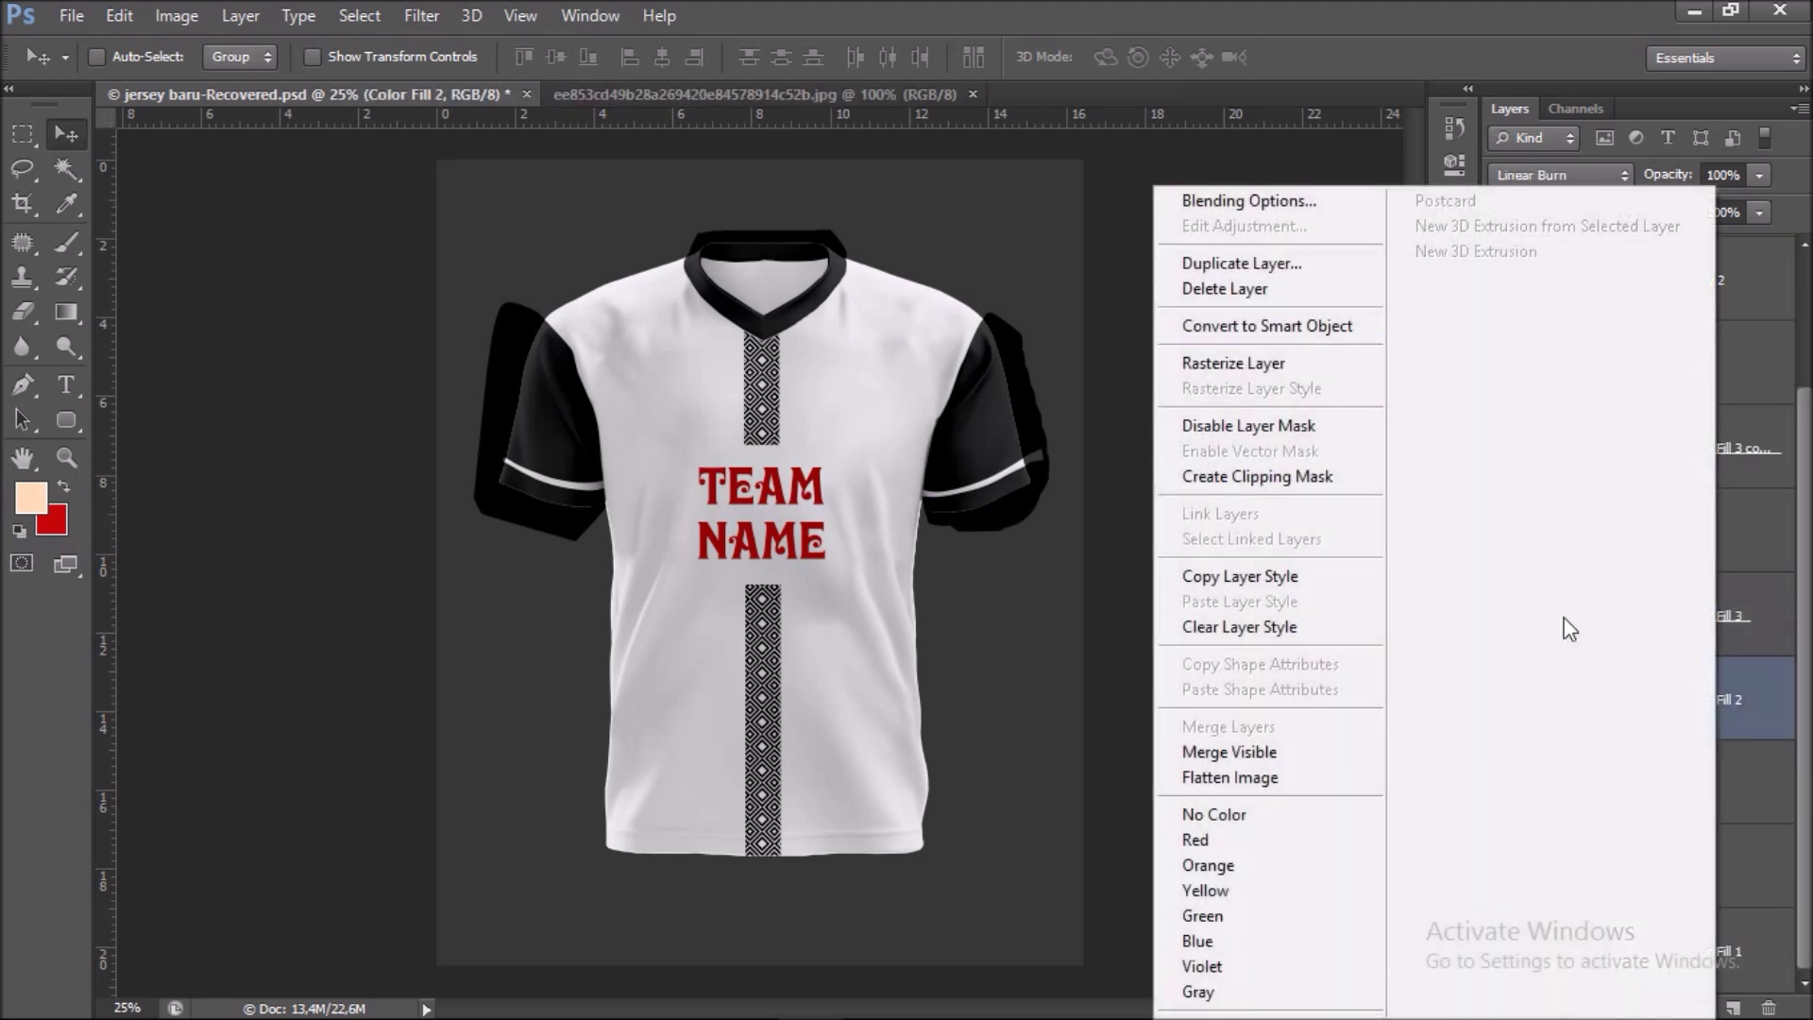
click(1358, 477)
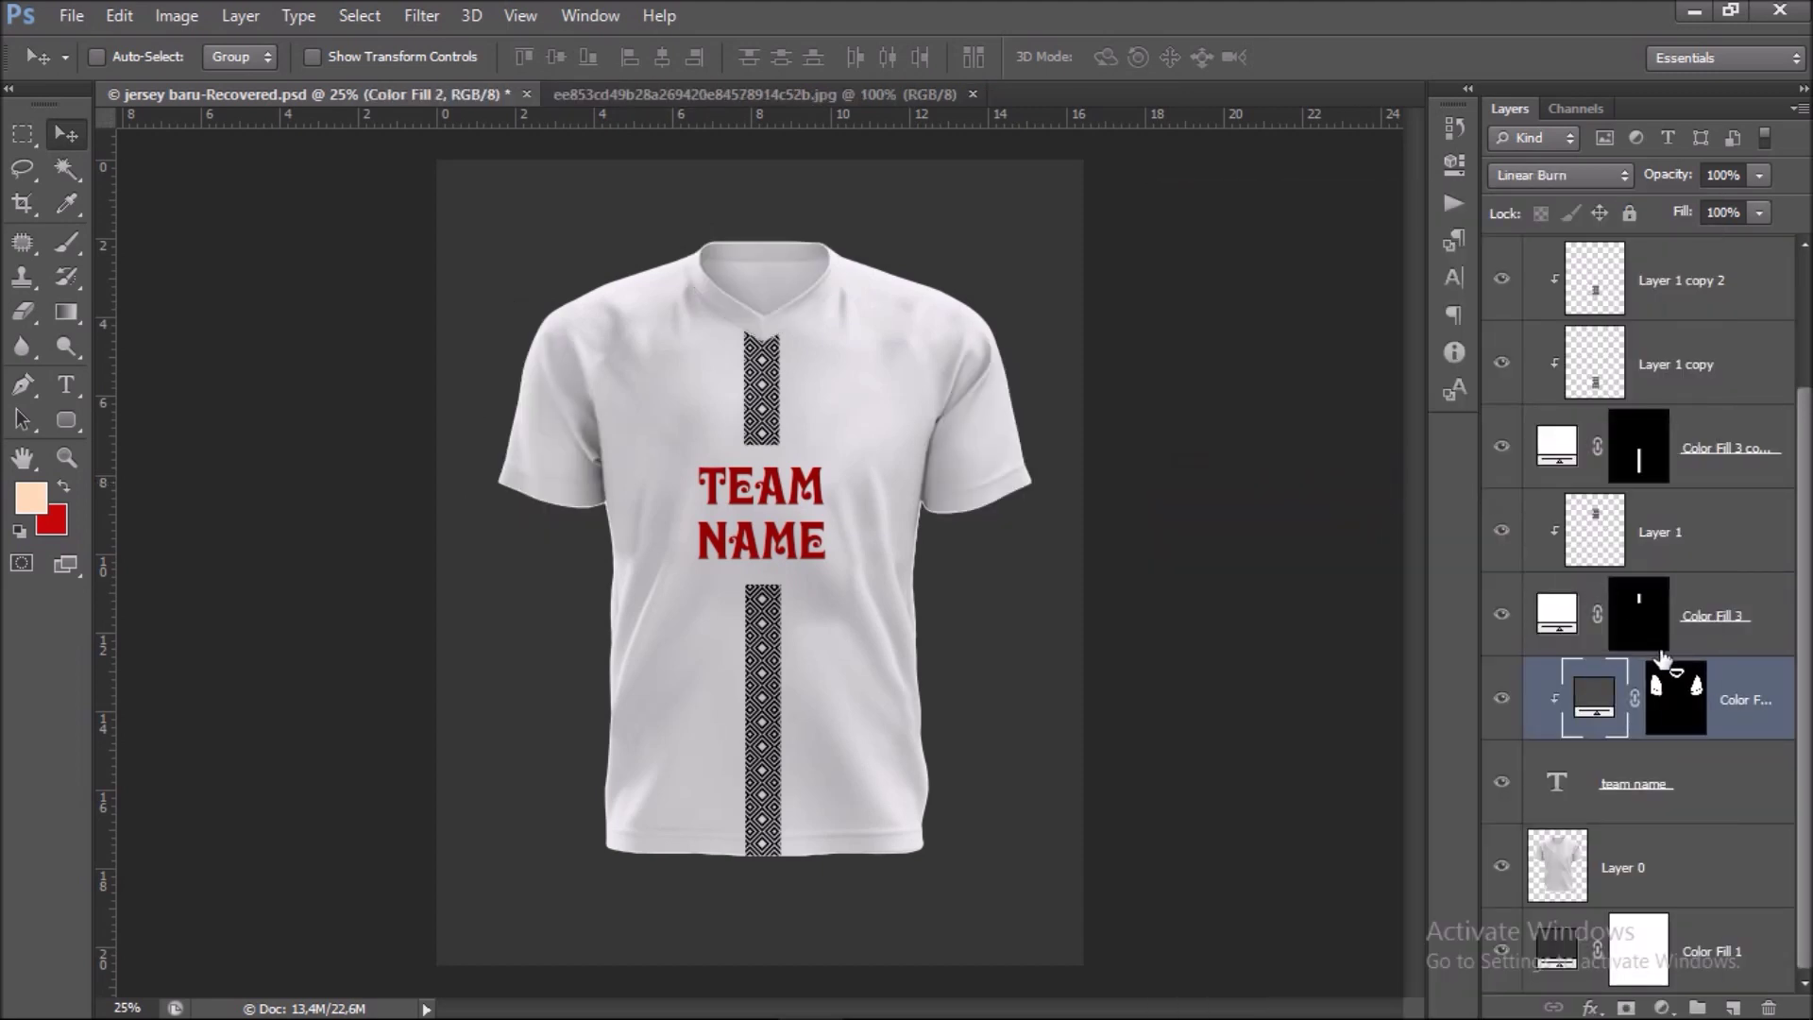
Move the TEAM NAME layer above Layer 1 copy 2 and release the soccer logo's clipping mask.
mouse_move(1709, 797)
mouse_down()
mouse_move(1723, 453)
mouse_move(1700, 283)
mouse_up()
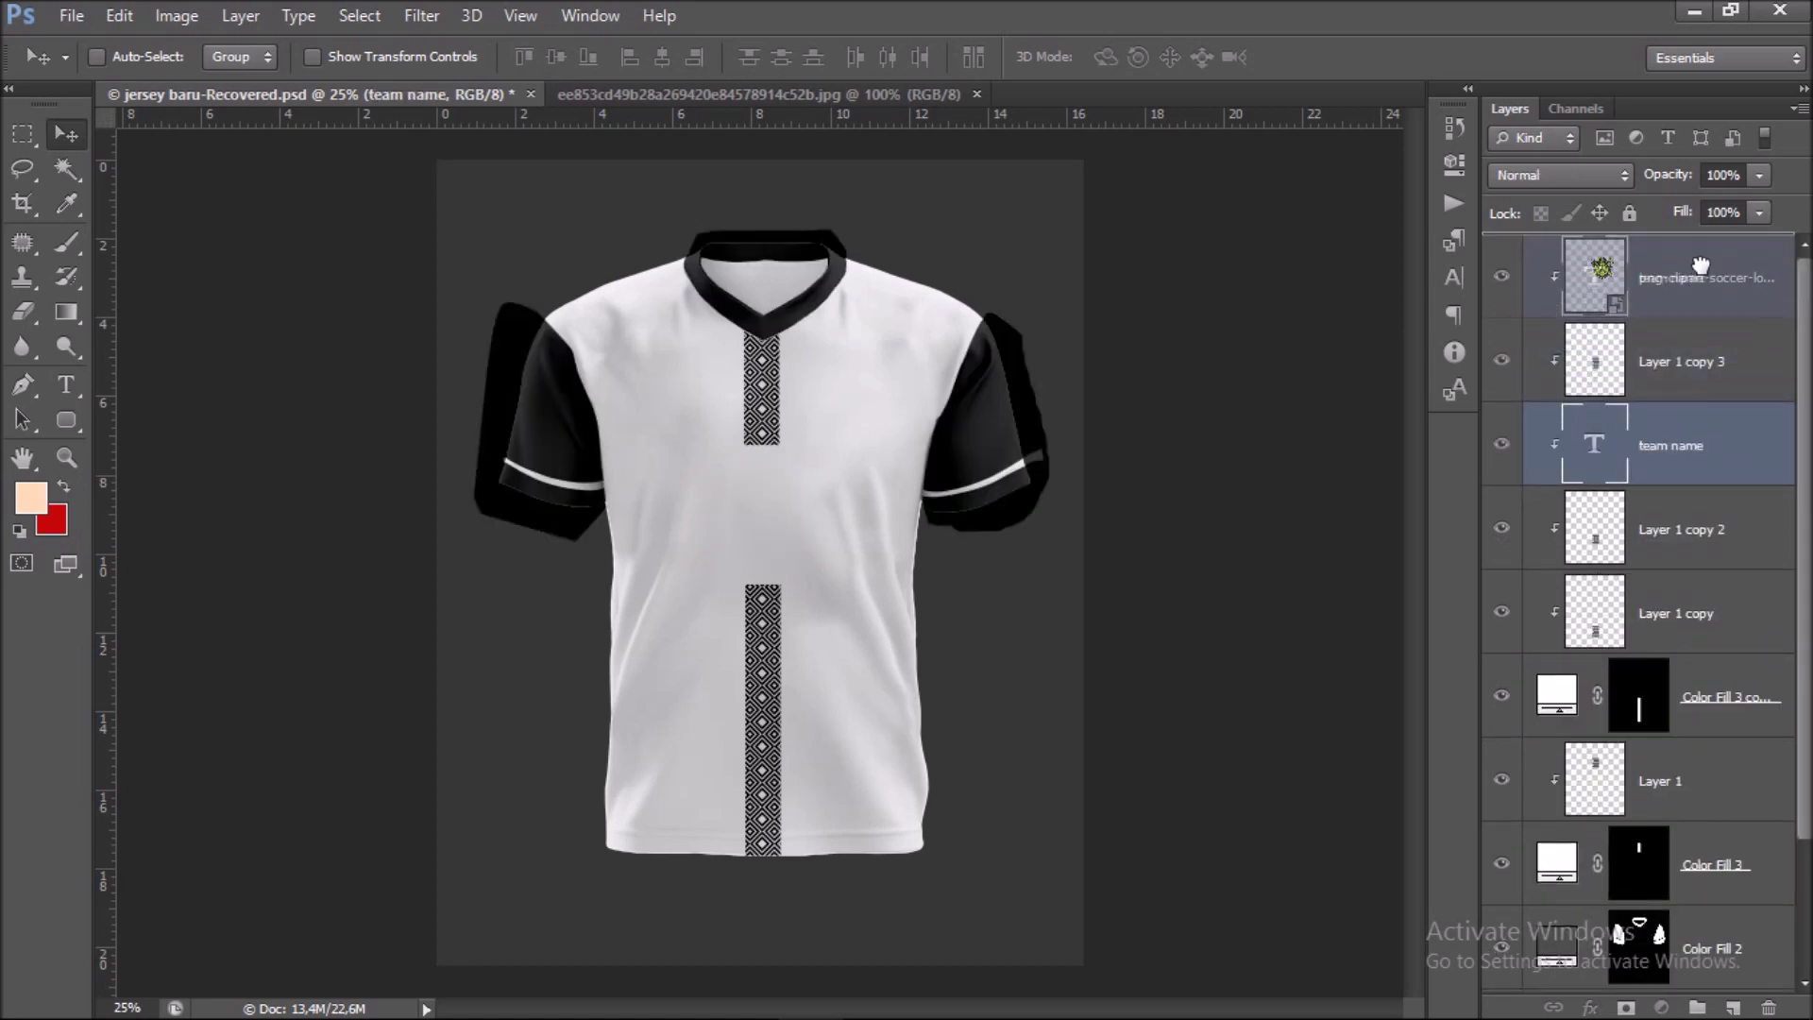
right_click(1690, 350)
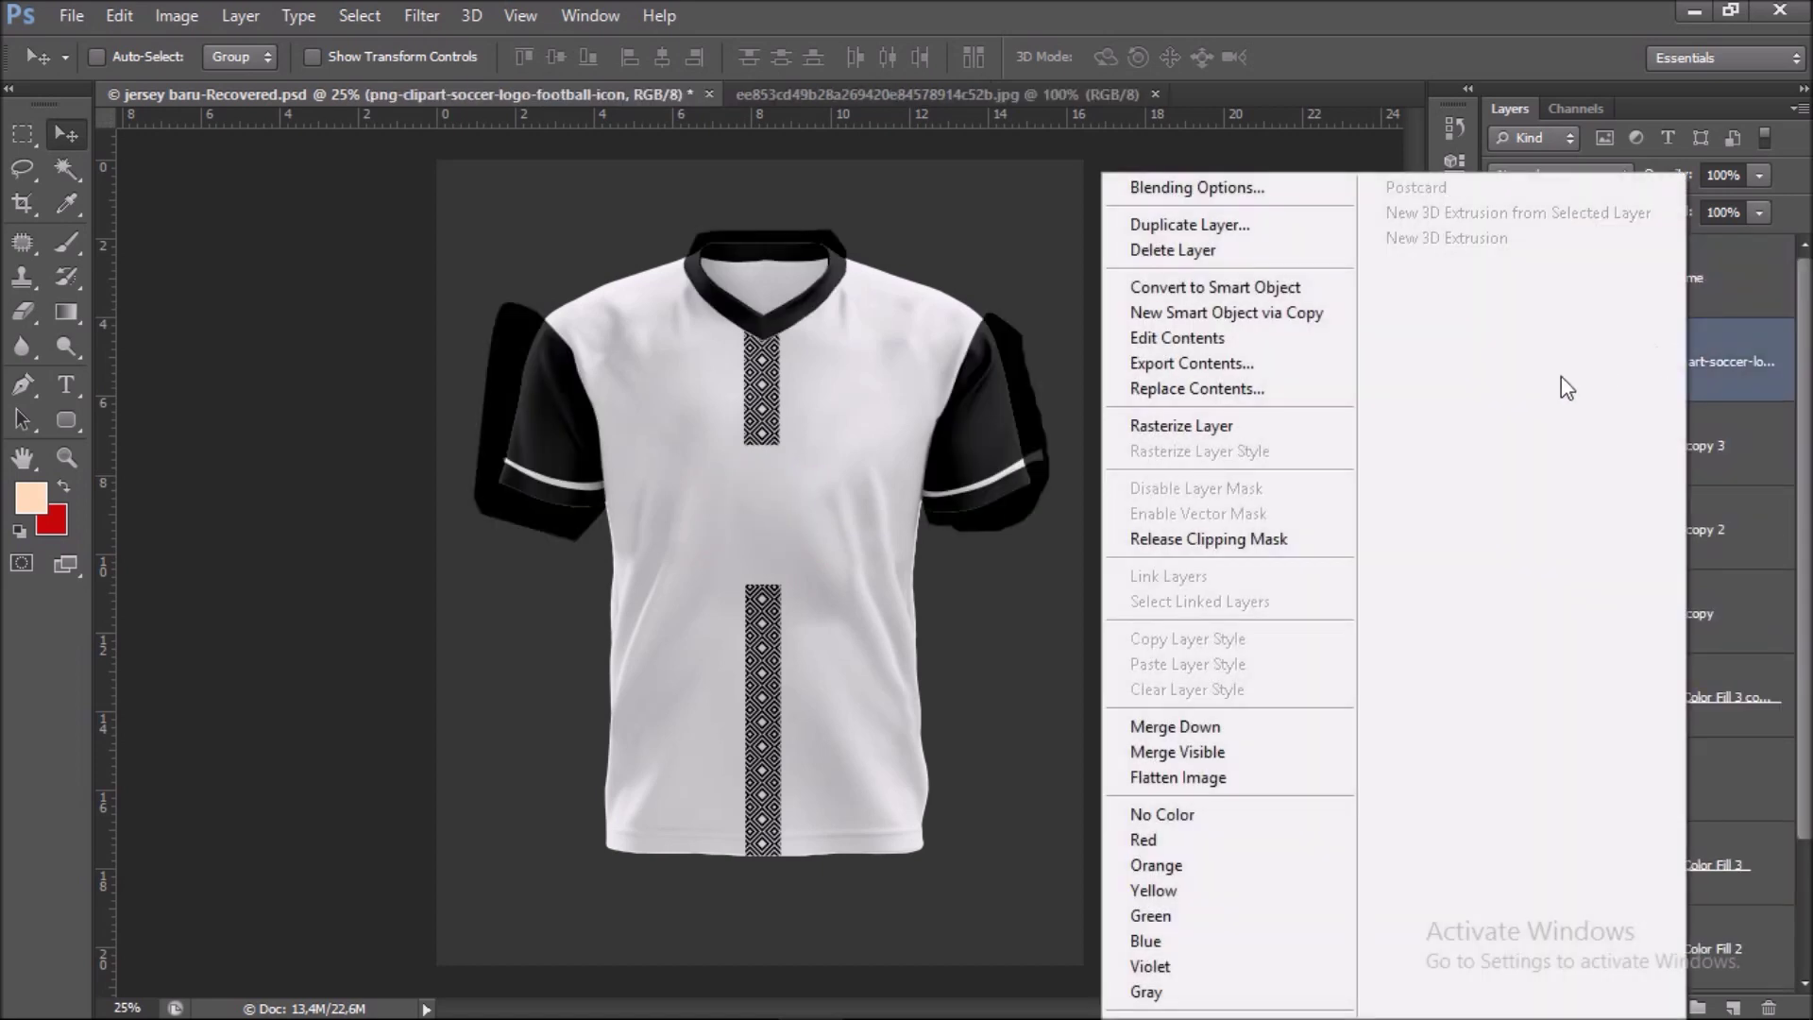
click(1218, 531)
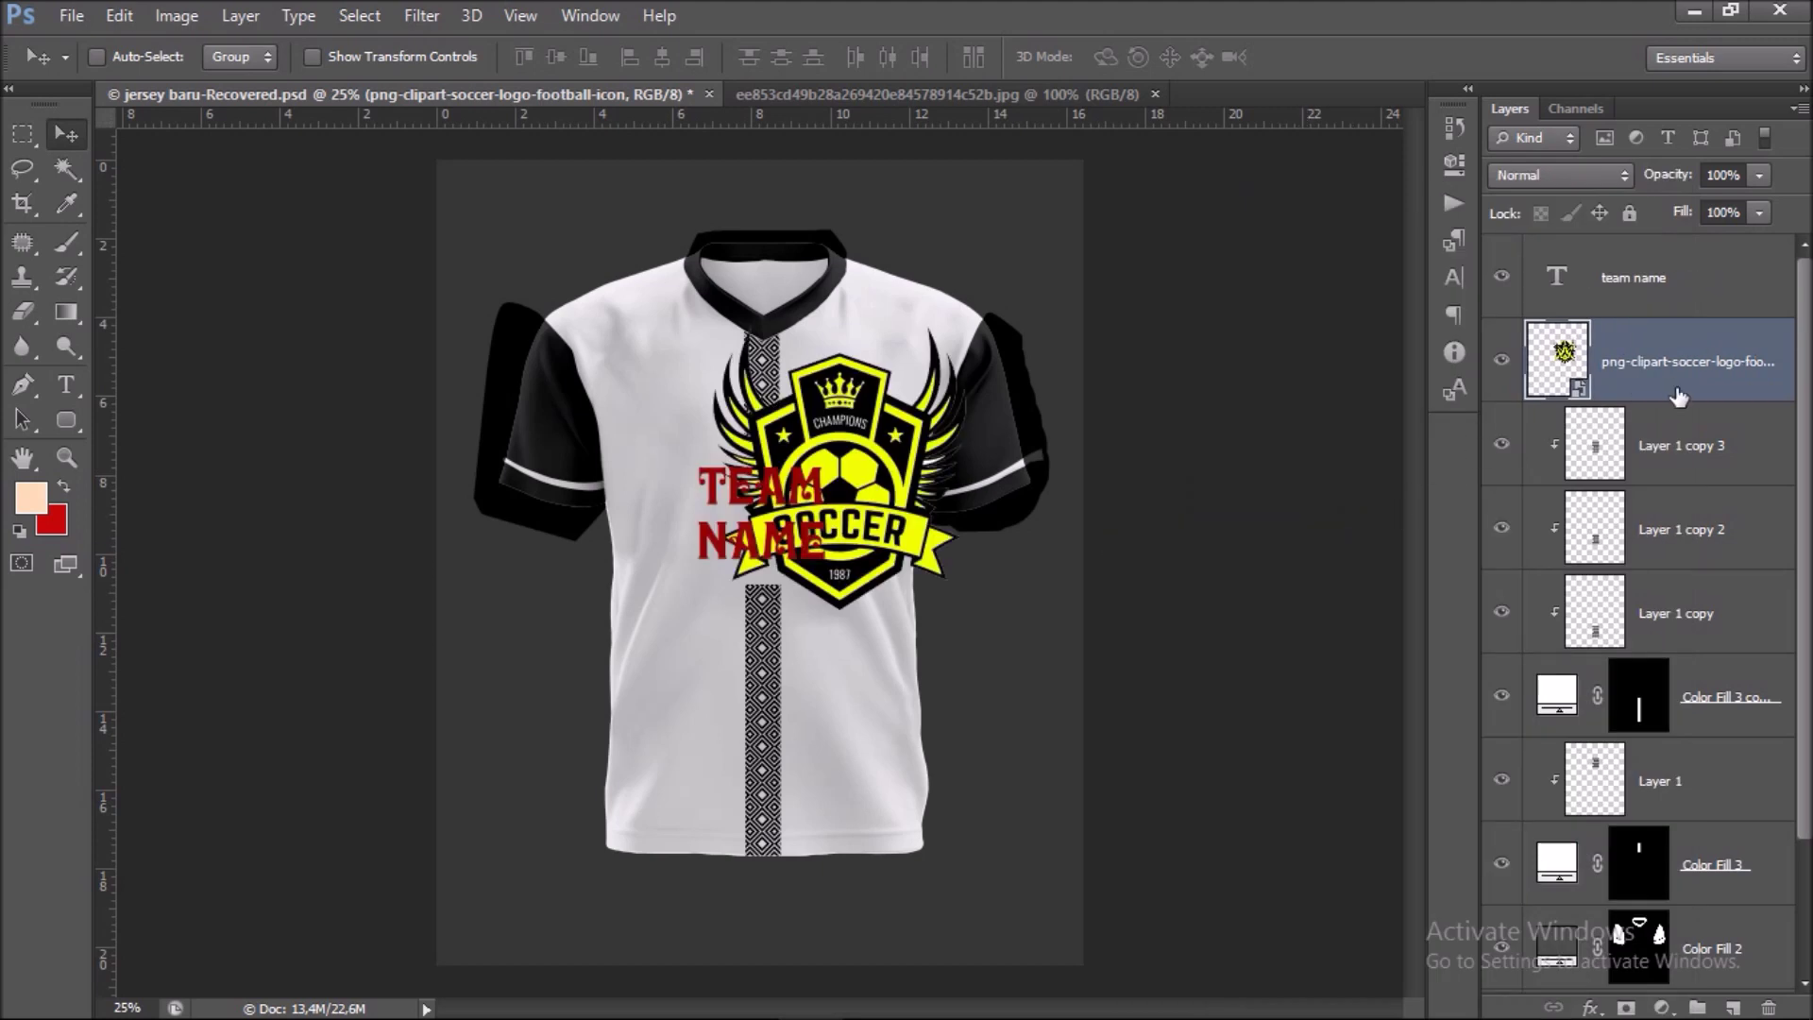
Scale the soccer logo down toward the collar and zoom in on the jersey.
key(ctrl+t)
mouse_move(982, 626)
mouse_down()
mouse_move(785, 405)
mouse_move(843, 385)
mouse_up()
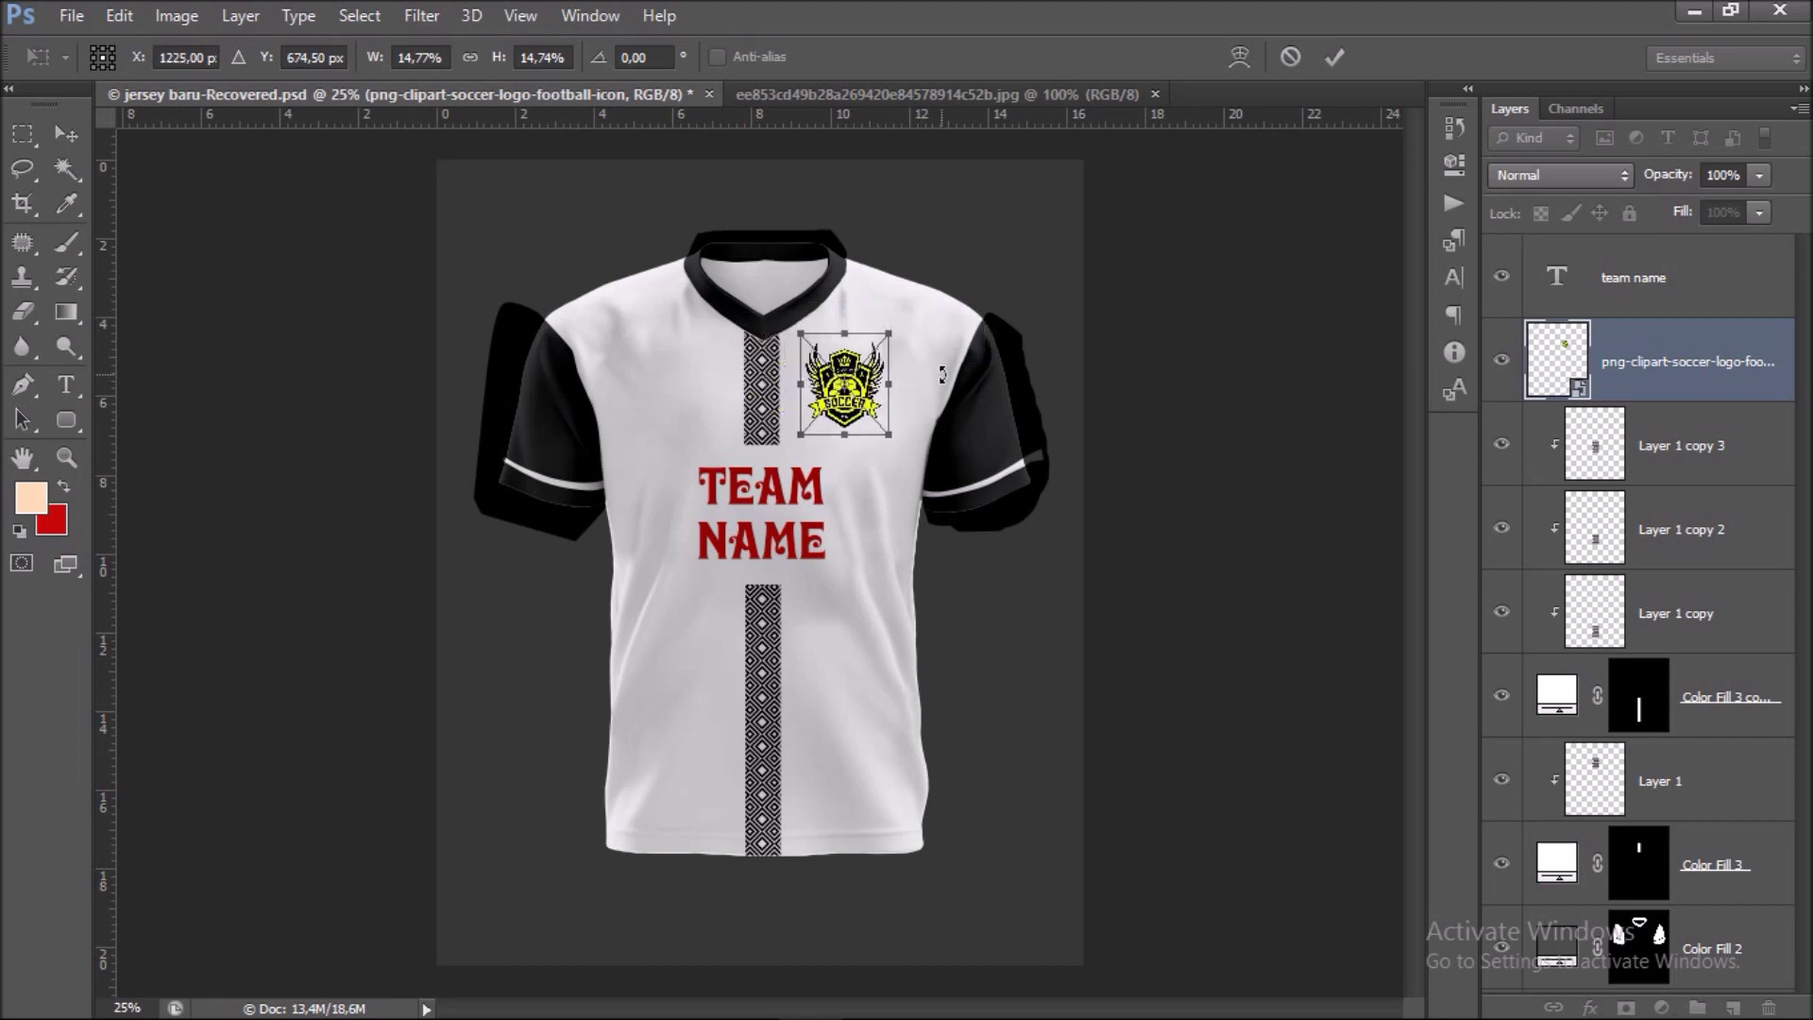
key(Return)
key(ctrl+plus)
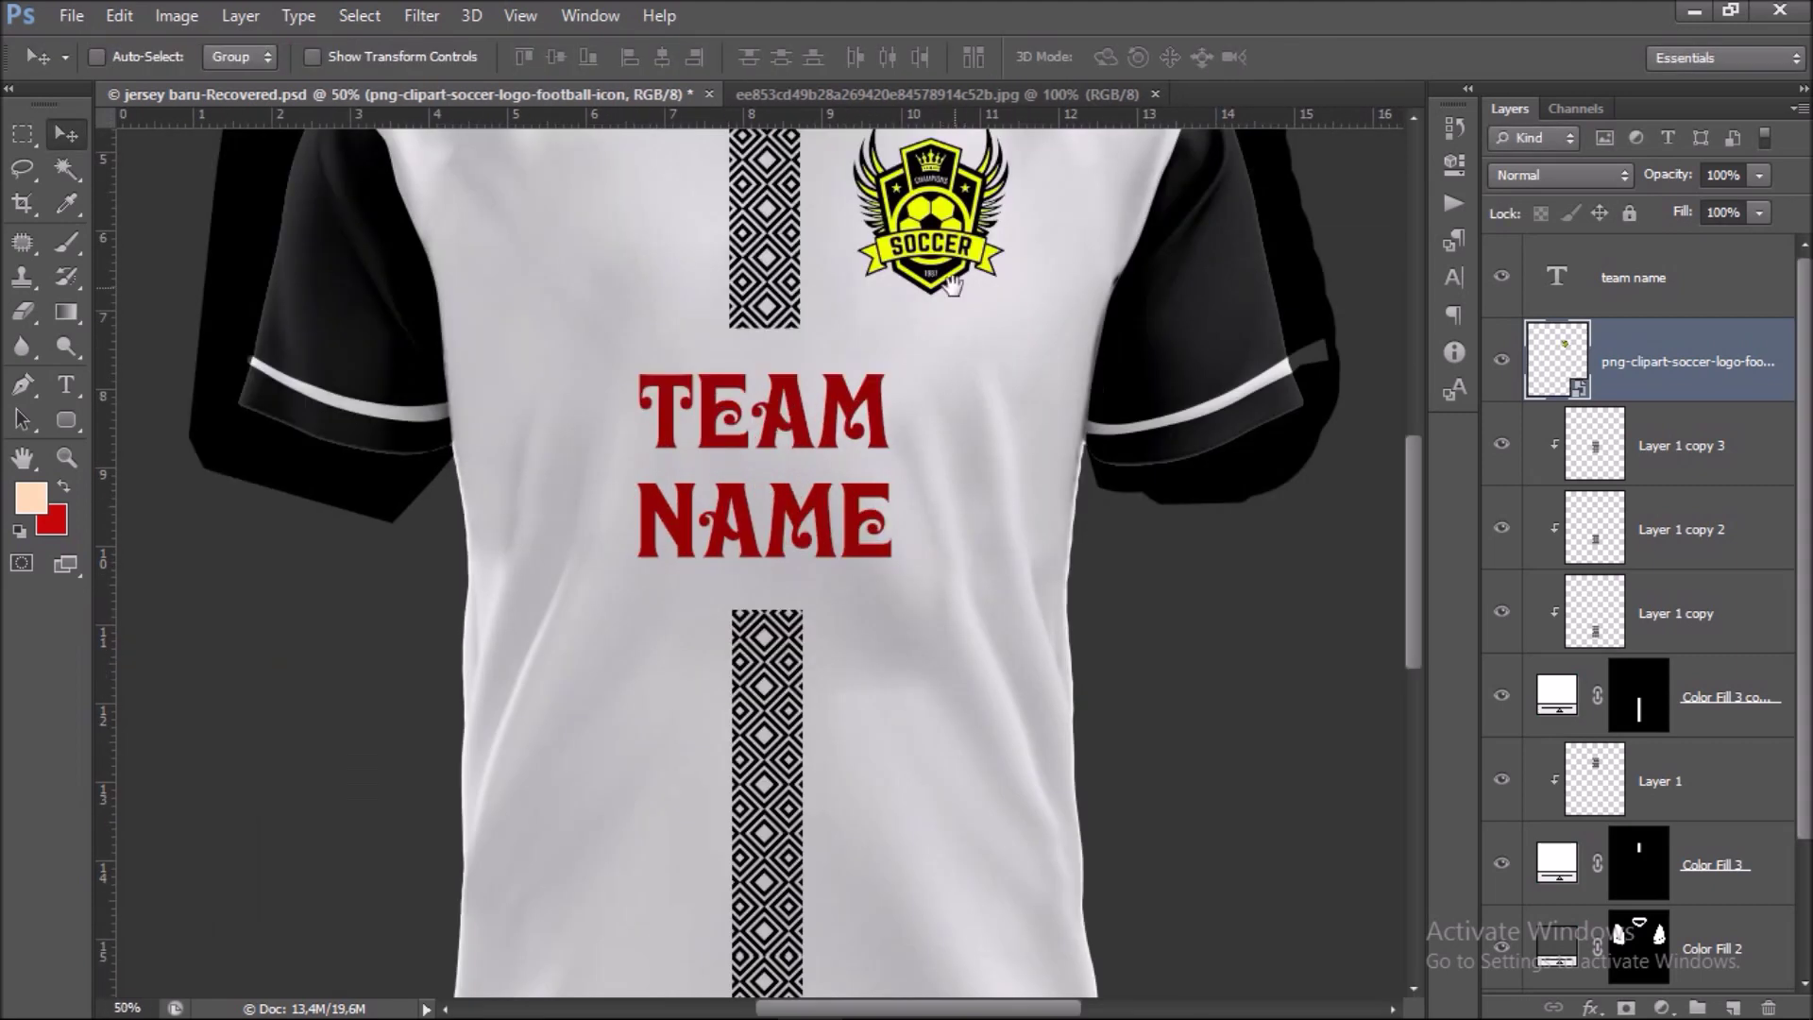
scroll(952, 283, up, 3)
Shrink the logo into a small crest placed on the upper chest beside the diamond strip.
key(ctrl+t)
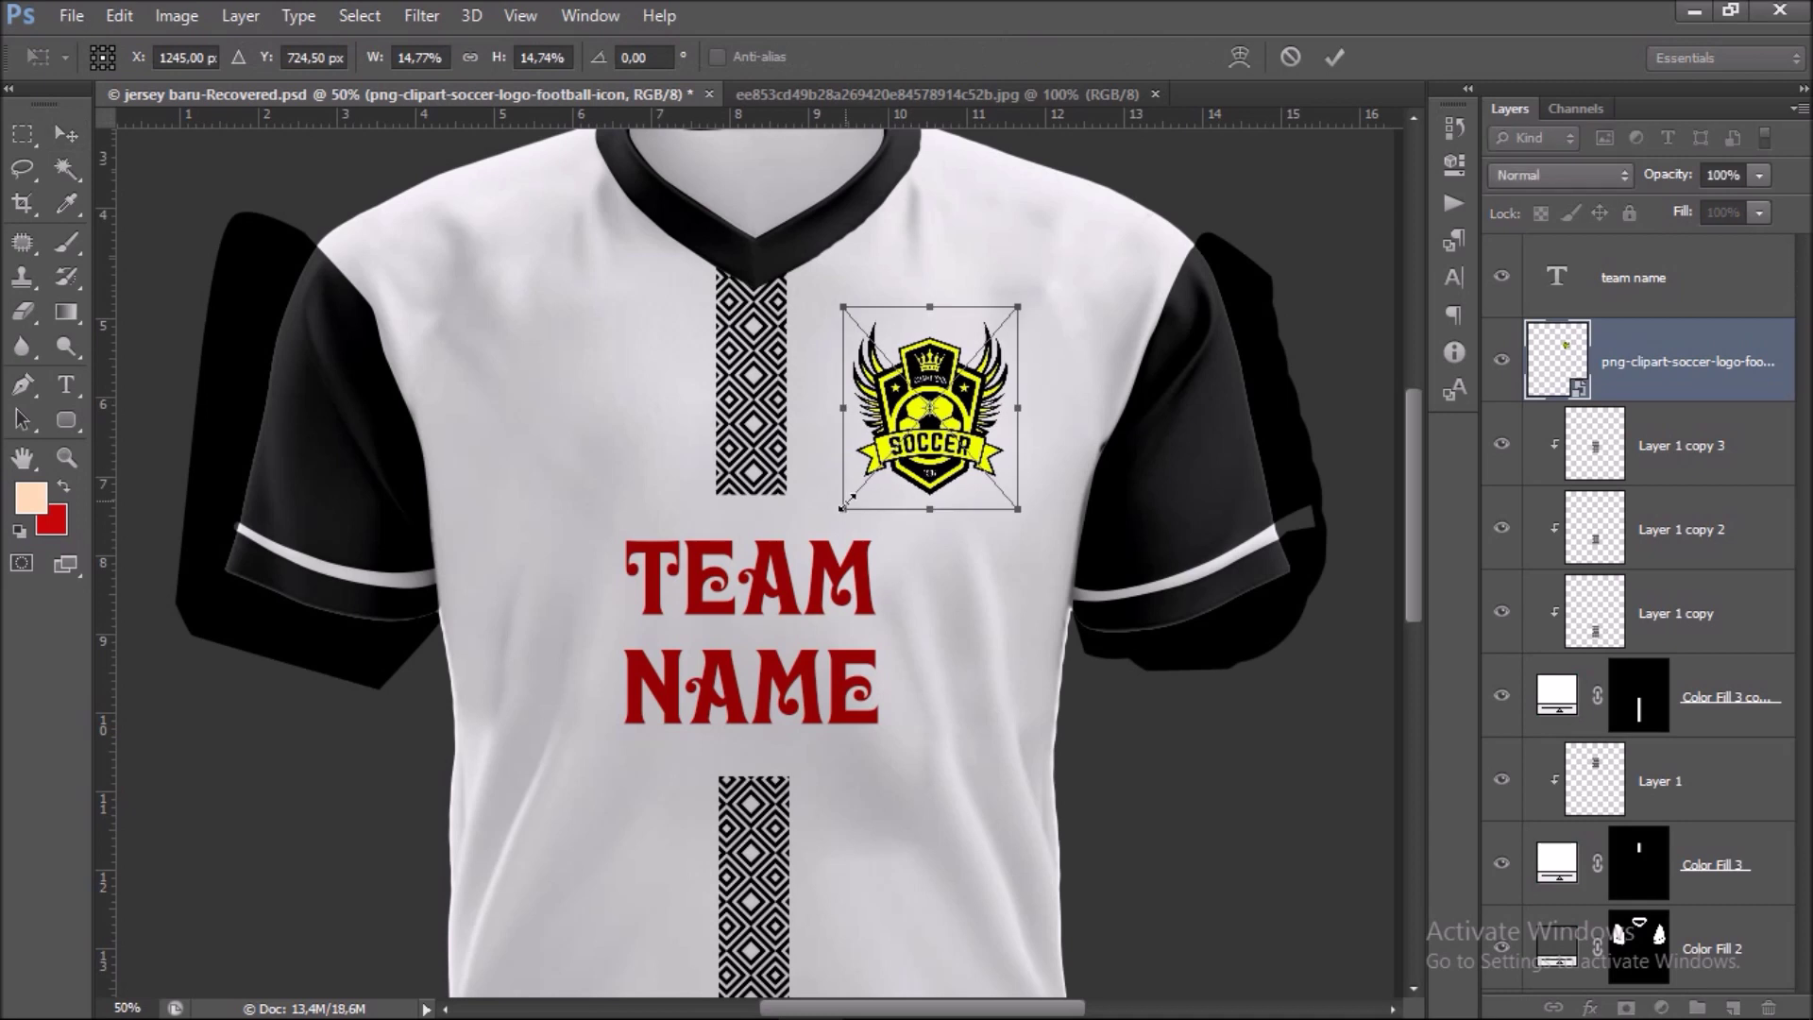
drag(843, 505, 1001, 325)
drag(956, 404, 975, 389)
key(Return)
key(ctrl+minus)
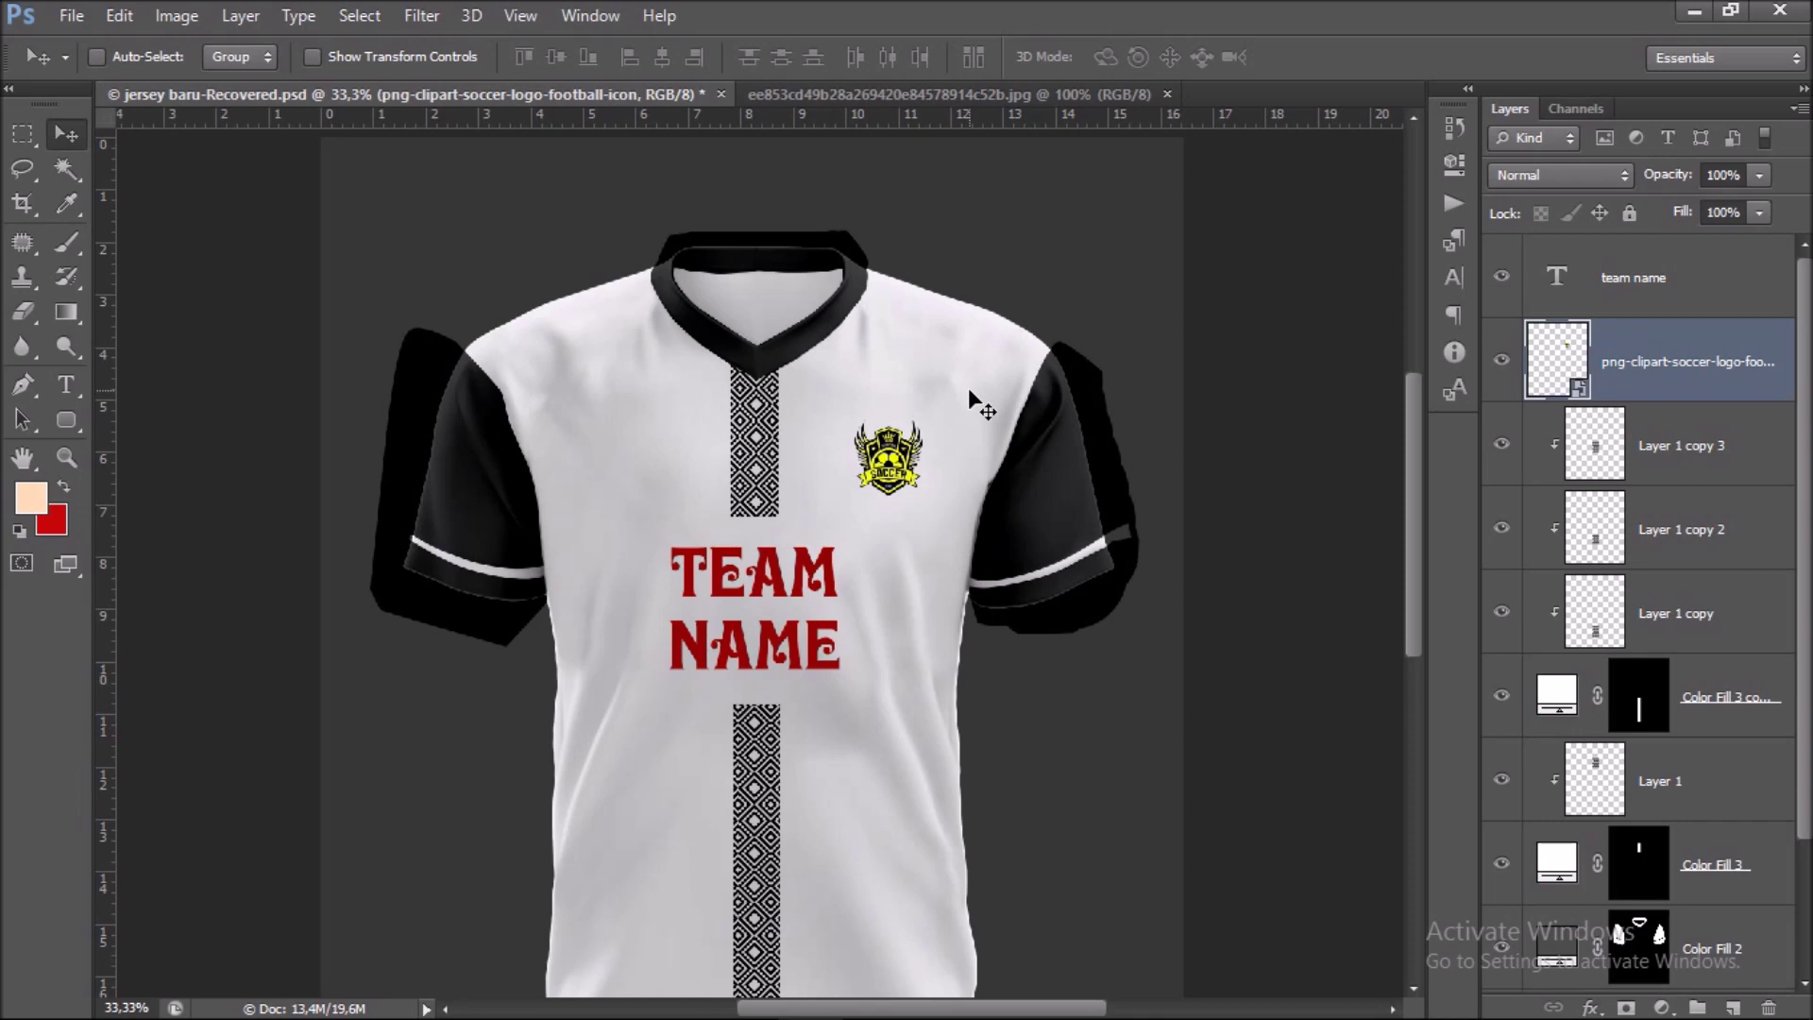
key(ctrl+plus)
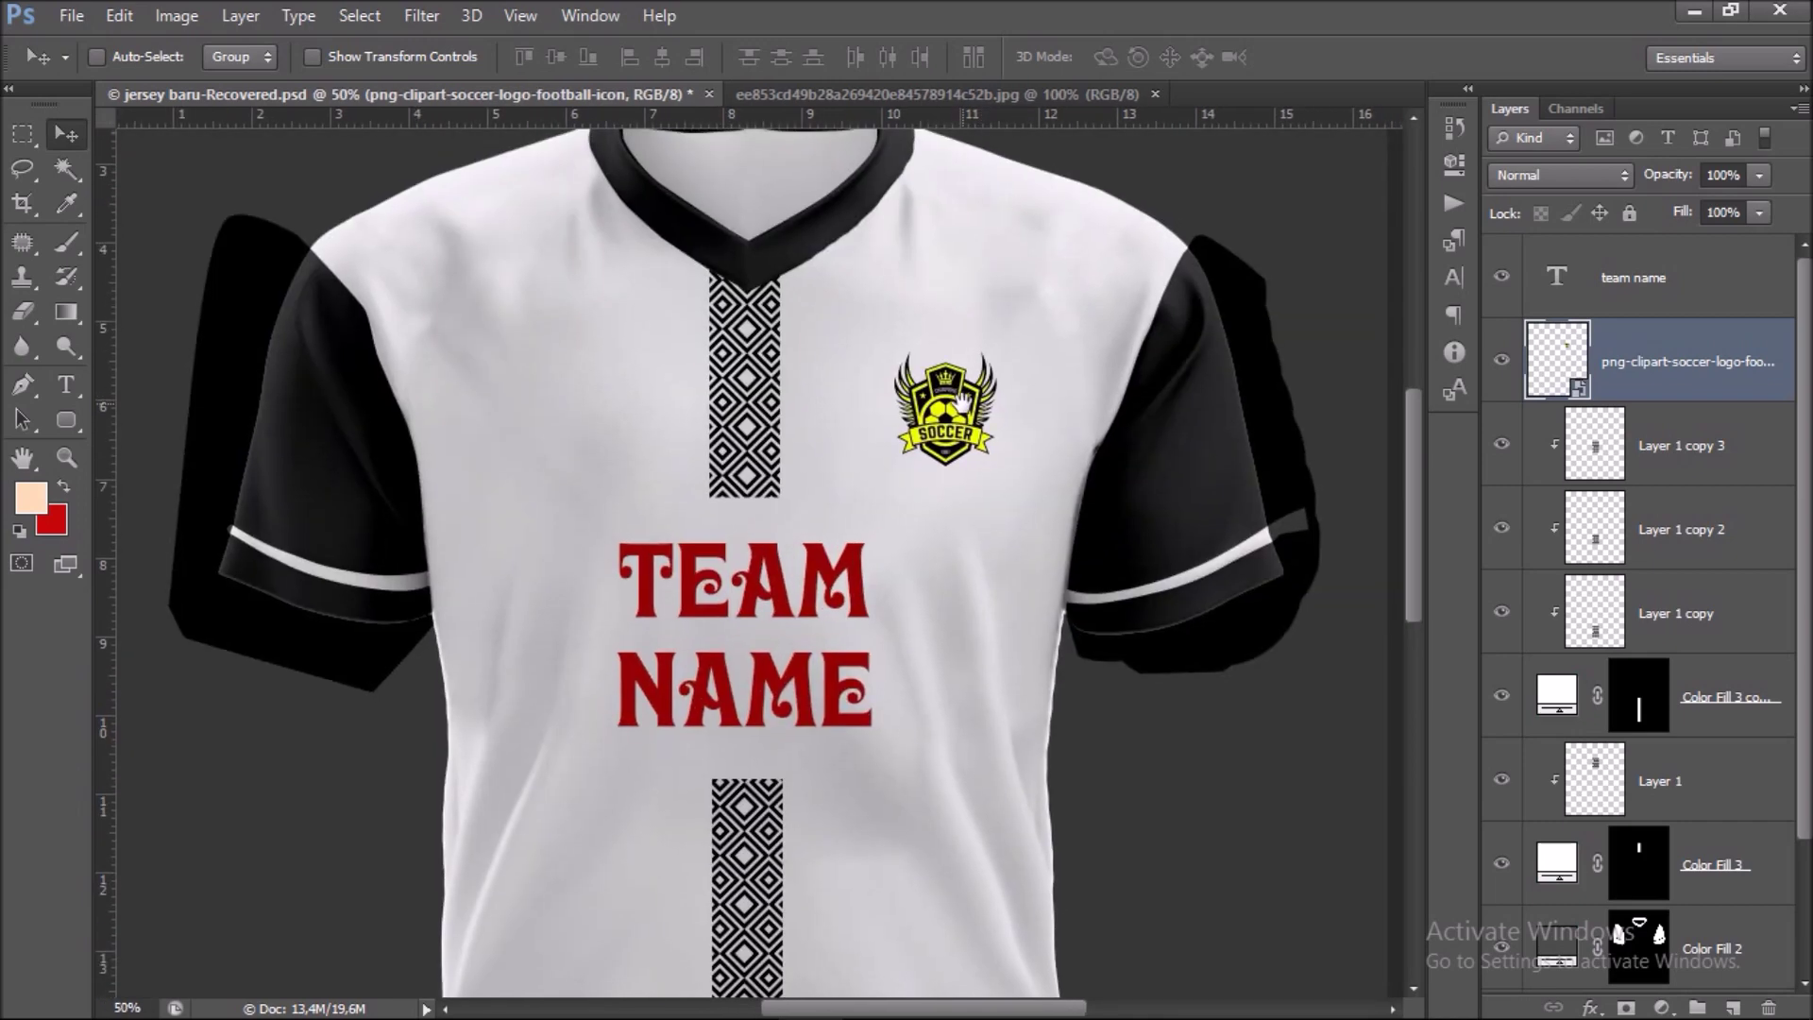
key(ctrl+minus)
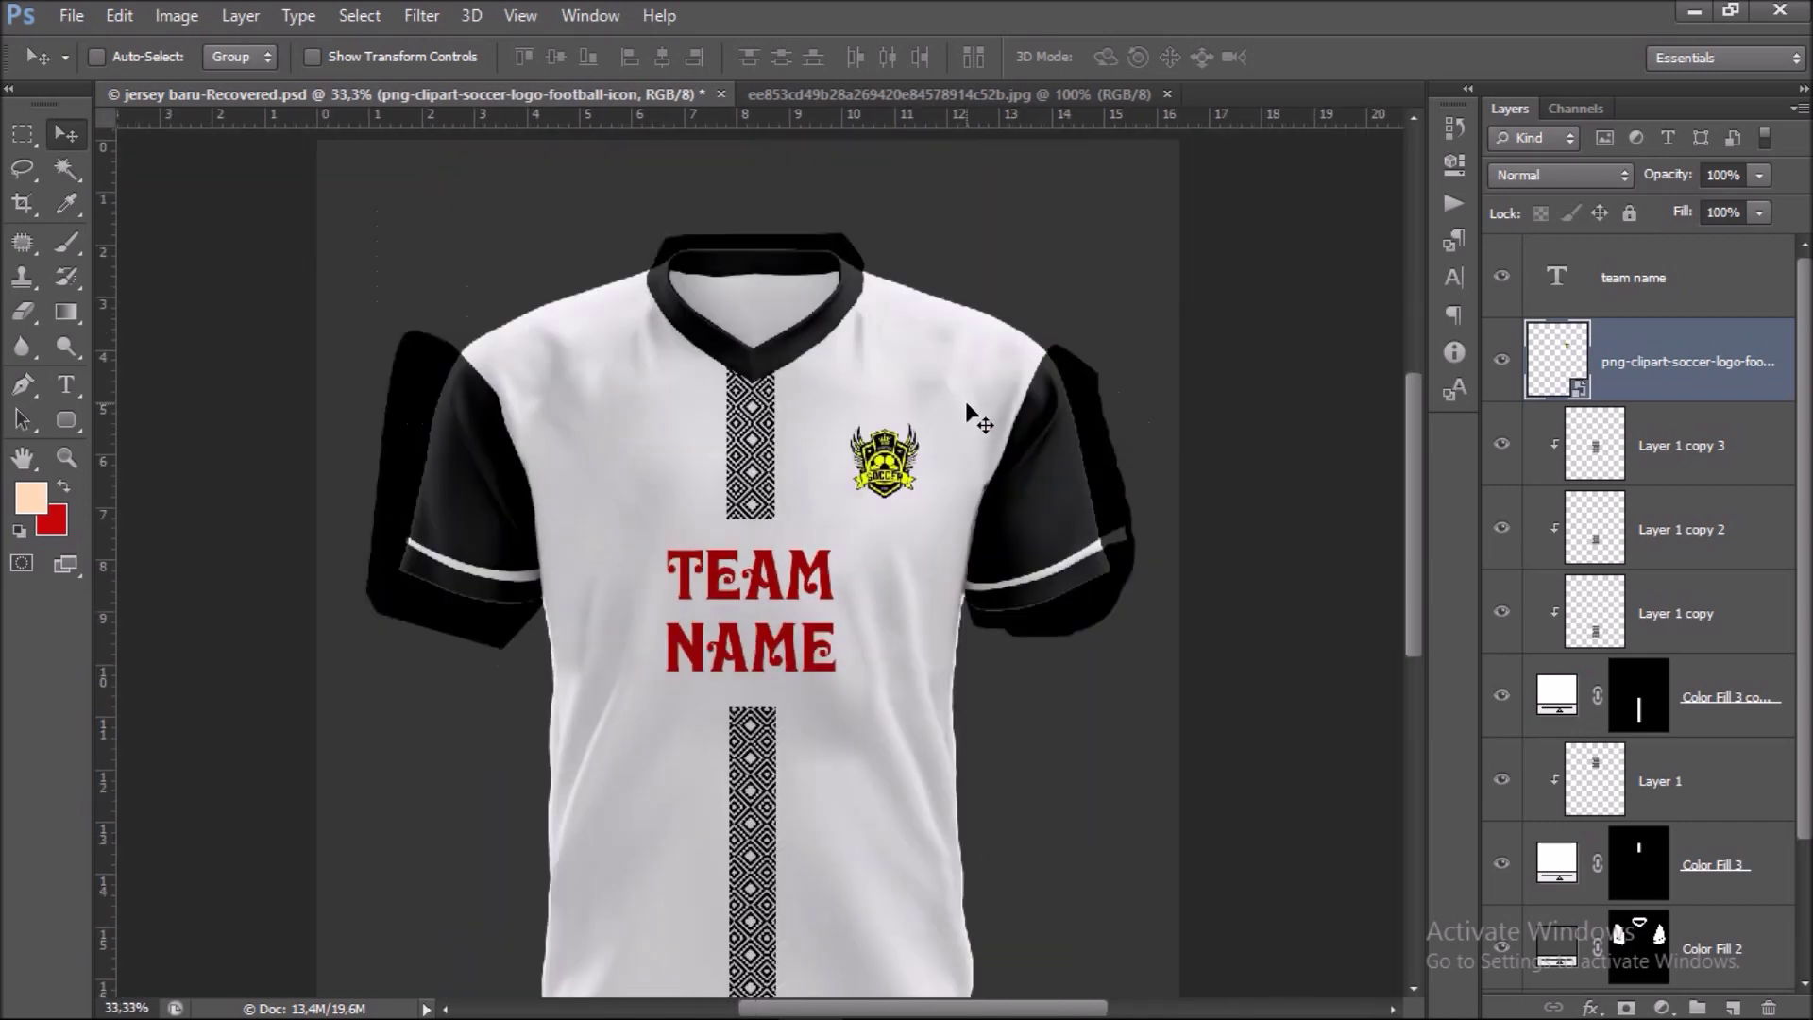
scroll(1658, 518, down, 2)
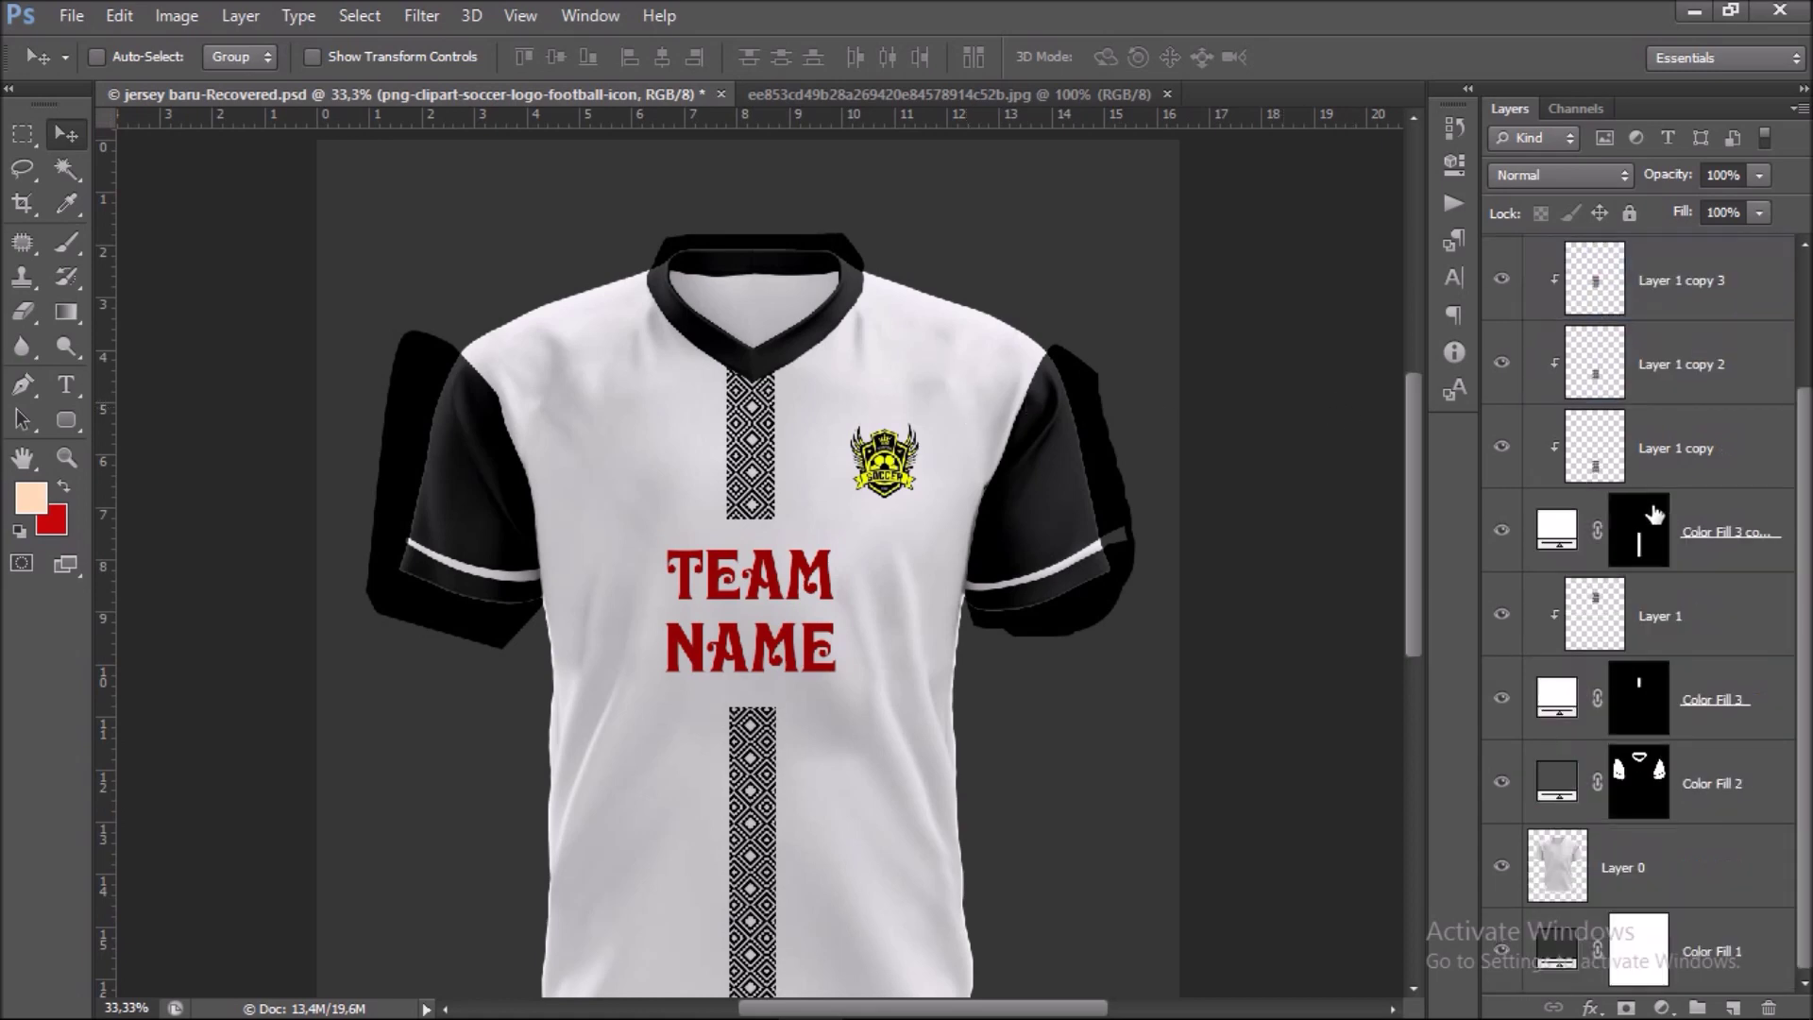
Clip the Color Fill 2 sleeve fill to the jersey layer, recenter the view, and select the team name layer.
click(1726, 783)
right_click(1726, 782)
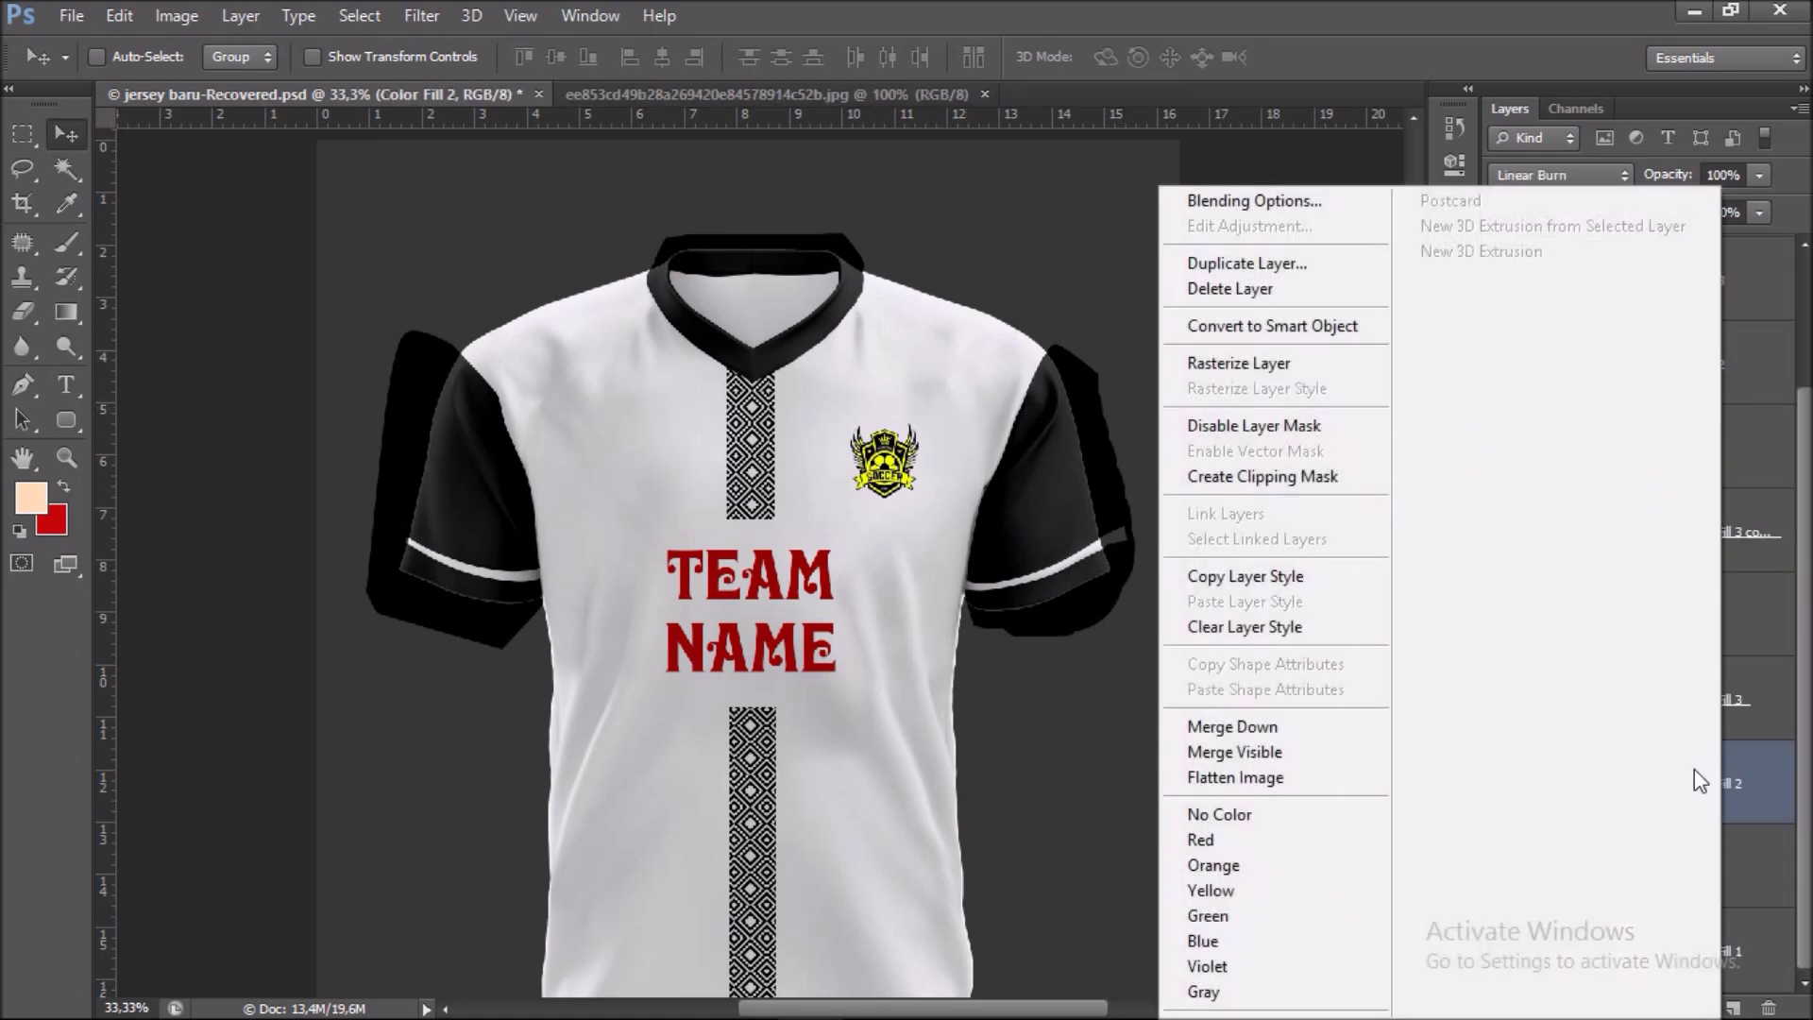
click(1227, 476)
drag(1162, 539, 1223, 457)
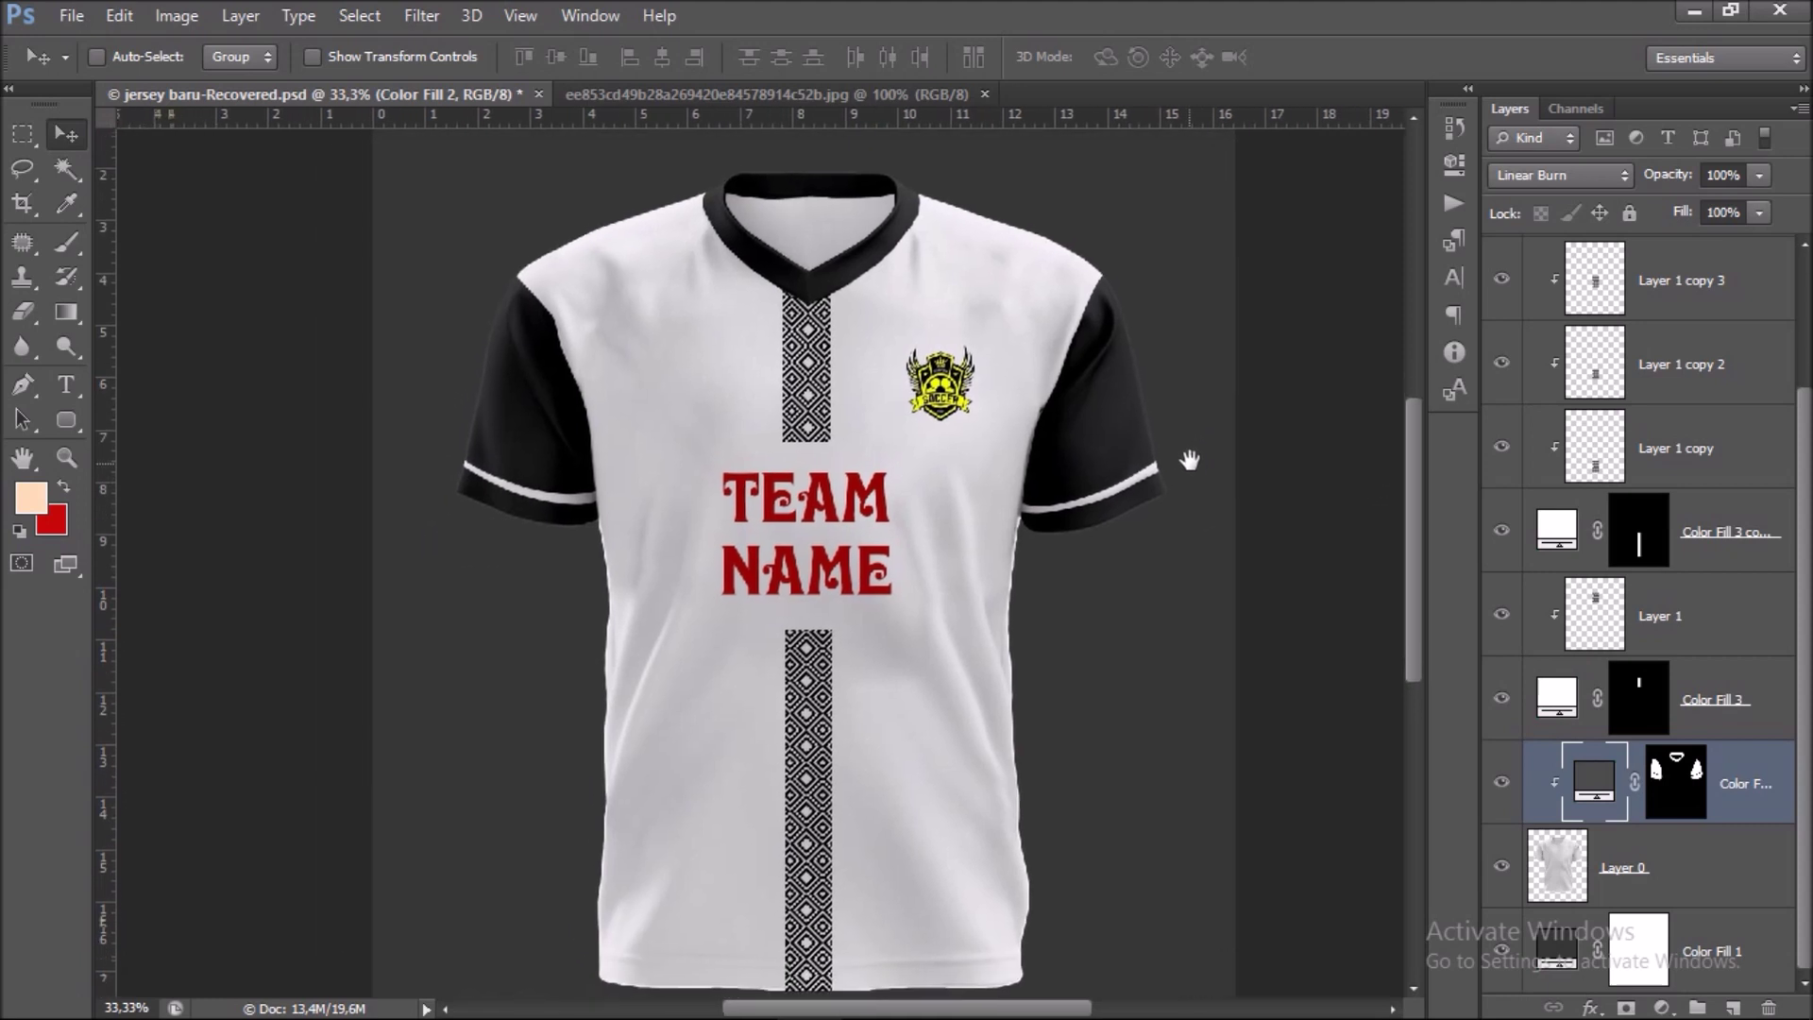
scroll(1744, 474, up, 1)
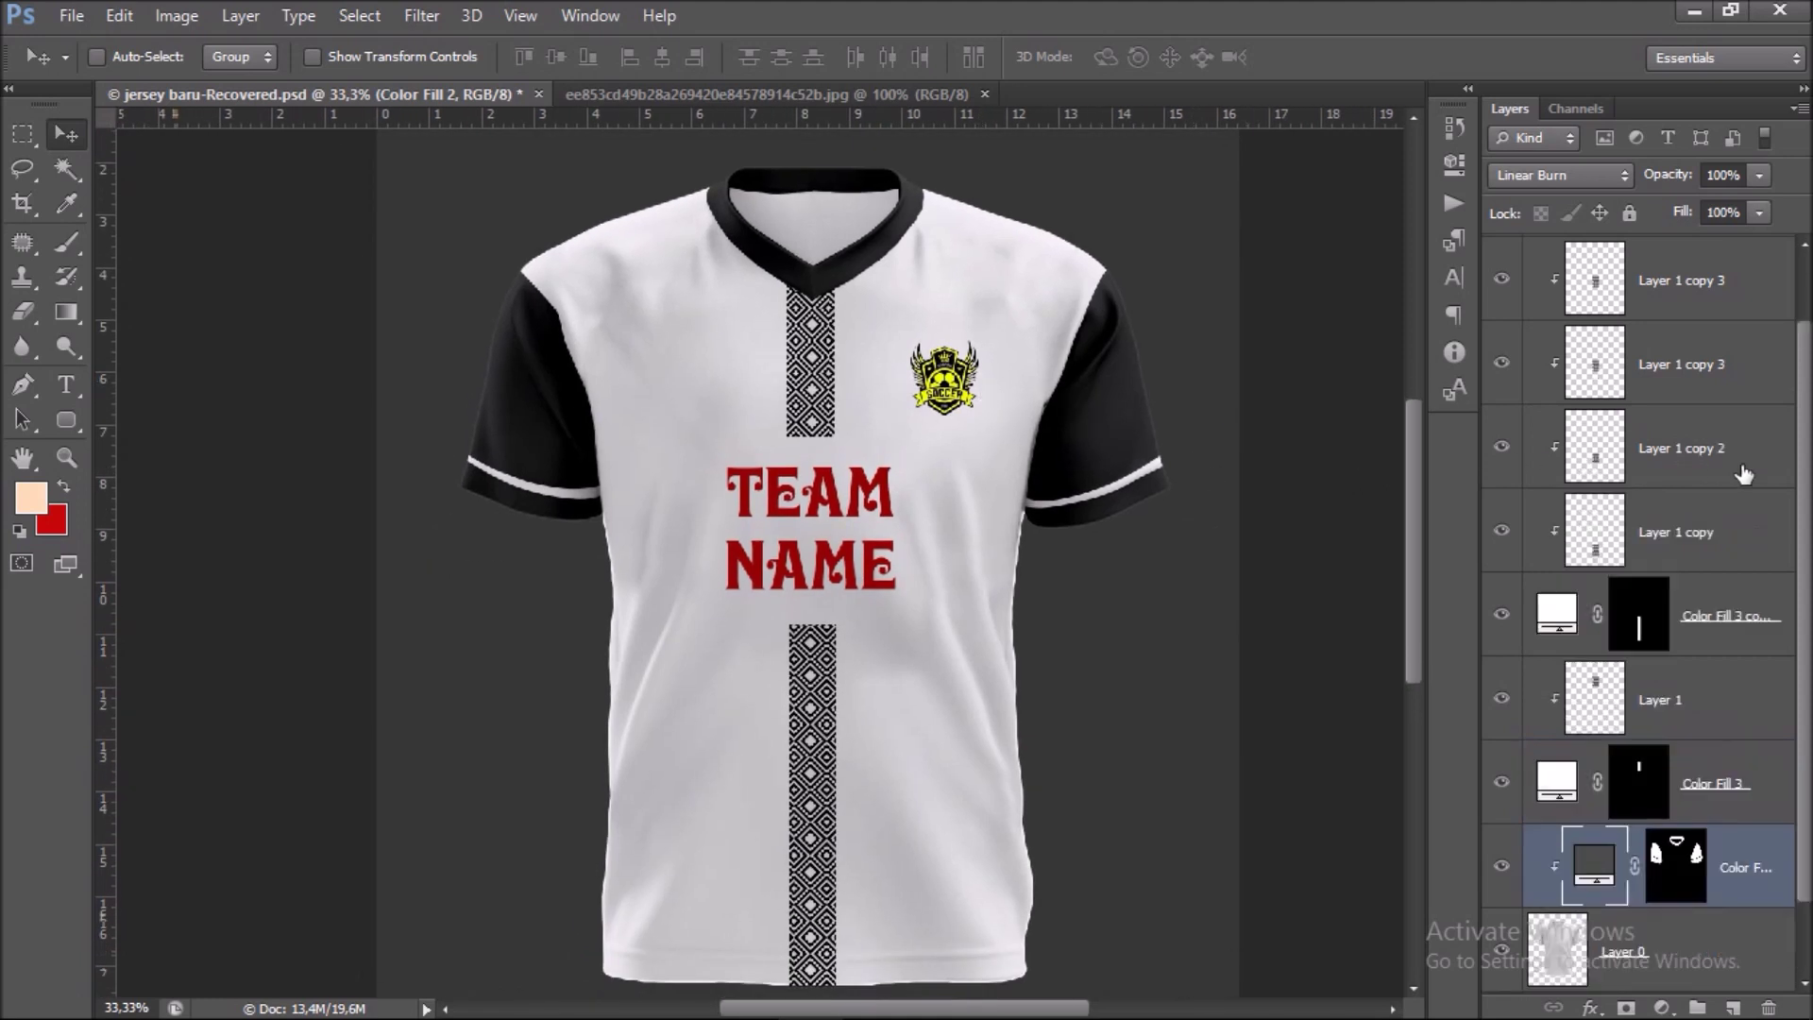
scroll(1743, 474, up, 1)
scroll(1744, 474, up, 1)
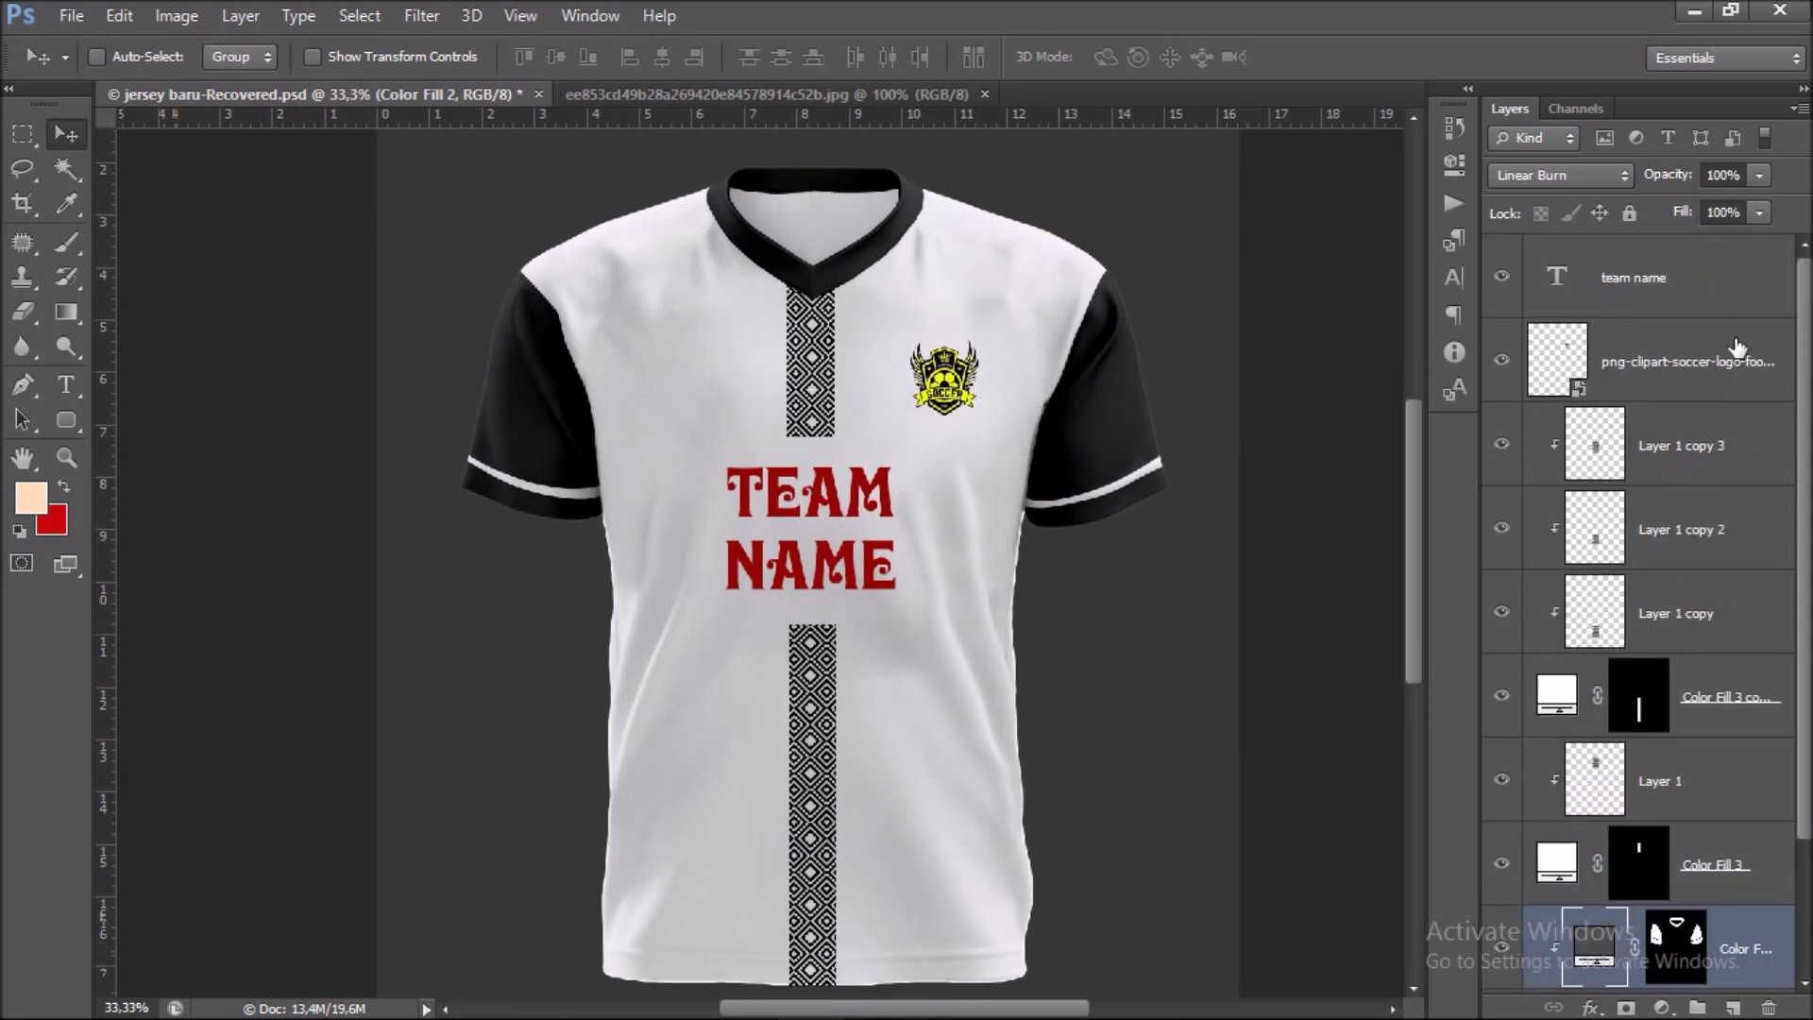
click(1690, 299)
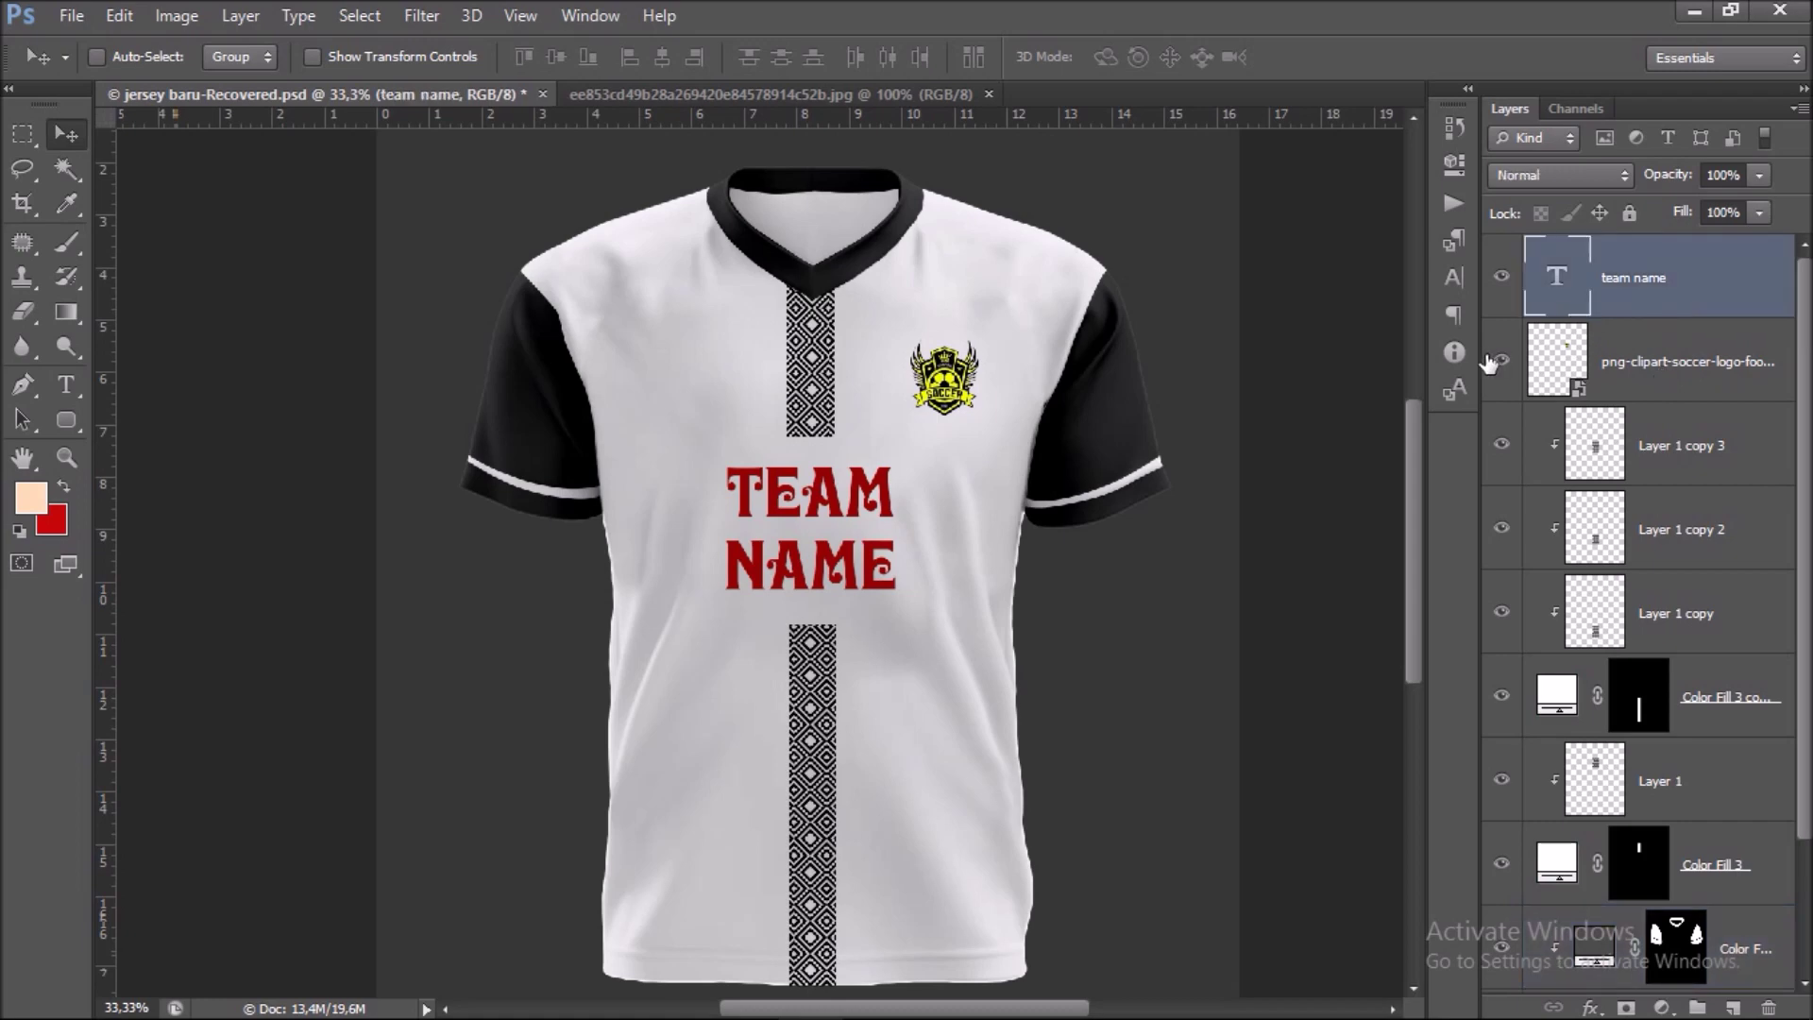
Try a yellow text colour sampled from the crest in the Character panel.
click(1460, 279)
click(1376, 275)
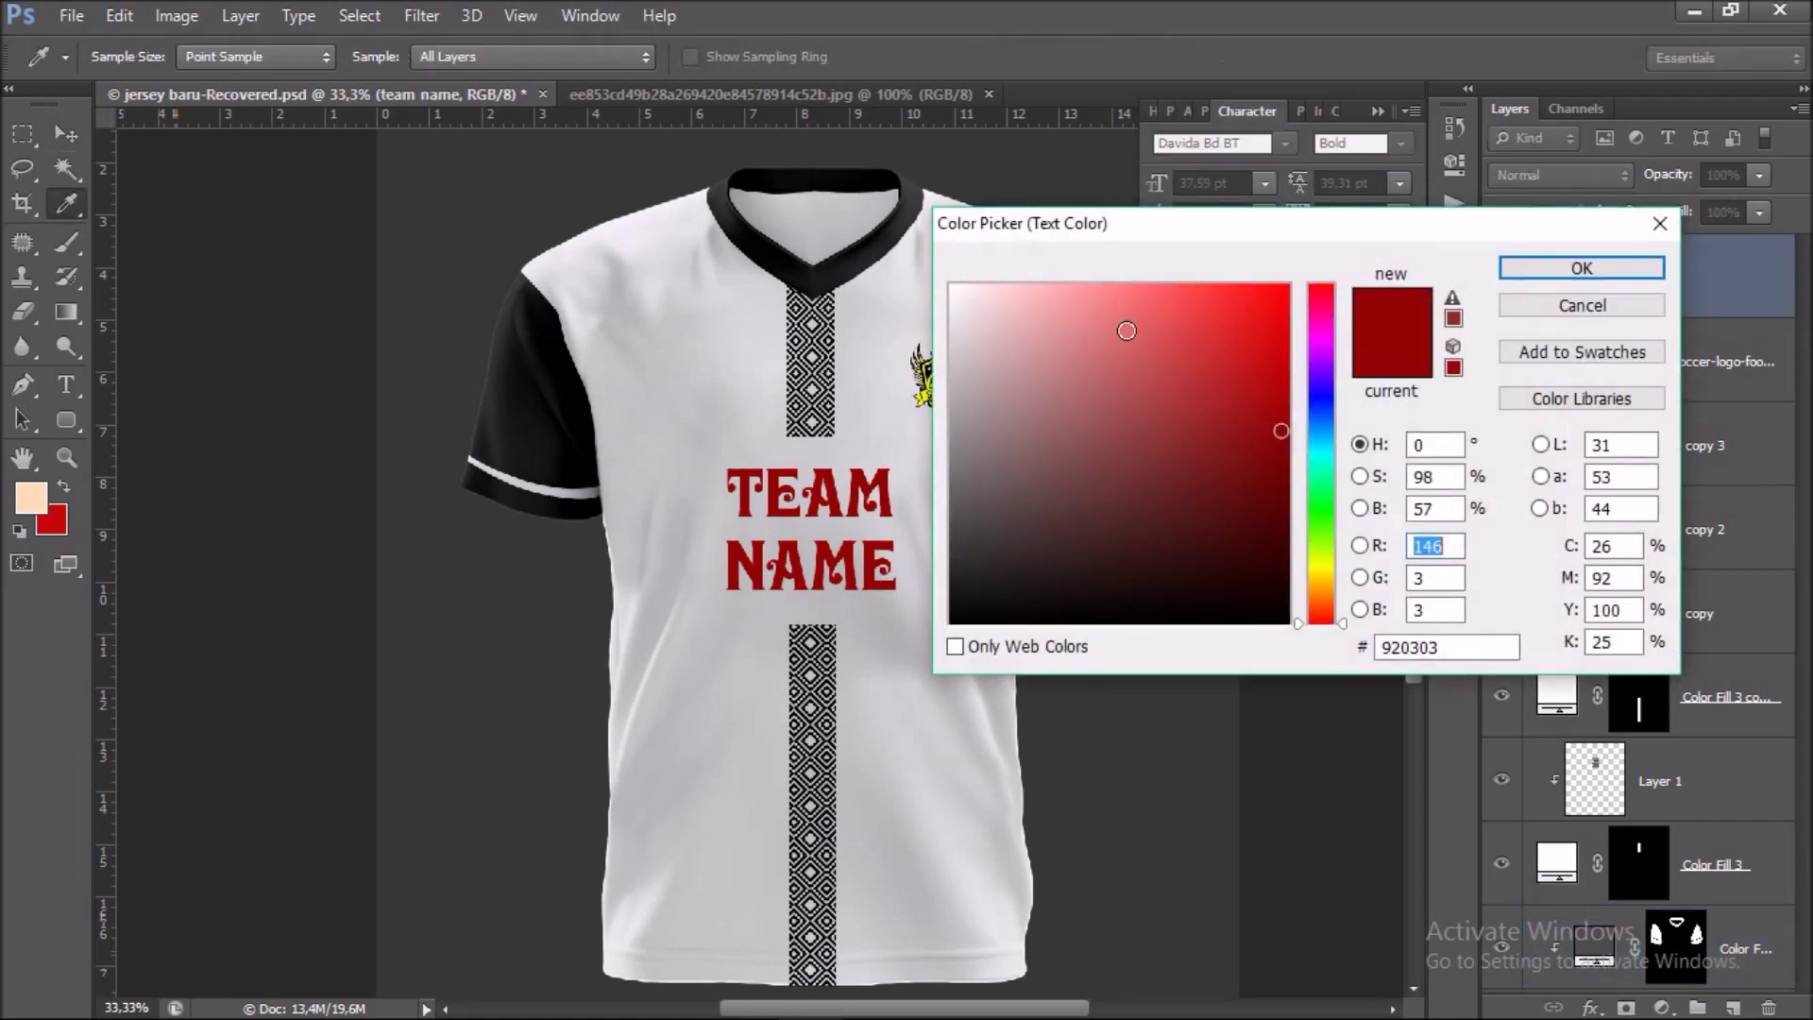
drag(1110, 253, 1279, 253)
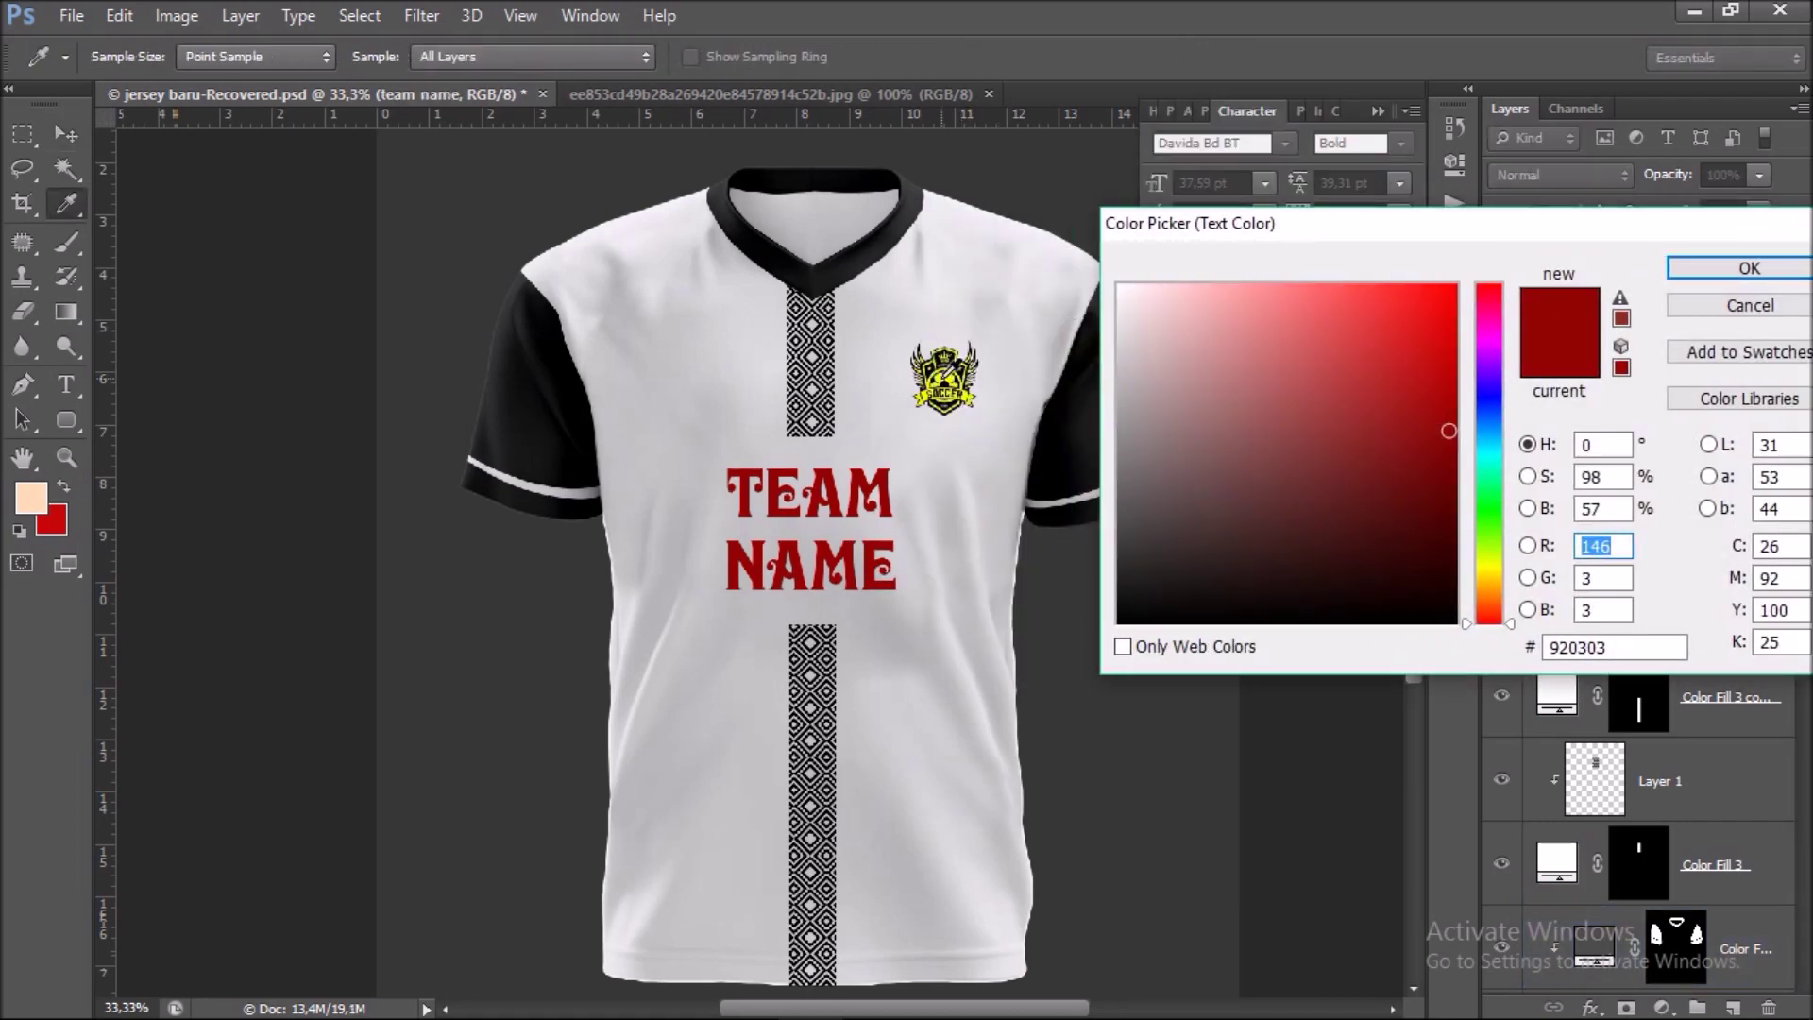
click(960, 365)
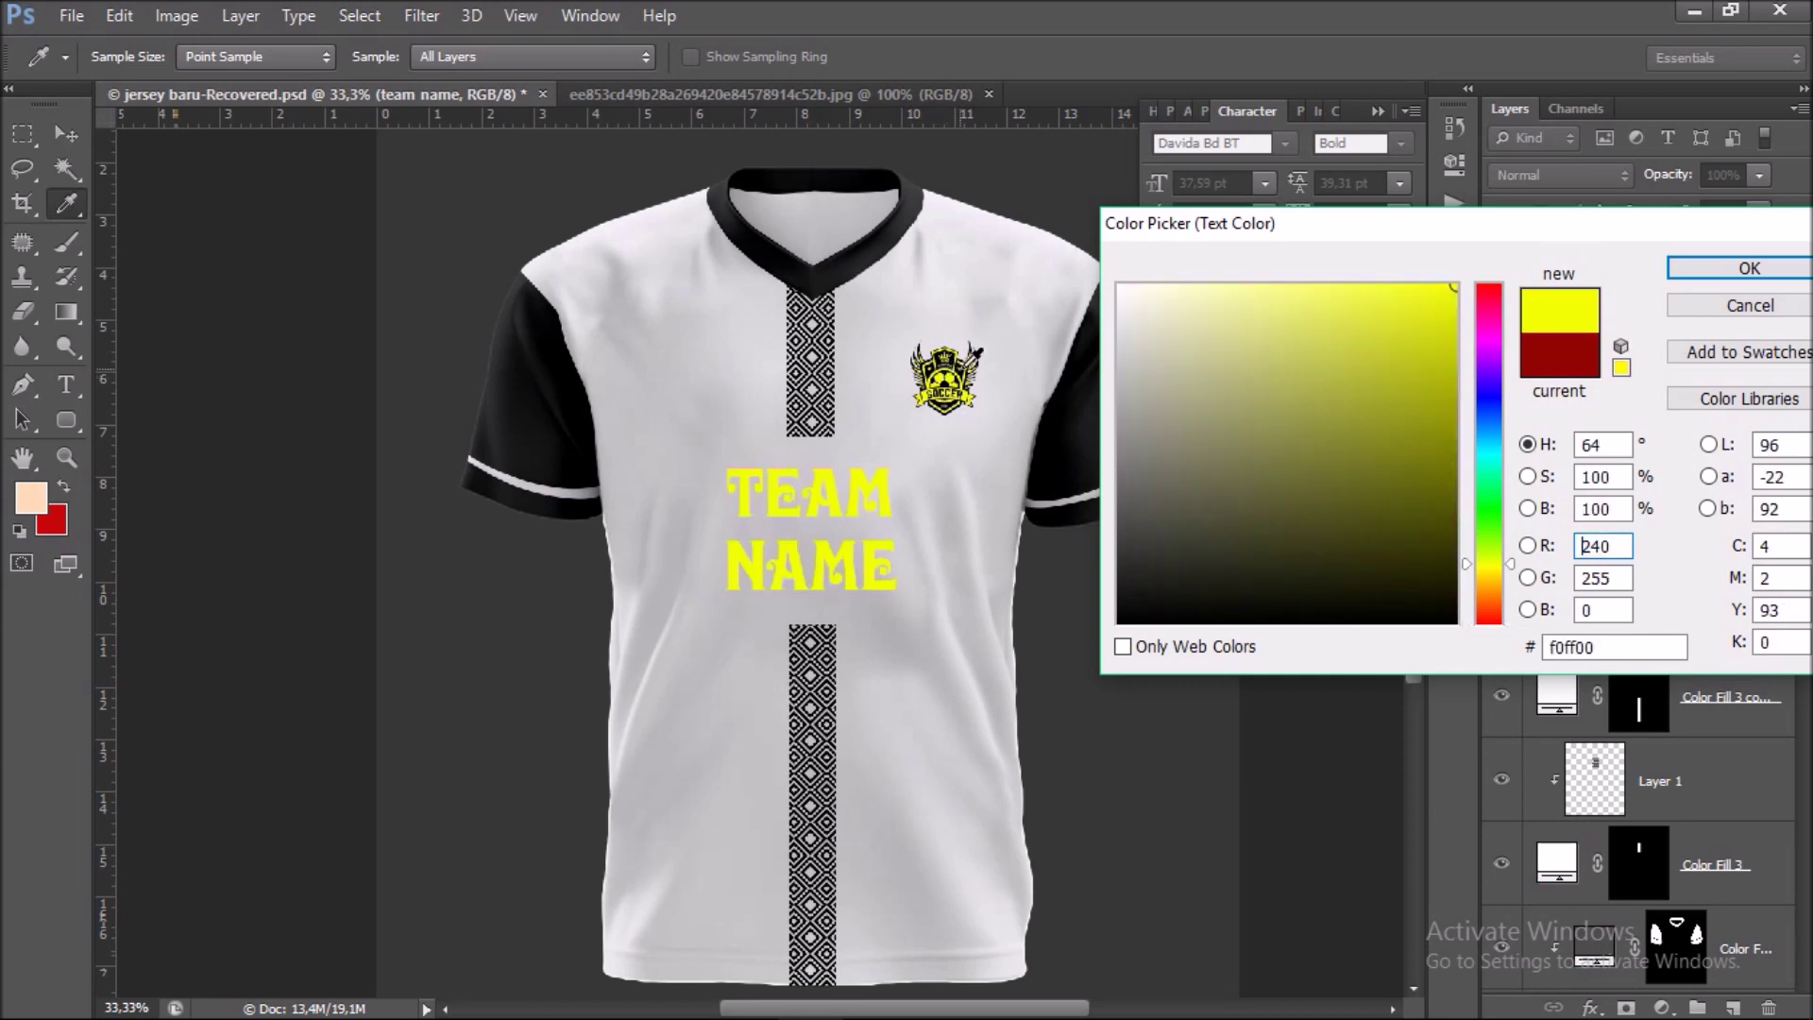
click(1748, 268)
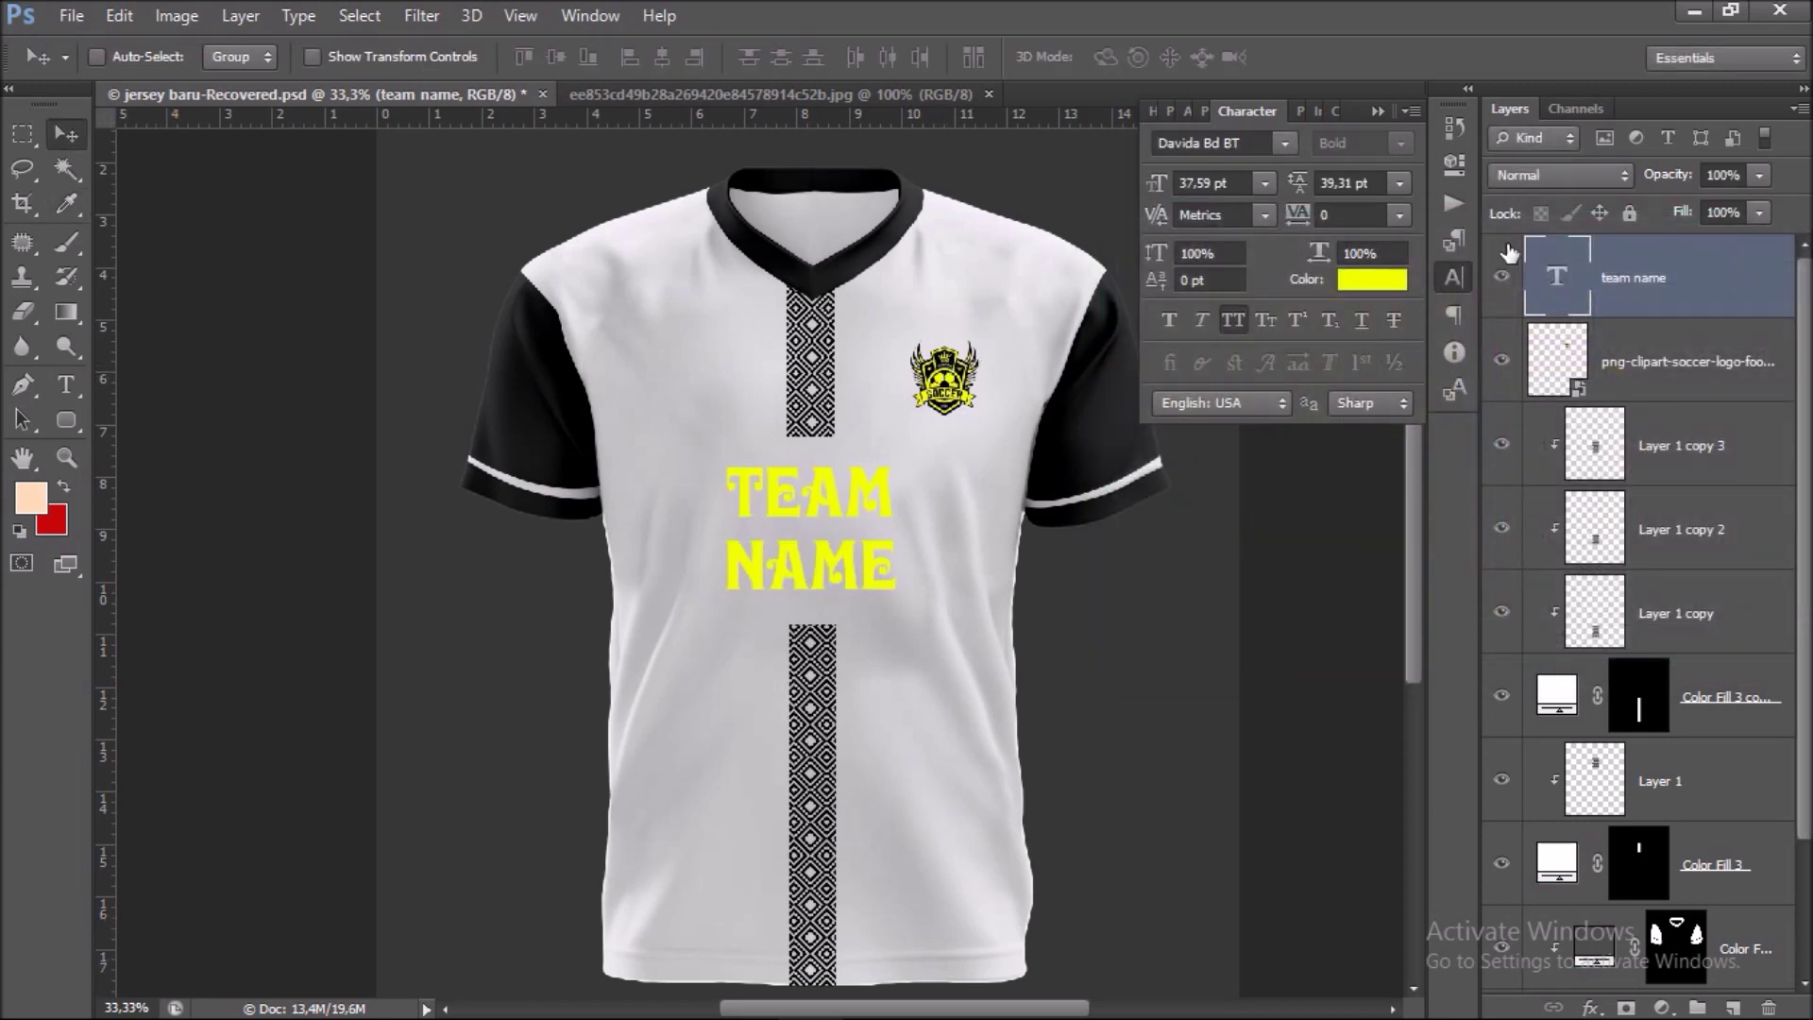
Change the TEAM NAME colour to near-black 070707 and zoom out to view the canvas.
click(1388, 284)
drag(1213, 465, 1120, 614)
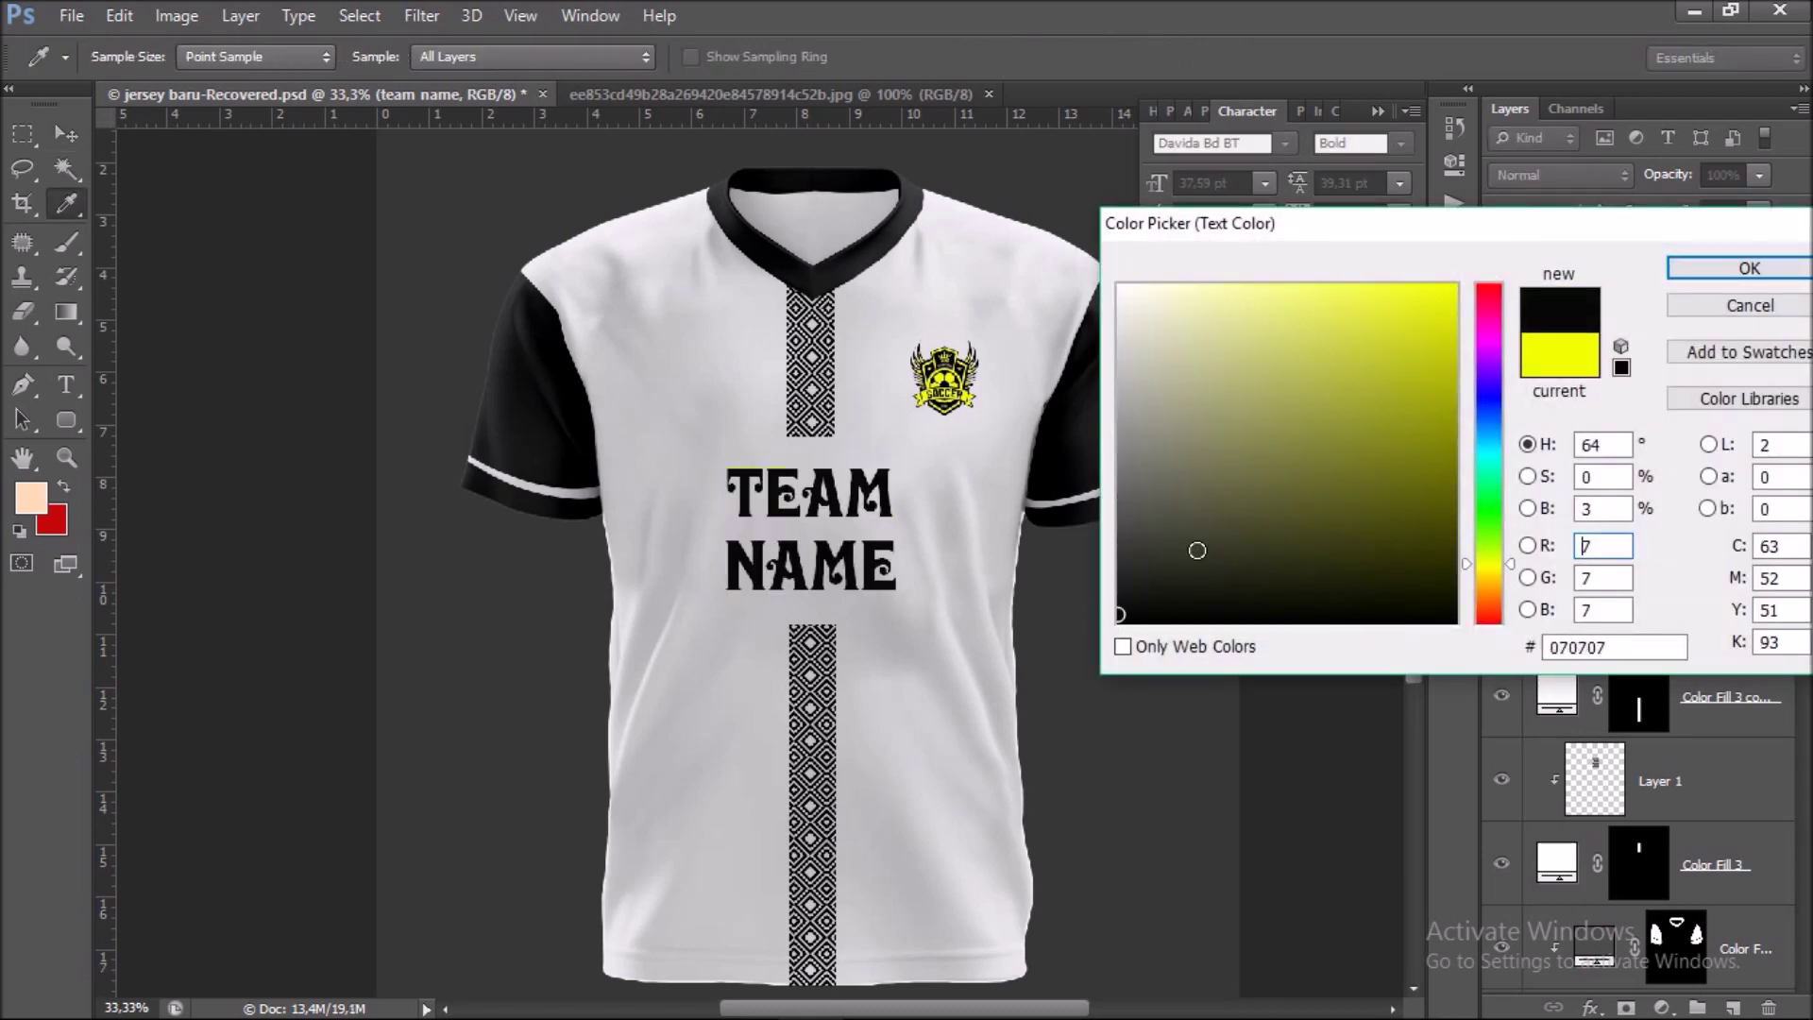
click(1748, 268)
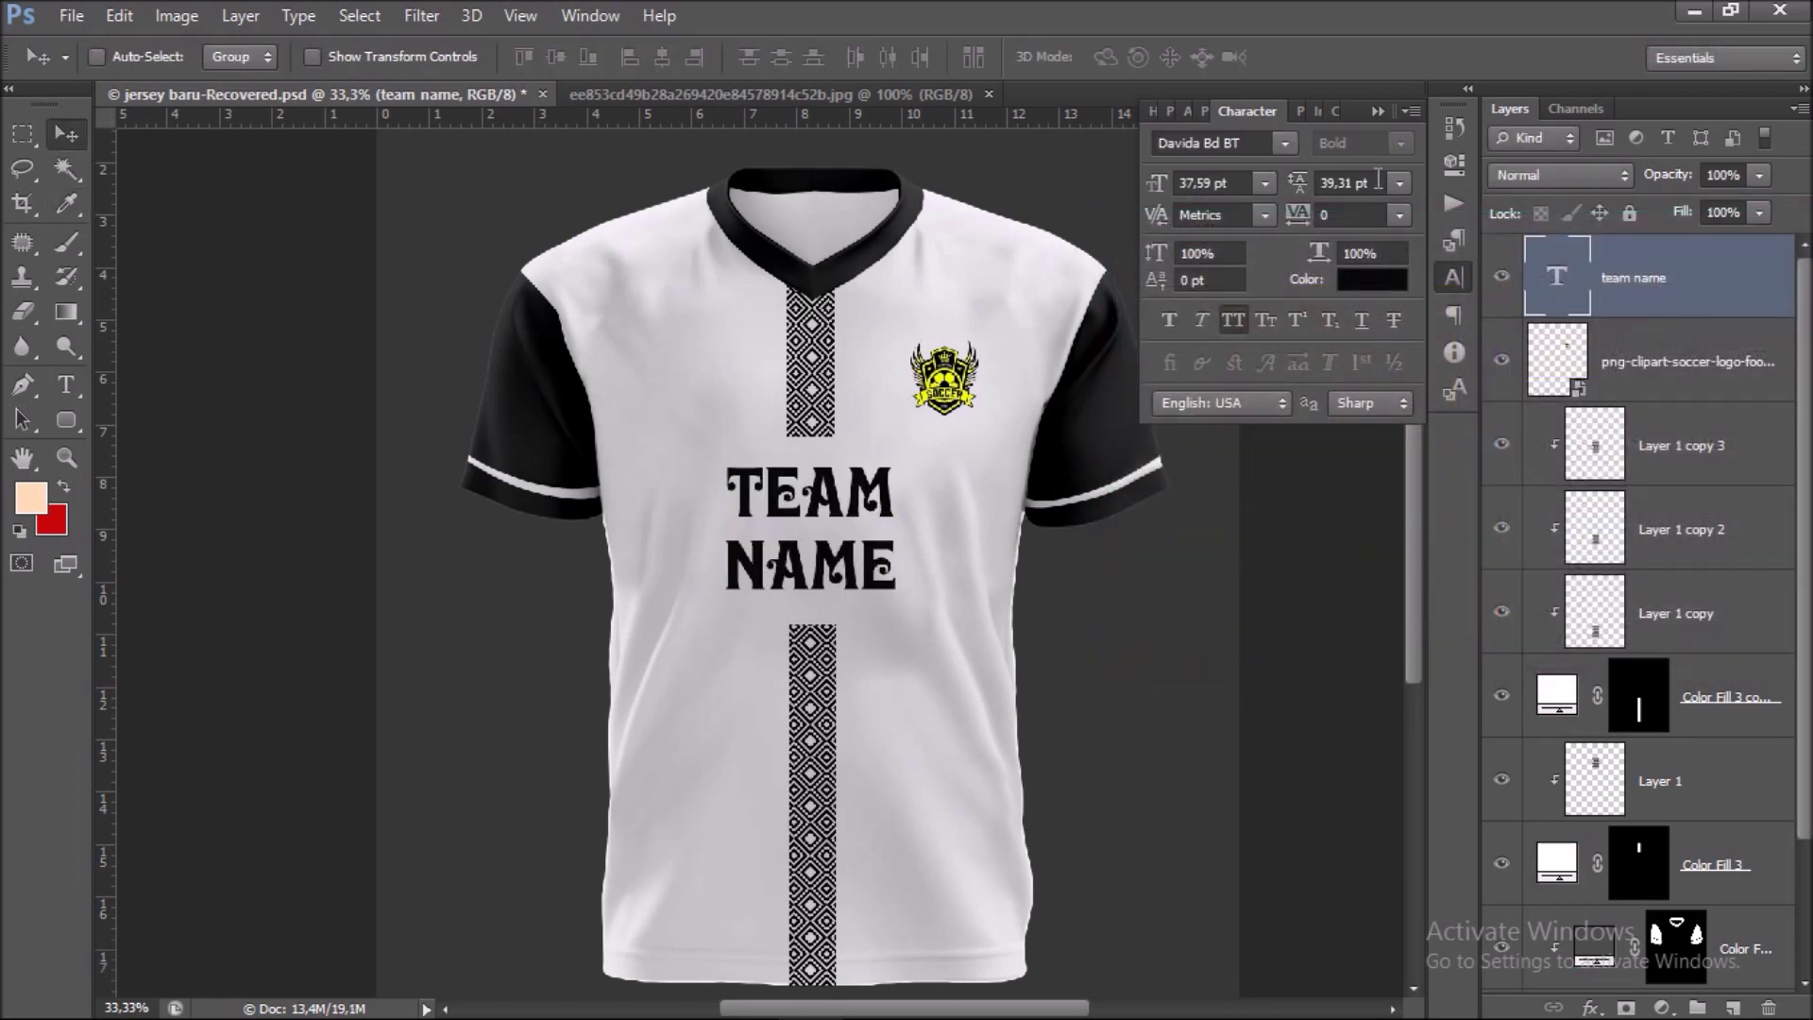
click(1375, 113)
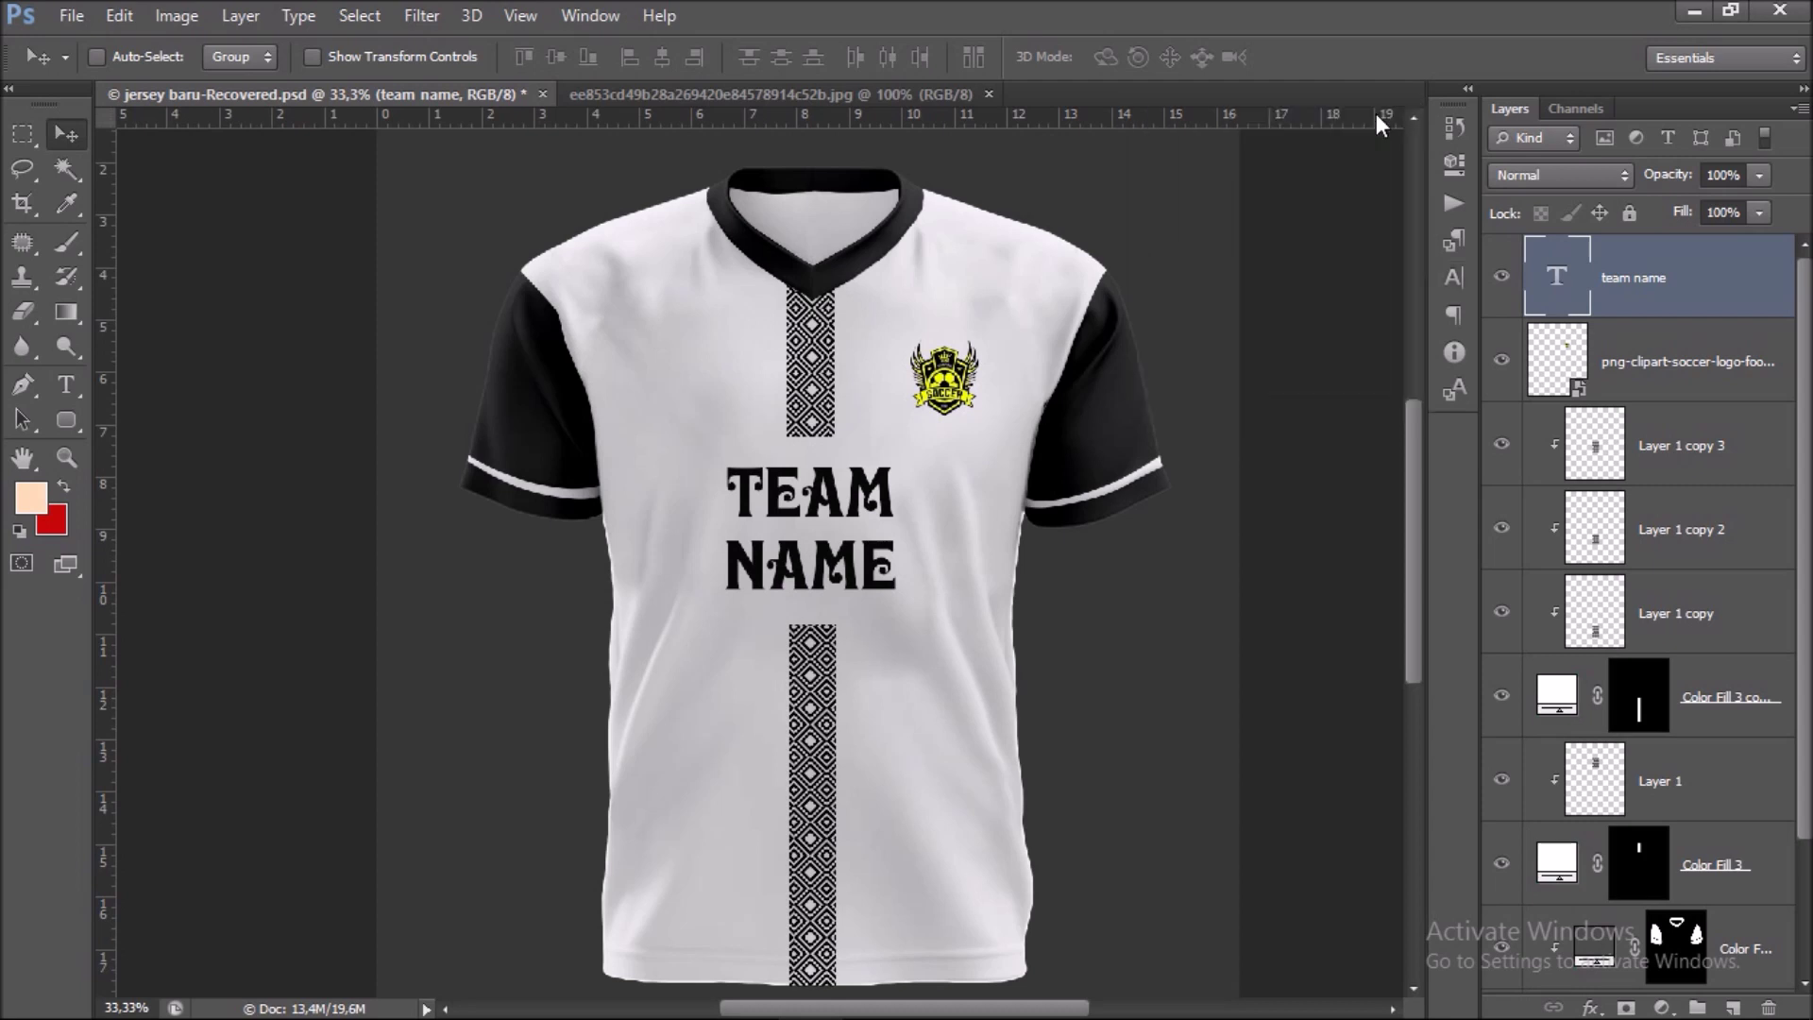
key(ctrl+minus)
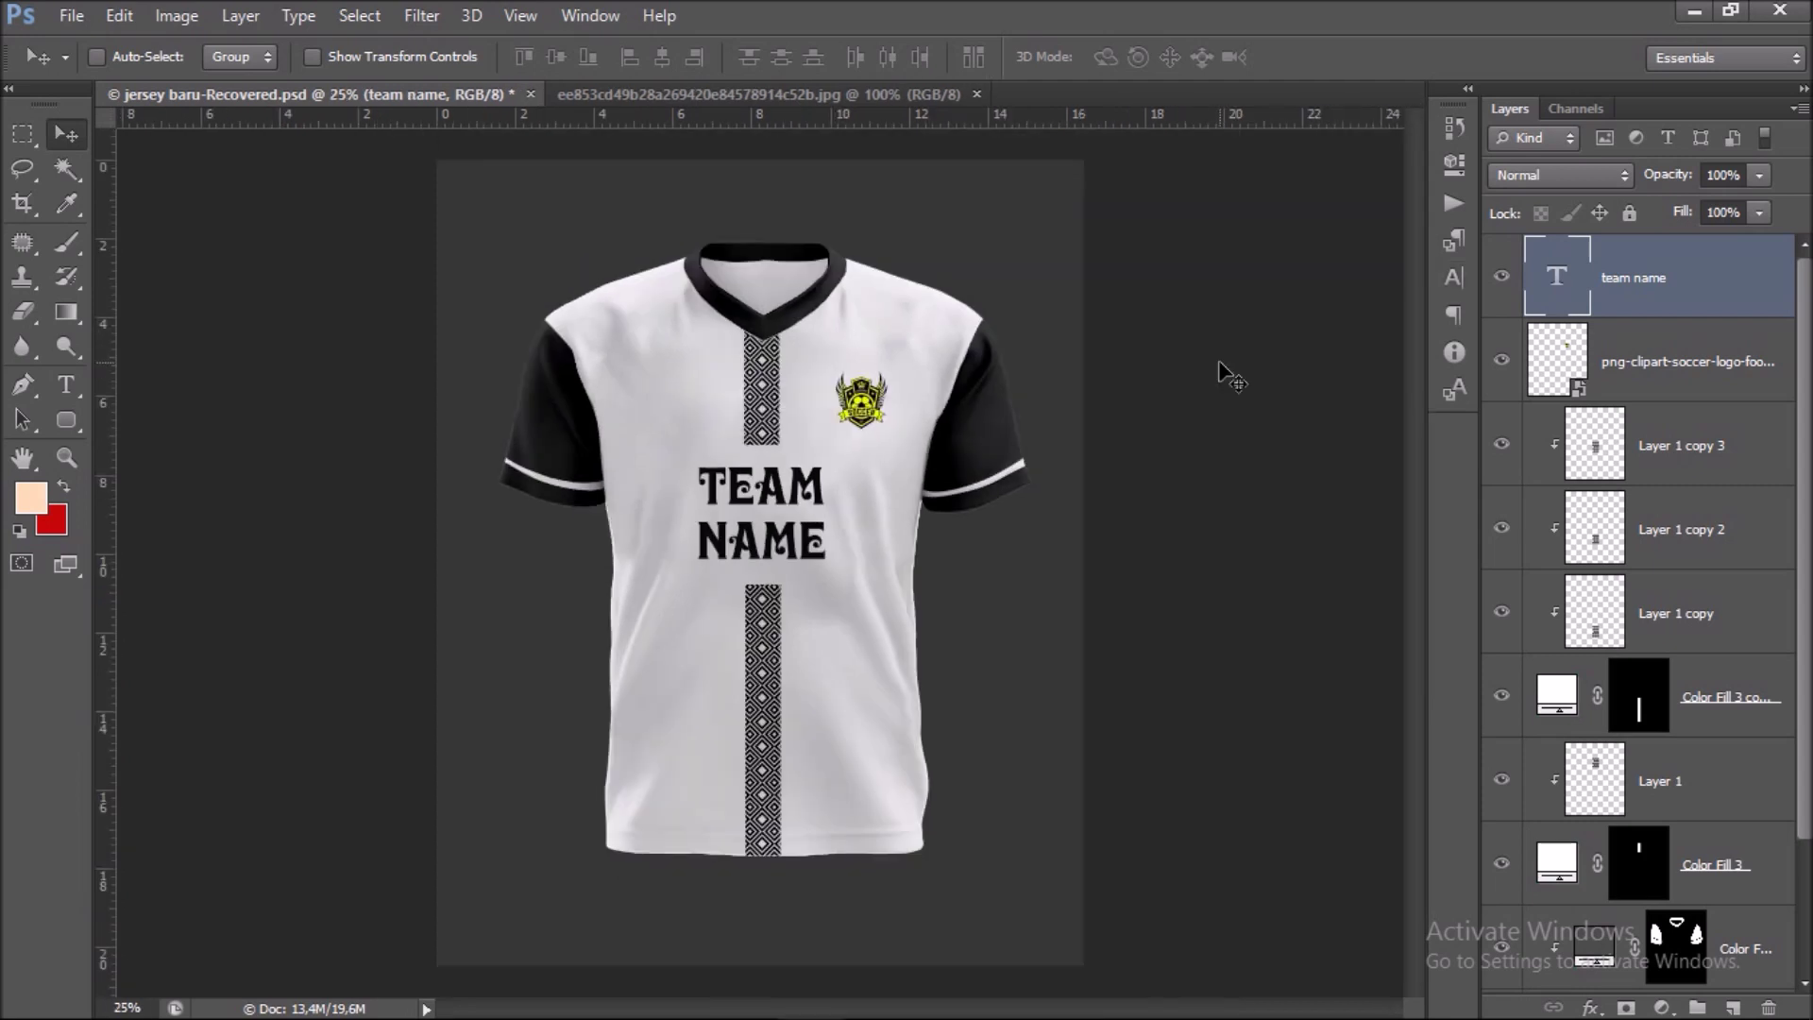
Set the Color Fill 1 background colour to light grey b3b2b2.
scroll(1733, 378, down, 2)
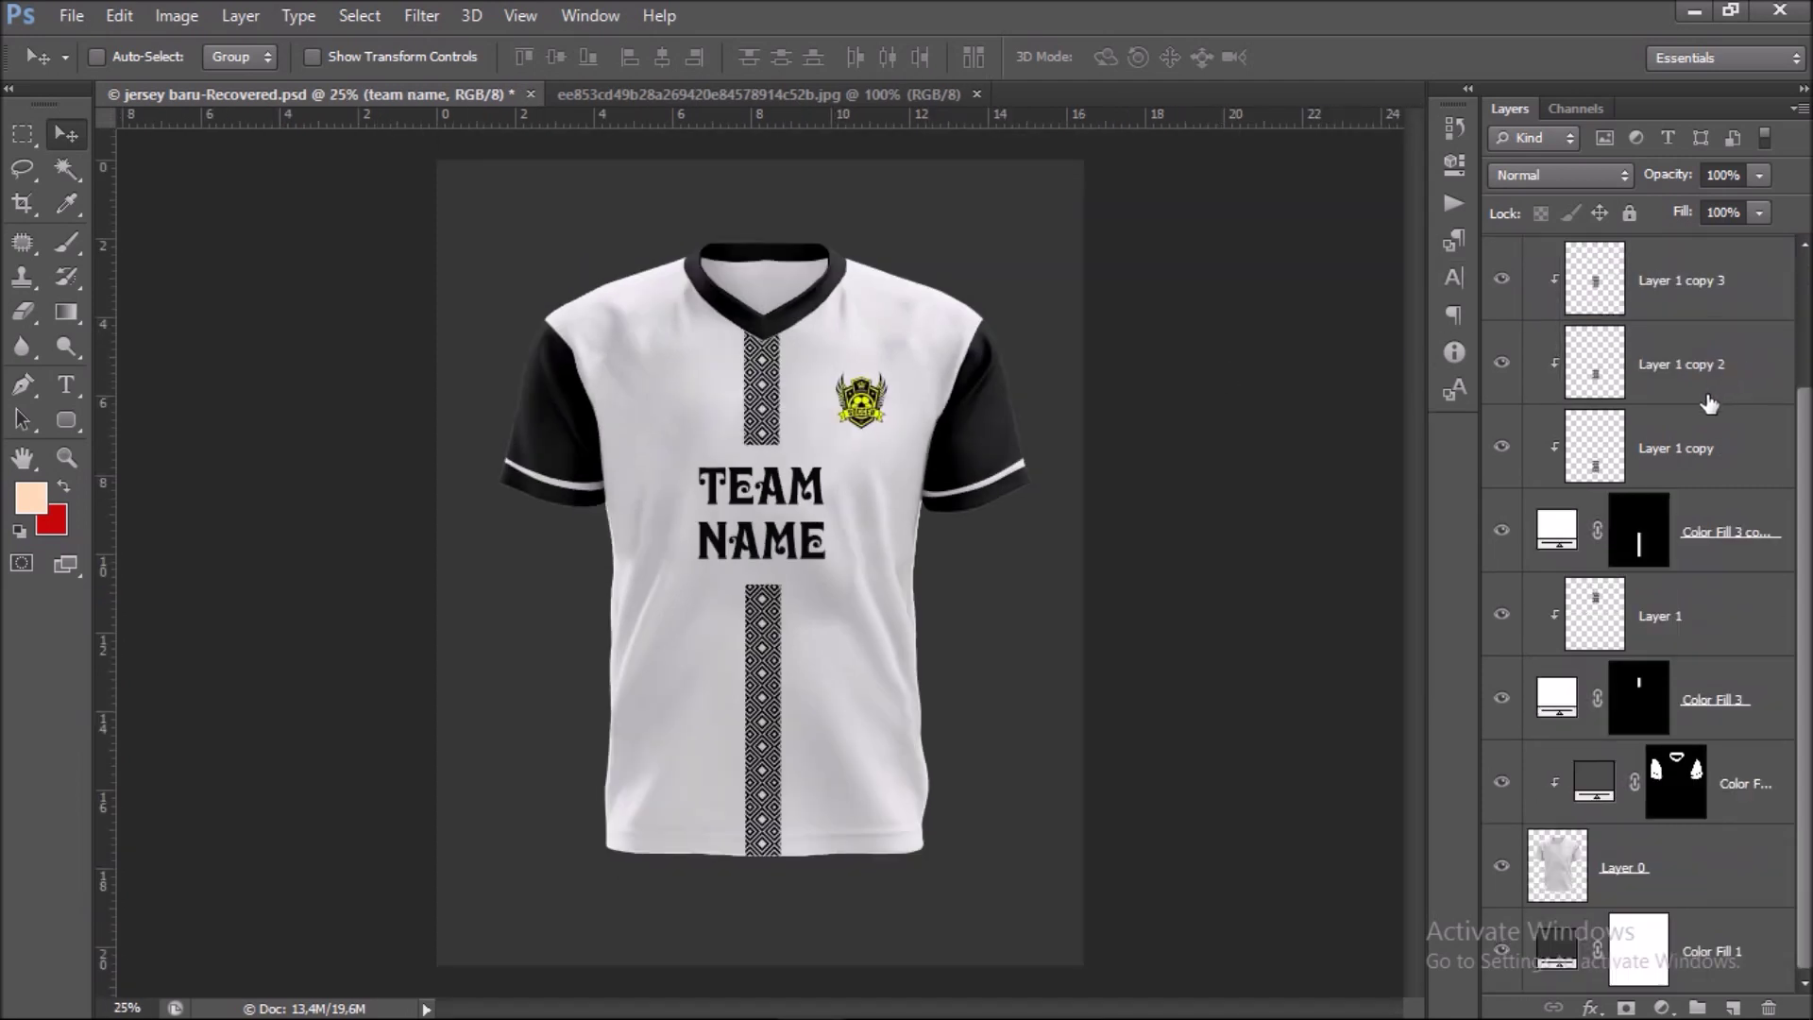
double_click(1557, 957)
drag(1141, 296, 1100, 204)
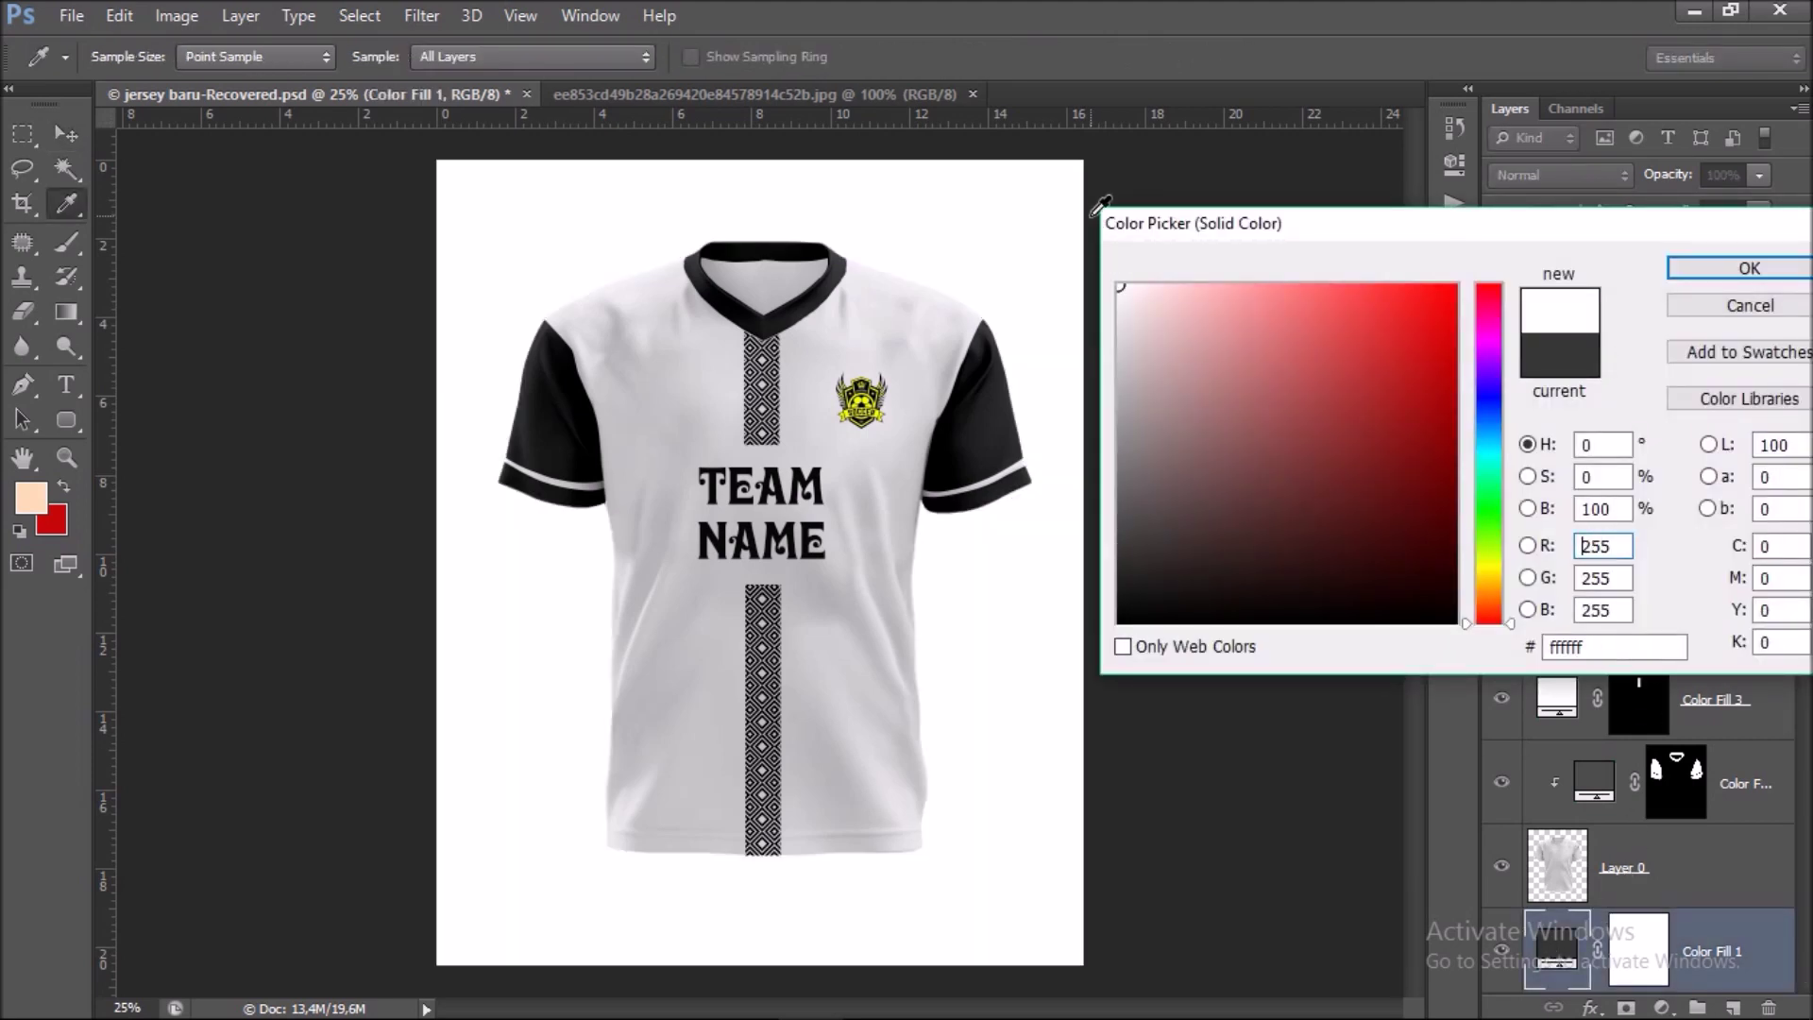
click(1121, 367)
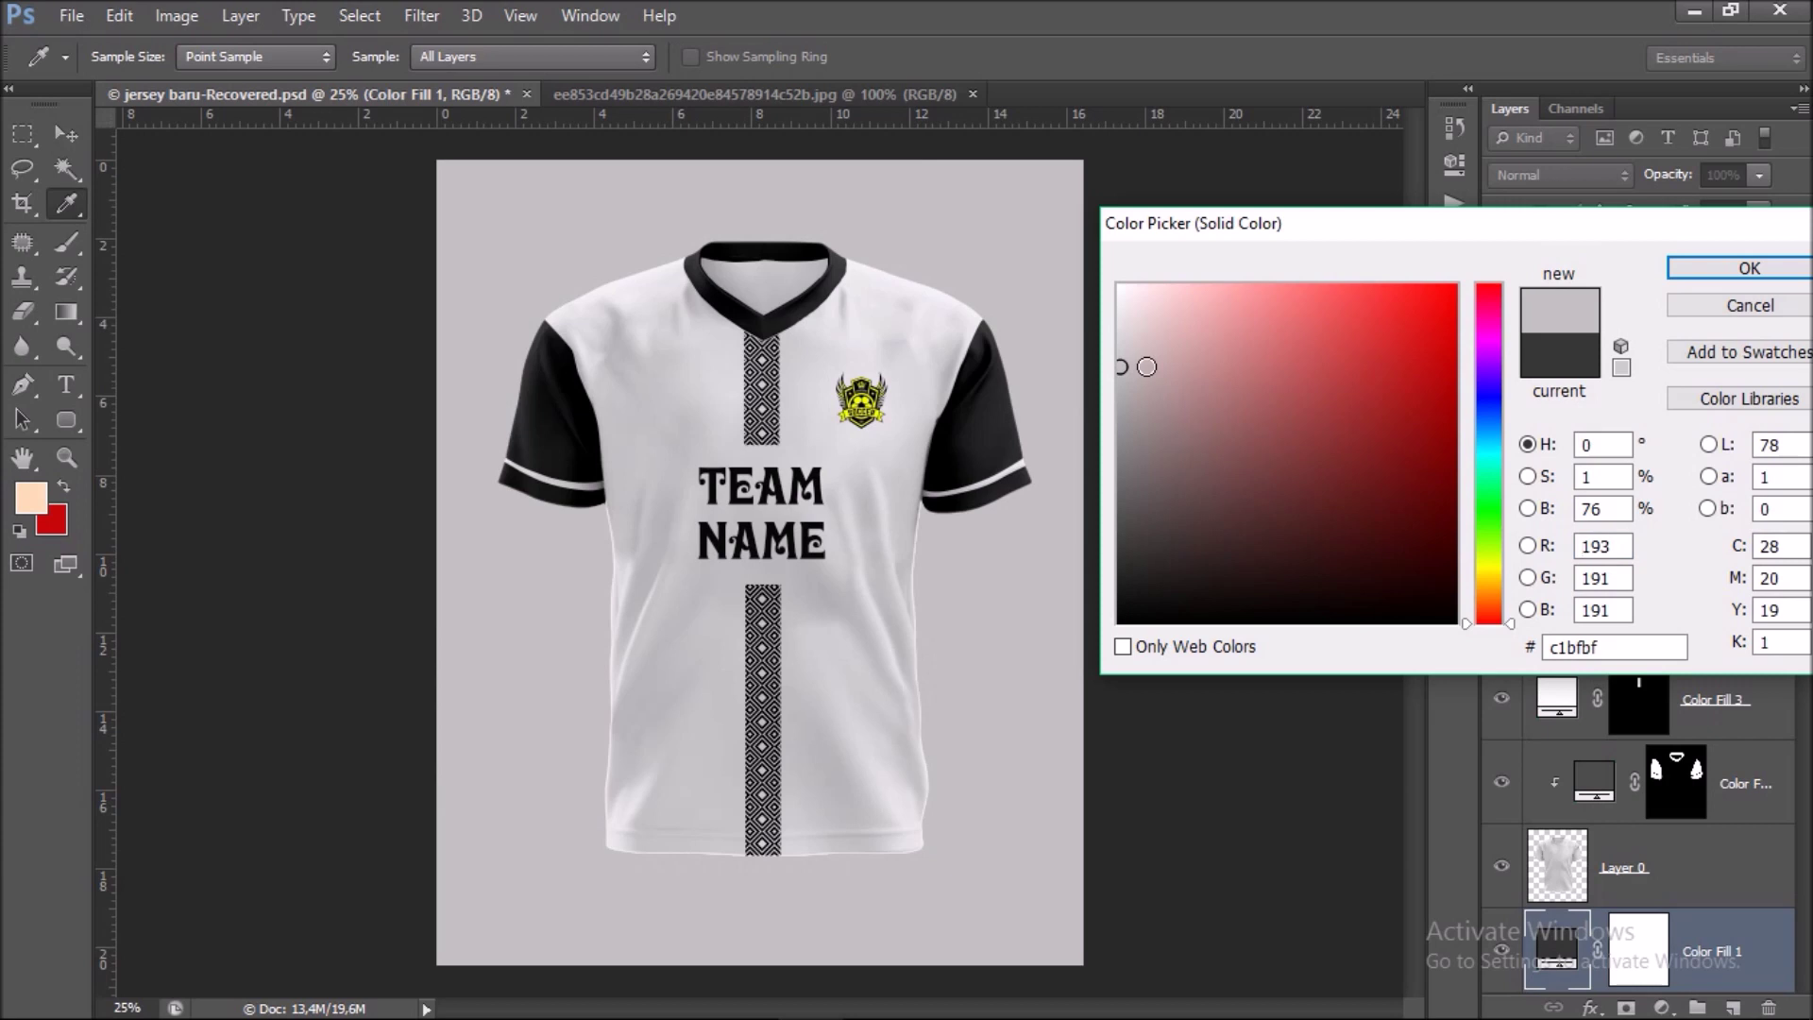
click(1121, 385)
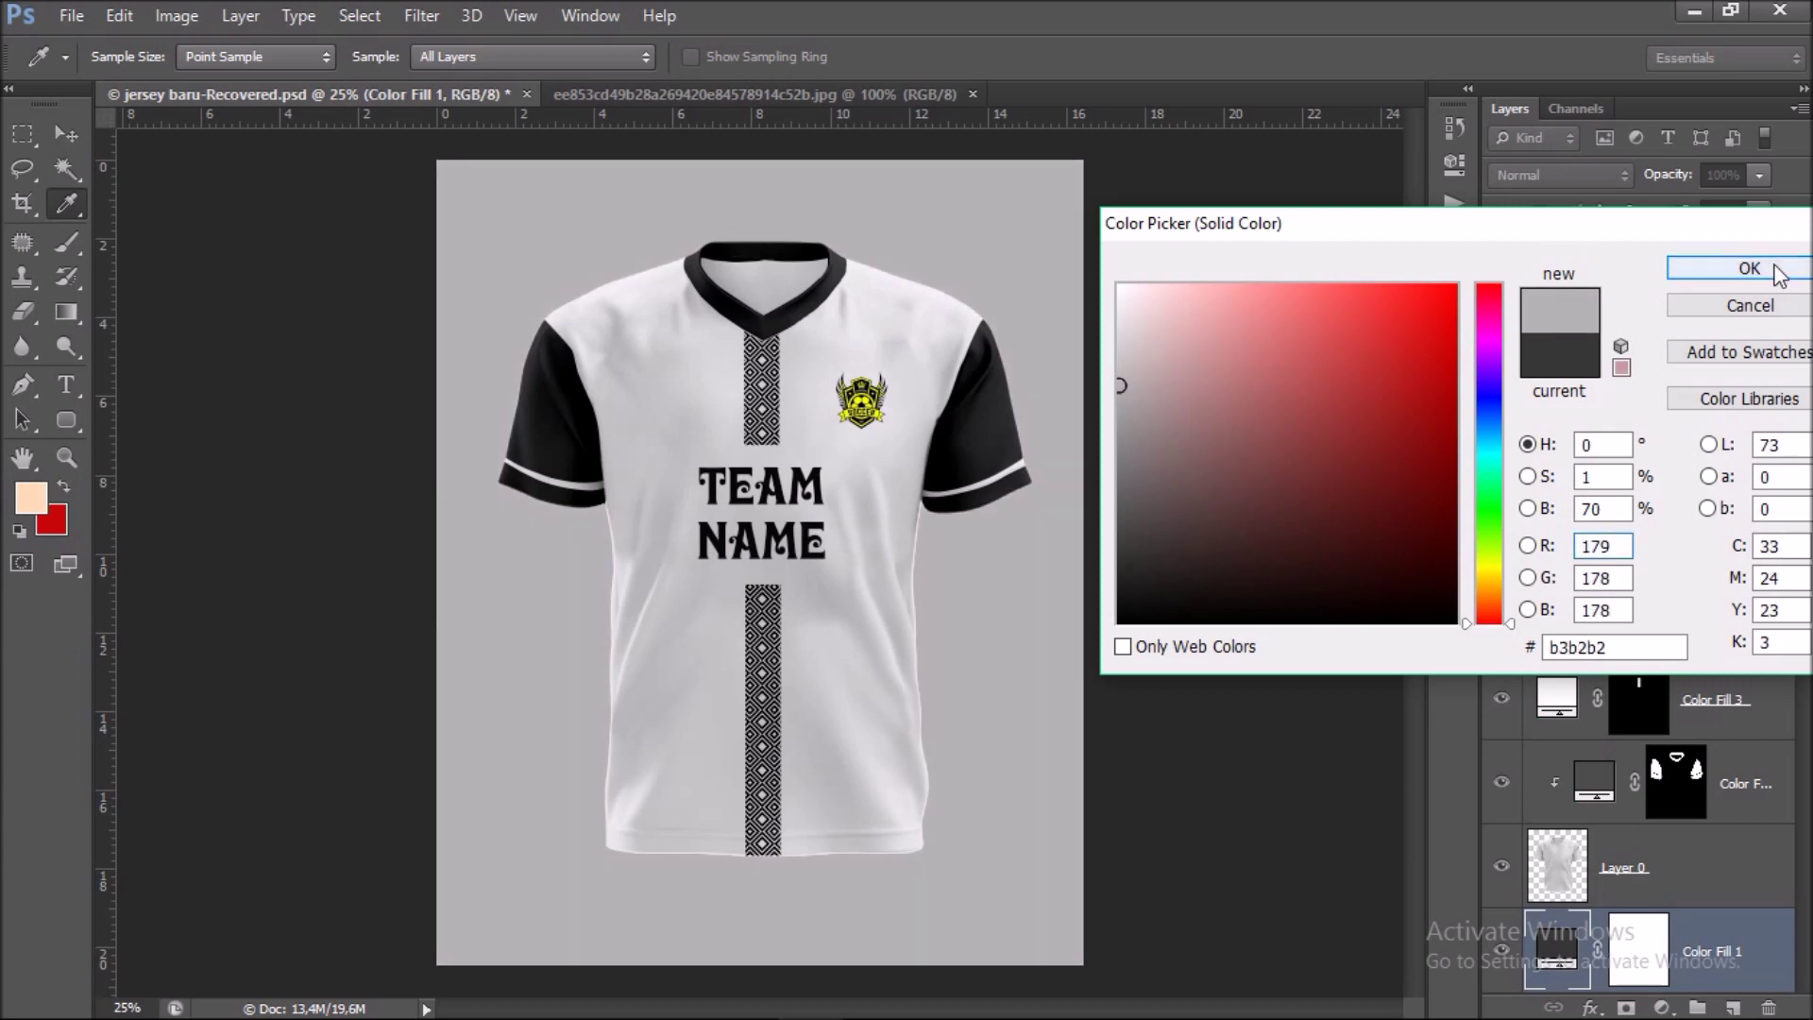
click(1749, 270)
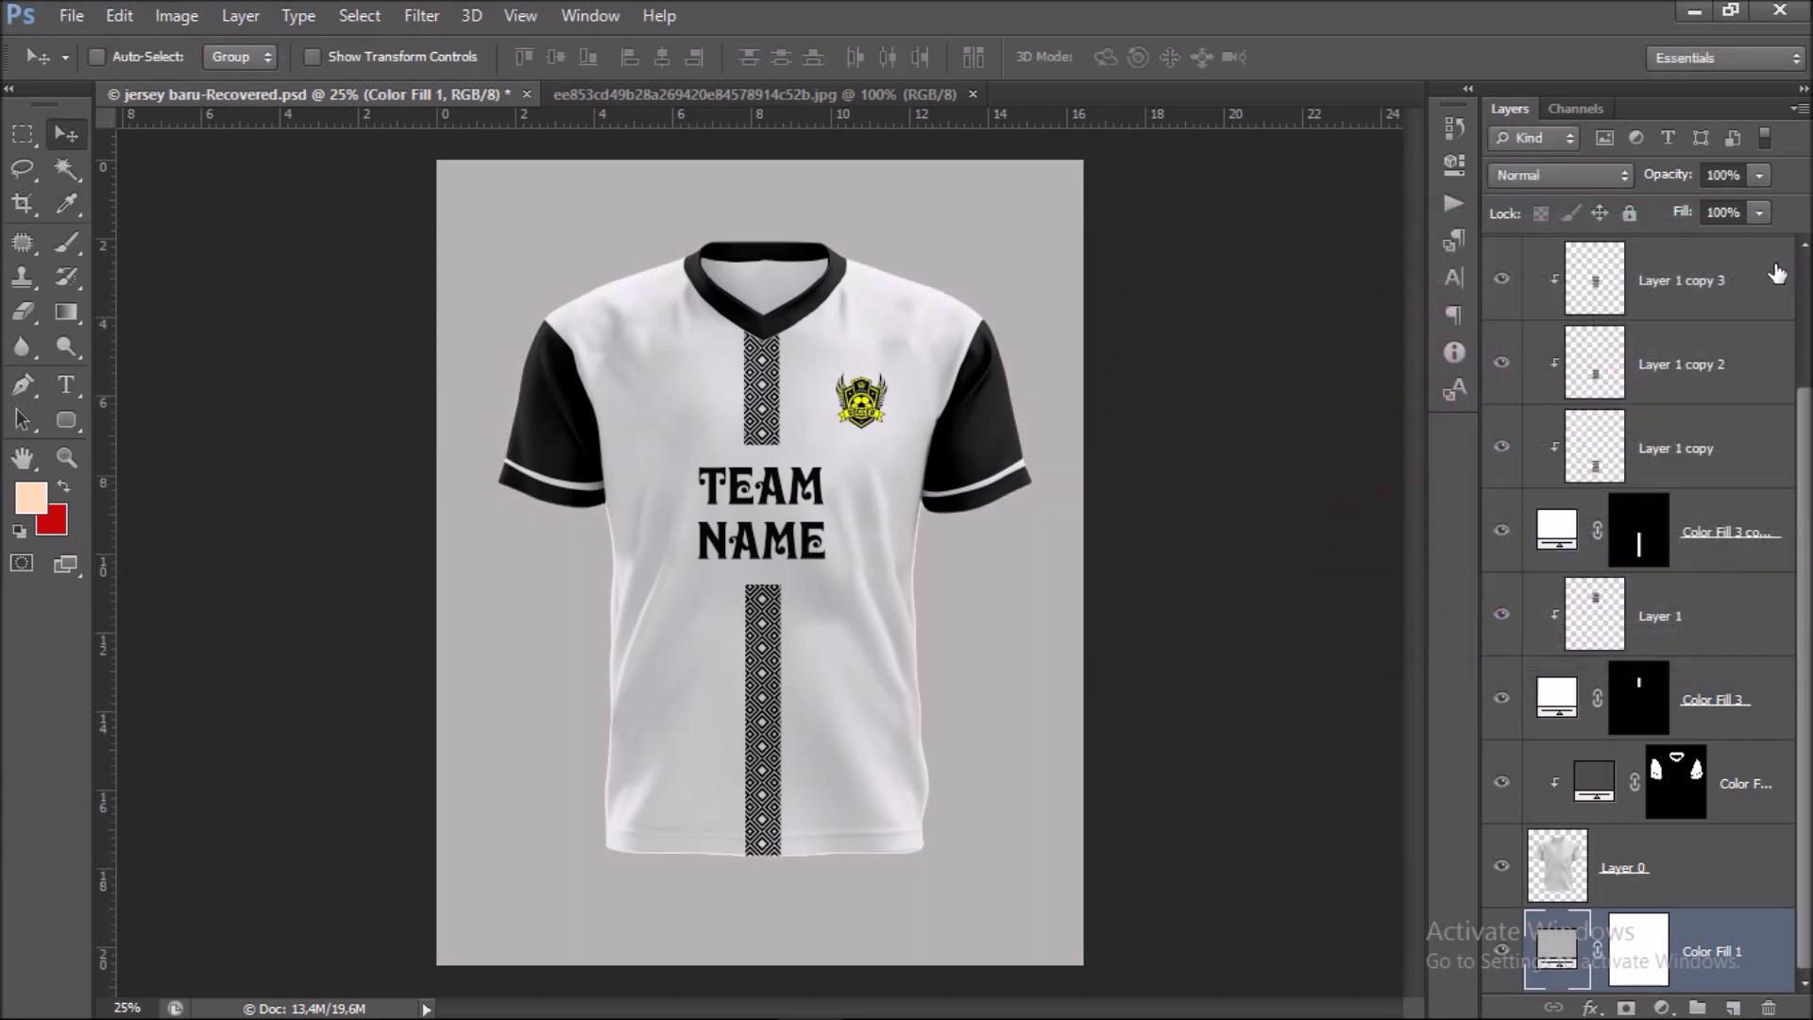
click(1799, 110)
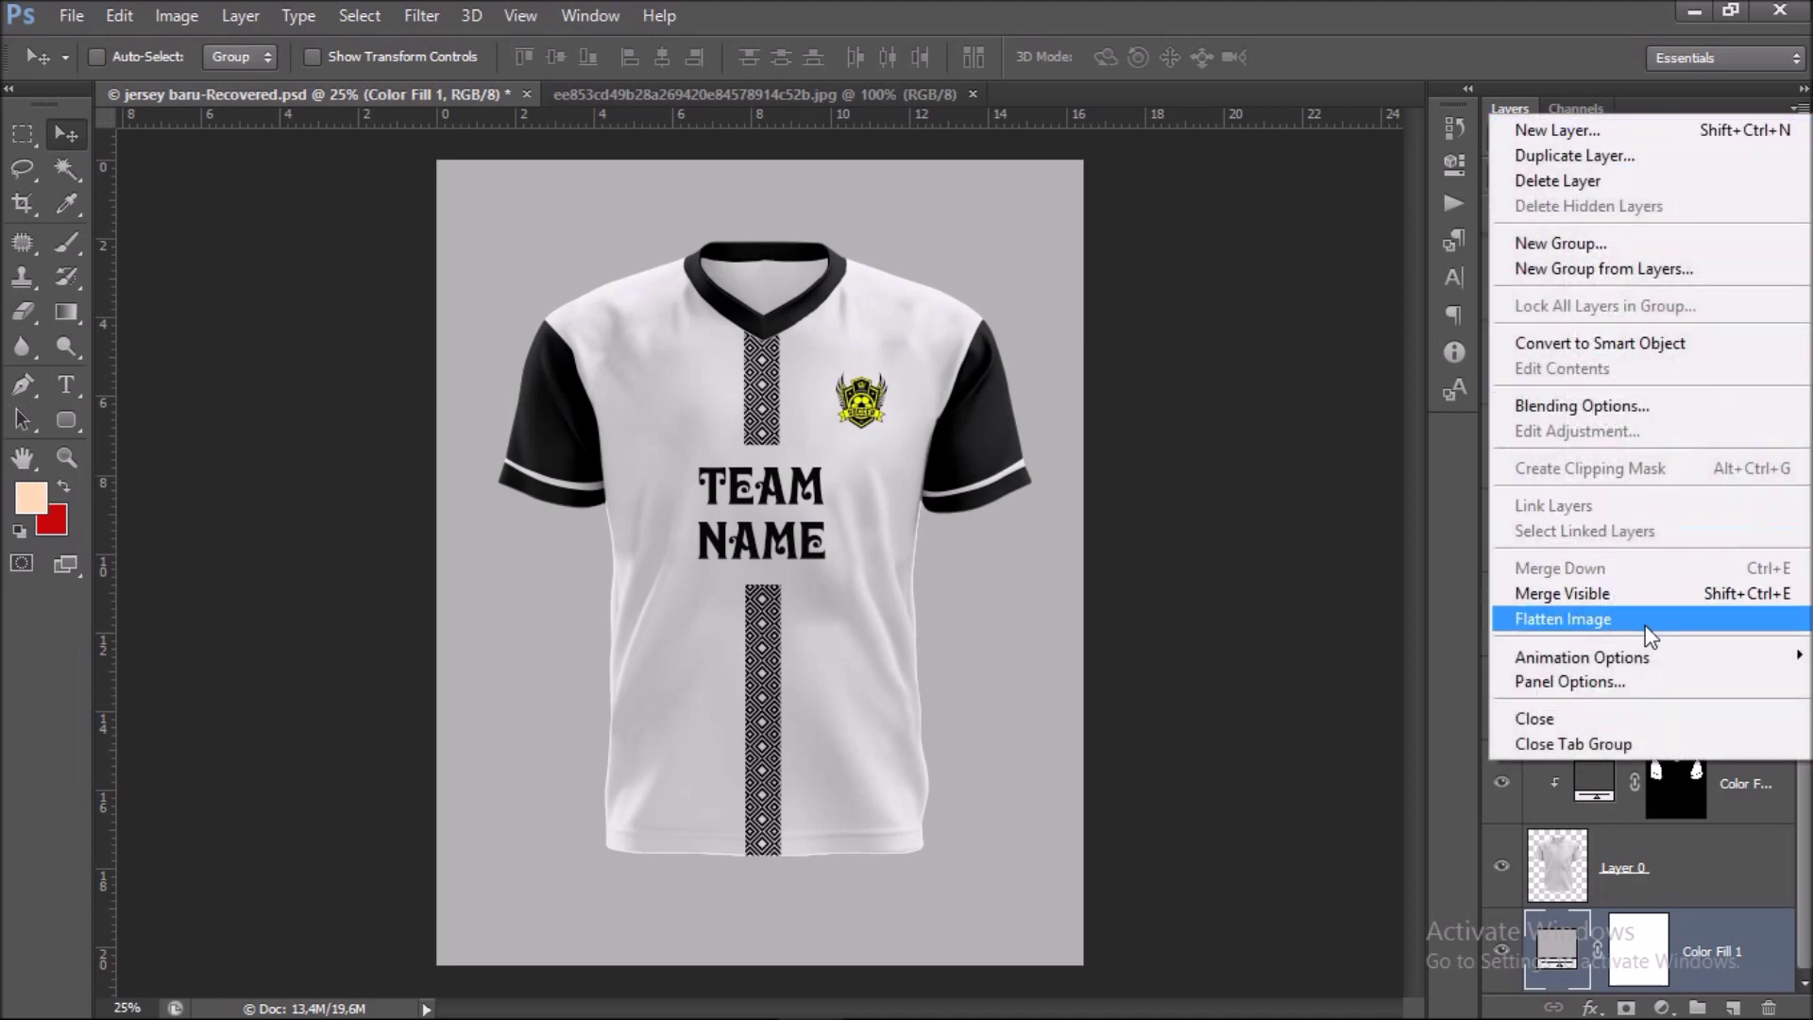